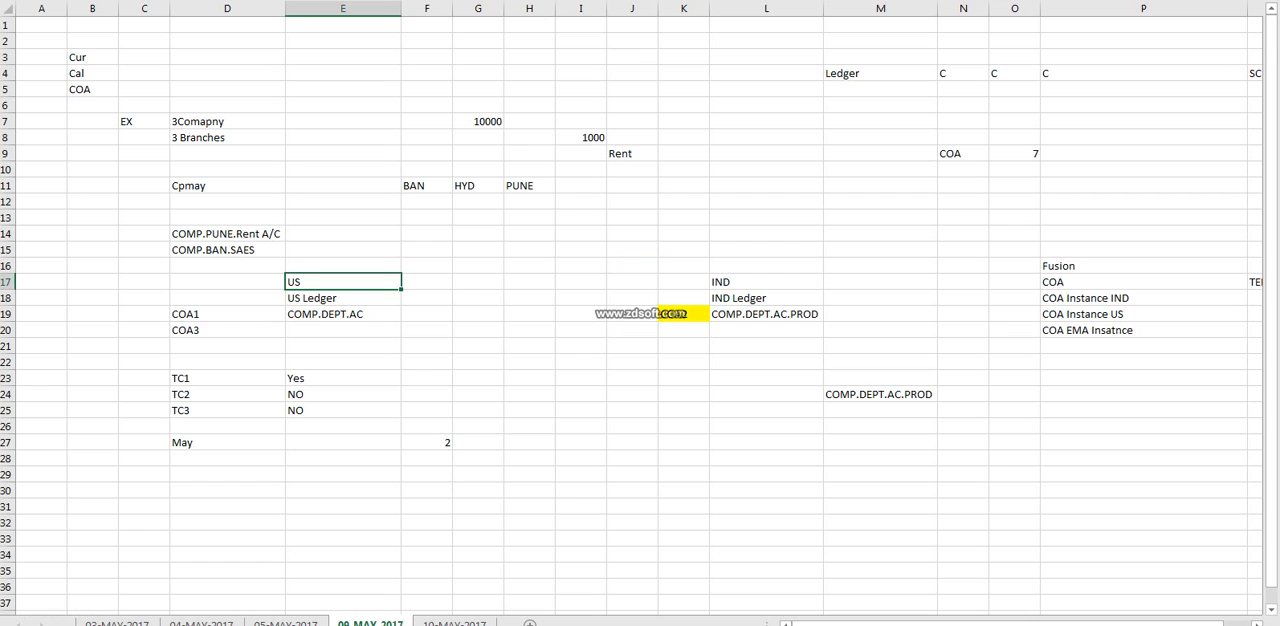
left_click(1143, 266)
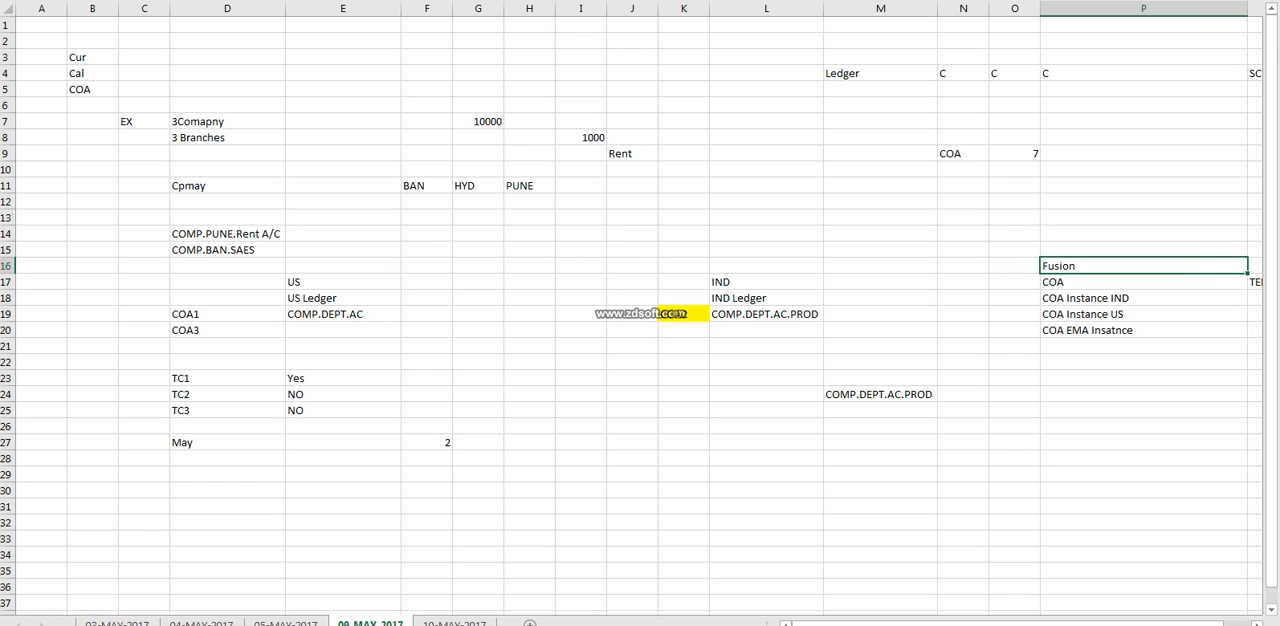
left_click(427, 362)
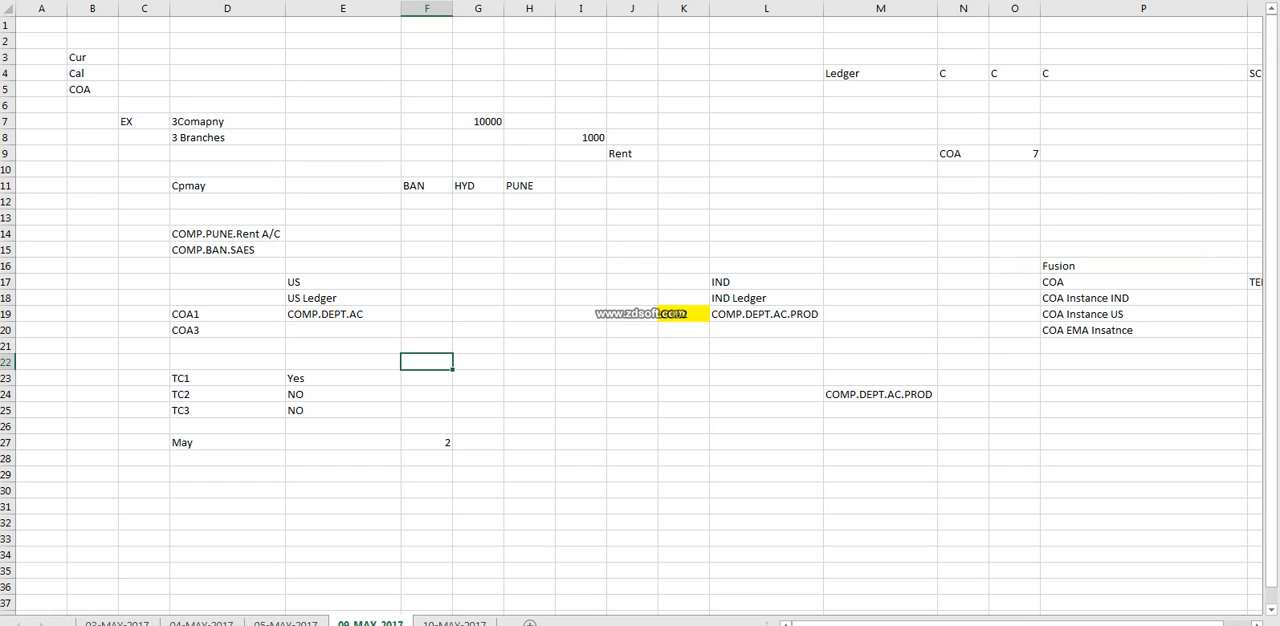
left_click_drag(766, 266, 766, 378)
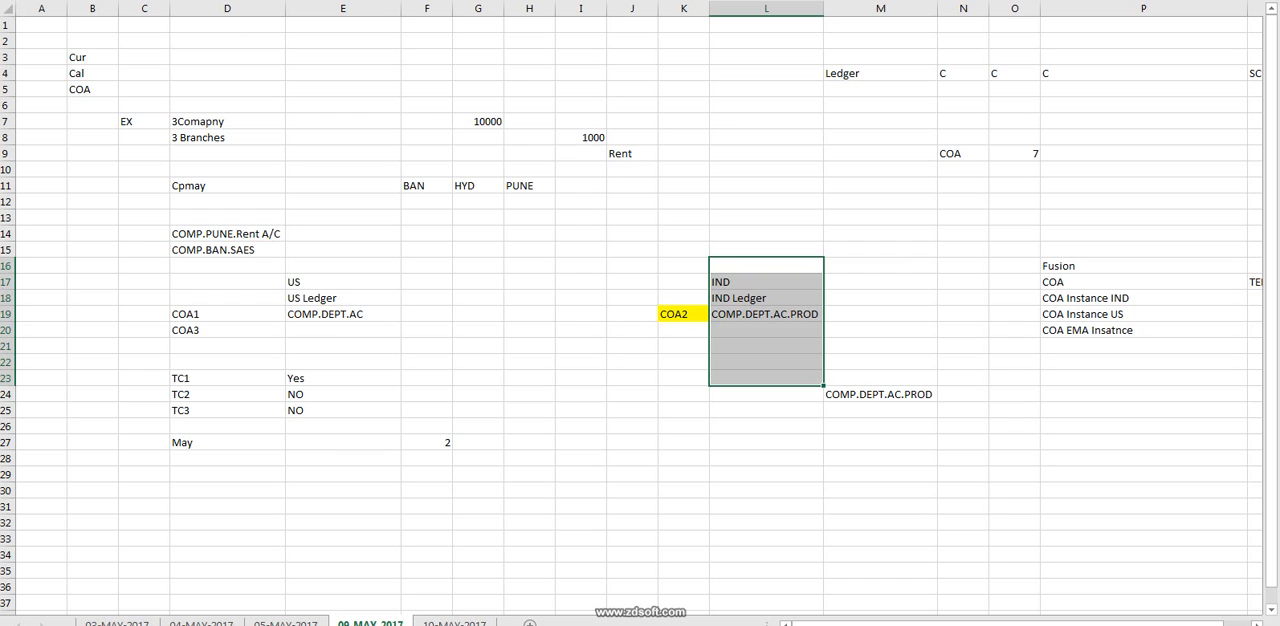
left_click(766, 298)
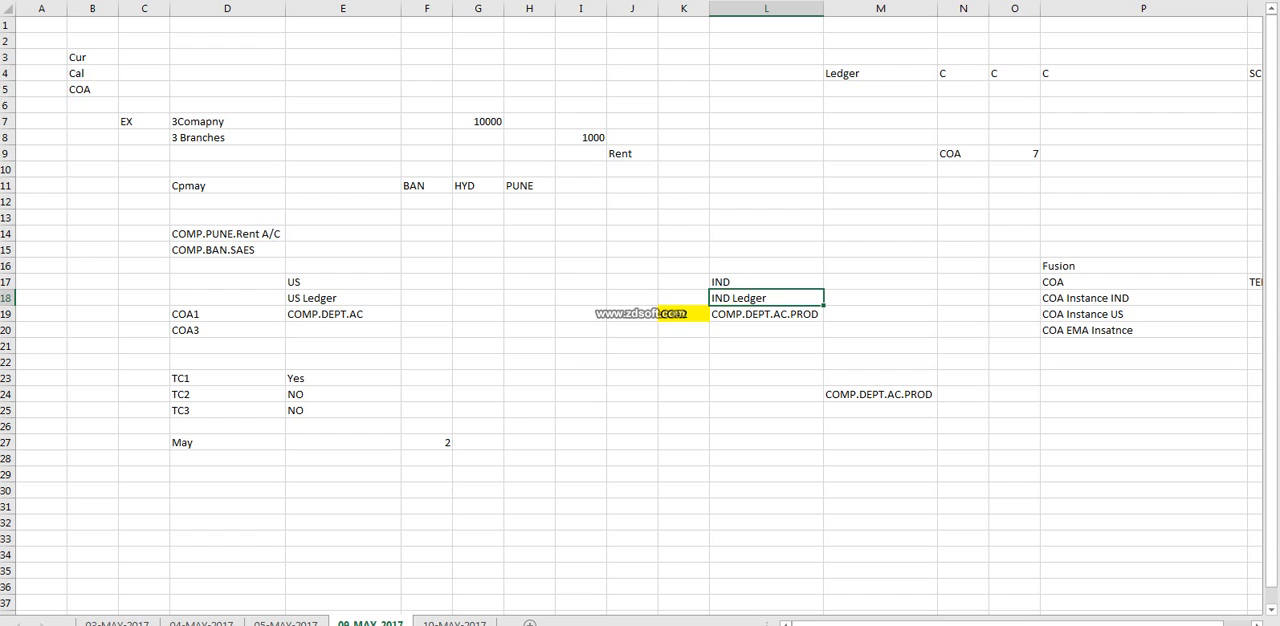
Switch to the browser and sign in to Oracle Fusion Applications with the user ID and account password.
key("alt+Tab")
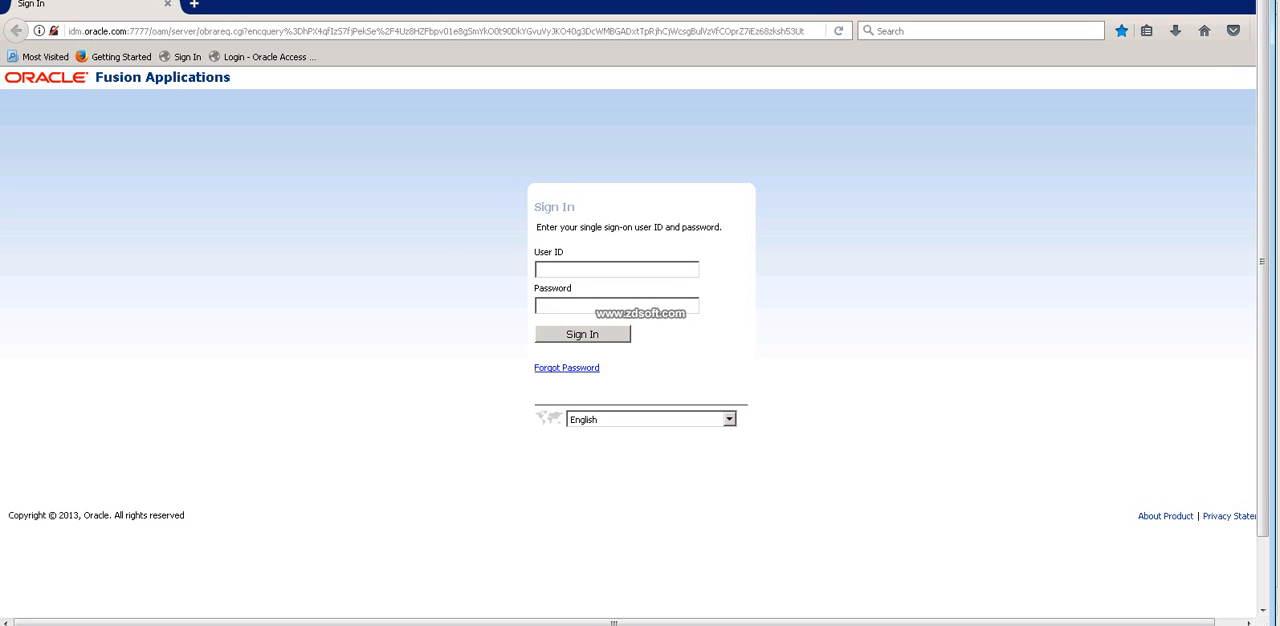
type("BB_")
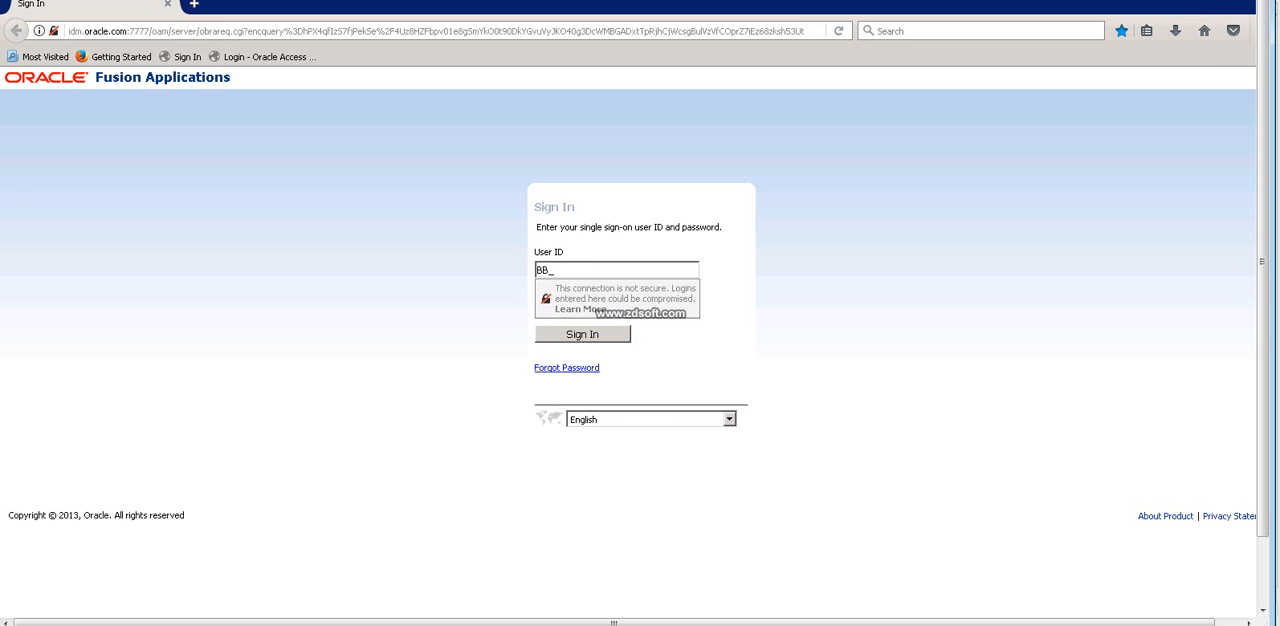
type("USER9")
key("Tab")
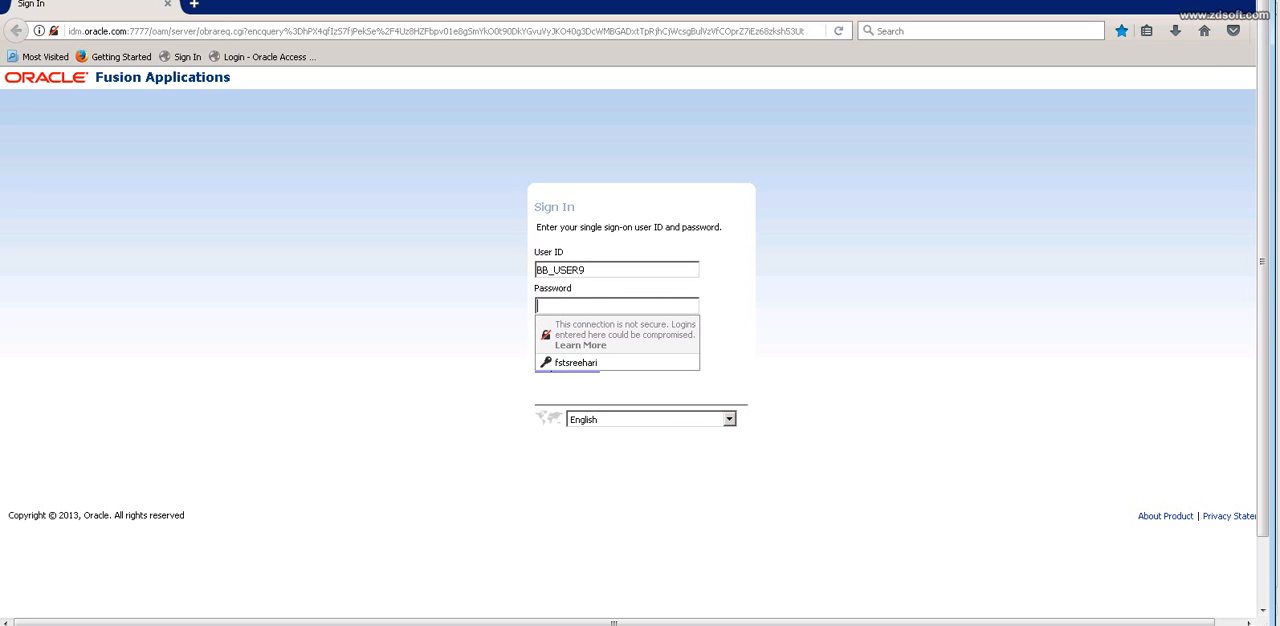
type("*******")
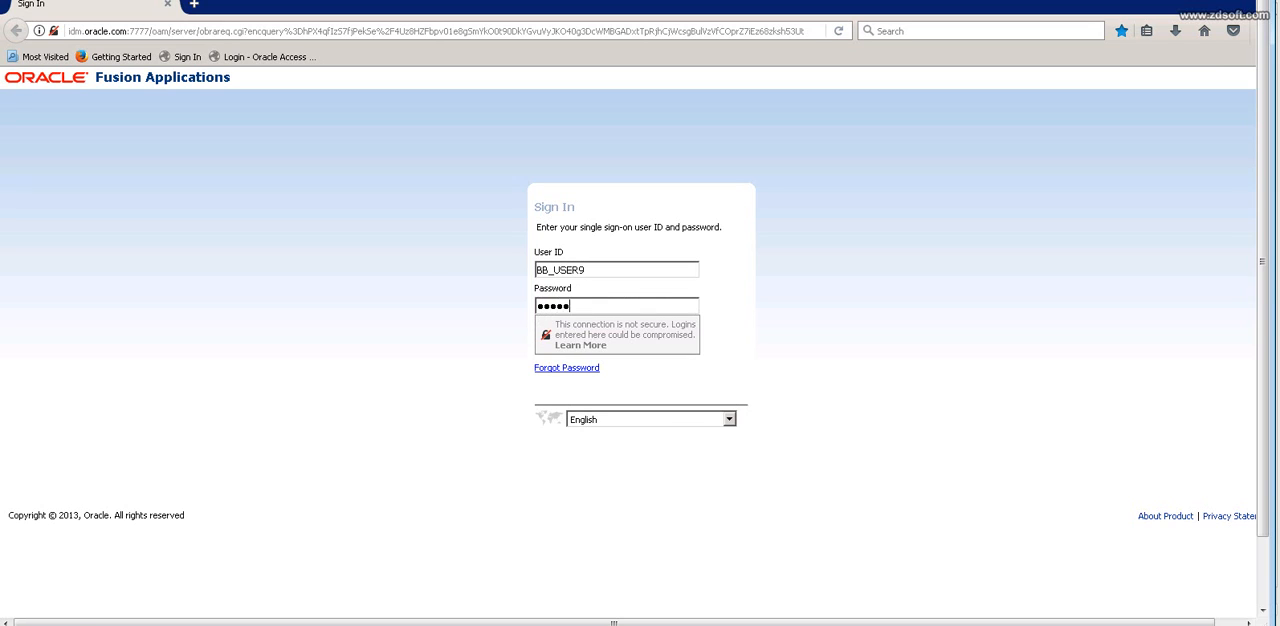
type("***")
key("Return")
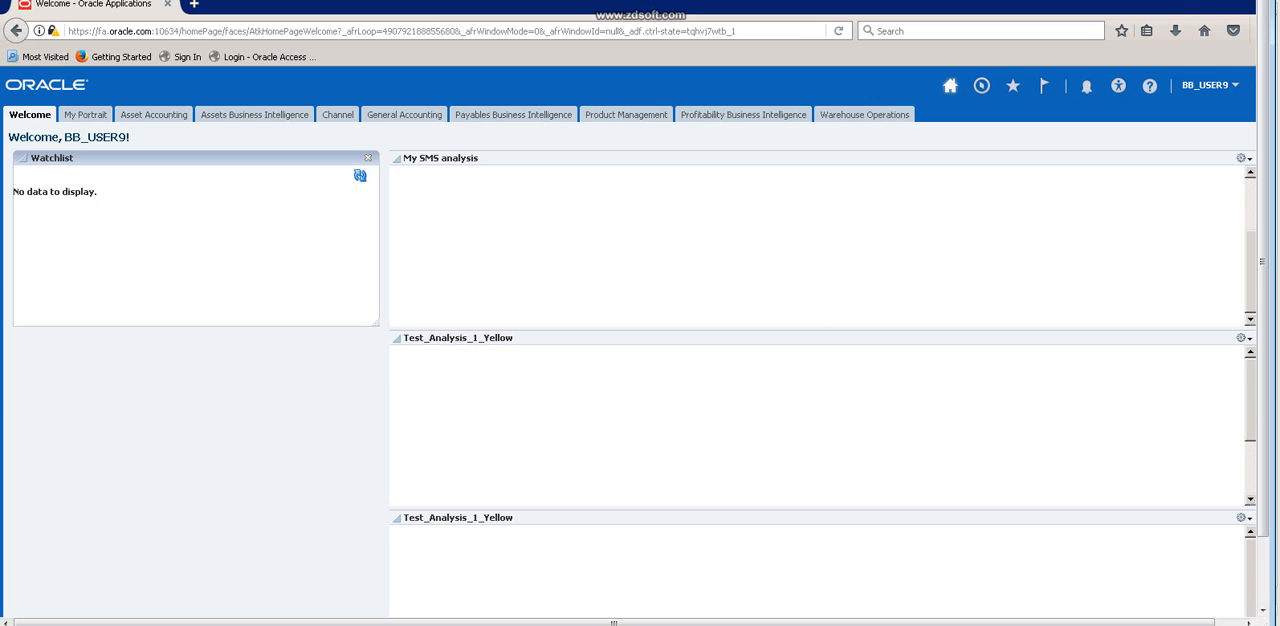
Open the Setup and Maintenance work area from the signed-in user's Settings and Actions.
key("F11")
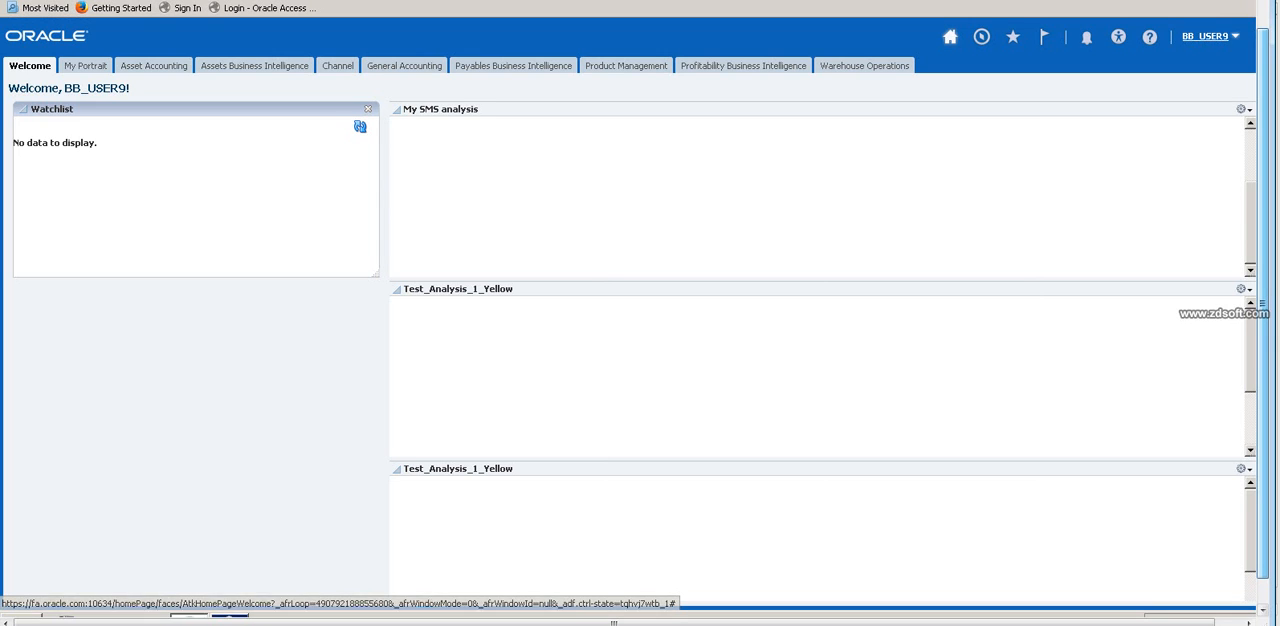
left_click(1205, 36)
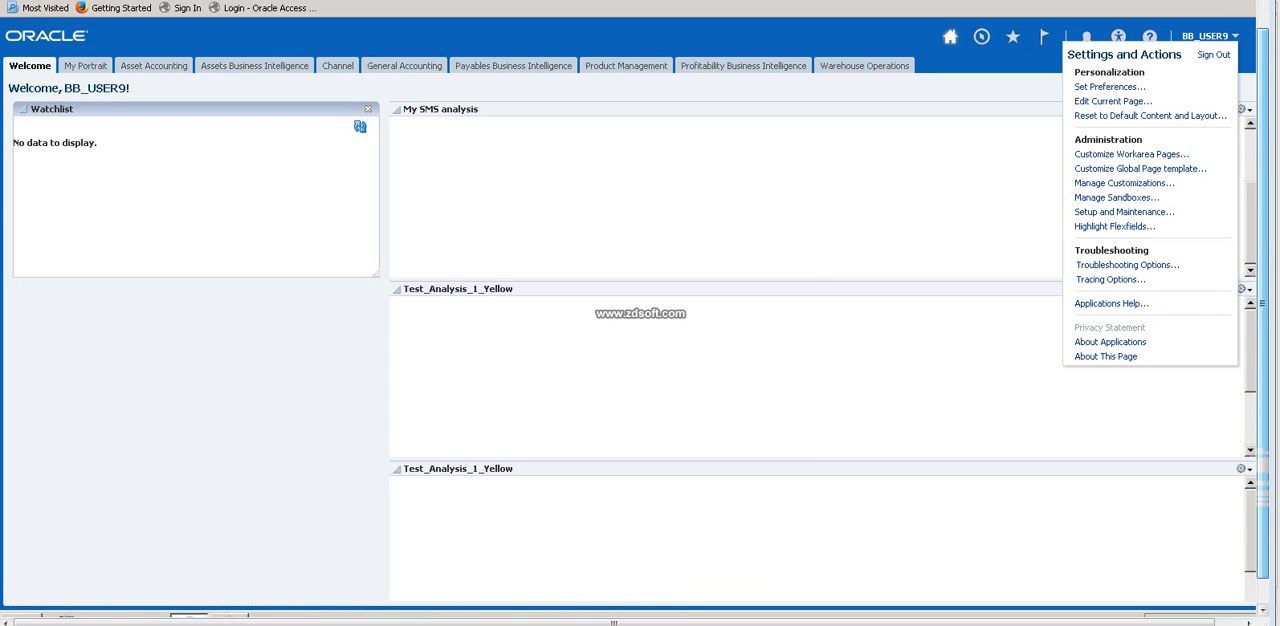
key("Escape")
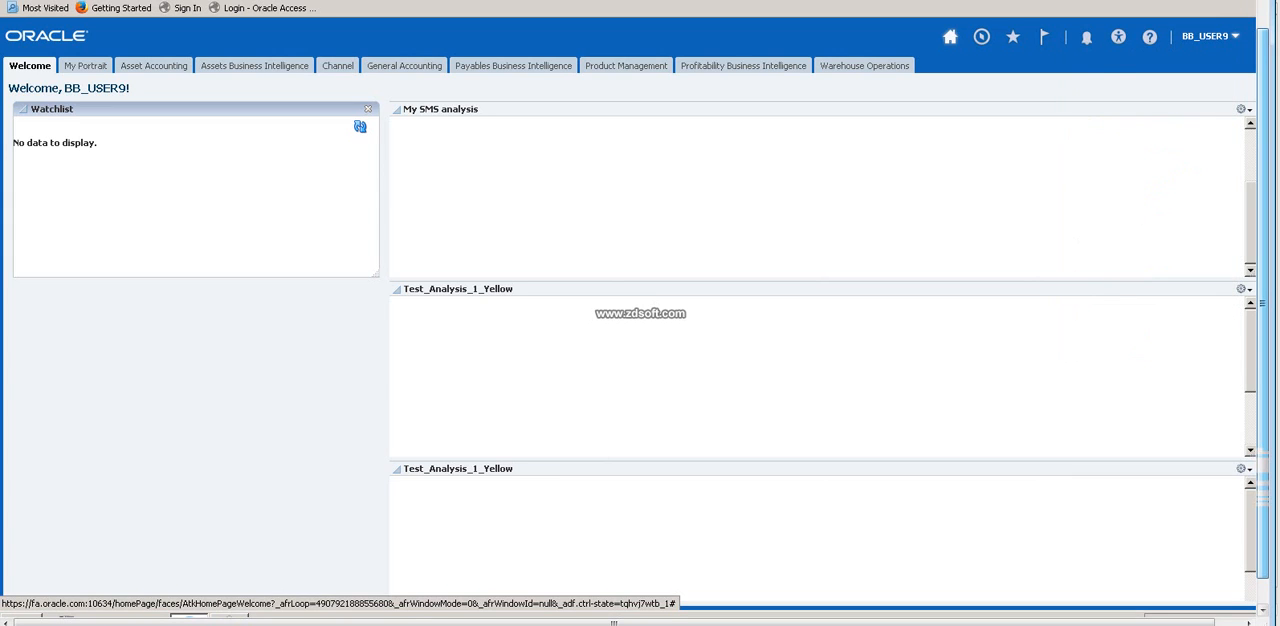
left_click(1210, 36)
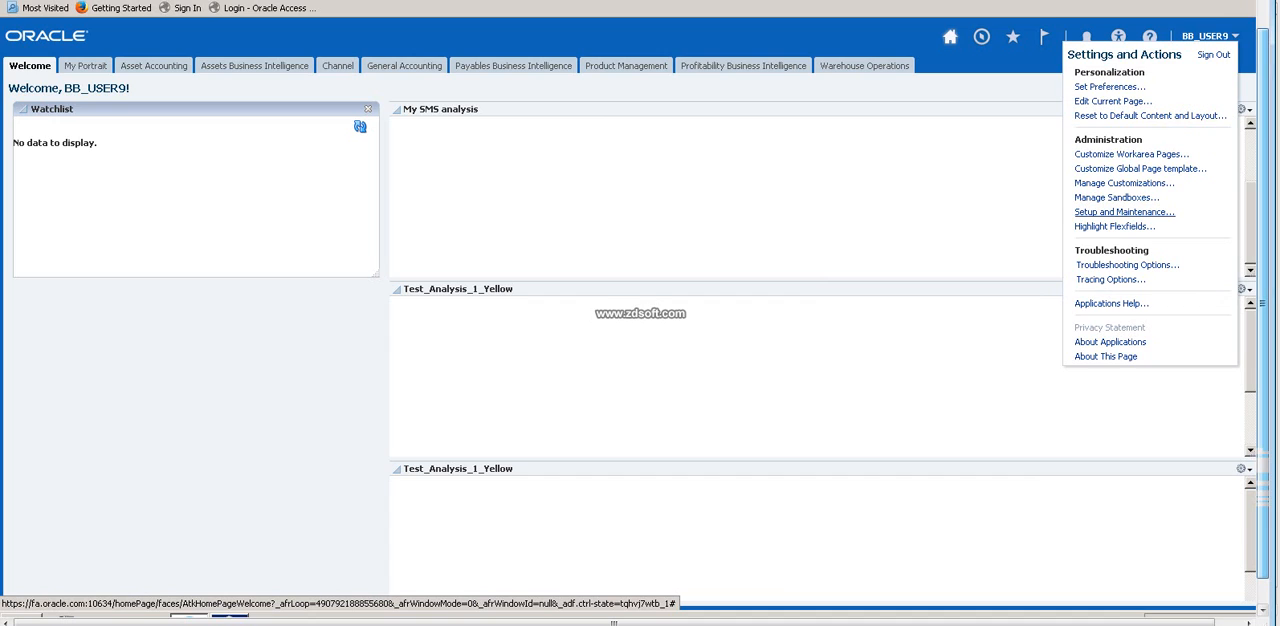
left_click(1124, 212)
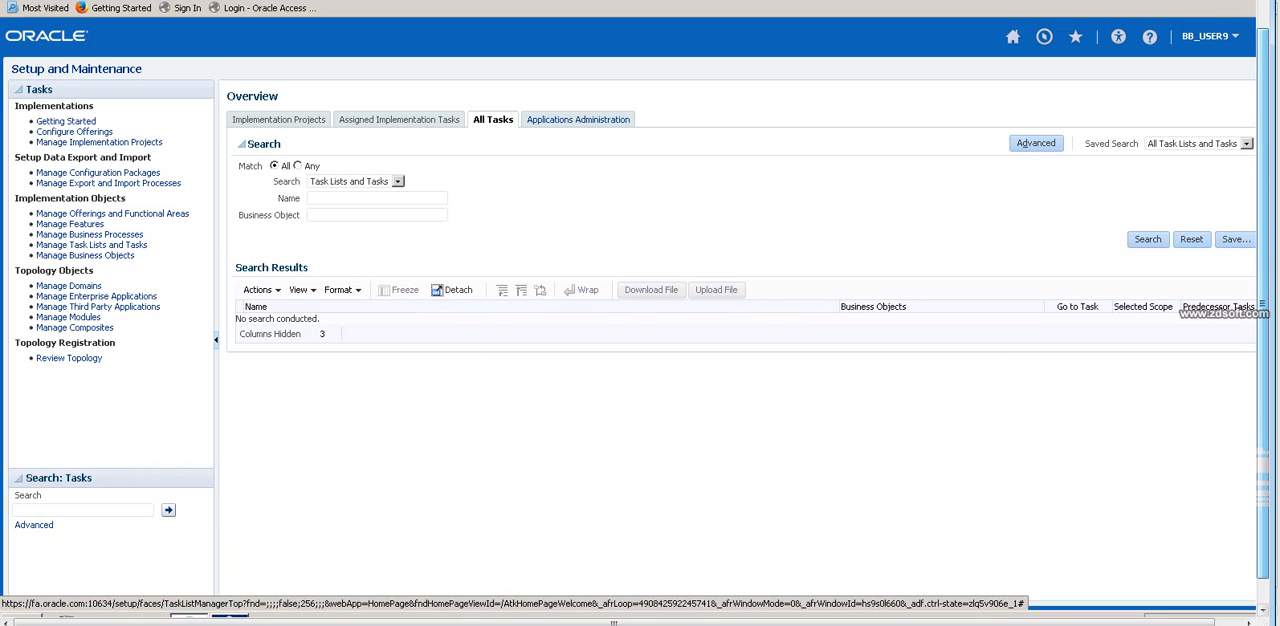
Display the Applications Administration functional areas for the Procurement offering.
left_click(580, 119)
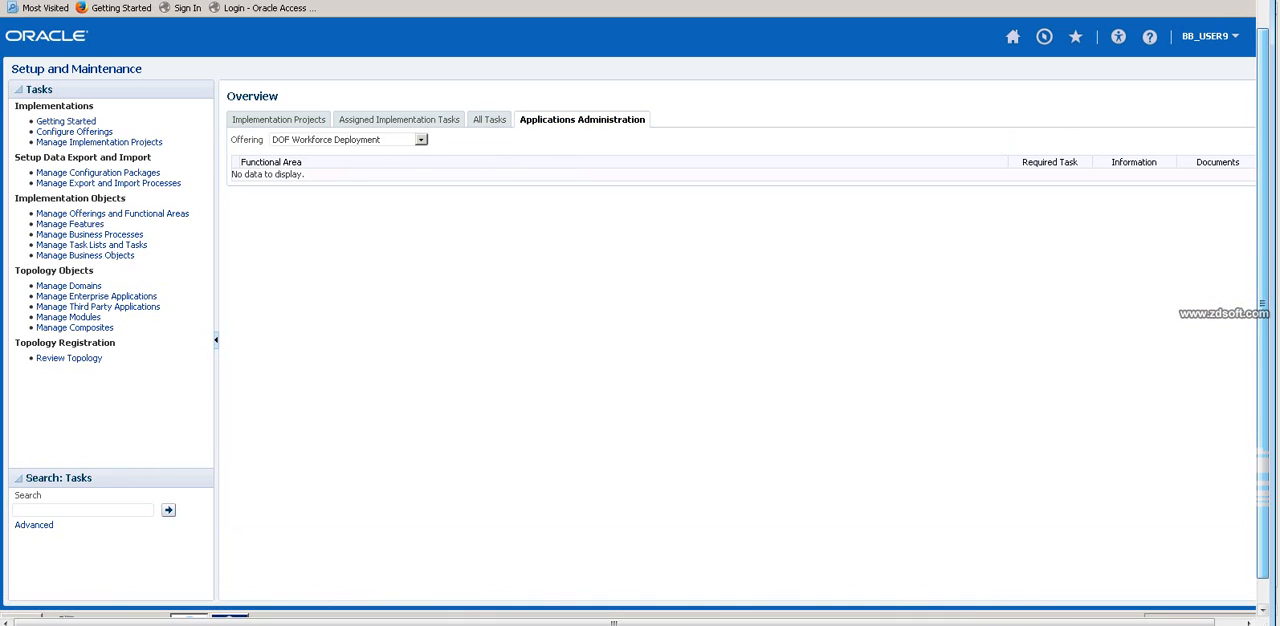
left_click(421, 139)
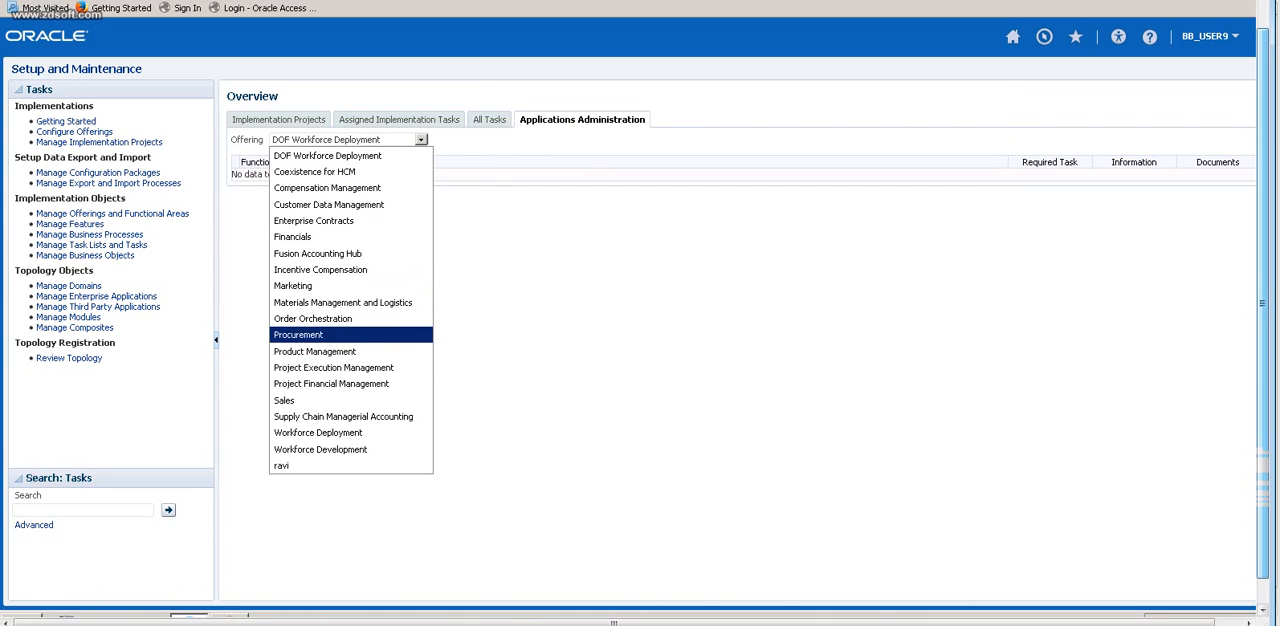
left_click(318, 335)
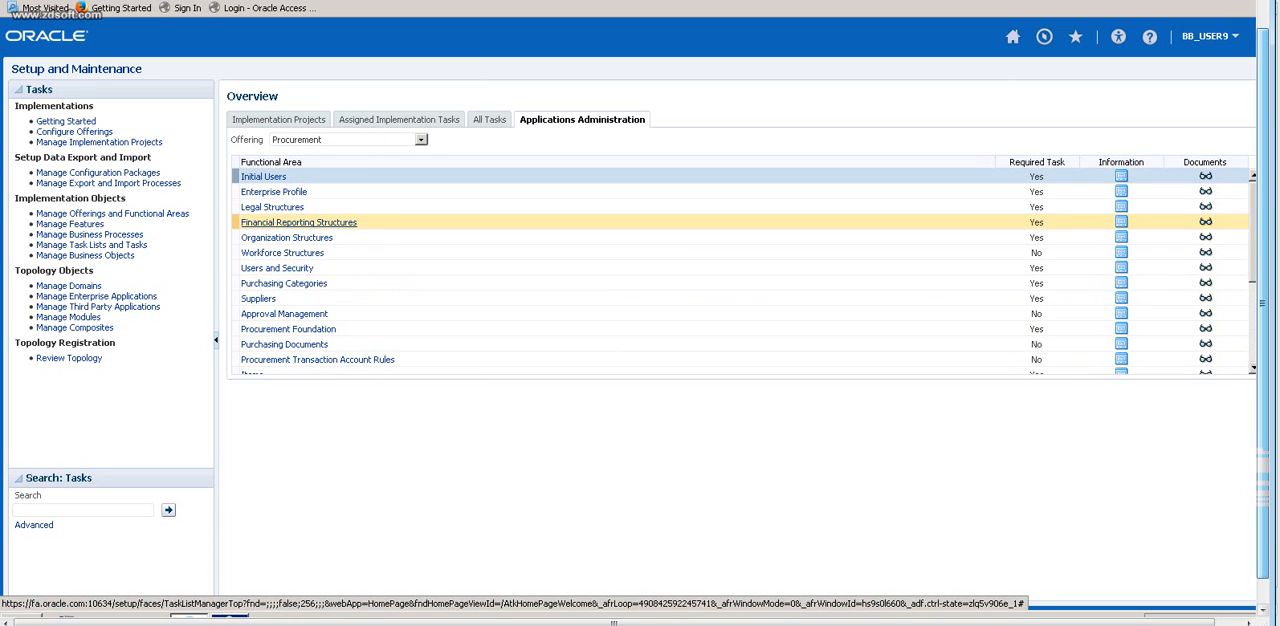
Switch to the Excel notes and enter "Ledger" in D30 and "C C C A?C" in E30.
key("alt+Tab")
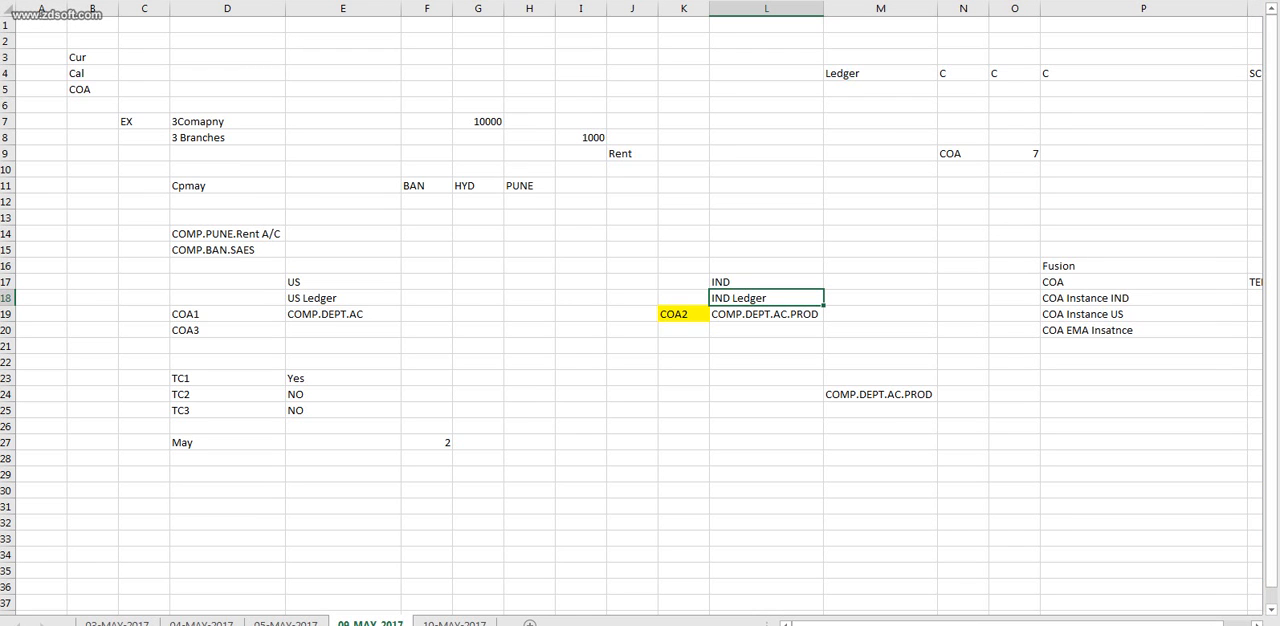
left_click(343, 282)
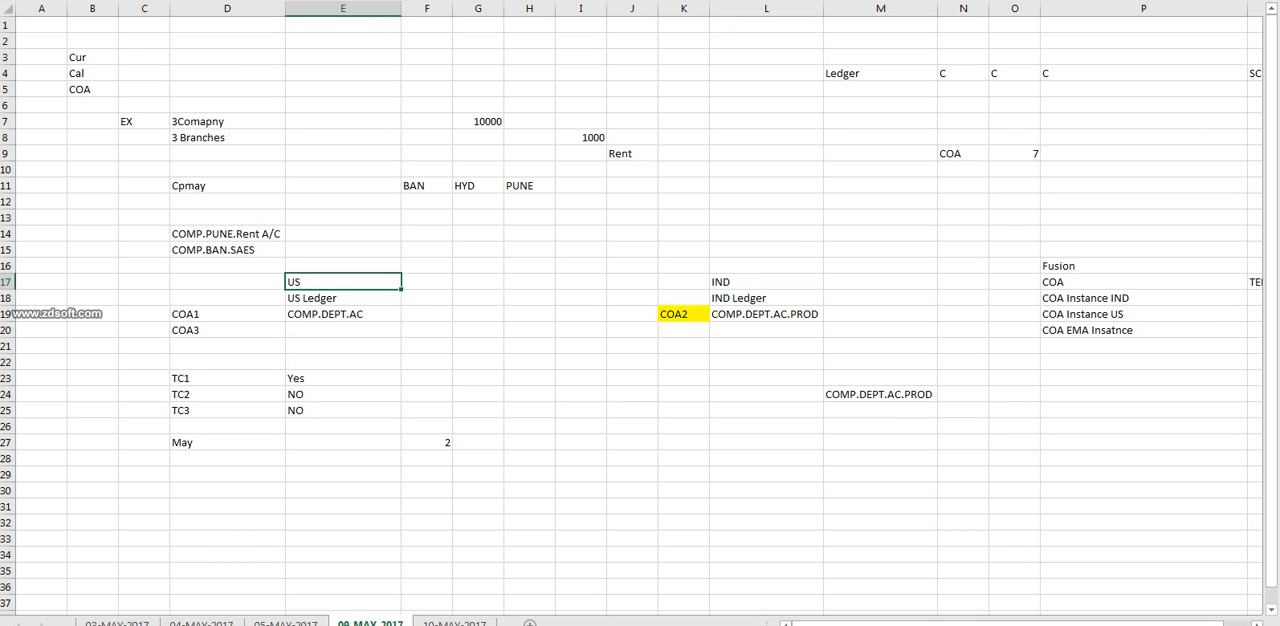
left_click(227, 282)
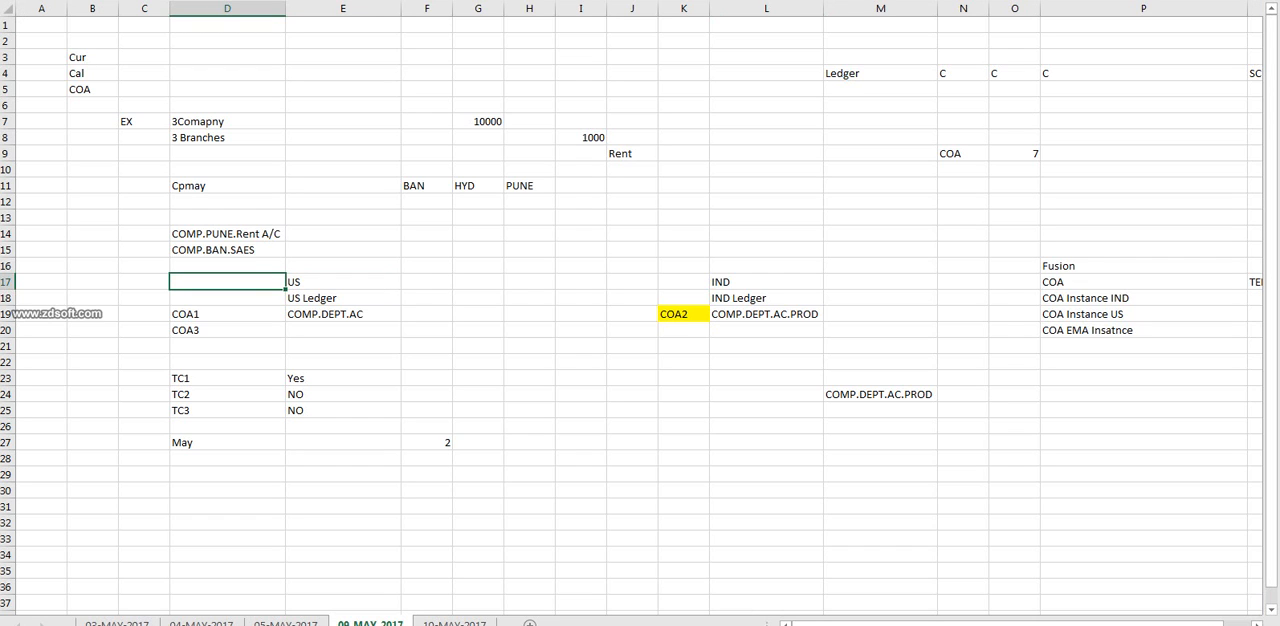
left_click(1143, 330)
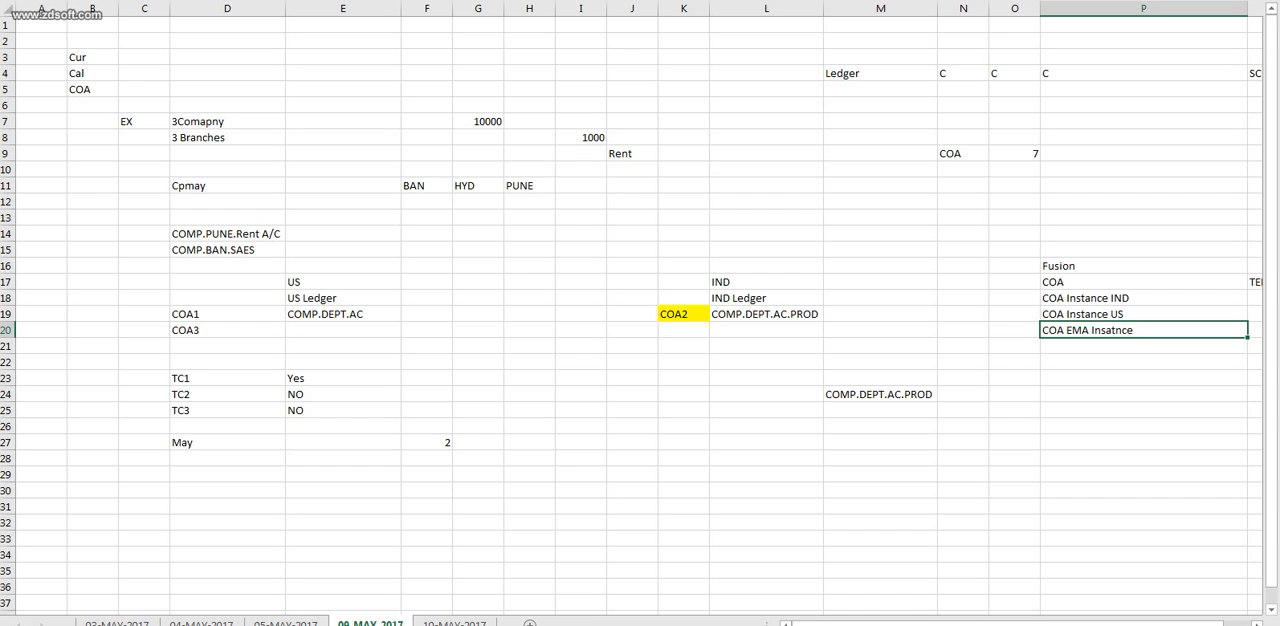
left_click(227, 490)
type("Ledger")
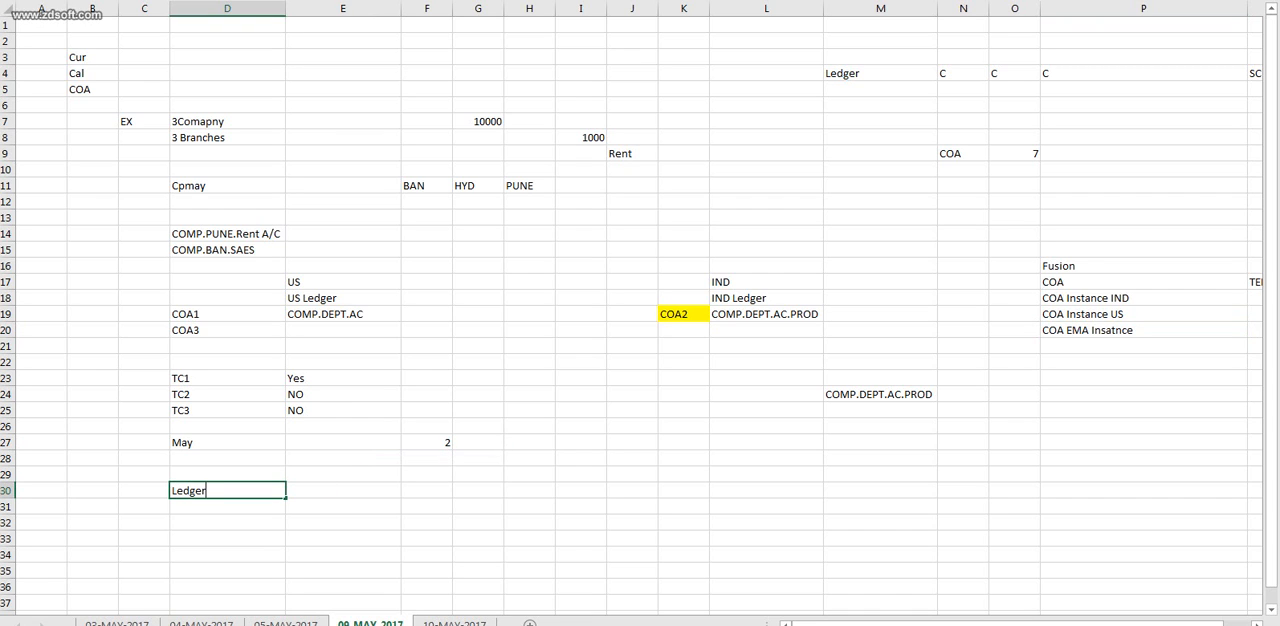
key("Tab")
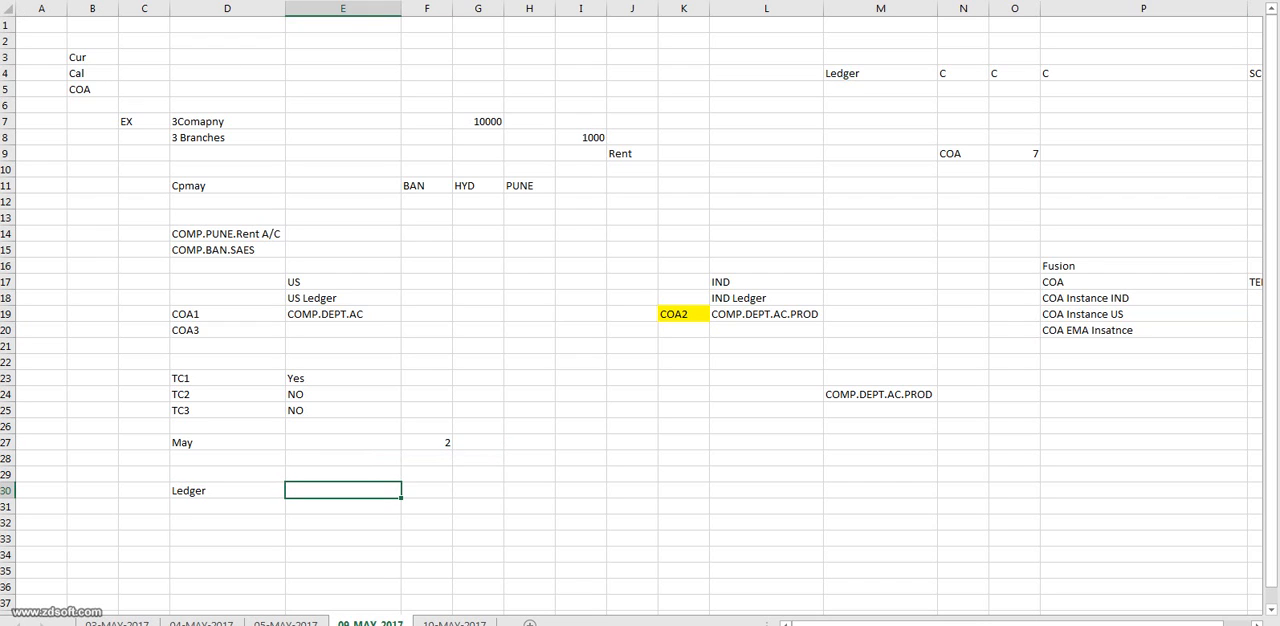
type("C C C A?C")
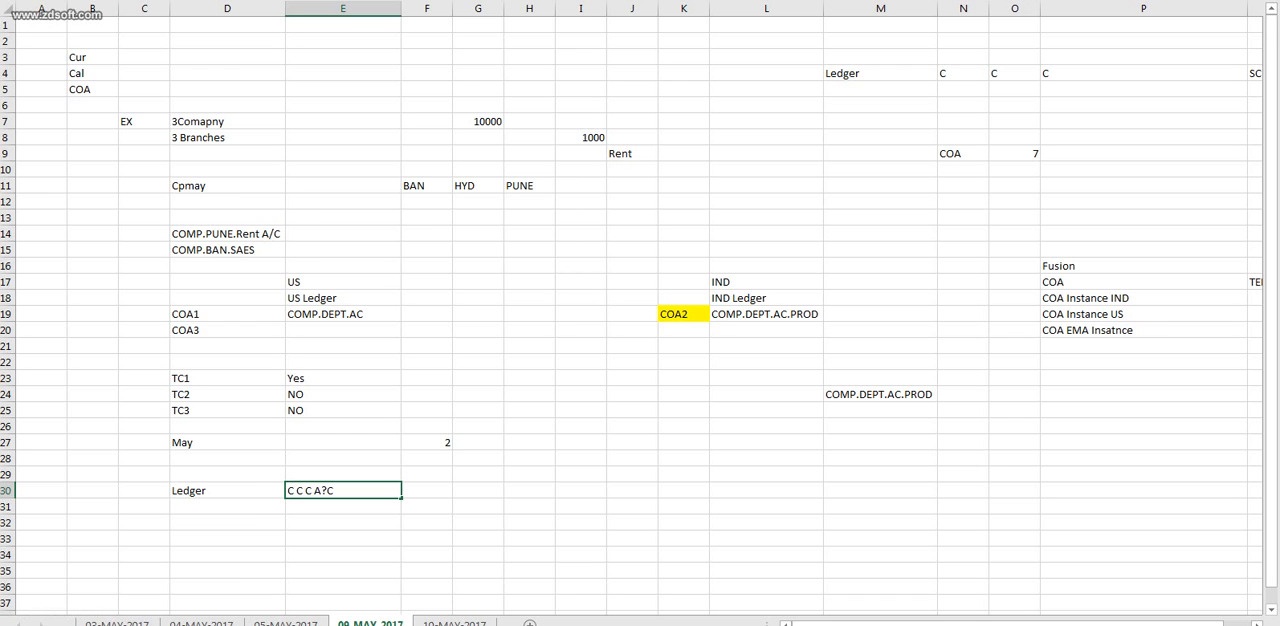
Return to Oracle Fusion in the browser and open the Manage Primary Ledgers task under Financial Reporting Structures.
key("alt+Tab")
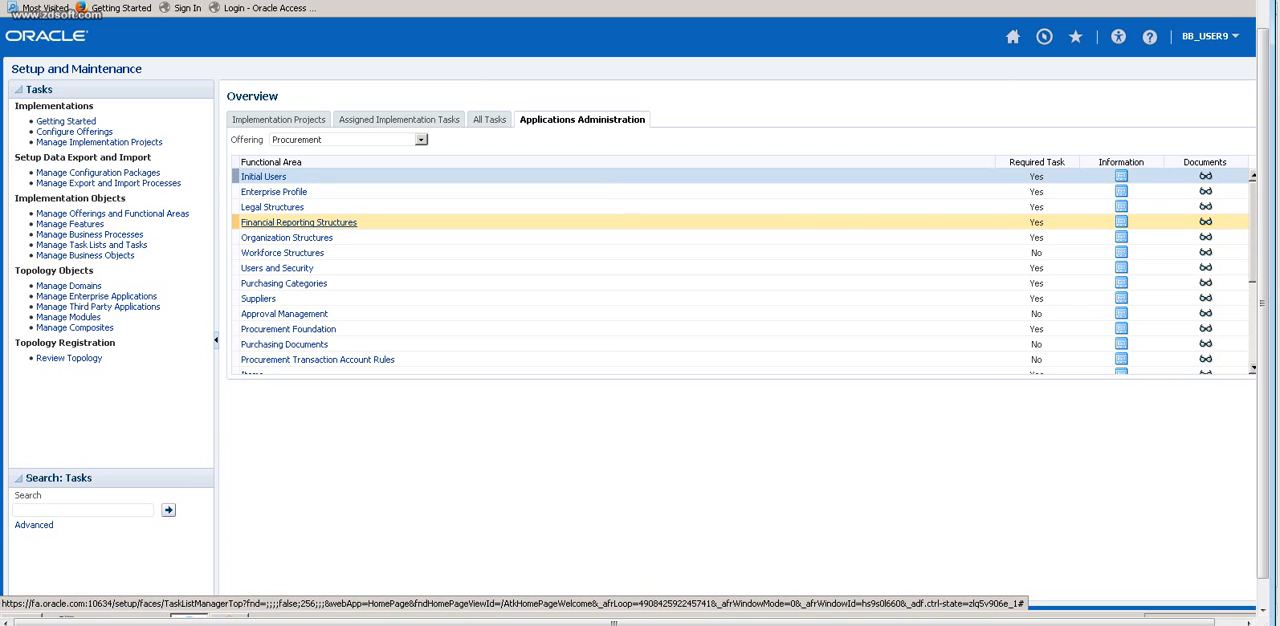
left_click(298, 223)
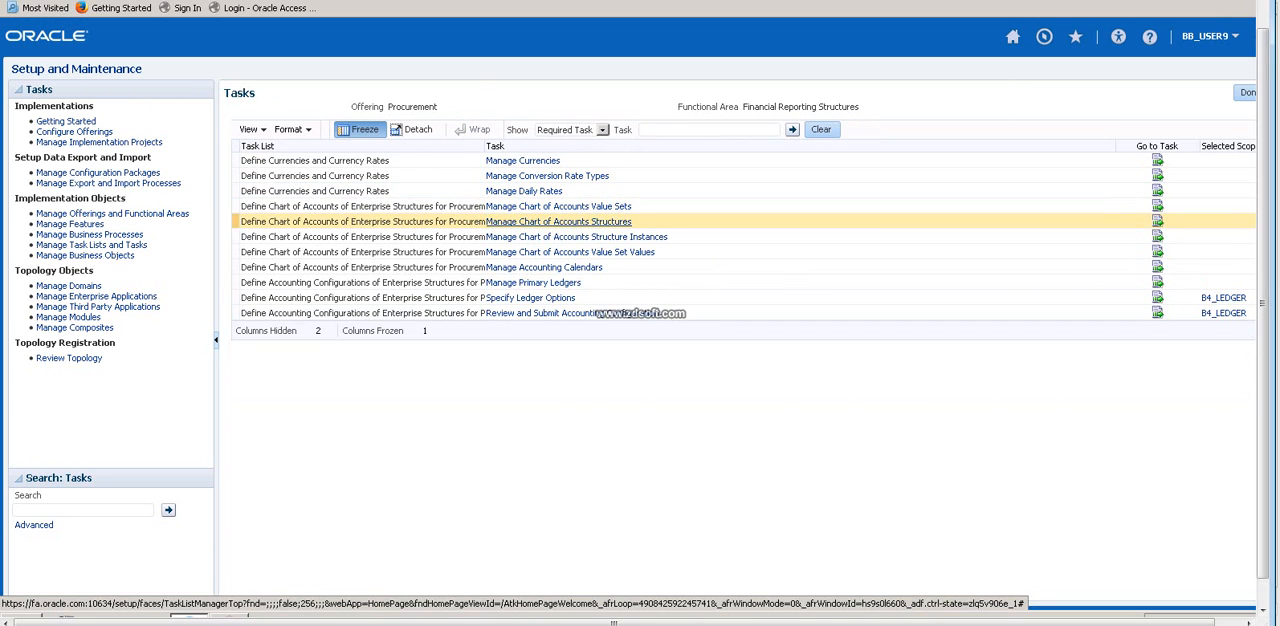
left_click(533, 282)
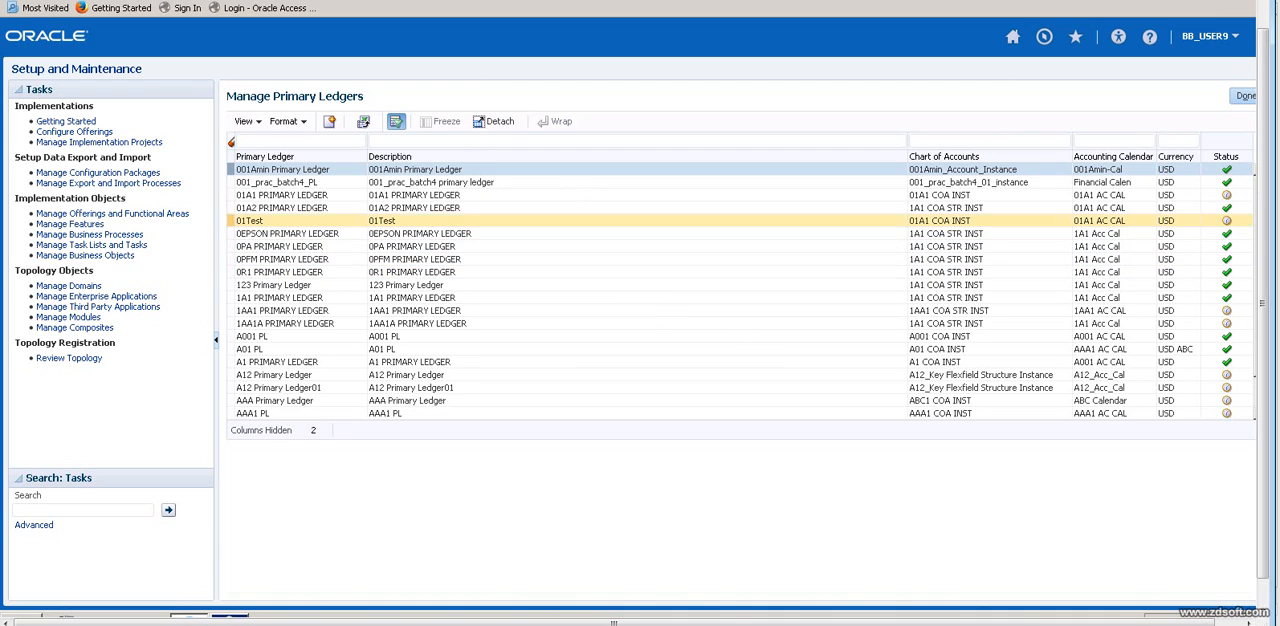
Filter the primary ledgers by "B4" and select B4_LEDGER.
left_click(262, 141)
type("B4")
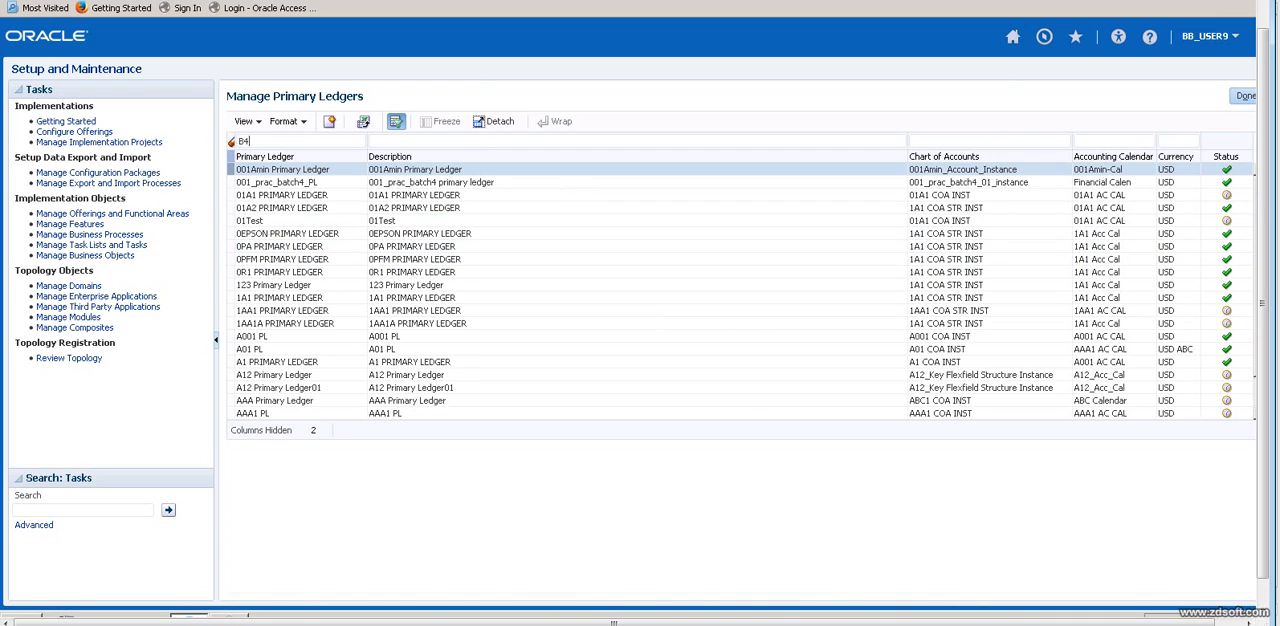
key("Return")
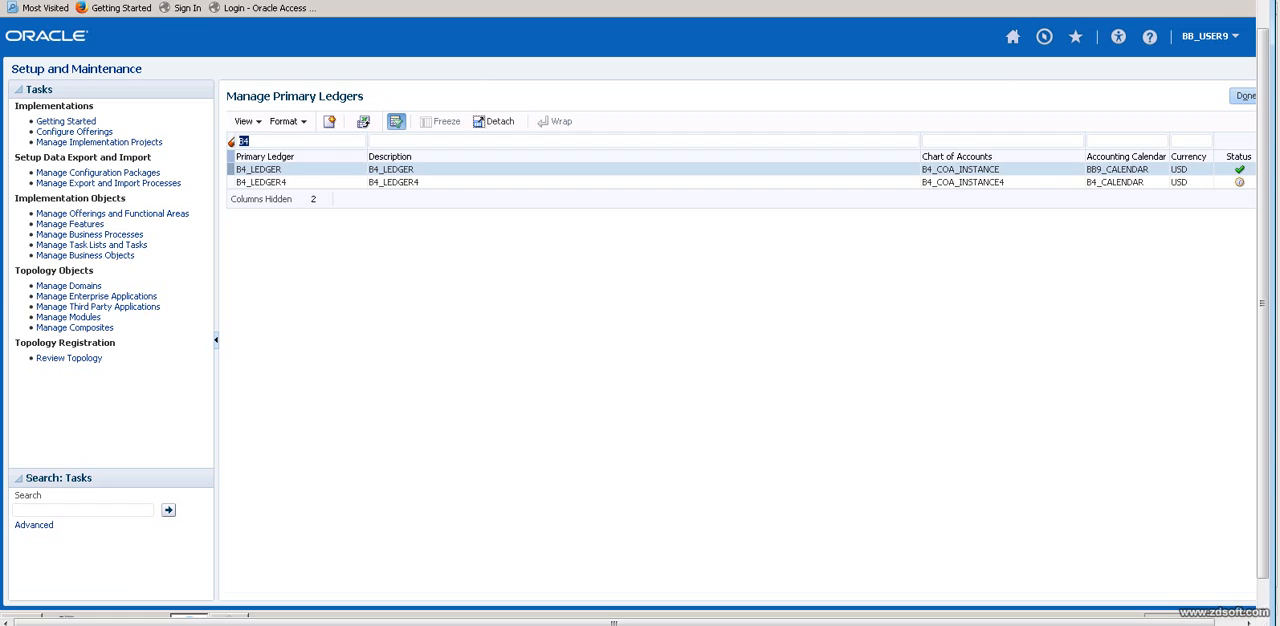
left_click(262, 169)
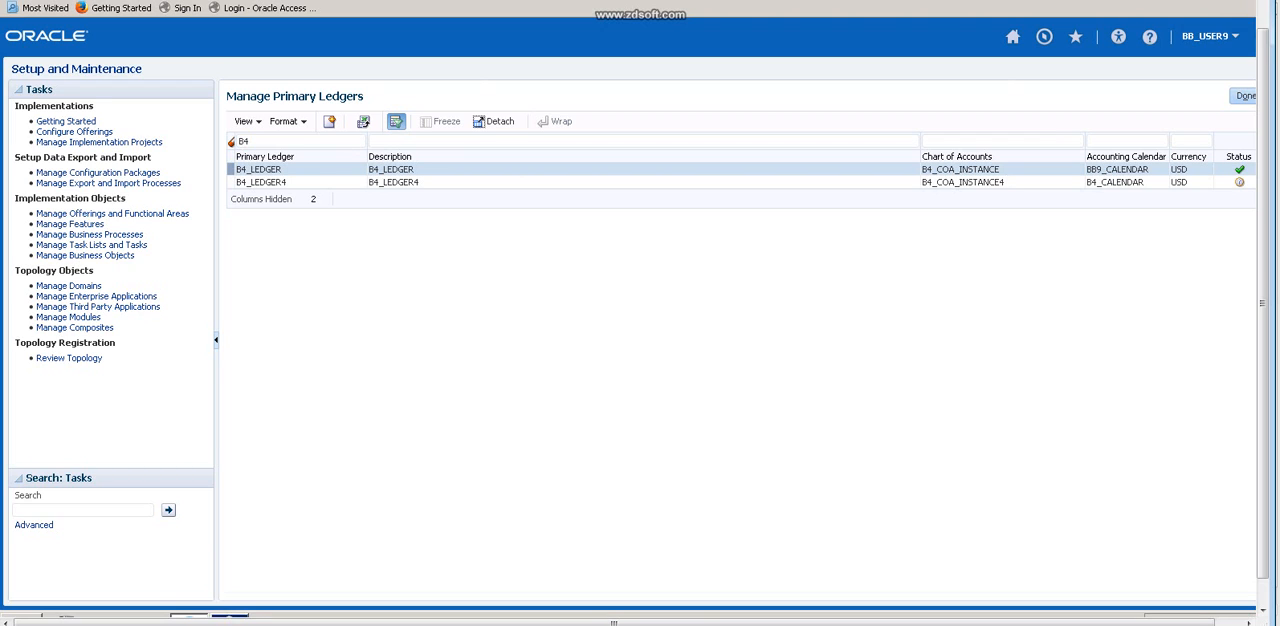
left_click_drag(614, 623, 640, 623)
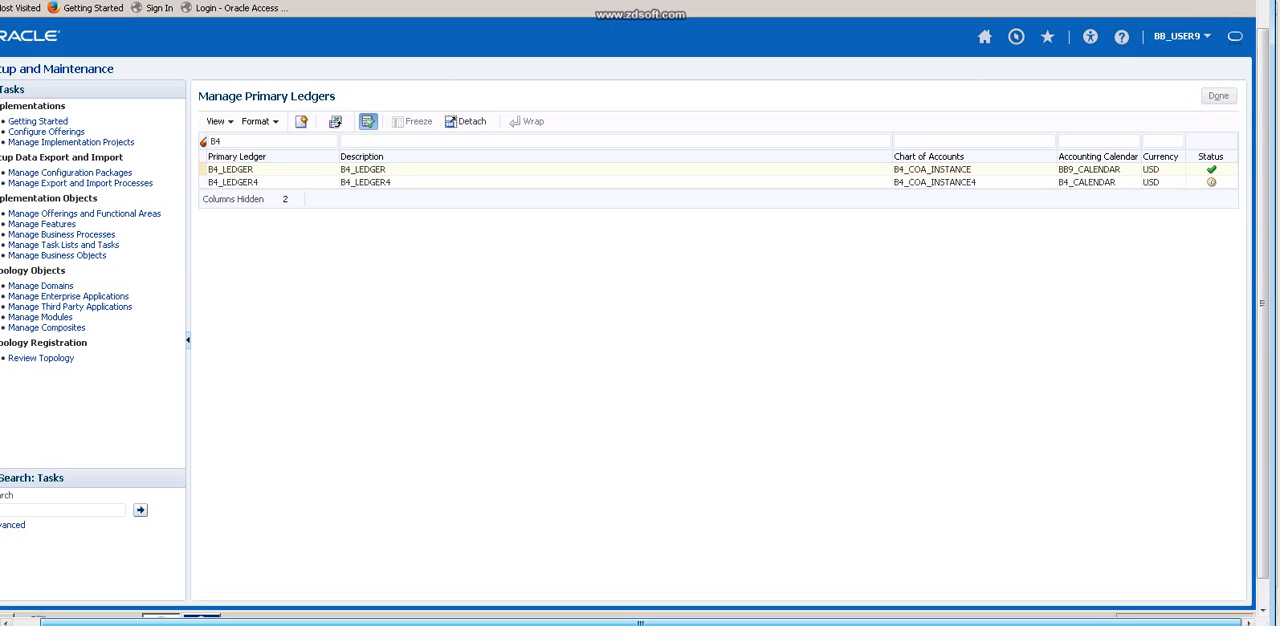
Finish managing primary ledgers and show All Tasks for Financial Reporting Structures.
left_click(1218, 95)
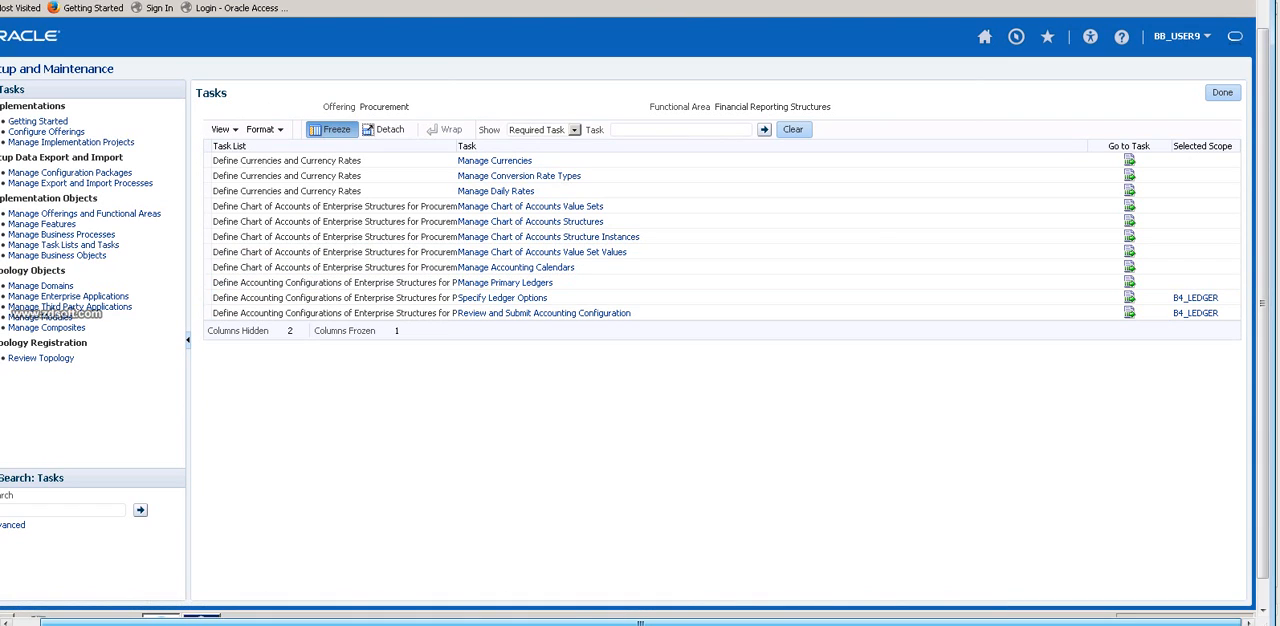
left_click(574, 130)
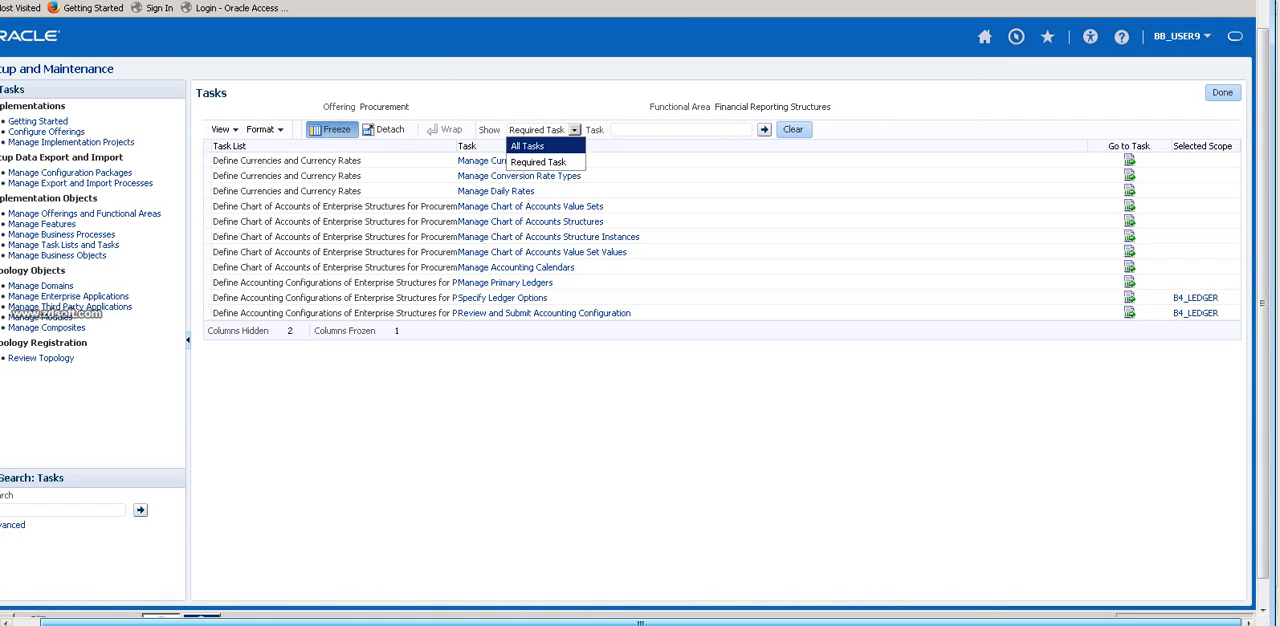
left_click(530, 146)
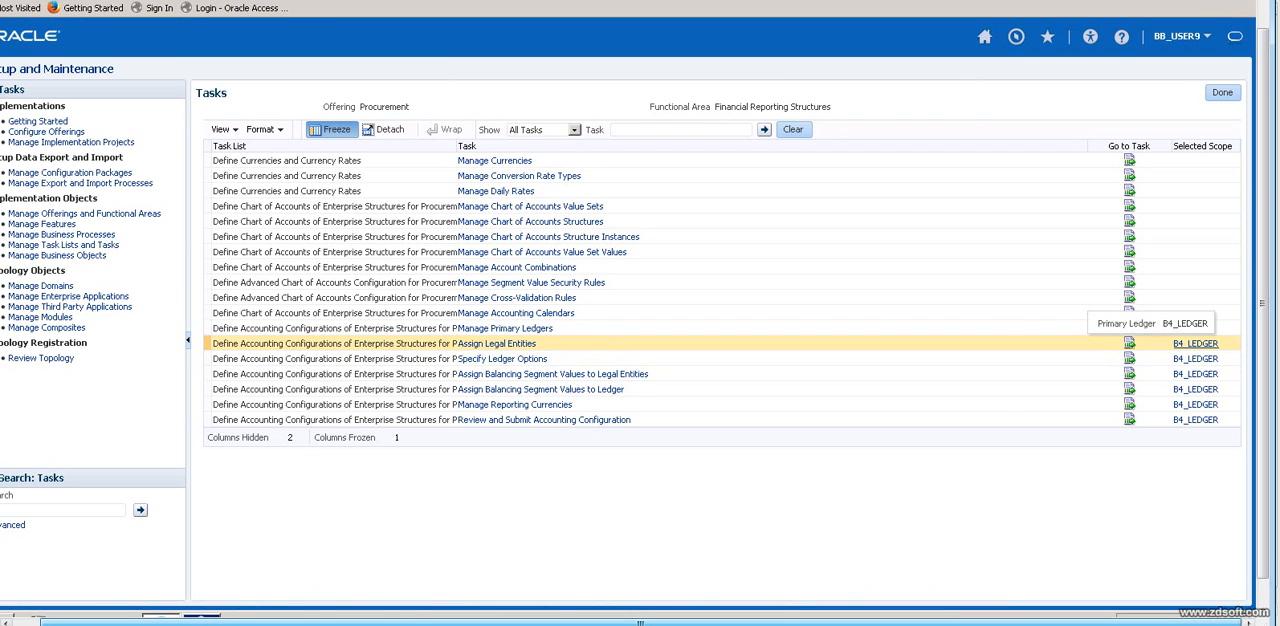
Set the Assign Legal Entities scope to primary ledger 01Test, open its legal entity assignments, and save and close them.
left_click(1195, 343)
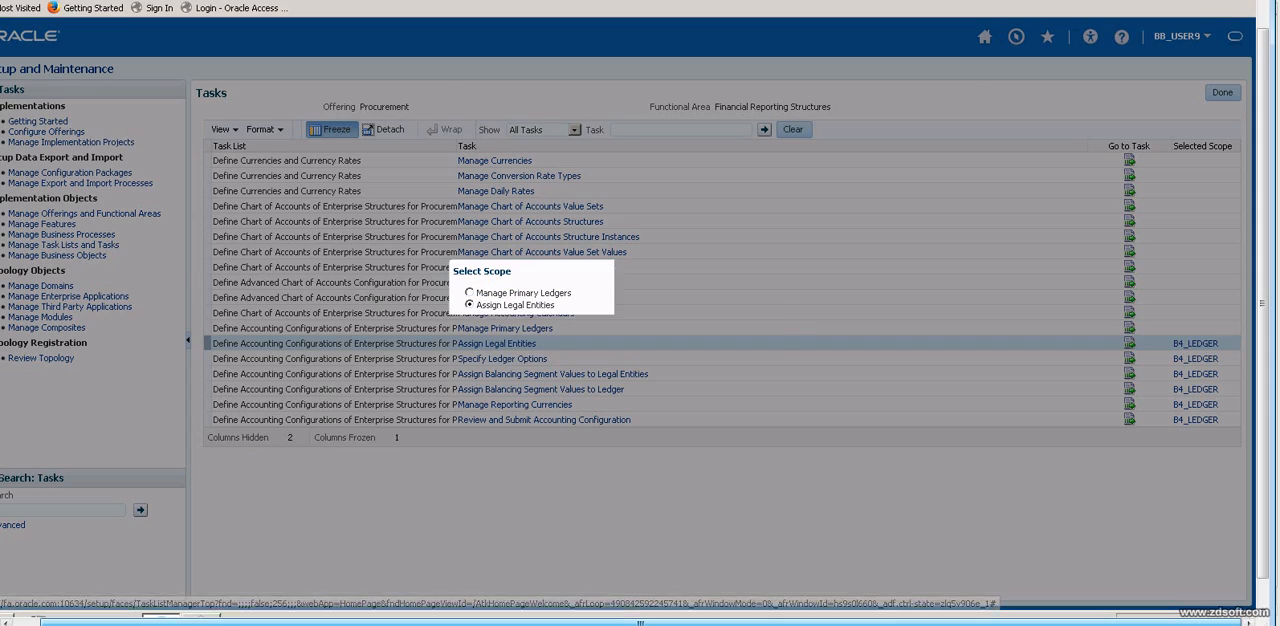
left_click(615, 323)
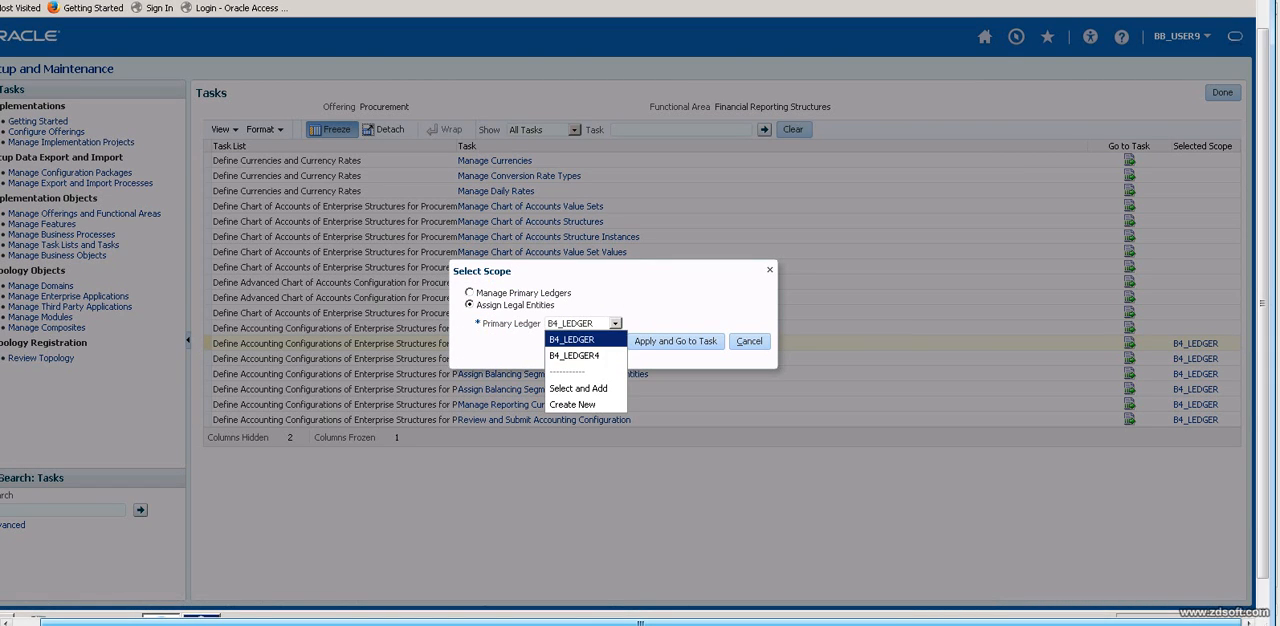
left_click(579, 388)
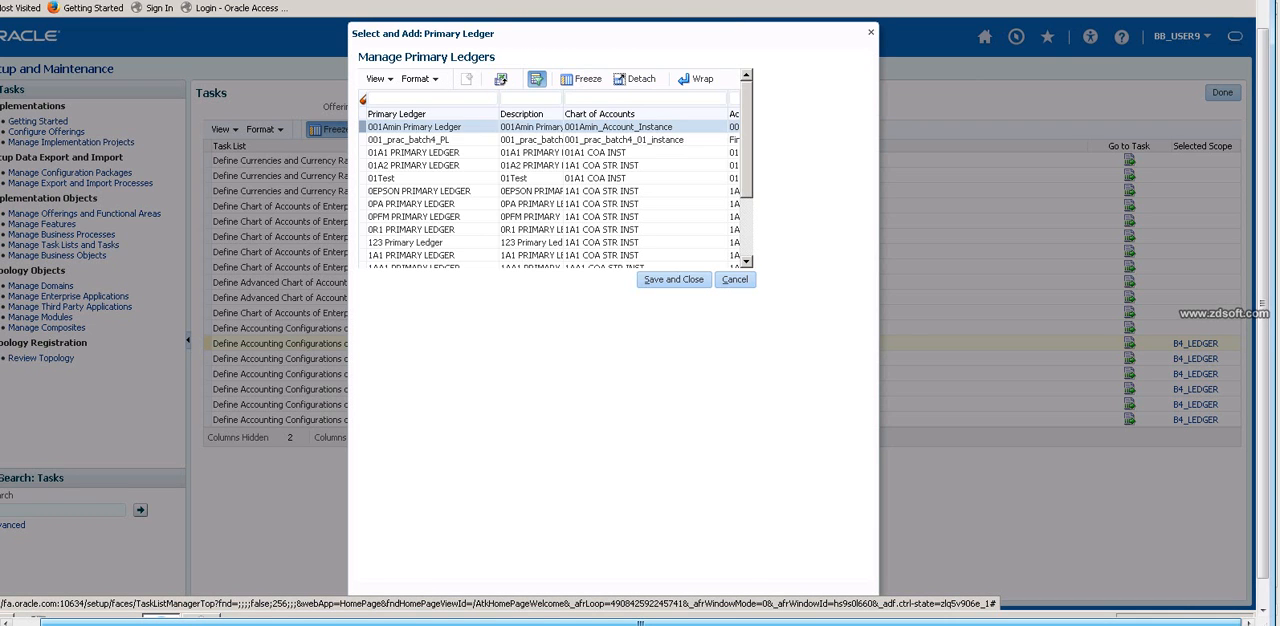
left_click(450, 185)
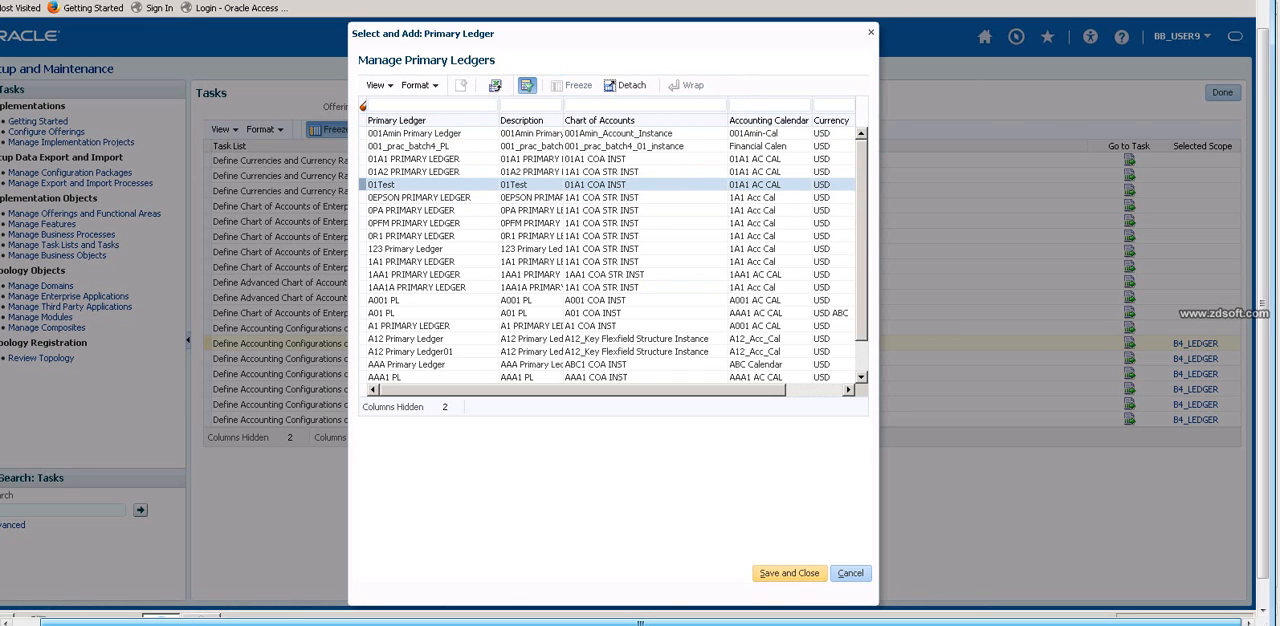
left_click(789, 573)
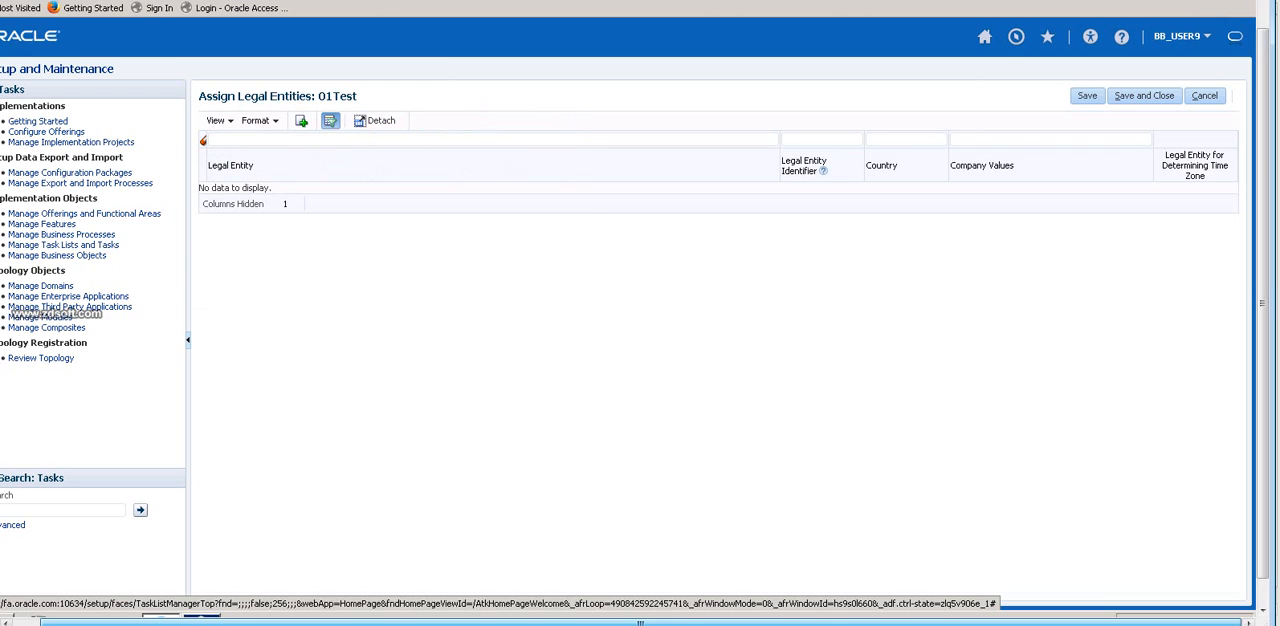
left_click_drag(318, 96, 358, 96)
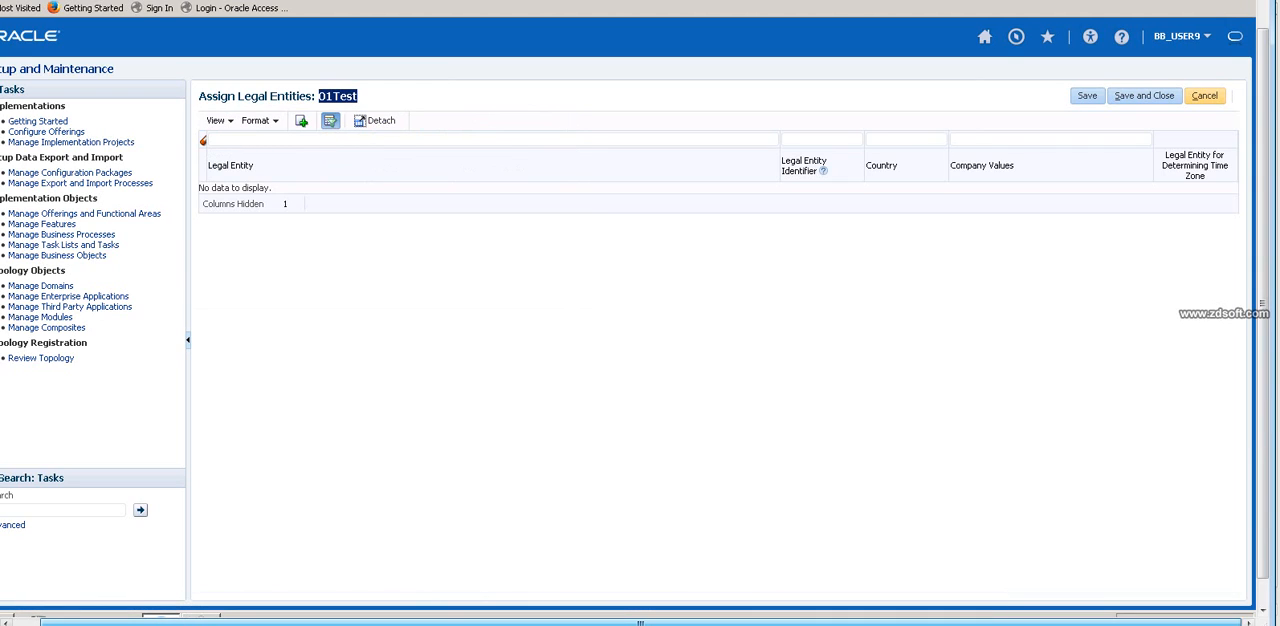
left_click(1144, 95)
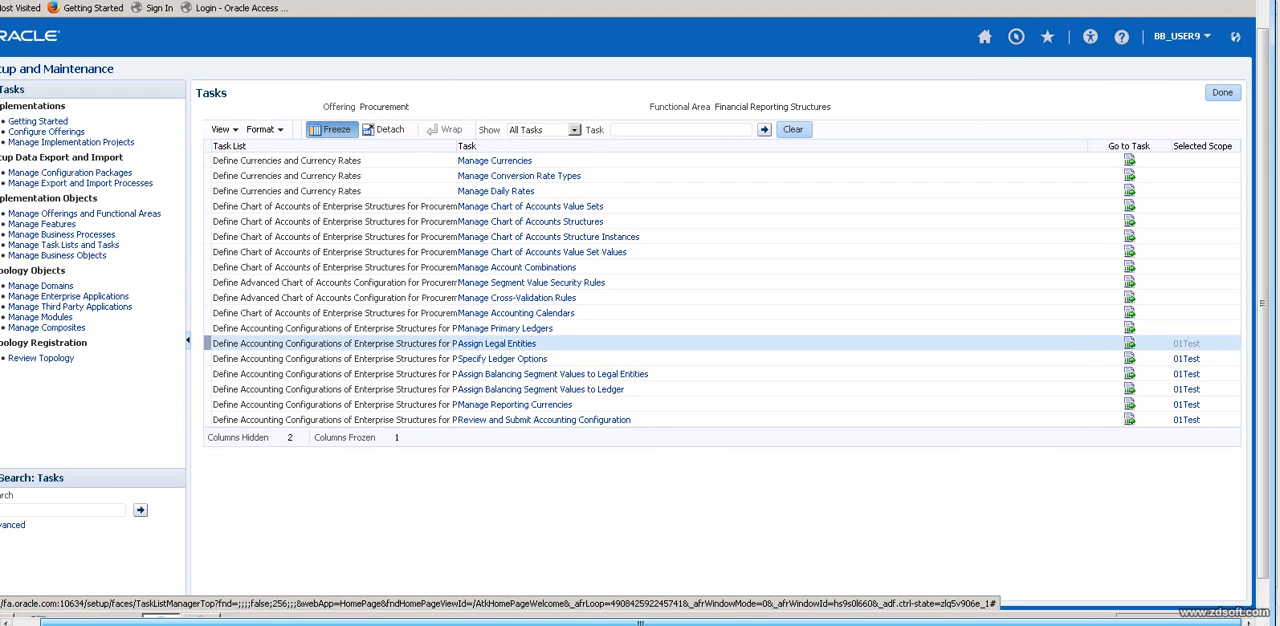
Set the Assign Legal Entities scope to primary ledger B4_LEDGER and apply it to go to the task.
left_click(1186, 343)
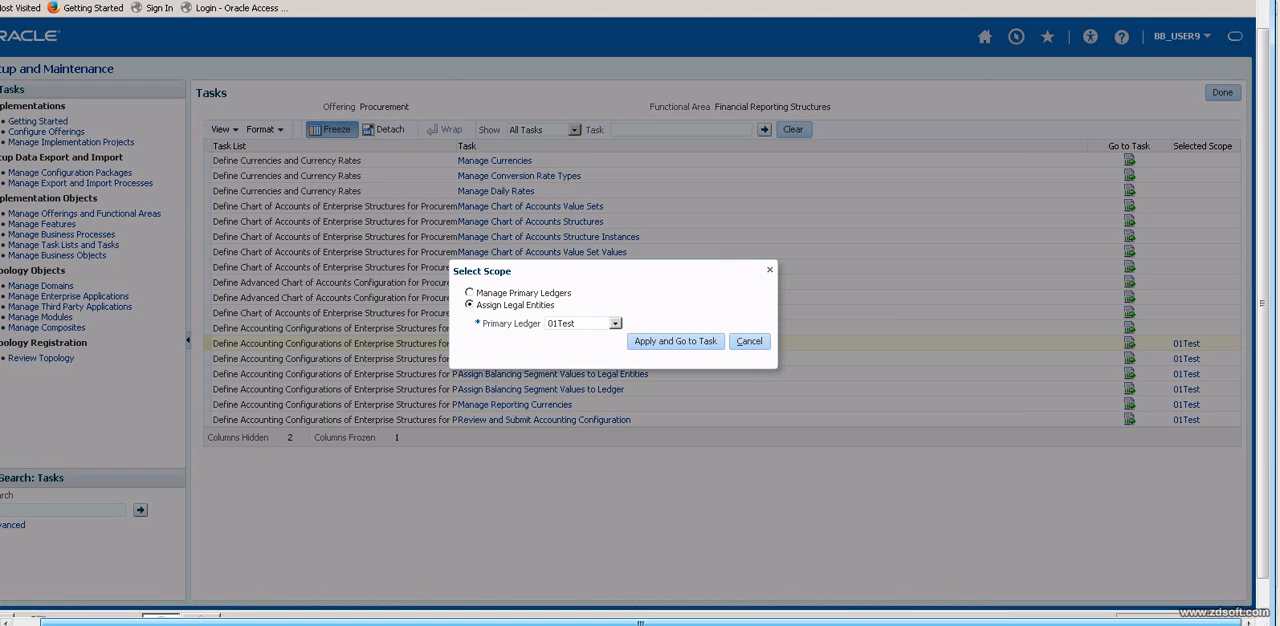
left_click(615, 324)
left_click(572, 356)
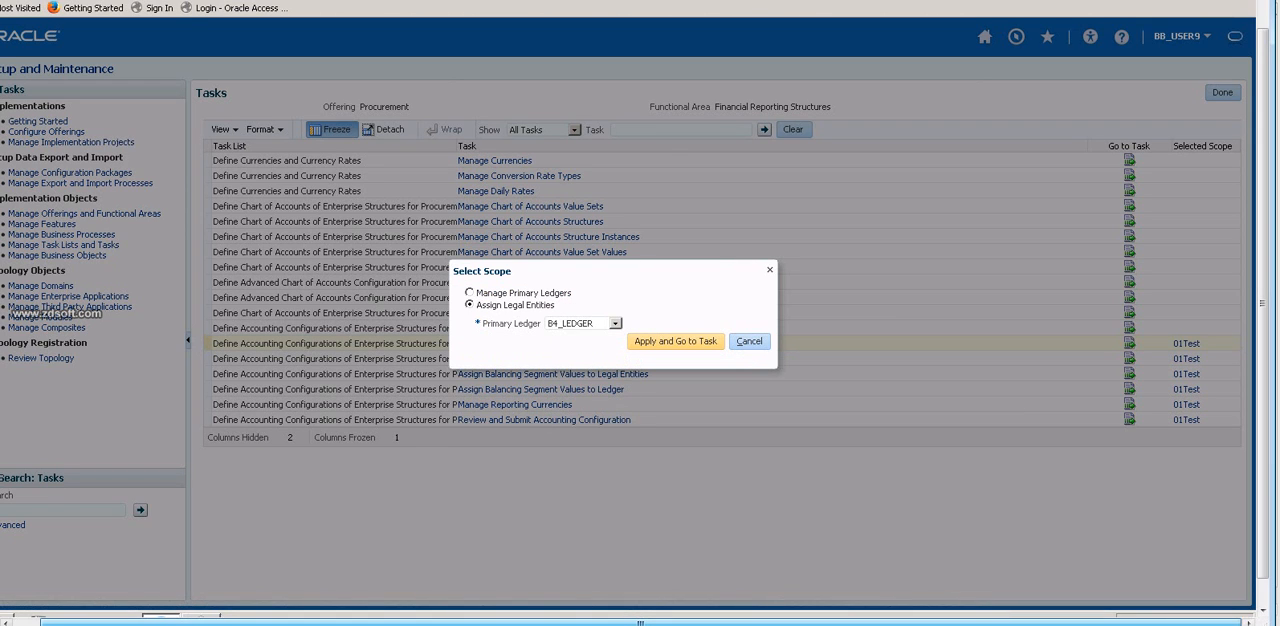
left_click(675, 341)
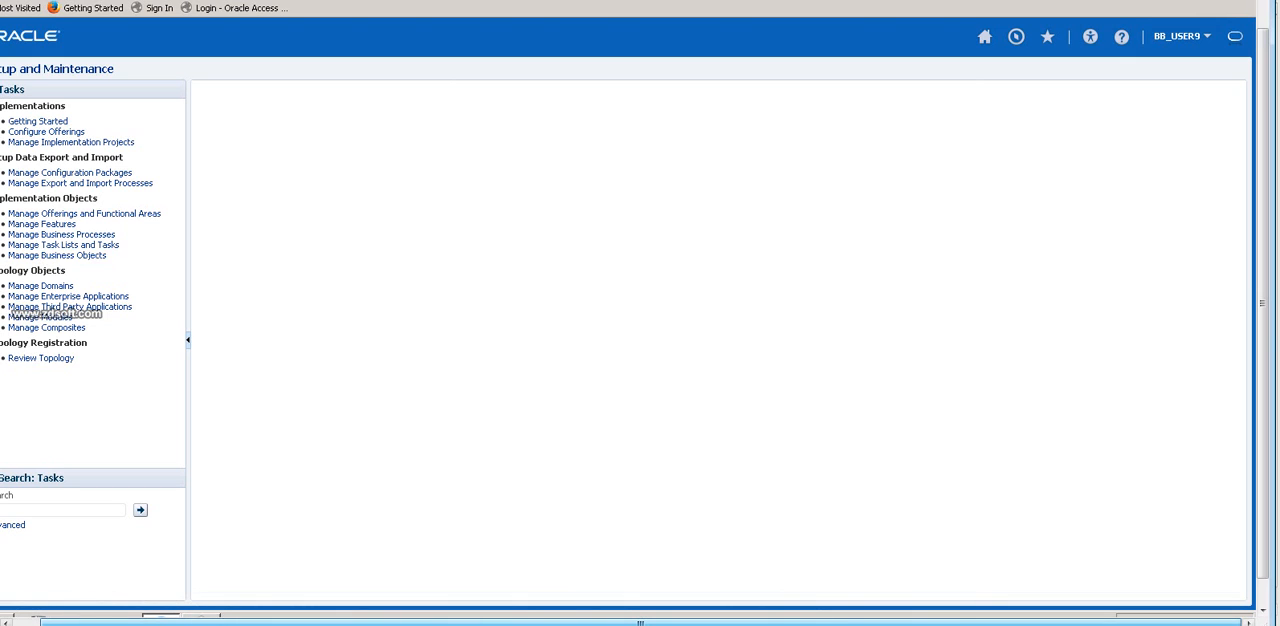
Reopen Setup and Maintenance, choose the Procurement offering and open its Financial Reporting Structures functional area.
left_click_drag(640, 623, 622, 623)
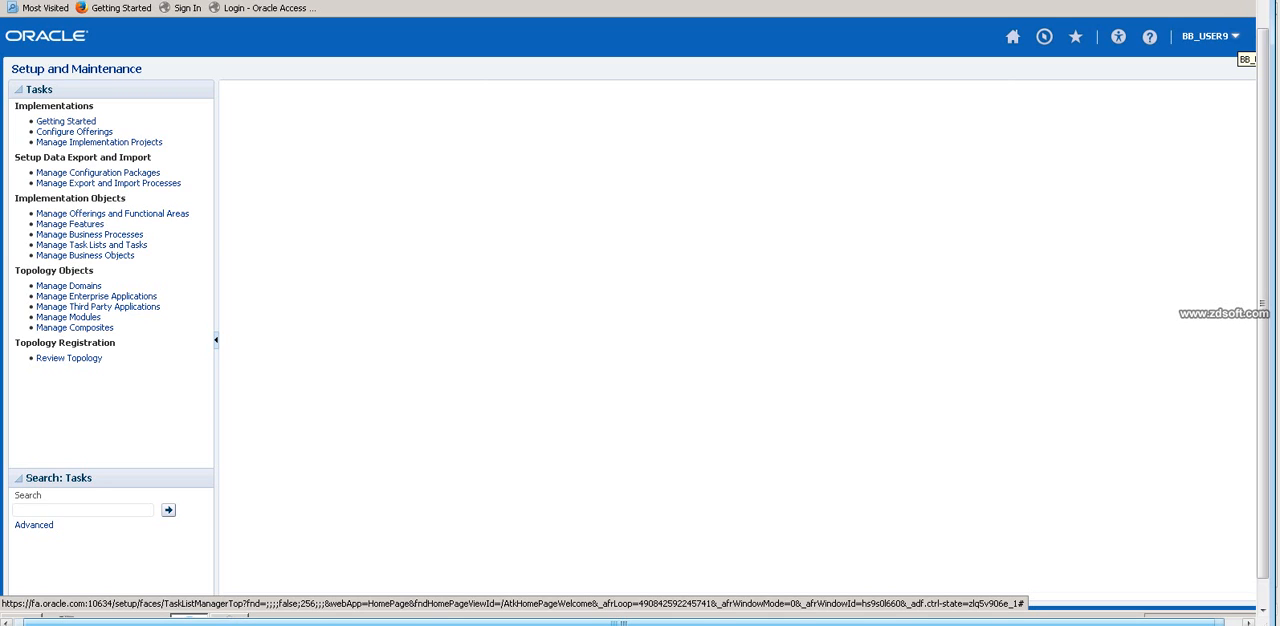
left_click(1230, 37)
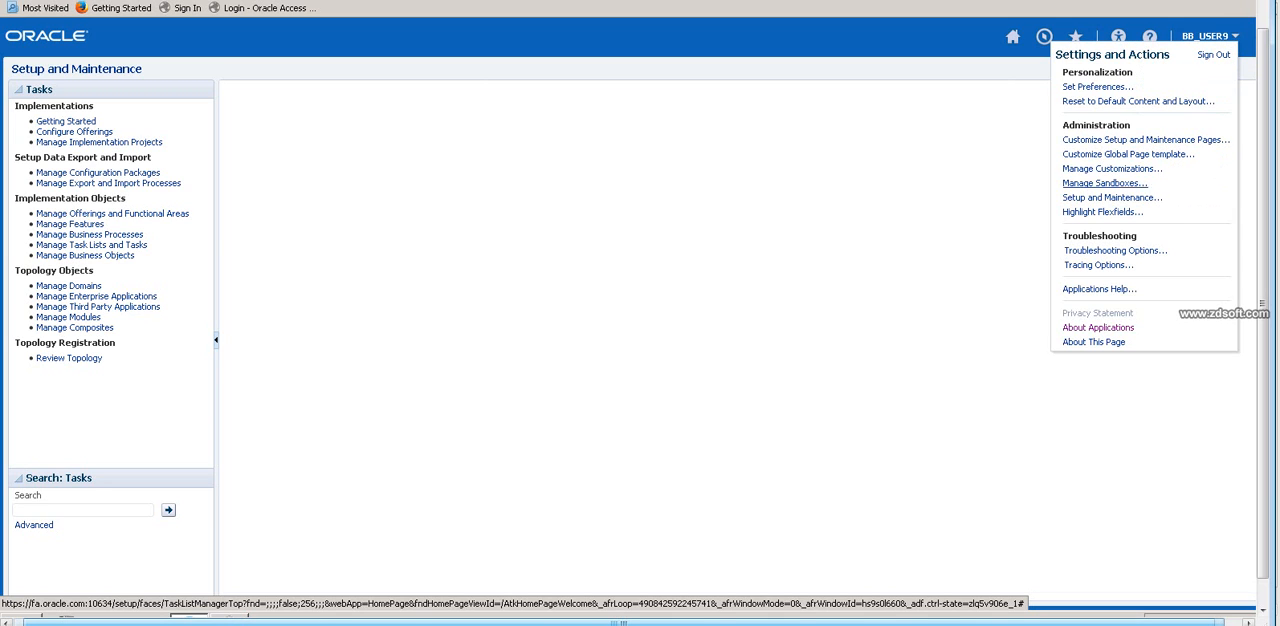
left_click(1112, 197)
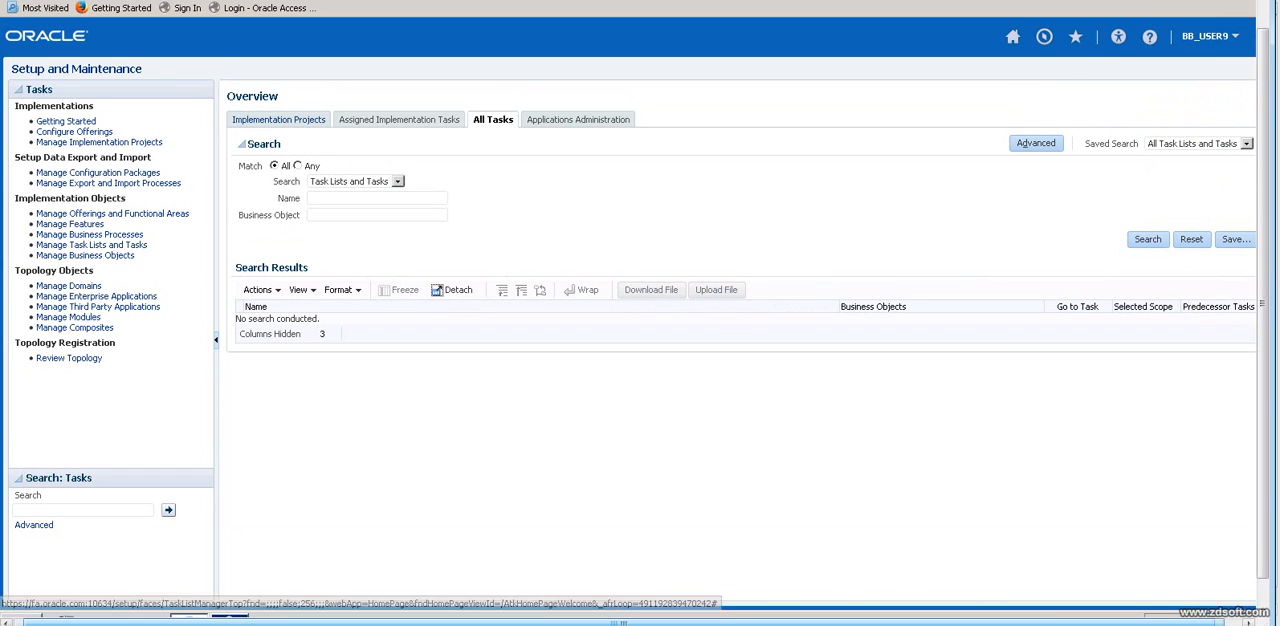
left_click(578, 119)
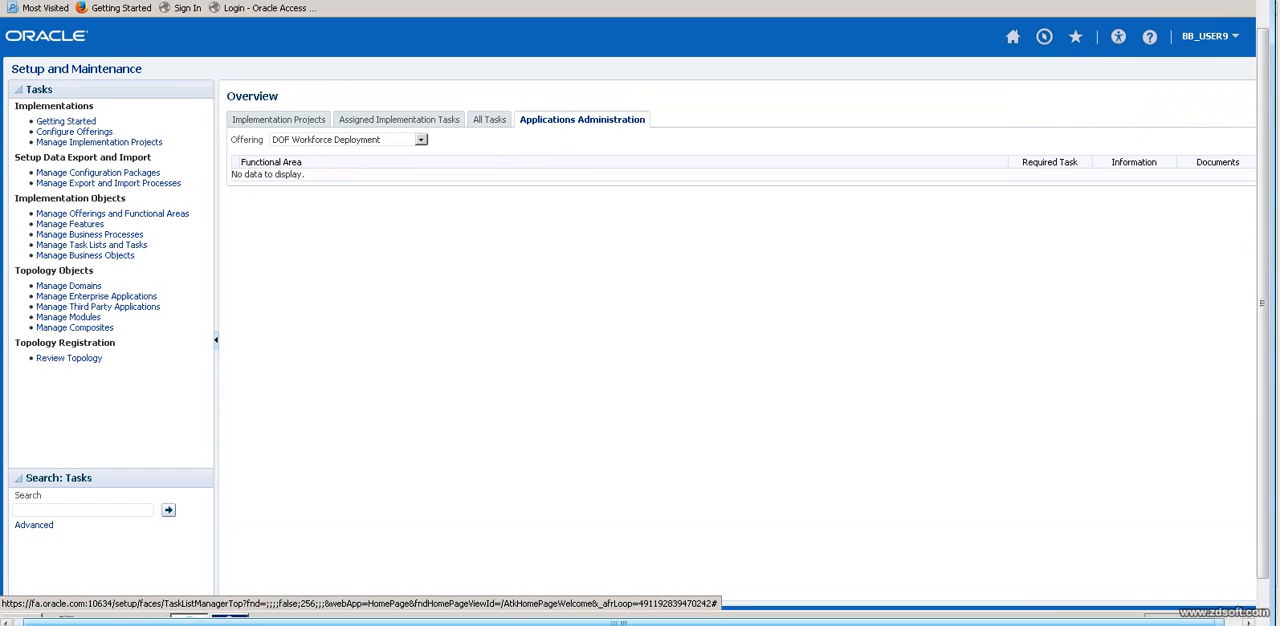
left_click(421, 140)
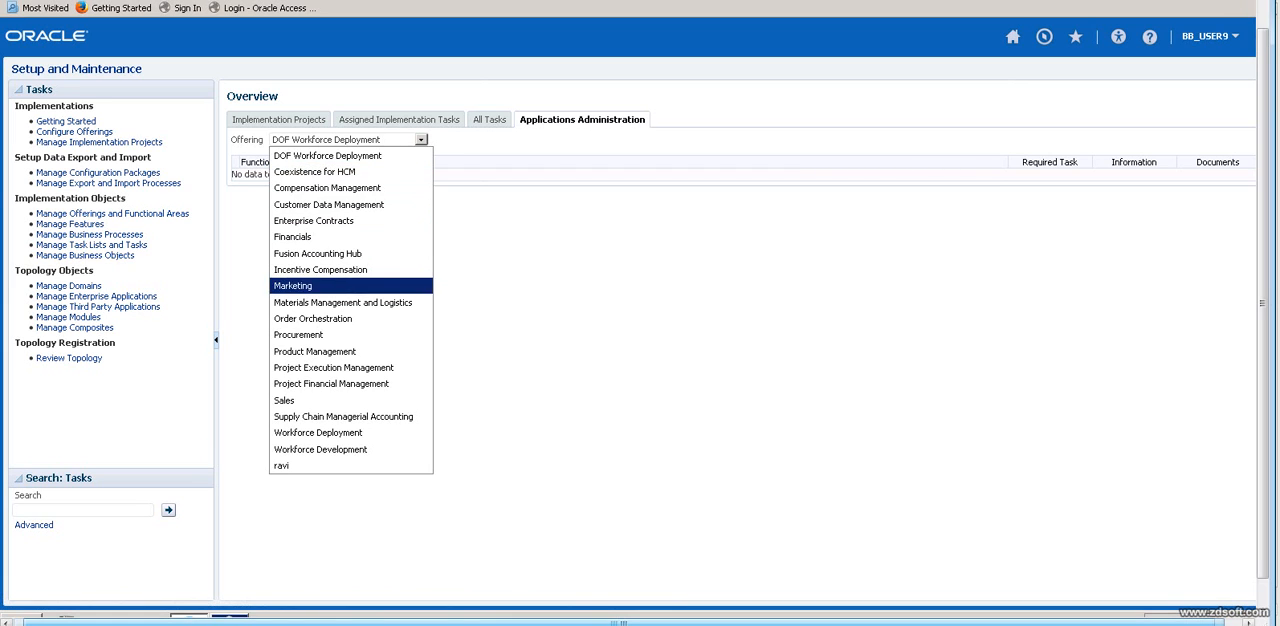
left_click(298, 334)
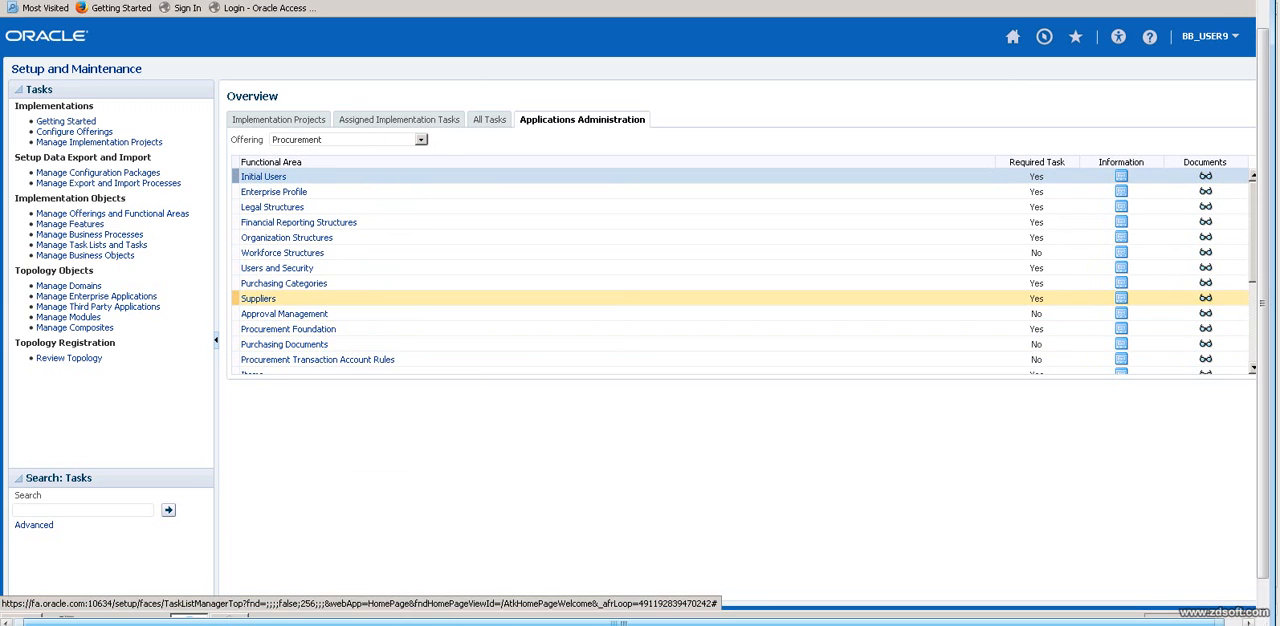
left_click(298, 222)
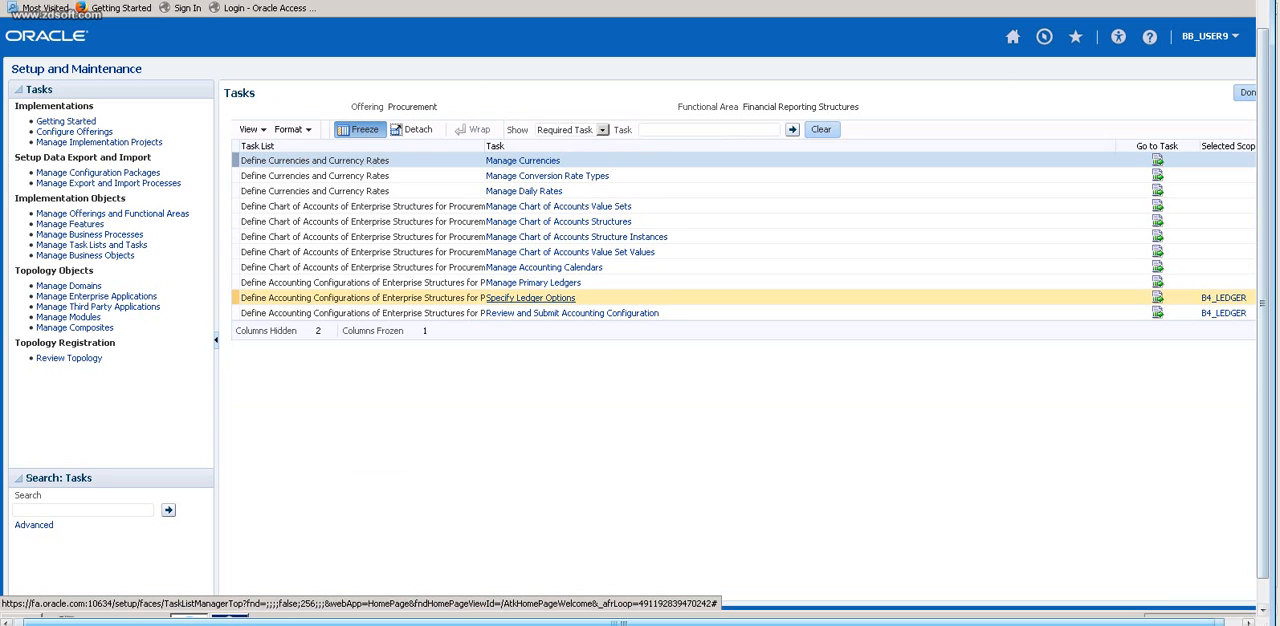
Show All Tasks for Financial Reporting Structures and try to open Assign Legal Entities for B4_LEDGER.
left_click(602, 129)
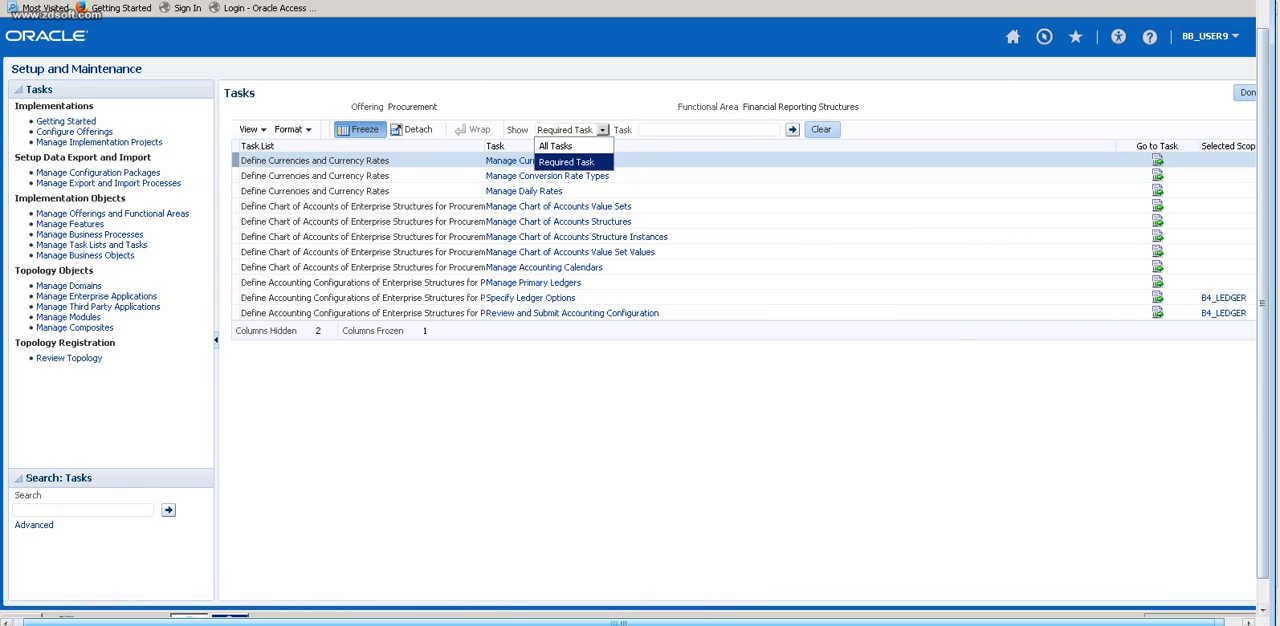
left_click(555, 146)
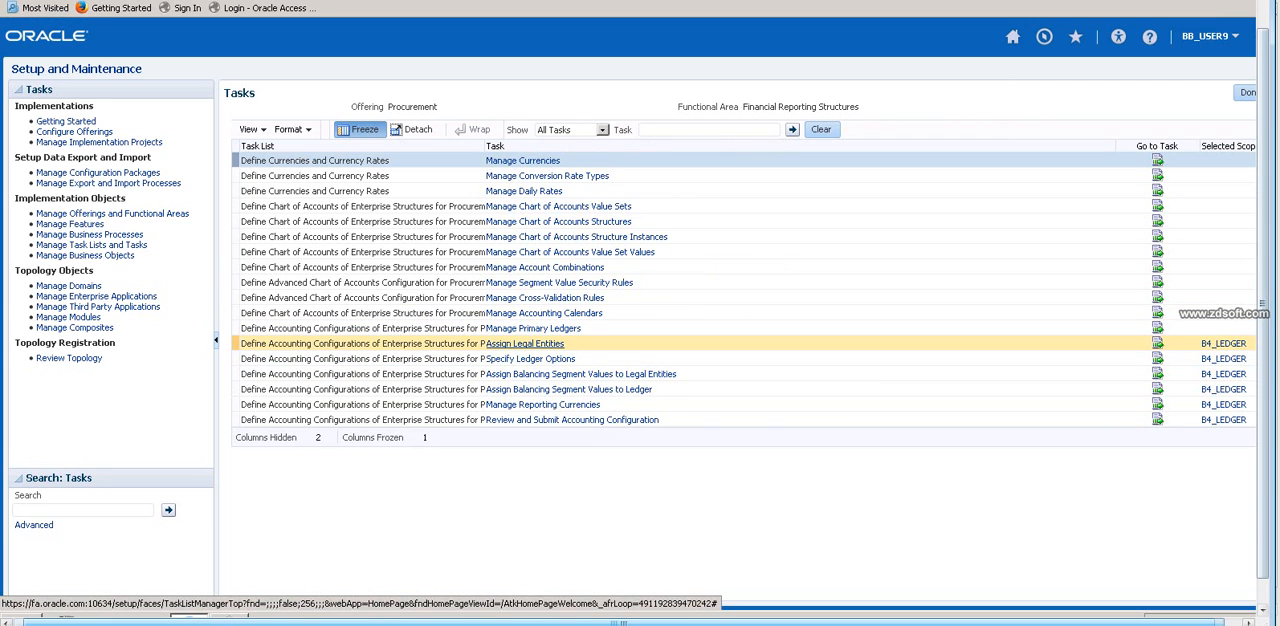
left_click(525, 343)
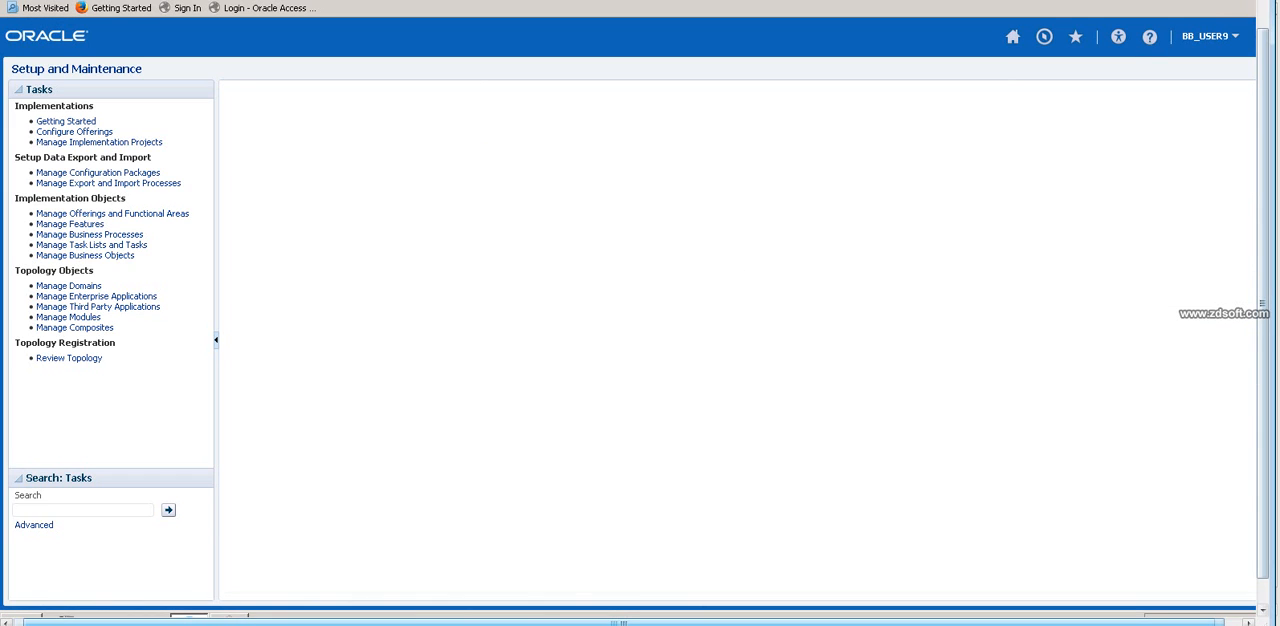
Dismiss the Java update notification and reload the Setup and Maintenance overview.
mouse_move(1263, 303)
left_mouse_down()
mouse_move(1263, 267)
mouse_move(1263, 324)
left_mouse_up()
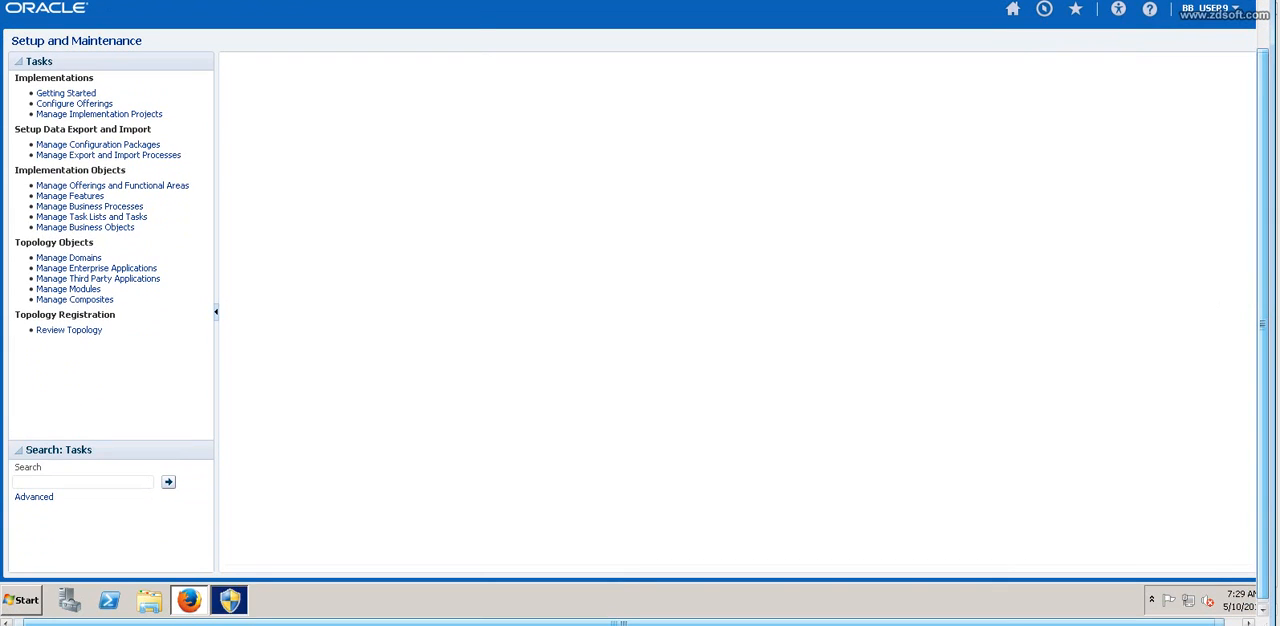
key("Escape")
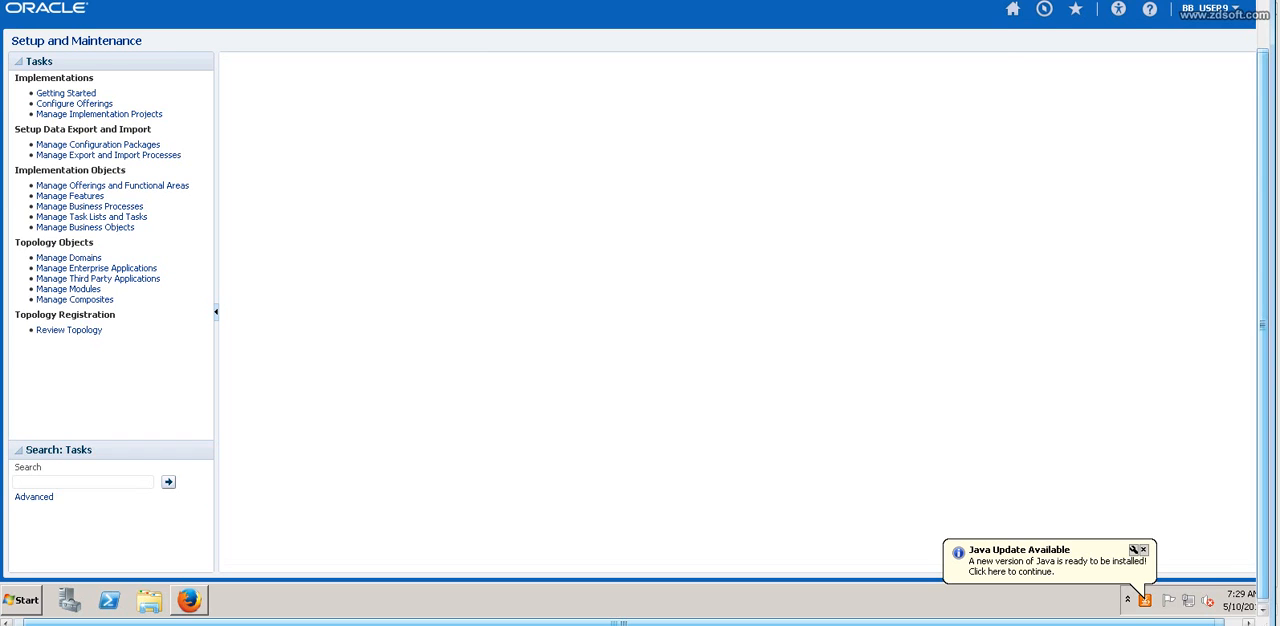
left_click_drag(1263, 325, 1263, 295)
left_click(1136, 587)
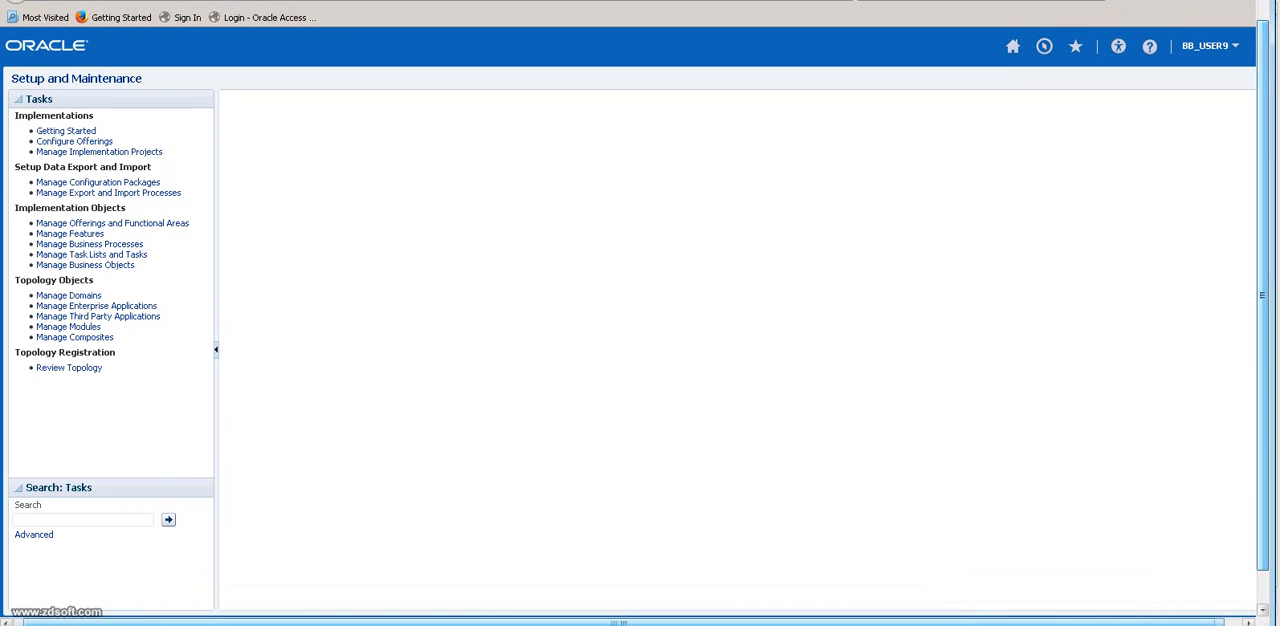
mouse_move(1263, 295)
left_mouse_down()
mouse_move(1263, 267)
mouse_move(1263, 298)
left_mouse_up()
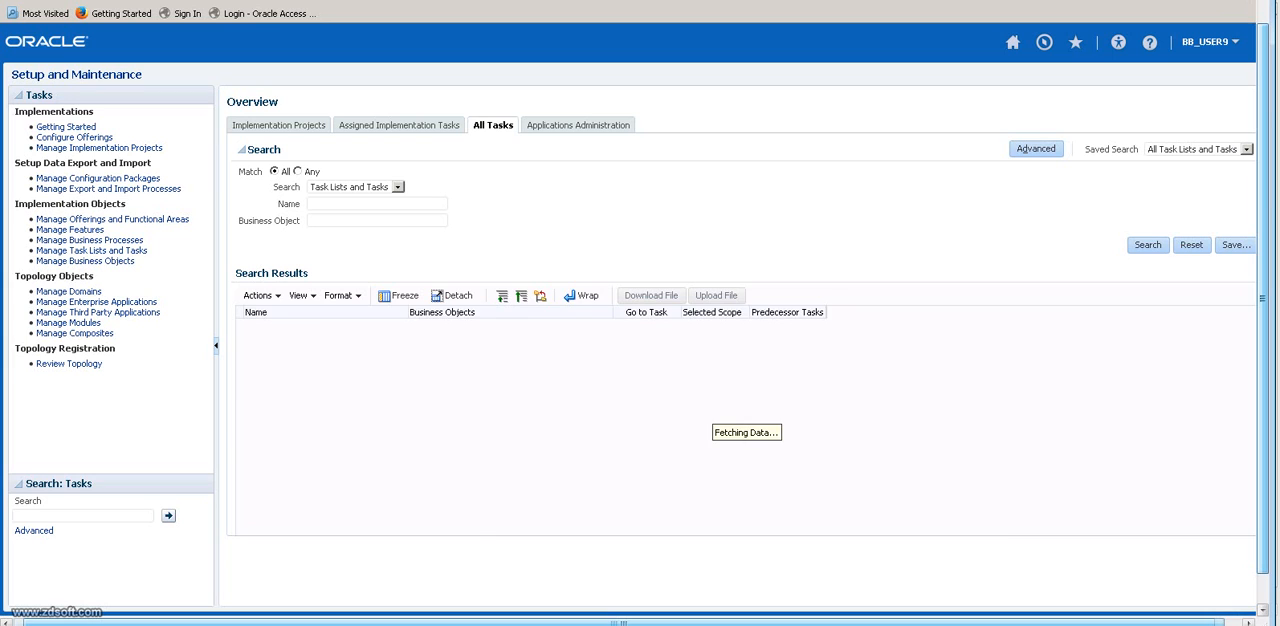
Choose the Procurement offering for application administration and open its Financial Reporting Structures tasks.
left_click(578, 125)
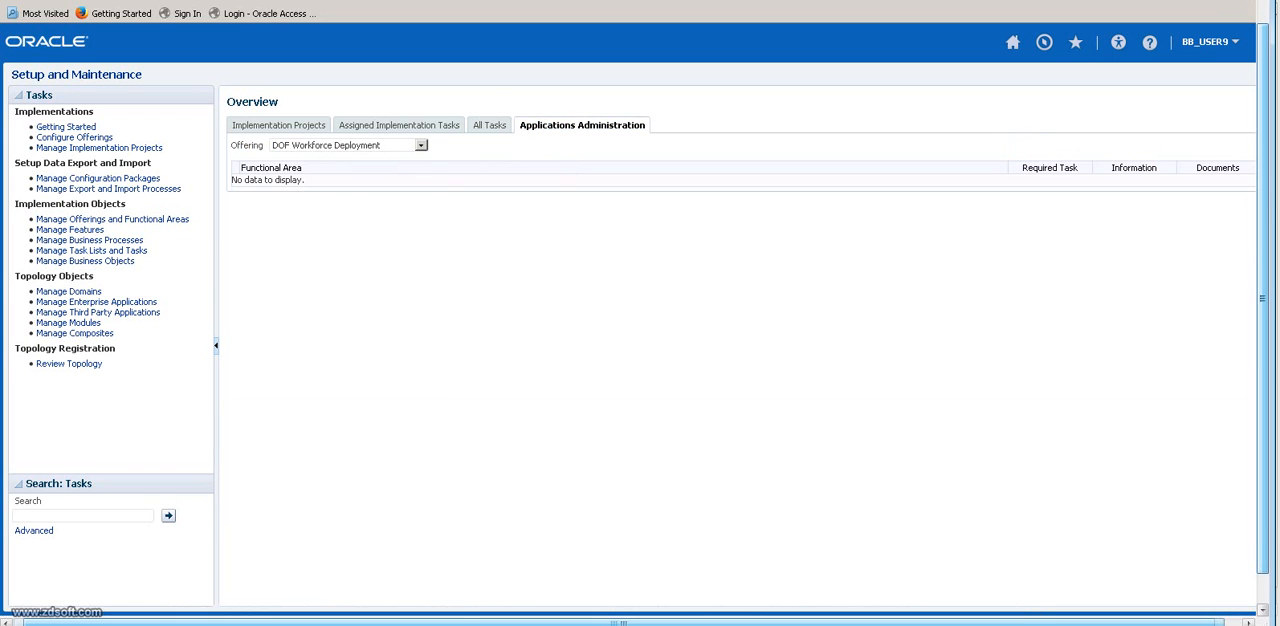
left_click(421, 145)
left_click(299, 341)
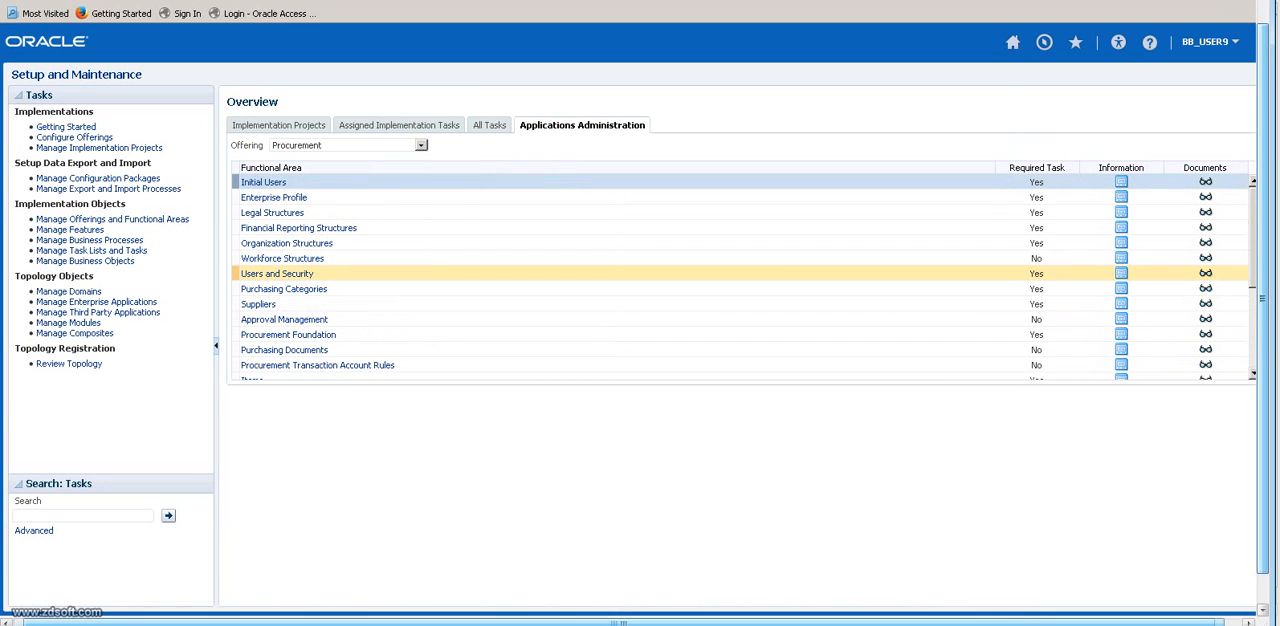
left_click(298, 228)
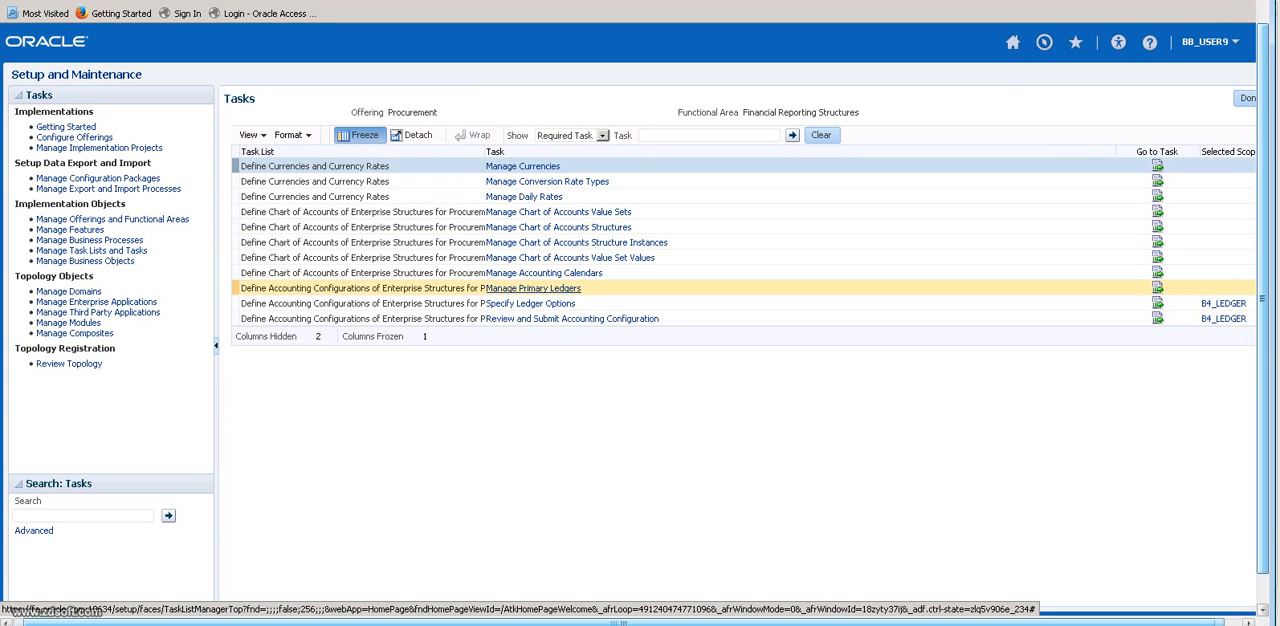
Expand the Financial Reporting Structures list to All Tasks and retry opening Assign Legal Entities for B4_LEDGER.
left_click(602, 135)
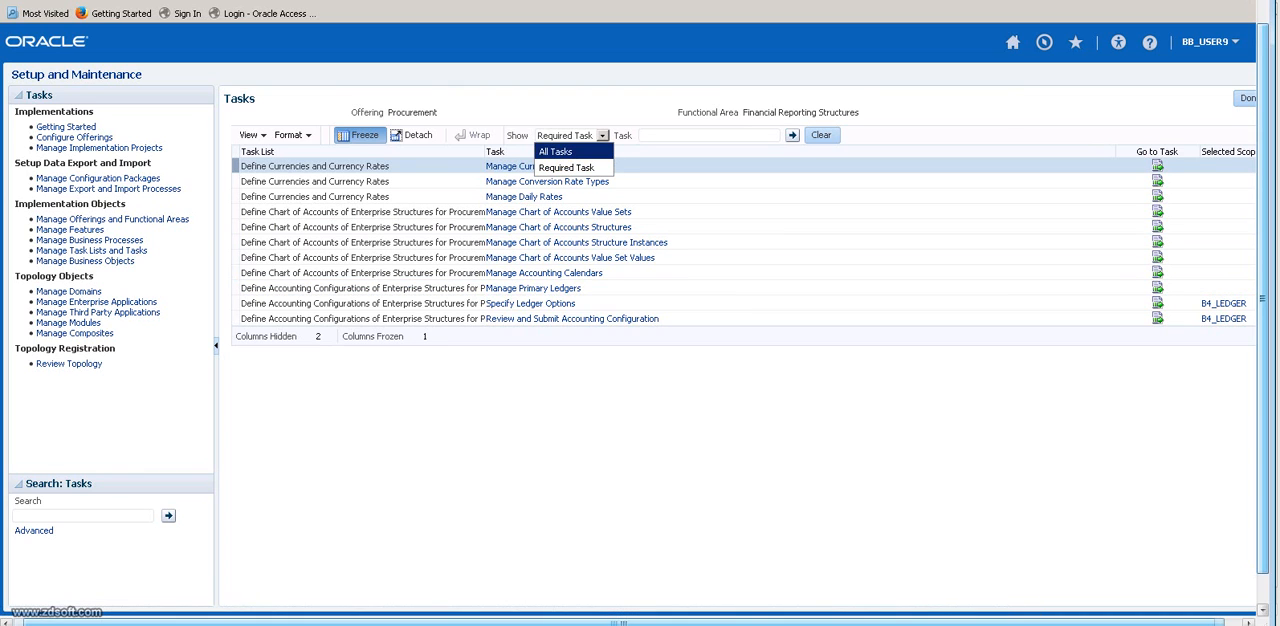
left_click(555, 151)
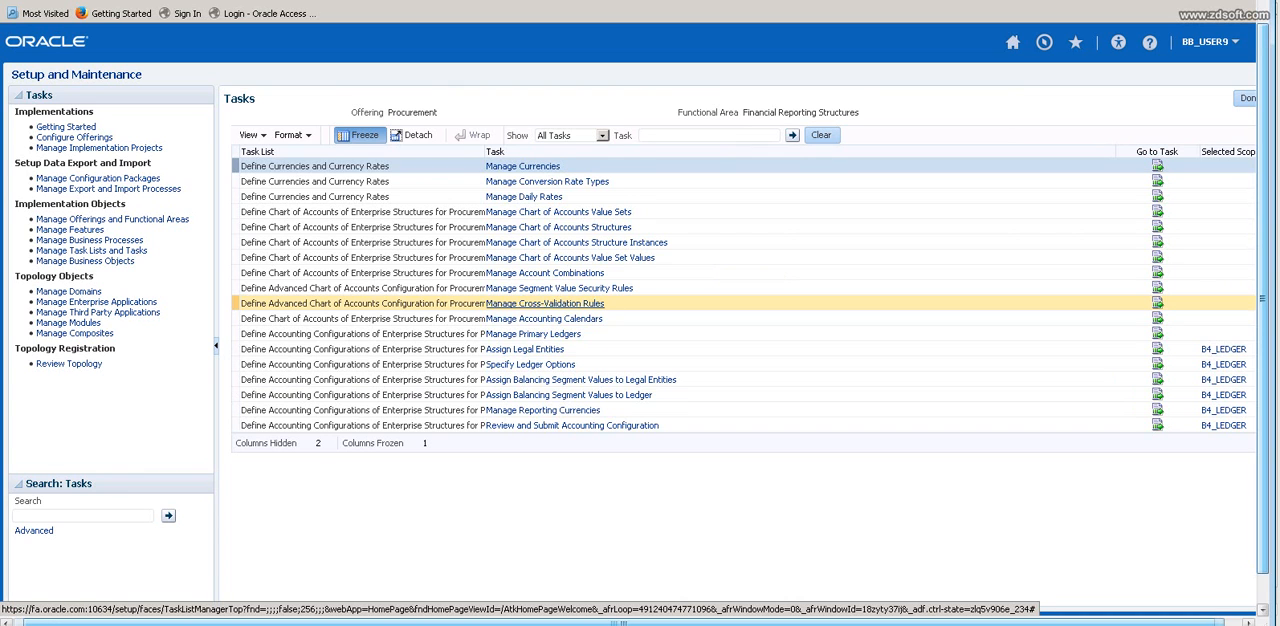
left_click(525, 349)
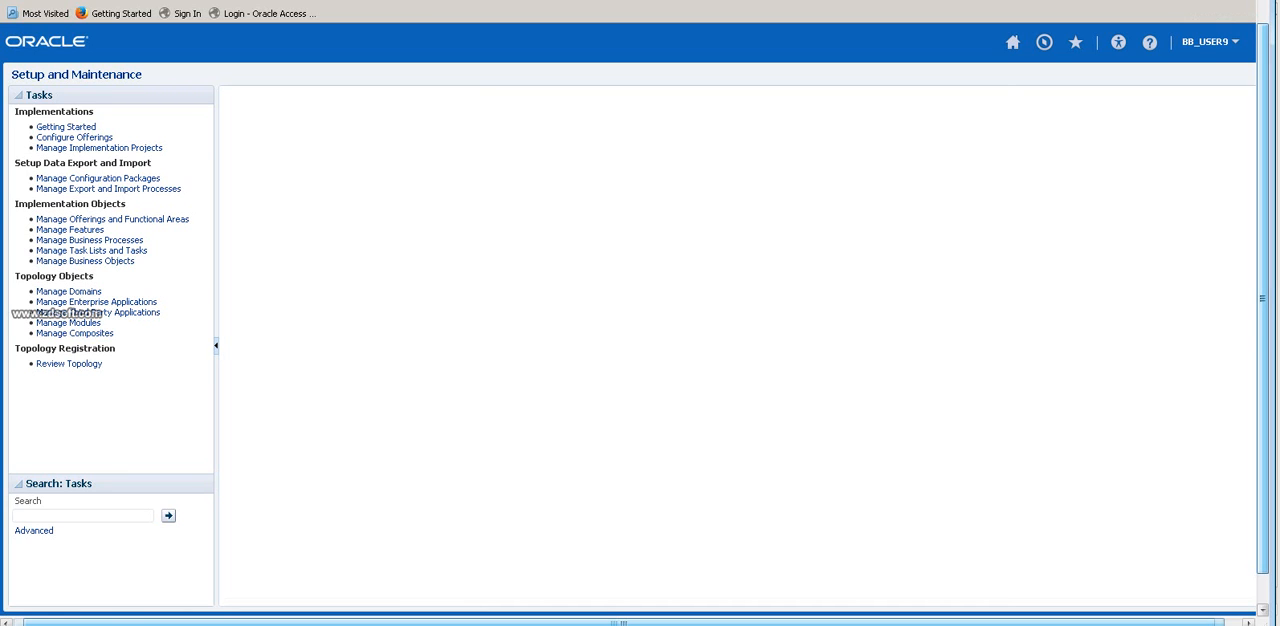
Reopen Setup and Maintenance and list the Procurement offering's functional areas.
left_click_drag(1262, 298, 1262, 265)
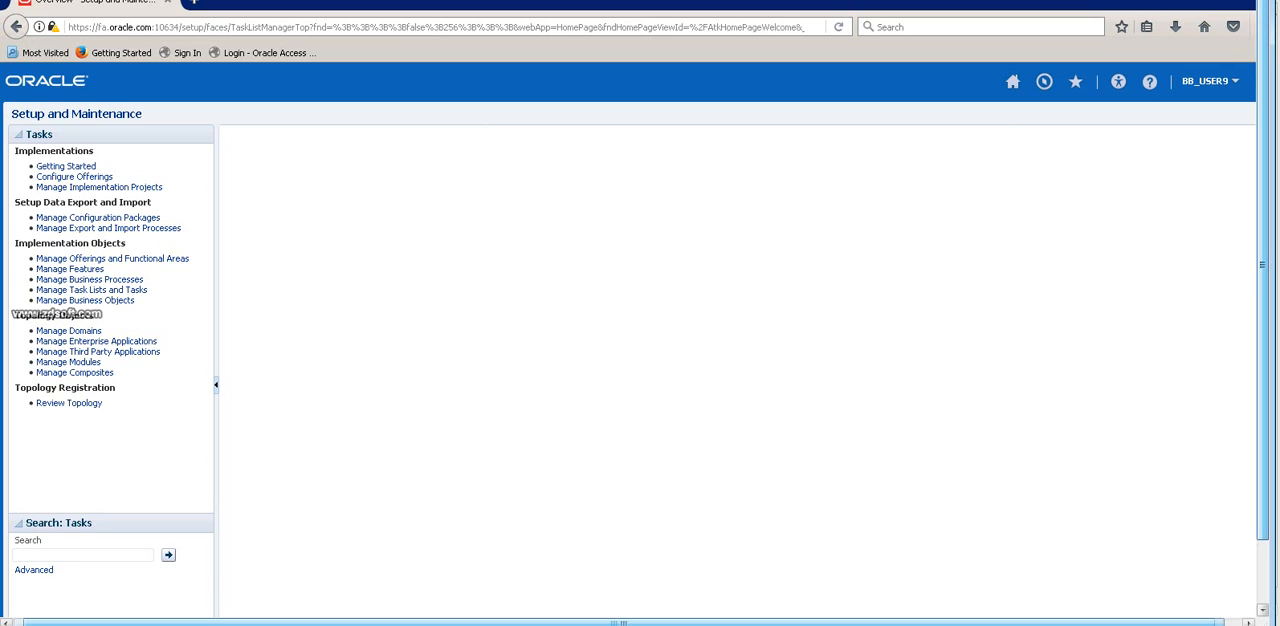
left_click(1234, 81)
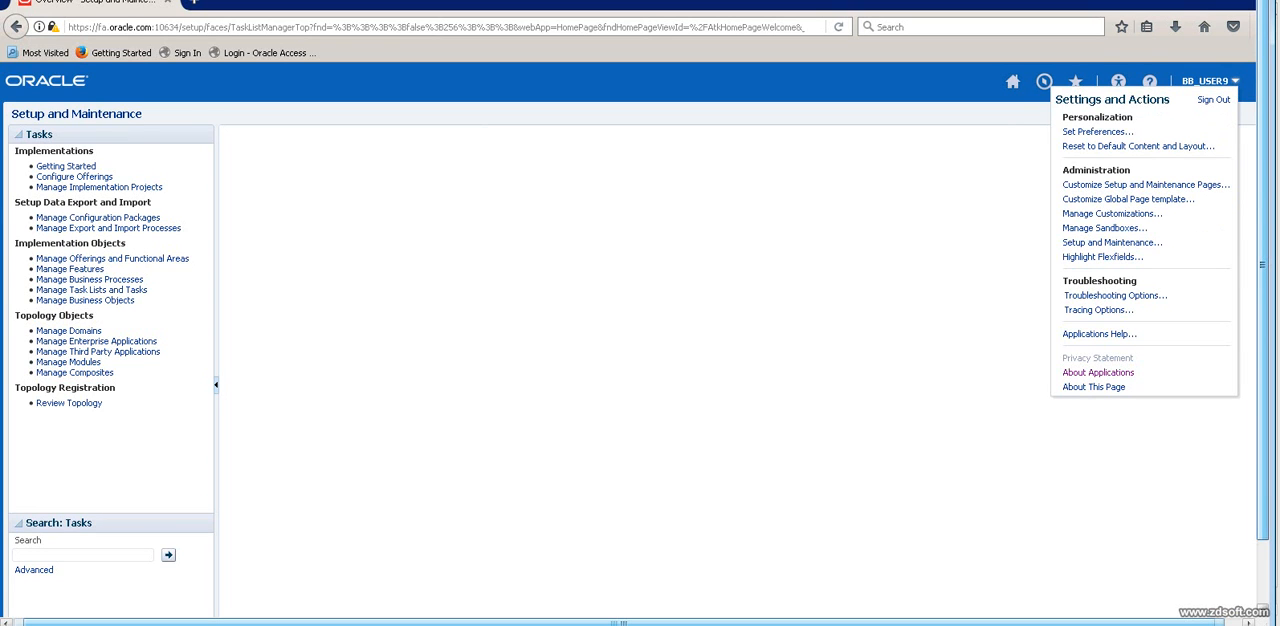
left_click(1112, 242)
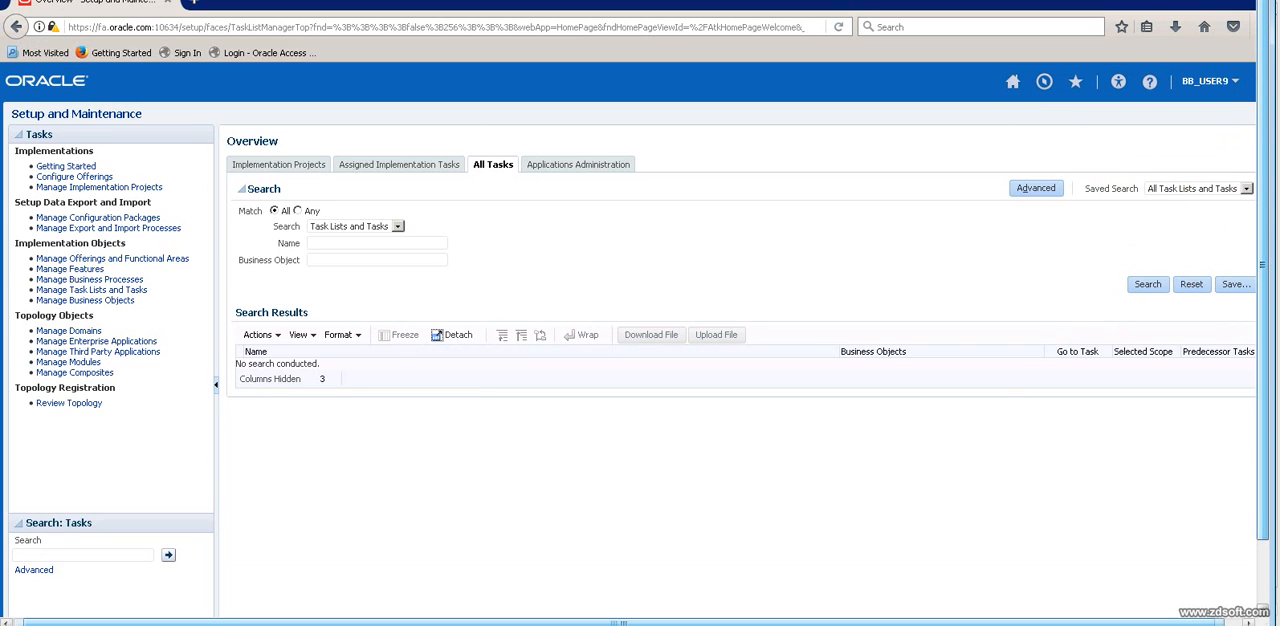
left_click(578, 165)
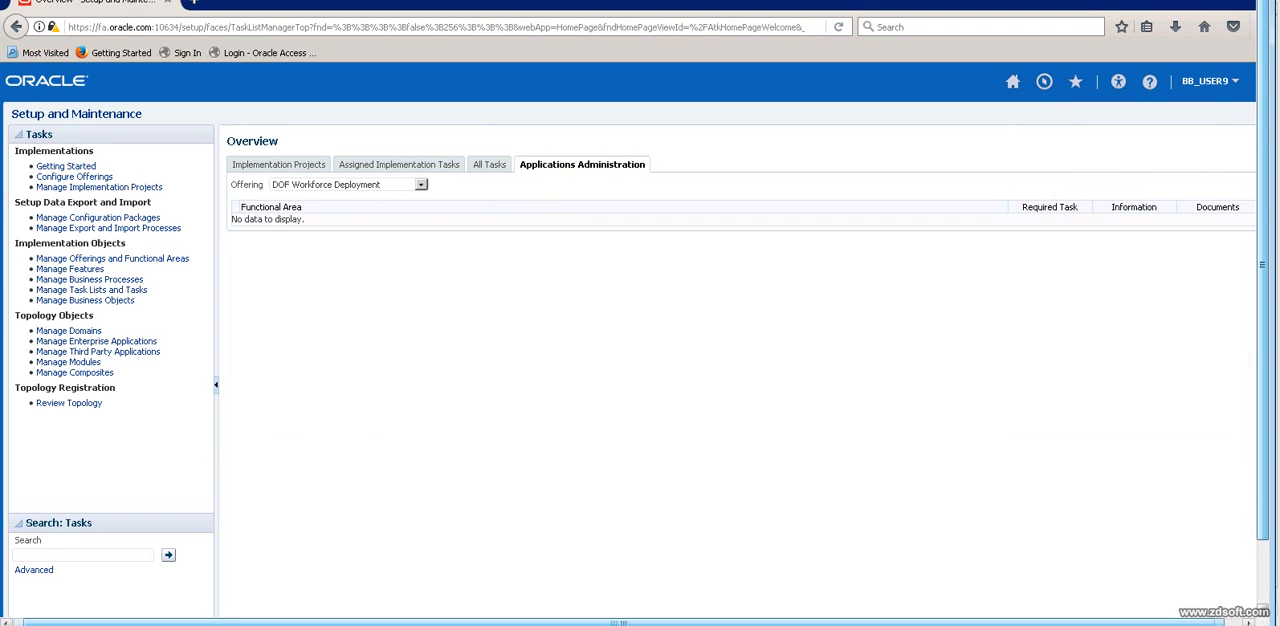
left_click(421, 185)
left_click(340, 379)
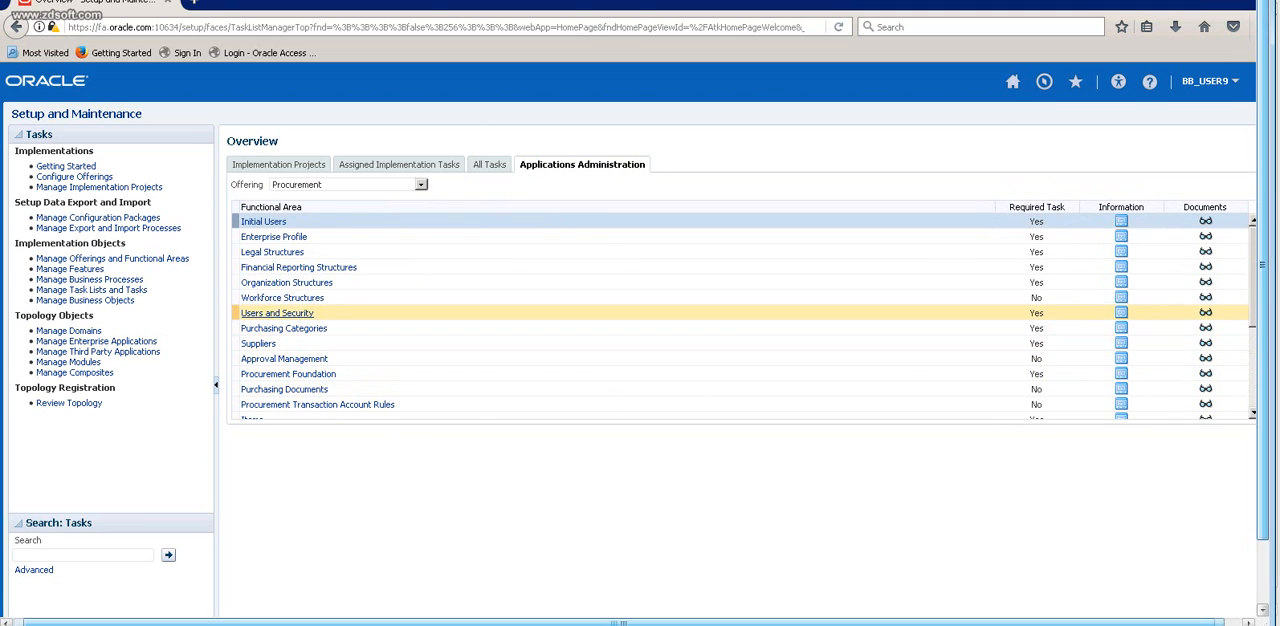
Look over the required Financial Reporting Structures tasks and return to the Procurement functional areas.
left_click(298, 267)
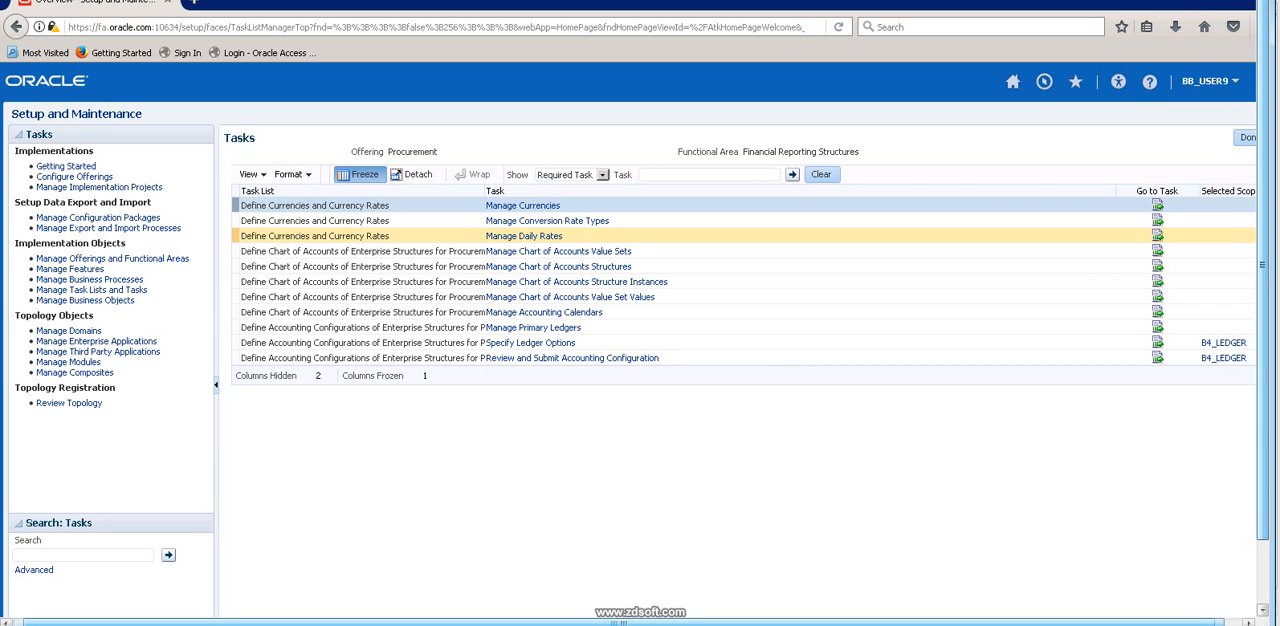
left_click(1246, 138)
Switch to the Excel workbook and enter OU in B5 and BU in D5 of the 10-MAY-2017 sheet.
key("alt+Tab")
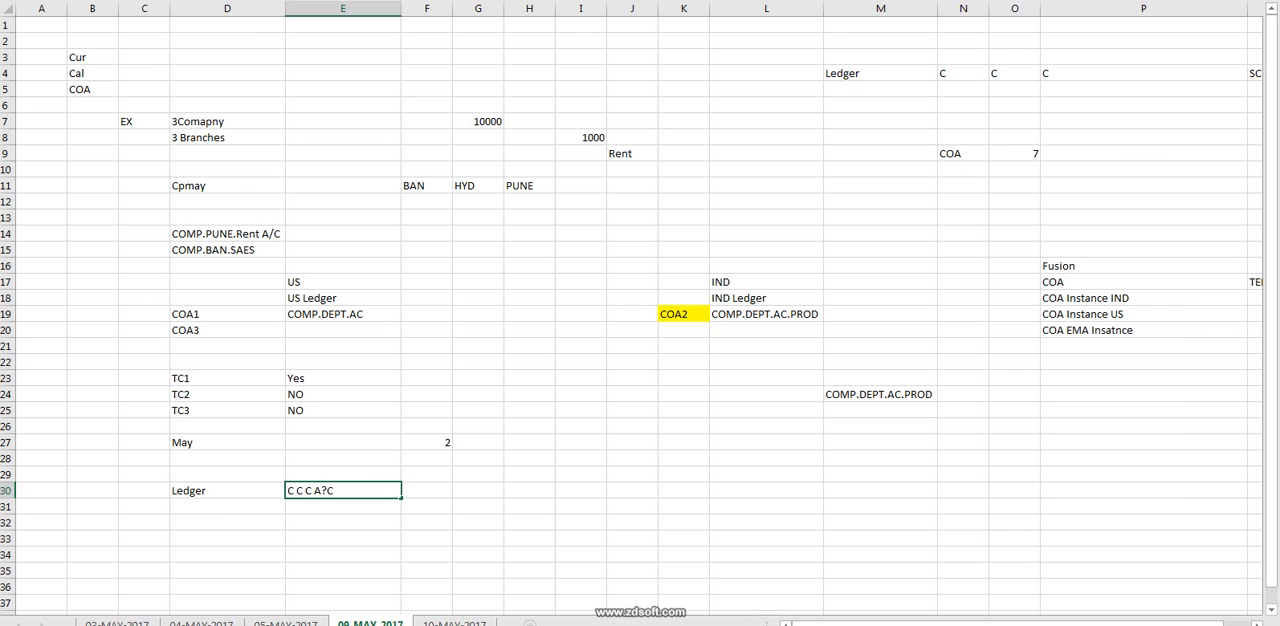
key("ctrl+Page_Down")
left_click(92, 89)
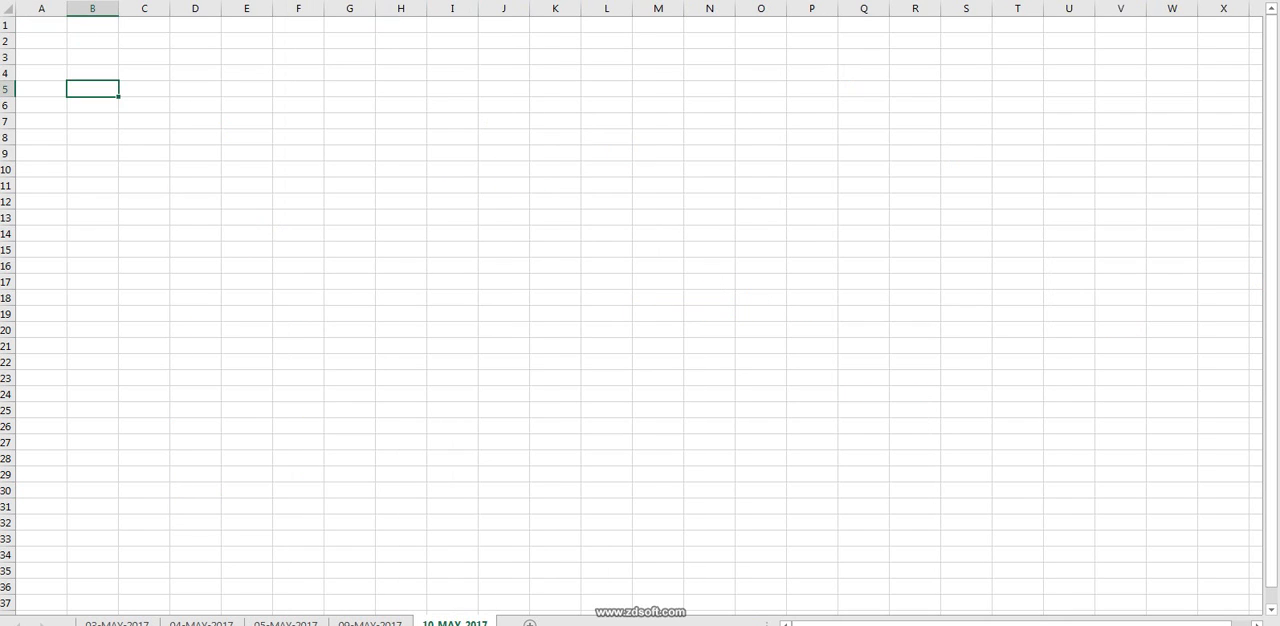
type("OU")
left_click(195, 89)
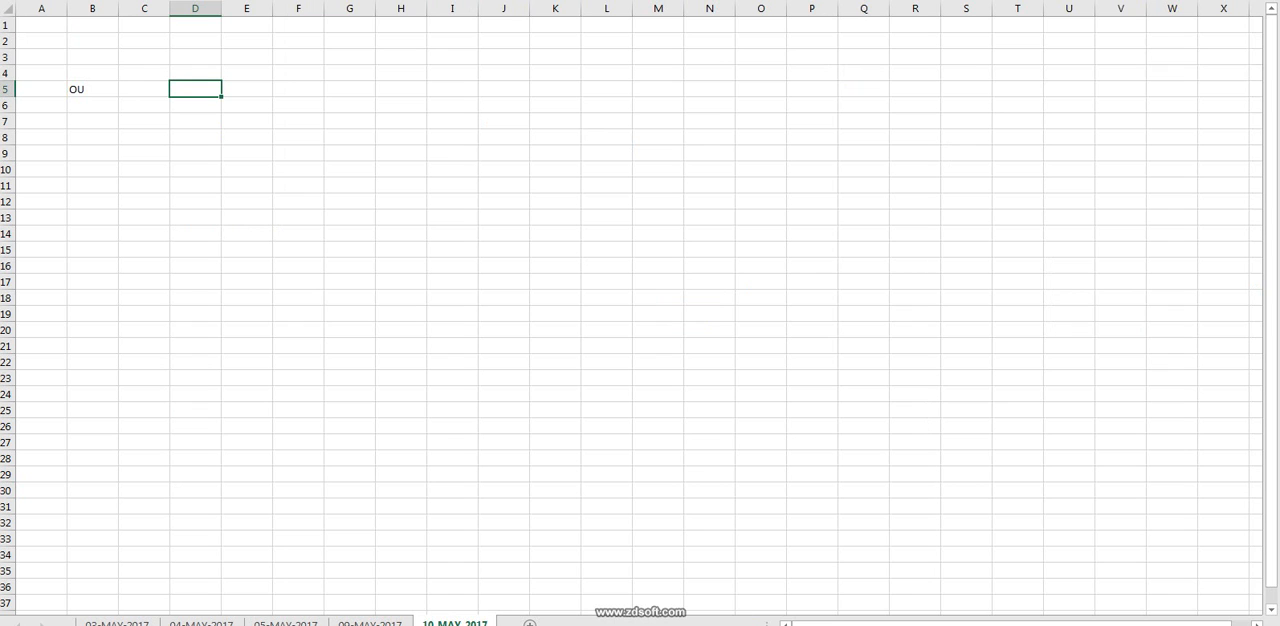
type("BU")
left_click(6, 89)
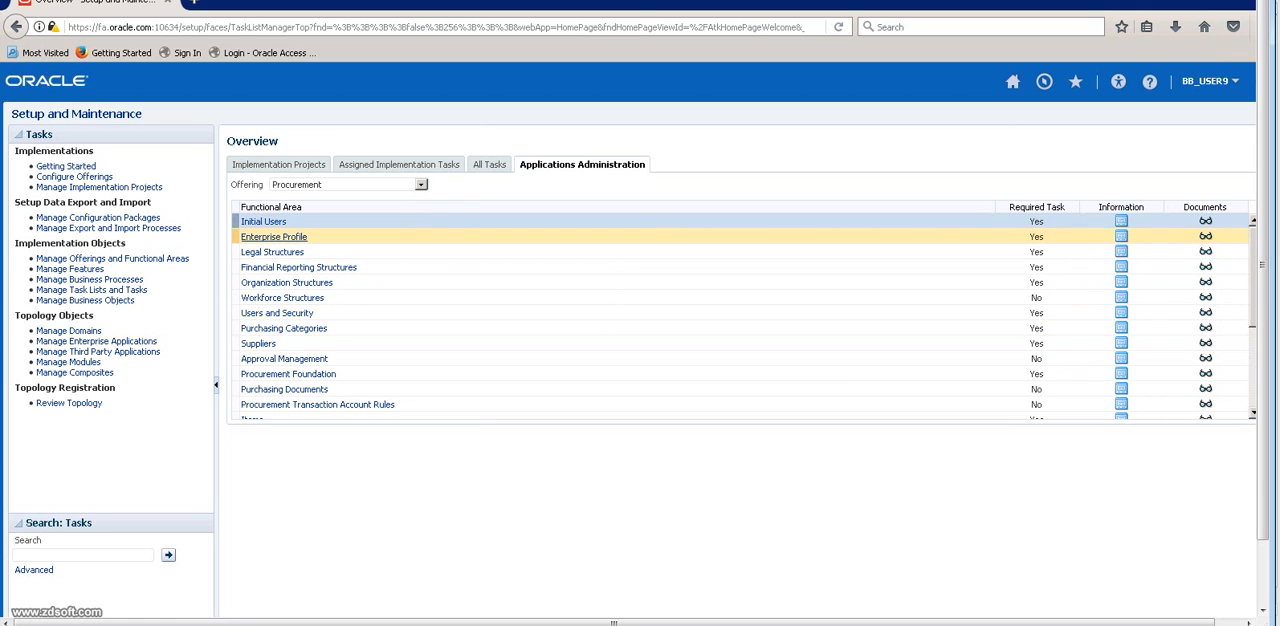
Switch back to Oracle Fusion and start creating a location through the Enterprise Profile task Manage Locations.
left_click(274, 237)
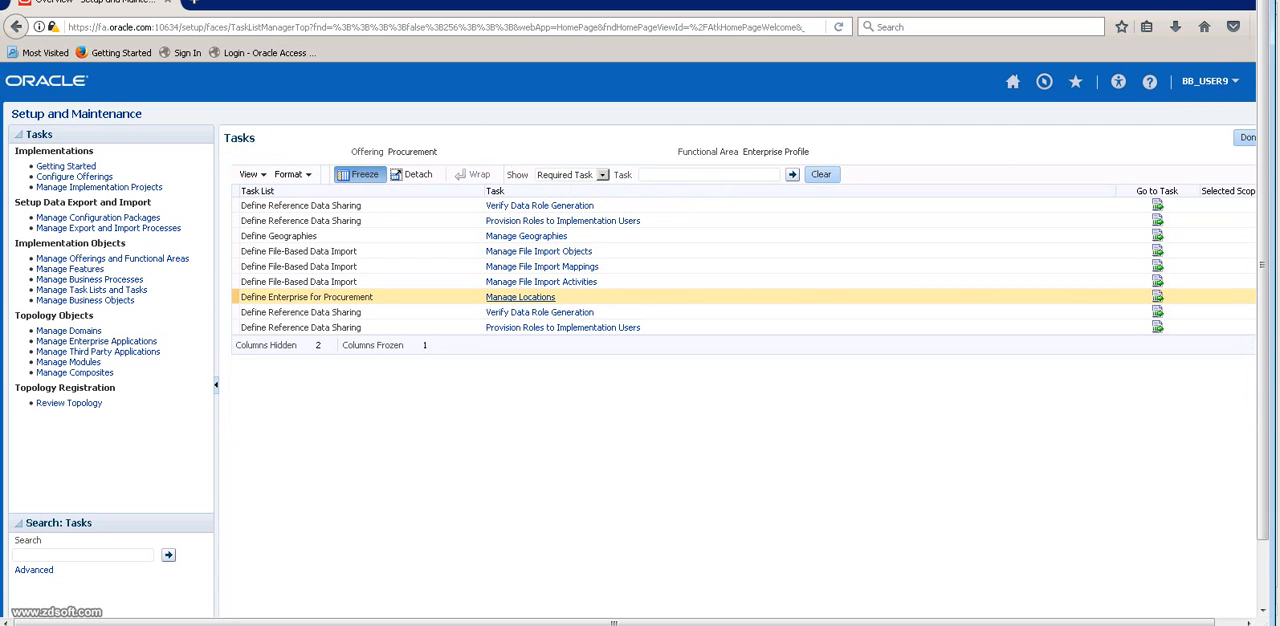
left_click(520, 297)
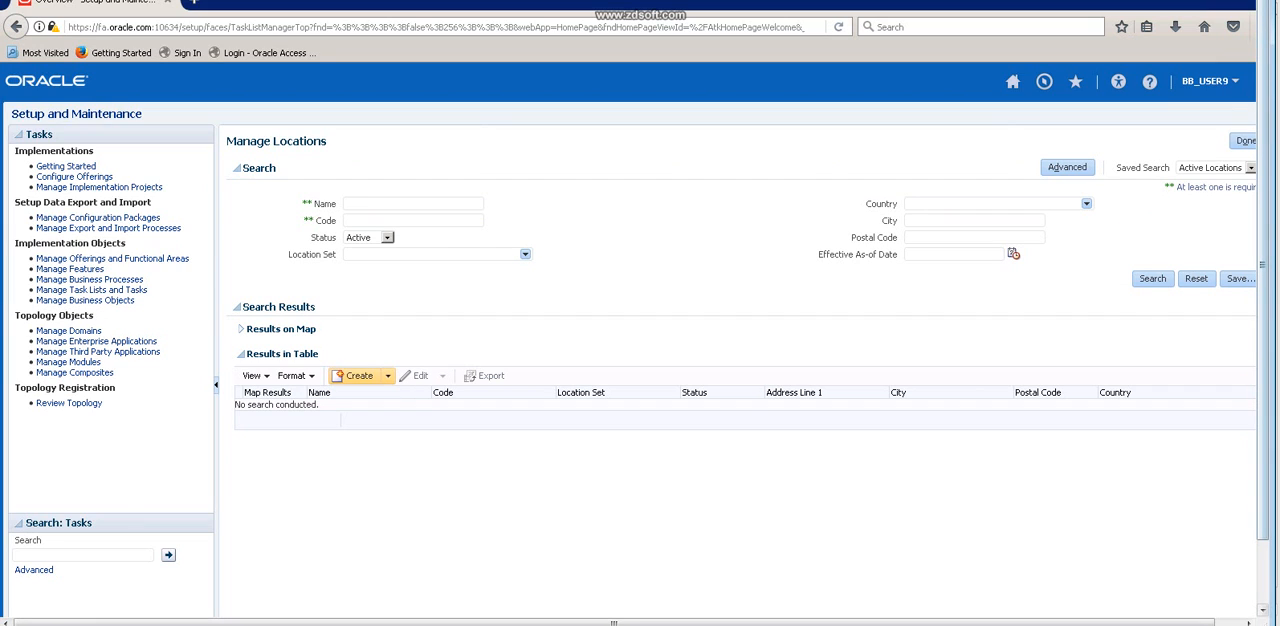
left_click(358, 376)
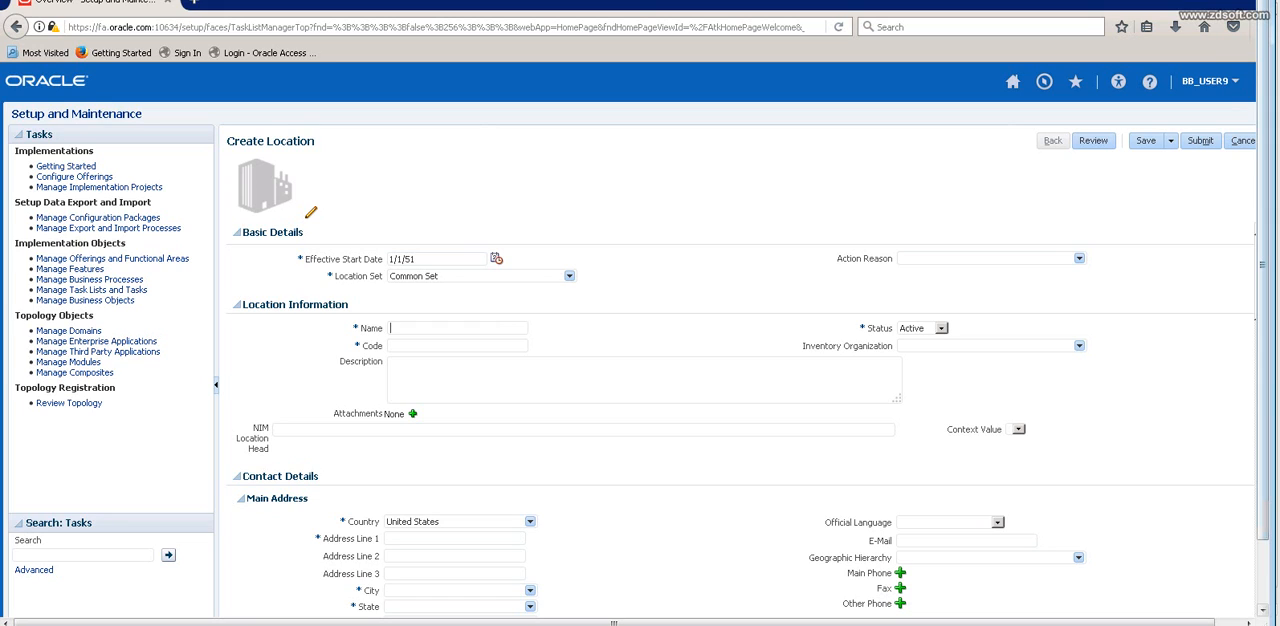
left_click_drag(335, 276, 384, 276)
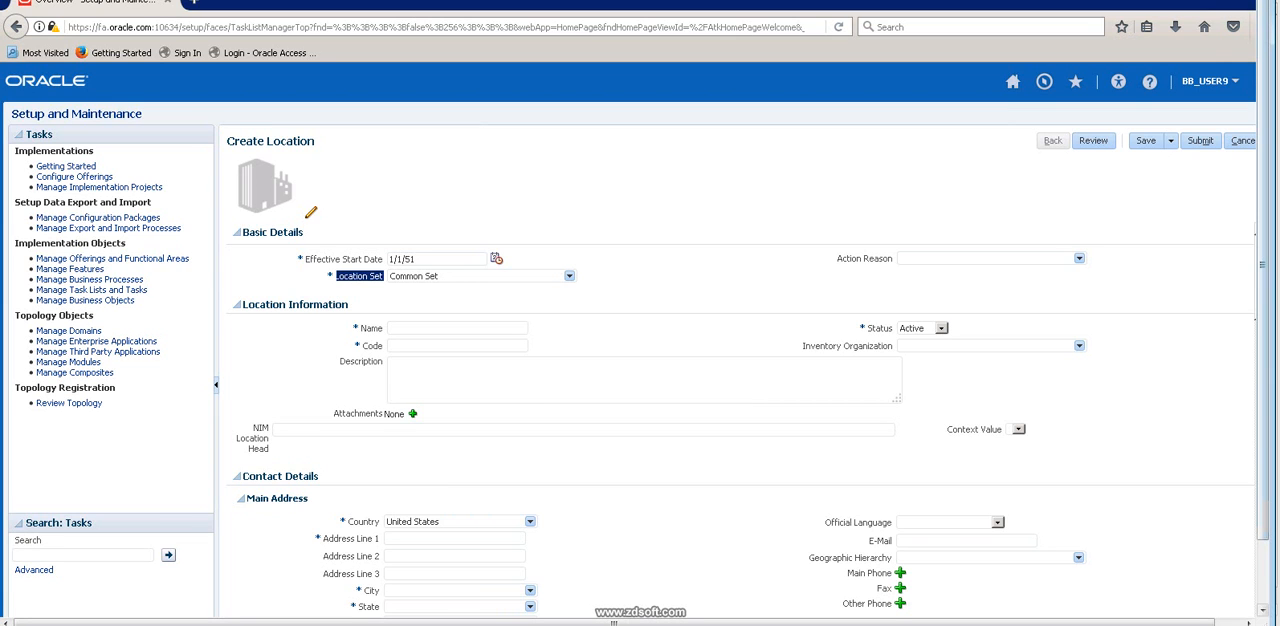
left_click(384, 277)
Switch to the Excel workbook, enter Reference Set in D9 and fit column D to its text.
key("alt+Tab")
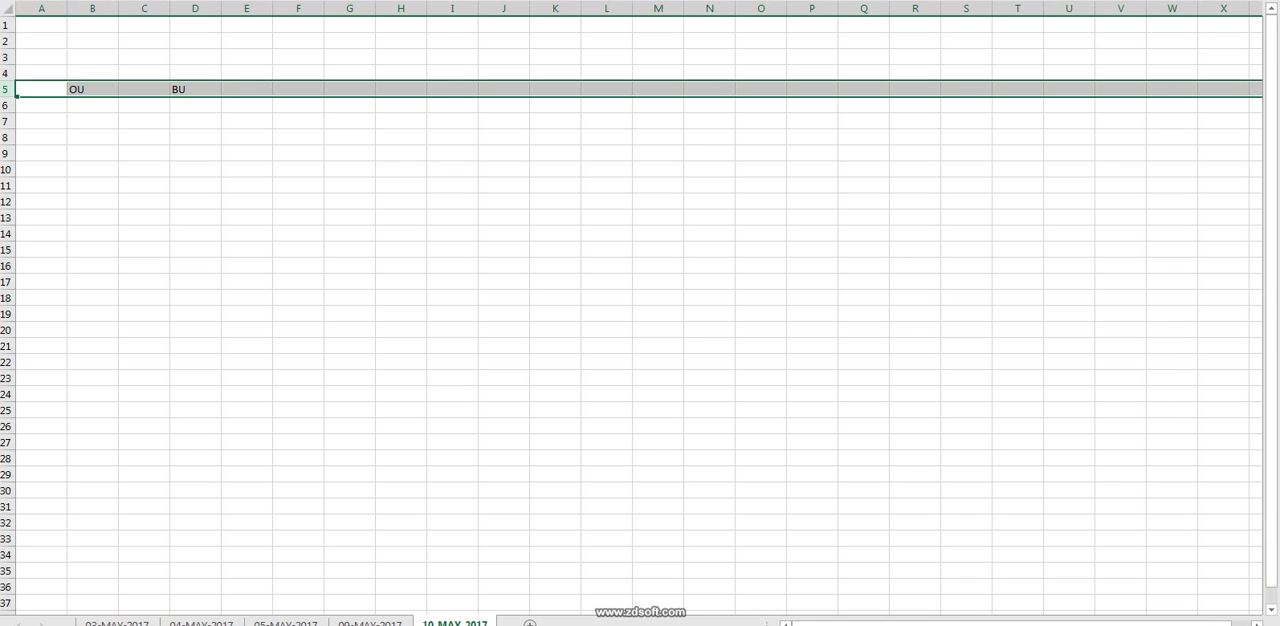
left_click(195, 153)
type("Re")
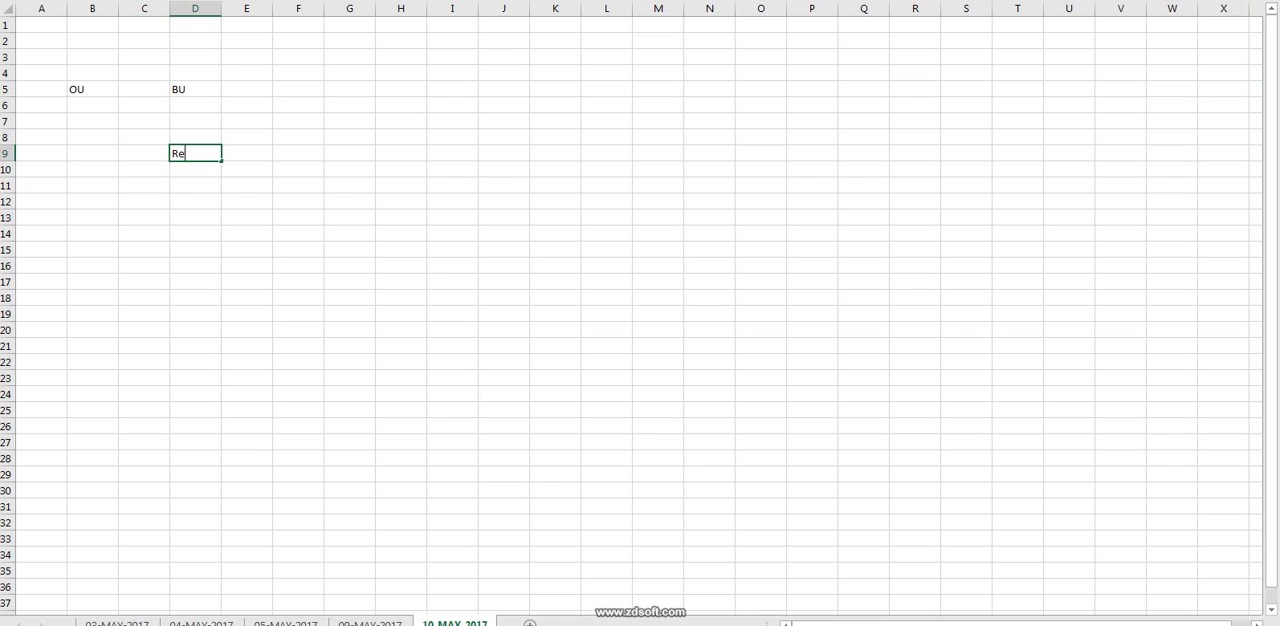
type("ference SEt")
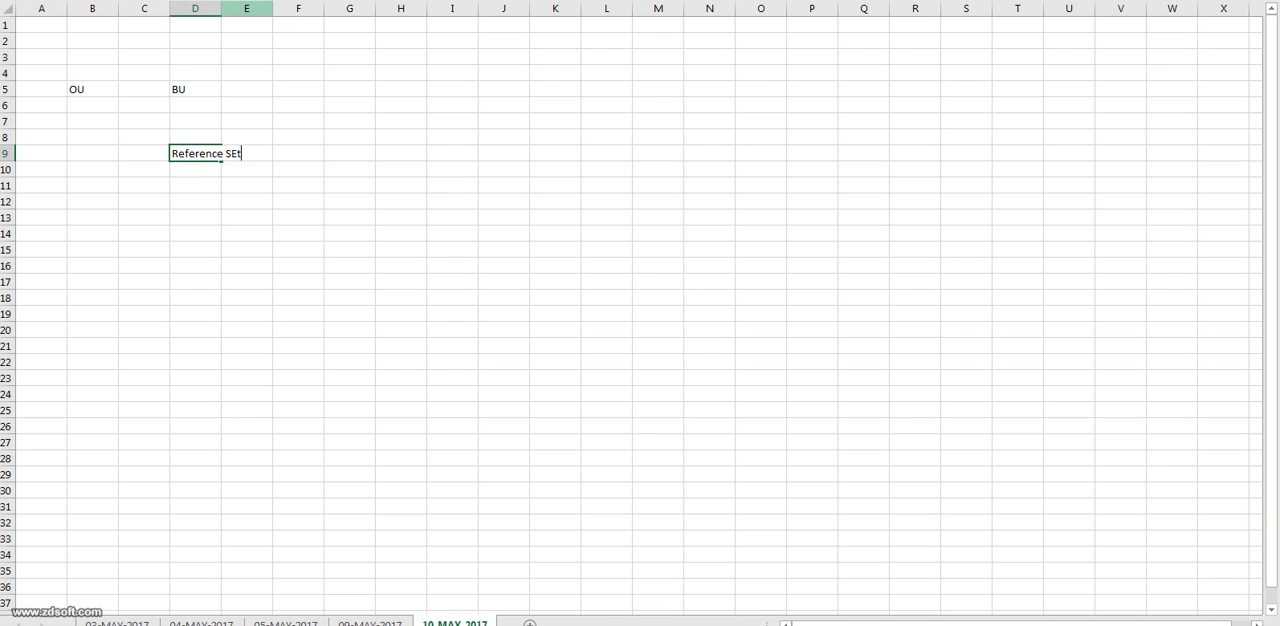
left_click(246, 8)
double_click(221, 8)
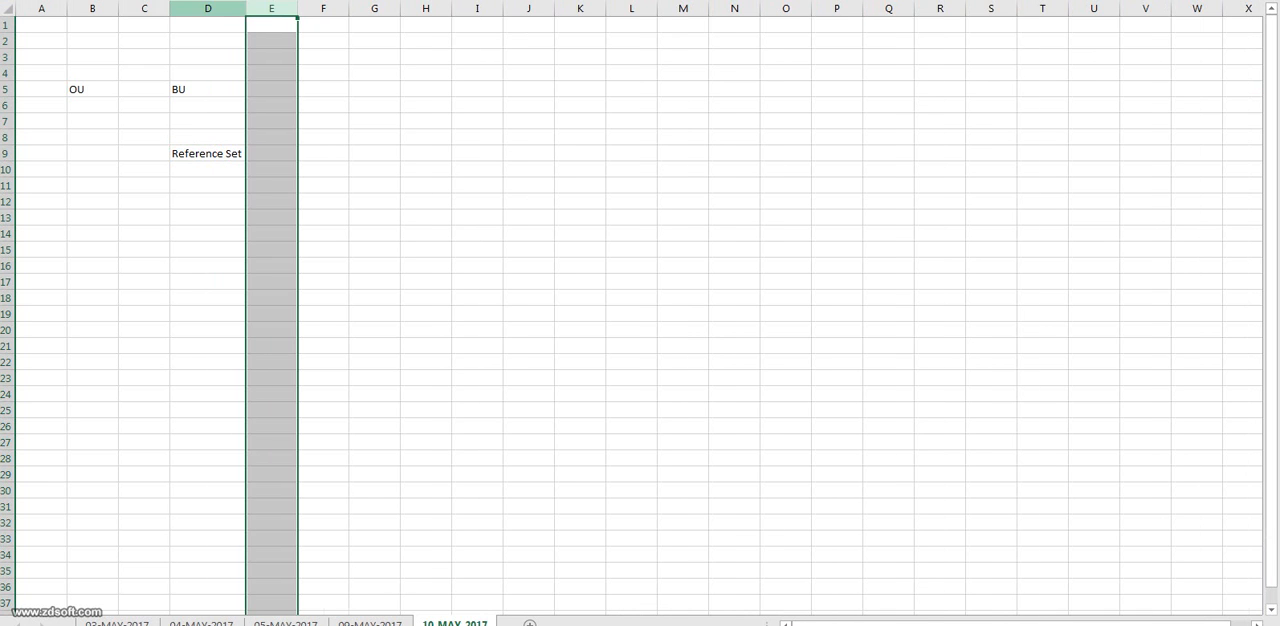
left_click(323, 202)
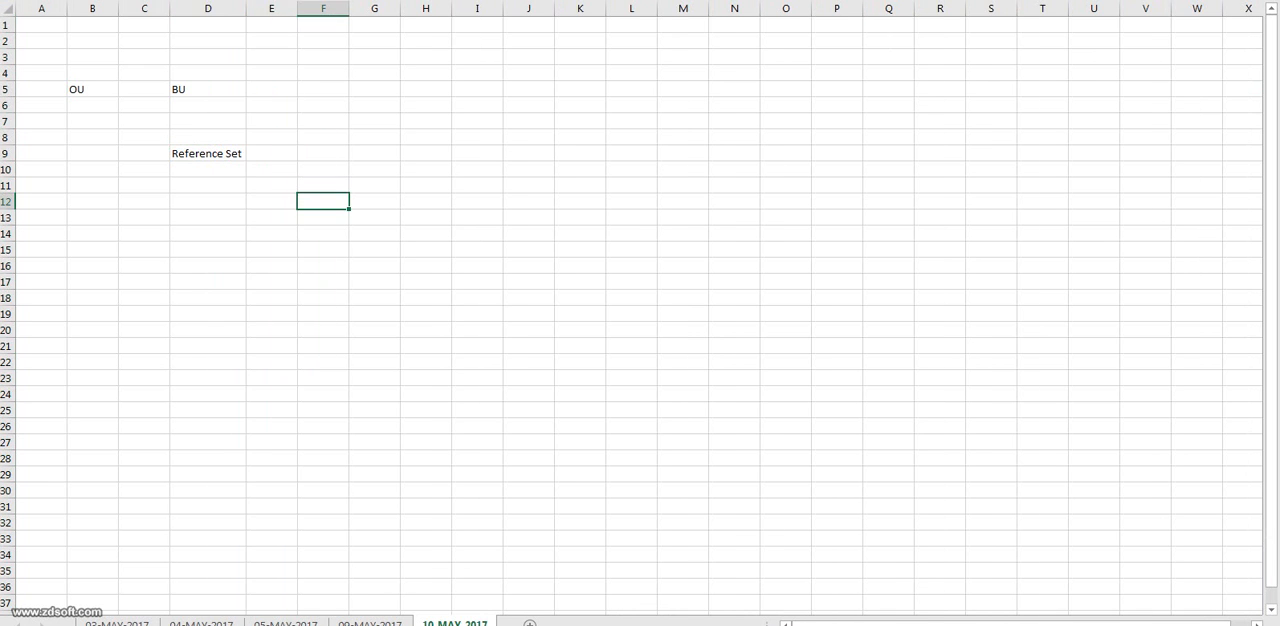
Enter Transaction TYPE in D12 and fit column D to the longer text.
left_click(208, 202)
type("Tra")
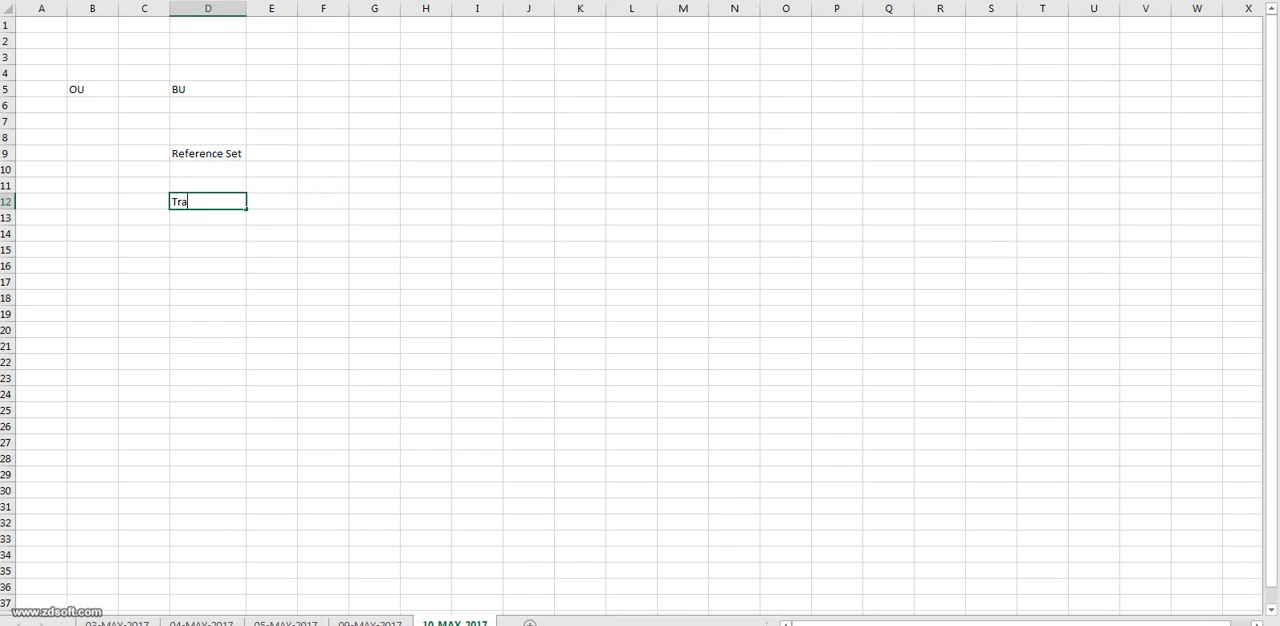
type("nsaction ")
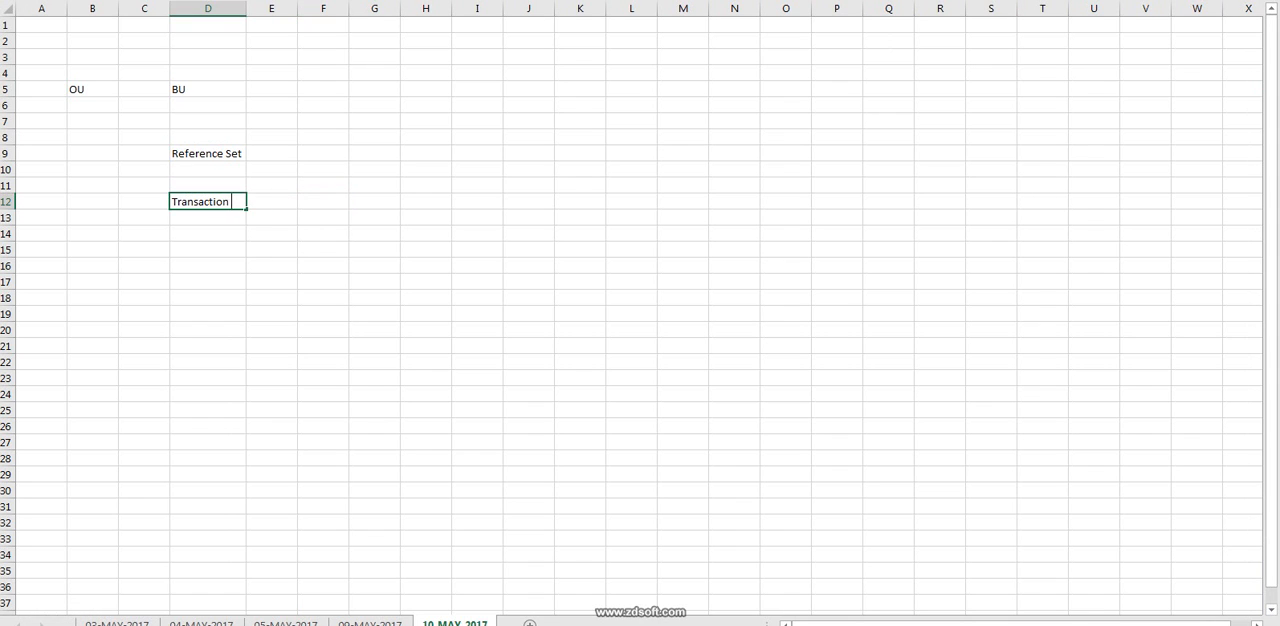
type("TYPE")
double_click(246, 8)
left_click(208, 202)
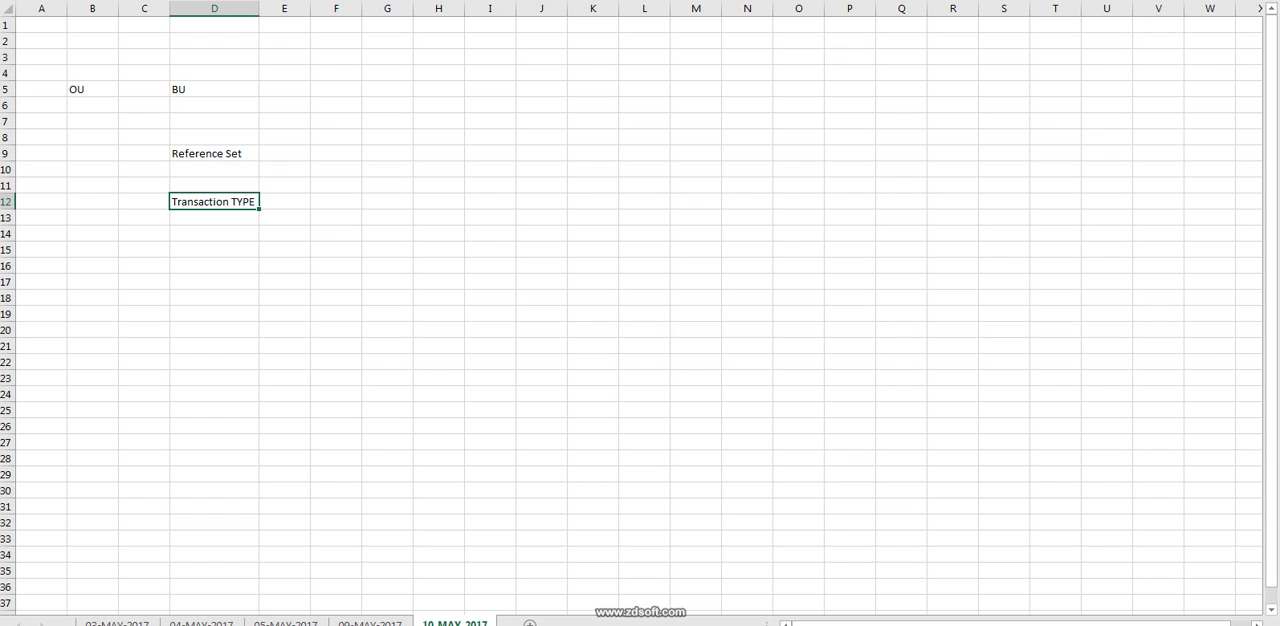
Add the operating unit headings OU1 in G10 and OU2 in K10.
left_click(387, 170)
type("O")
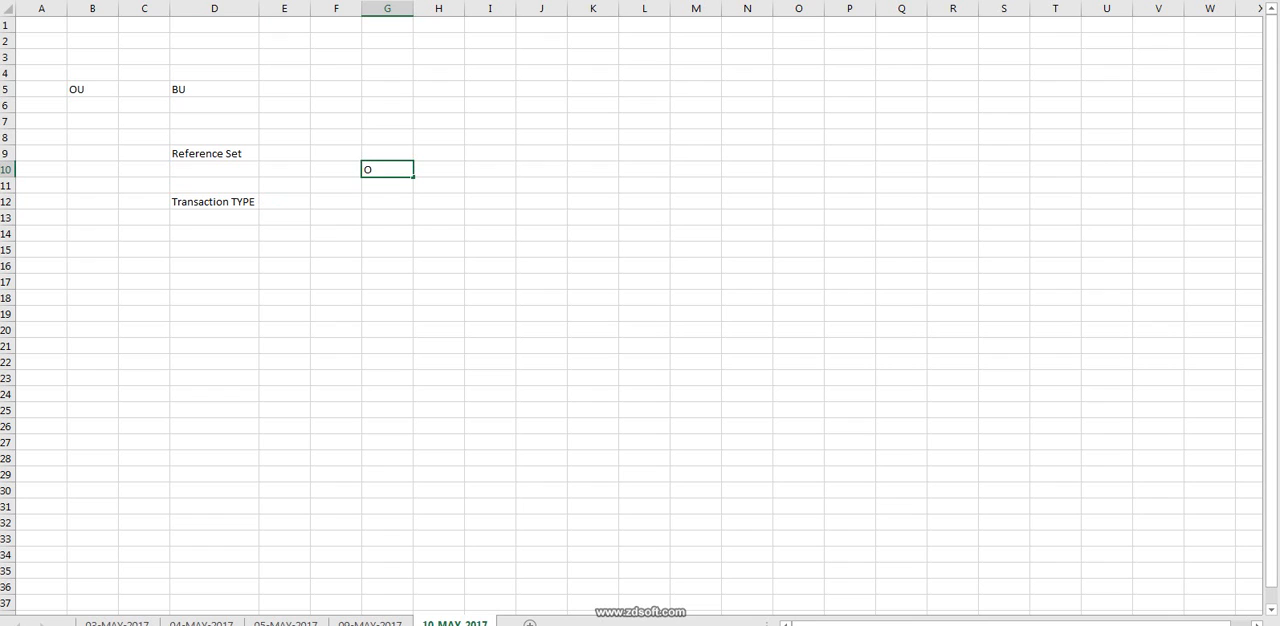
type("U1")
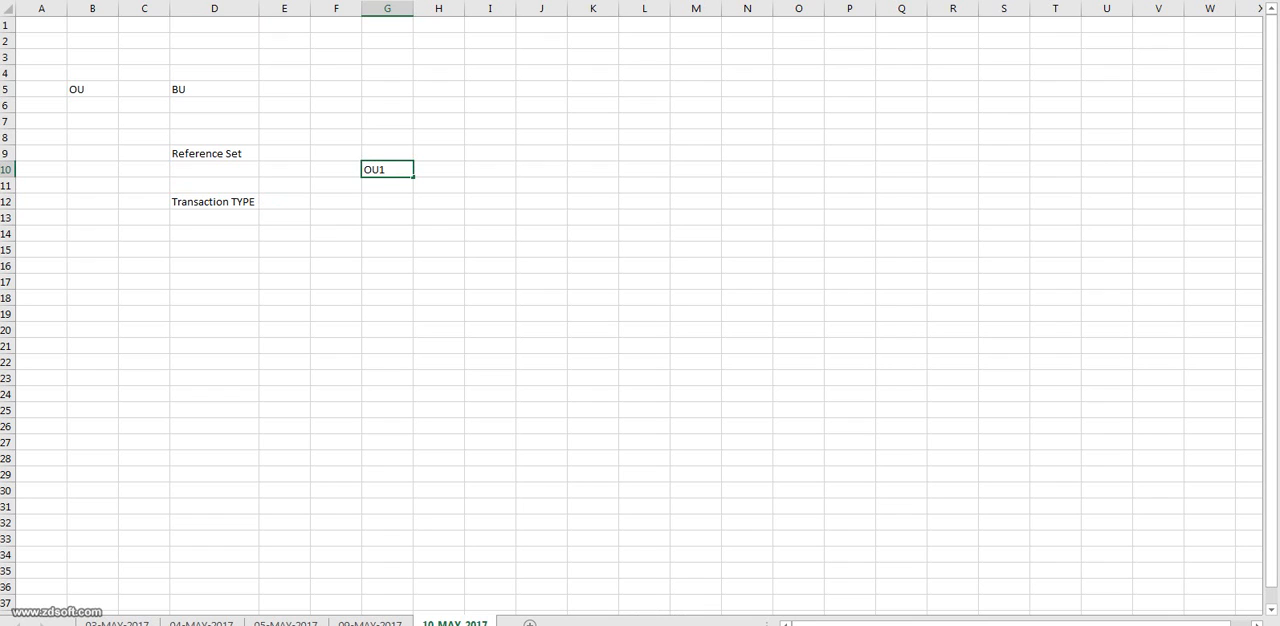
left_click(593, 170)
type("OU2")
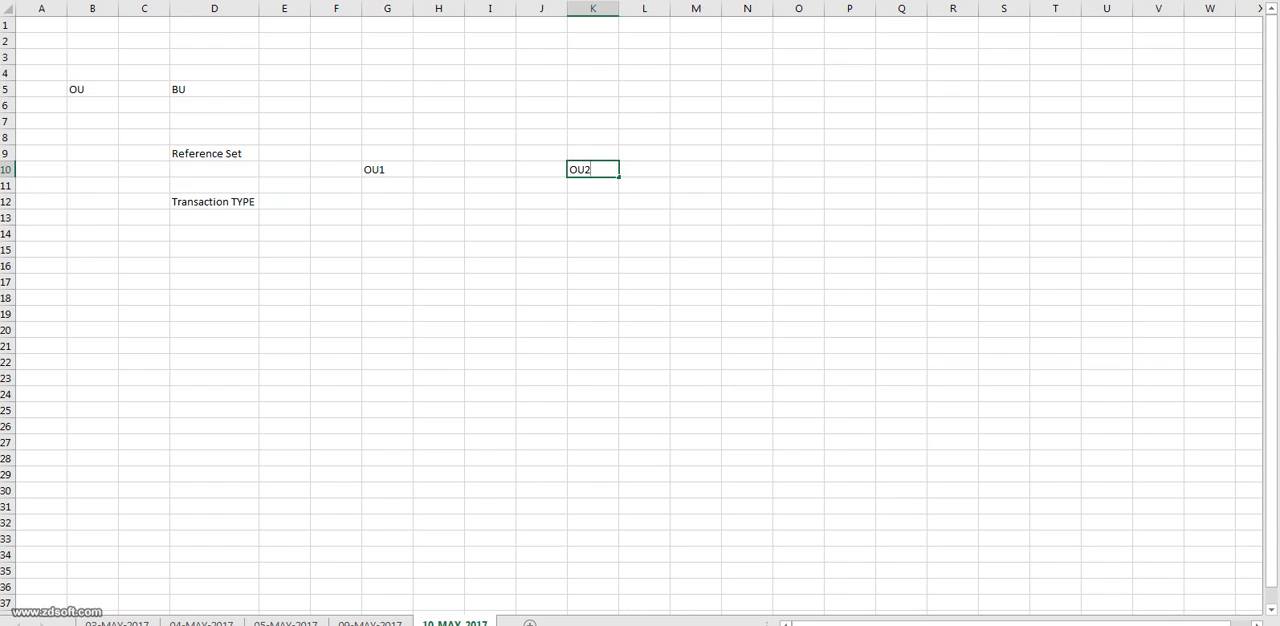
Enter TT1 in G12 as the transaction type under OU1.
left_click(387, 202)
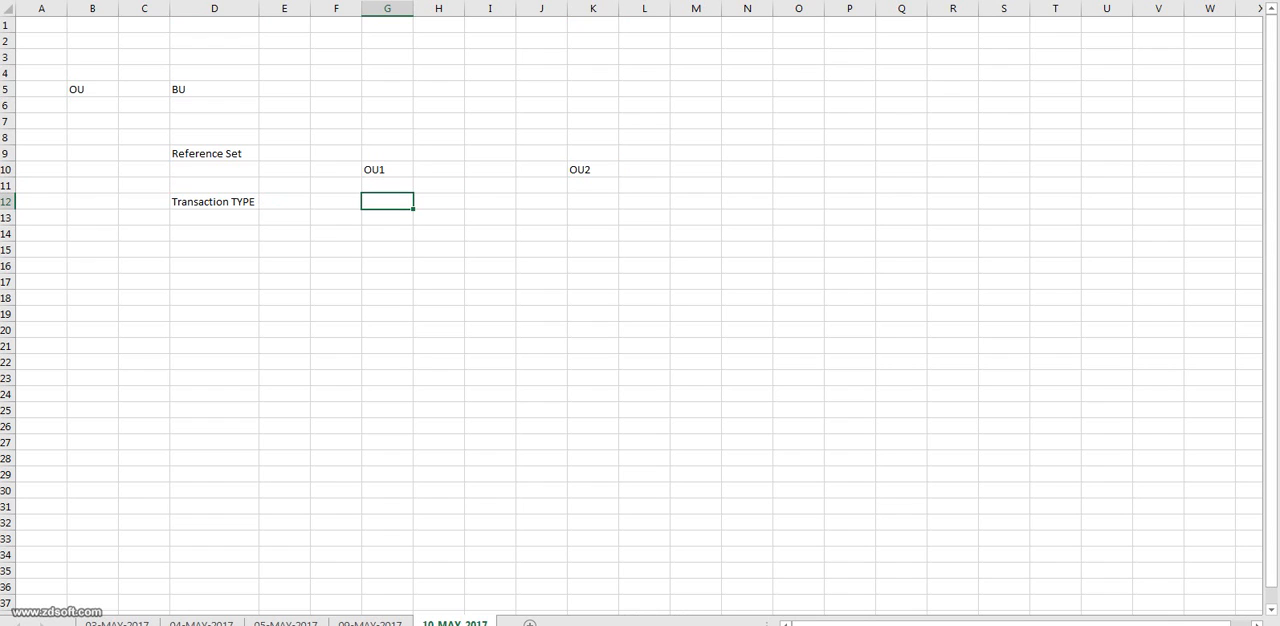
type("TT1")
key("Up")
key("Up")
key("Down")
key("Down")
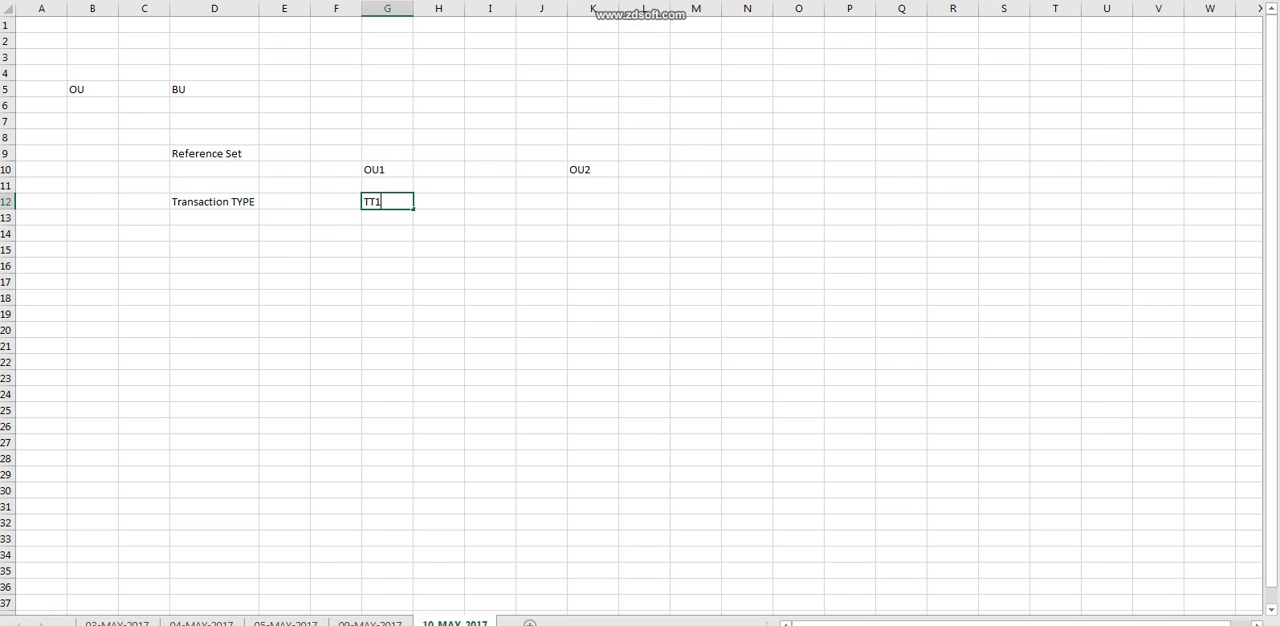
Copy the TT1 text from G12 into K12 under OU2.
key("F2")
key("shift+Home")
left_click(593, 170)
key("Down")
key("Down")
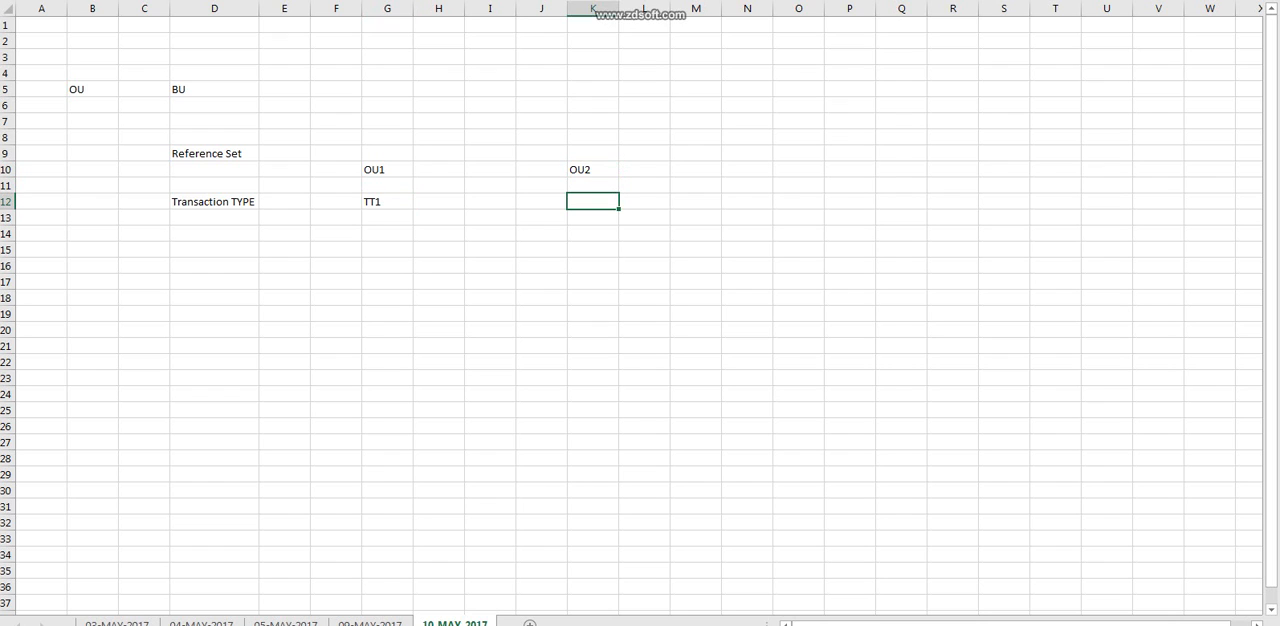
left_click(387, 202)
key("F2")
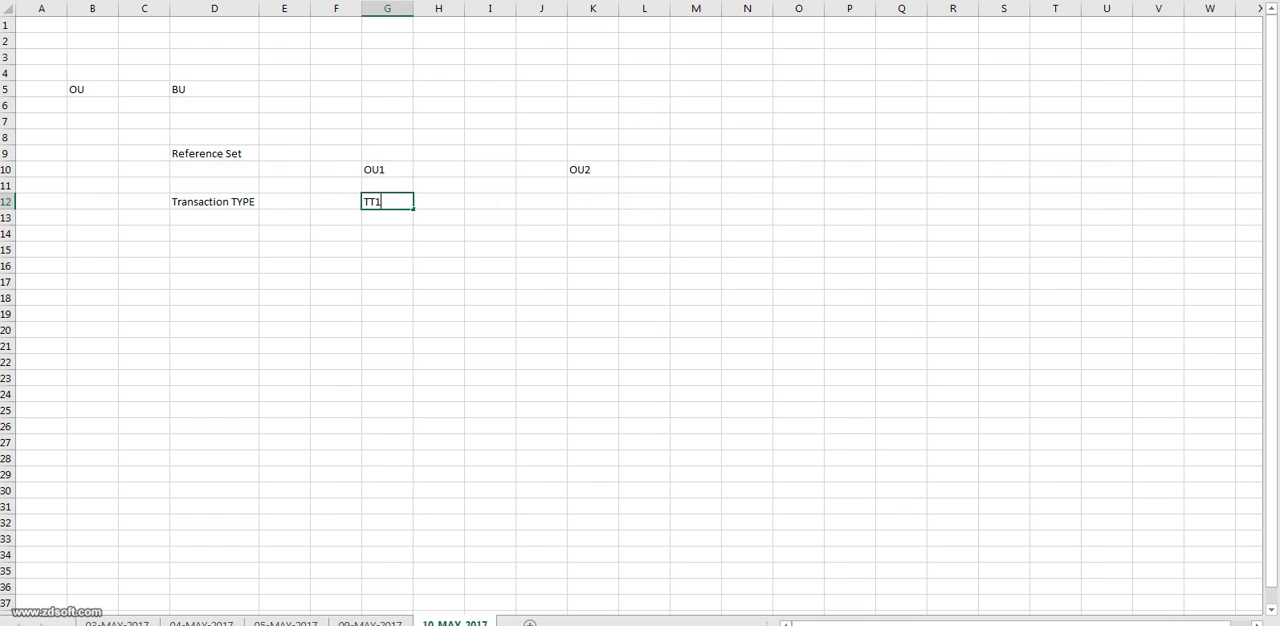
key("shift+Home")
key("ctrl+c")
left_click(593, 202)
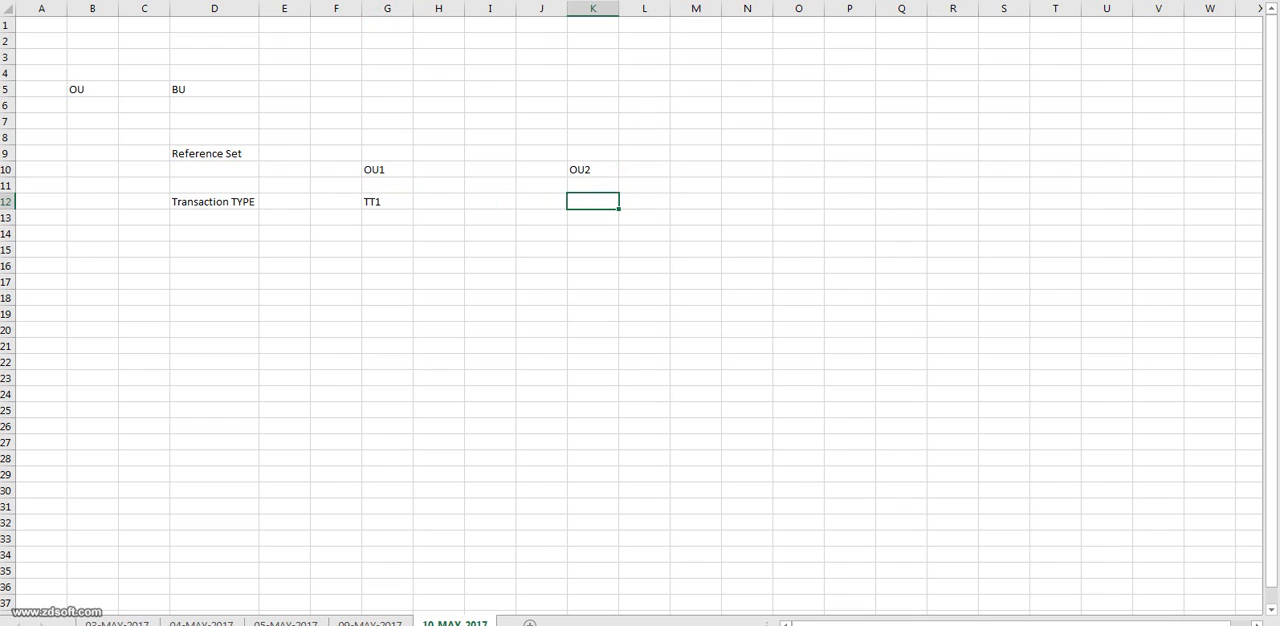
key("ctrl+v")
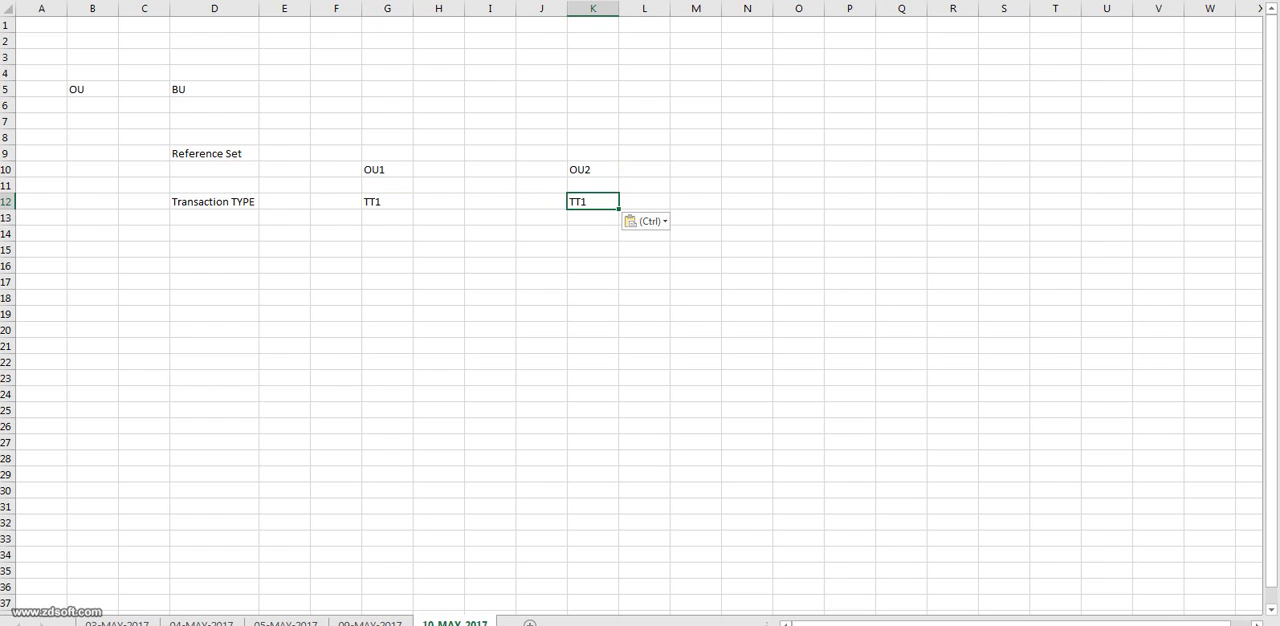
Examine how the transaction type entries in row 12 line up with the OU1 and OU2 headings.
left_click_drag(387, 154, 610, 233)
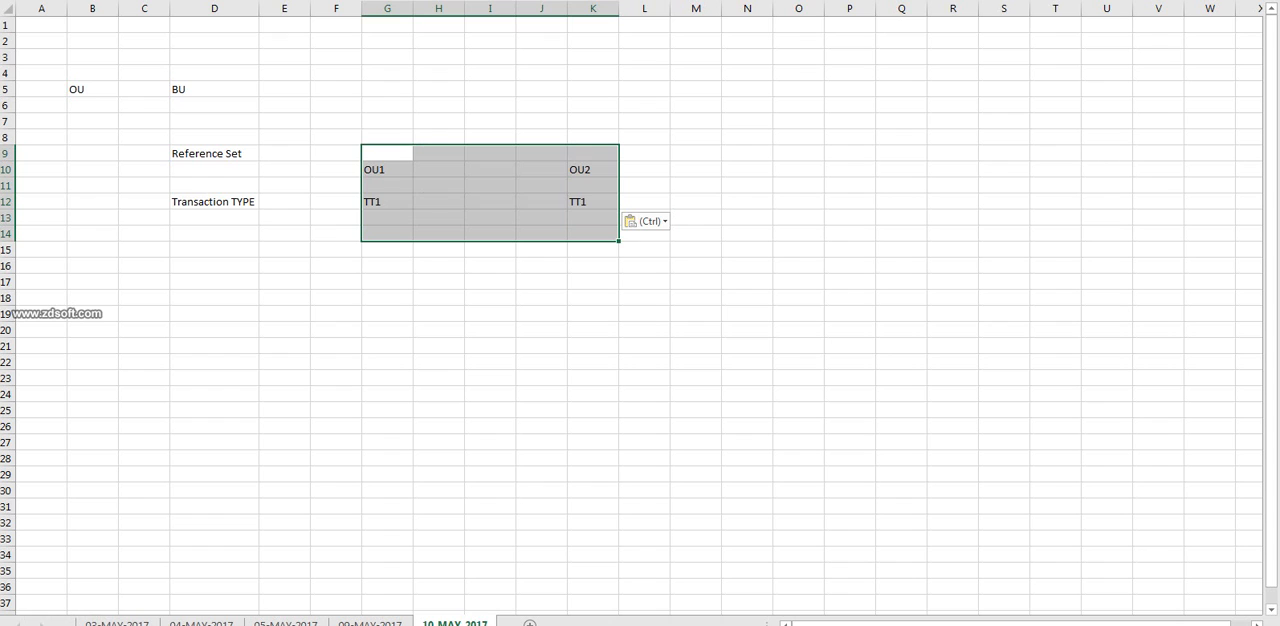
left_click(336, 282)
left_click(387, 202)
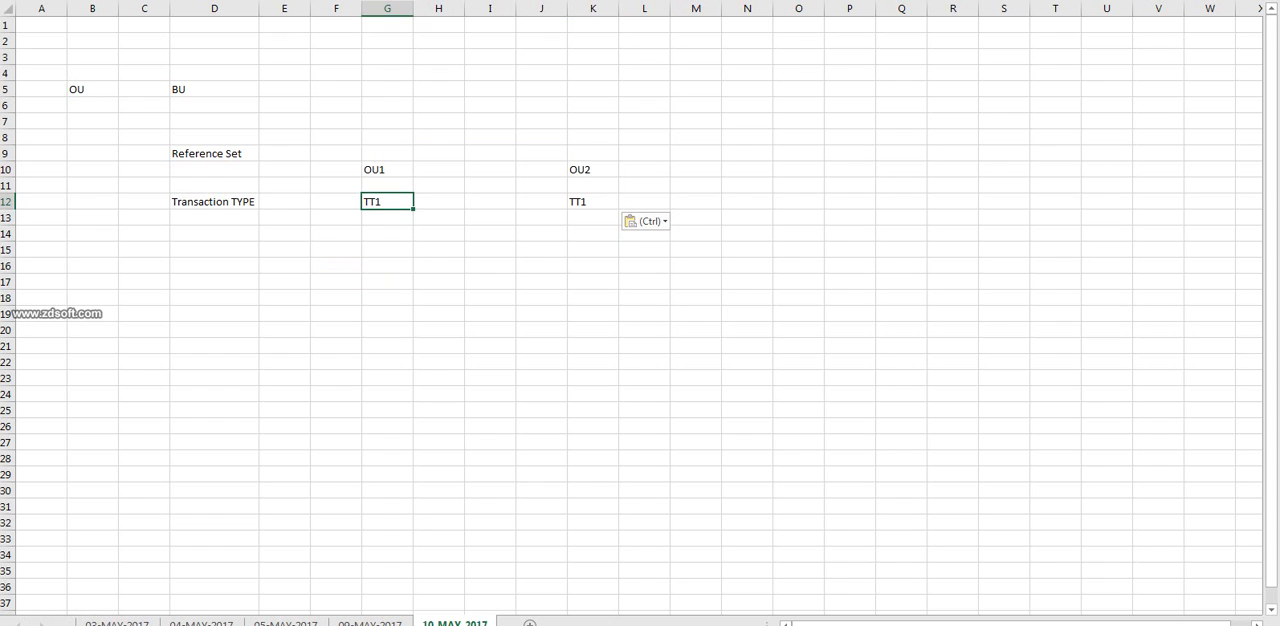
left_click(387, 170)
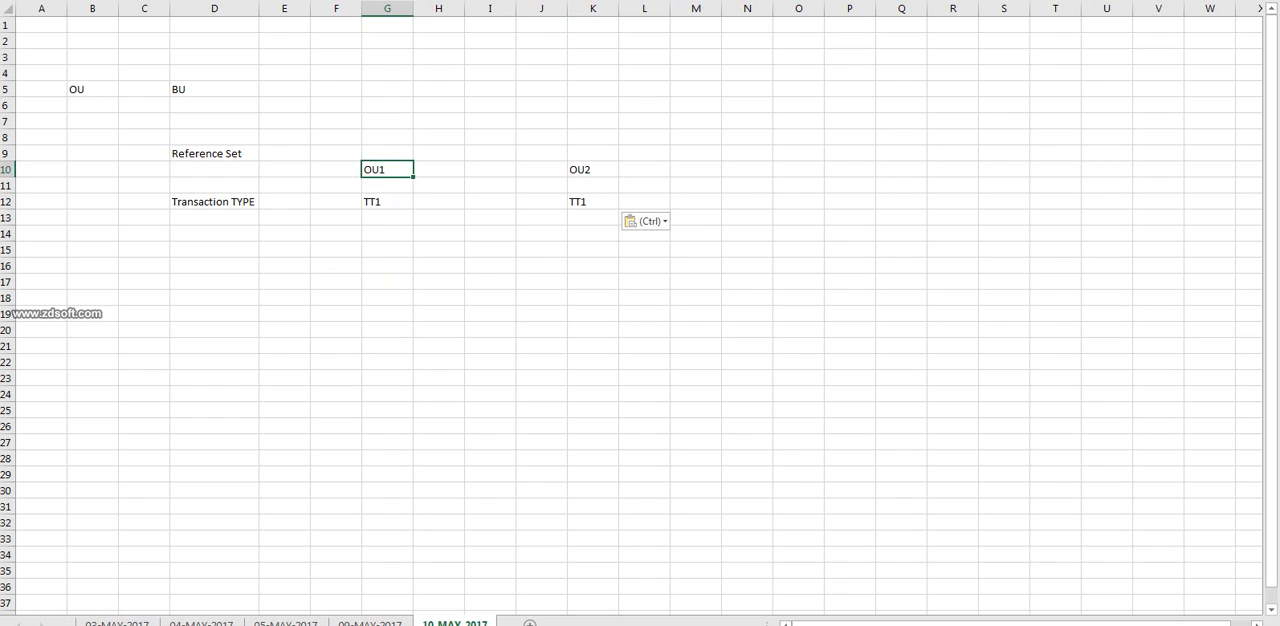
left_click(593, 170)
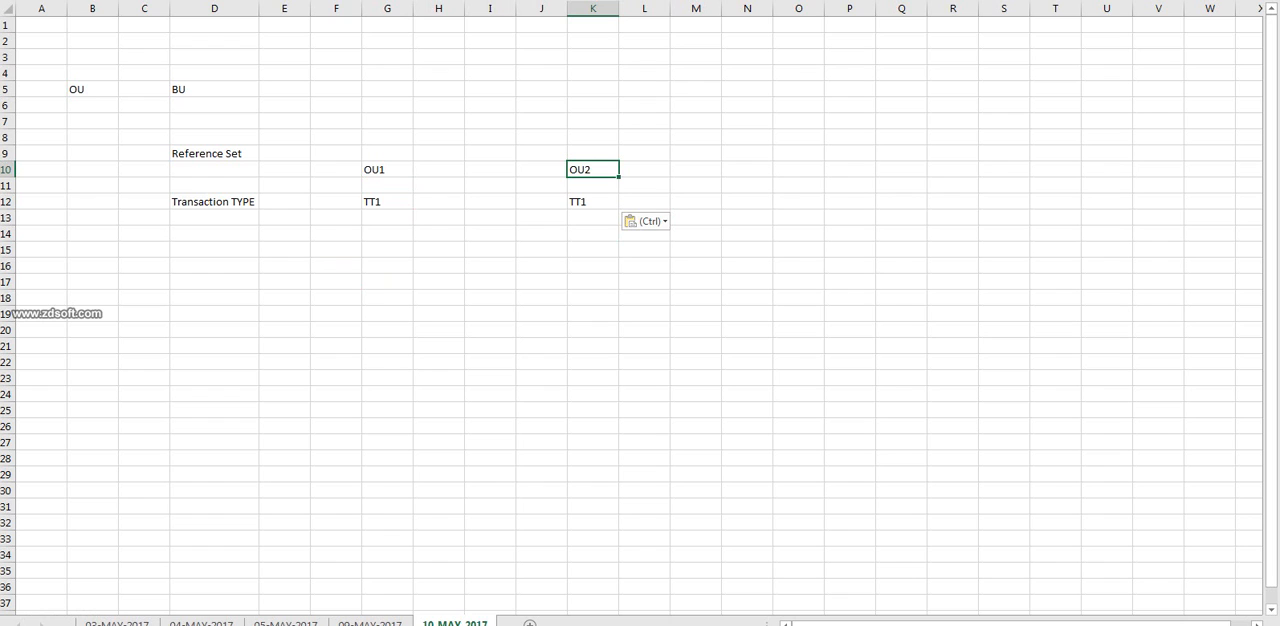
left_click(214, 202)
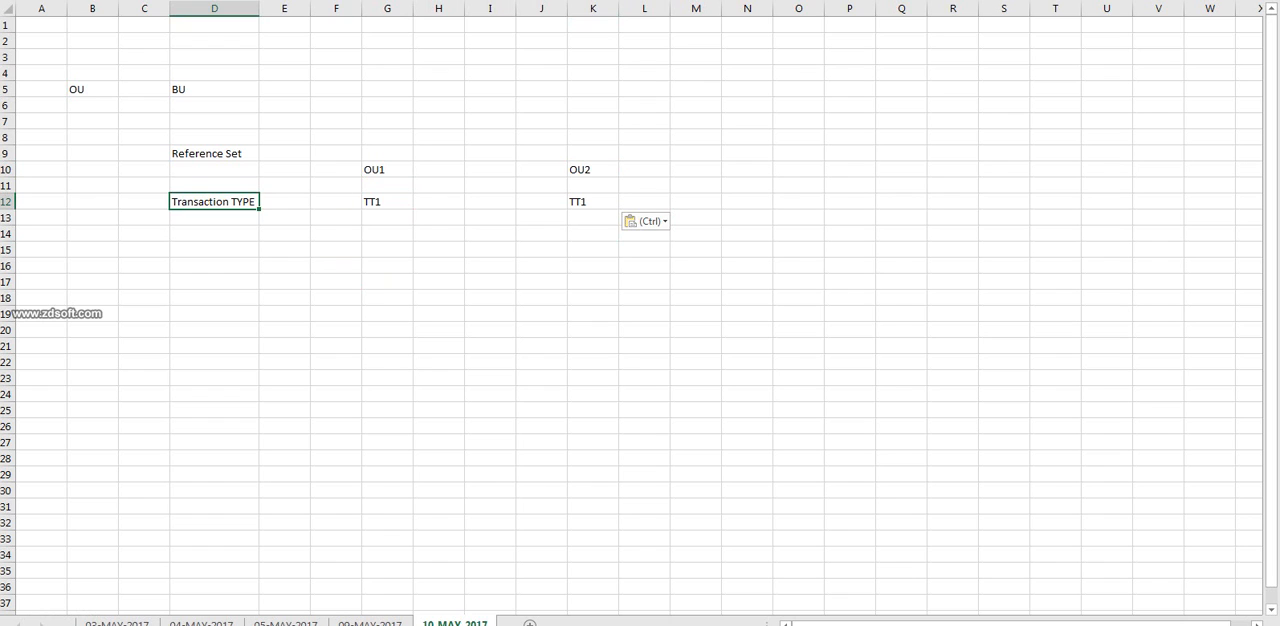
left_click(387, 202)
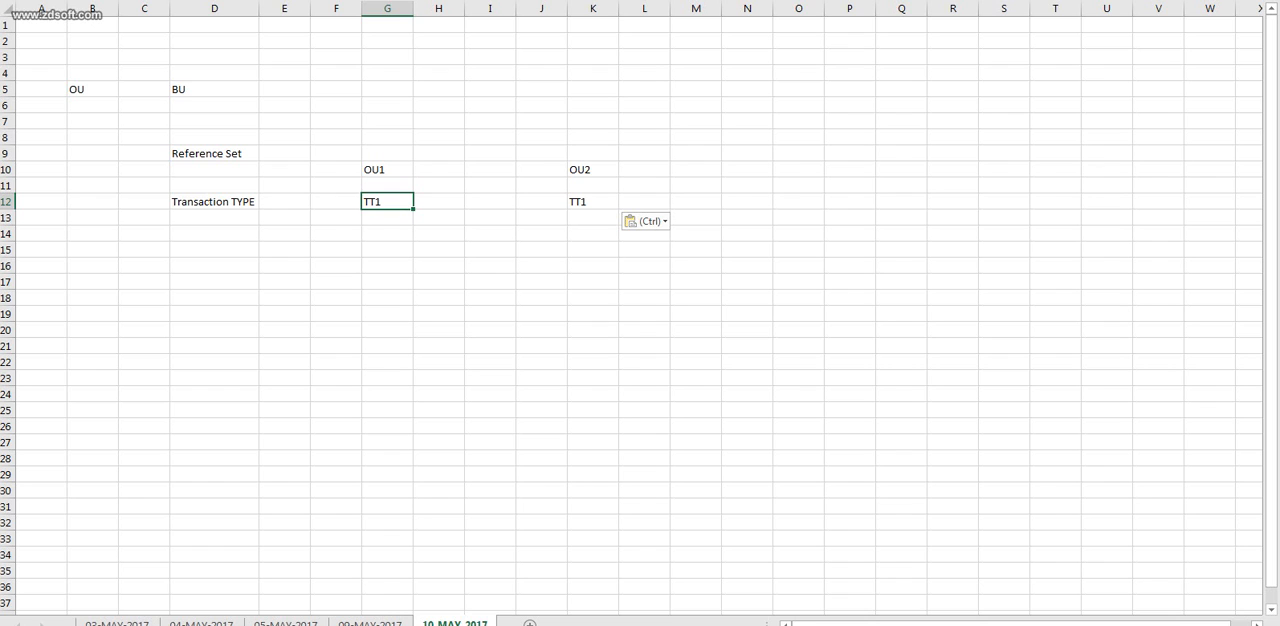
left_click(593, 170)
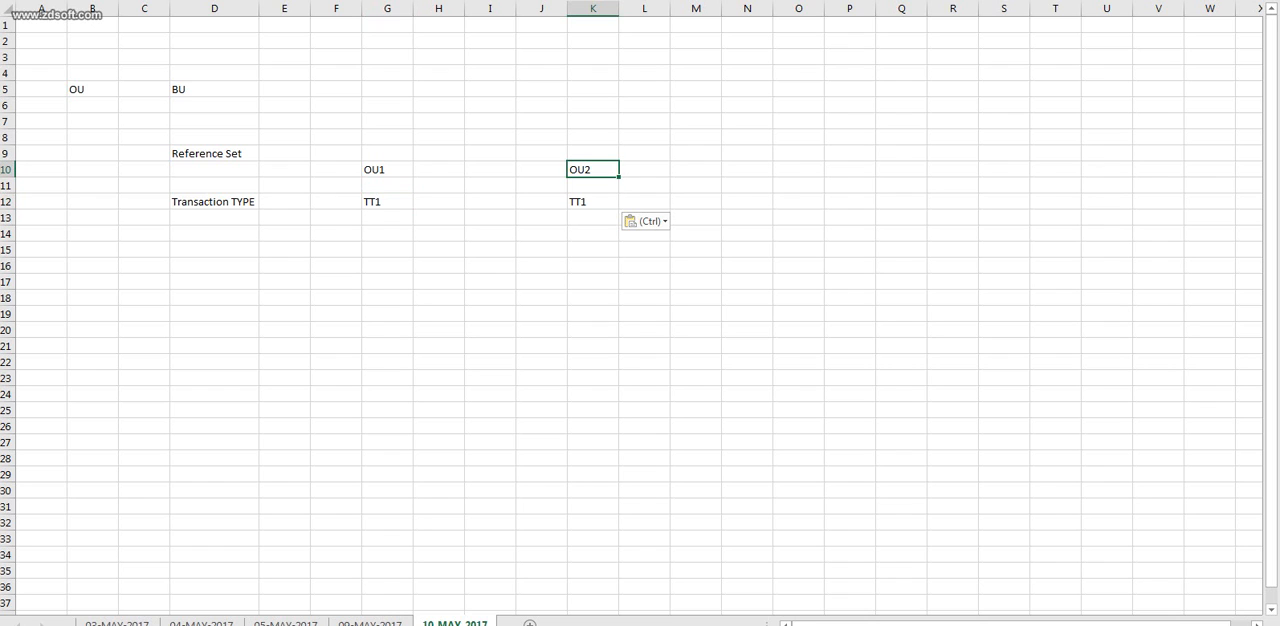
left_click(593, 202)
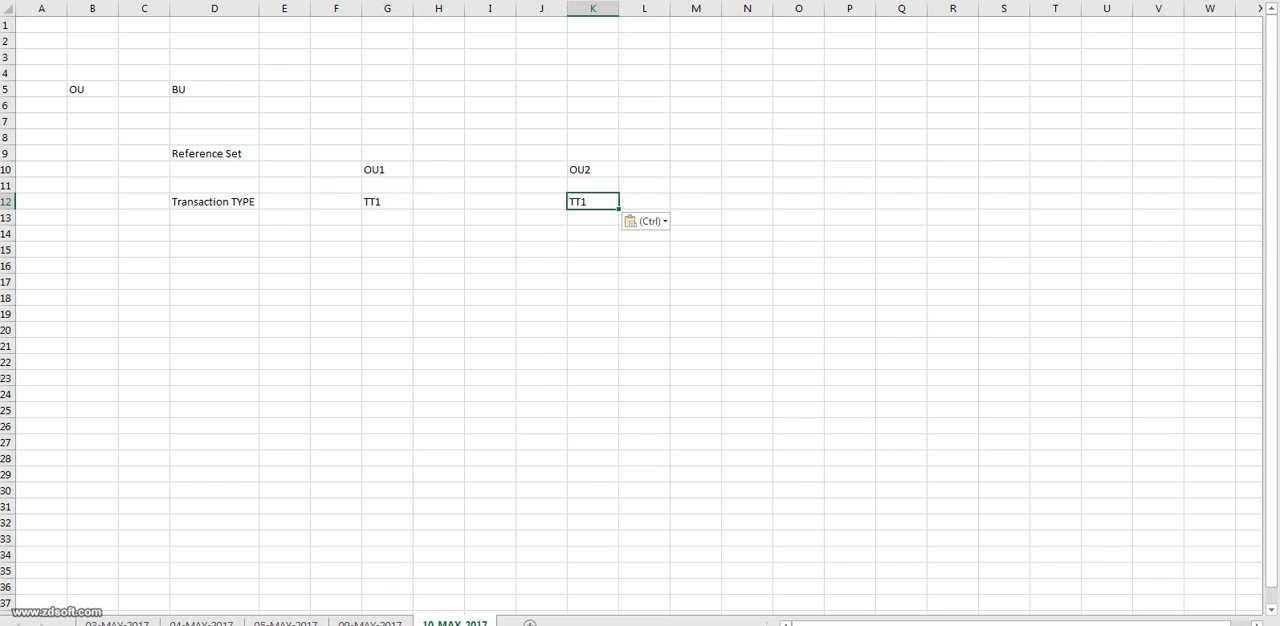
left_click(850, 105)
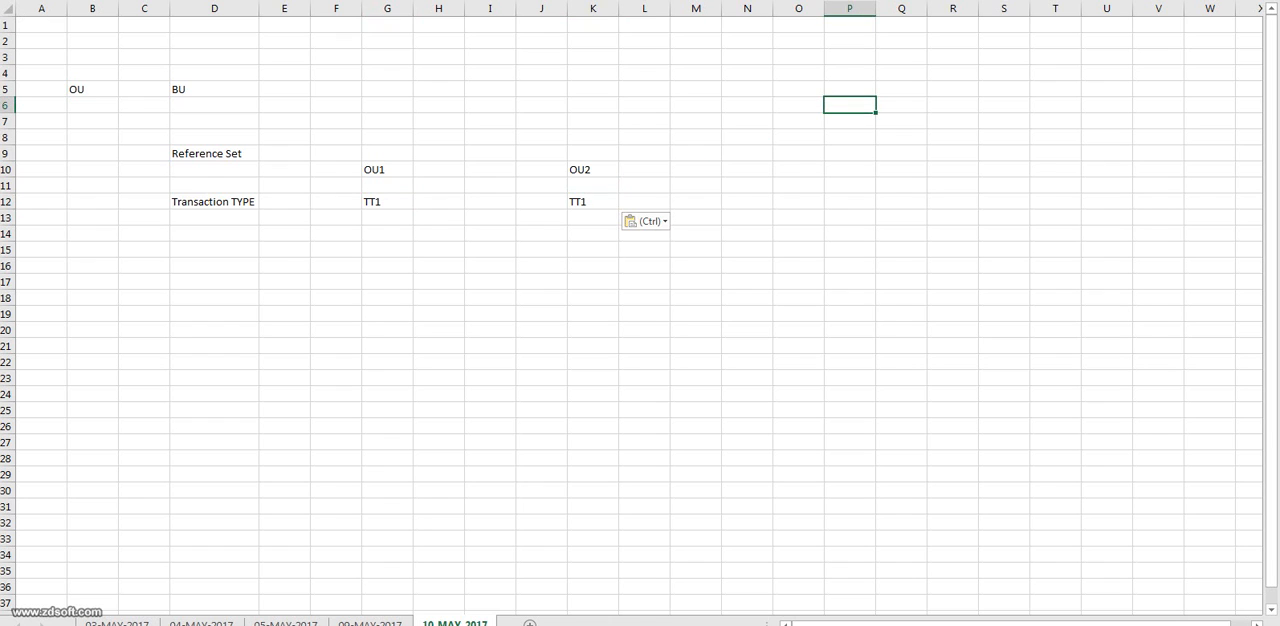
Enter the heading FUSION in Q8 for the Fusion side of the comparison.
left_click(214, 153)
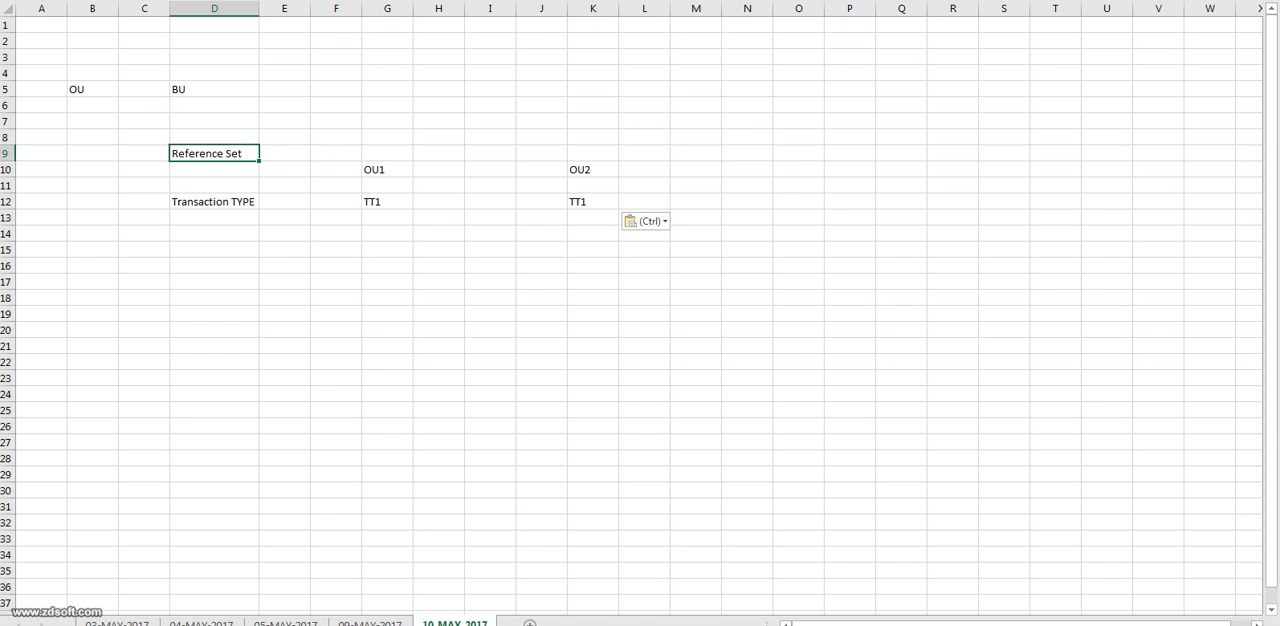
key("ctrl+c")
left_click(901, 137)
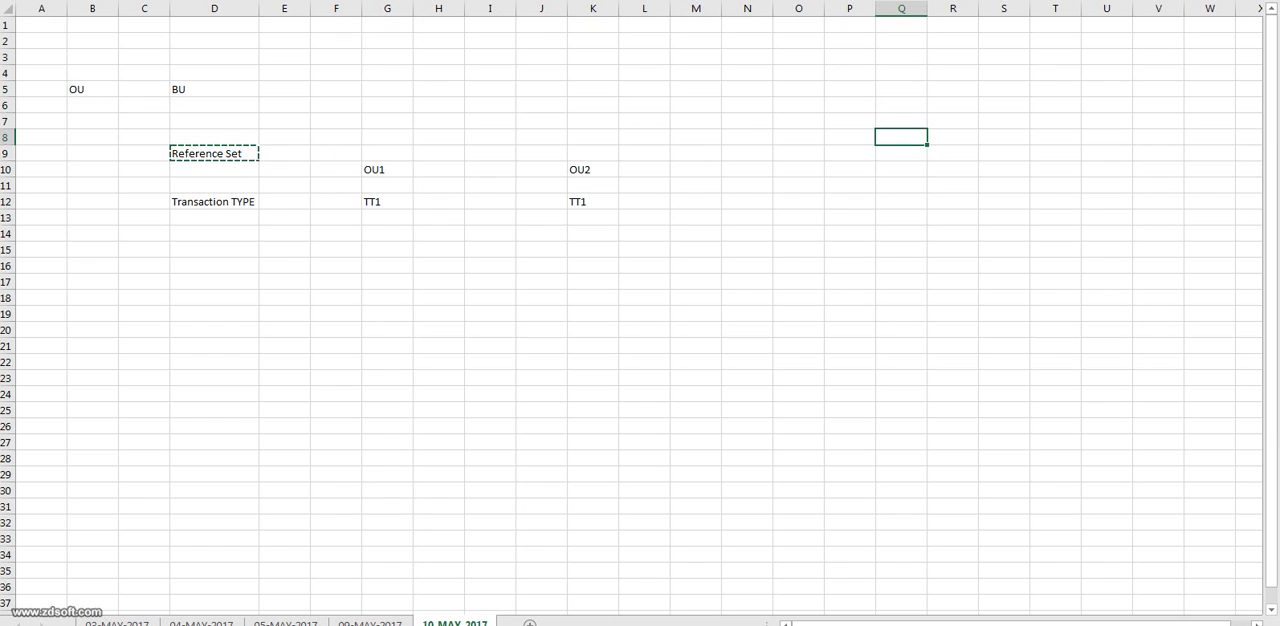
type("F")
key("BackSpace")
type("FUSION")
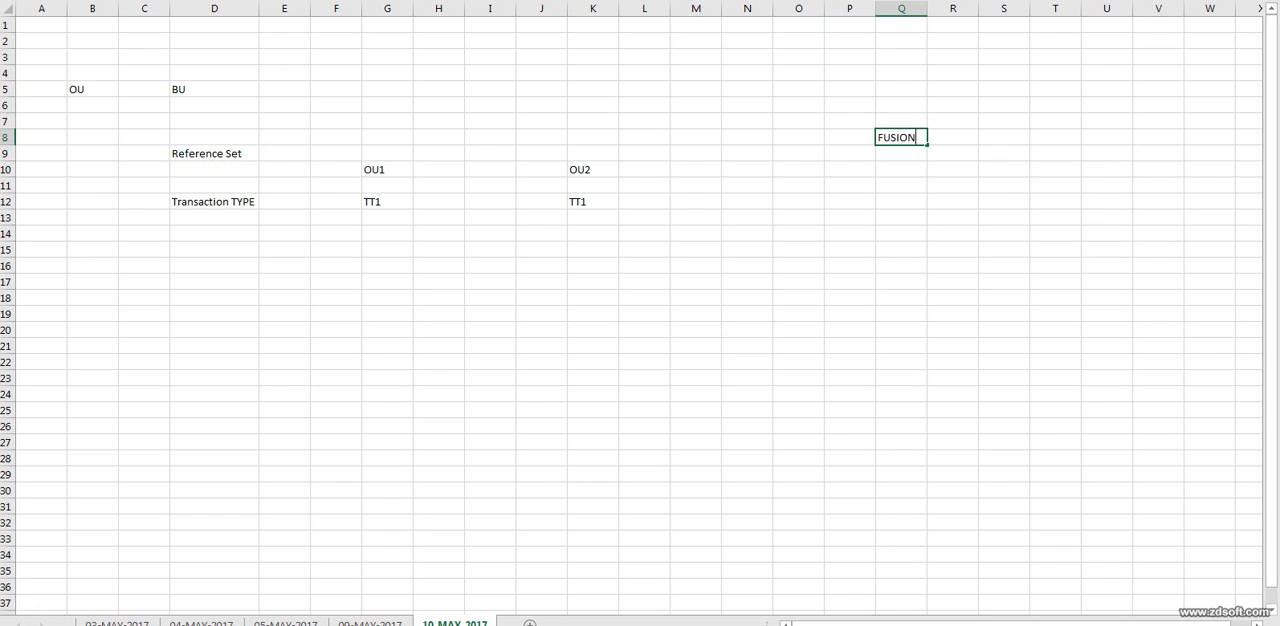
key("Return")
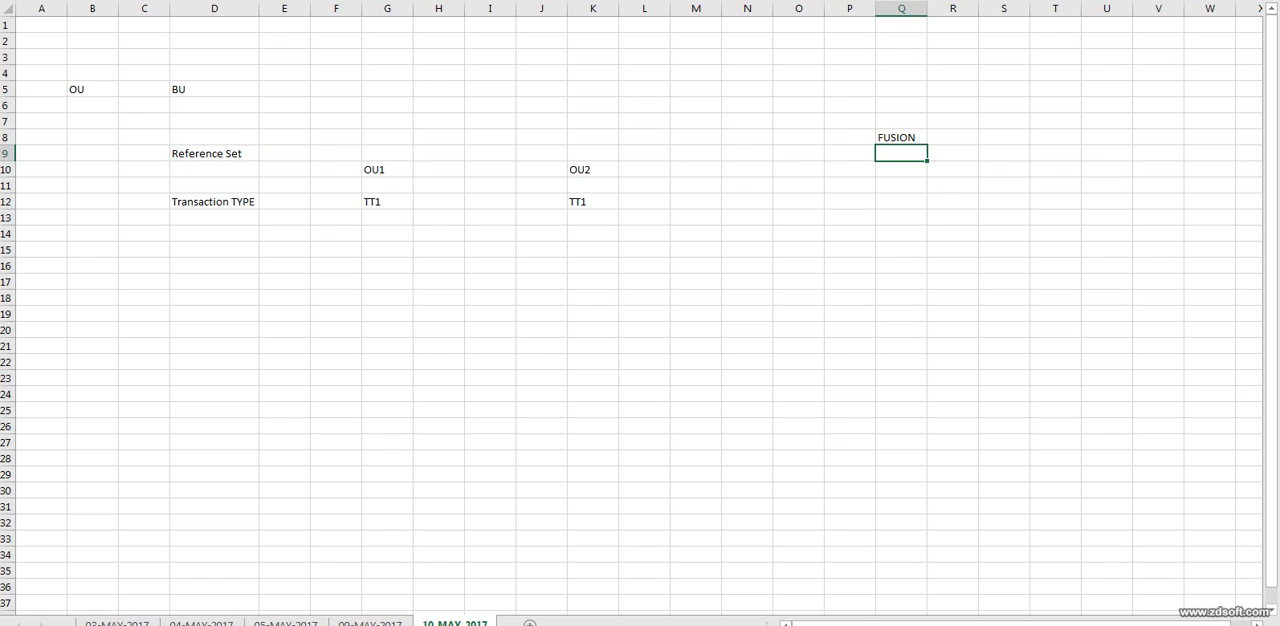
Enter the label RS in Q9 and the reference set name COMMON in R9.
type("RS")
key("Tab")
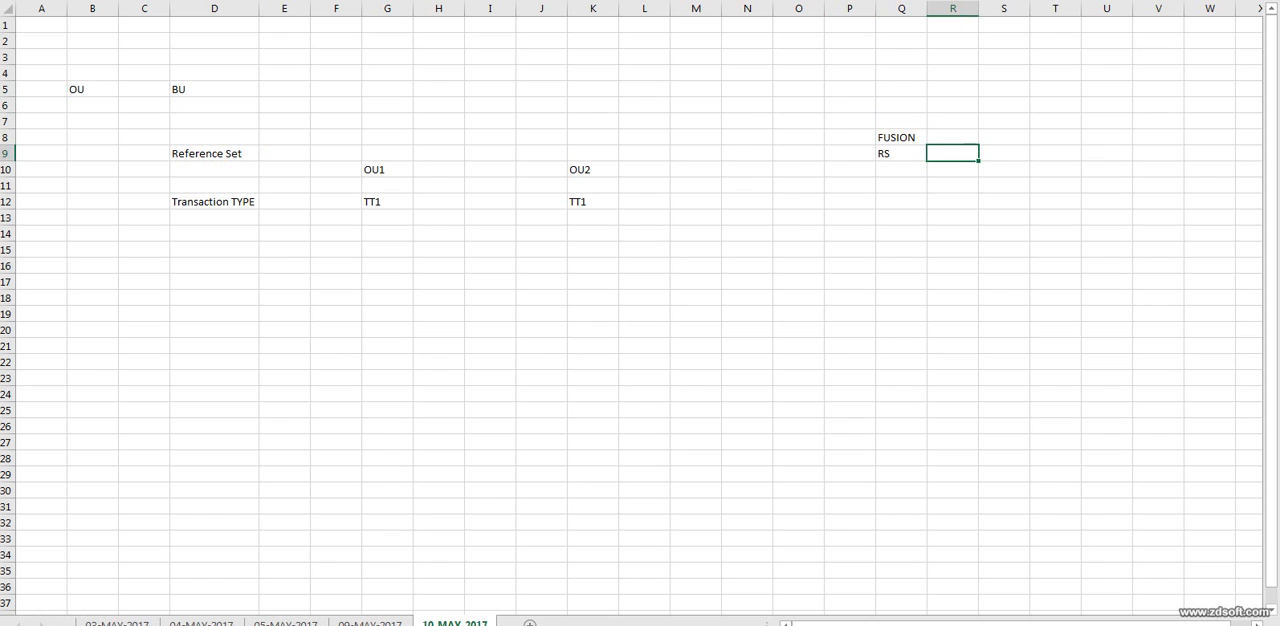
type("COMMON")
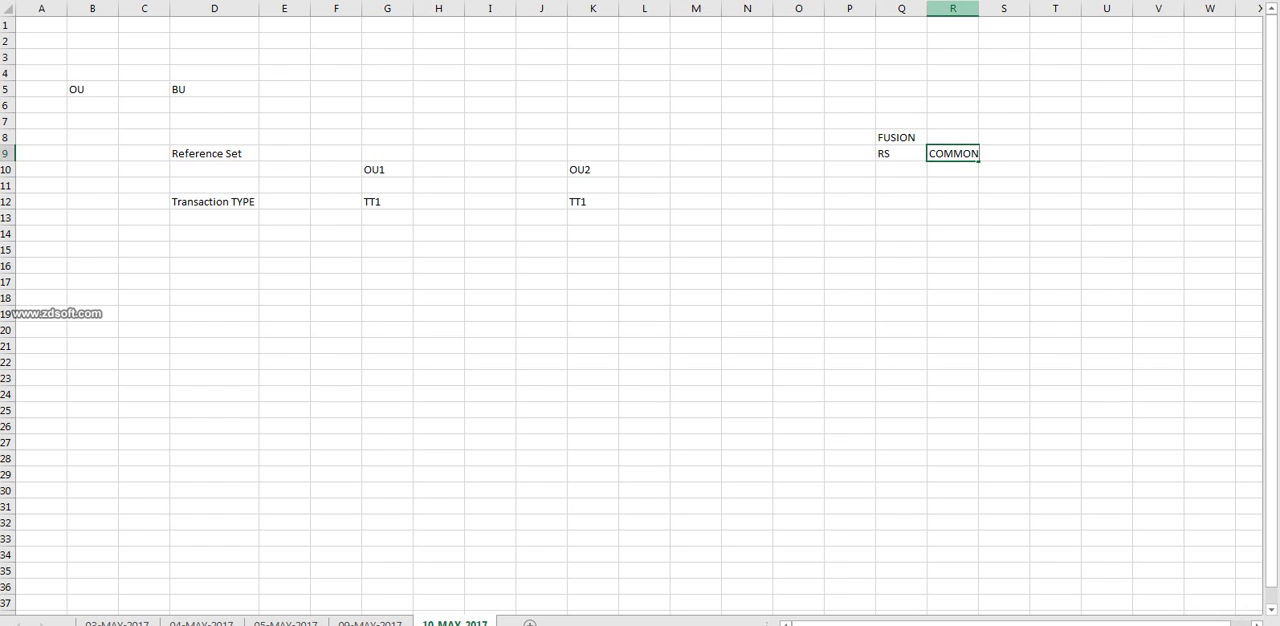
left_click(1004, 8)
left_click(952, 153)
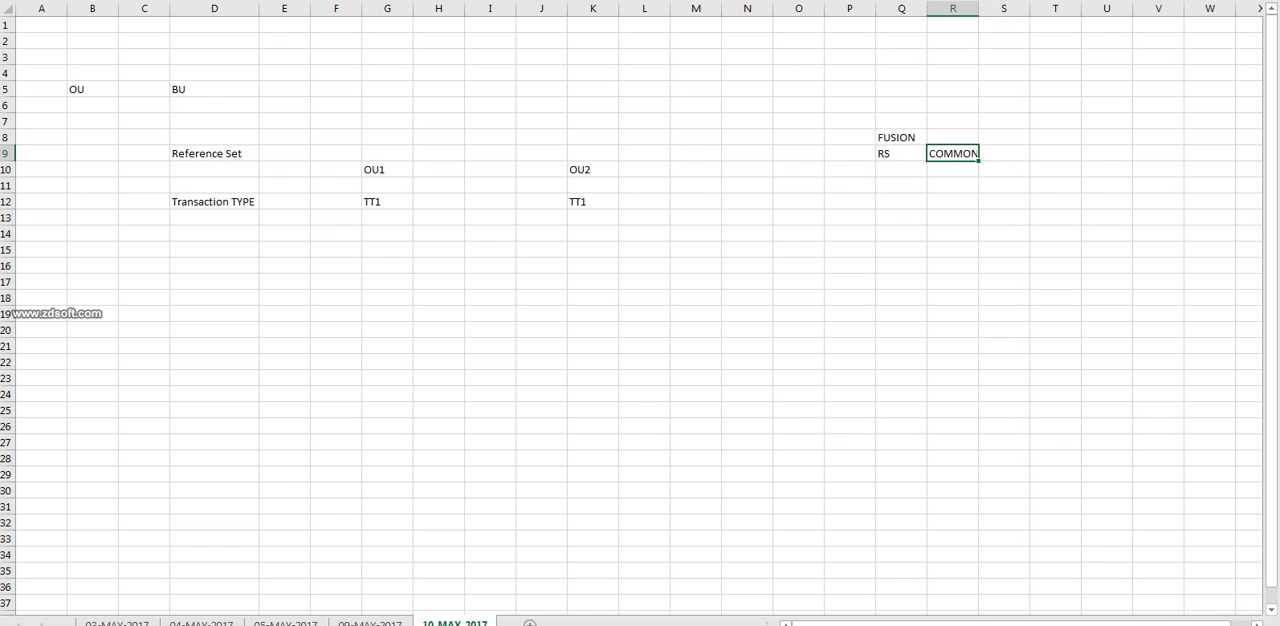
left_click(387, 202)
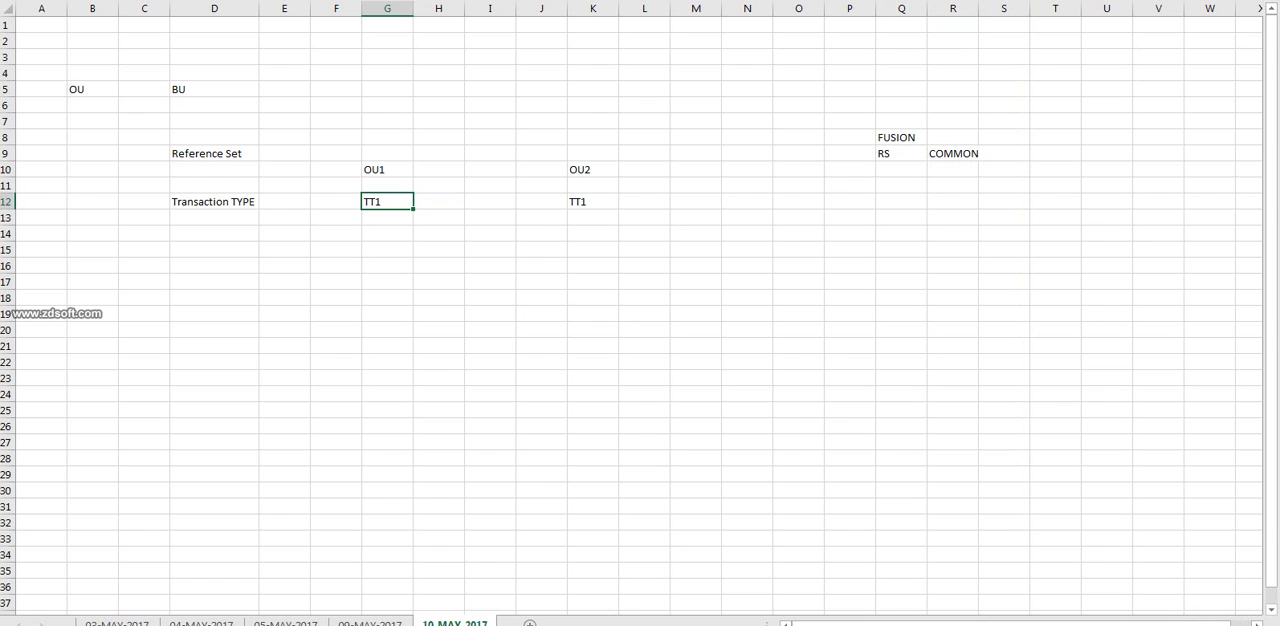
left_click(952, 153)
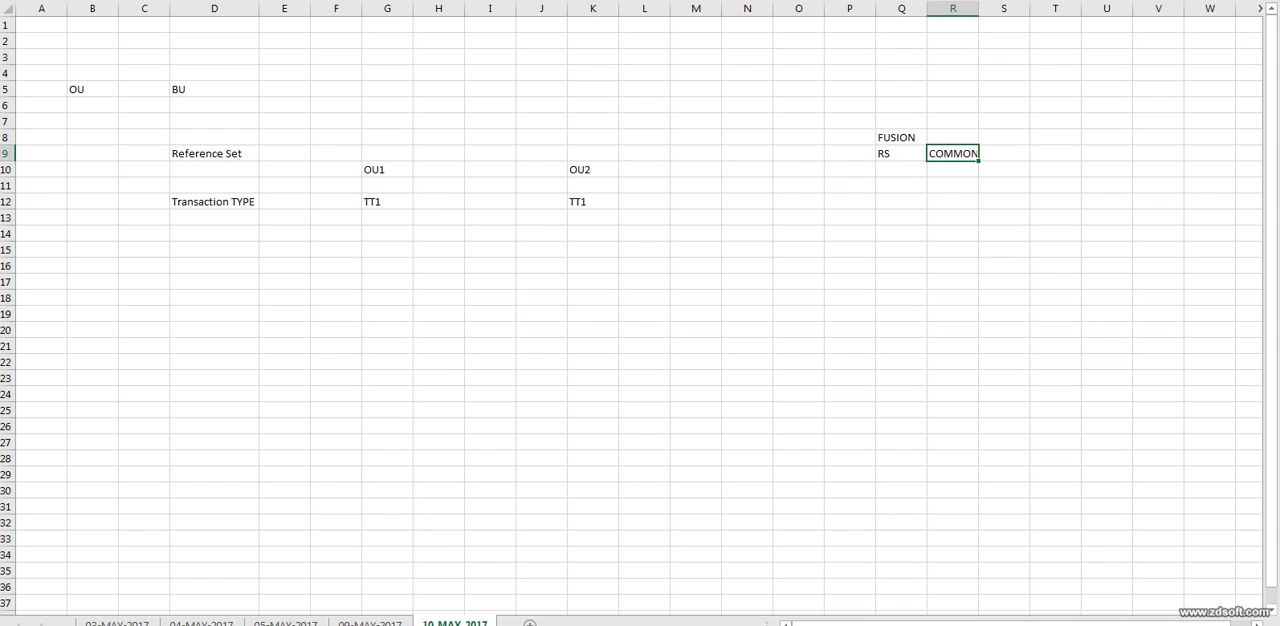
Add the business unit headings BU1 in N15 and BU2 in Q15.
left_click(747, 250)
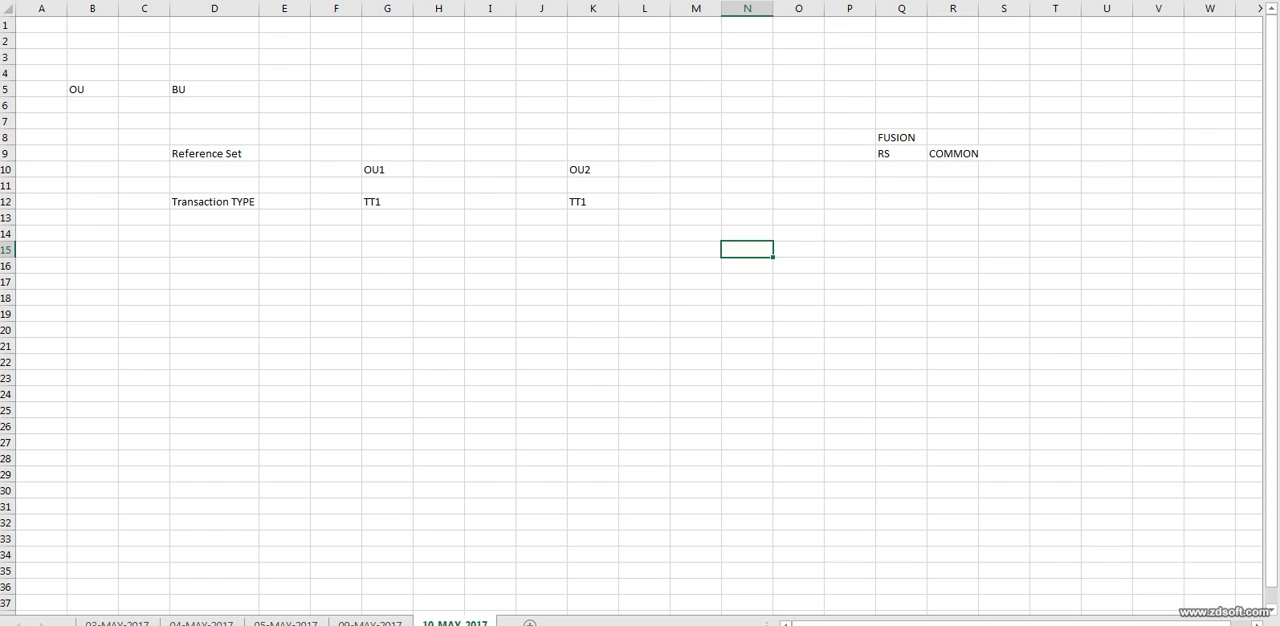
type("BU")
key("Tab")
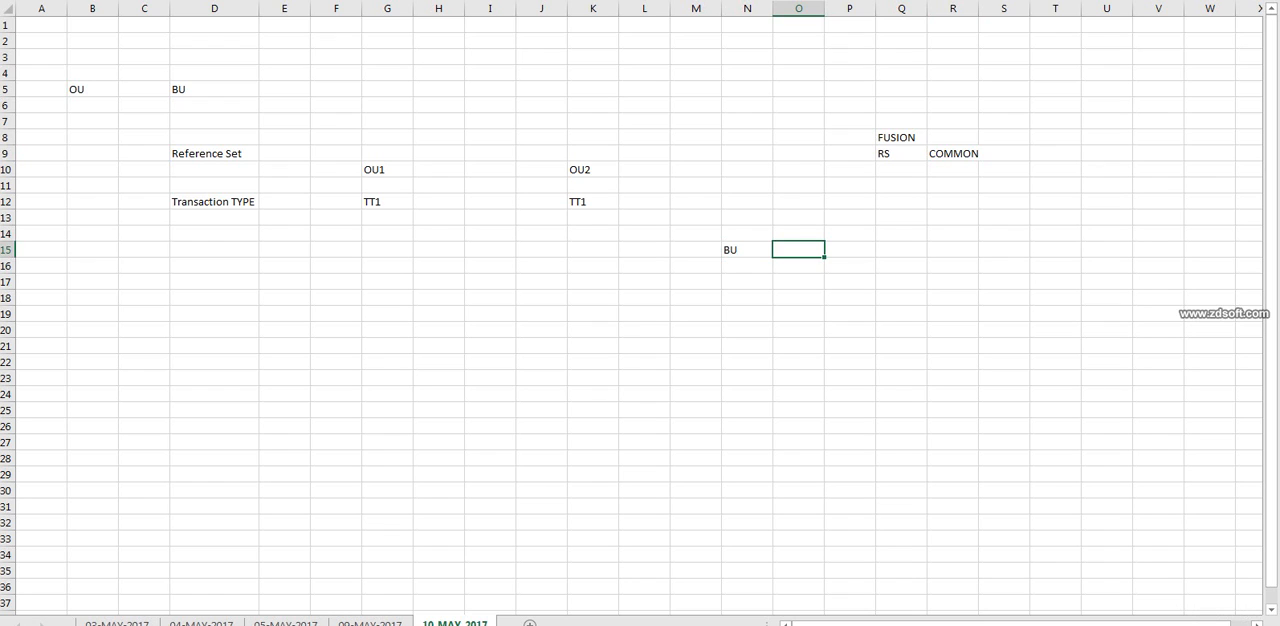
key("Left")
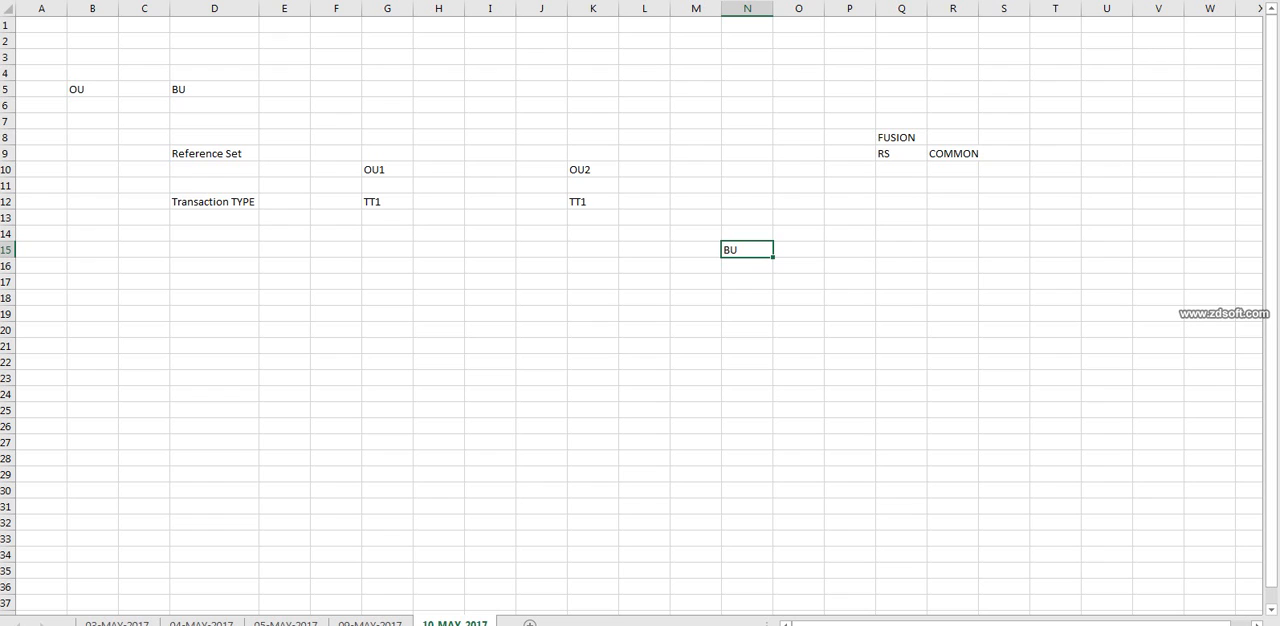
left_click(952, 154)
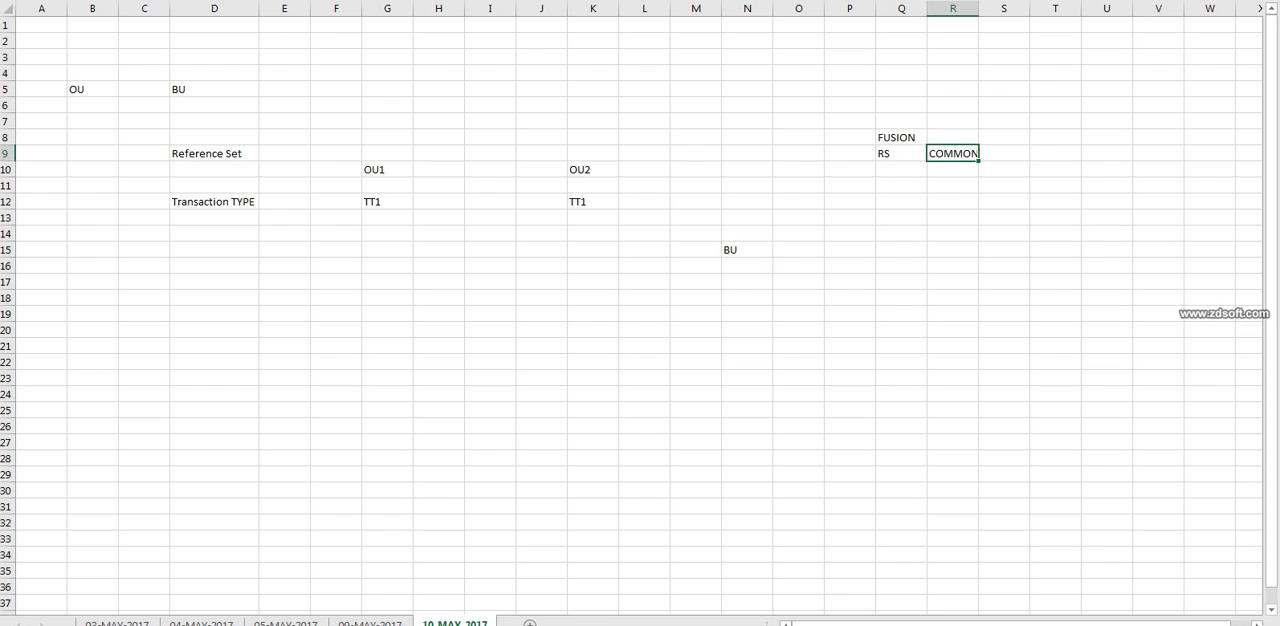
left_click(747, 250)
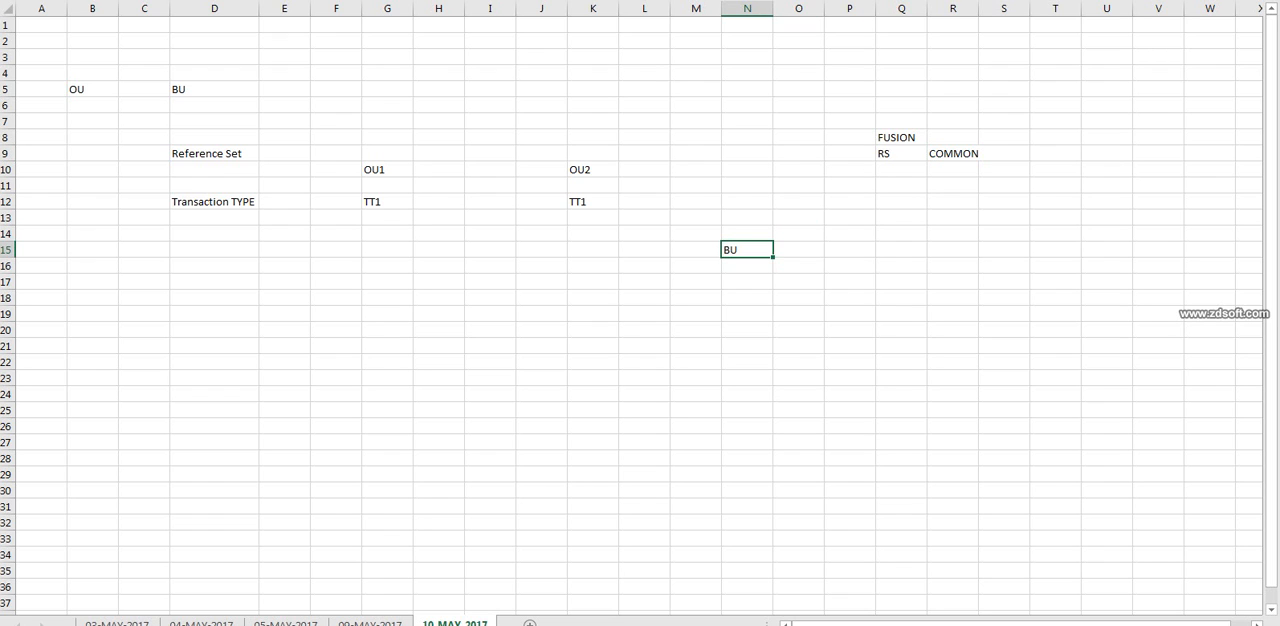
left_click(901, 250)
type("BU2")
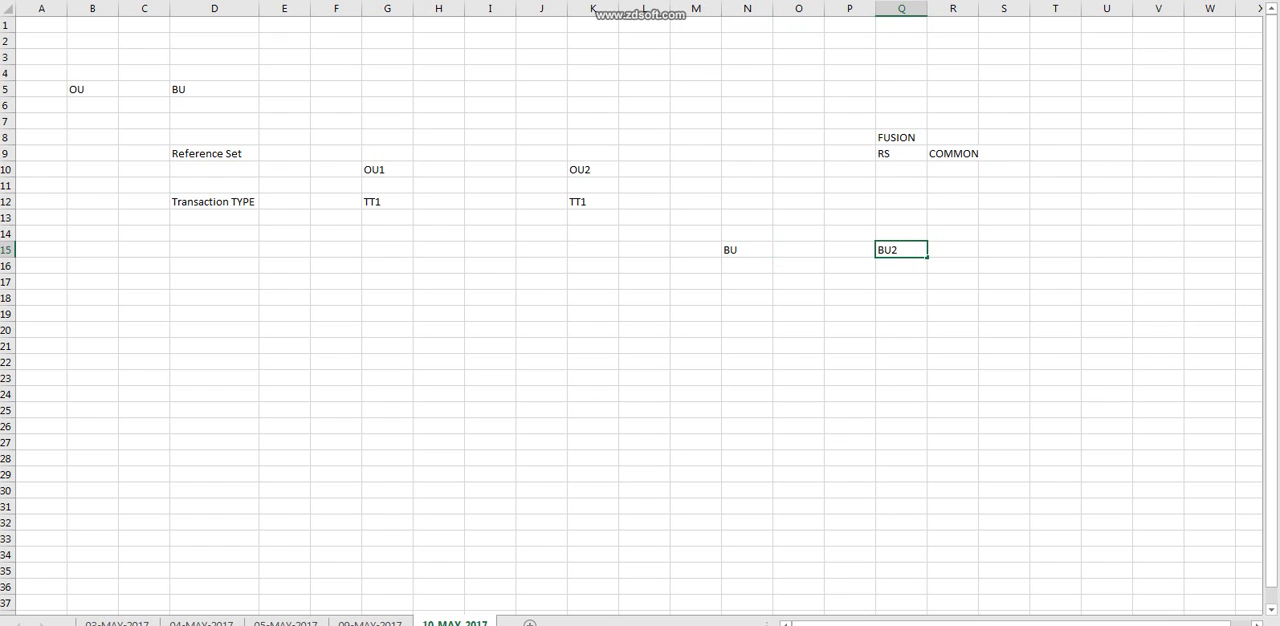
left_click(747, 250)
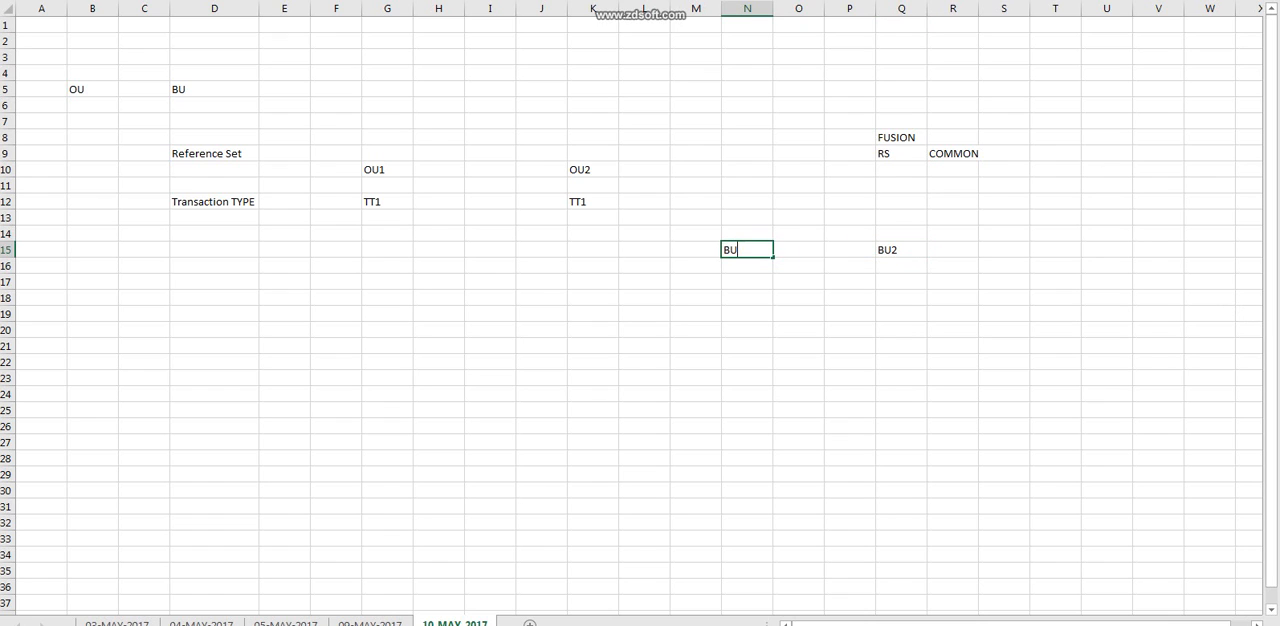
type("1")
key("Return")
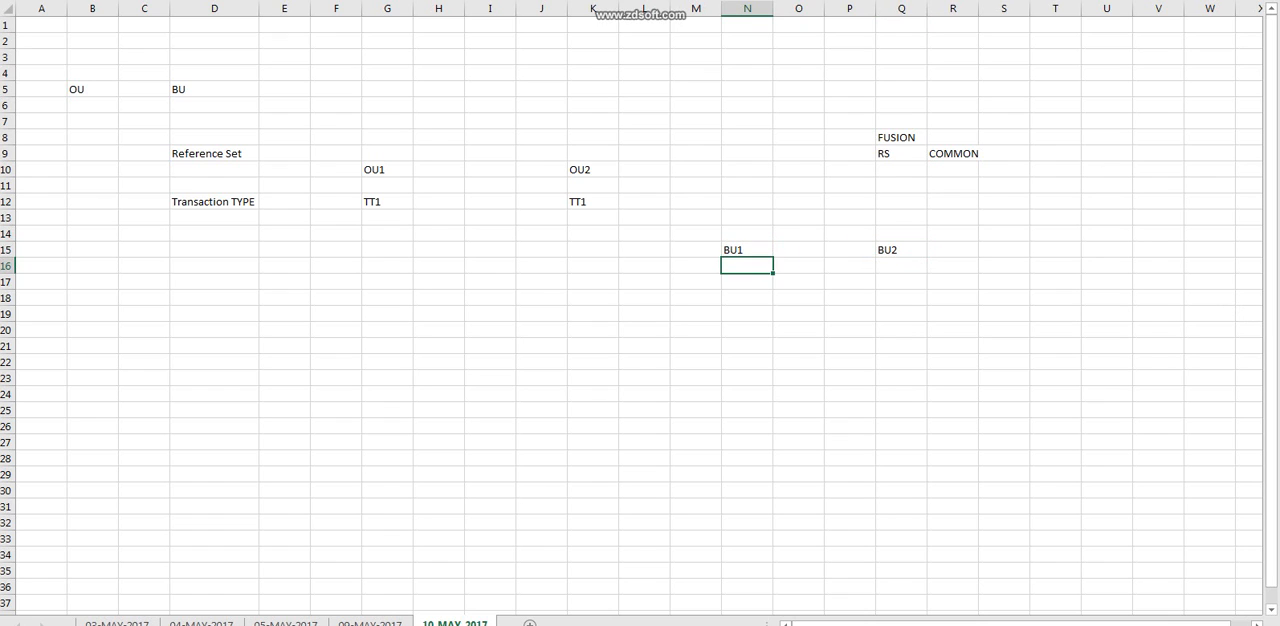
Enter COMMON in N16 under BU1, copy it into Q16 under BU2, and auto-fit column Q's width.
type("COMMON")
key("Left")
key("Right")
key("ctrl+c")
left_click(901, 266)
key("ctrl+v")
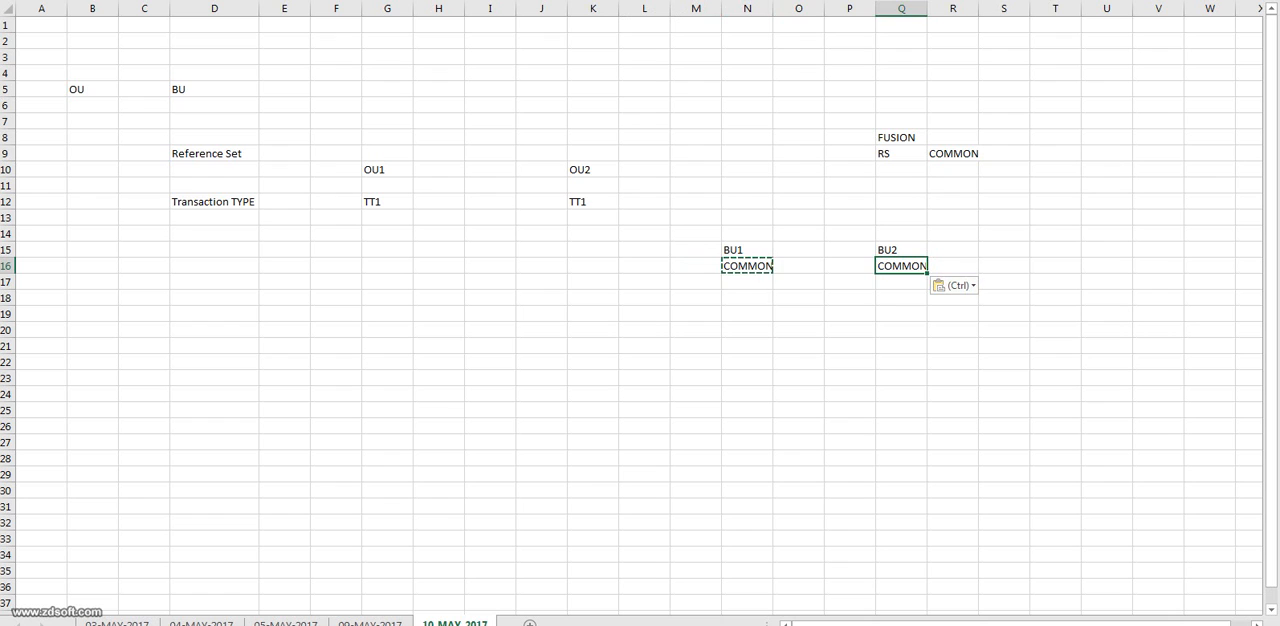
double_click(927, 8)
left_click(956, 346)
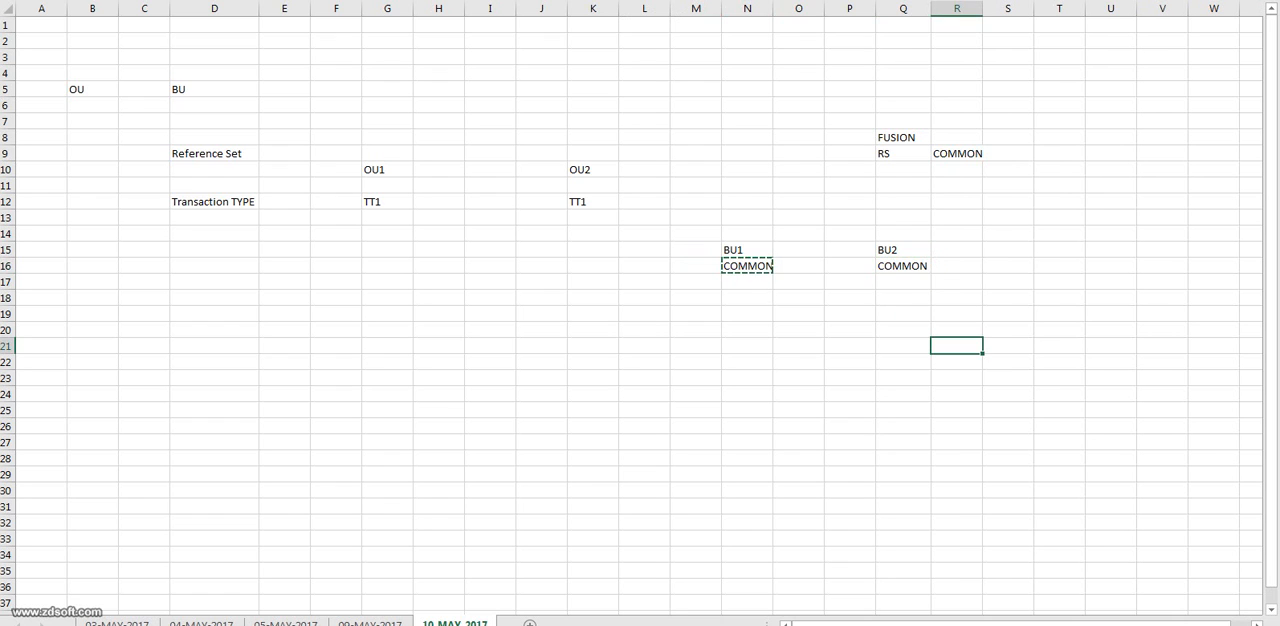
Examine how the TT1 entries under OU1 and OU2 relate to the COMMON reference set shared by BU1 and BU2.
left_click(747, 266)
left_click(387, 202)
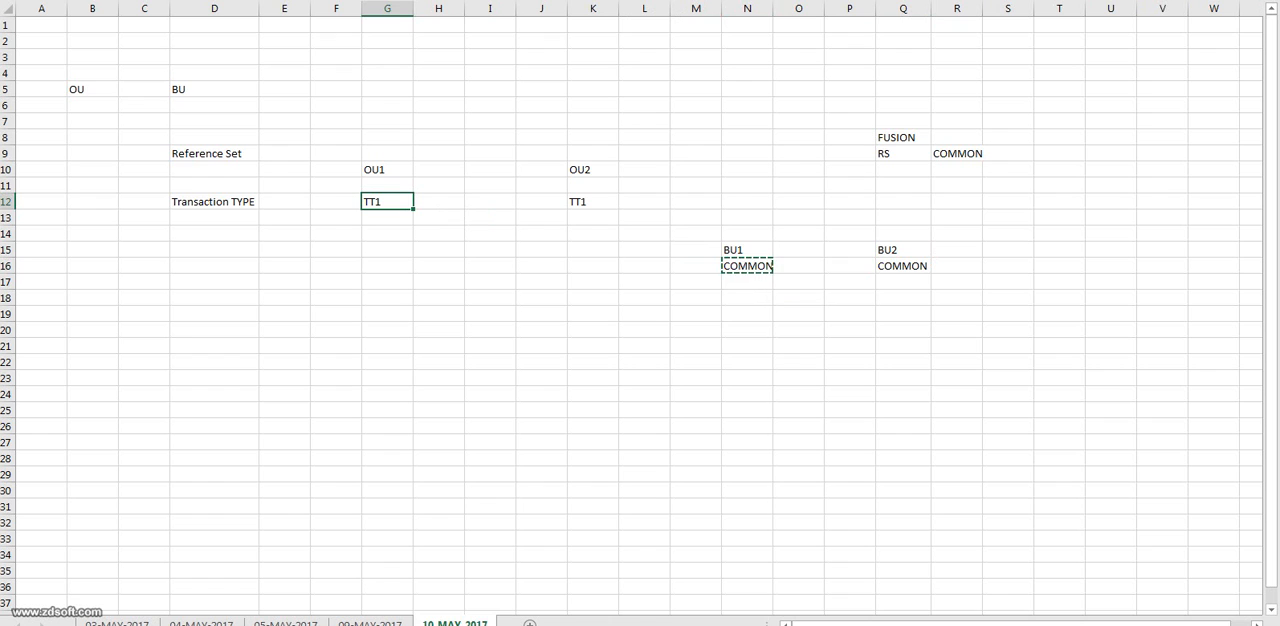
left_click(956, 154)
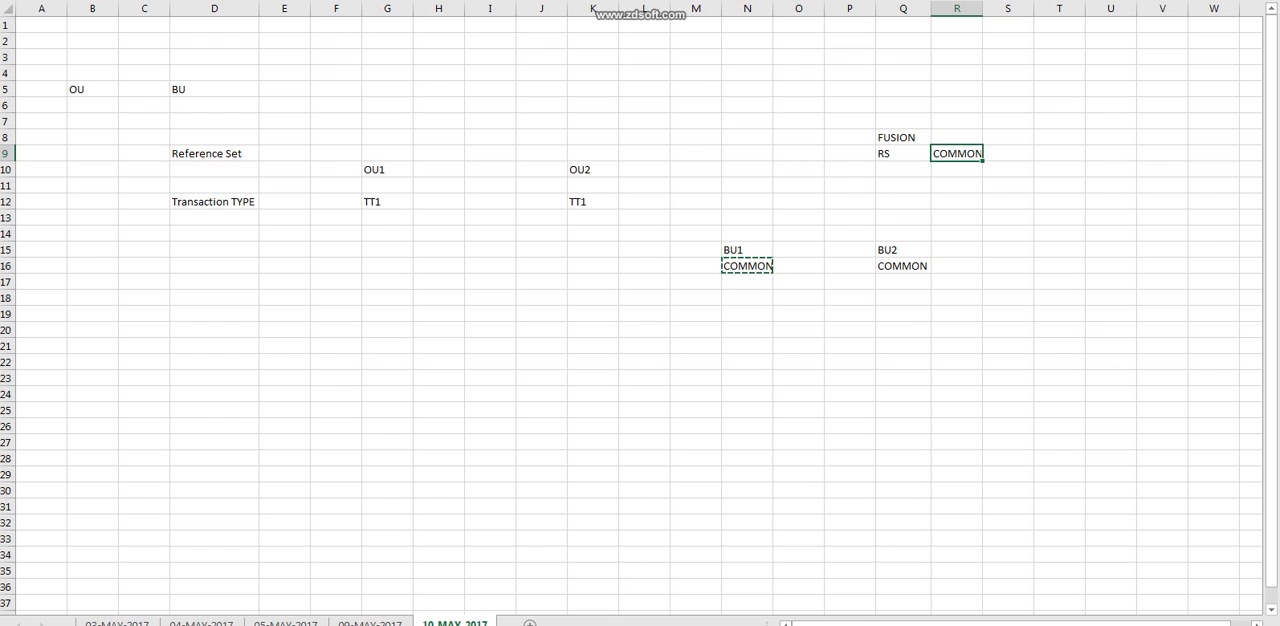
left_click(387, 202)
left_click(592, 202)
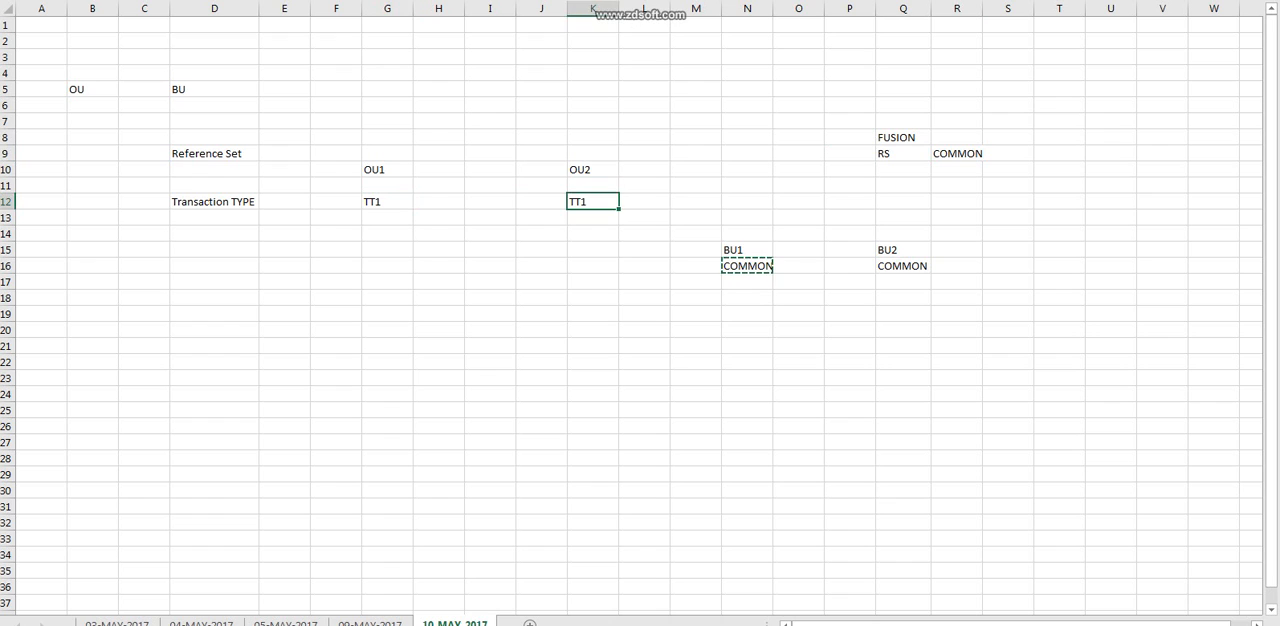
left_click(747, 250)
left_click(903, 250)
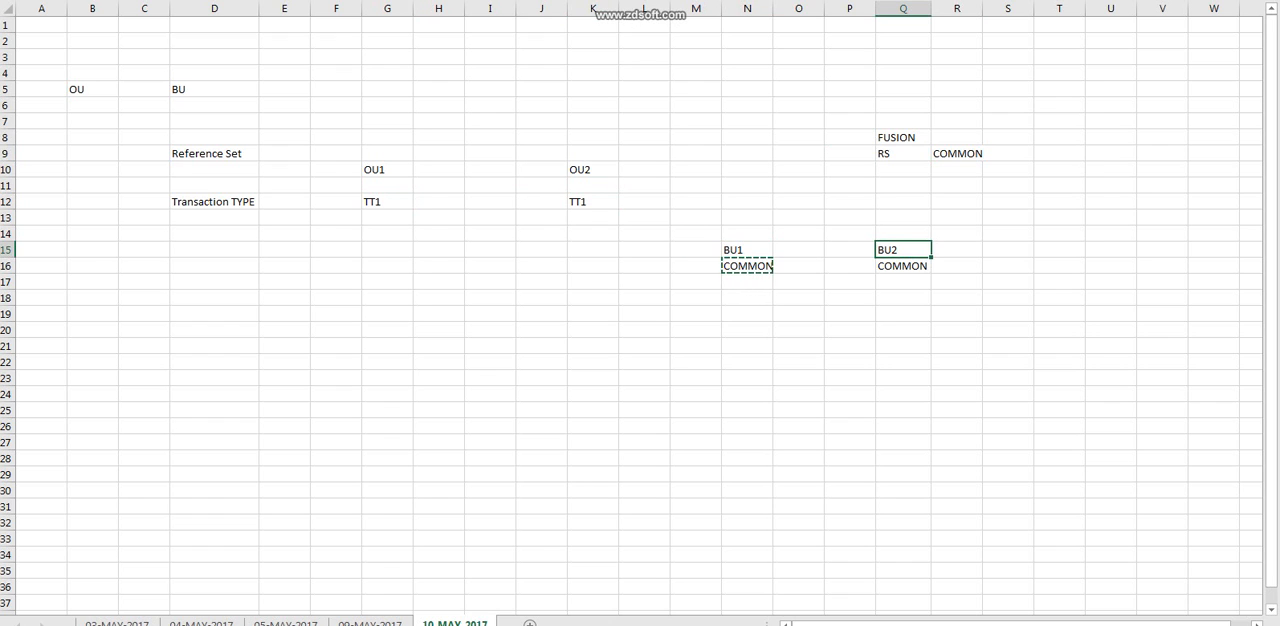
left_click(387, 202)
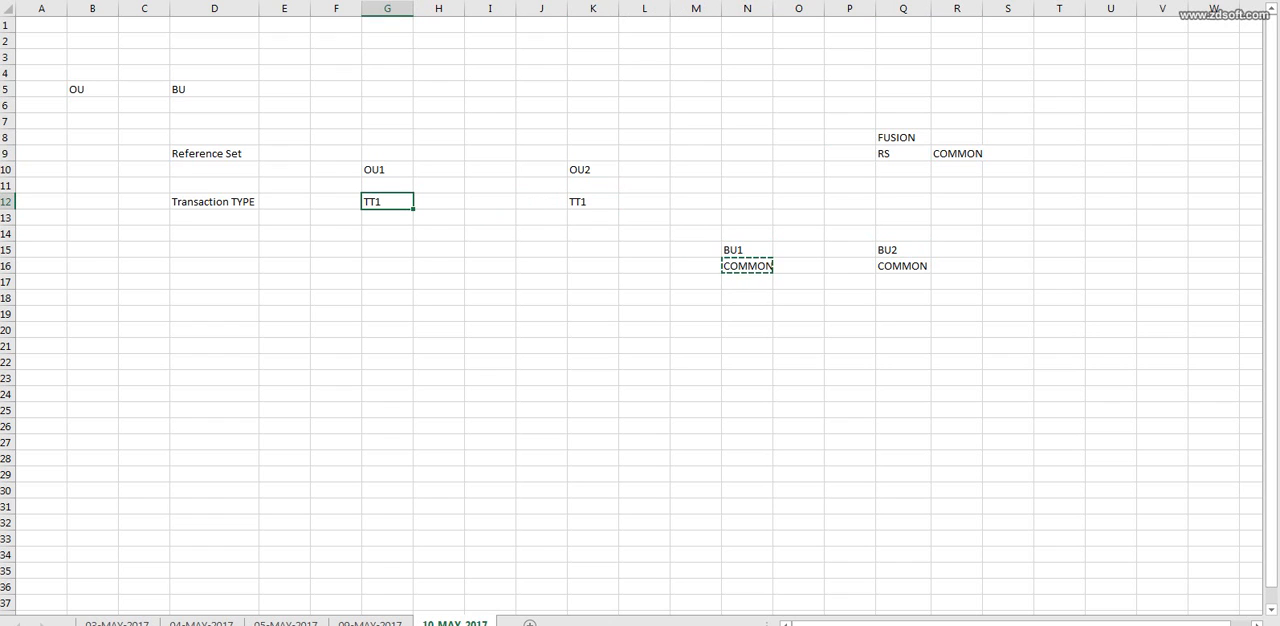
left_click(592, 202)
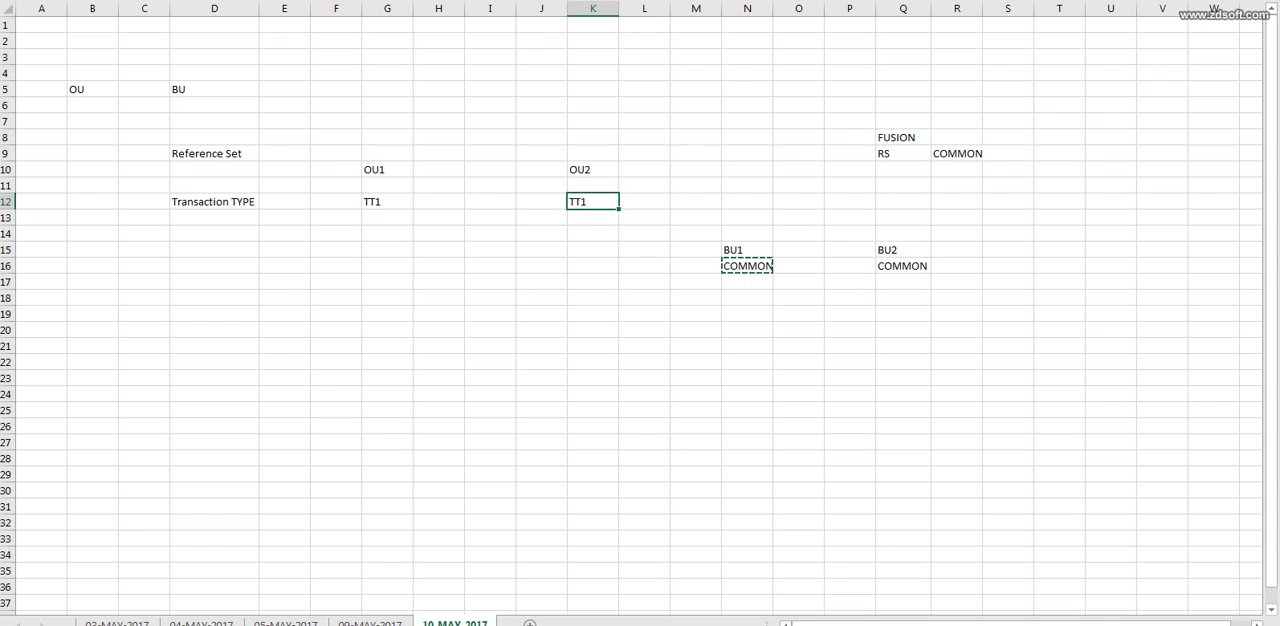
left_click(1008, 234)
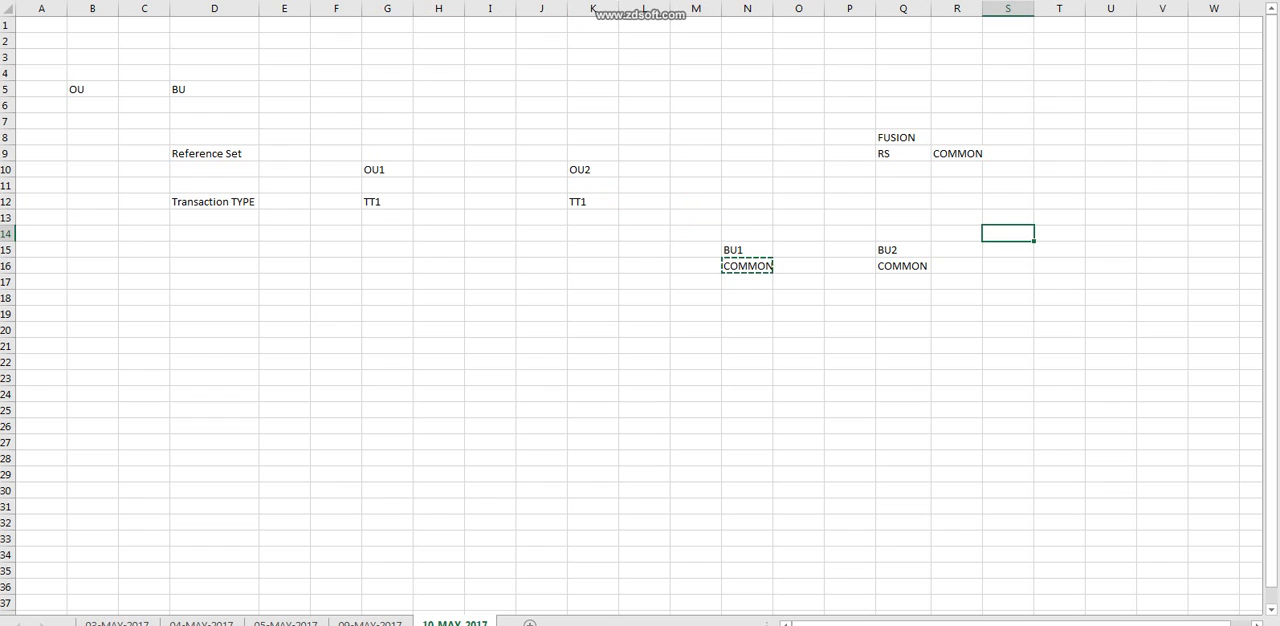
Enter the location US - Newyork in D13 below the Transaction TYPE label.
double_click(214, 218)
type("LOca")
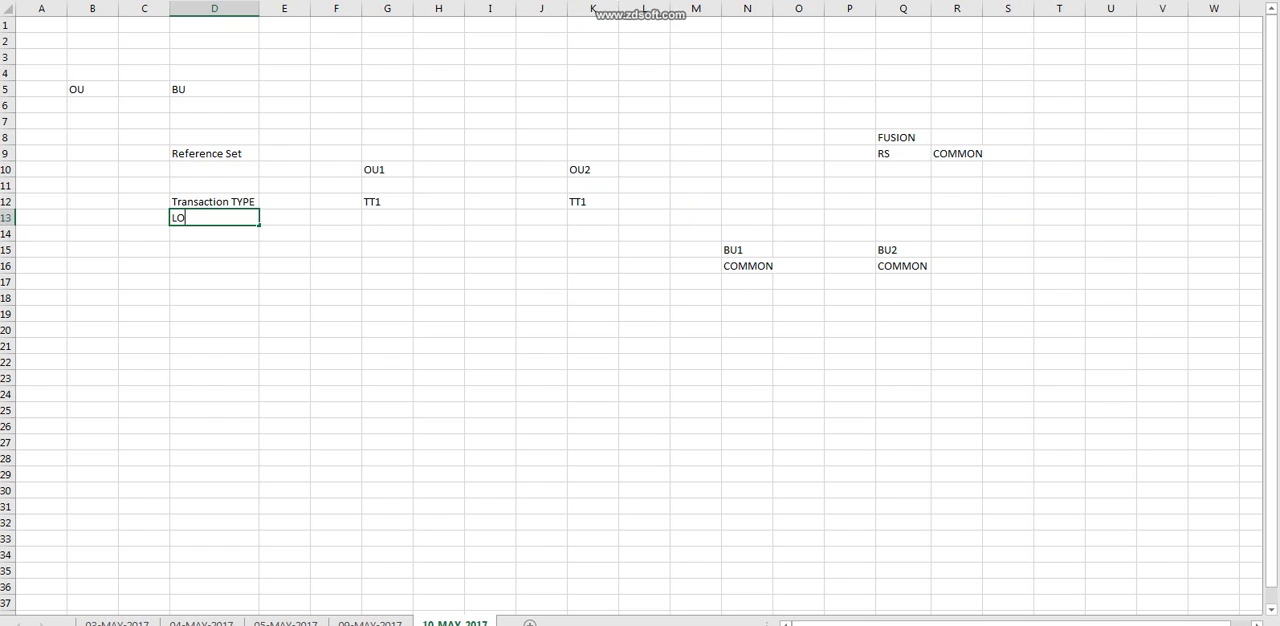
key("BackSpace")
key("BackSpace")
key("BackSpace")
key("BackSpace")
type("US - Newyork")
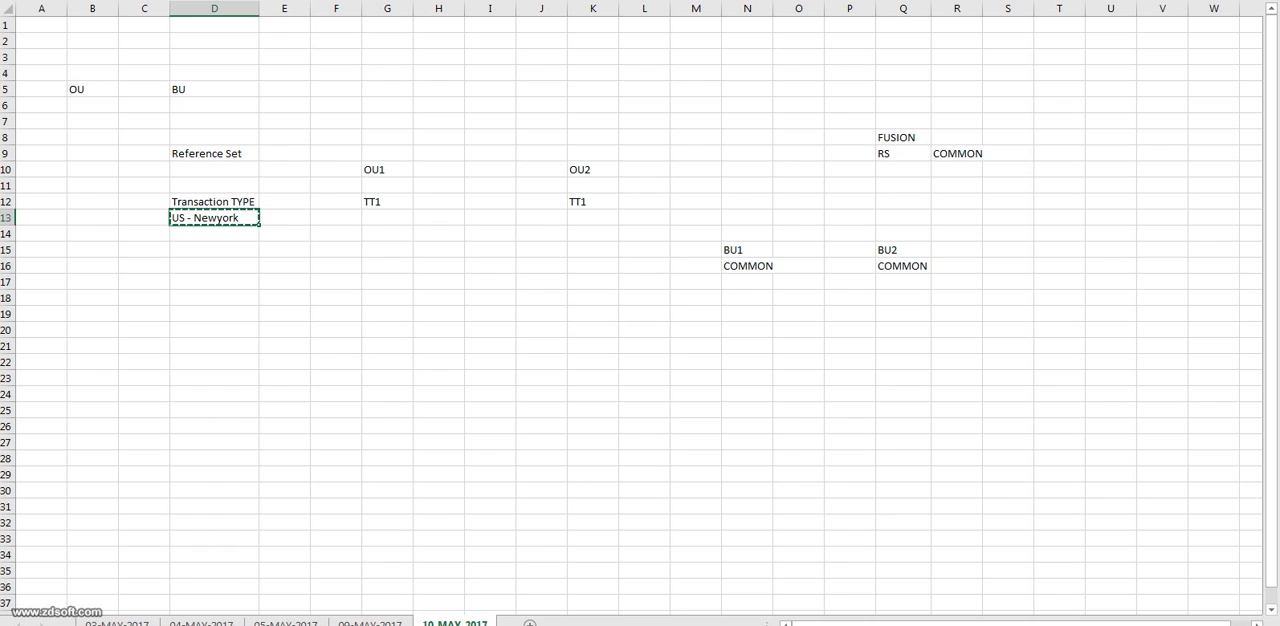
Examine how the US - Newyork location in D13 relates to the COMMON reference set in R9 and to BU1 and BU2.
left_click(957, 154)
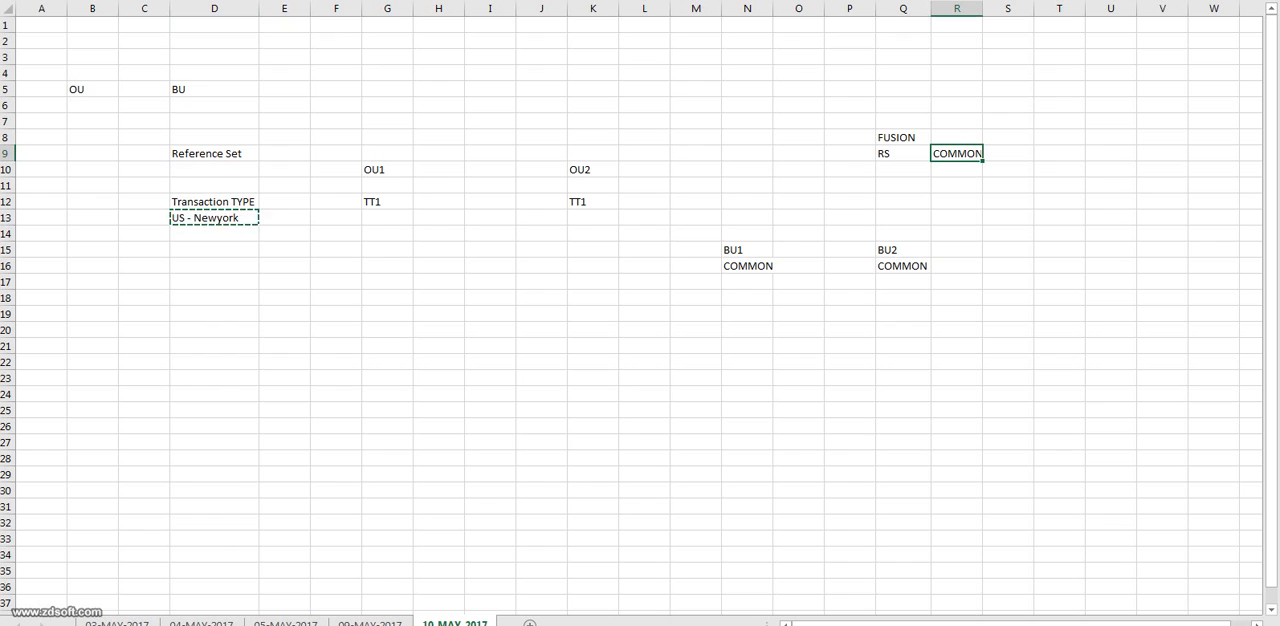
left_click(747, 250)
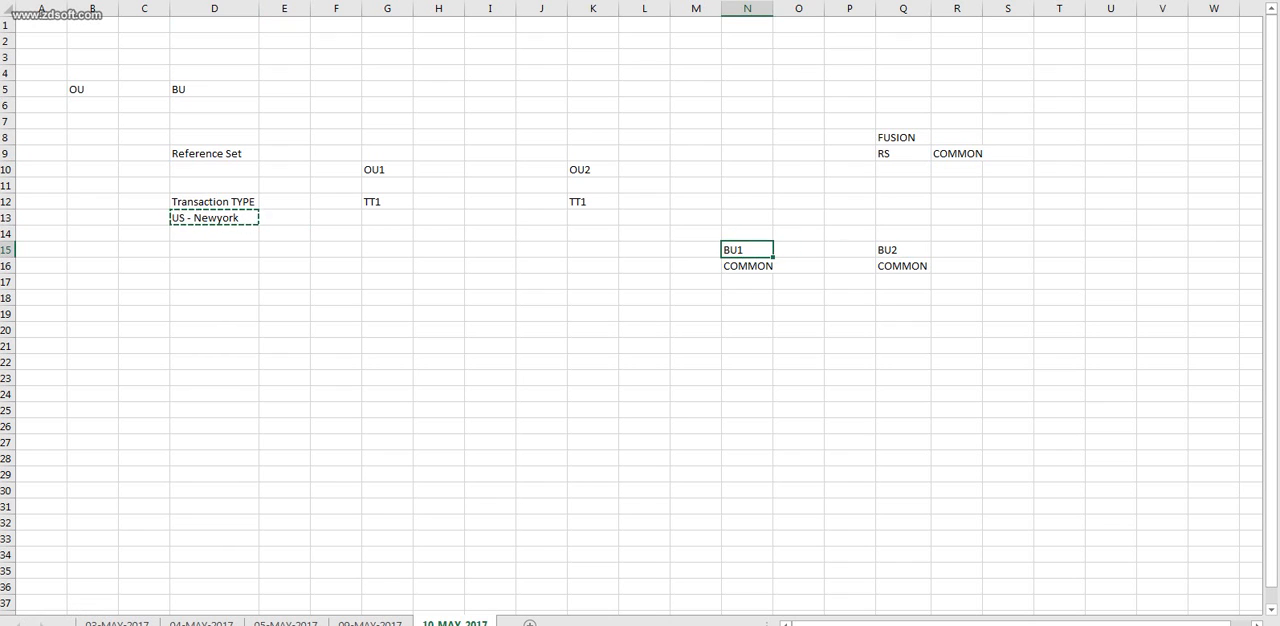
left_click(903, 250)
left_click(957, 154)
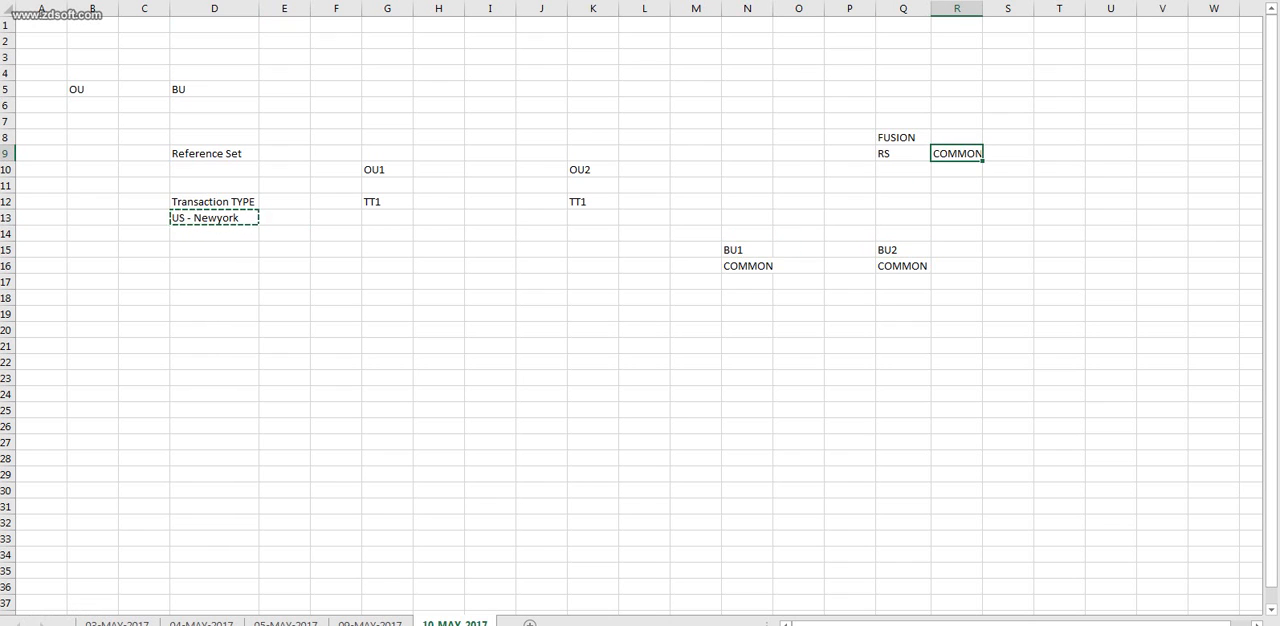
left_click(747, 250)
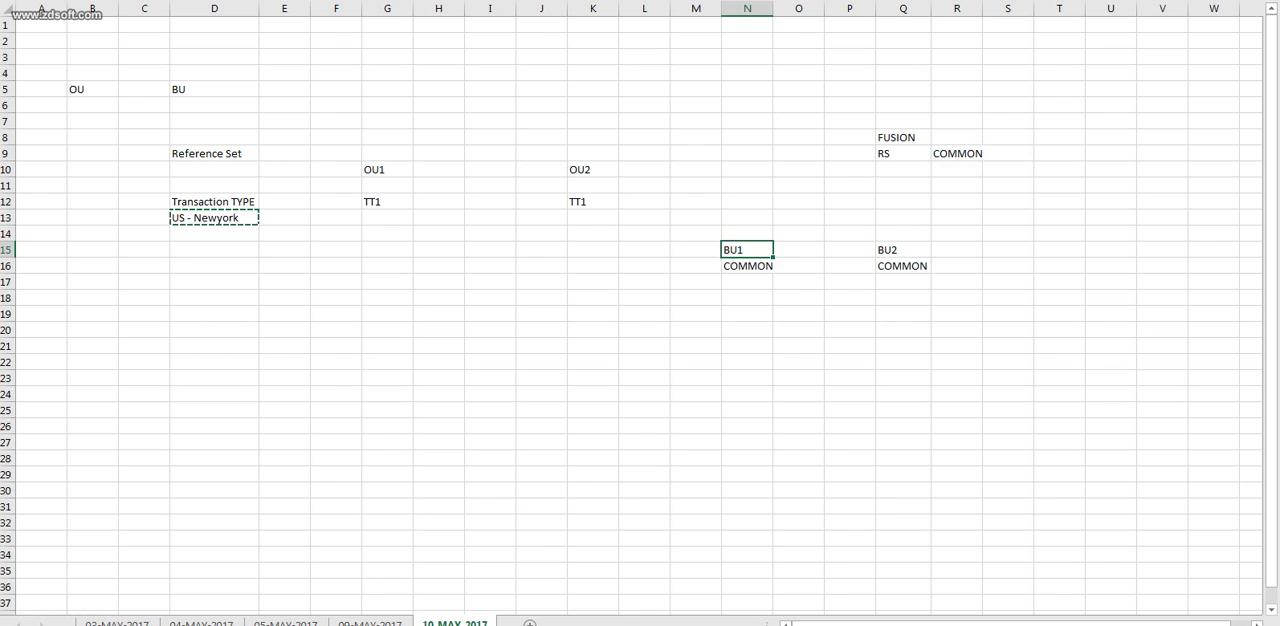
left_click(214, 218)
left_click(903, 250)
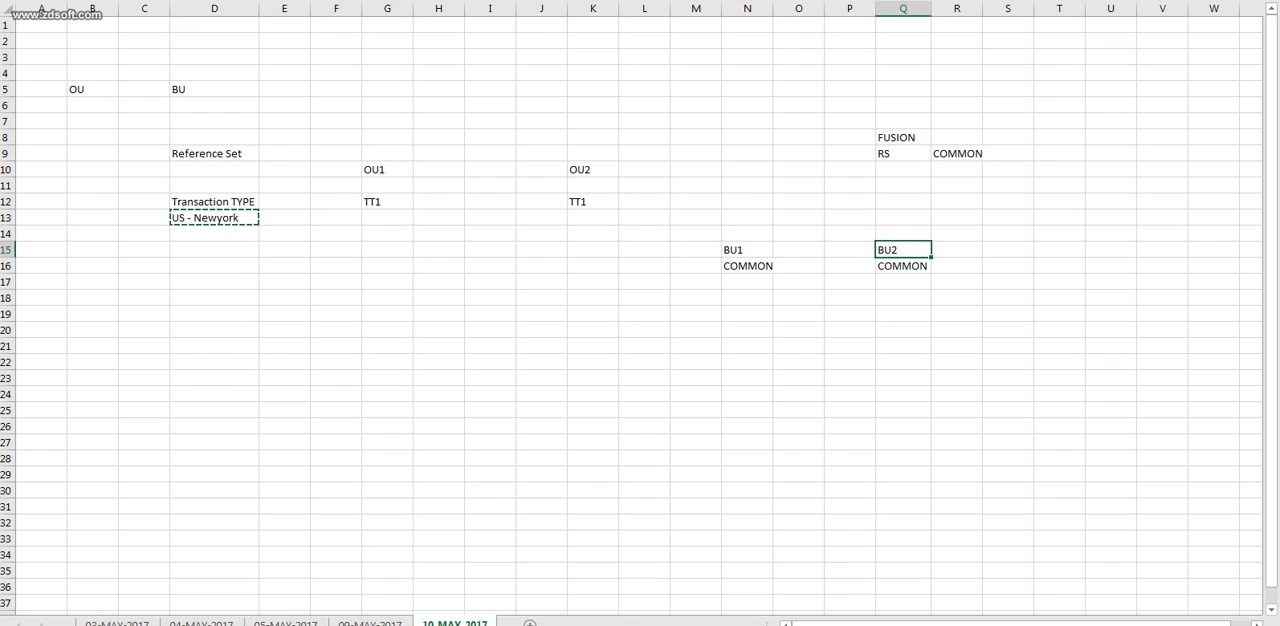
left_click(214, 218)
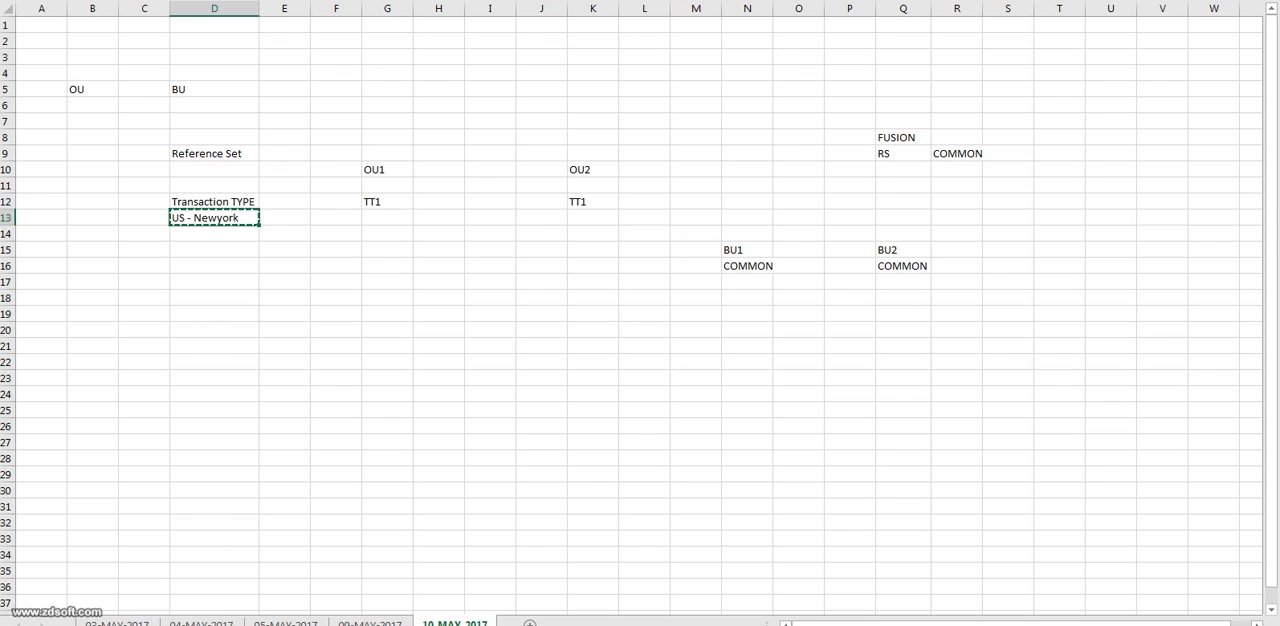
left_click(957, 154)
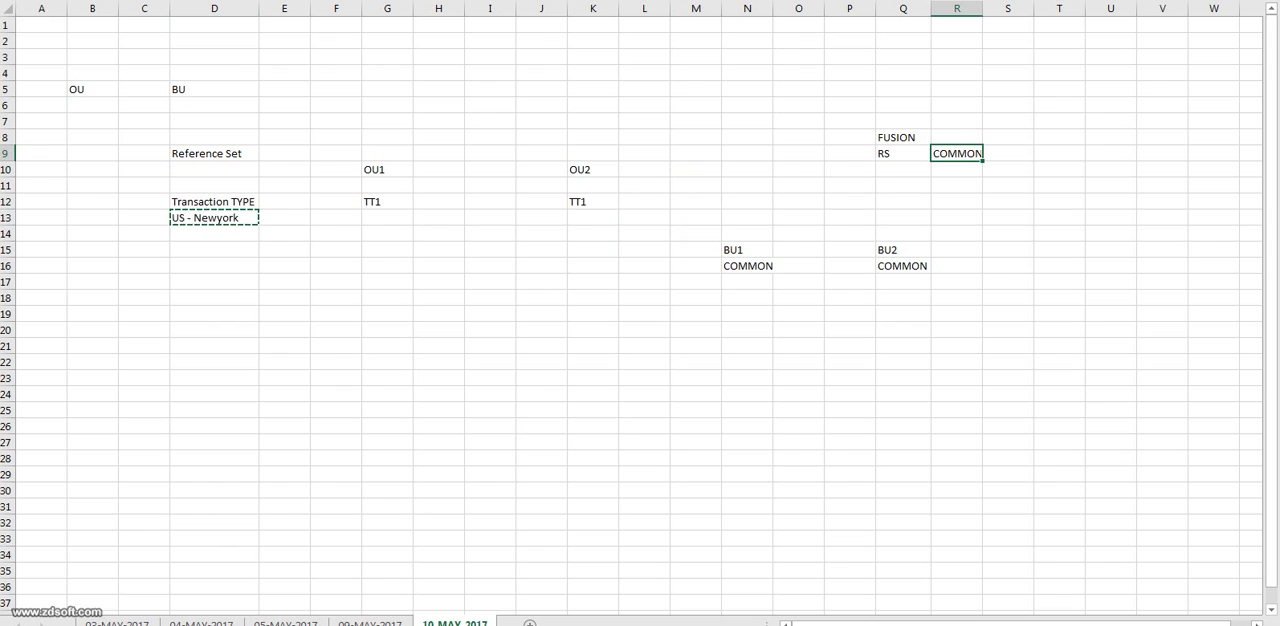
Examine the FUSION block in M6:S22 with BU1, BU2 and their COMMON entries, and auto-fit column R's width.
left_click_drag(696, 105, 1010, 346)
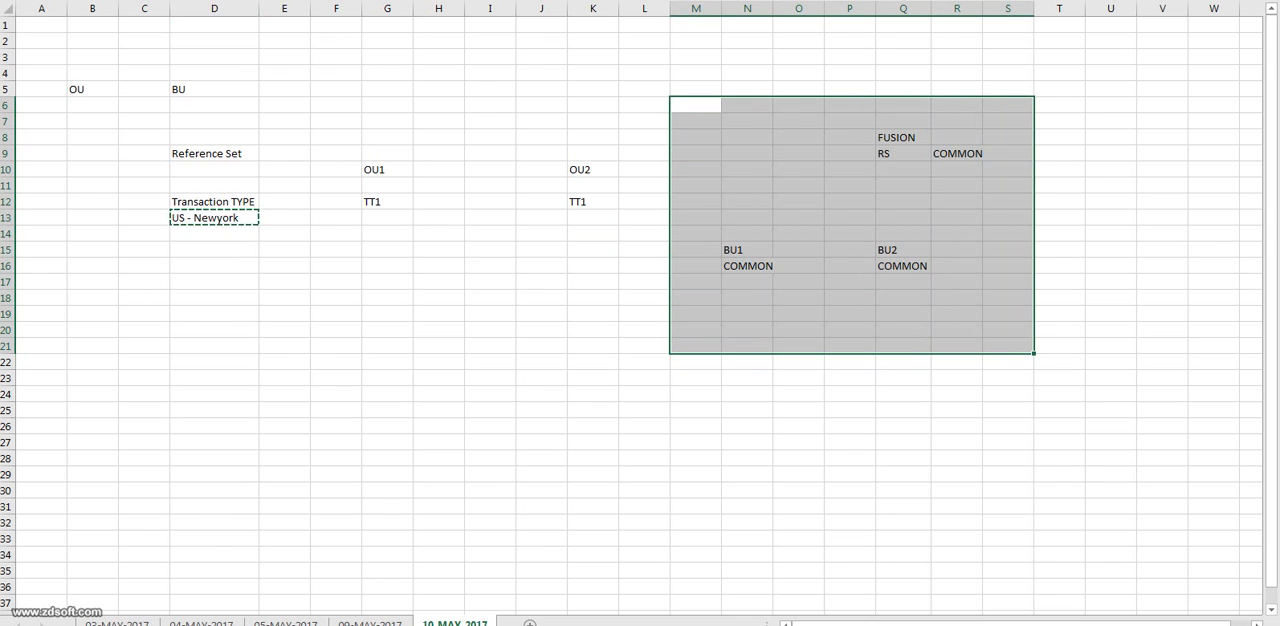
left_click(747, 250)
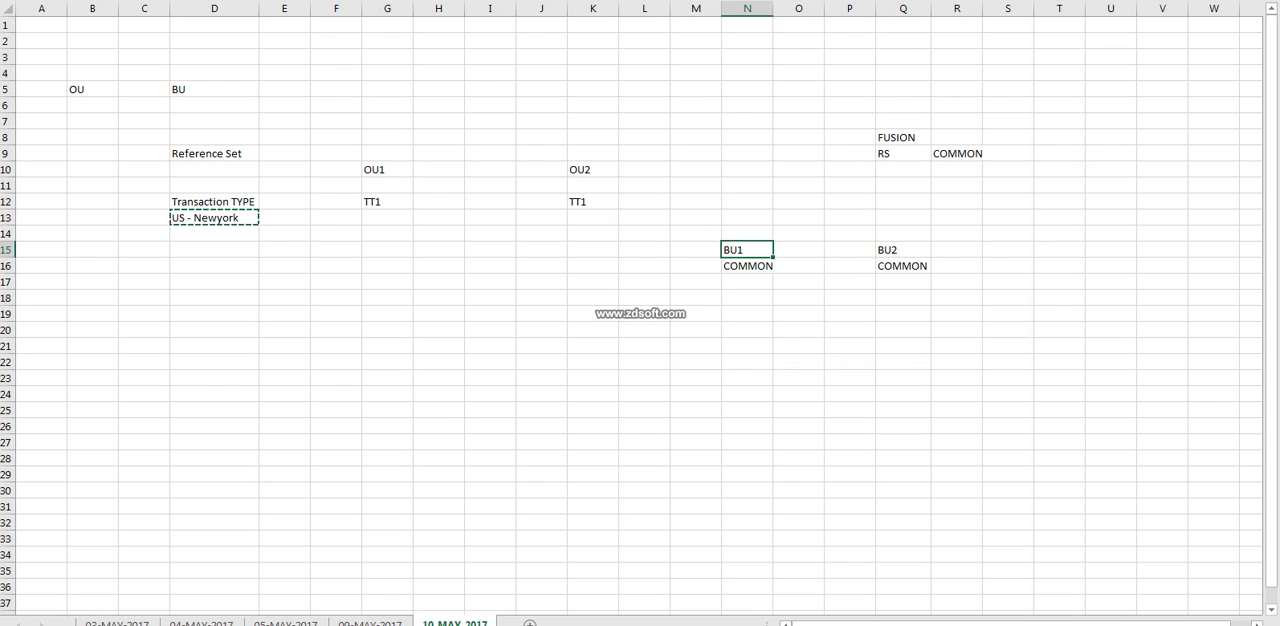
left_click(747, 266)
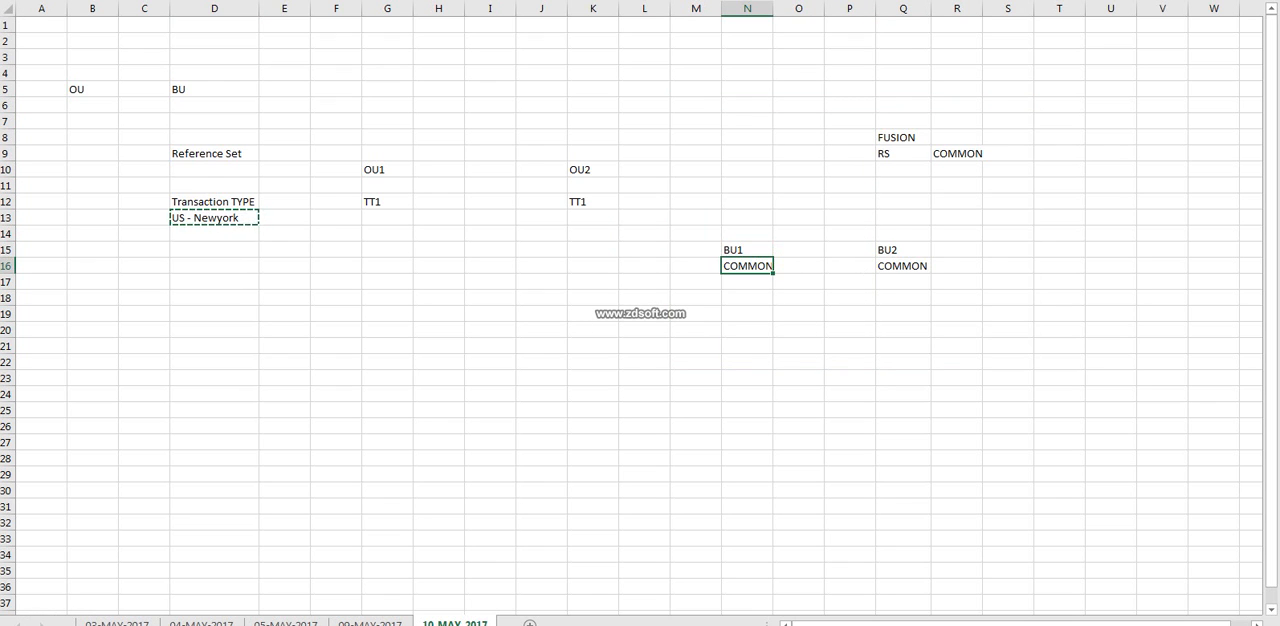
left_click_drag(695, 104, 1008, 362)
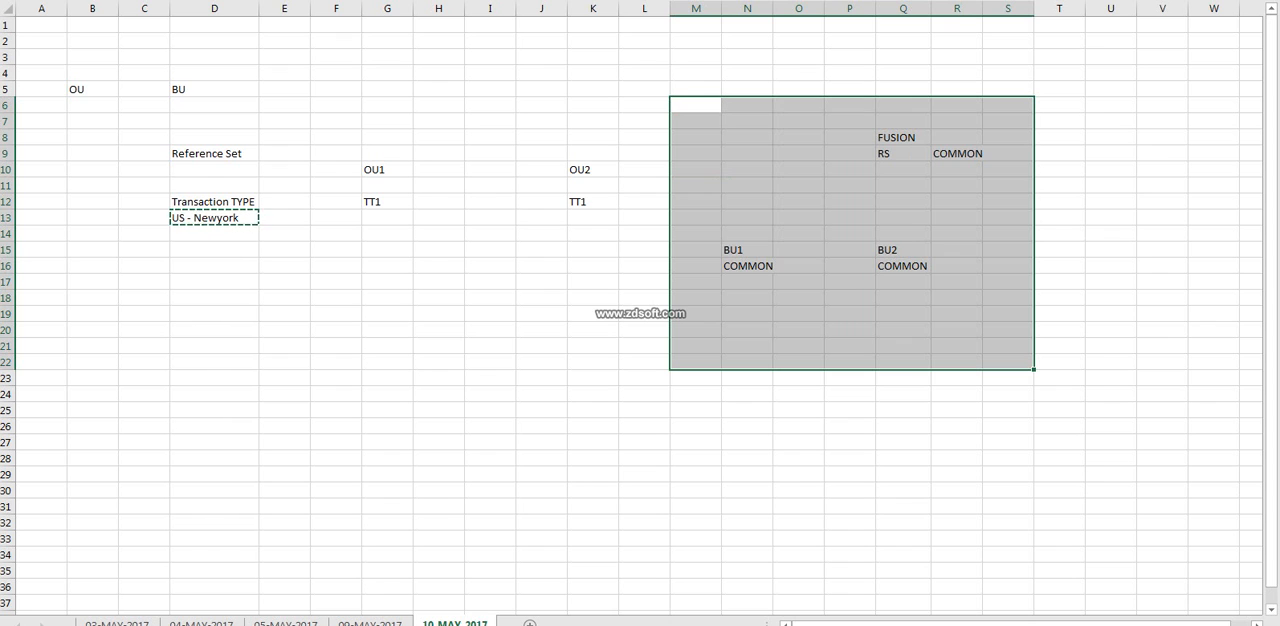
double_click(982, 8)
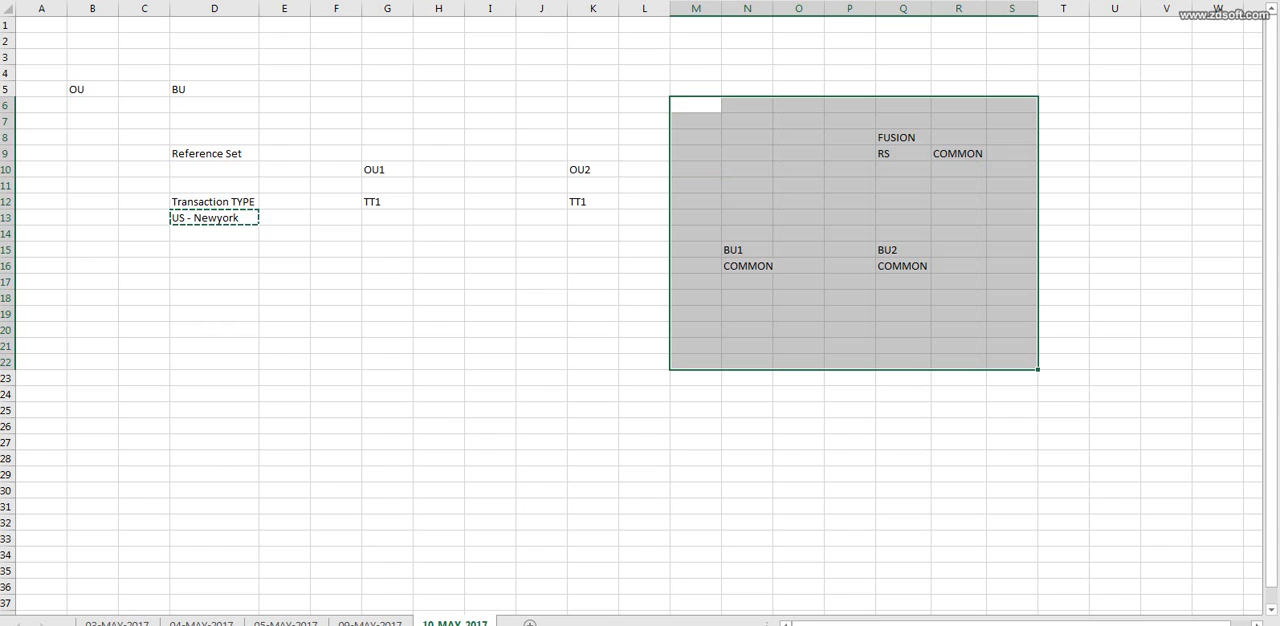
Enter the payment term Payment -- Immediate in D14 below the US - Newyork location.
left_click(214, 234)
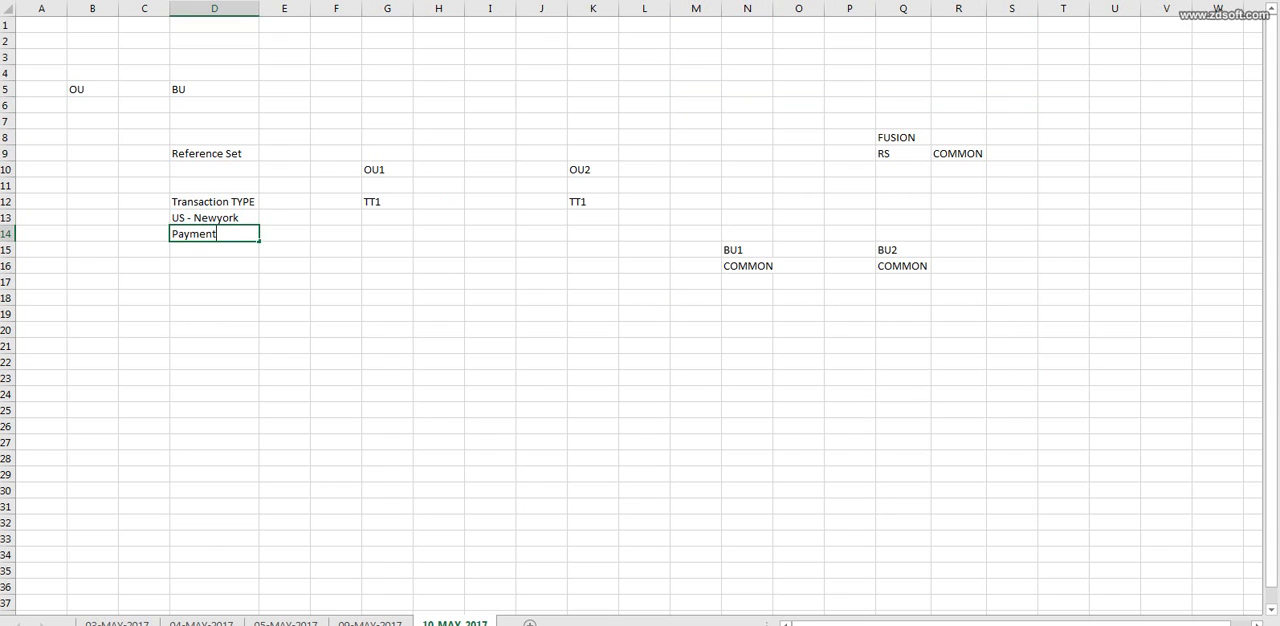
type("Payment -- Immediate")
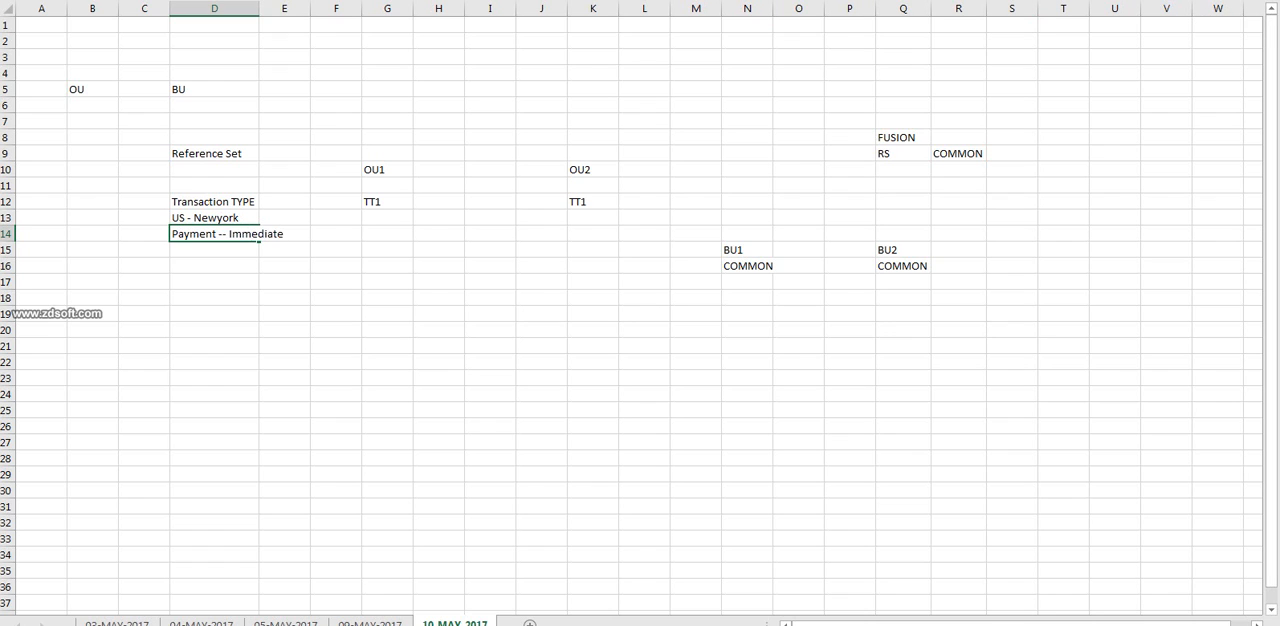
Examine how the COMMON reference set in R9 makes the payment term available to BU1 and BU2.
left_click(958, 154)
left_click(747, 250)
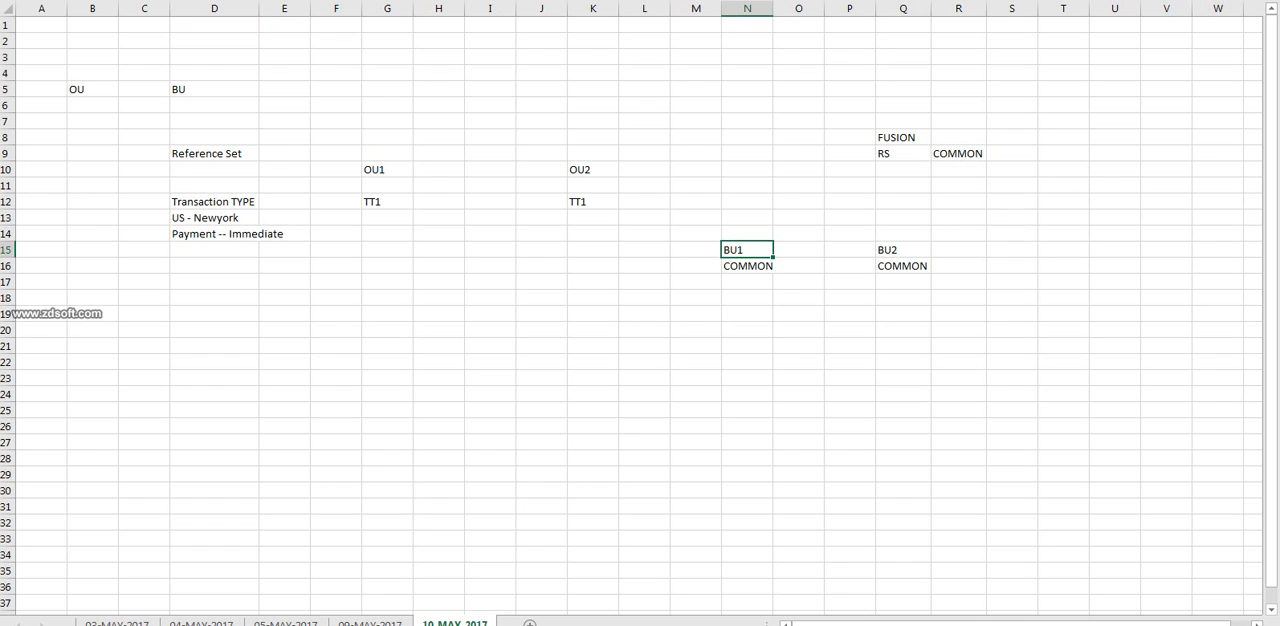
left_click(903, 250)
left_click(958, 154)
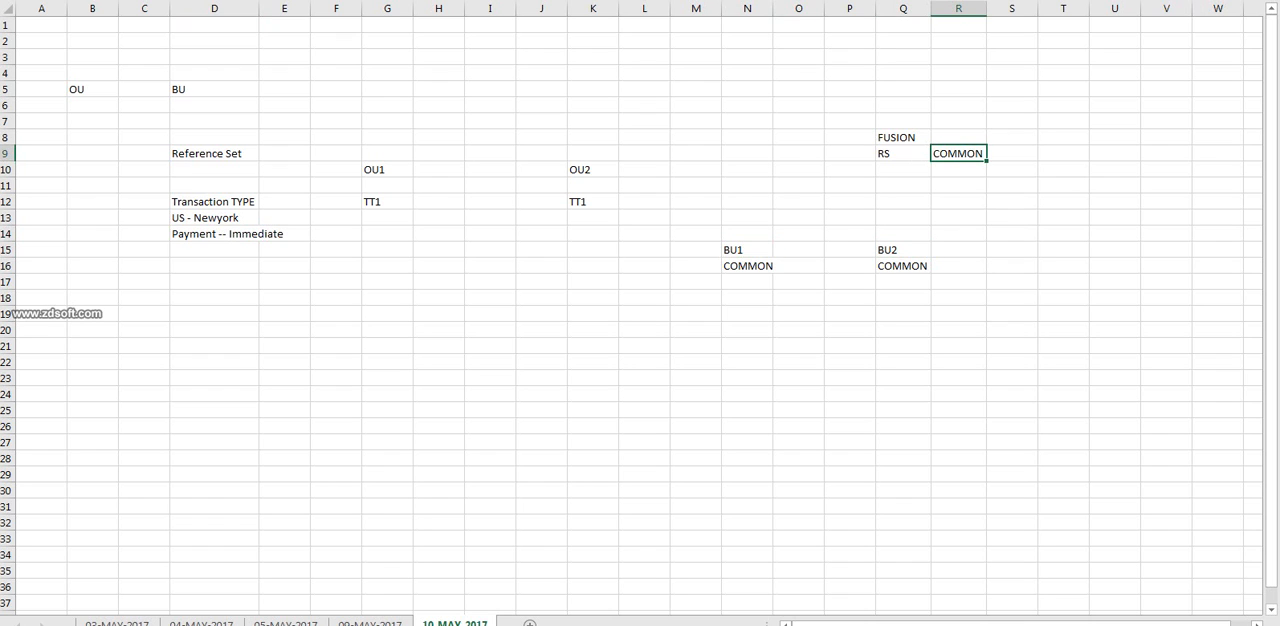
left_click_drag(644, 202, 958, 394)
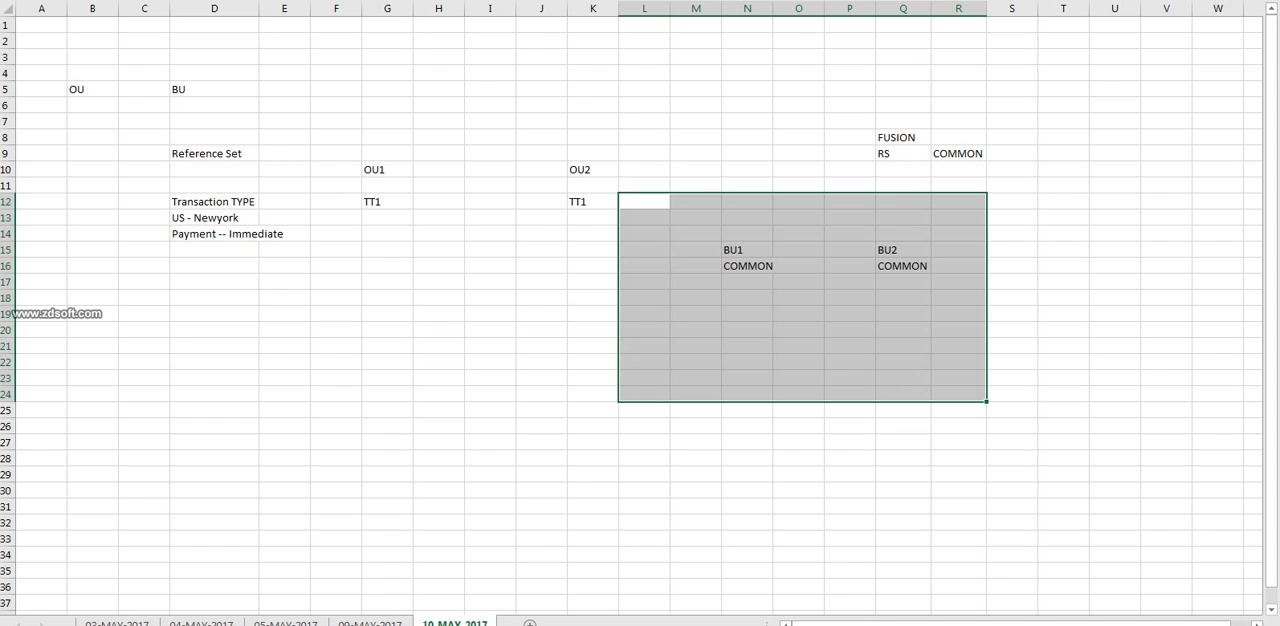
left_click_drag(695, 89, 1012, 362)
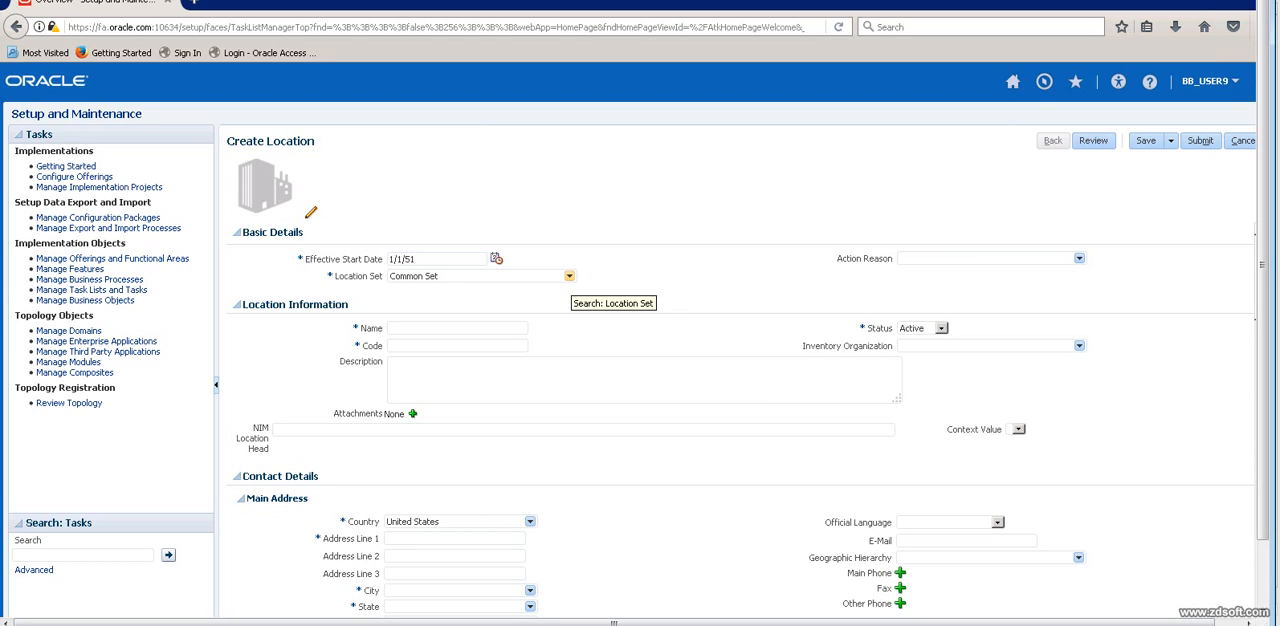
Switch to the Oracle Create Location page, keep Common Set as the location set, and enter the name B5_US_OU_LOC.
left_click(569, 275)
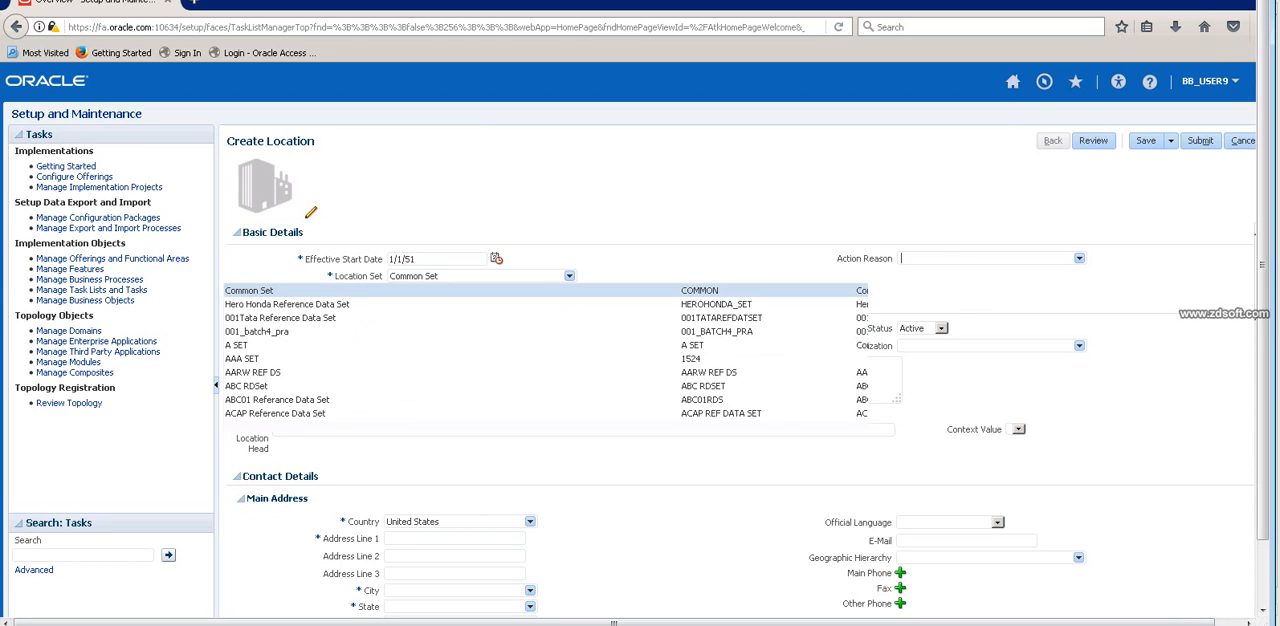
left_click(560, 290)
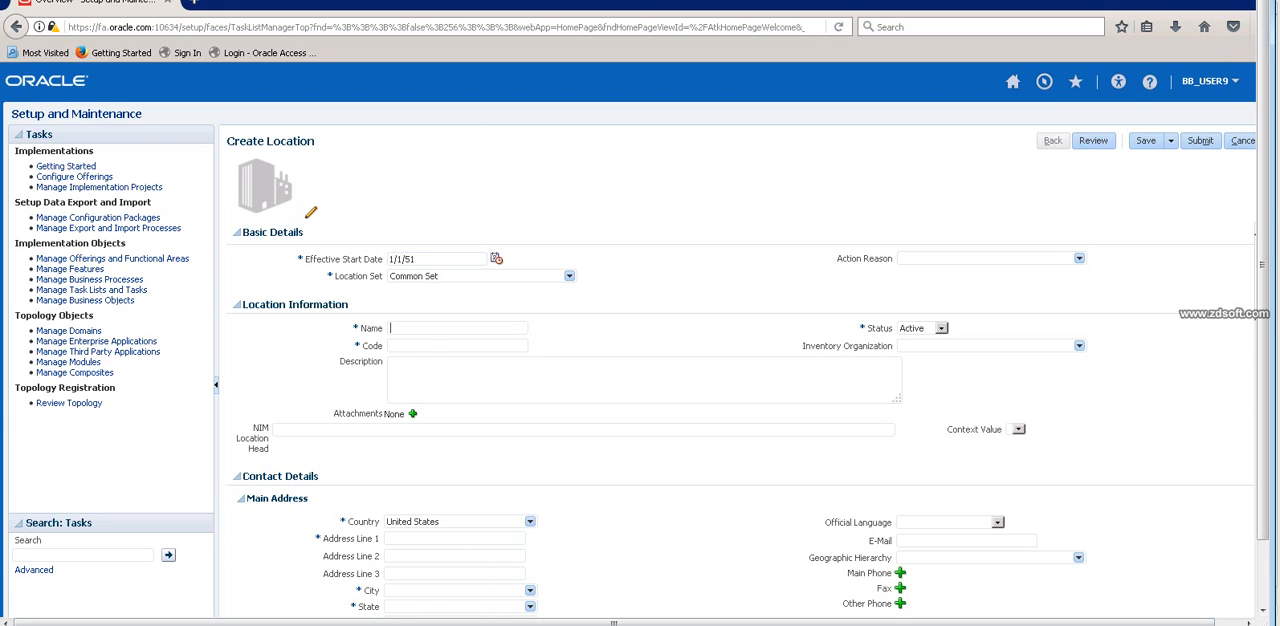
key("Down")
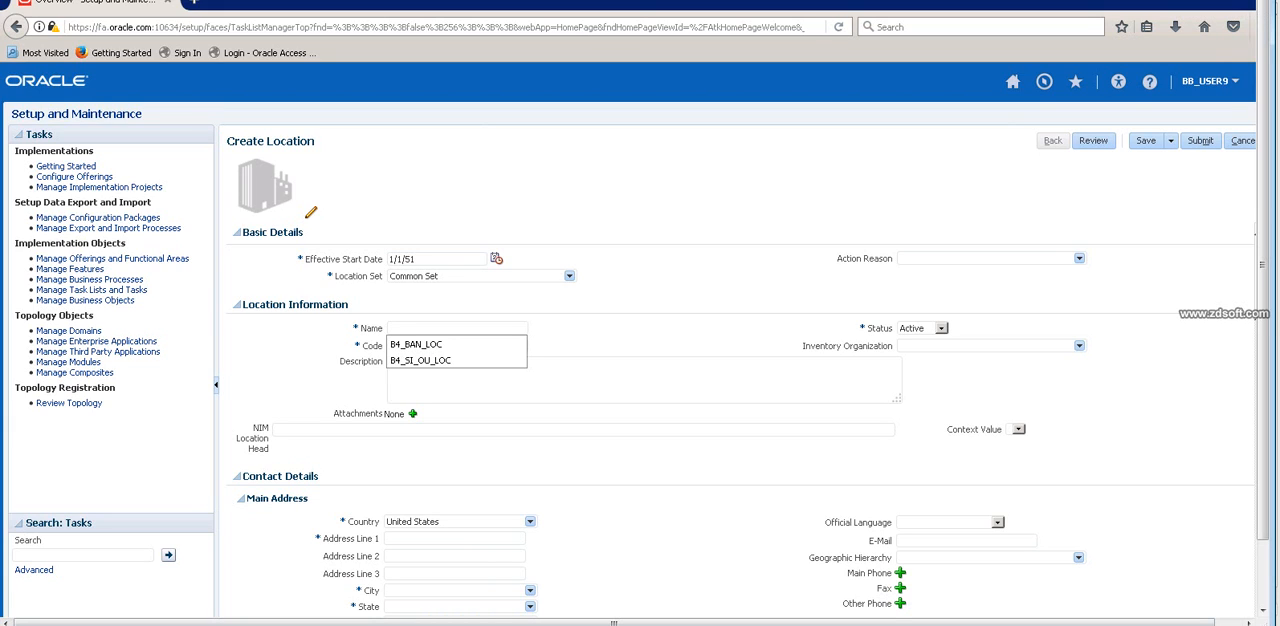
type("B5_")
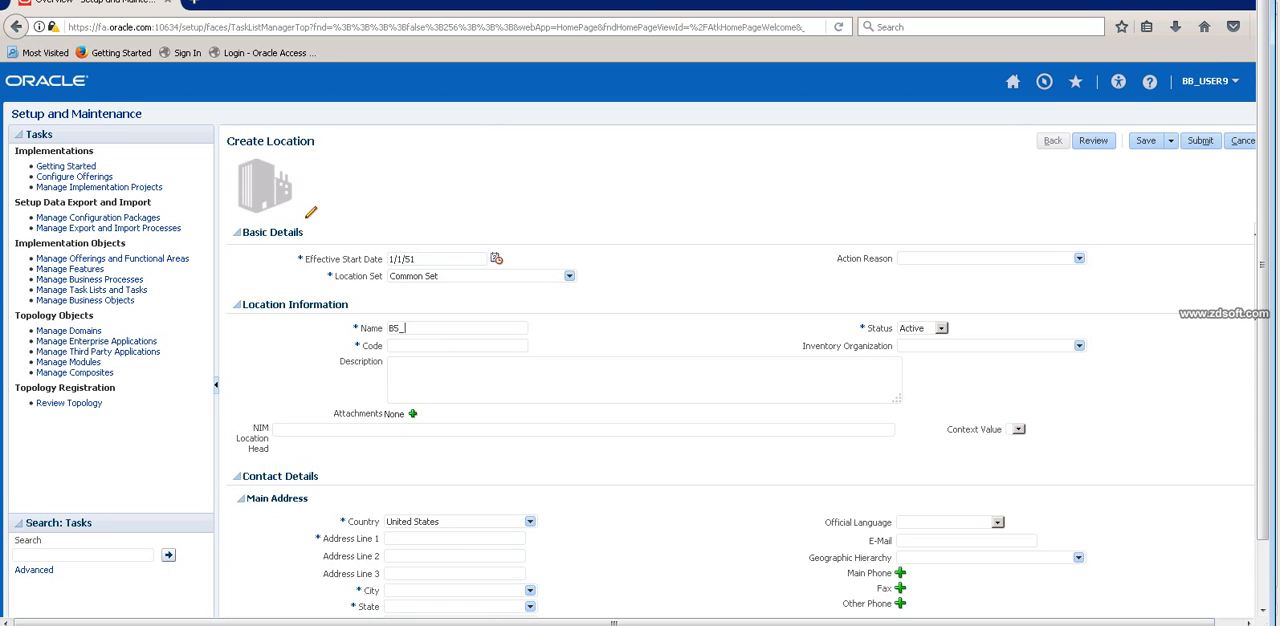
type("LOU")
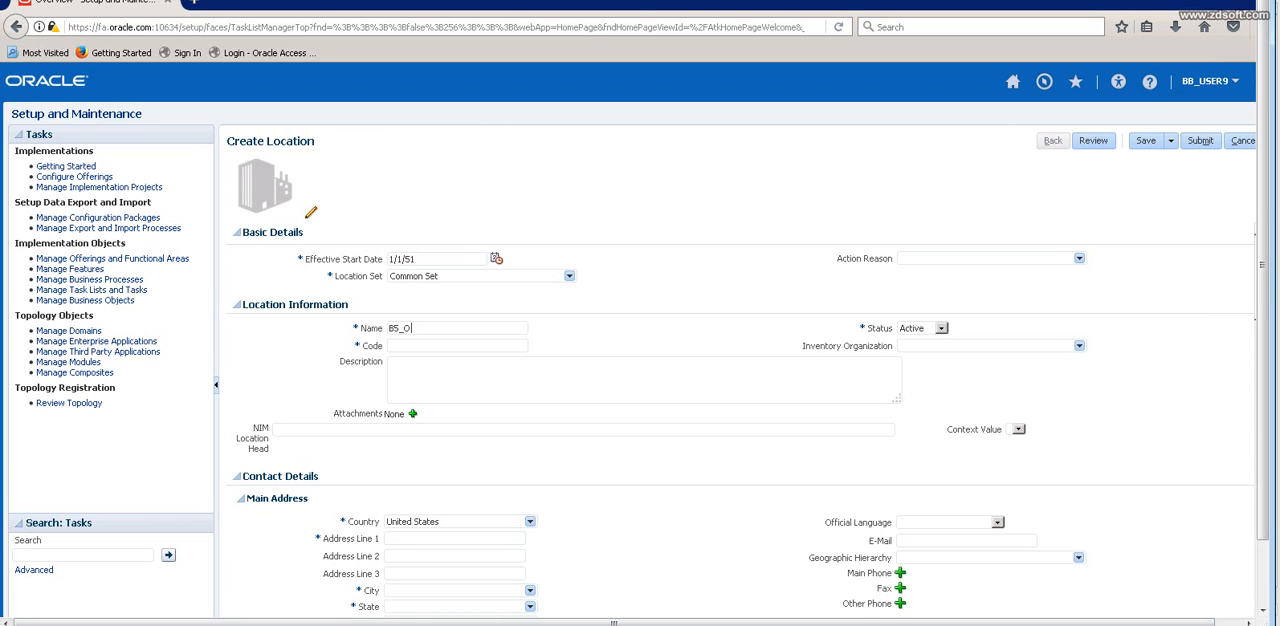
key("BackSpace")
key("BackSpace")
type("US_OU_LOC")
Copy the location name B5_US_OU_LOC into Code and Description, and review the remaining address and shipping fields.
key("shift+Left")
key("shift+Left")
key("shift+Left")
key("shift+Left")
key("shift+Left")
key("shift+Left")
key("shift+Left")
key("shift+Left")
key("shift+Left")
key("shift+Left")
key("shift+Left")
key("shift+Left")
key("ctrl+c")
key("Tab")
key("ctrl+v")
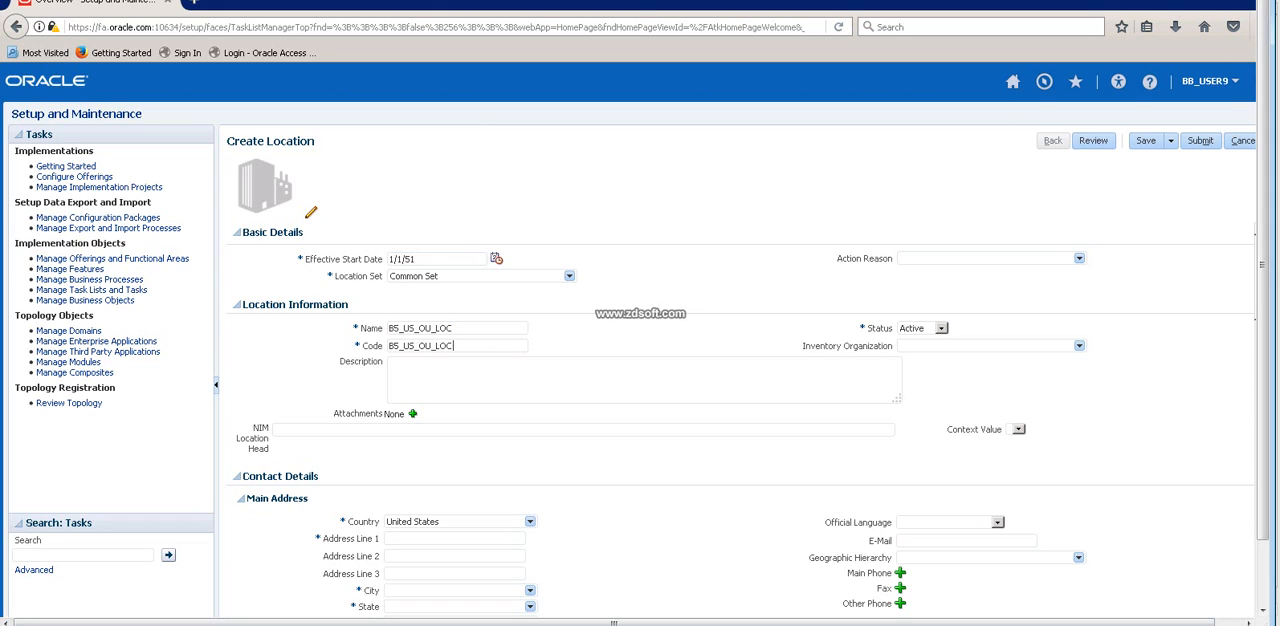
key("Tab")
key("ctrl+v")
scroll(740, 420, "down", 2)
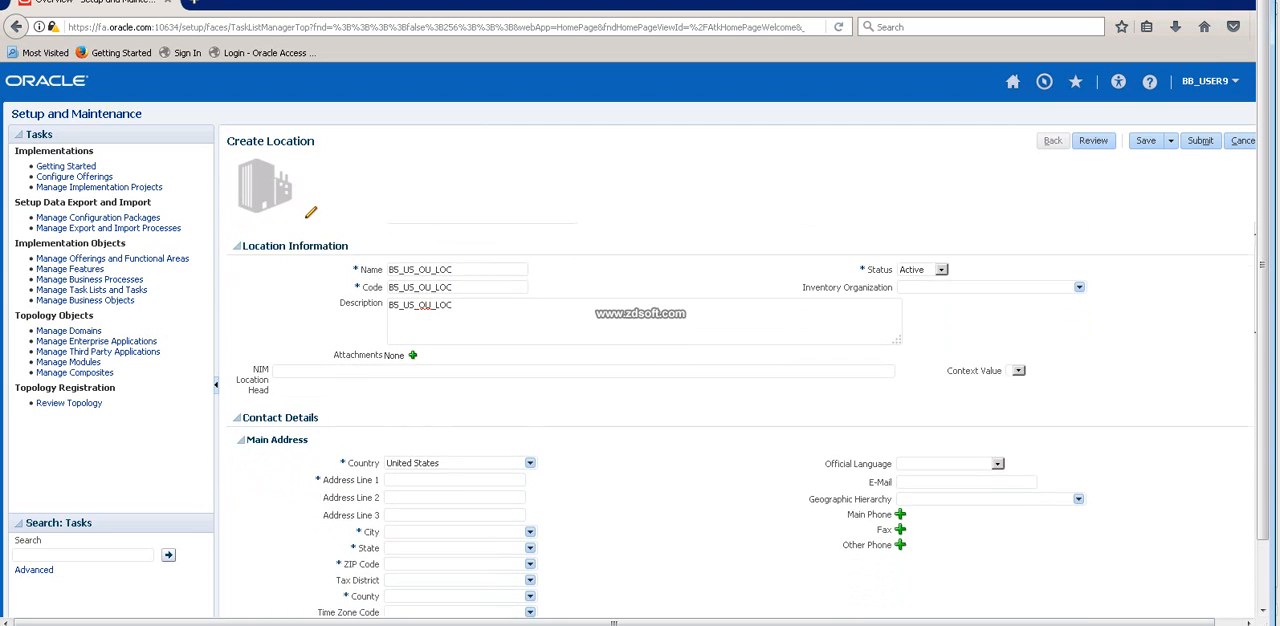
scroll(740, 420, "down", 5)
scroll(740, 420, "up", 3)
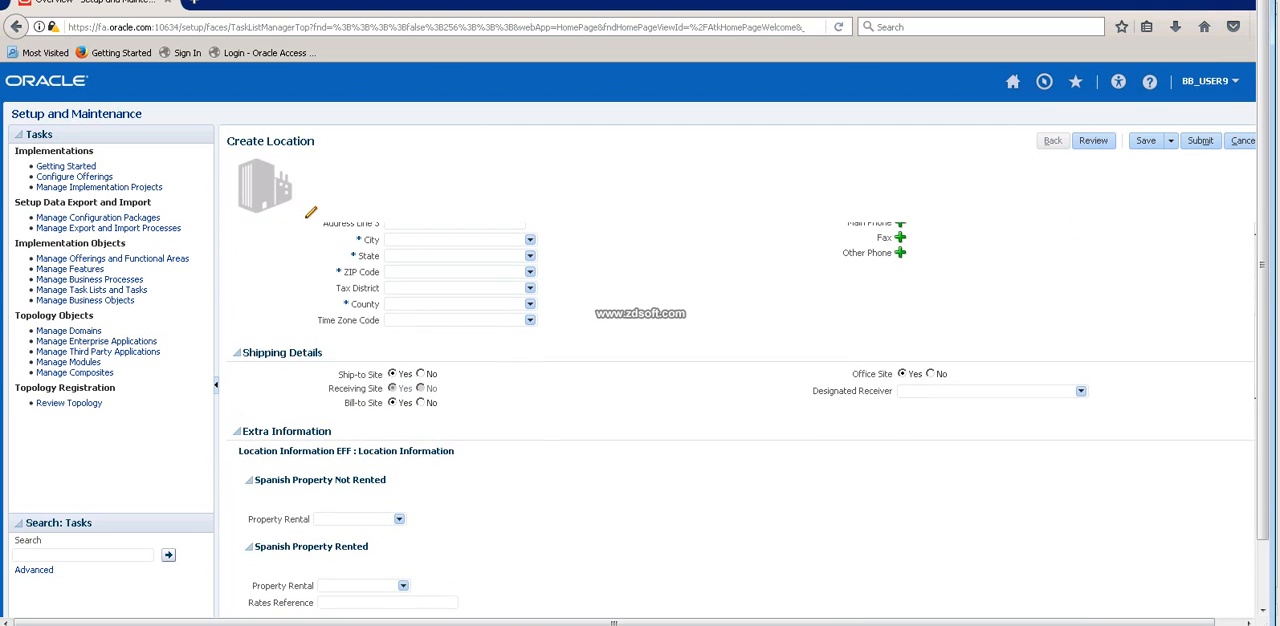
scroll(740, 420, "up", 1)
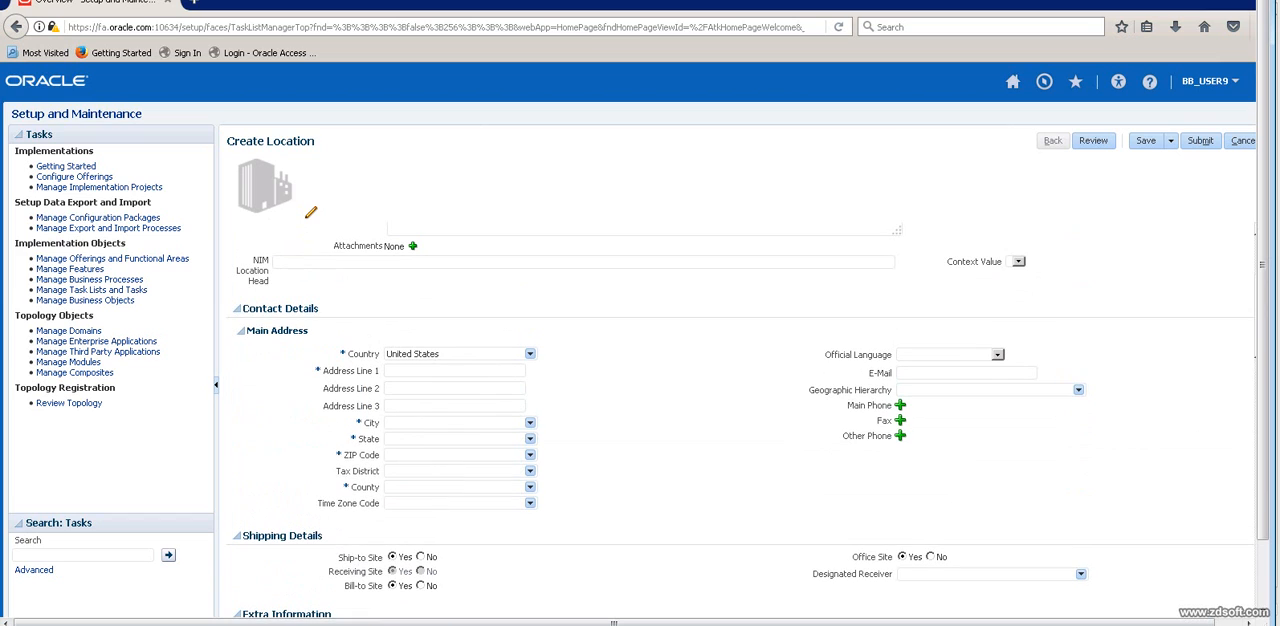
scroll(740, 420, "up", 3)
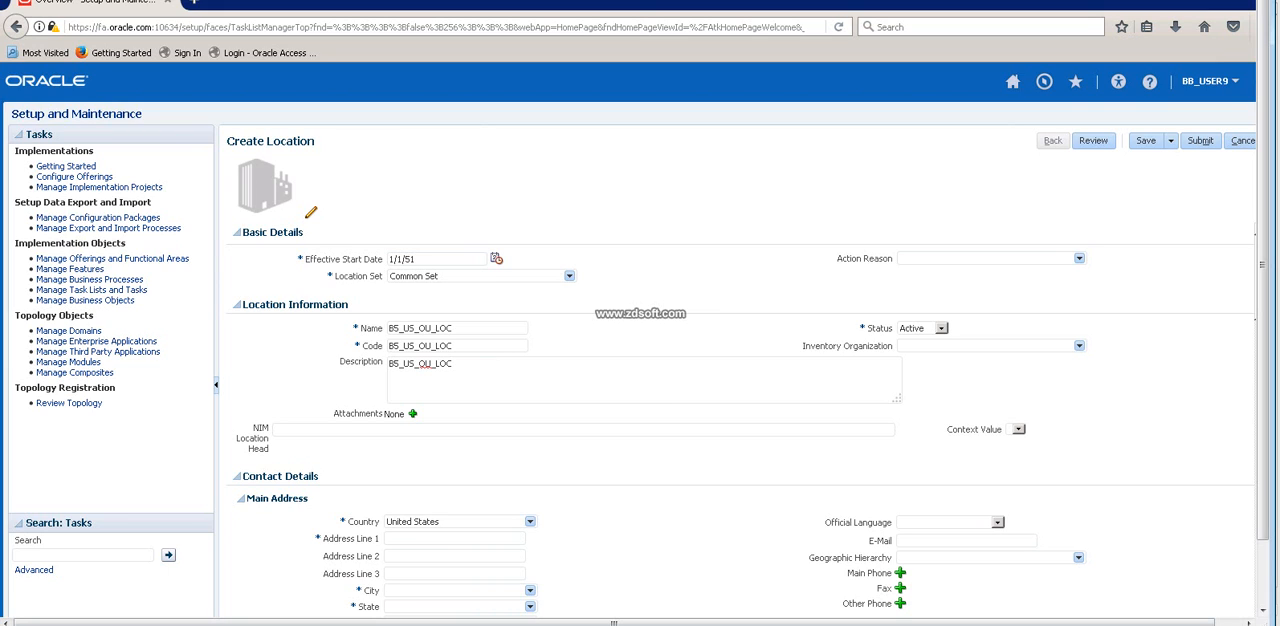
Switch to the Excel sheet, enter OM Super User US in D23, and copy it into D24.
key("alt+Tab")
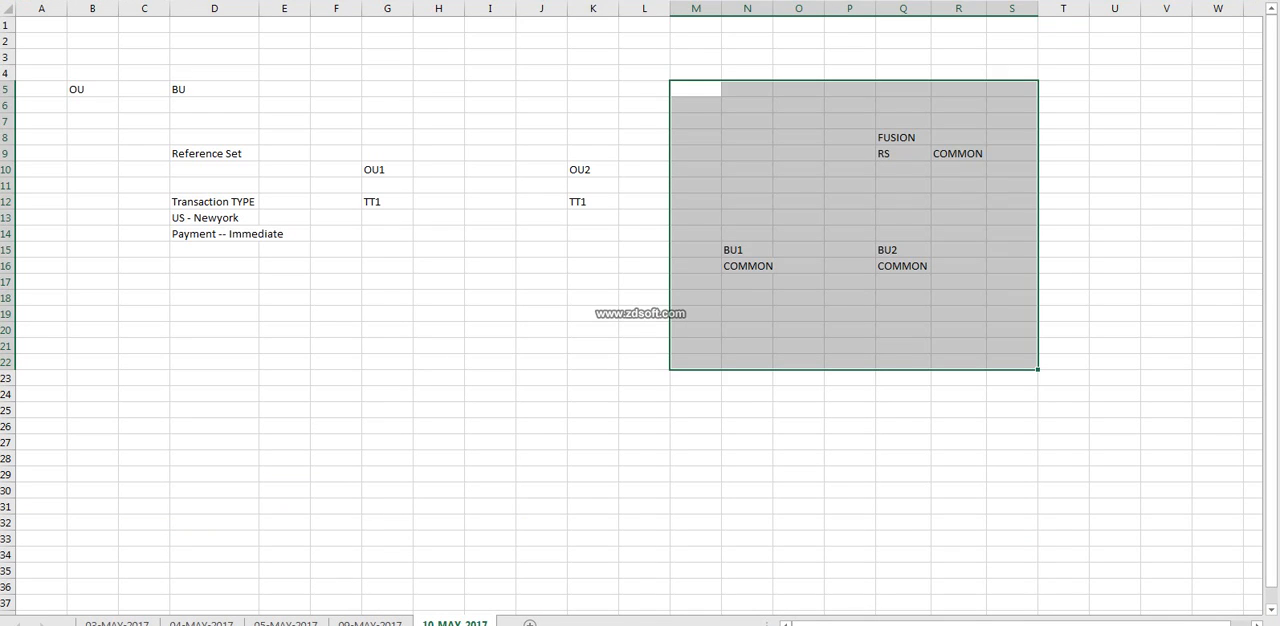
left_click(214, 378)
type("OM Super")
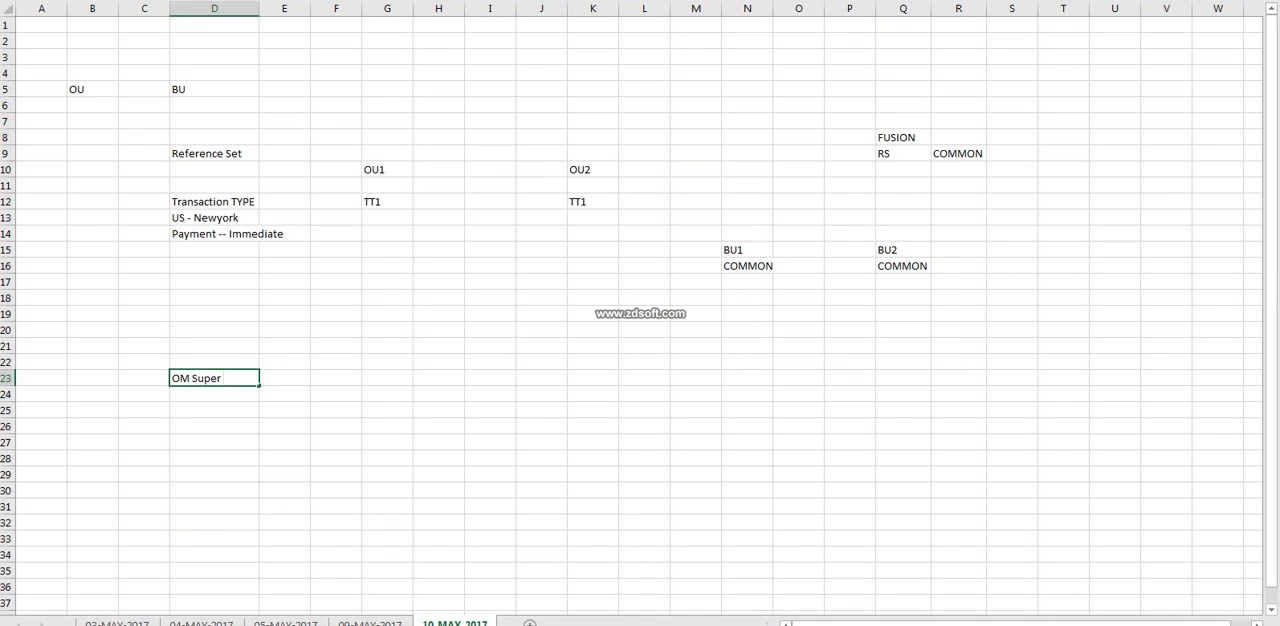
type(" User US")
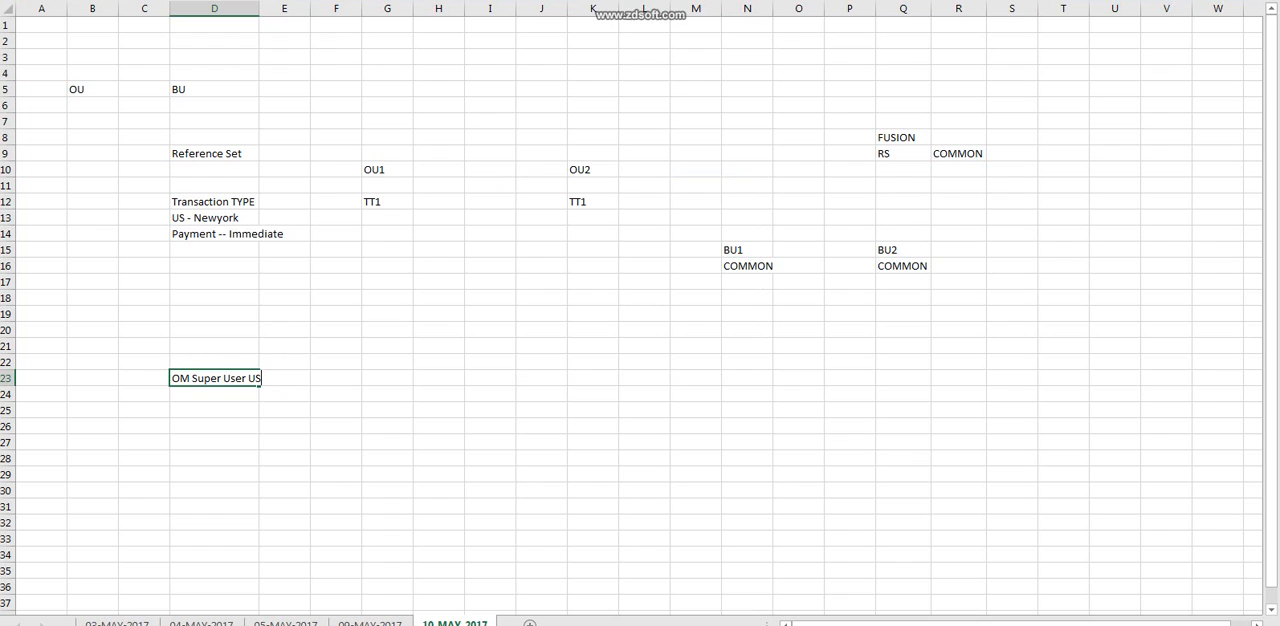
key("Left")
key("Right")
key("ctrl+c")
key("Down")
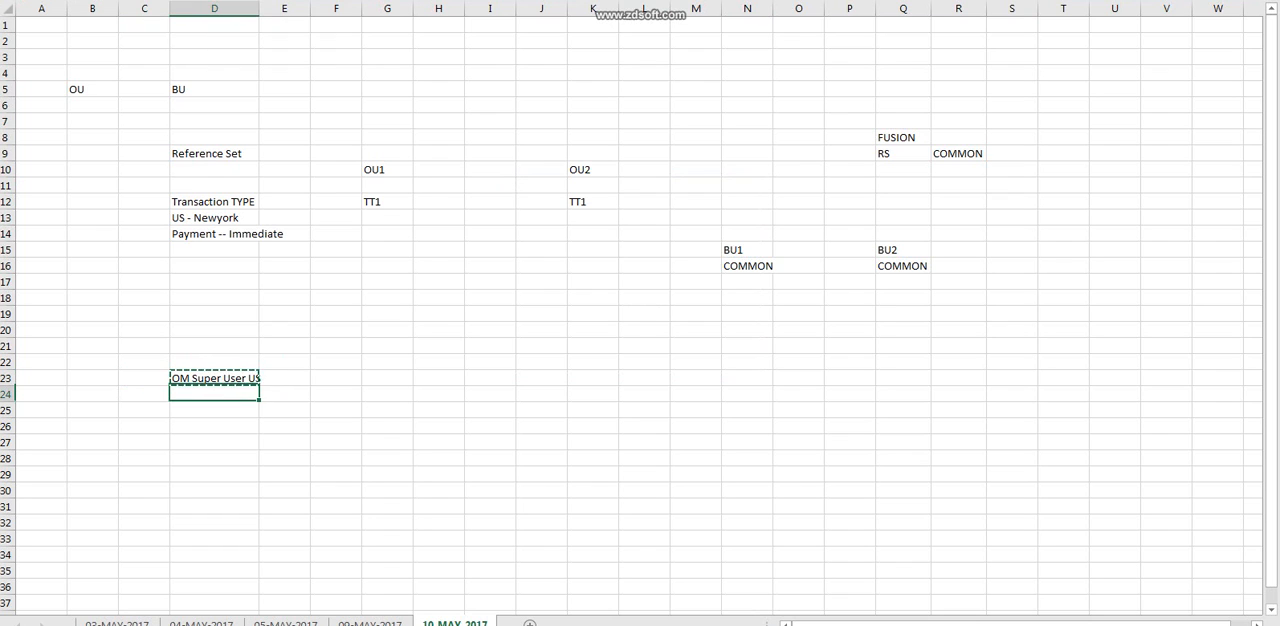
key("ctrl+v")
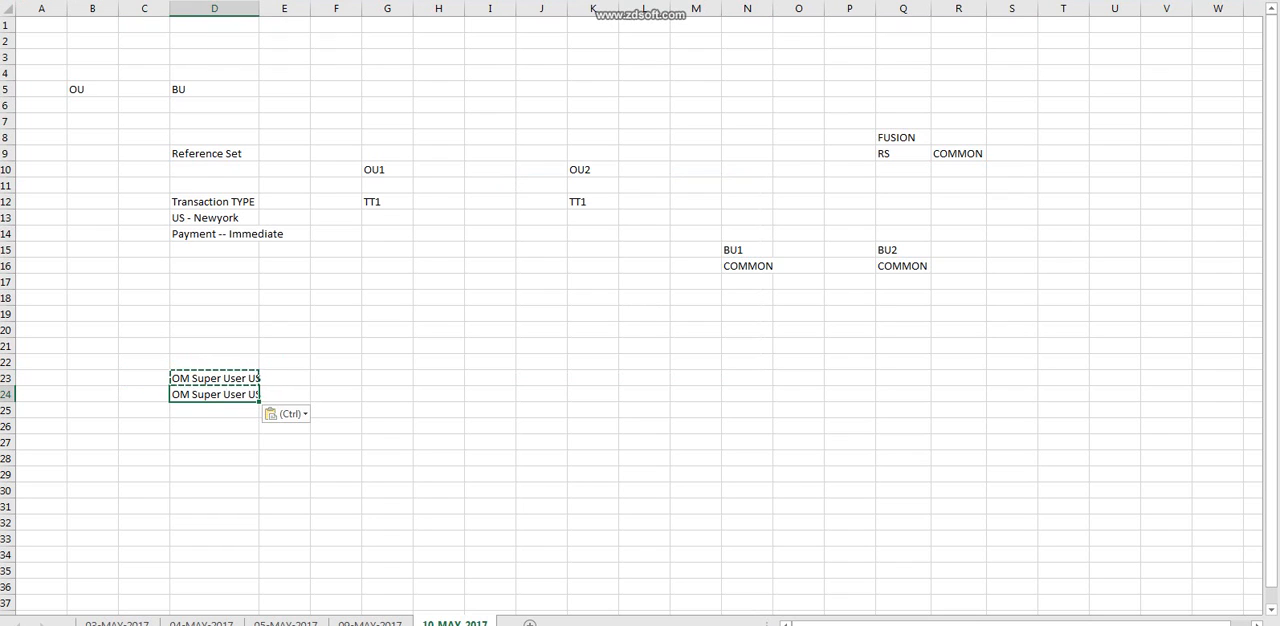
Examine how the OM Super User US entries and the setups in D12:D14 relate to TT1, the COMMON reference set, BU1 and BU2.
left_click(387, 202)
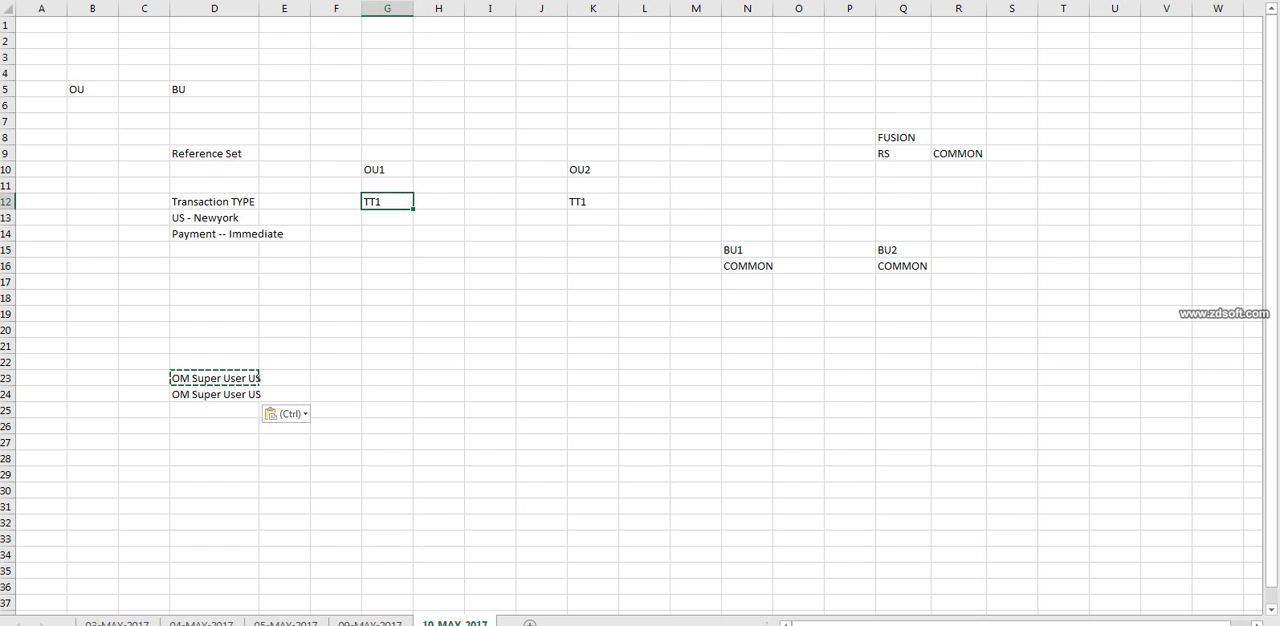
left_click(284, 378)
left_click(284, 394)
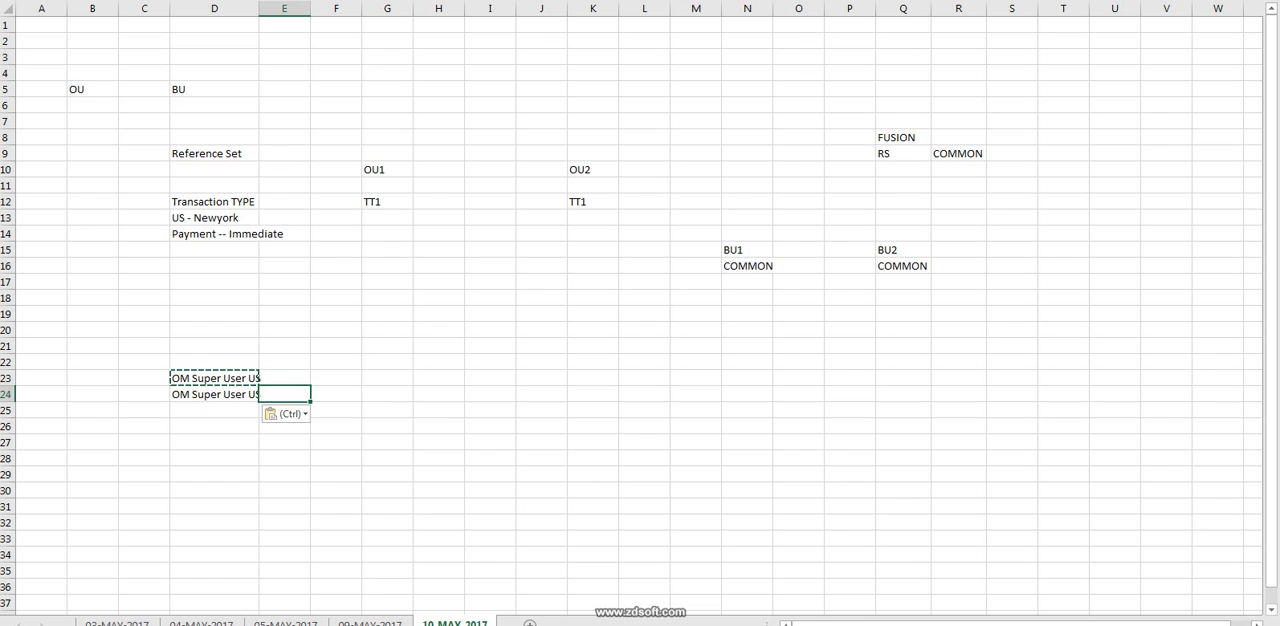
left_click_drag(144, 186, 285, 314)
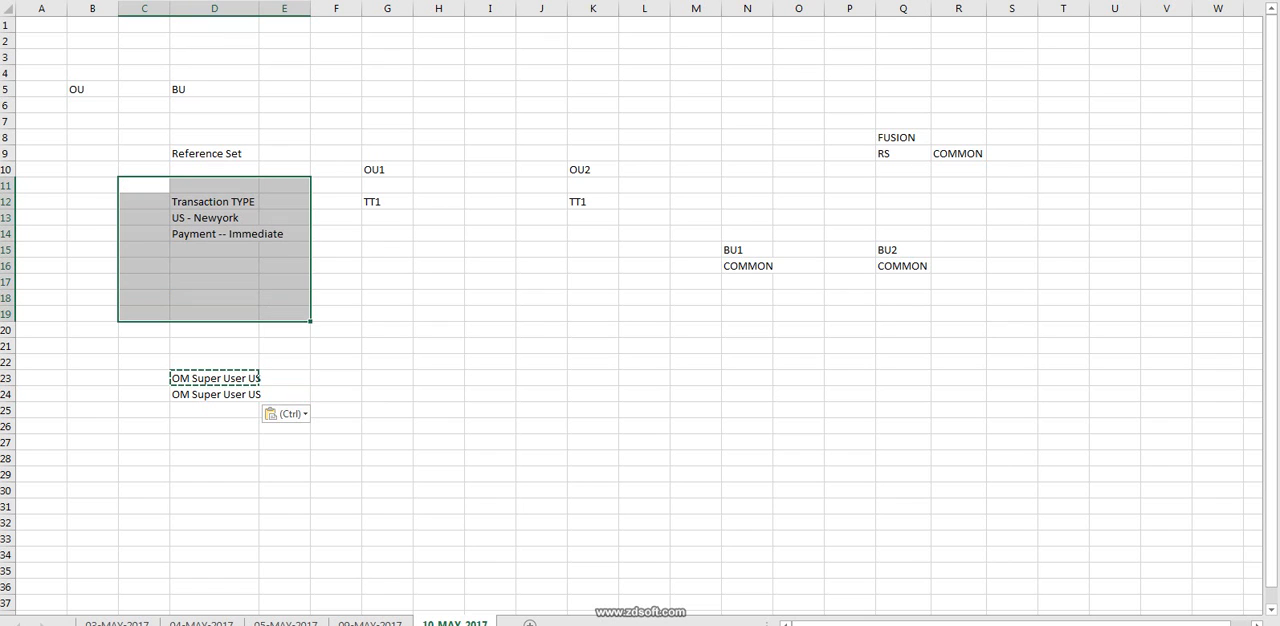
left_click(285, 218)
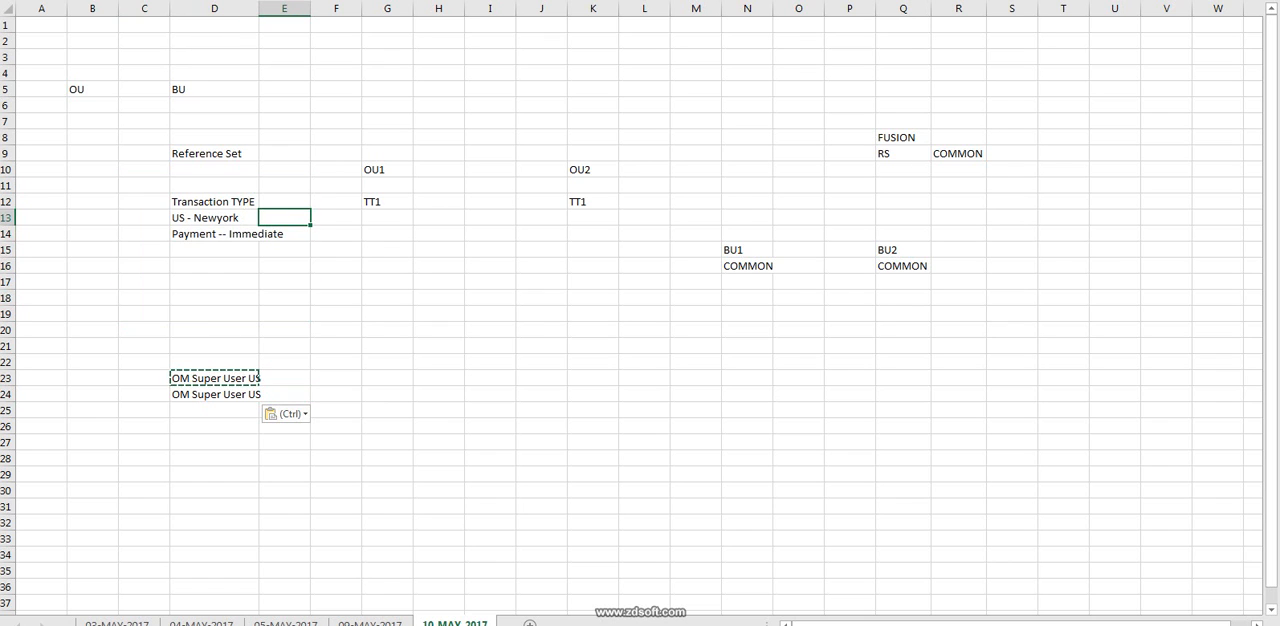
left_click(958, 154)
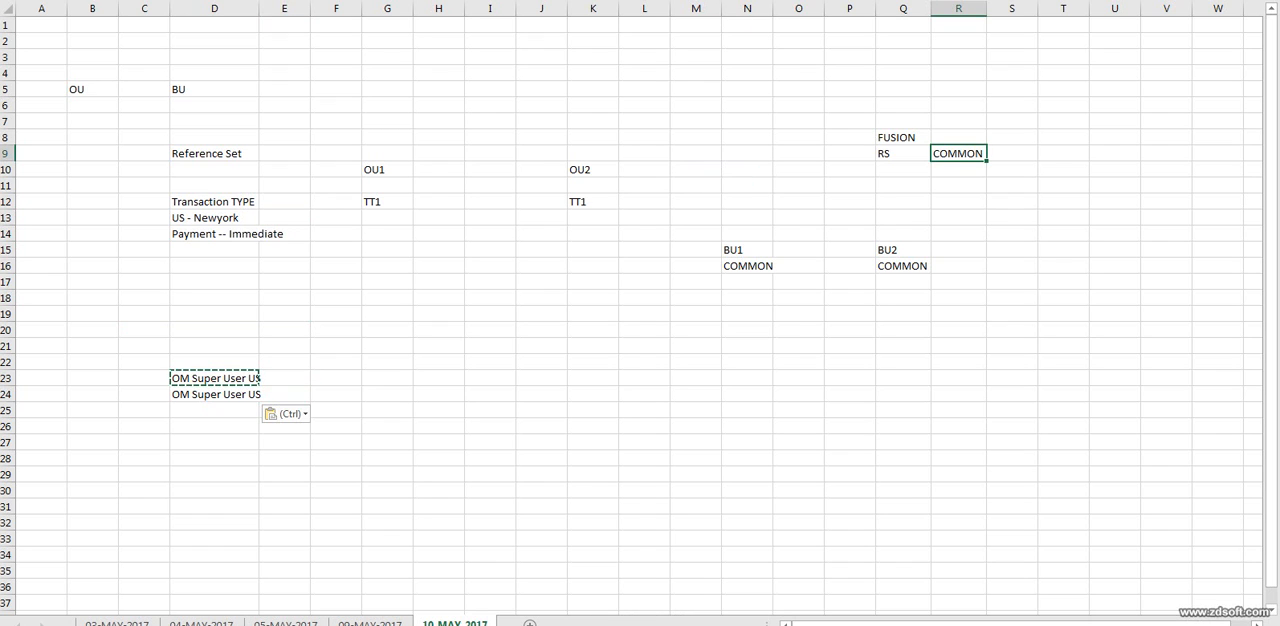
left_click_drag(696, 186, 958, 395)
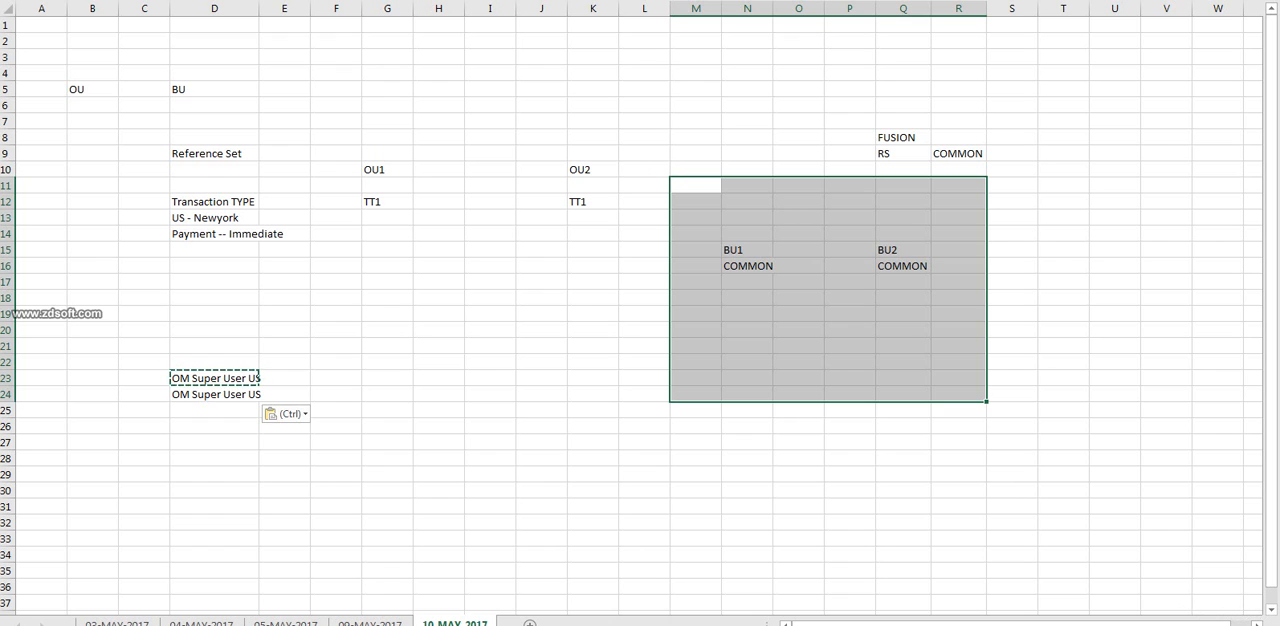
left_click(214, 202)
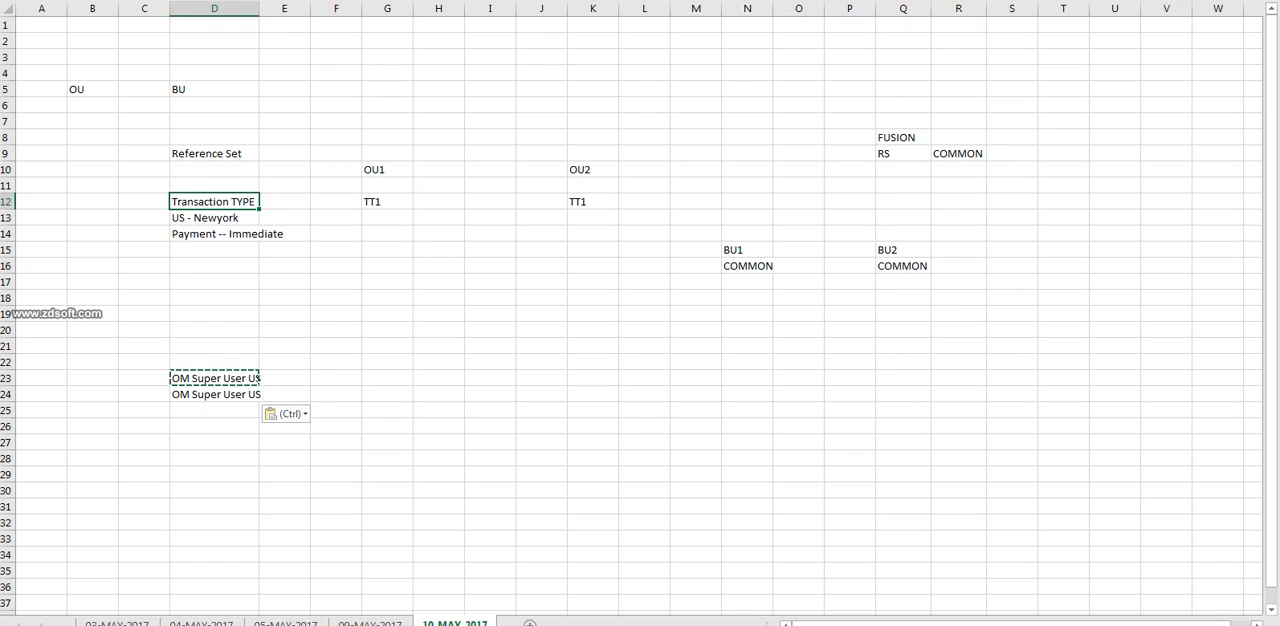
left_click(214, 218)
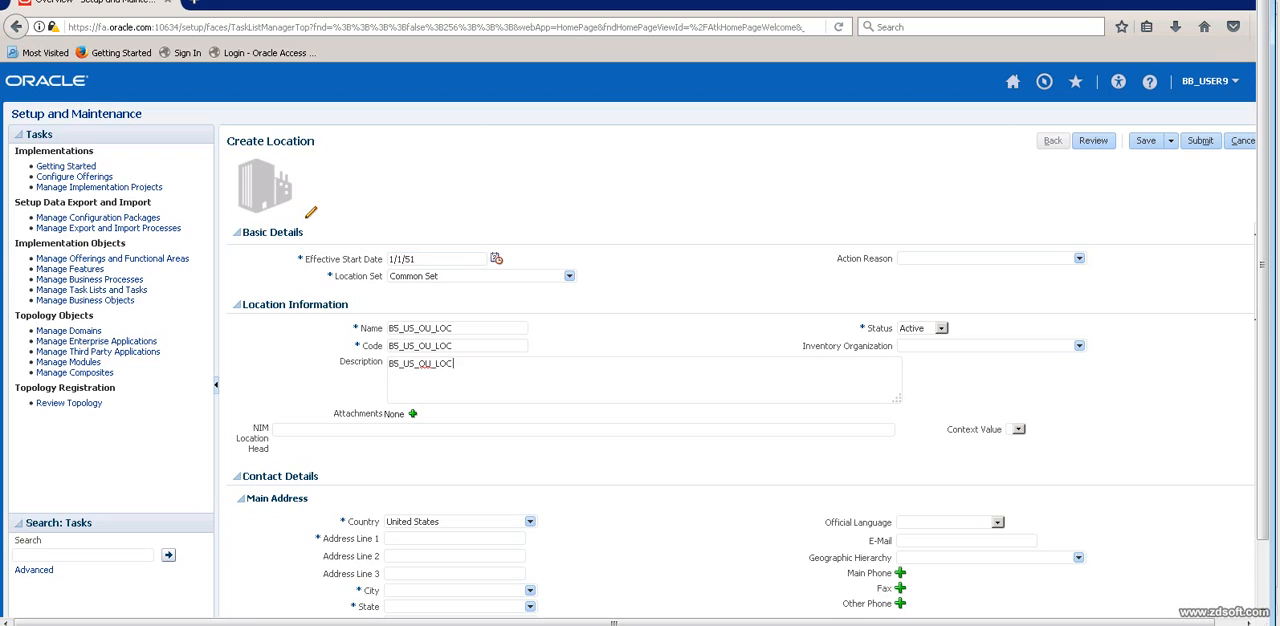
left_click_drag(456, 328, 387, 328)
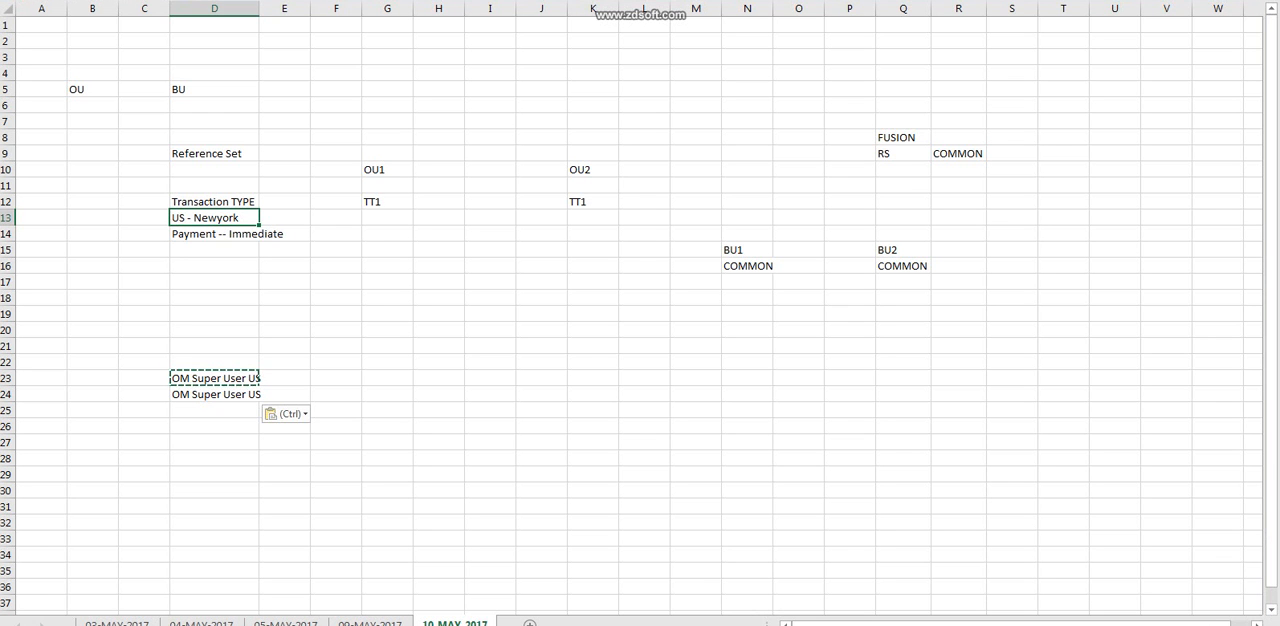
Examine how BU1 and BU2 both use the COMMON reference set, and highlight the business unit block M12:S22.
left_click(747, 250)
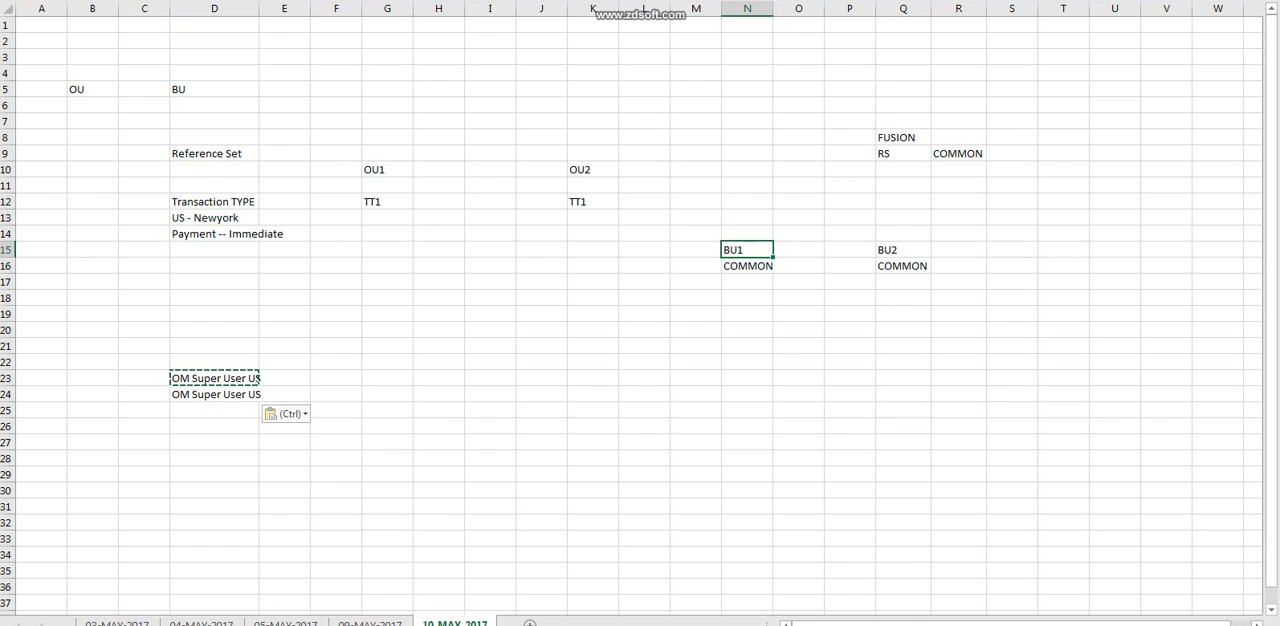
left_click(958, 154)
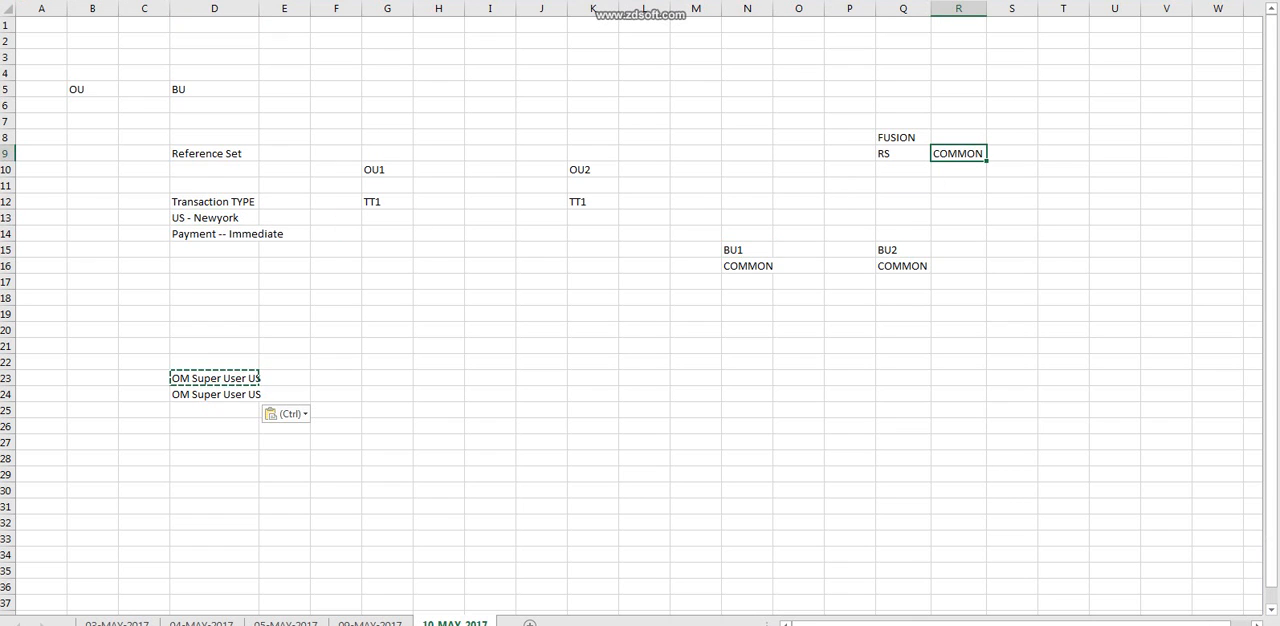
left_click(747, 250)
left_click(903, 250)
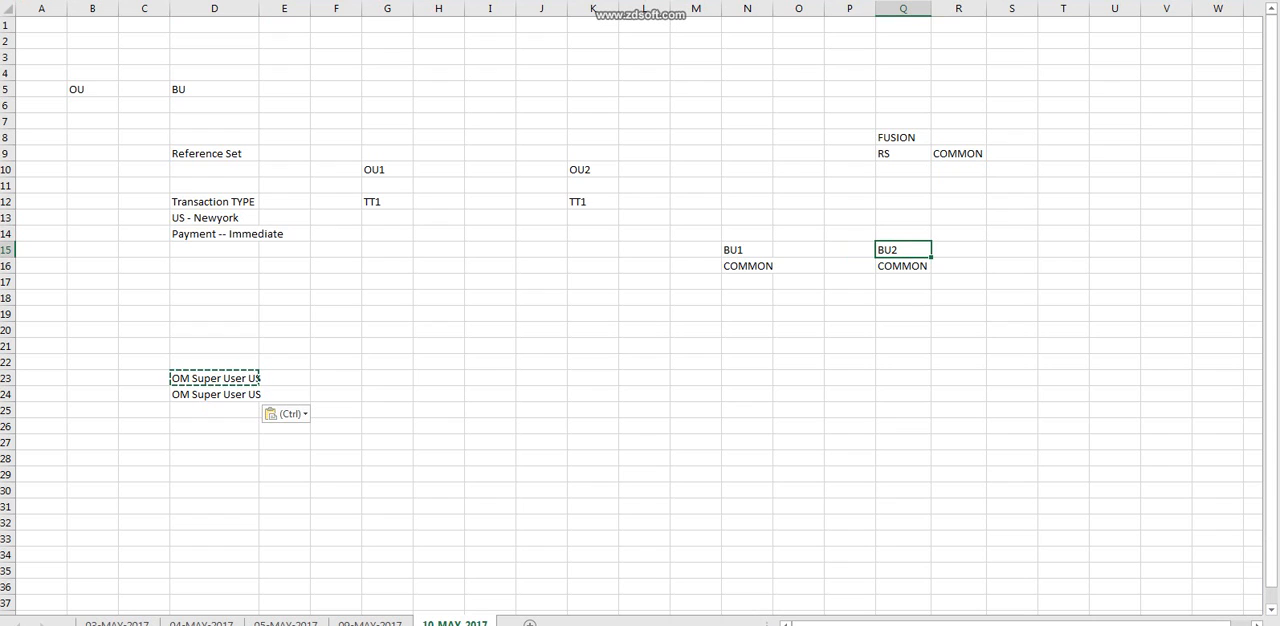
left_click_drag(695, 202, 1012, 362)
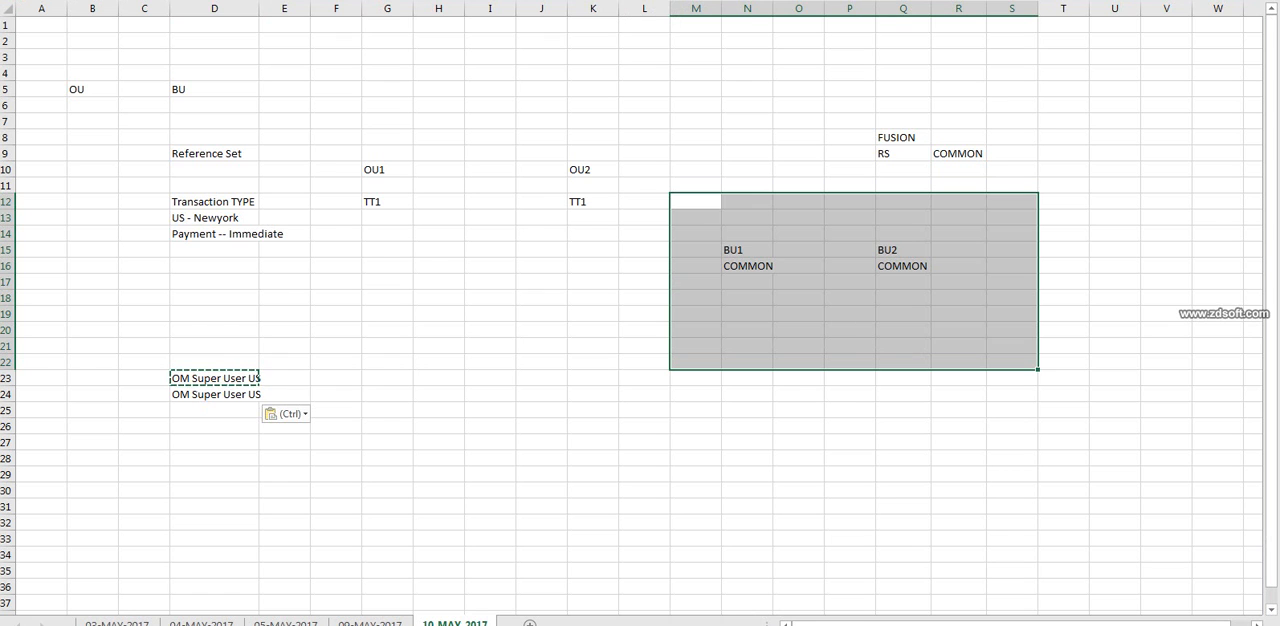
Switch to the Oracle Create Location page and enter OU_ADD1 as Address Line 1 of the main address.
key("alt+Tab")
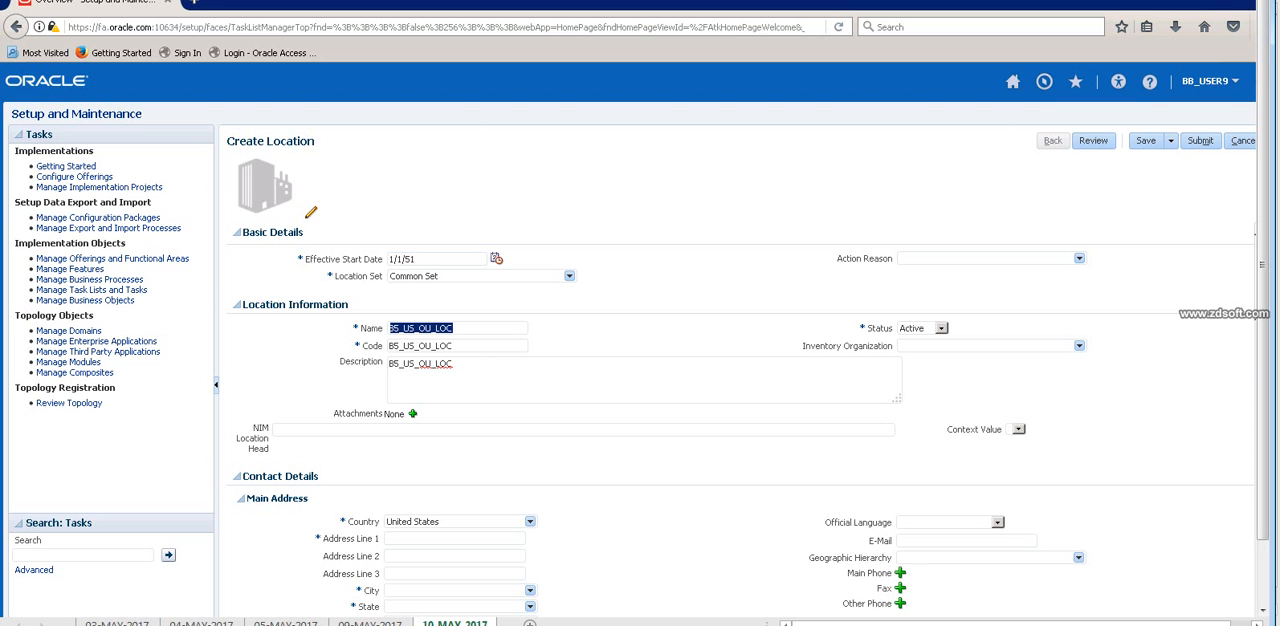
left_click(456, 328)
scroll(740, 420, "down", 5)
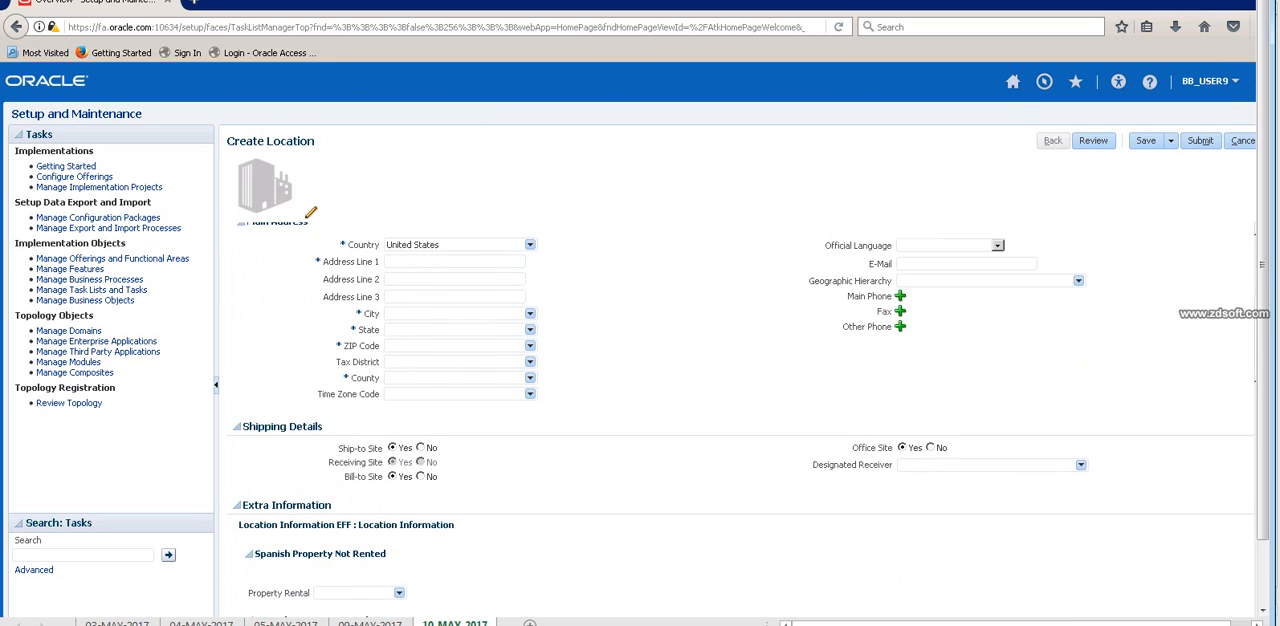
scroll(740, 420, "up", 1)
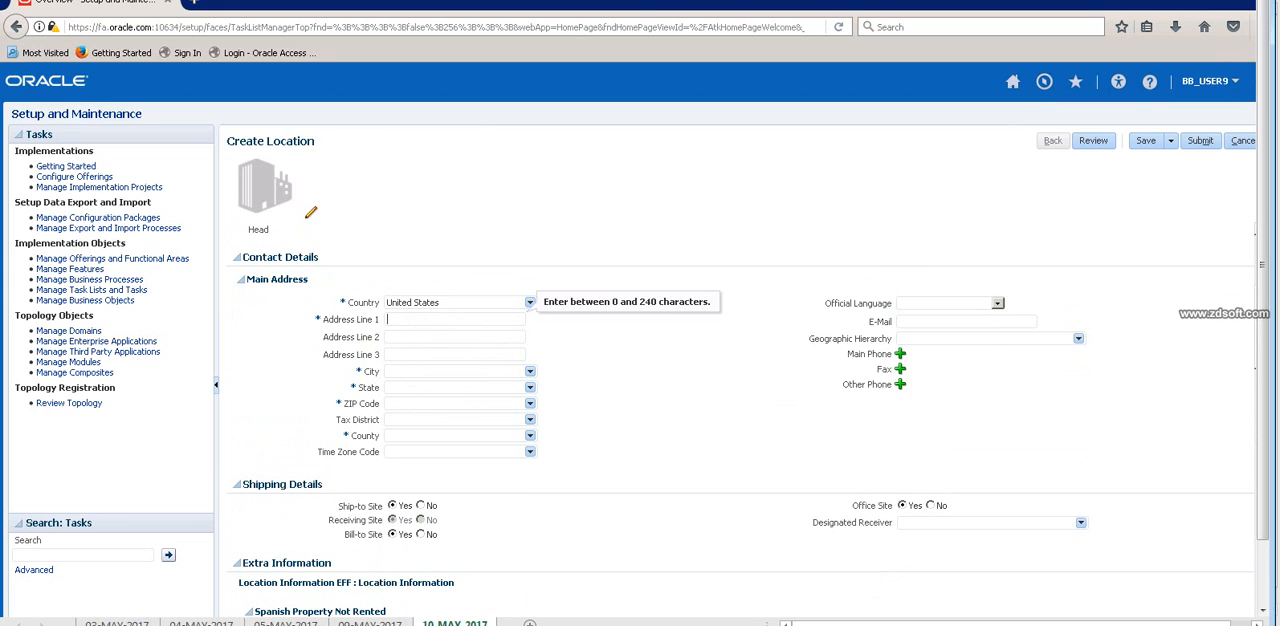
type("U")
type("OU_")
type("ADD1")
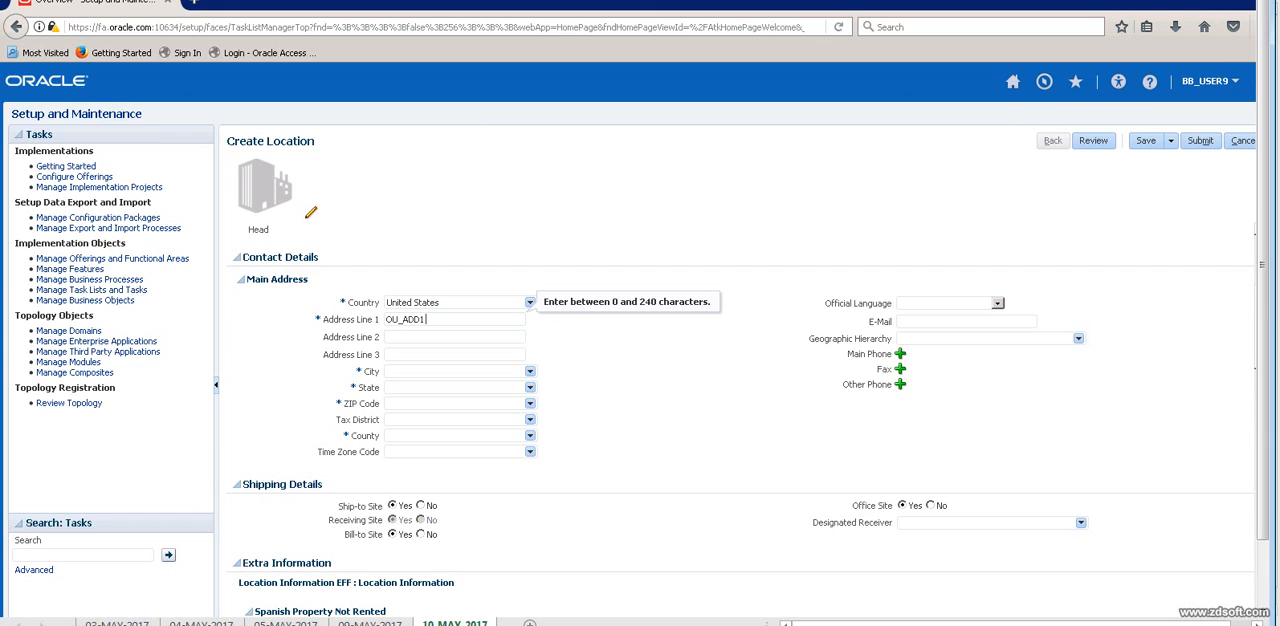
Set the main address ZIP Code to 10022, choosing the New York, New York, NY geography.
left_click(440, 404)
type("100")
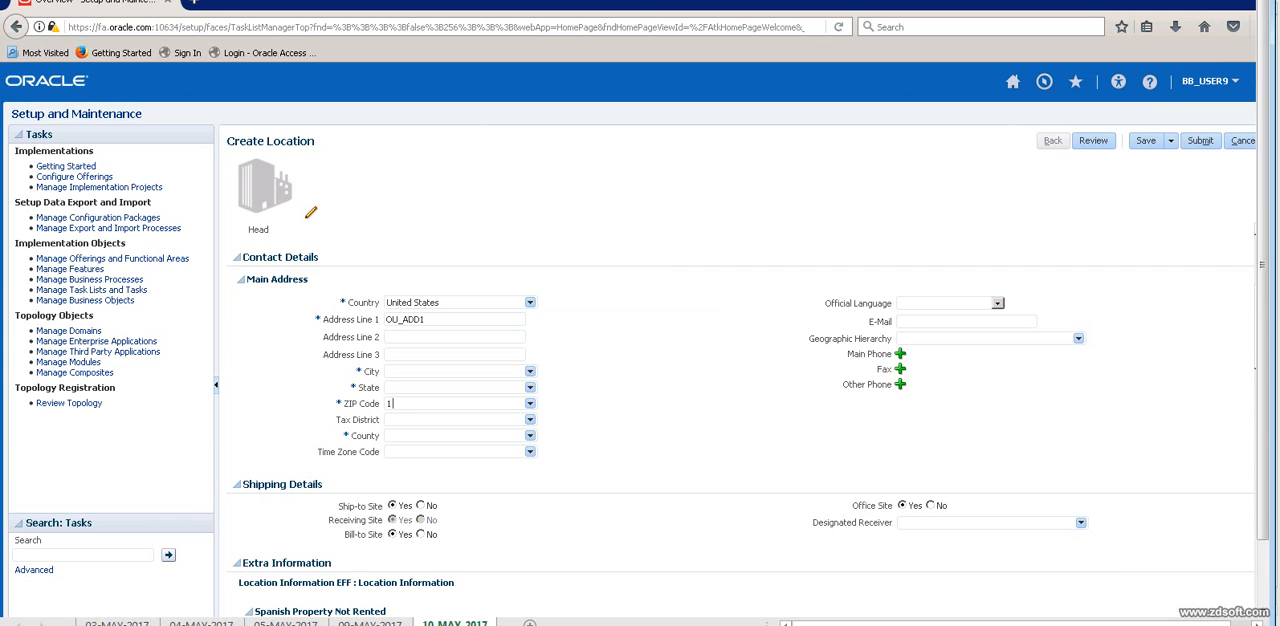
type("22")
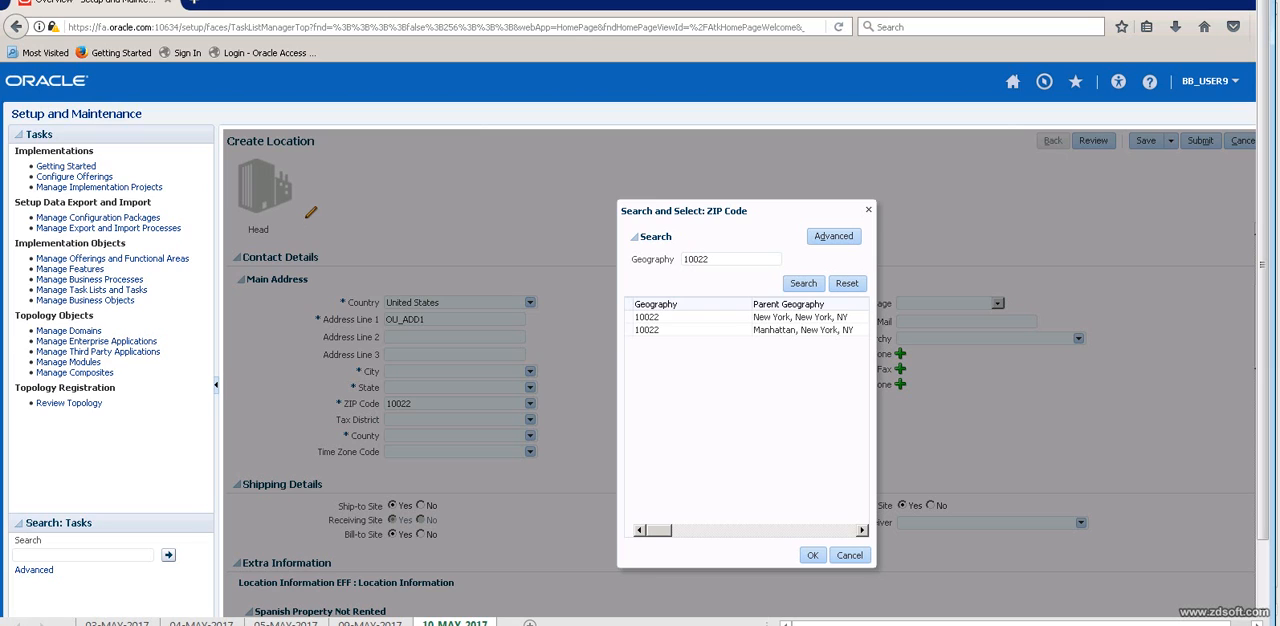
left_click(690, 317)
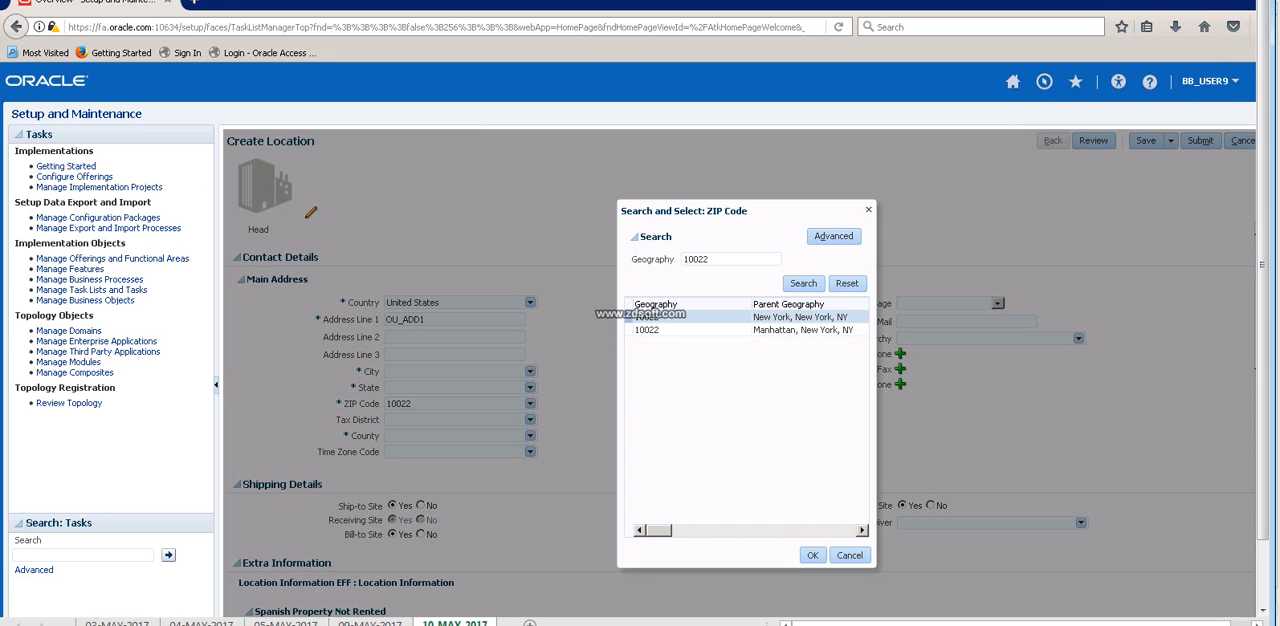
left_click(812, 555)
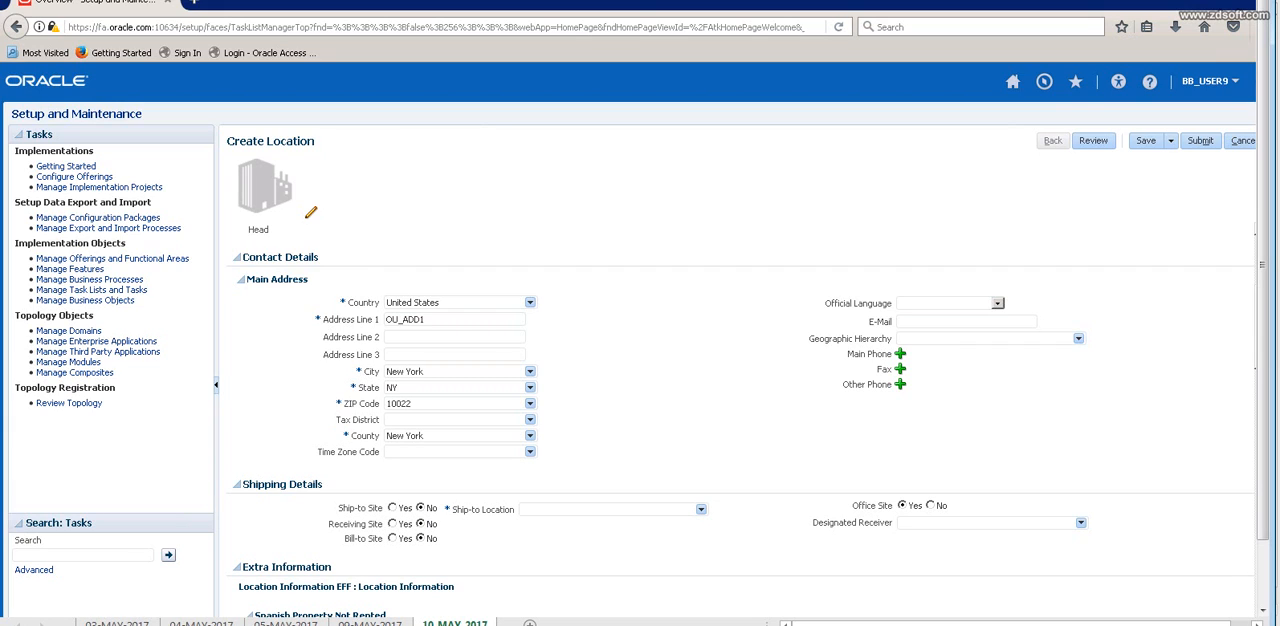
Check the Ship-to Location choices, keep the shipping sites set to Yes, and review the extra, legislative and basic sections of the location.
left_click(701, 509)
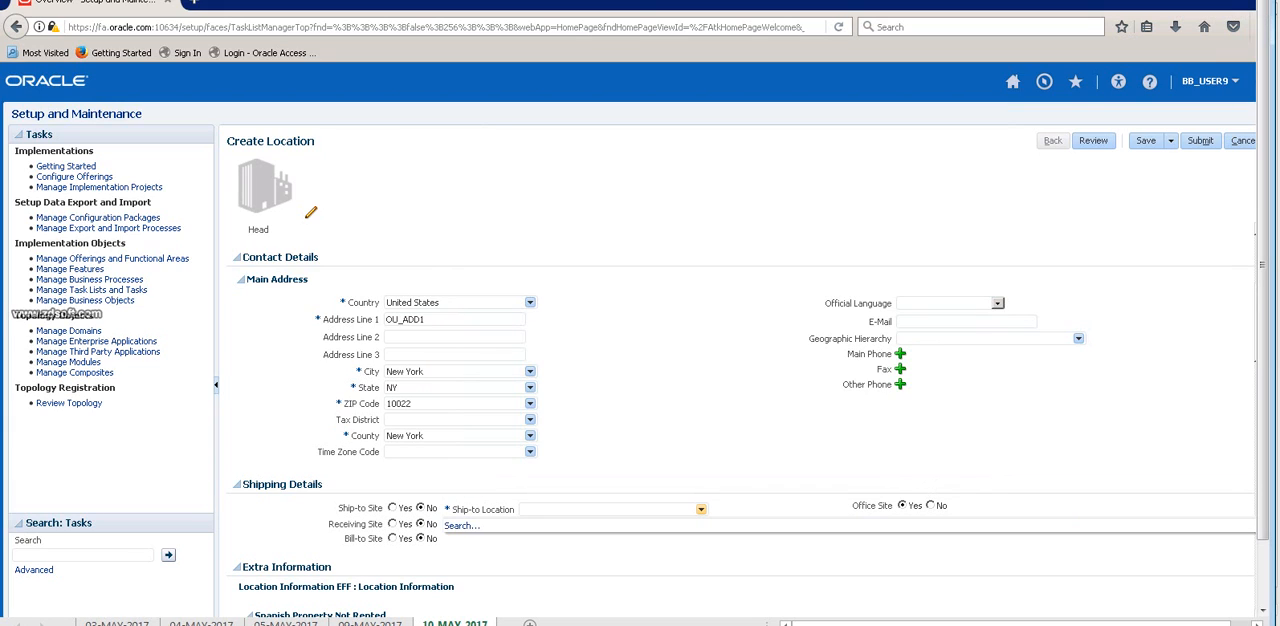
left_click(462, 526)
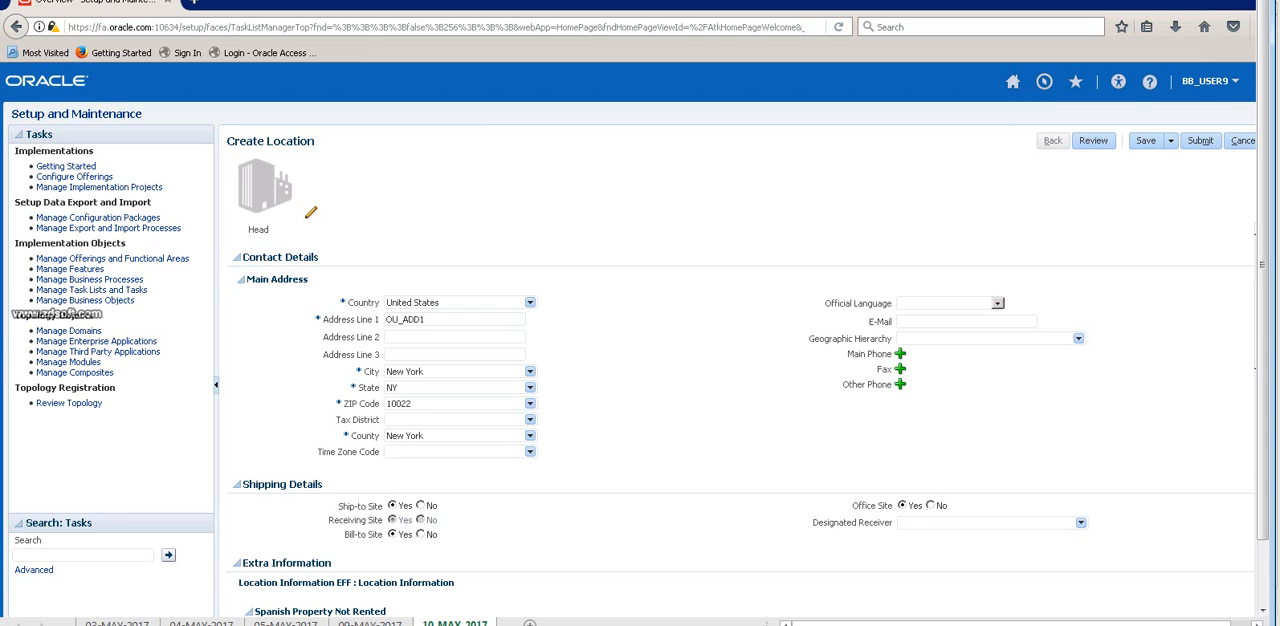
scroll(740, 420, "down", 3)
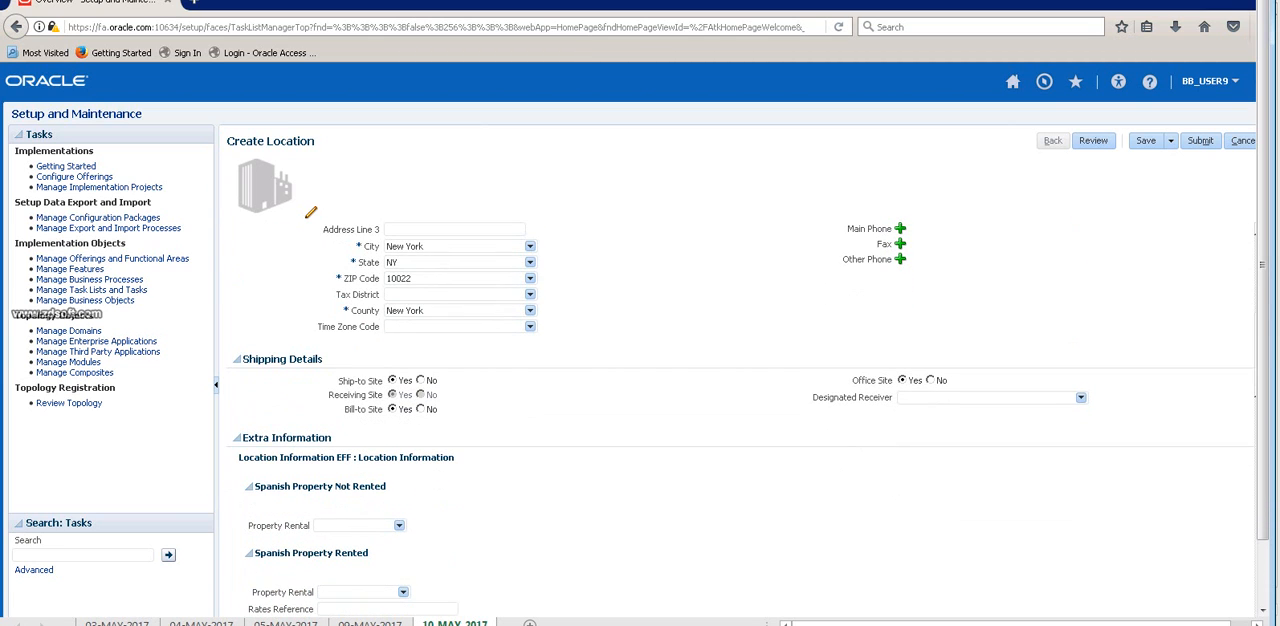
scroll(740, 420, "down", 9)
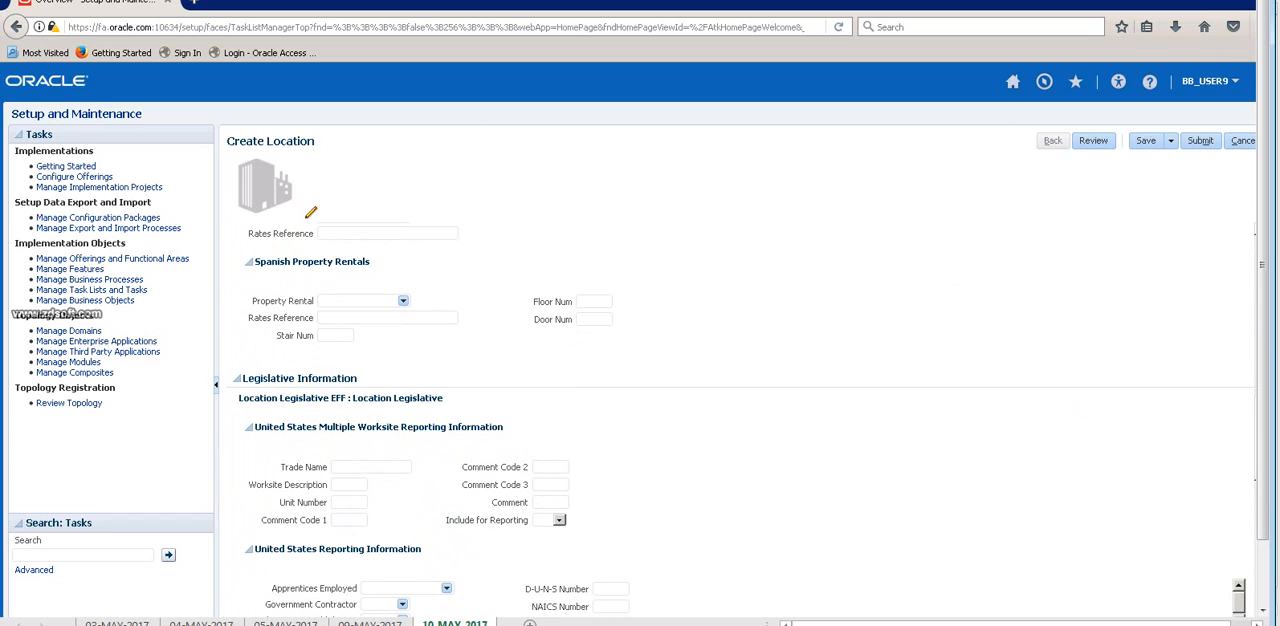
scroll(740, 420, "up", 2)
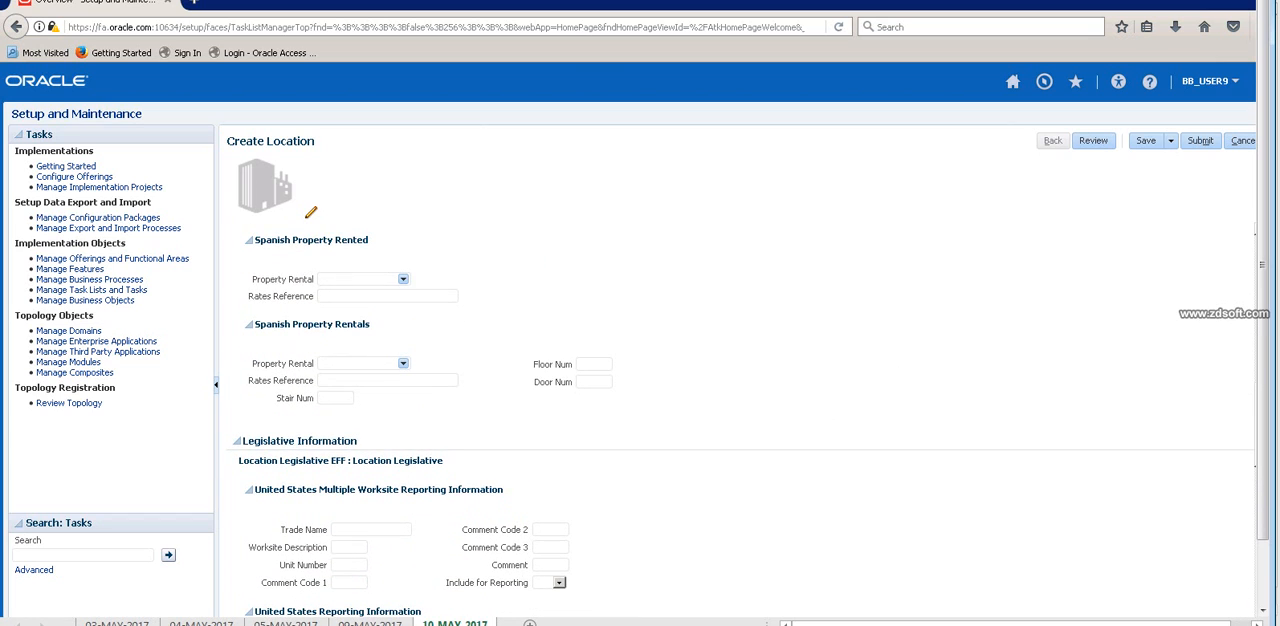
scroll(740, 420, "down", 9)
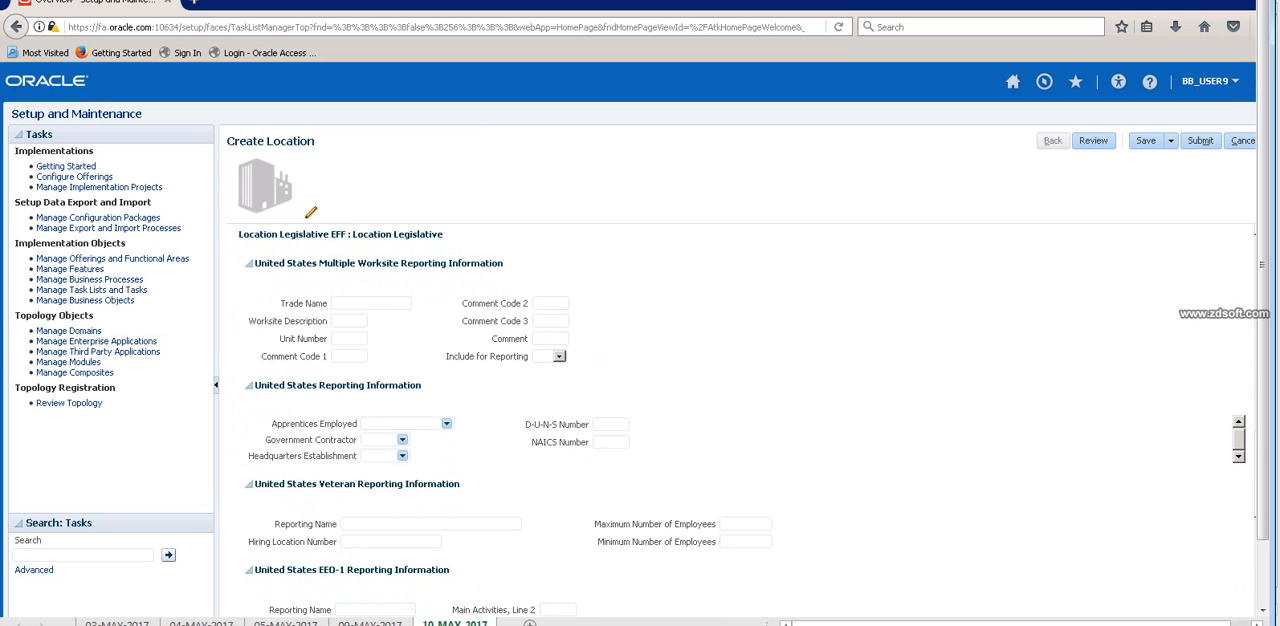
scroll(740, 420, "down", 4)
scroll(740, 420, "up", 15)
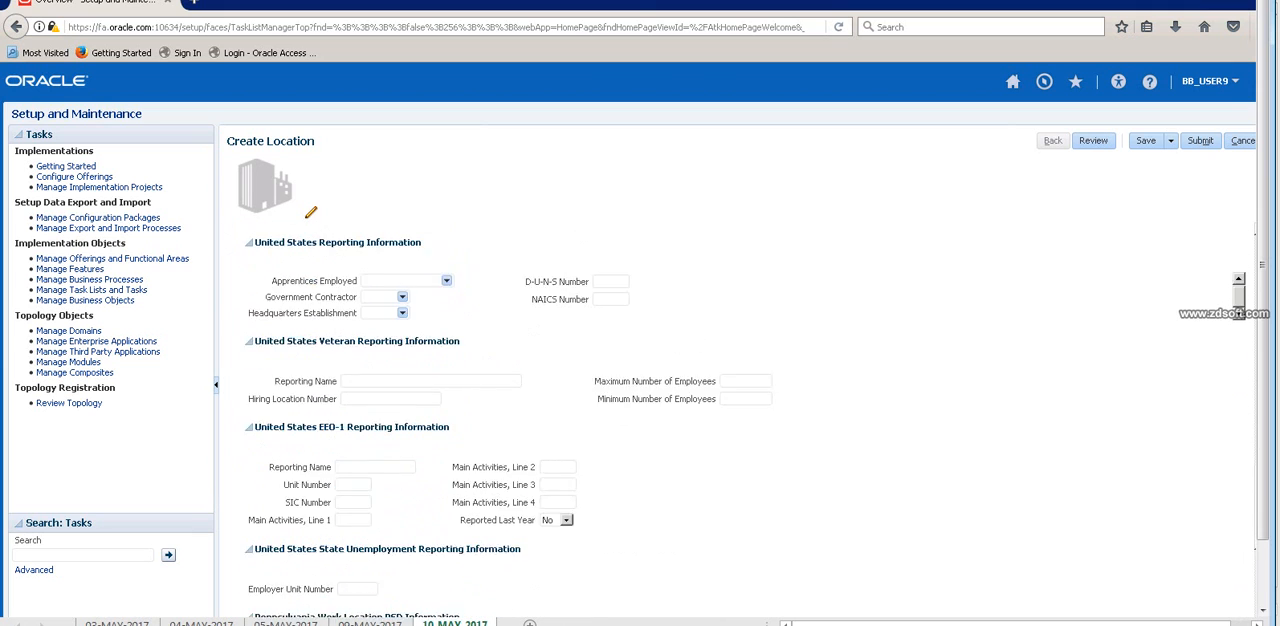
scroll(740, 420, "up", 12)
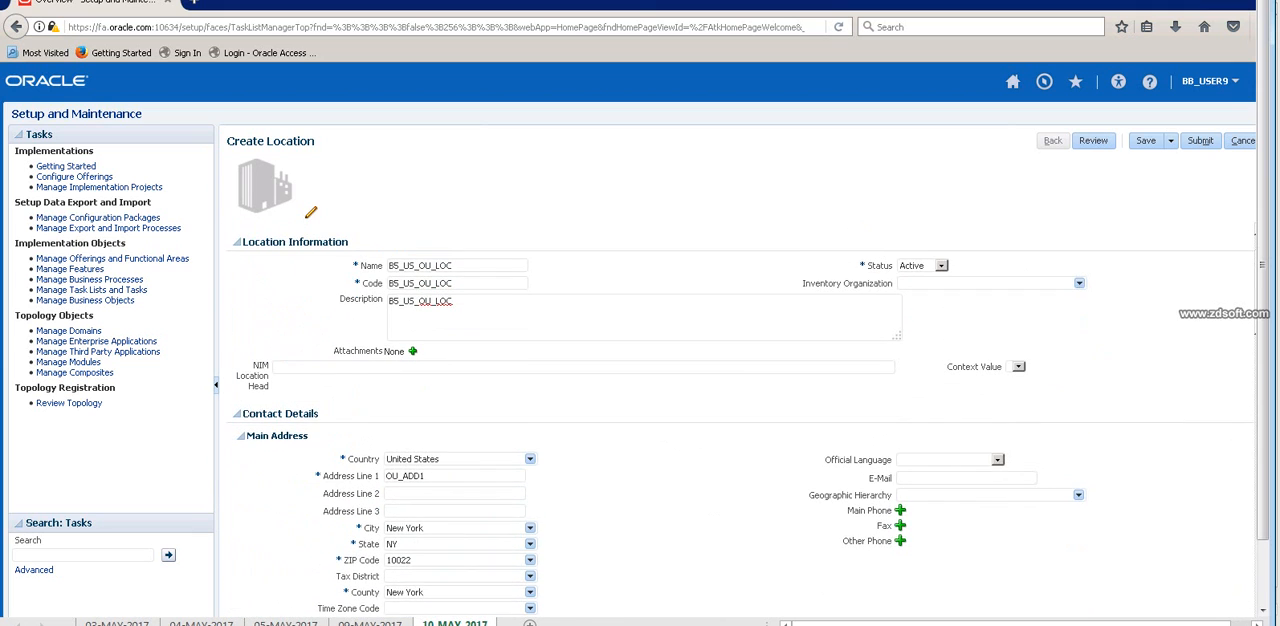
scroll(740, 420, "up", 1)
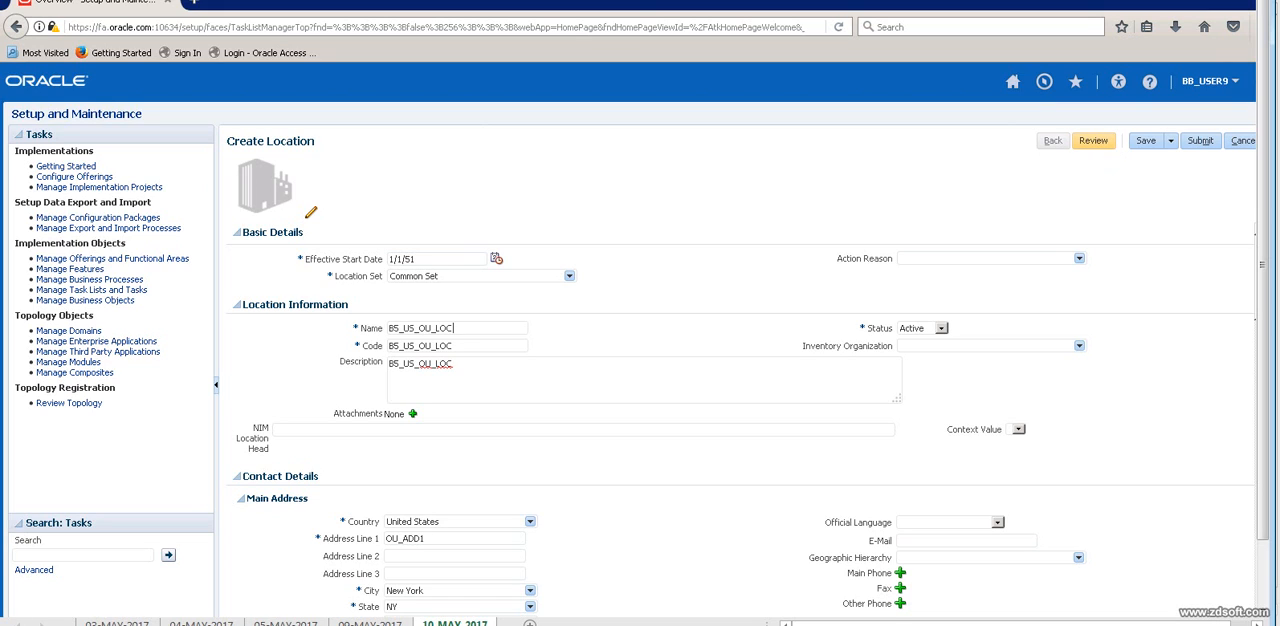
Save and submit the new location, acknowledge the confirmation, and finish Manage Locations to return to the setup overview.
left_click(1145, 140)
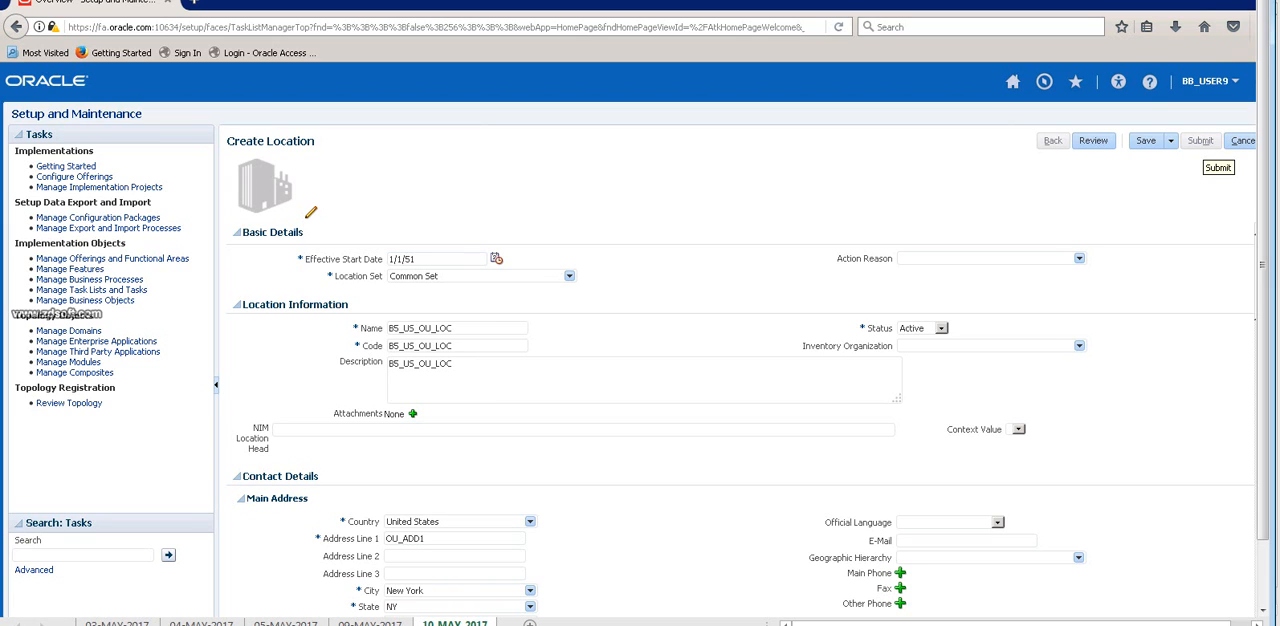
left_click(1200, 140)
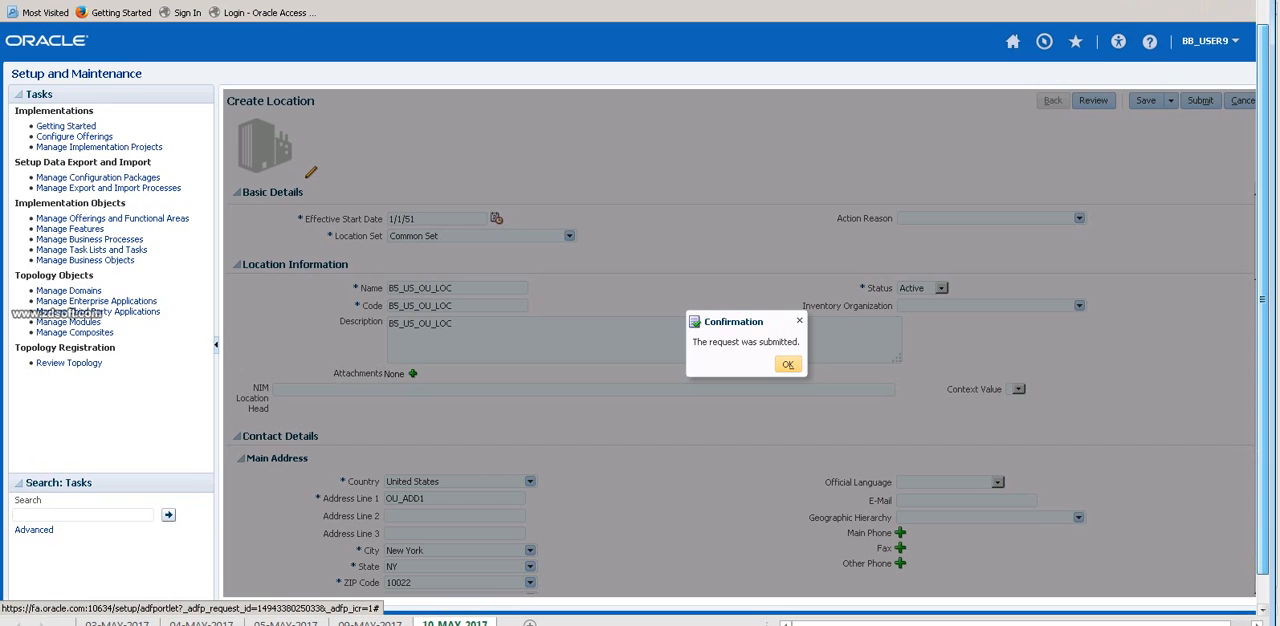
left_click(787, 364)
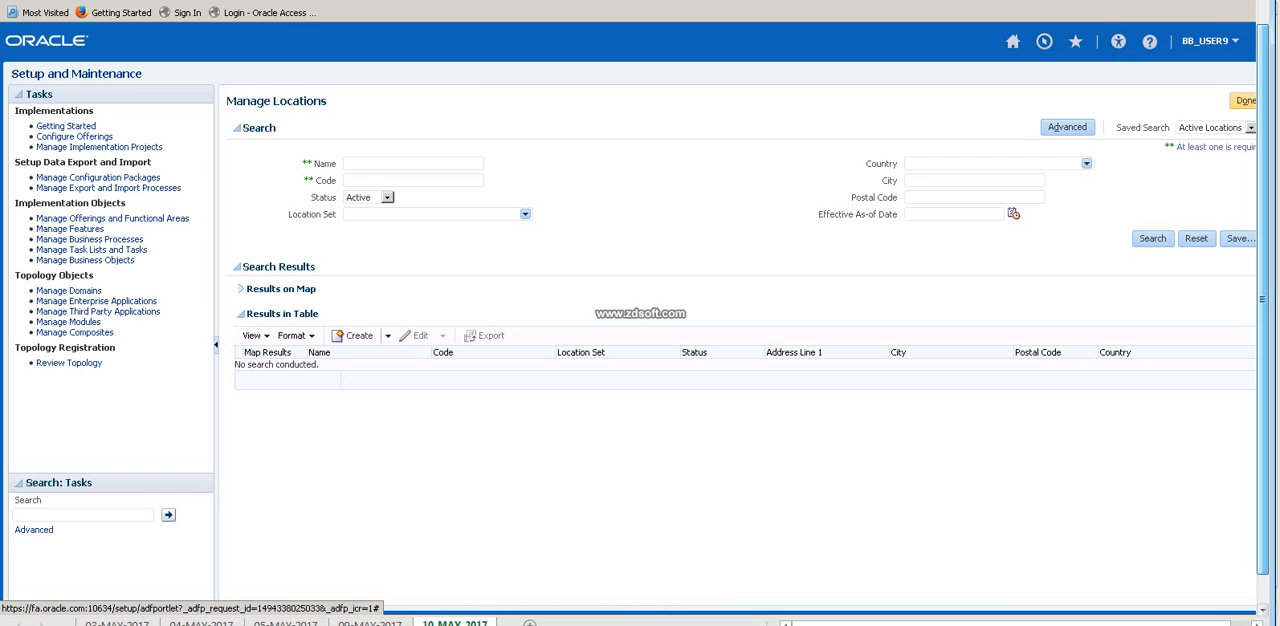
left_click(1244, 101)
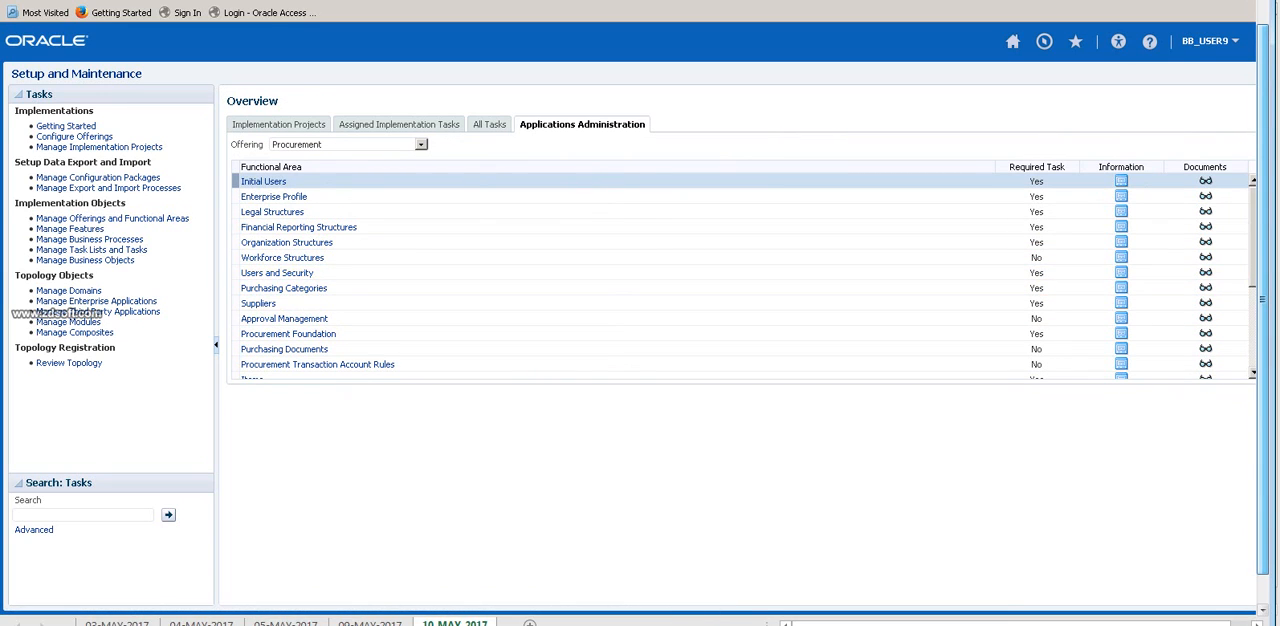
Look through the functional areas listed for the Procurement offering.
scroll(740, 290, "down", 3)
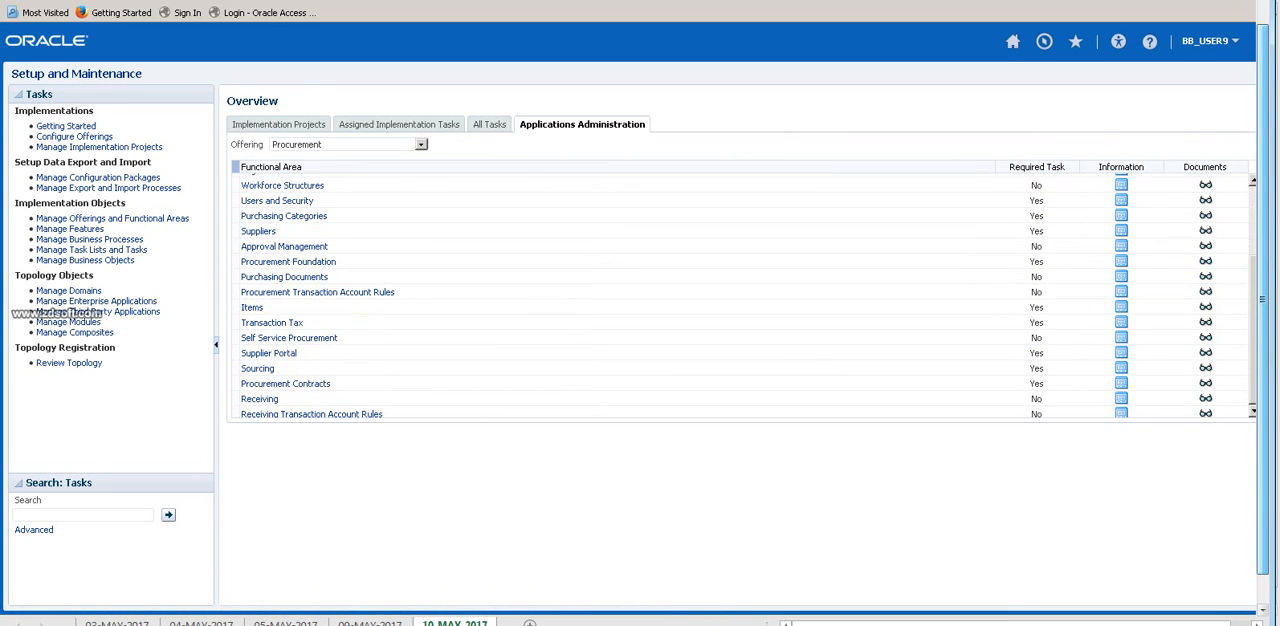
scroll(1165, 285, "down", 2)
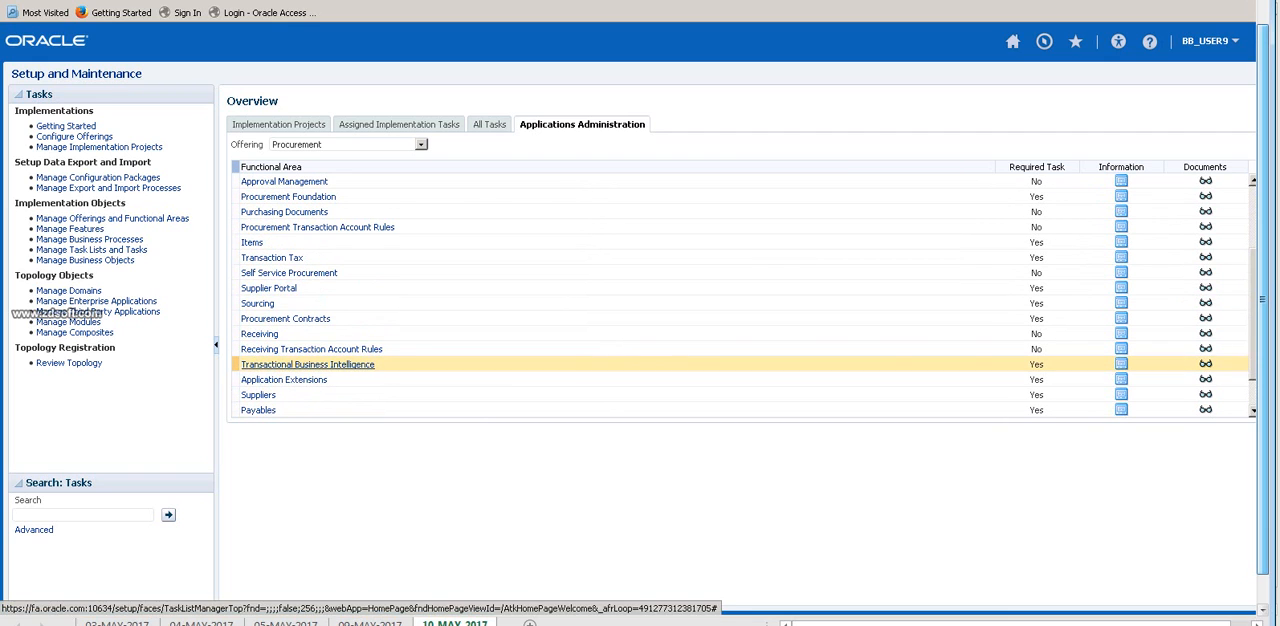
scroll(740, 365, "down", 2)
scroll(740, 368, "down", 1)
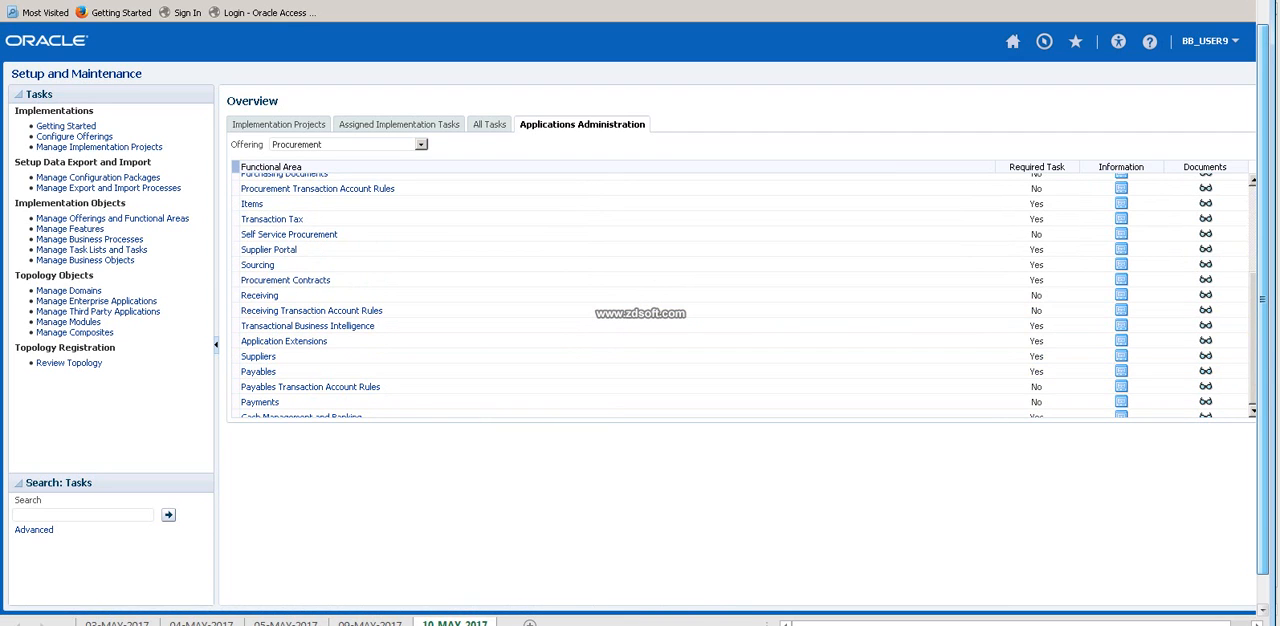
scroll(740, 373, "up", 1)
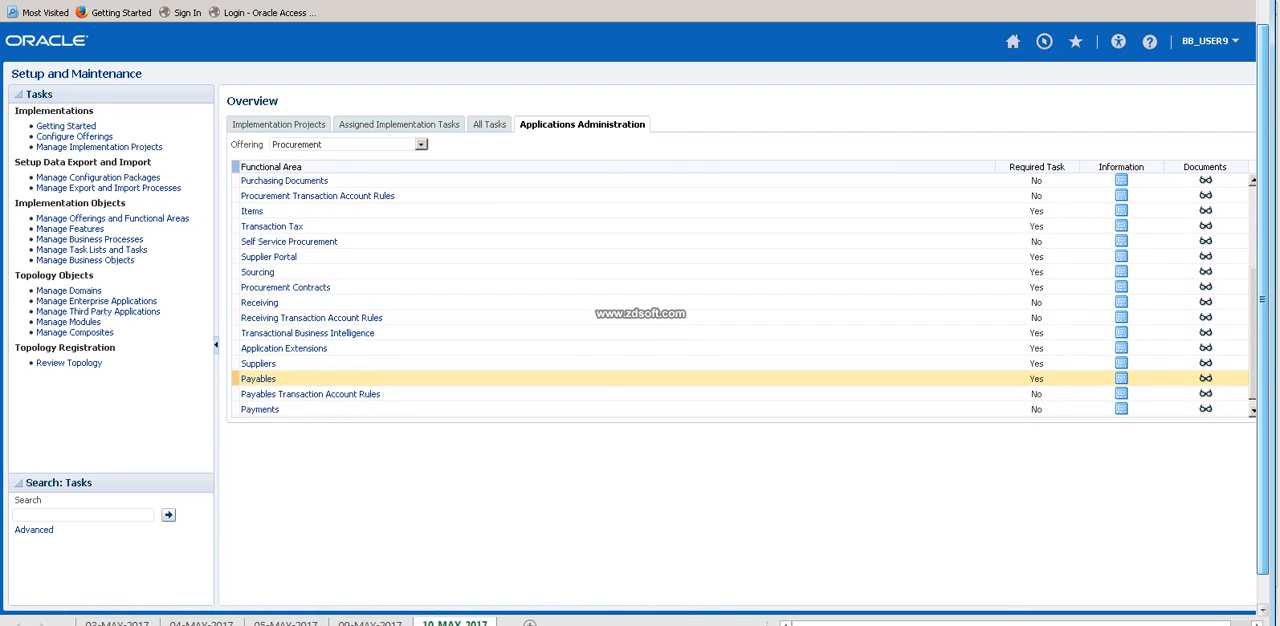
scroll(740, 376, "up", 5)
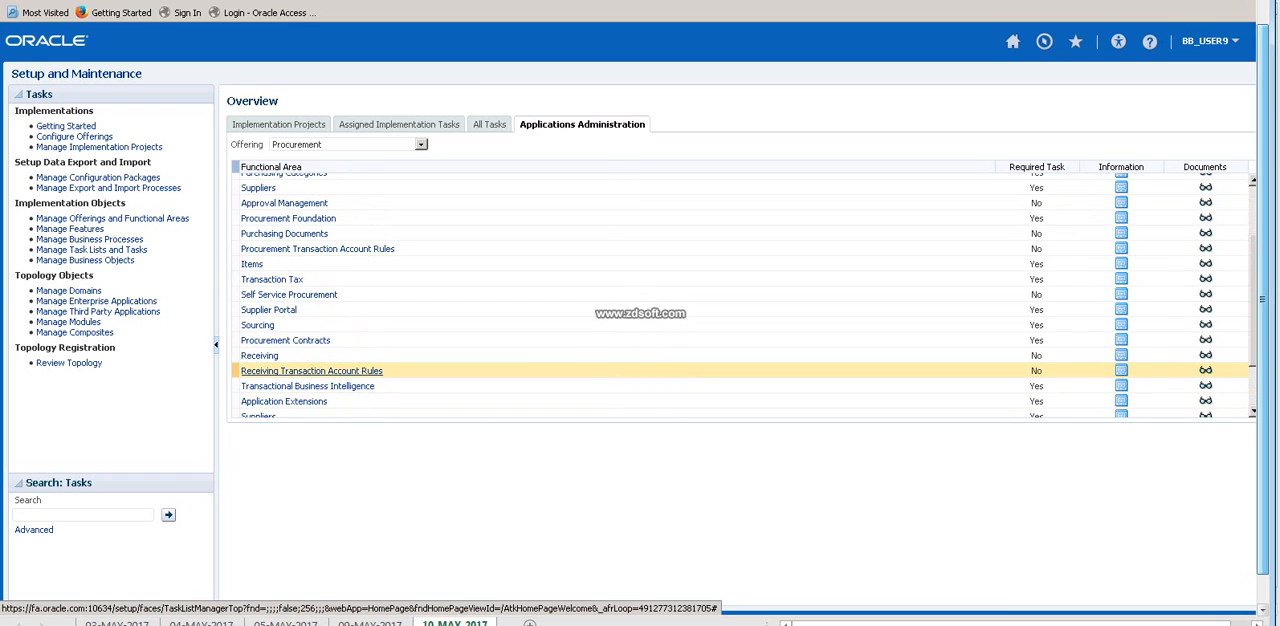
scroll(740, 330, "up", 3)
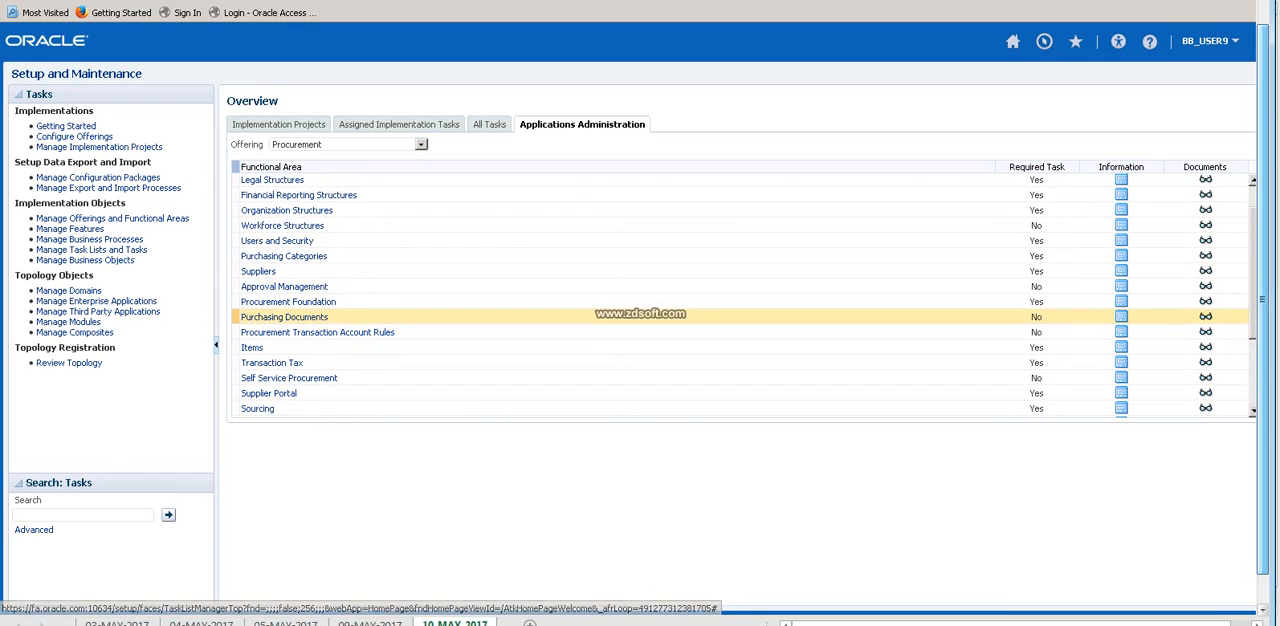
scroll(640, 318, "up", 1)
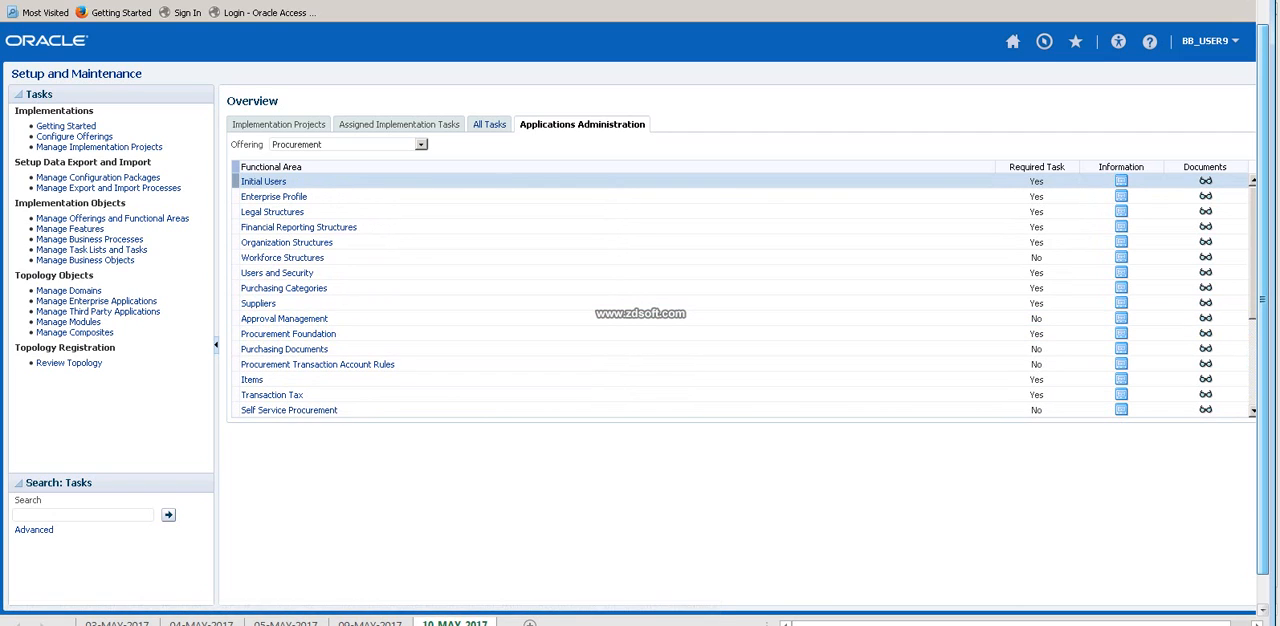
Search all task lists and tasks for the name pattern Mana%Ref%Dat%.
left_click(489, 124)
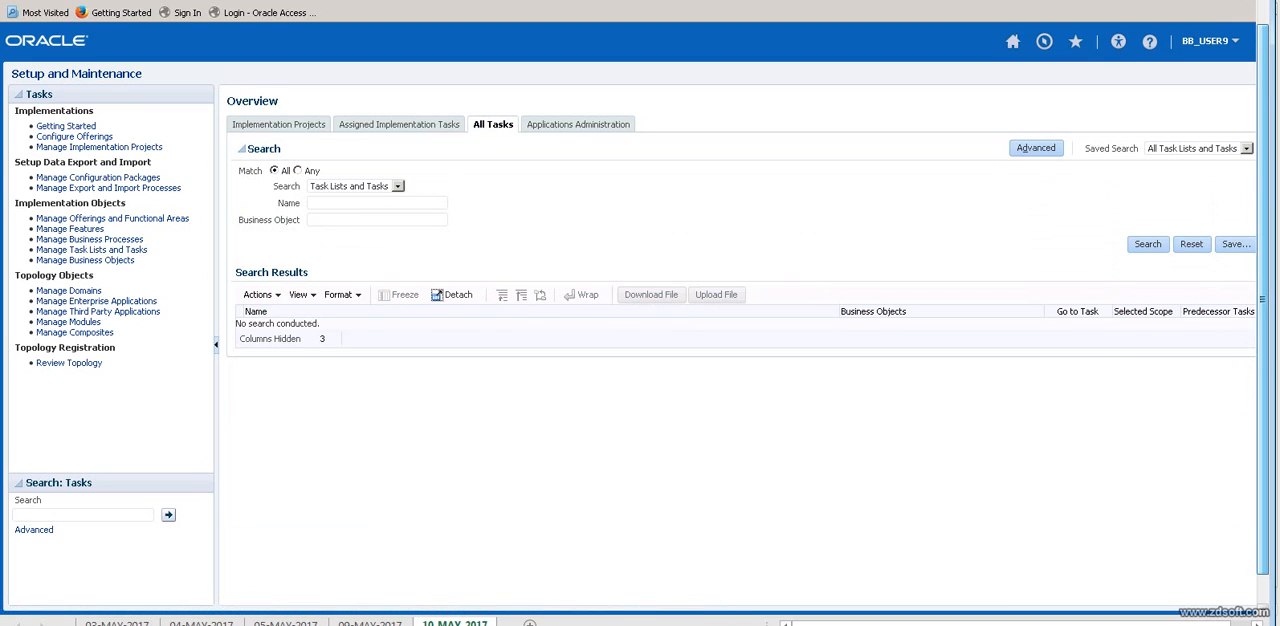
type("Mana%Ref%Dat%")
key("Return")
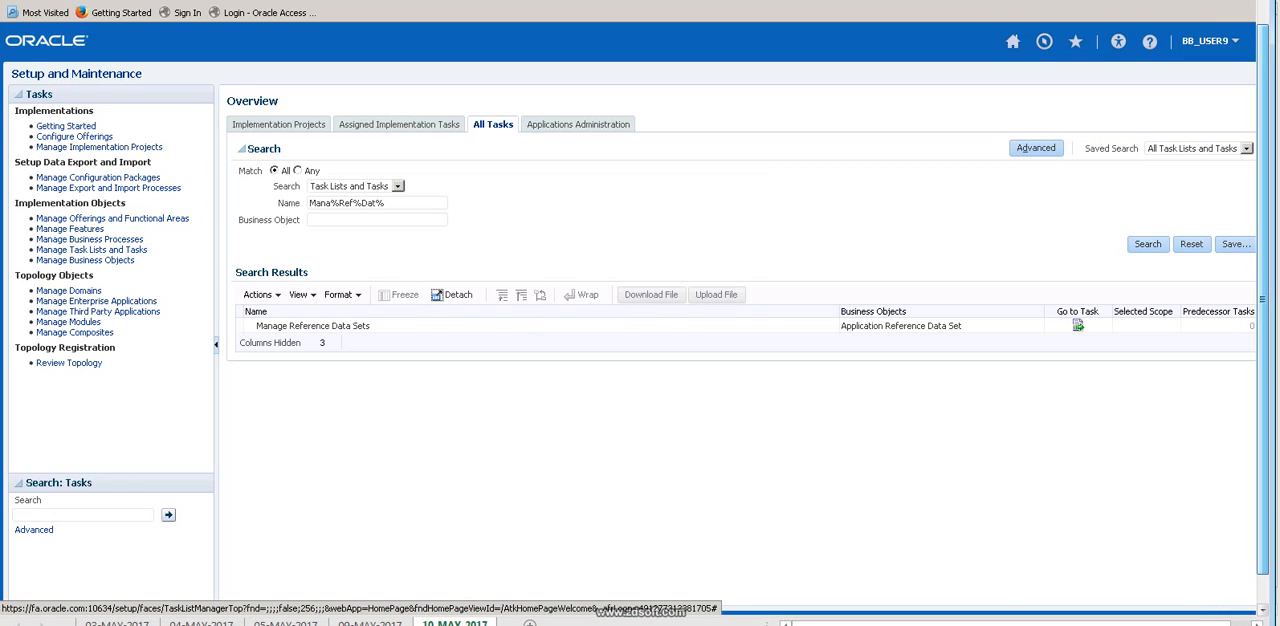
left_click_drag(387, 203, 307, 203)
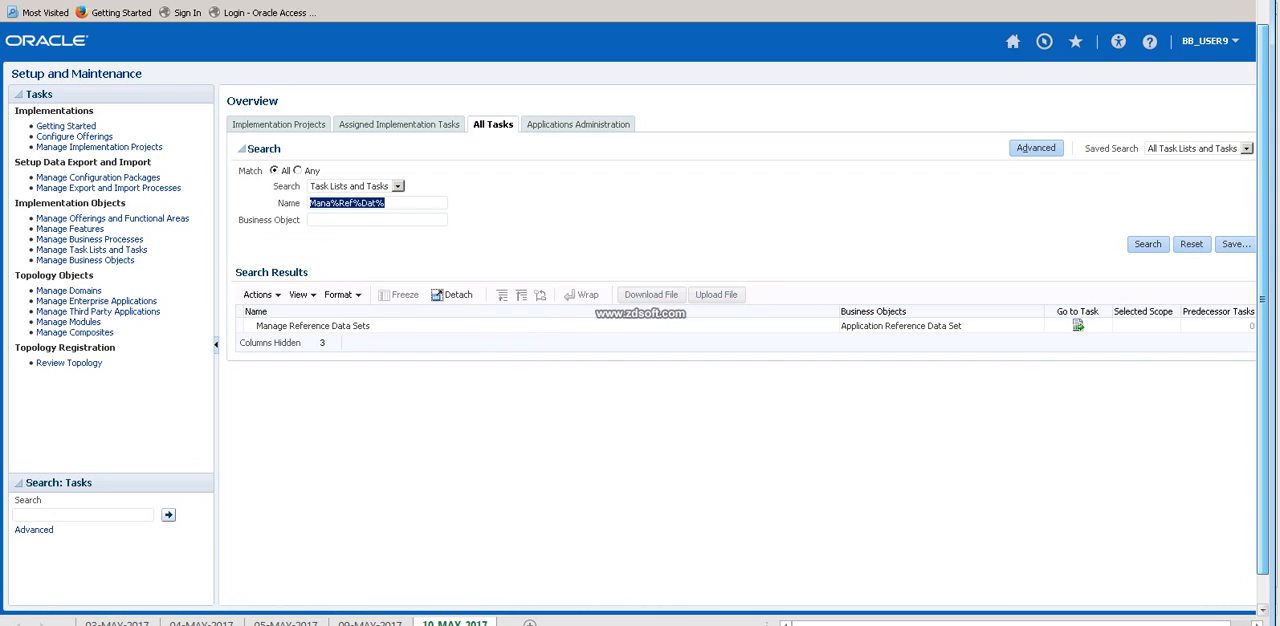
Open the Manage Reference Data Sets task and search for reference data sets with the set code COMM.
left_click(386, 203)
left_click_drag(387, 203, 308, 203)
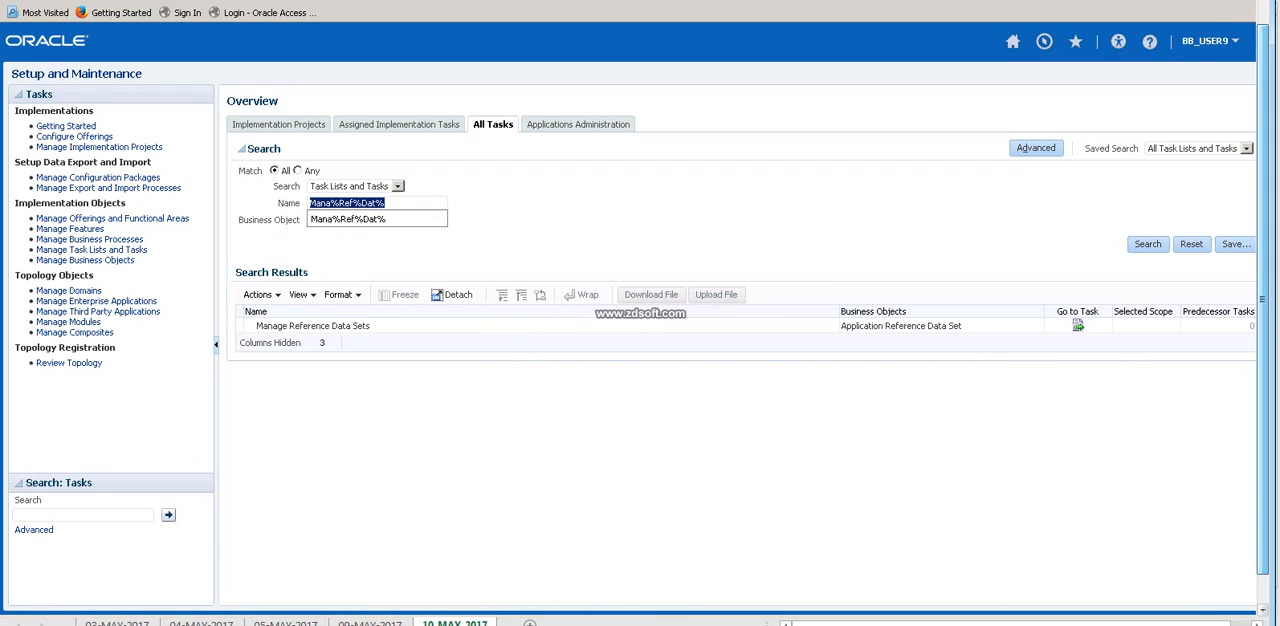
left_click(313, 326)
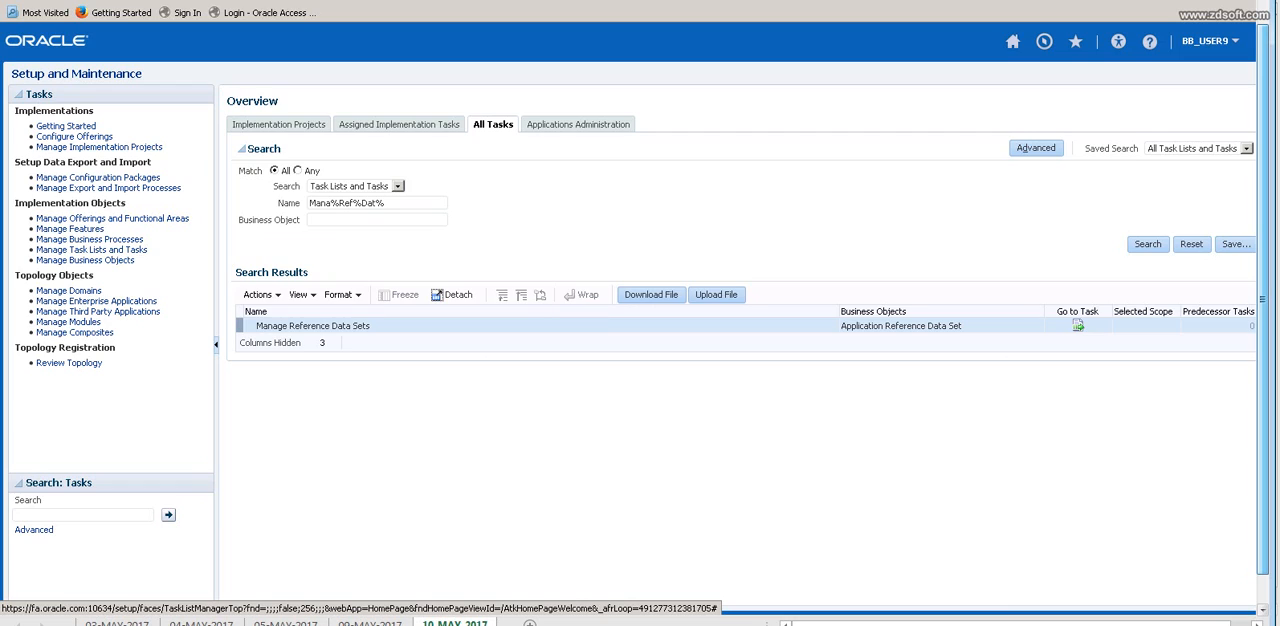
left_click(1078, 326)
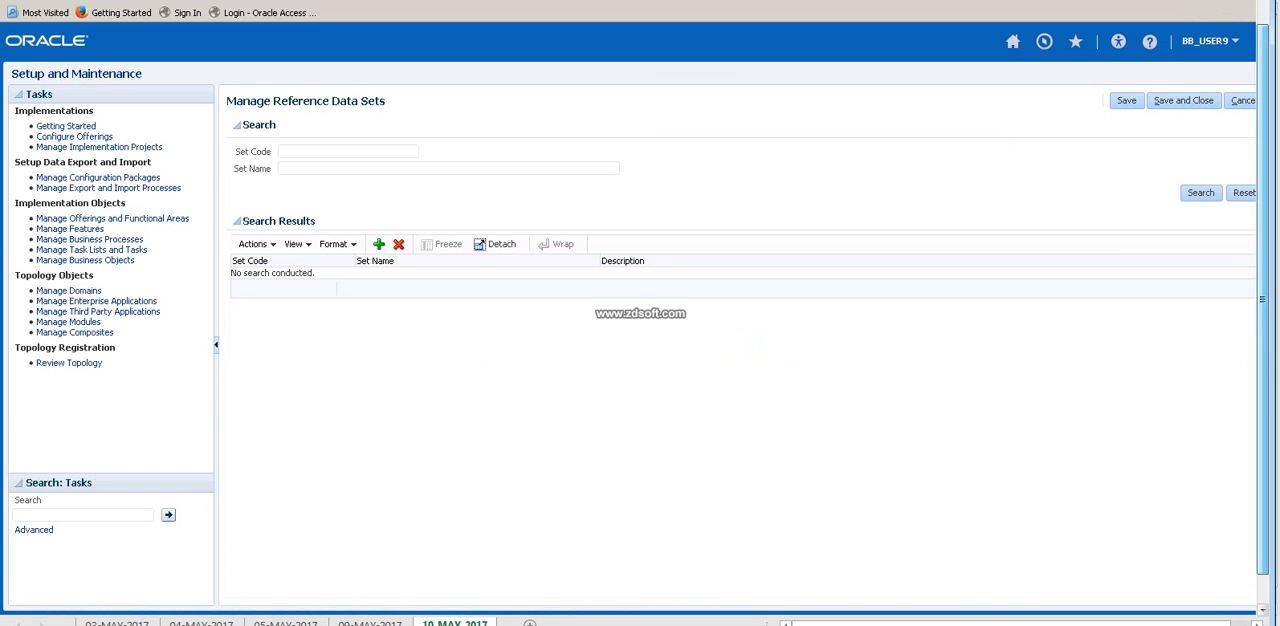
type("COMM")
left_click(1200, 192)
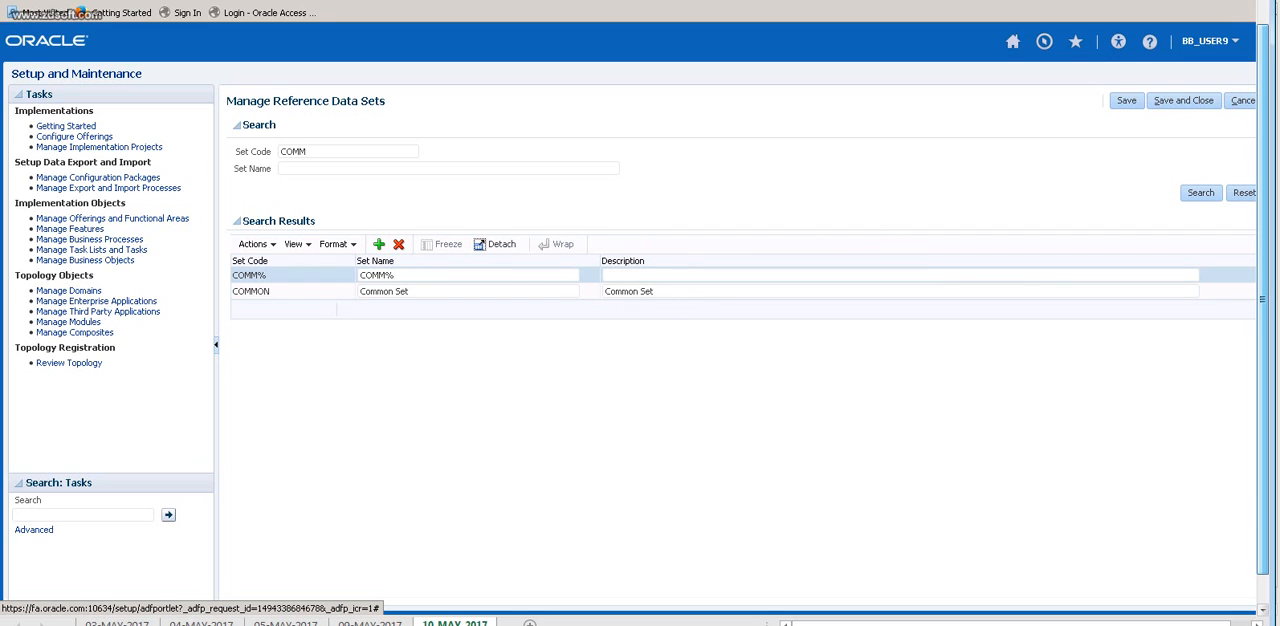
Add a reference data set row and try the set code wt, set name trtw and description trt.
left_click(378, 244)
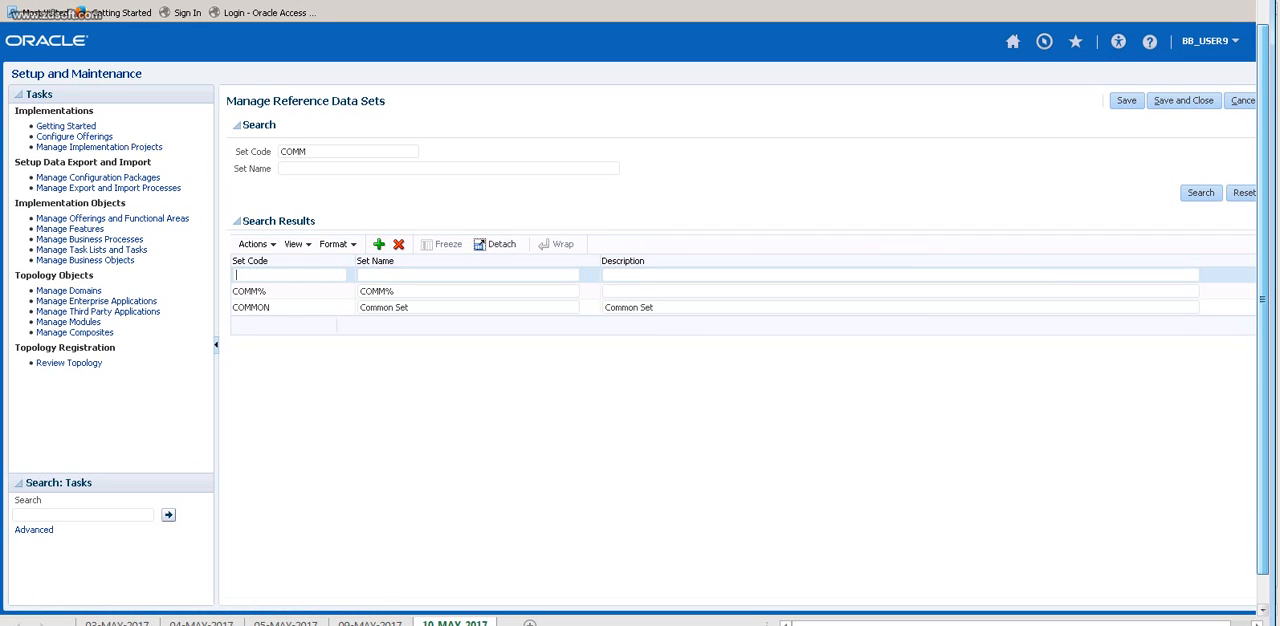
type("wt")
type("trtw")
type("trt")
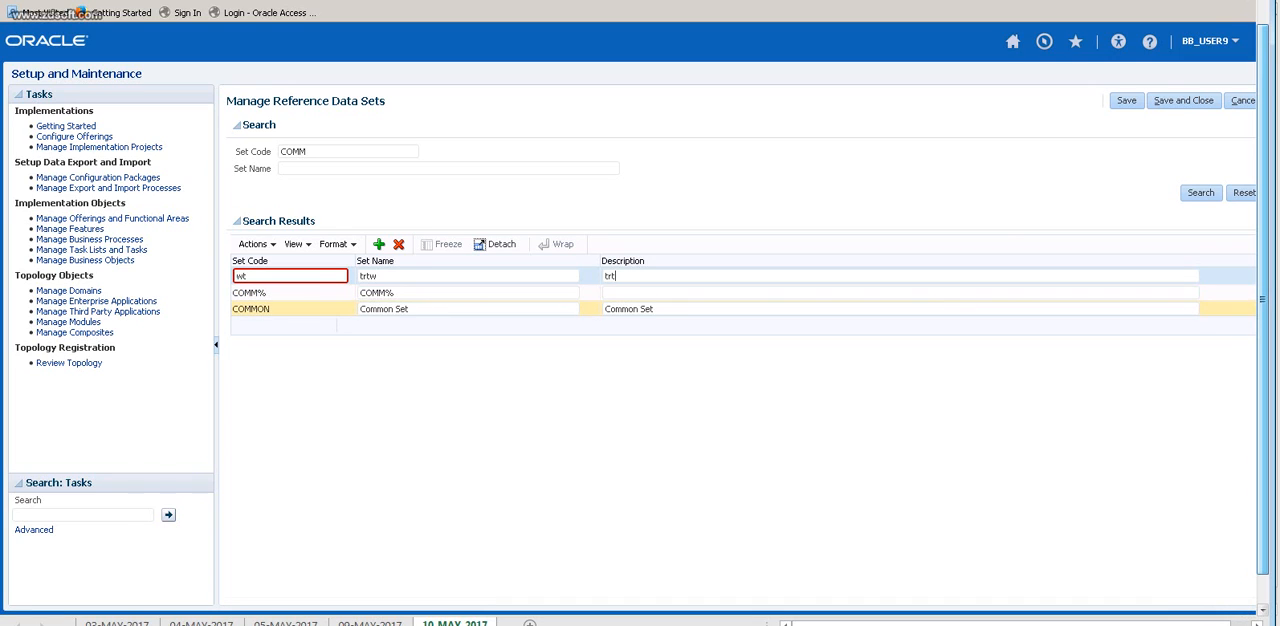
left_click(385, 308)
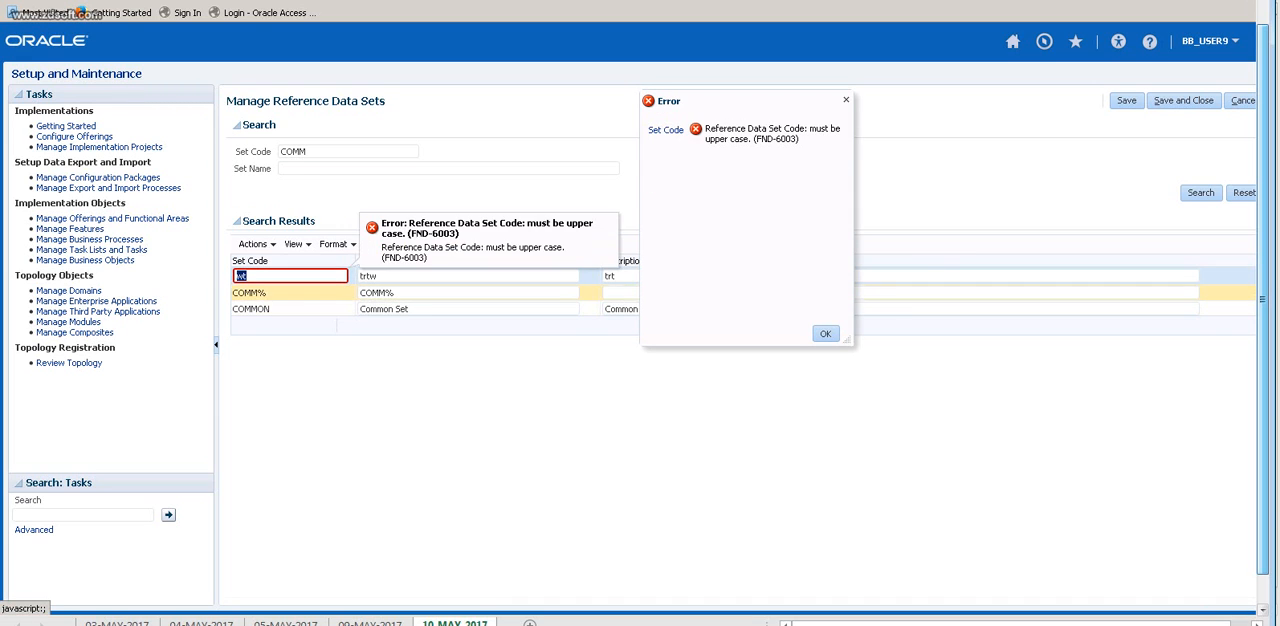
left_click(825, 334)
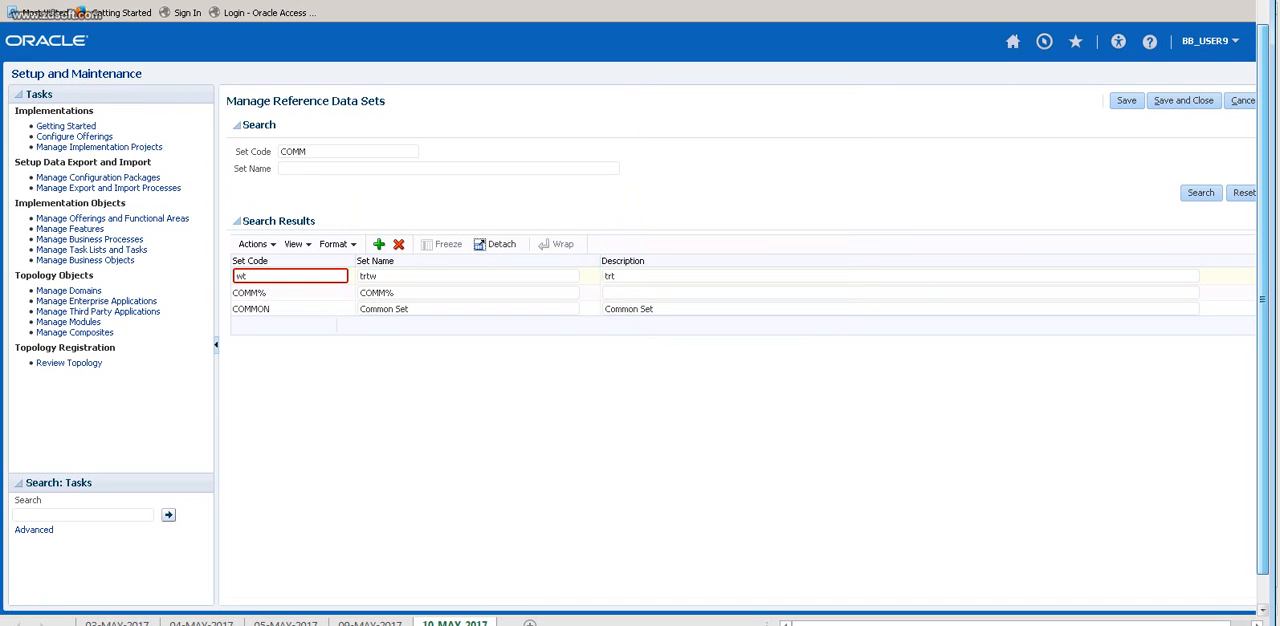
Replace the new reference data set's code with the uppercase code B5_SET.
left_click(289, 276)
type("BS")
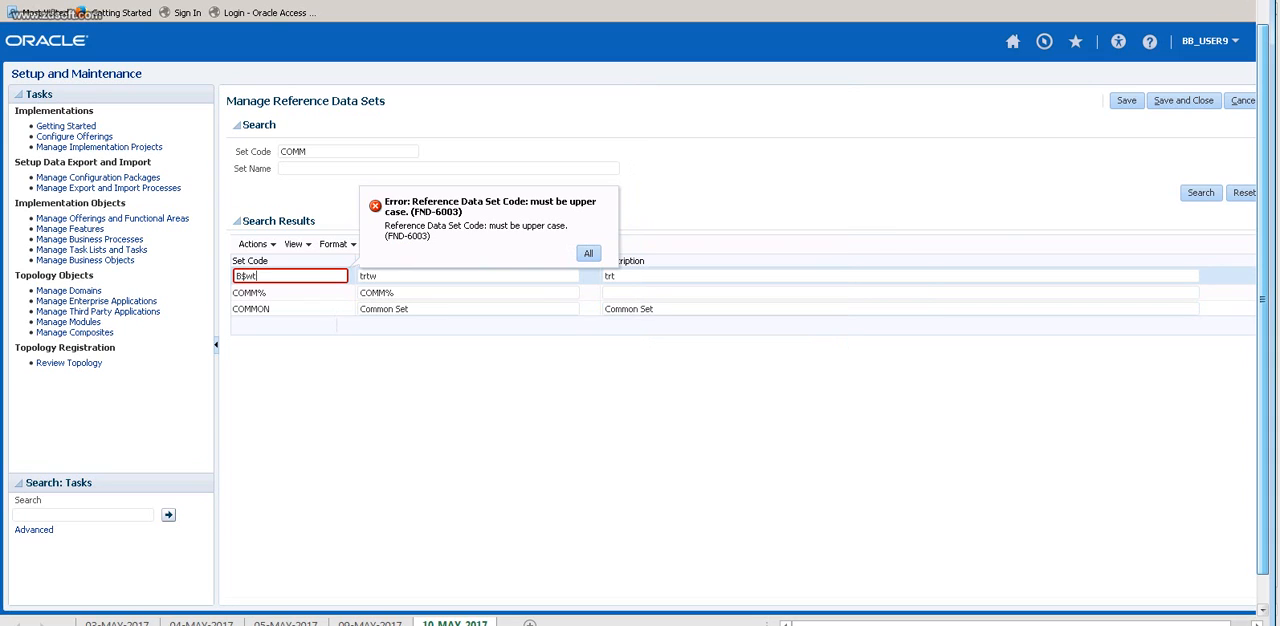
key("Delete")
key("Delete")
type("_SET")
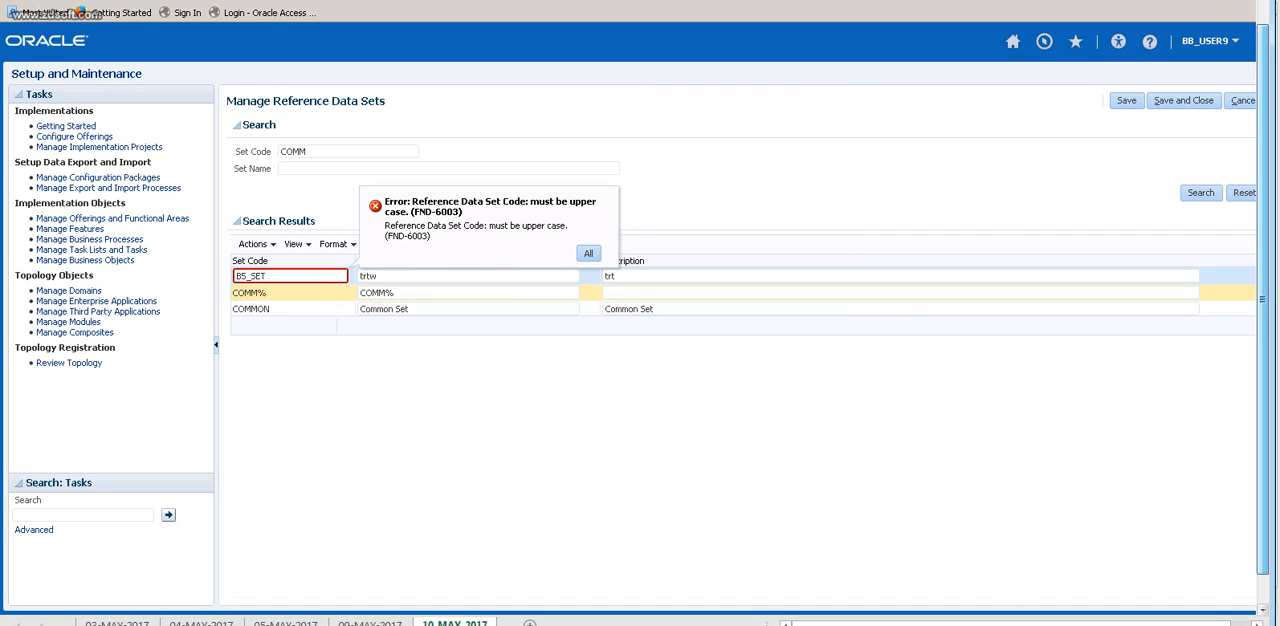
Copy the set code B5_SET into the new set's name and description, then save and close the reference data sets.
double_click(252, 276)
key("ctrl+c")
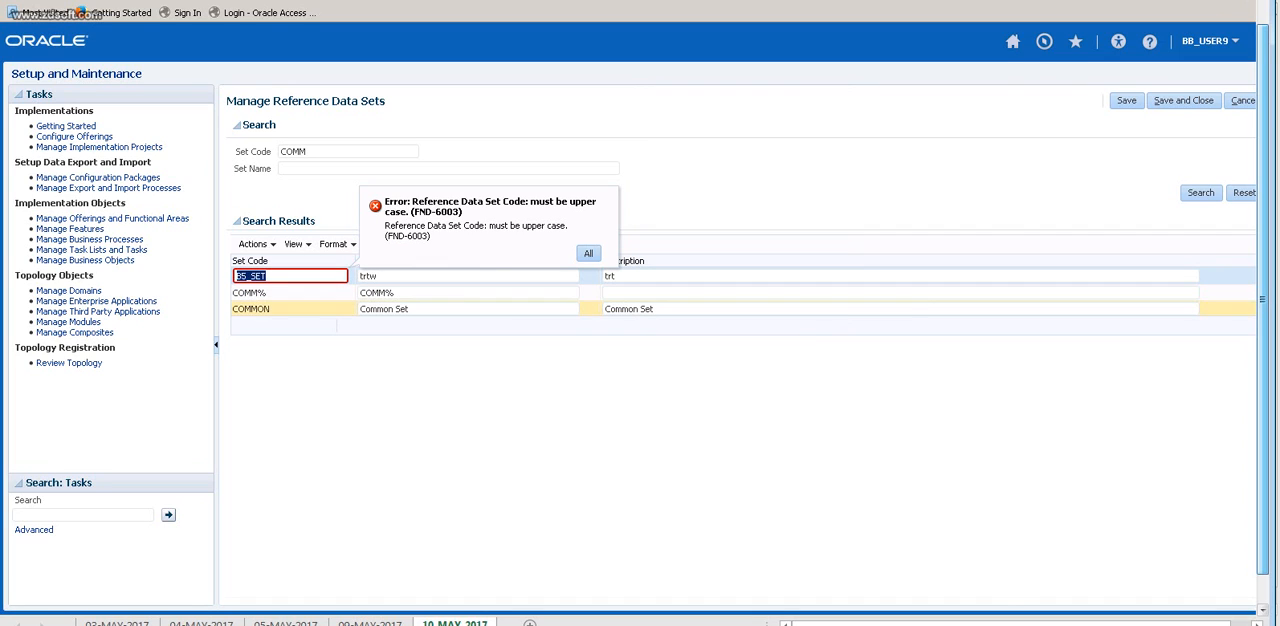
left_click(410, 276)
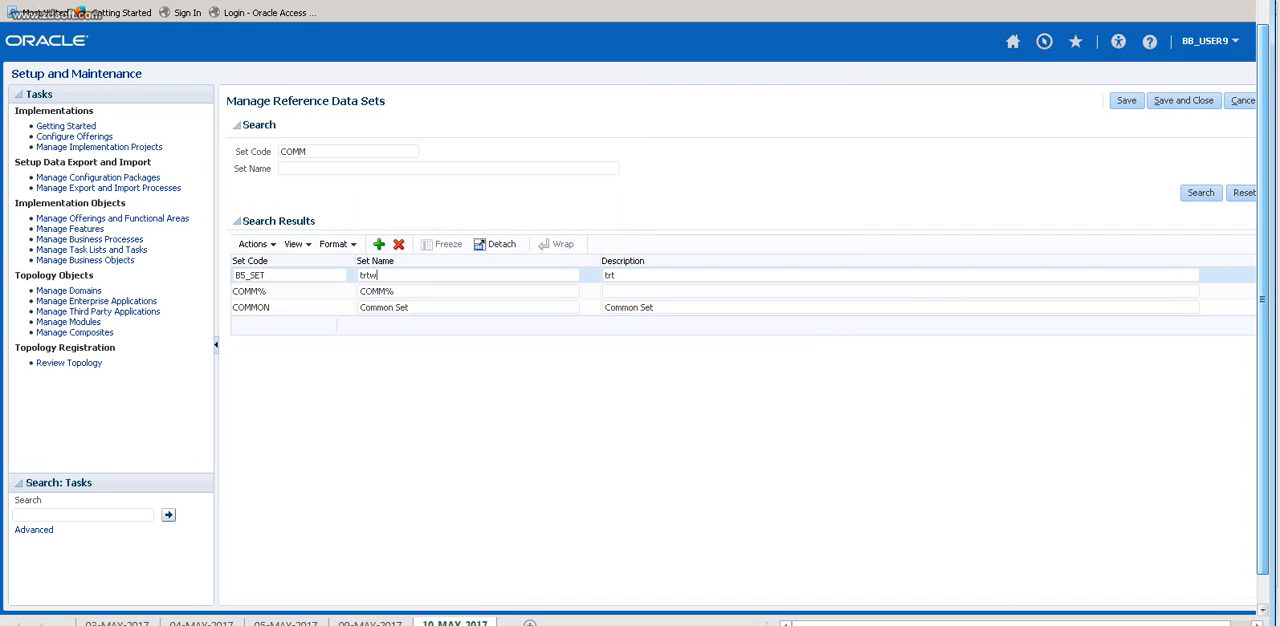
key("BackSpace")
key("BackSpace")
key("BackSpace")
key("BackSpace")
key("ctrl+v")
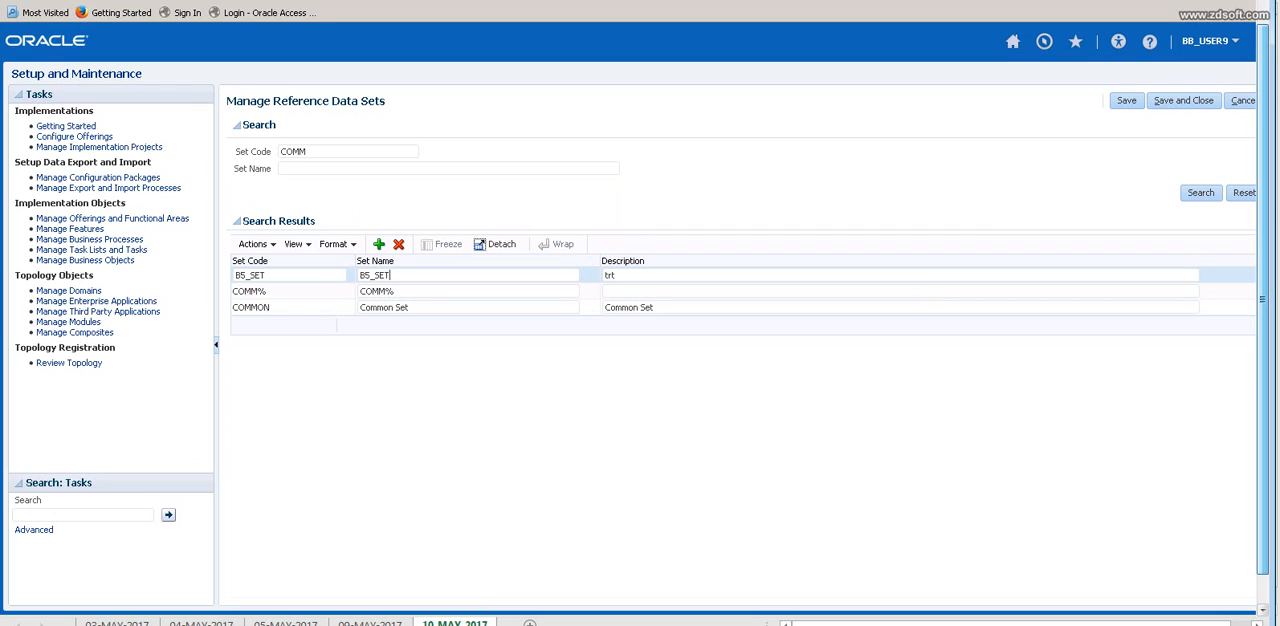
key("Tab")
key("ctrl+v")
left_click(1183, 100)
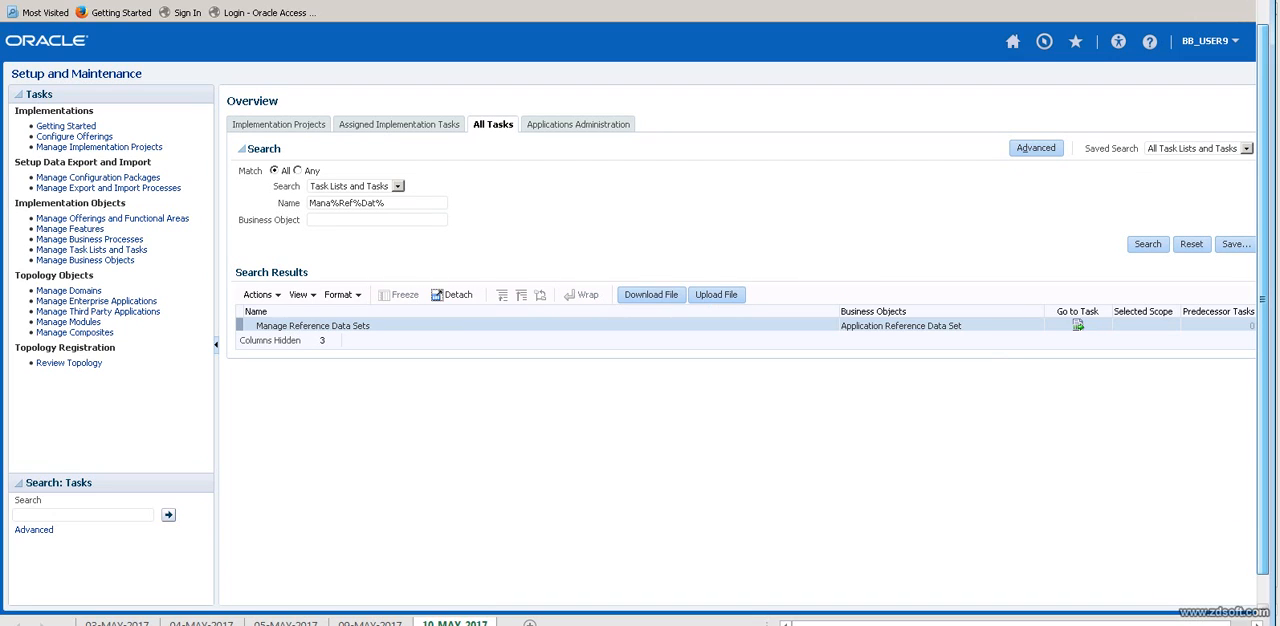
Open the Organization Structures task list for the Procurement offering in Applications Administration.
left_click_drag(387, 203, 307, 203)
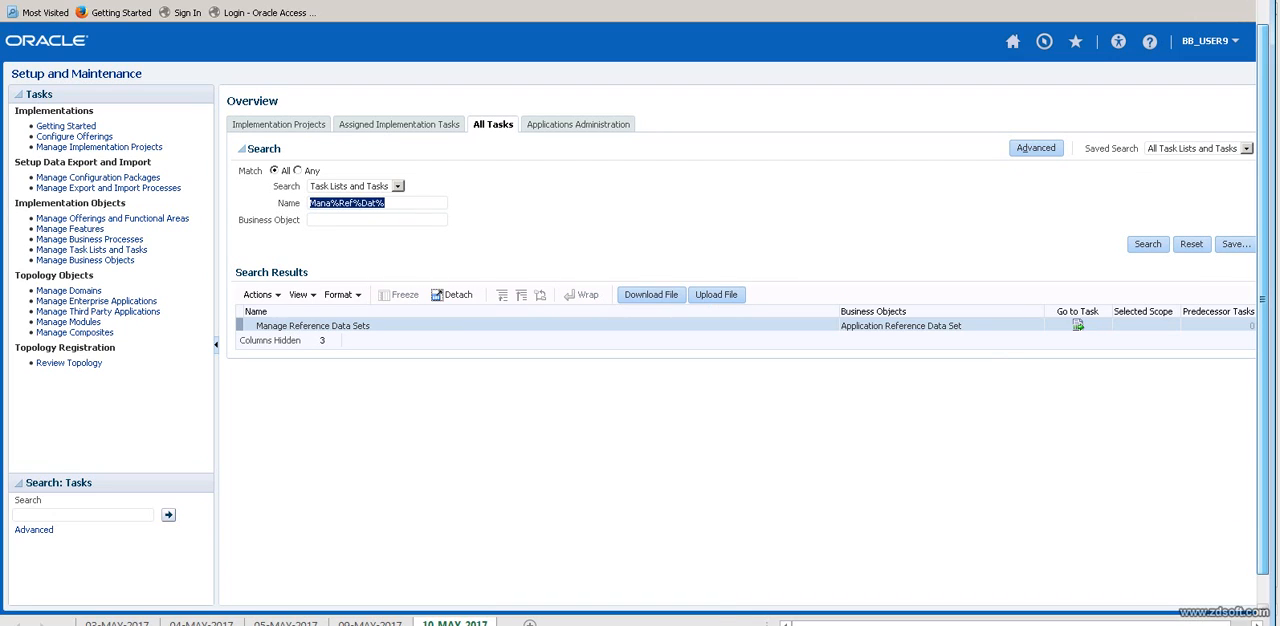
left_click(578, 125)
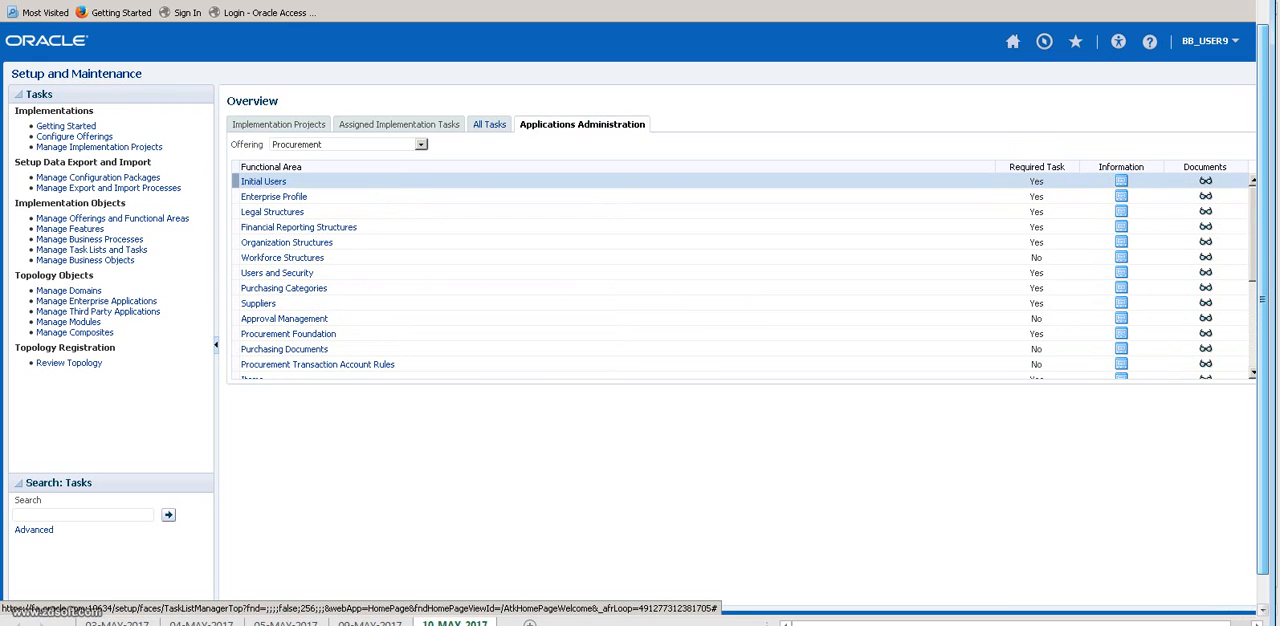
left_click(489, 125)
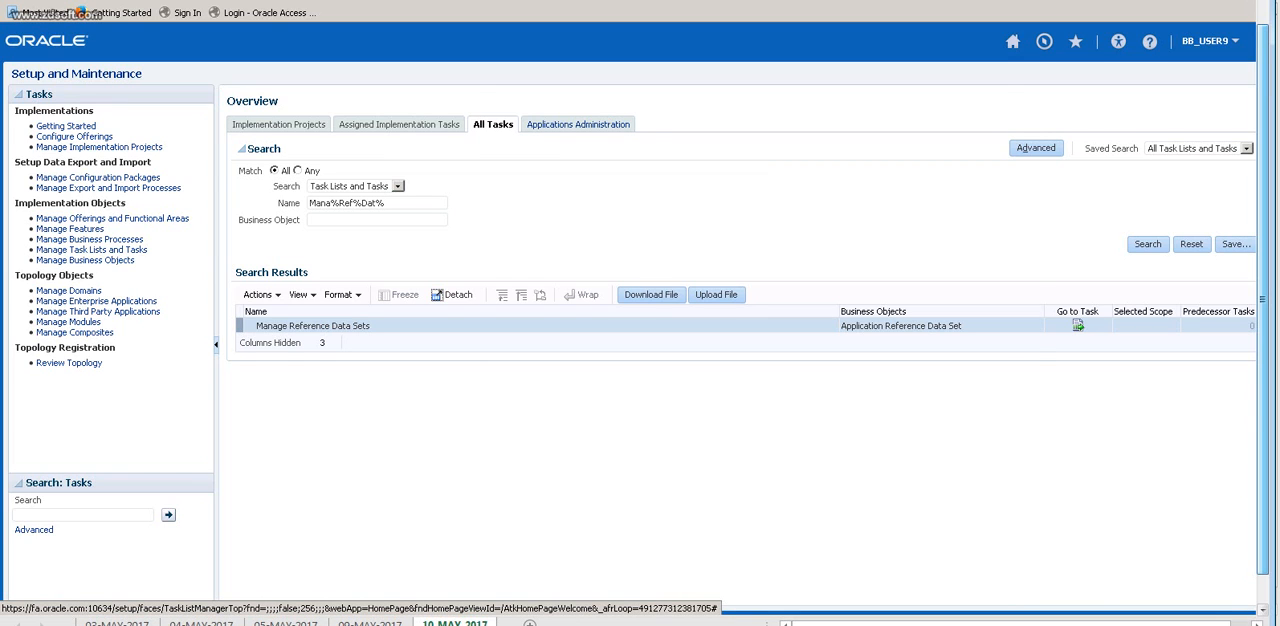
left_click(578, 124)
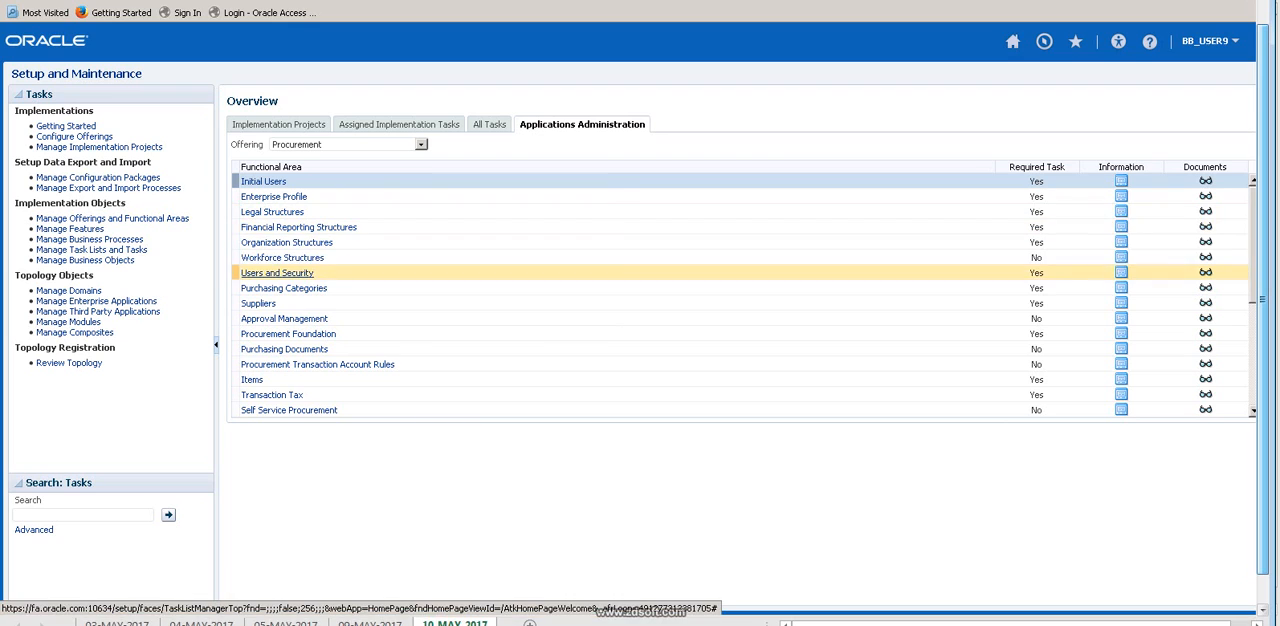
left_click(421, 145)
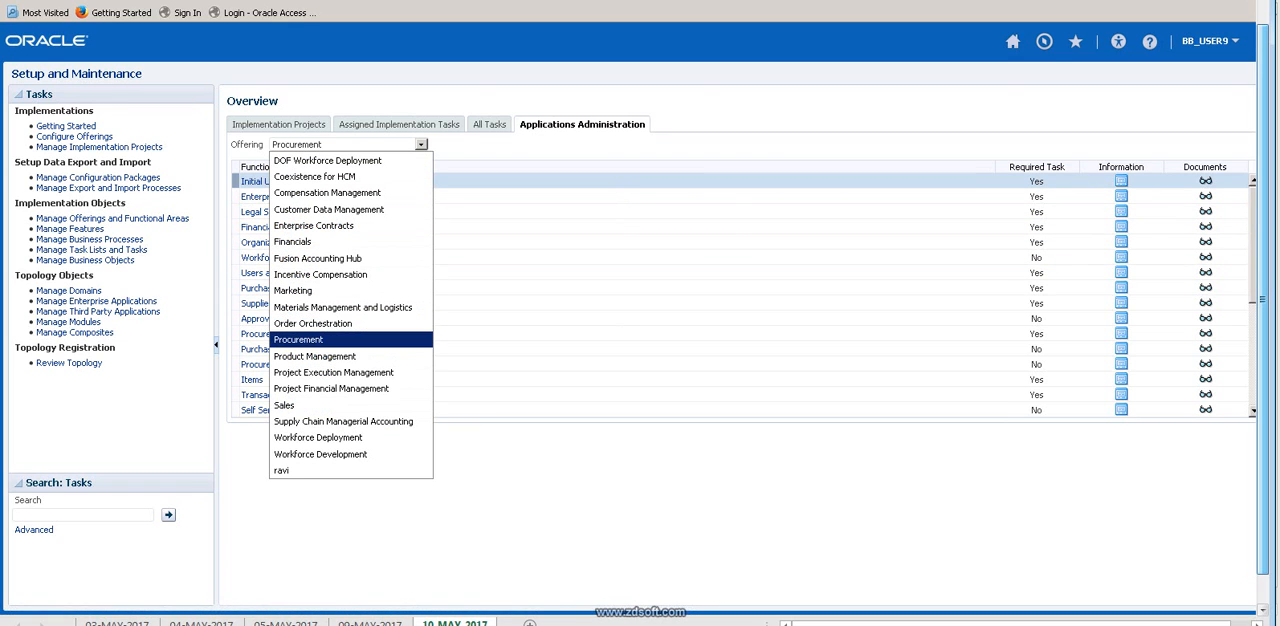
left_click(300, 339)
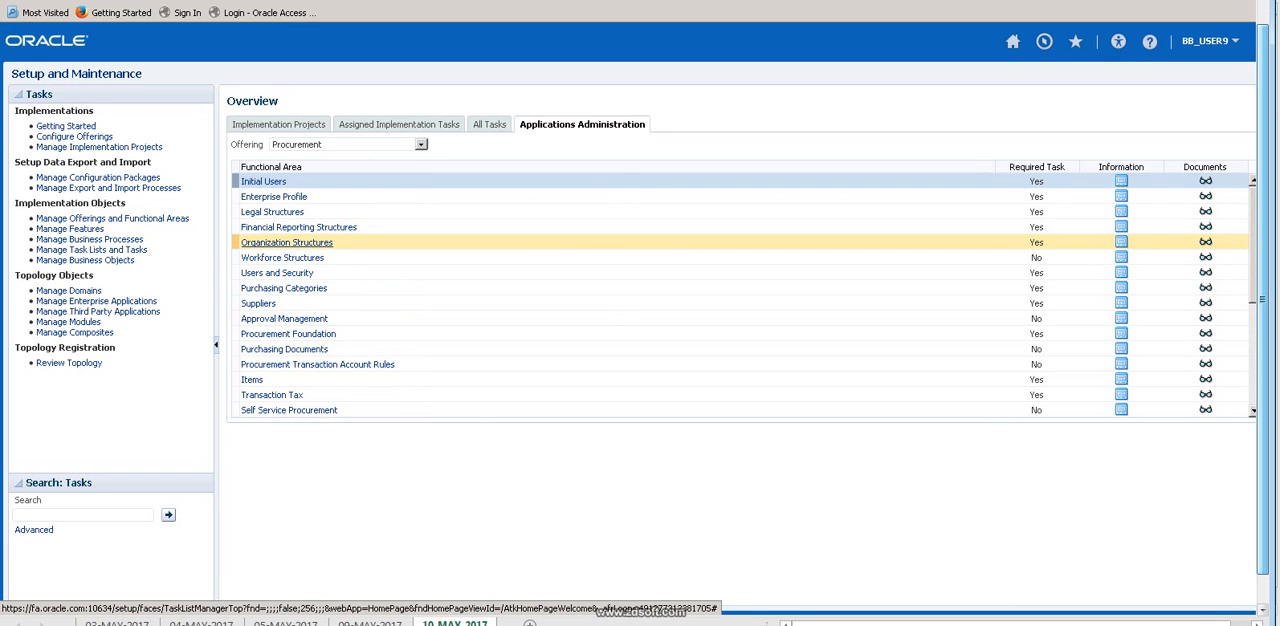
left_click(287, 242)
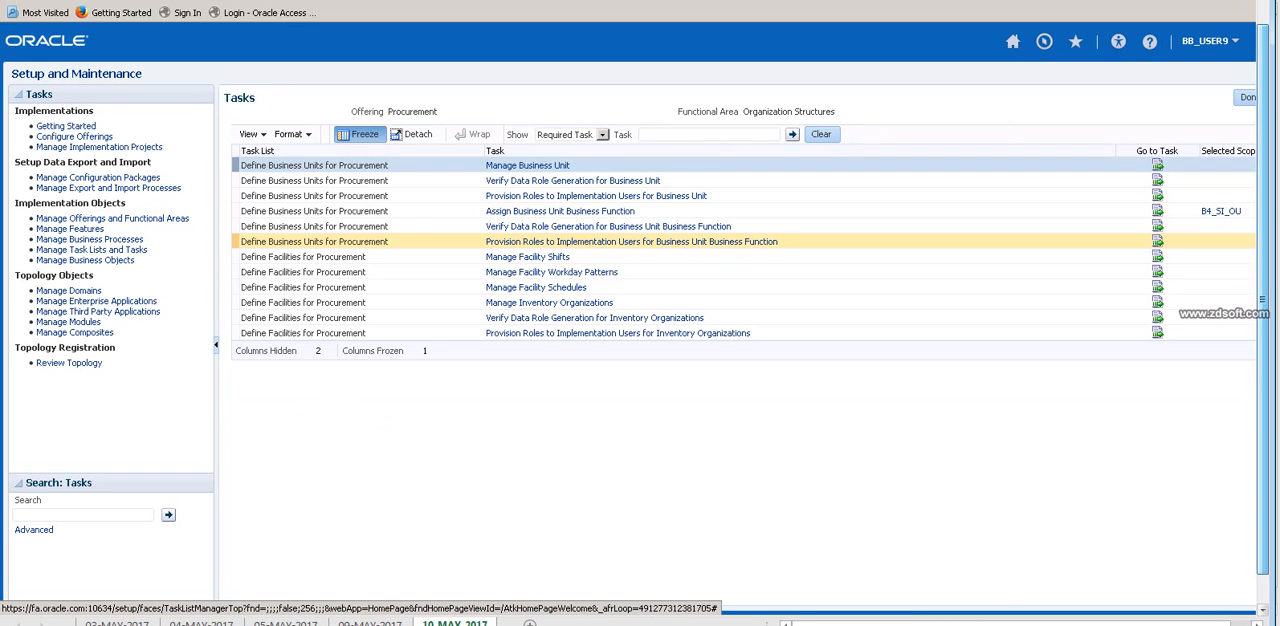
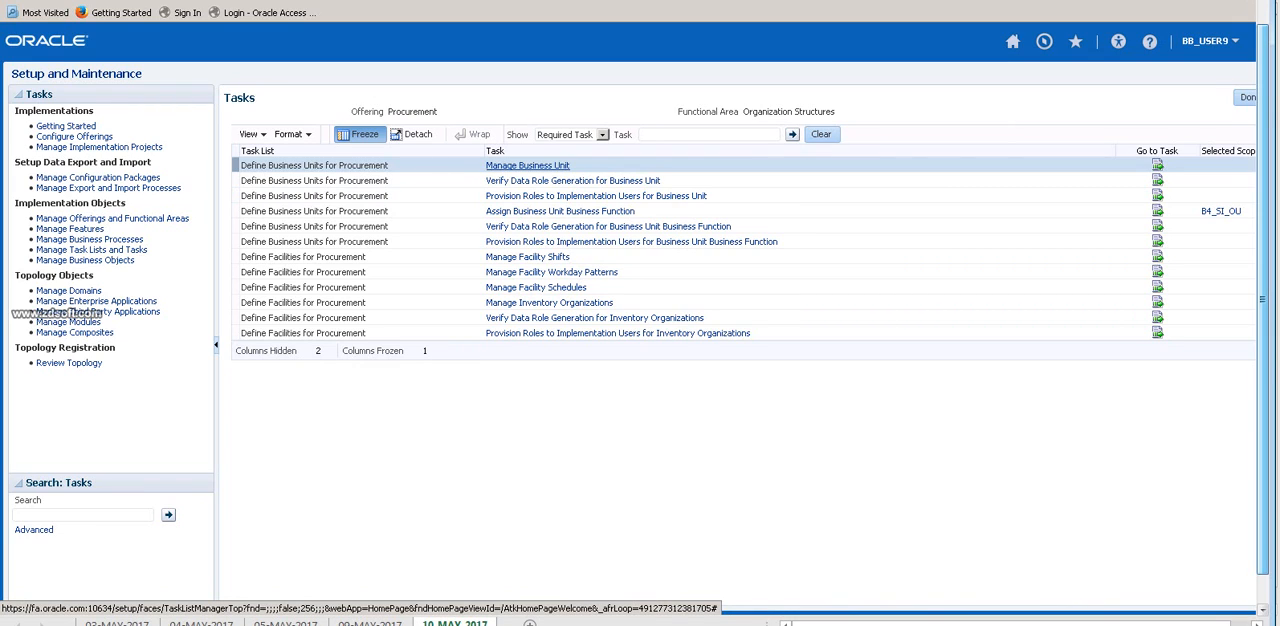
Open the Manage Business Unit task and create a new business unit named B5_US_BU.
left_click(528, 166)
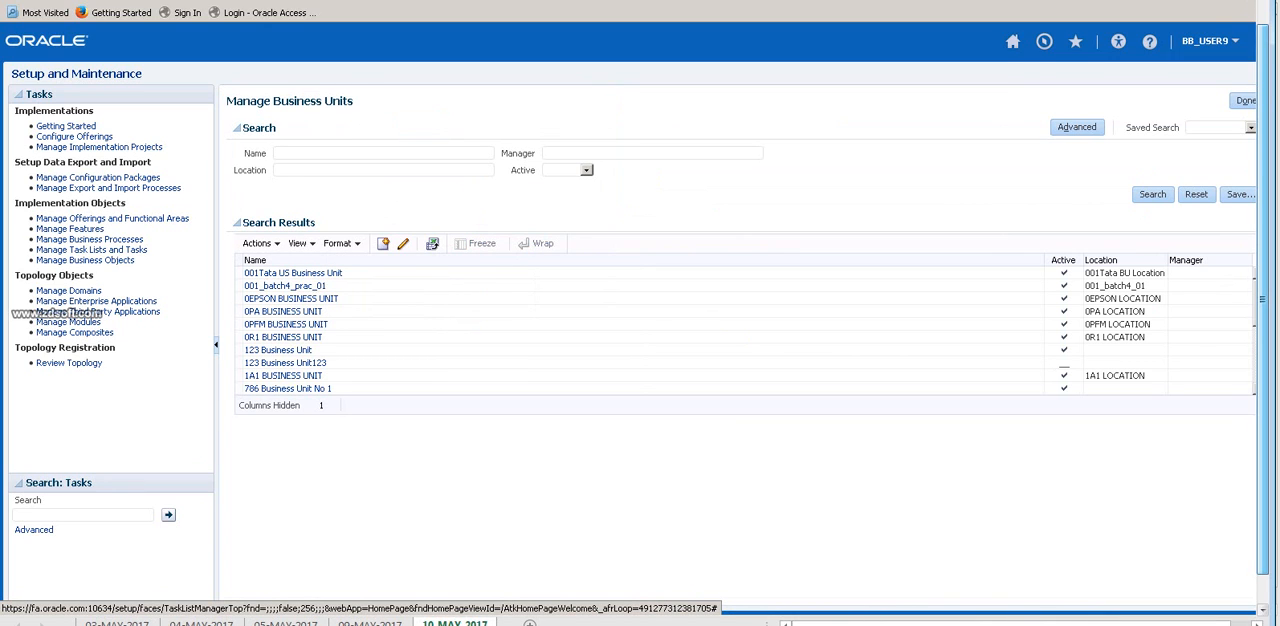
left_click(383, 243)
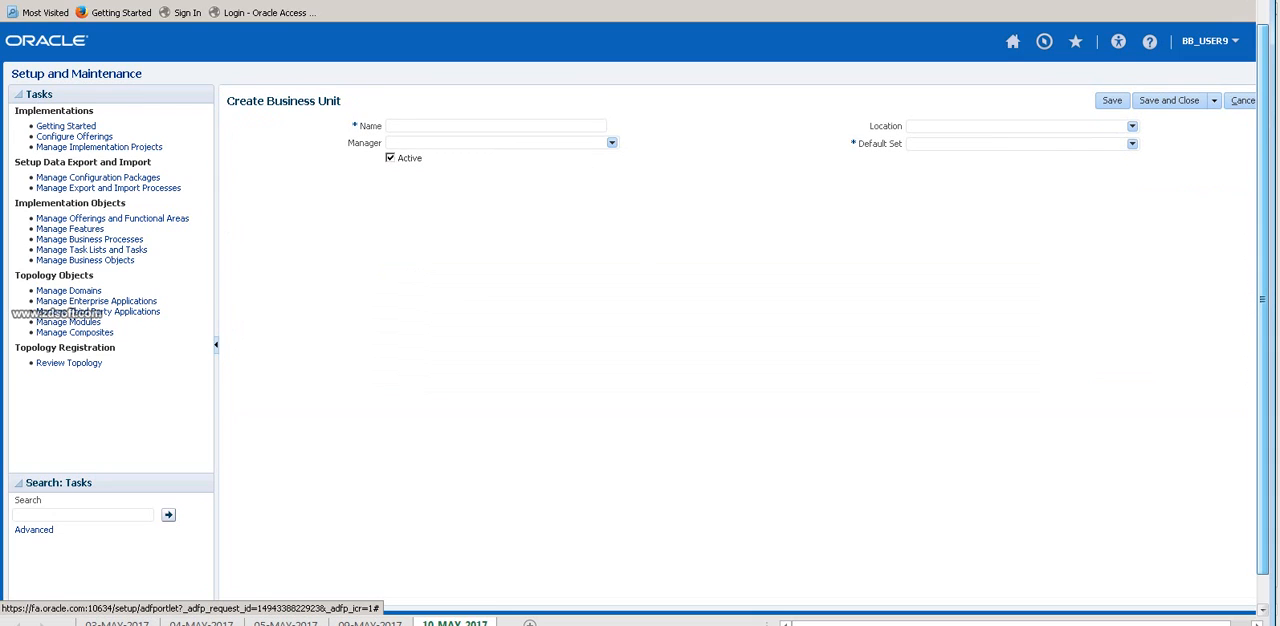
type("BS_")
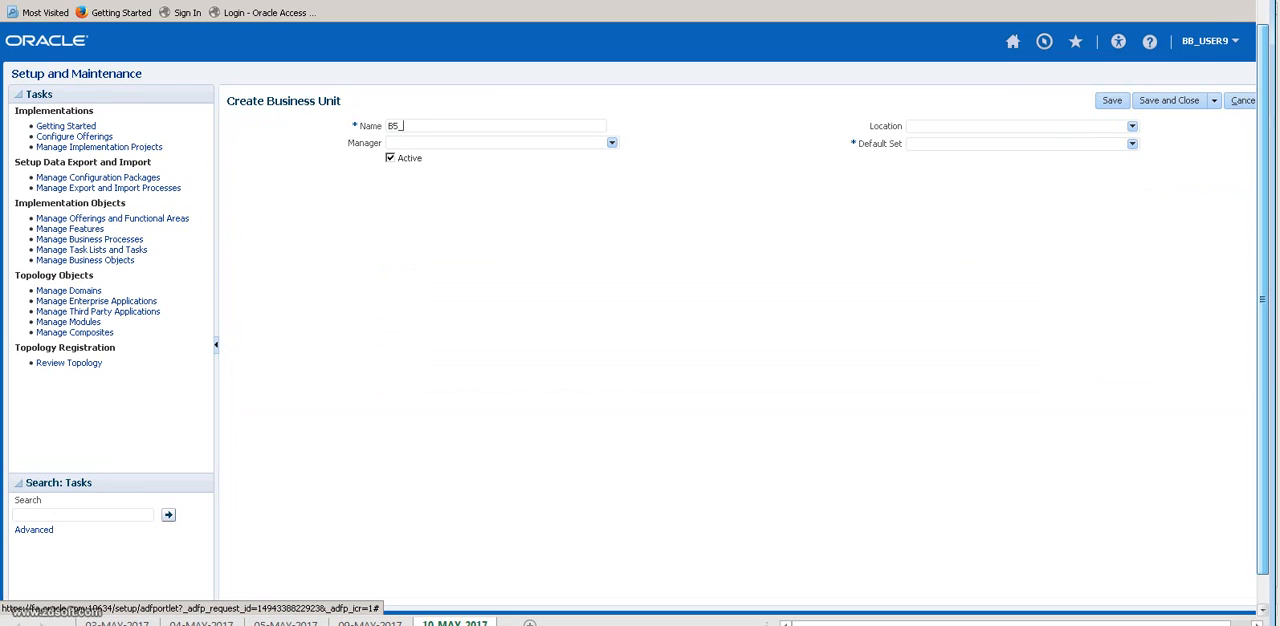
type("US_BU")
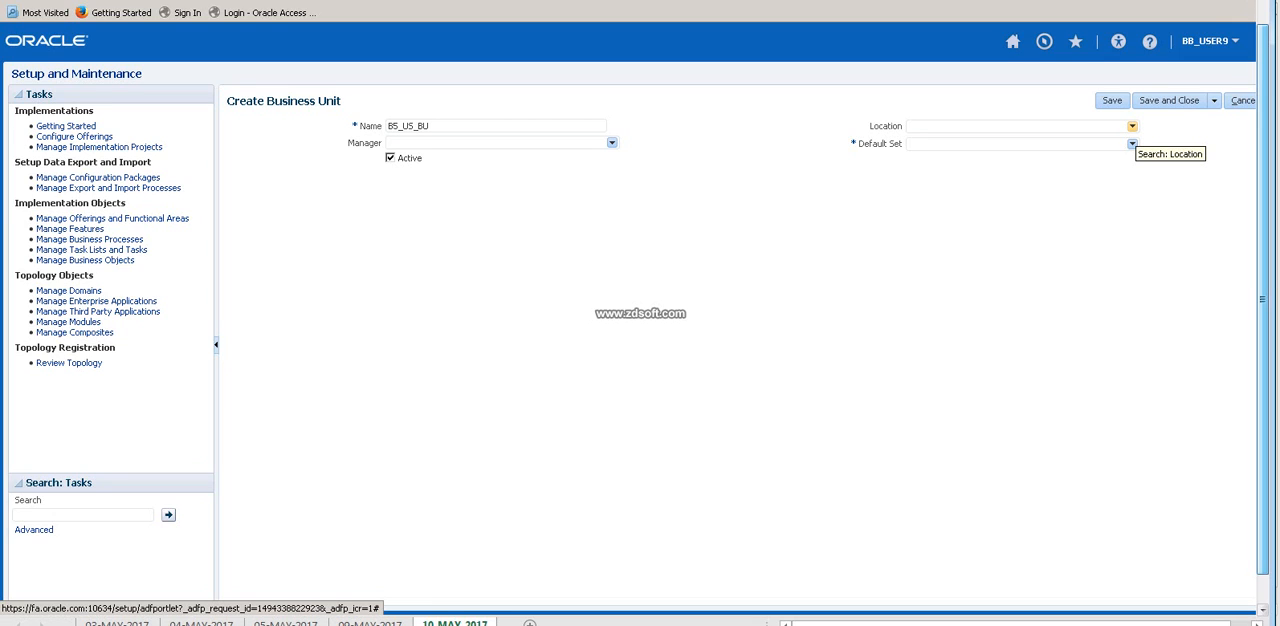
Search the reference data sets for COMM and select COMMON as the business unit's default set.
left_click(1132, 126)
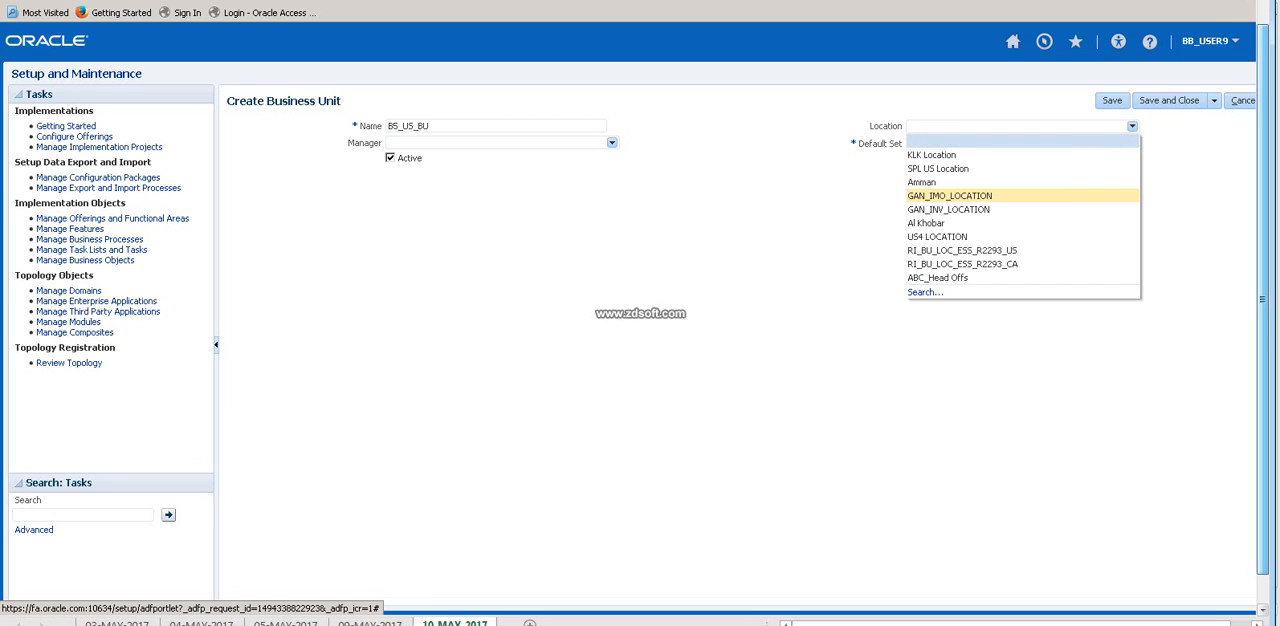
left_click(925, 292)
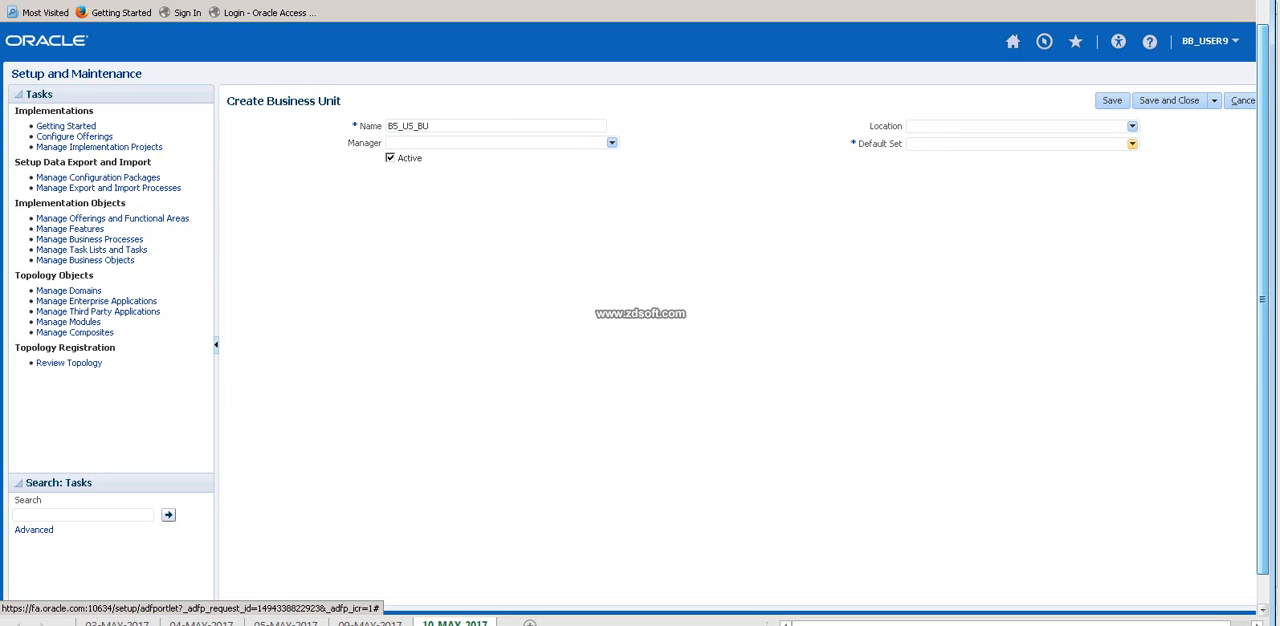
left_click(1132, 143)
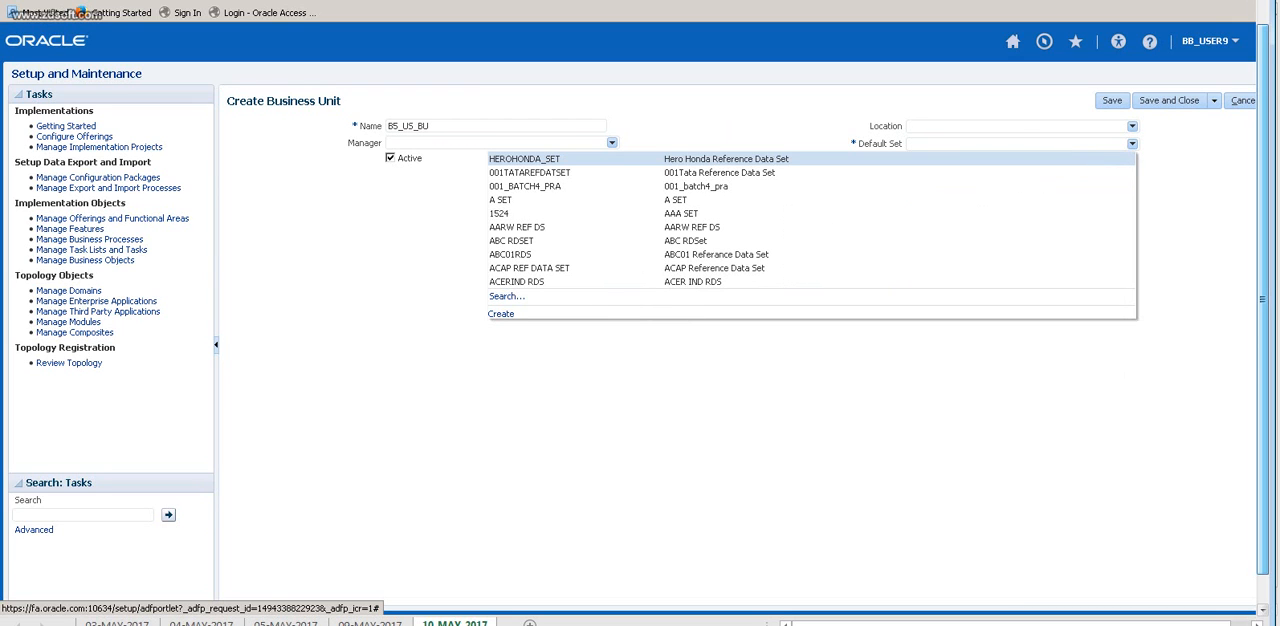
left_click(507, 297)
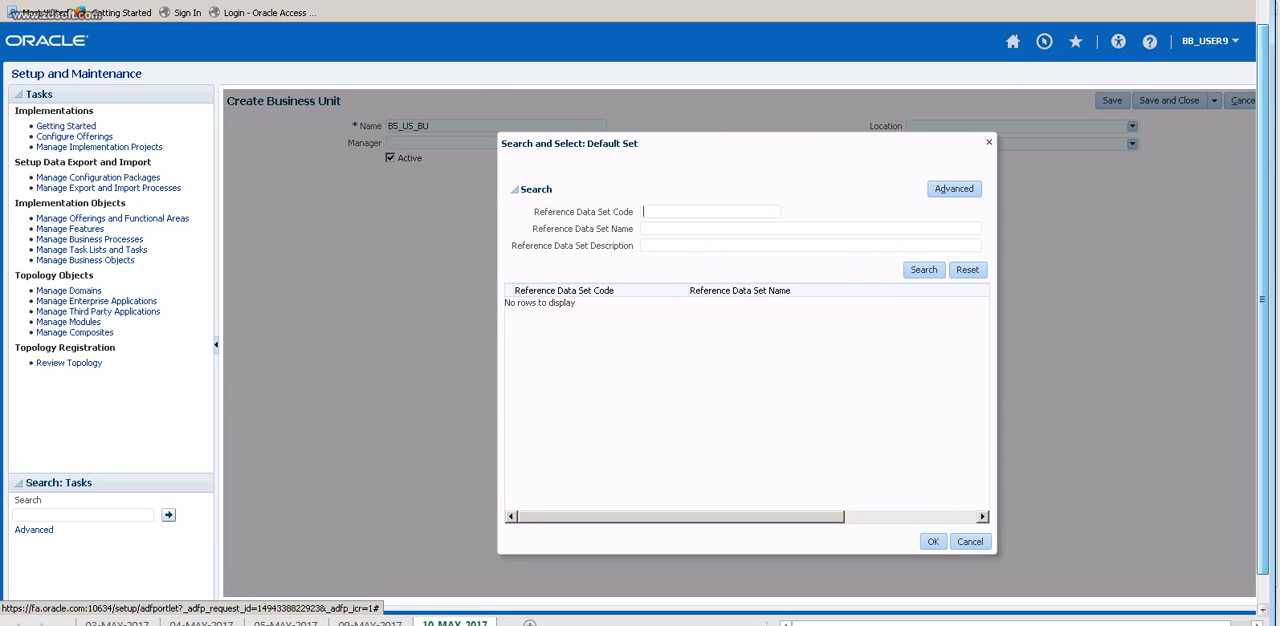
type("COMM")
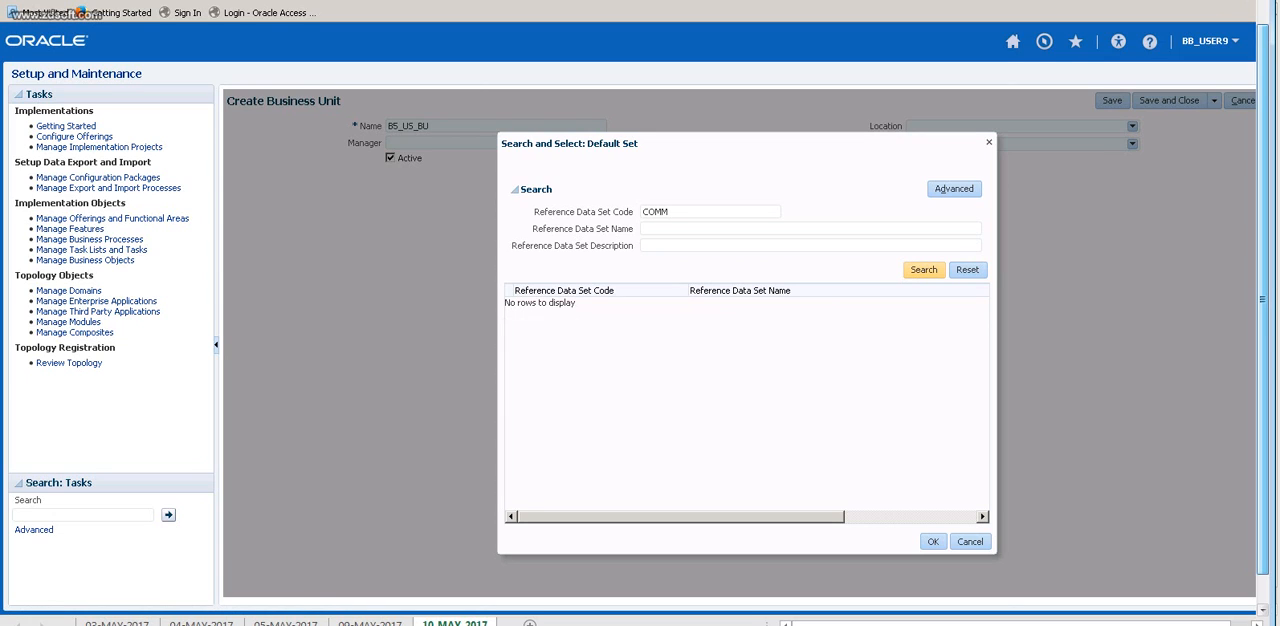
left_click(924, 270)
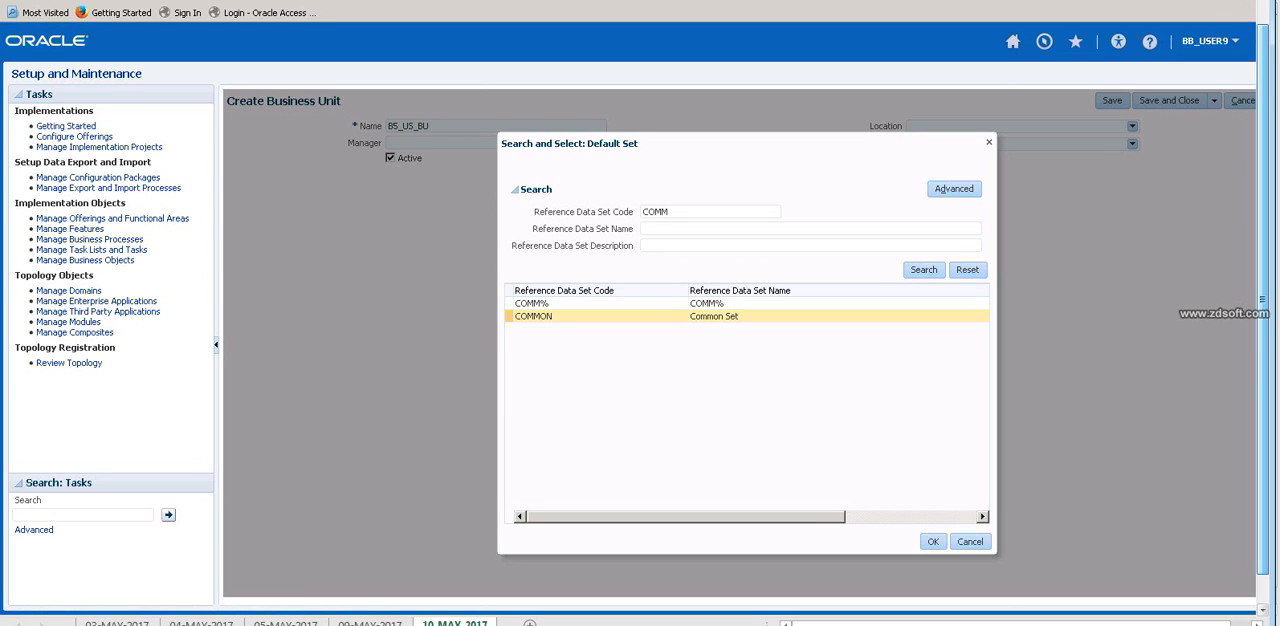
left_click(533, 316)
left_click(932, 541)
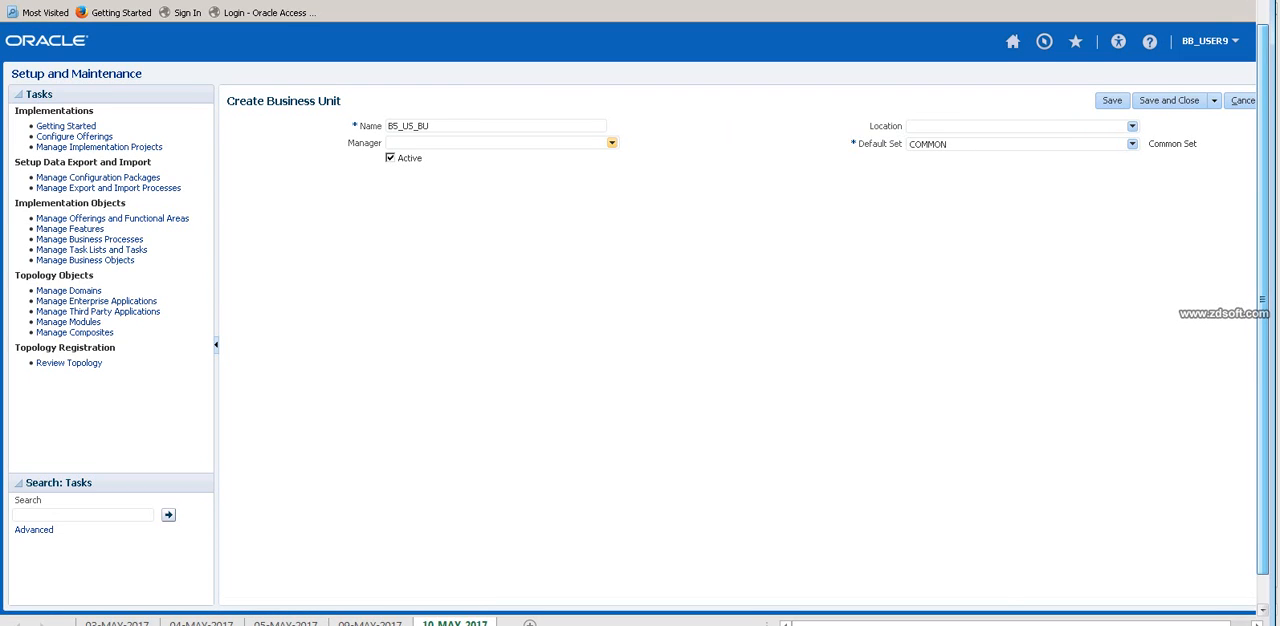
Search for B5 and select B5_US_OU_LOC as the business unit's location, then save and close back to the Organization Structures task list.
left_click(612, 143)
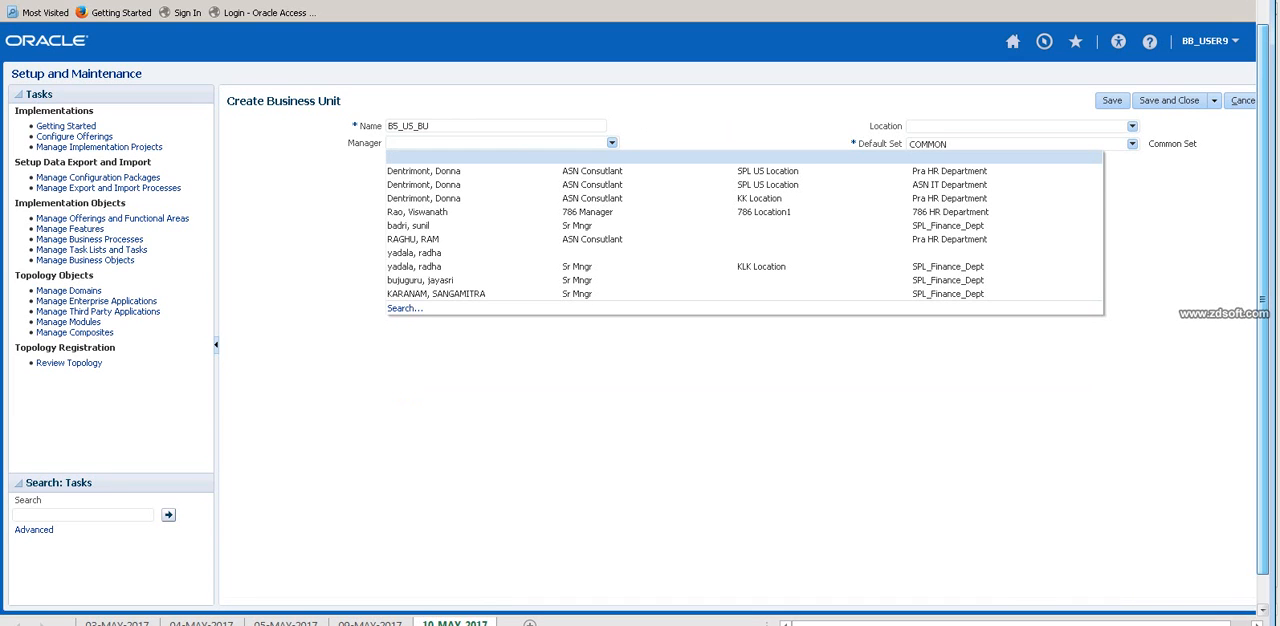
left_click(612, 143)
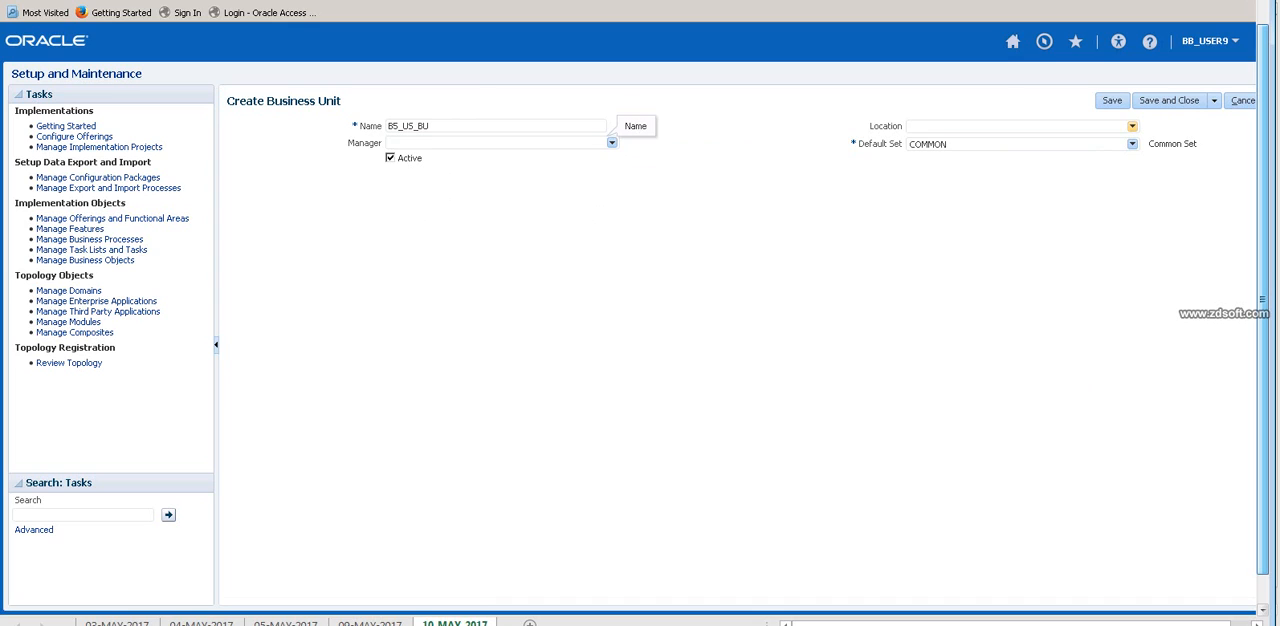
left_click(1132, 126)
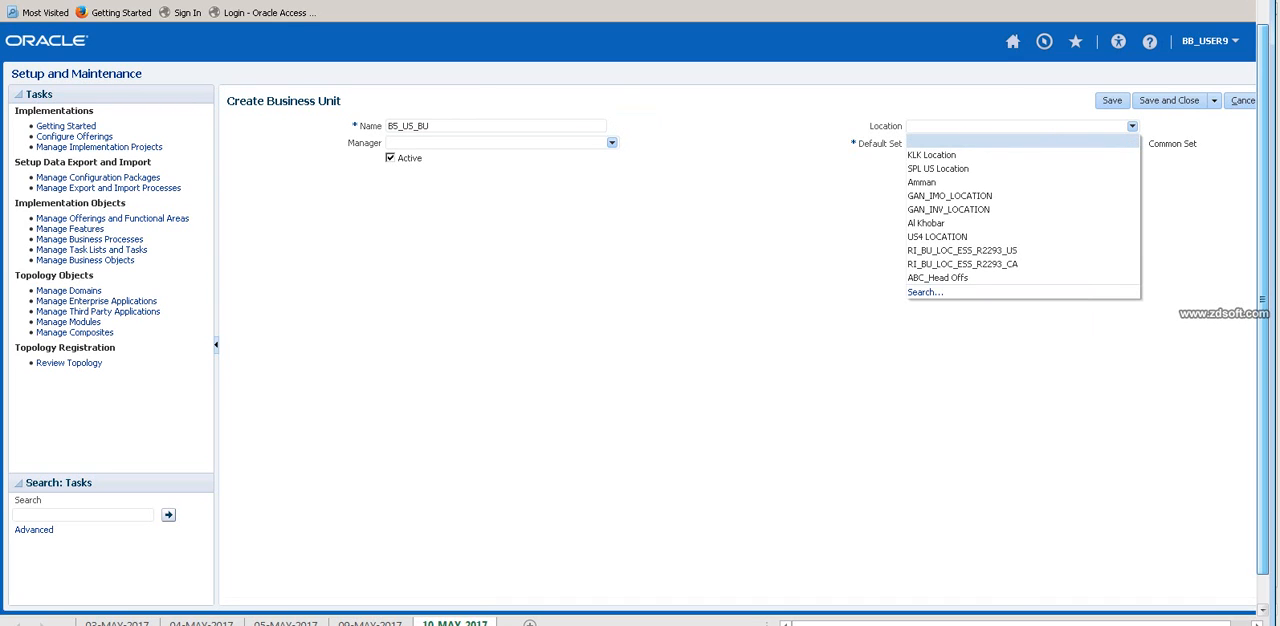
left_click(925, 292)
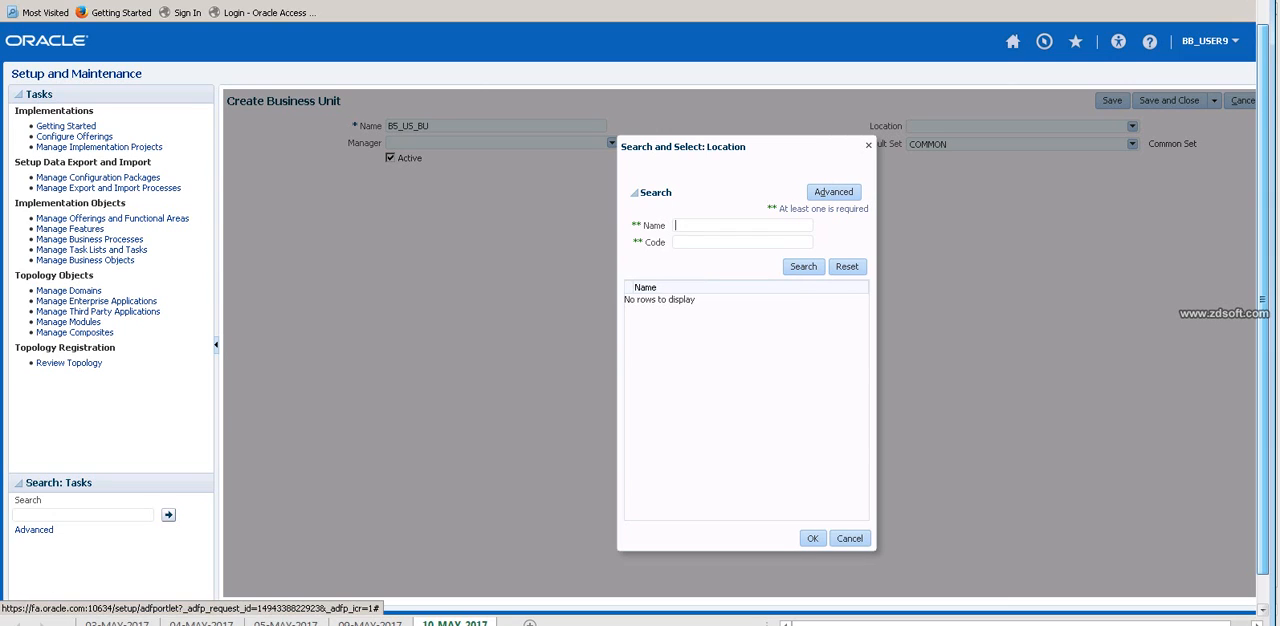
type("B5")
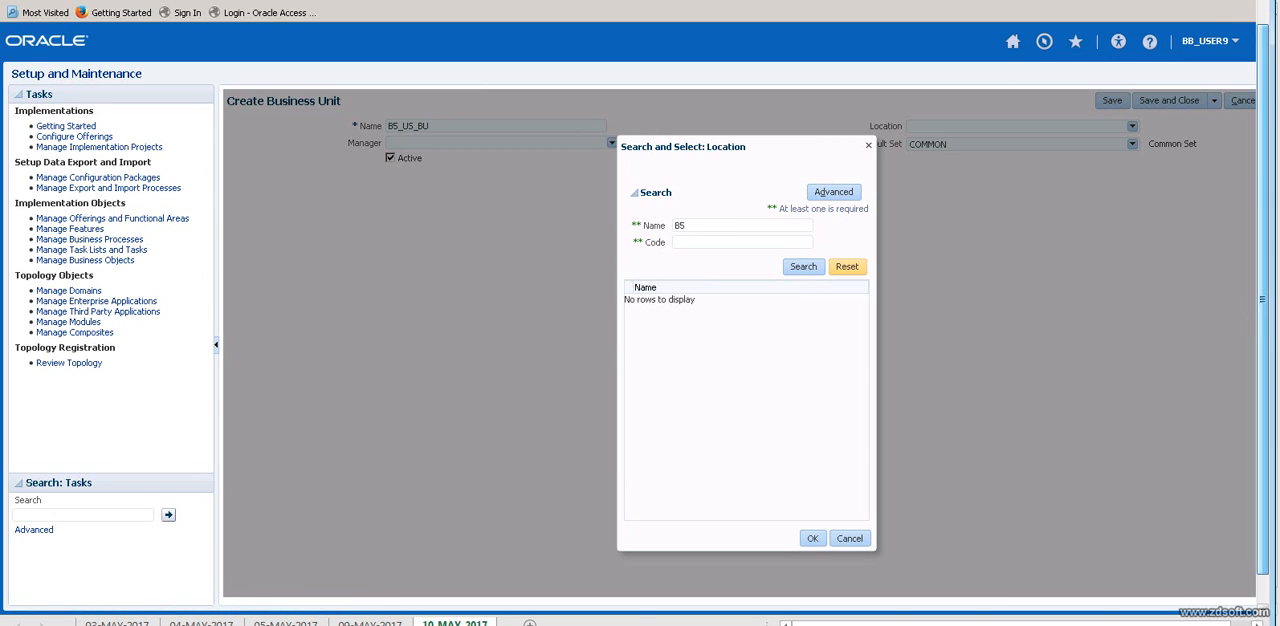
left_click(803, 266)
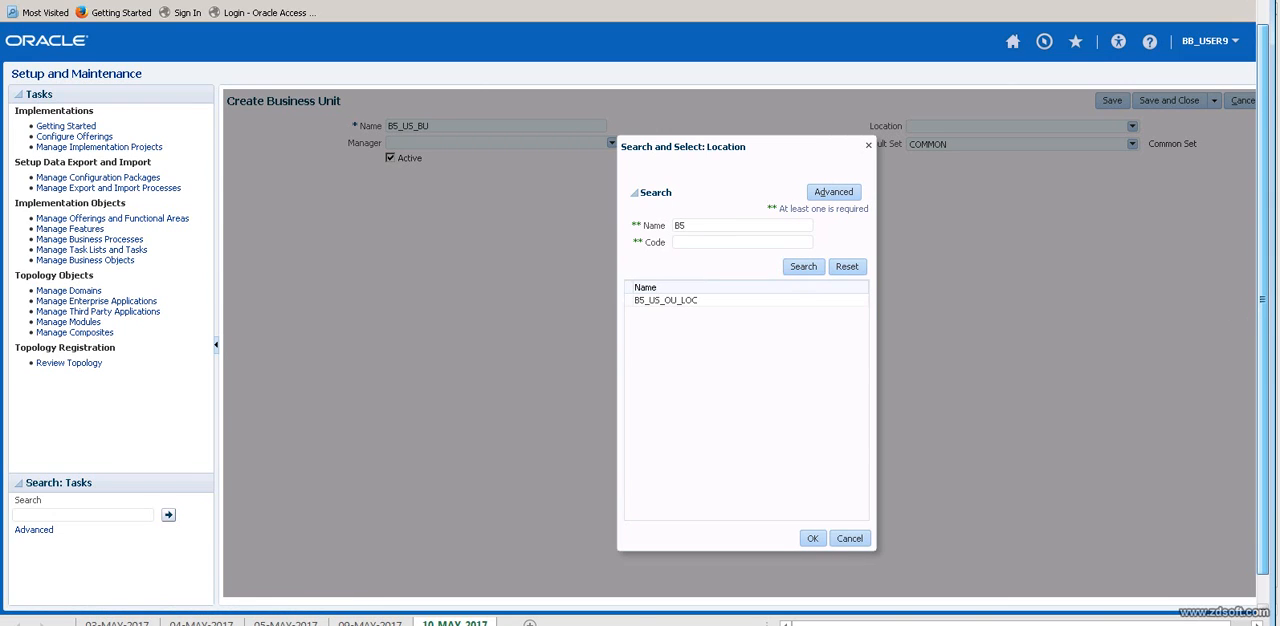
left_click(666, 300)
left_click(813, 538)
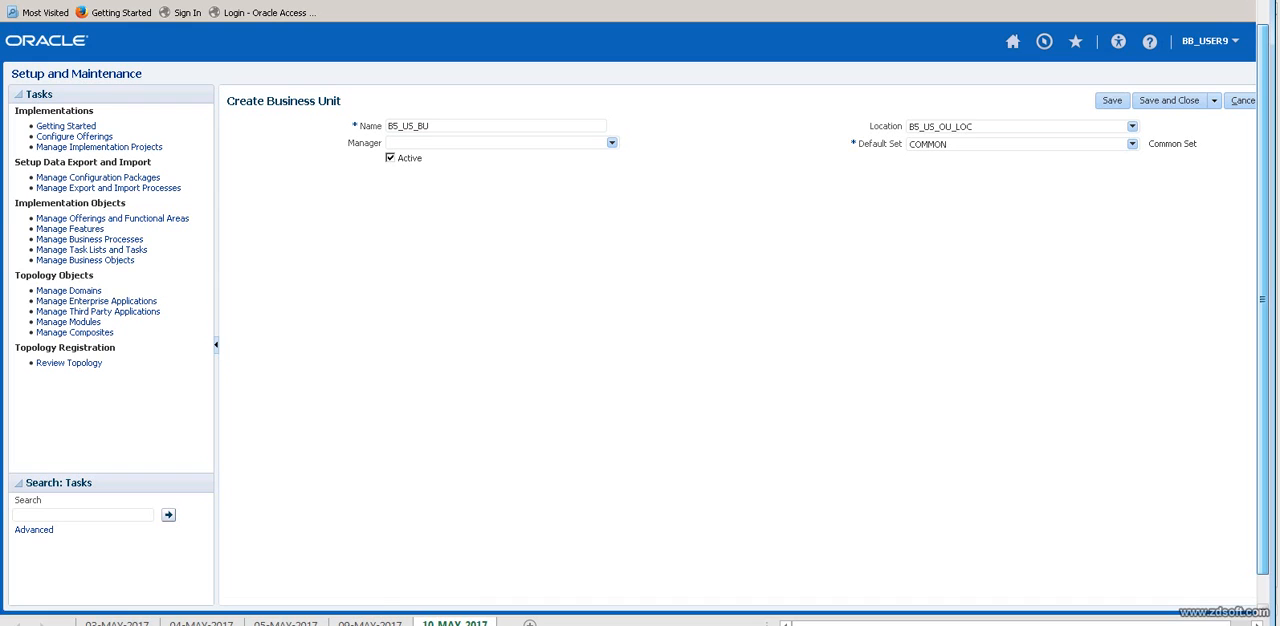
left_click(1169, 100)
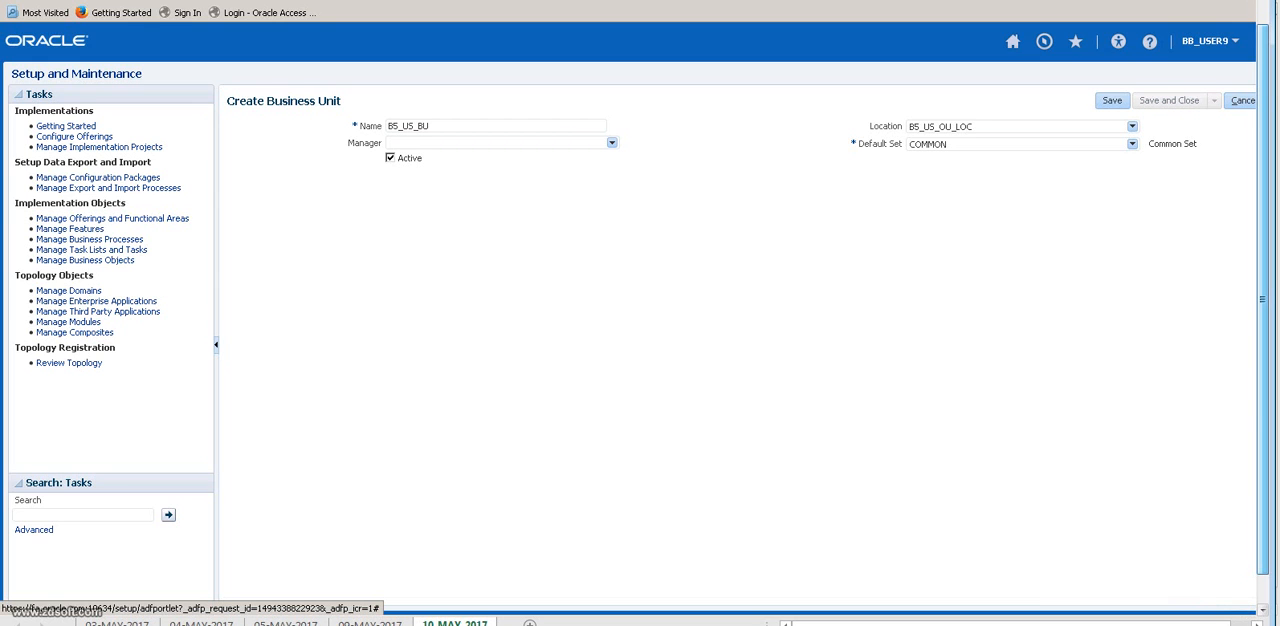
left_click(1248, 100)
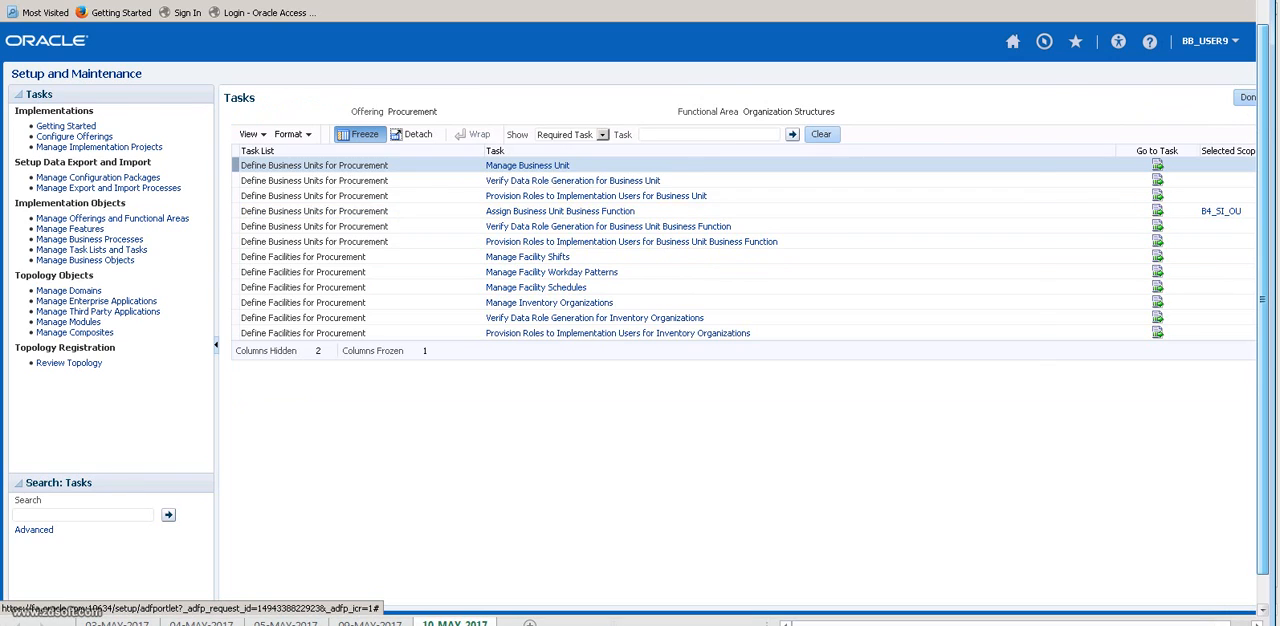
Switch to the Excel notes workbook and enter R12 in cell D28 and OU in cell D30.
key("alt+Tab")
left_click(214, 458)
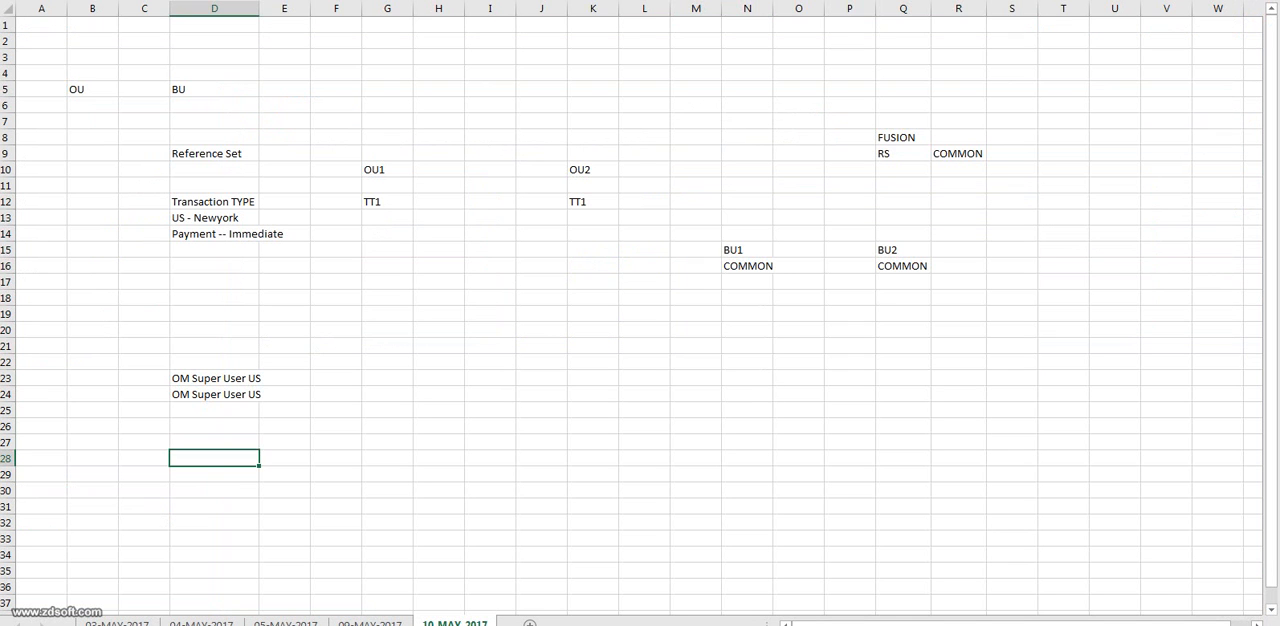
type("R12")
key("Return")
key("Return")
type("O")
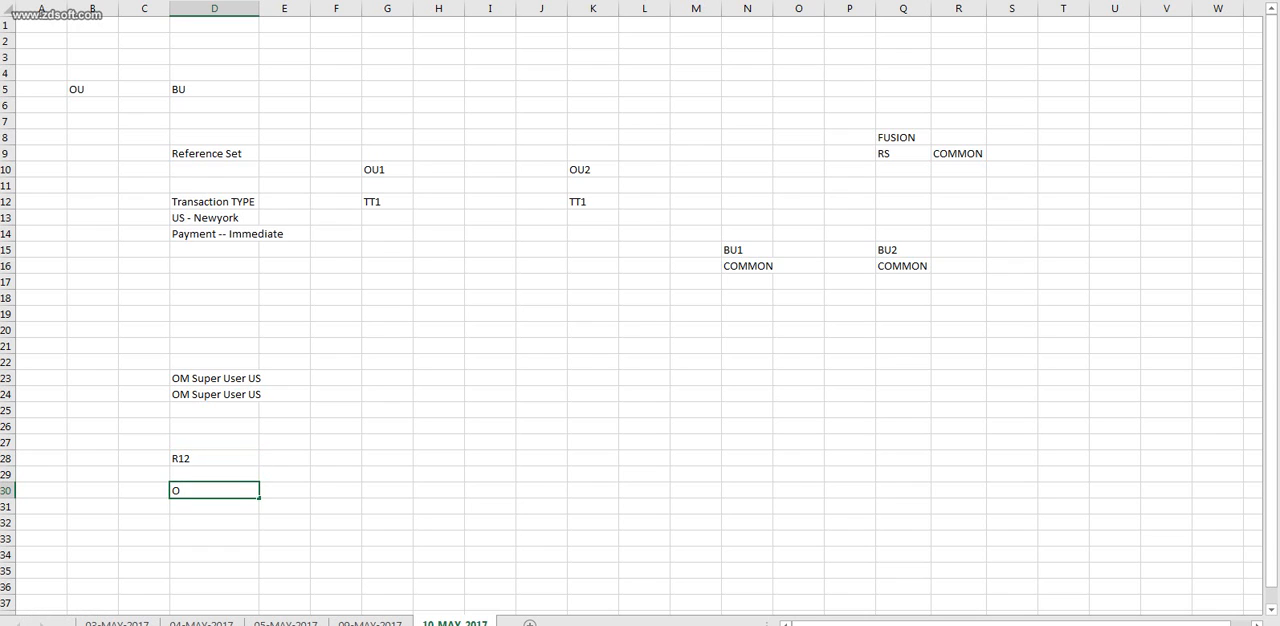
type("U")
key("Tab")
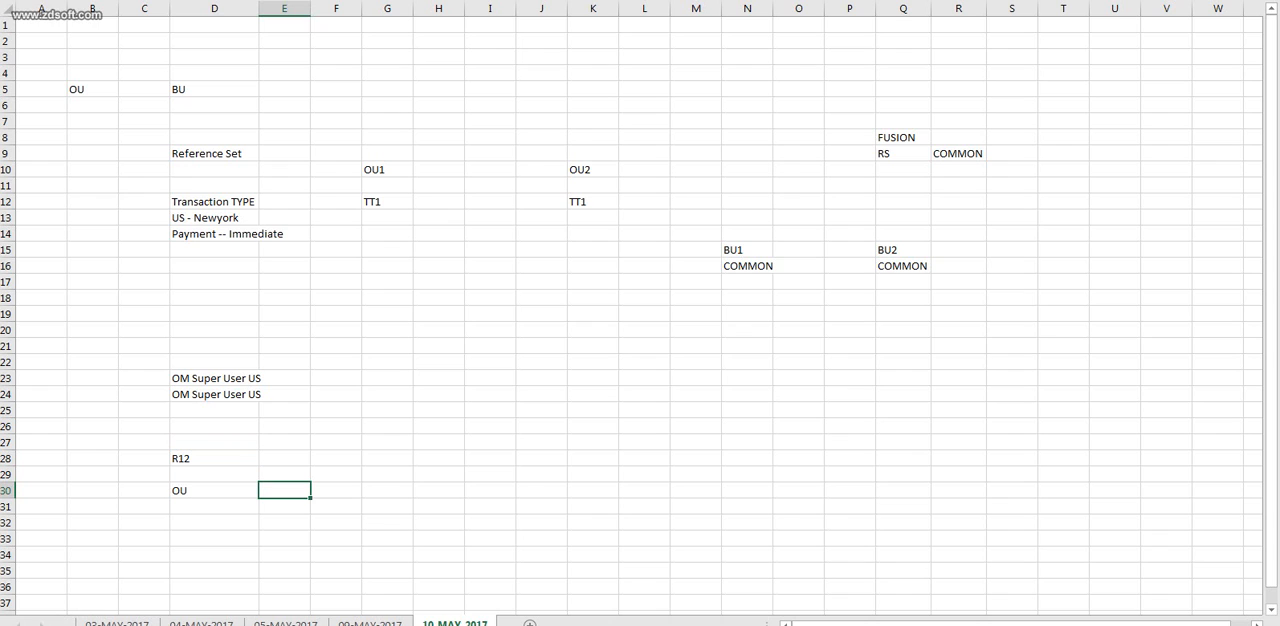
Add Resp in cell D31, directly beneath the OU entry.
key("Left")
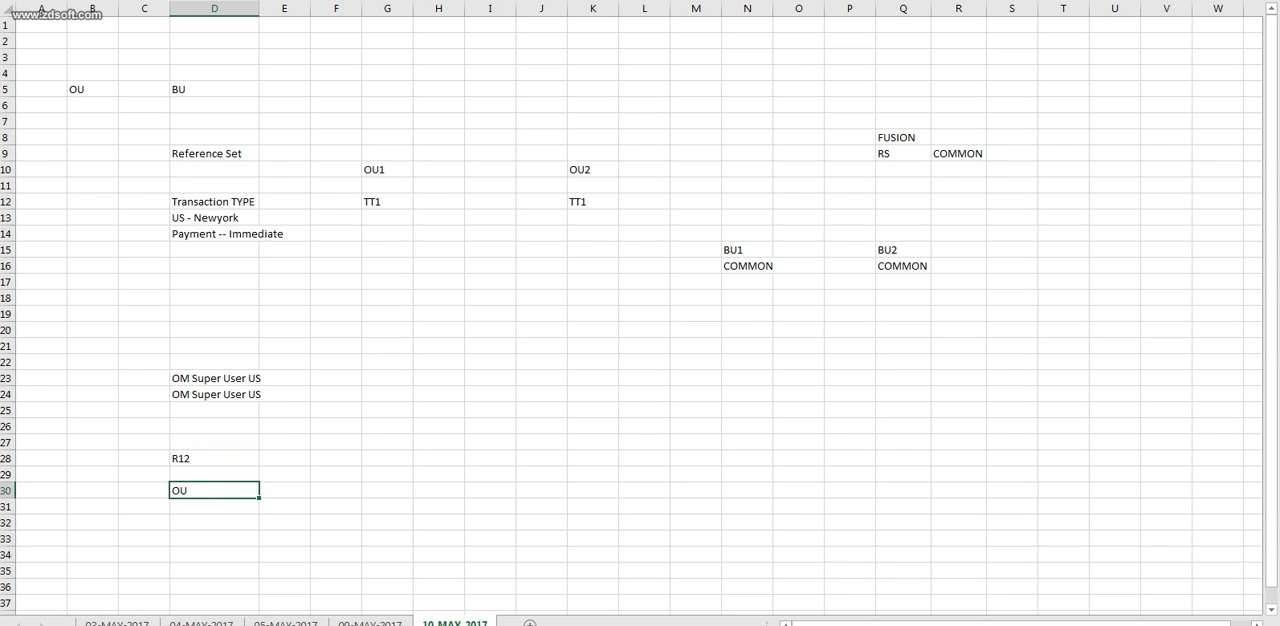
key("Down")
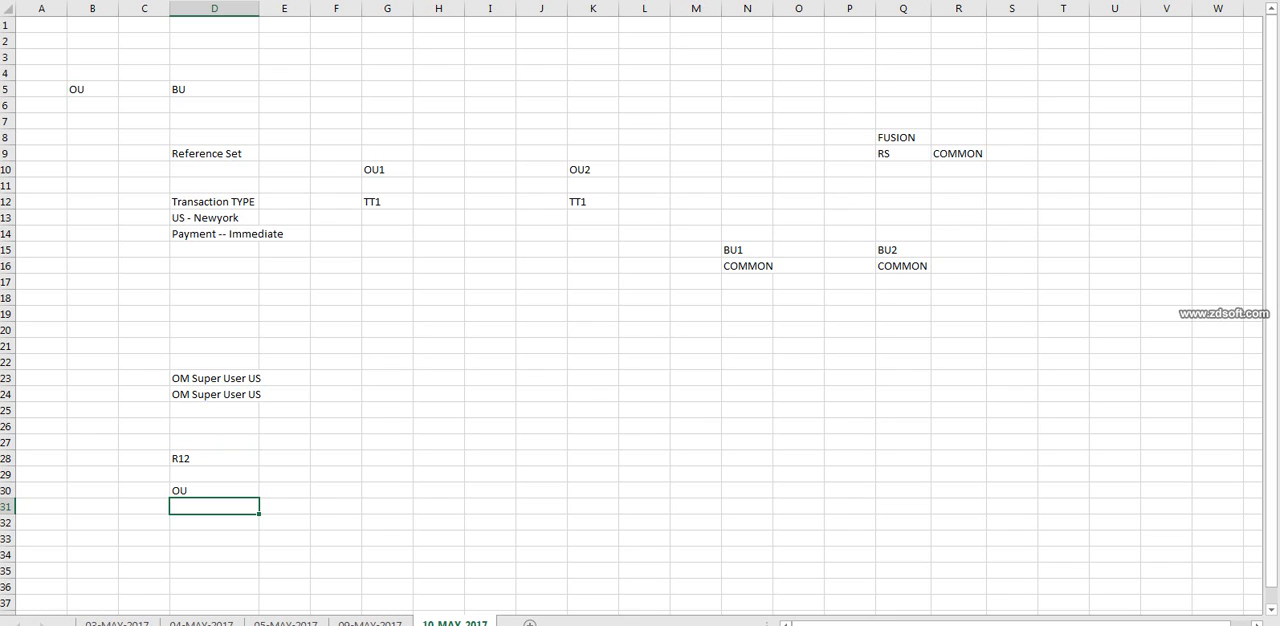
key("Up")
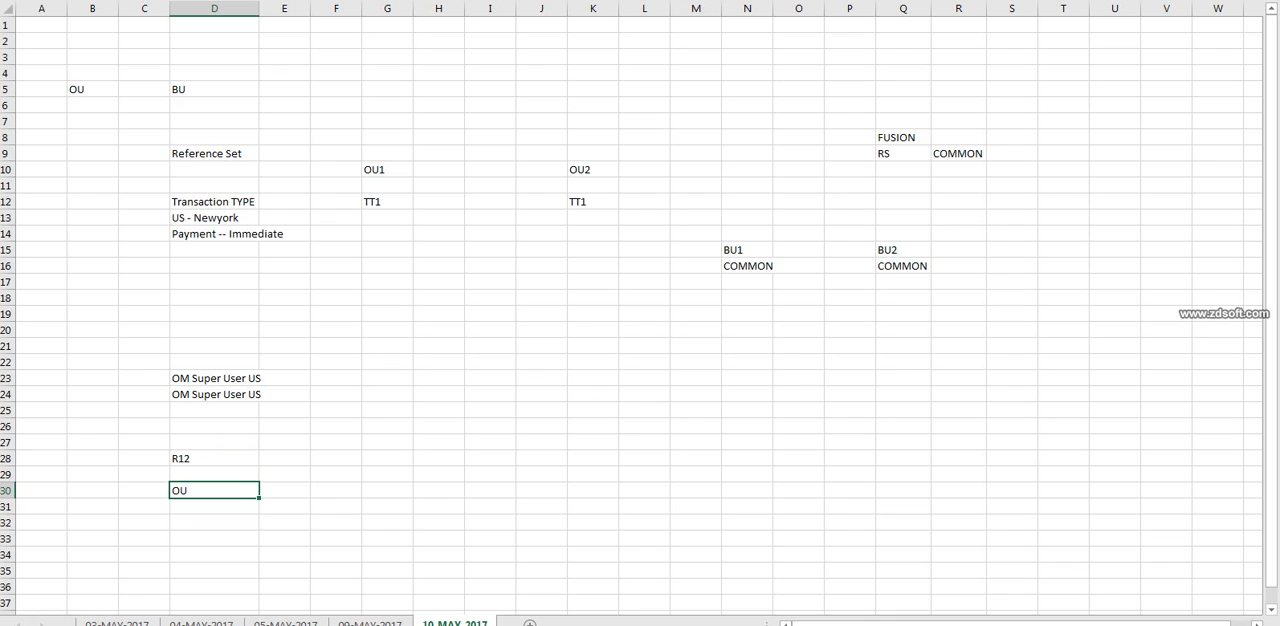
key("Down")
key("Up")
key("Down")
type("Re")
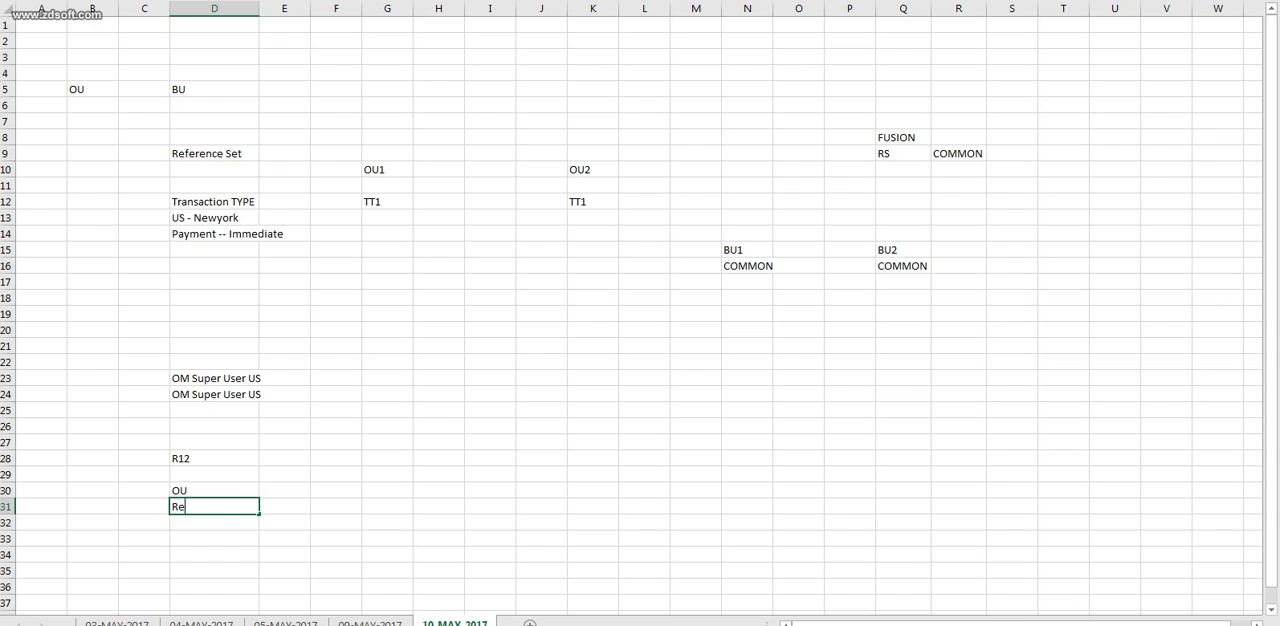
type("sp")
key("Return")
Add User in cell D32, beneath the Resp entry, correcting any misspelling.
key("Up")
key("Up")
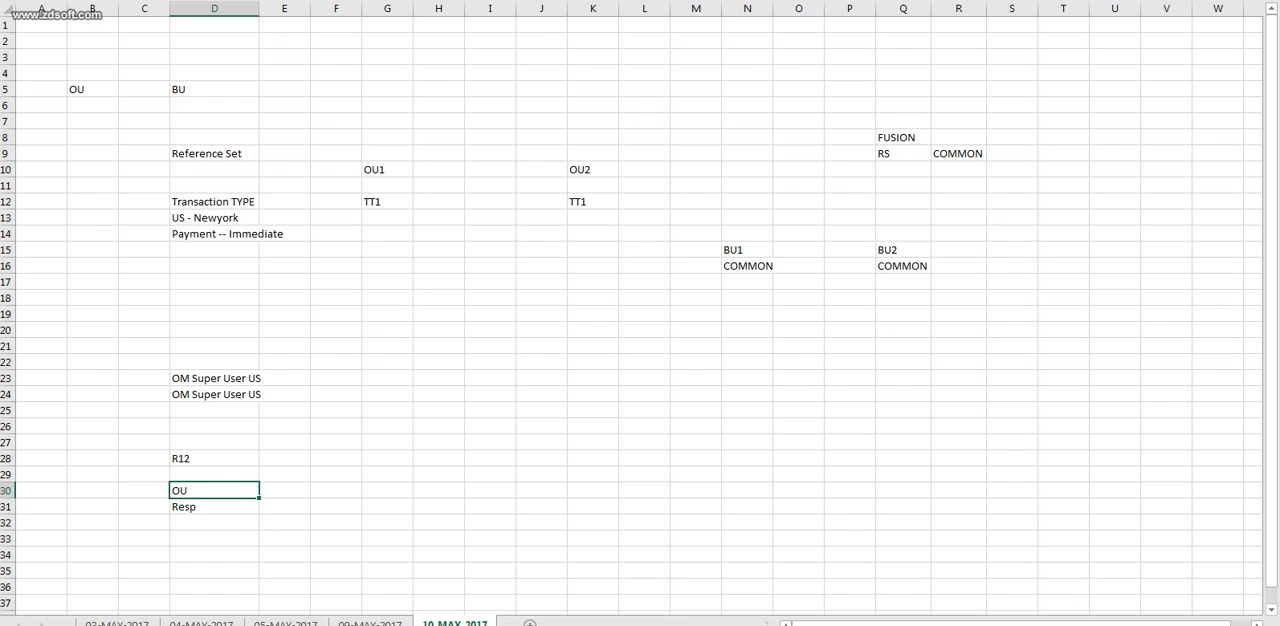
key("Down")
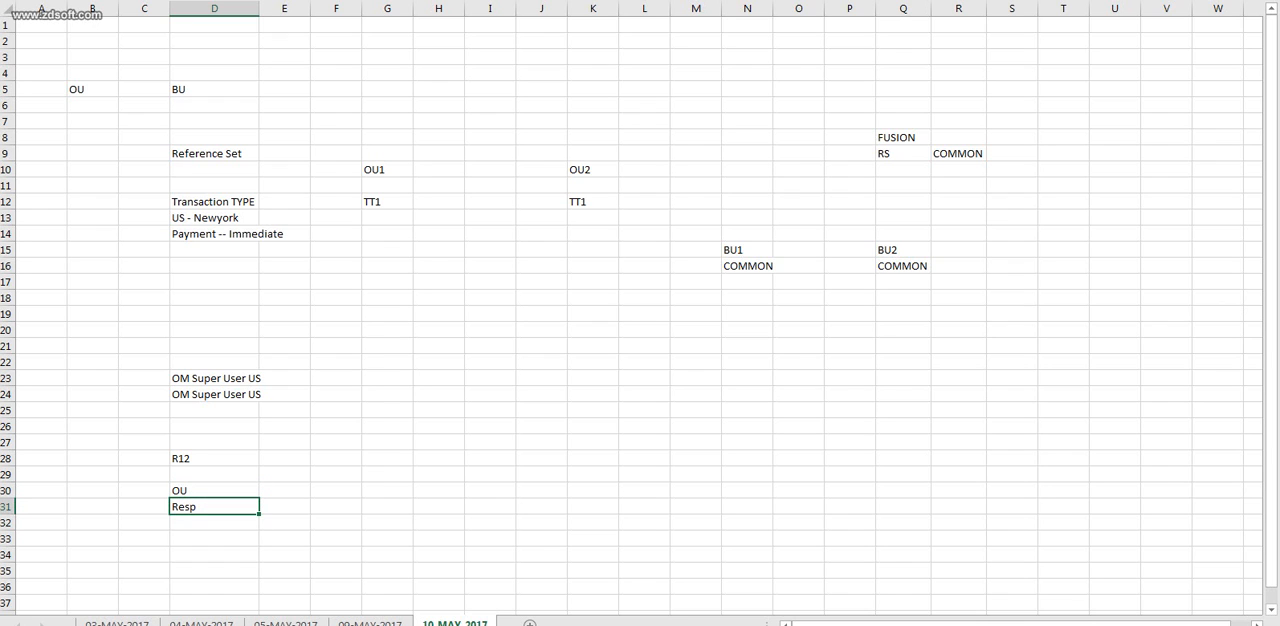
key("Down")
type("Usser")
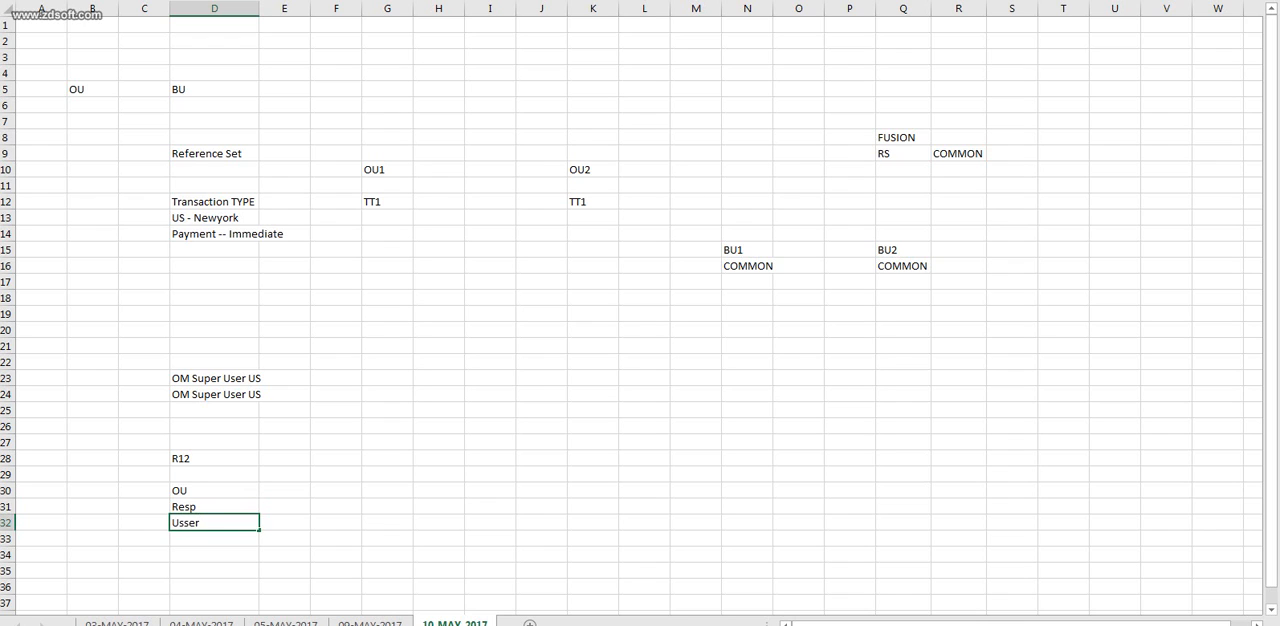
key("BackSpace")
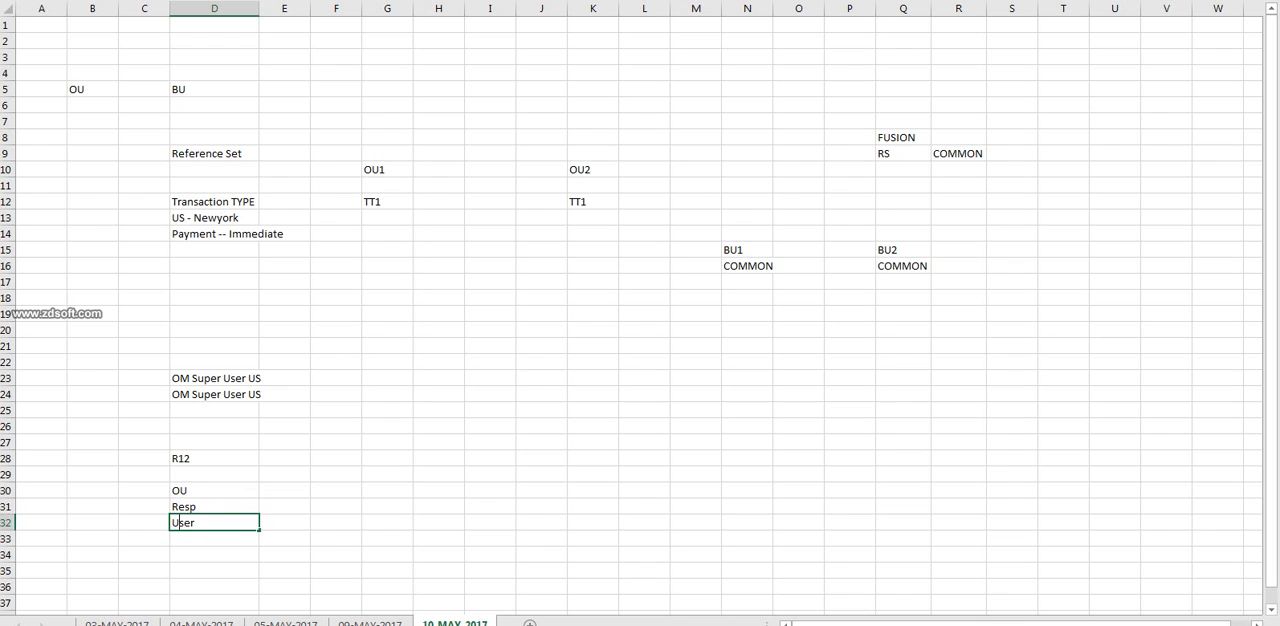
key("Up")
Enter Req/PO in cell D34, then return to the Resp cell in the R12 list.
left_click(214, 555)
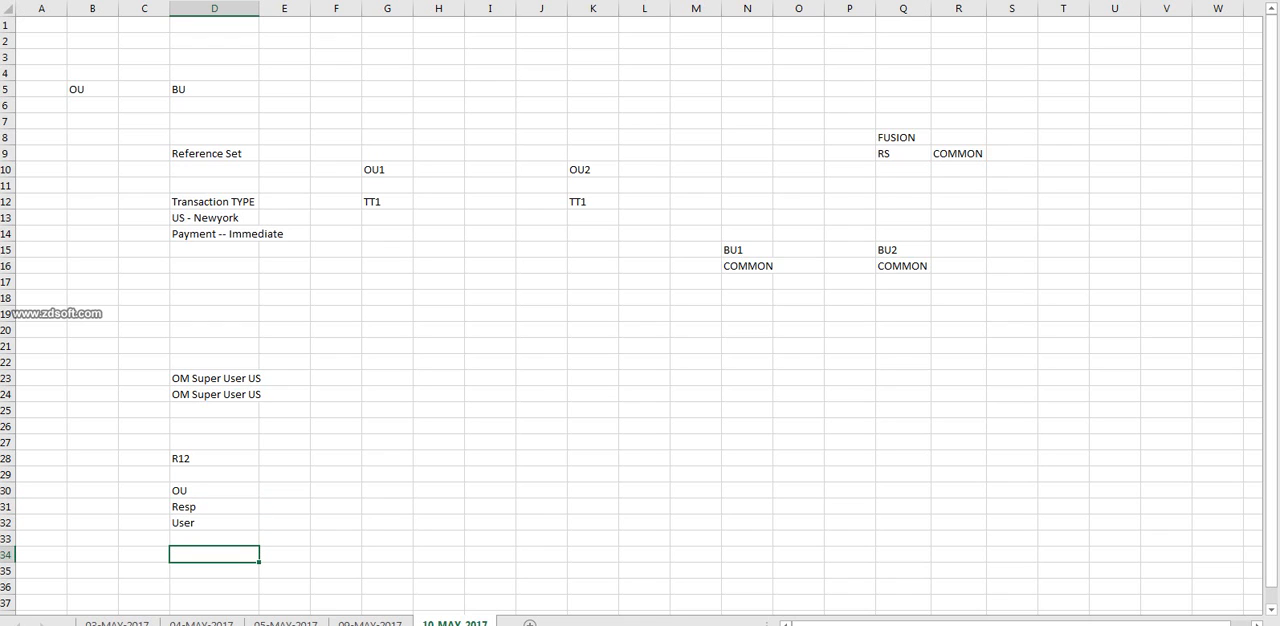
type("Req/PO")
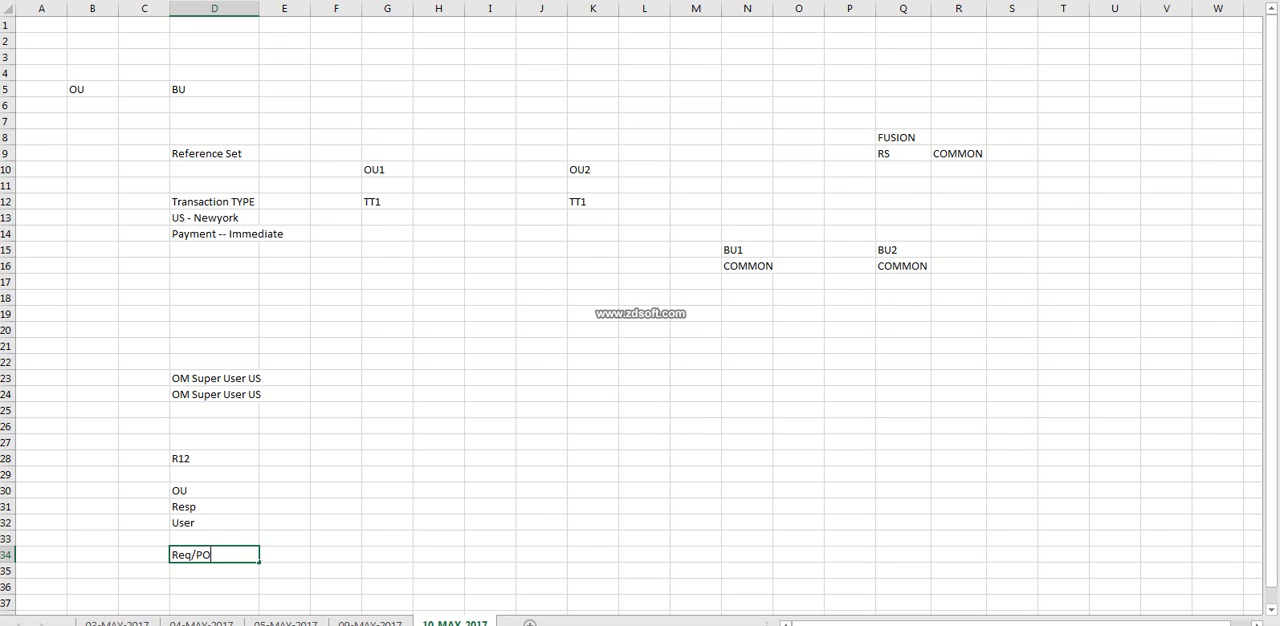
key("Up")
key("Up")
key("Up")
key("Up")
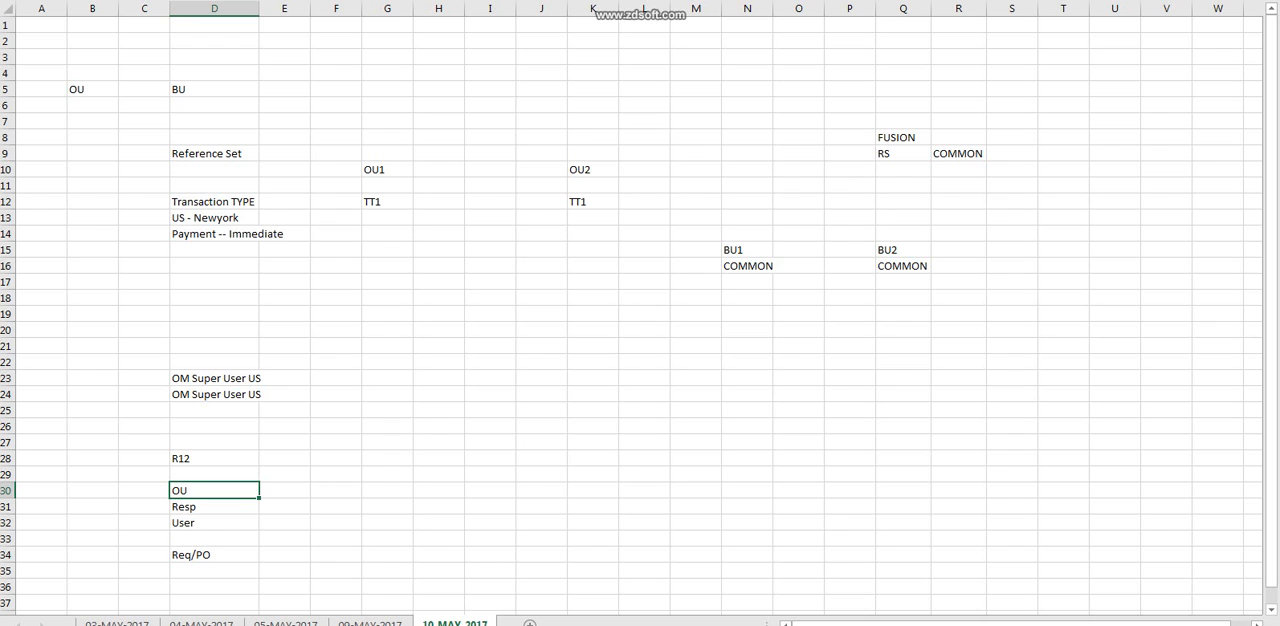
left_click(214, 507)
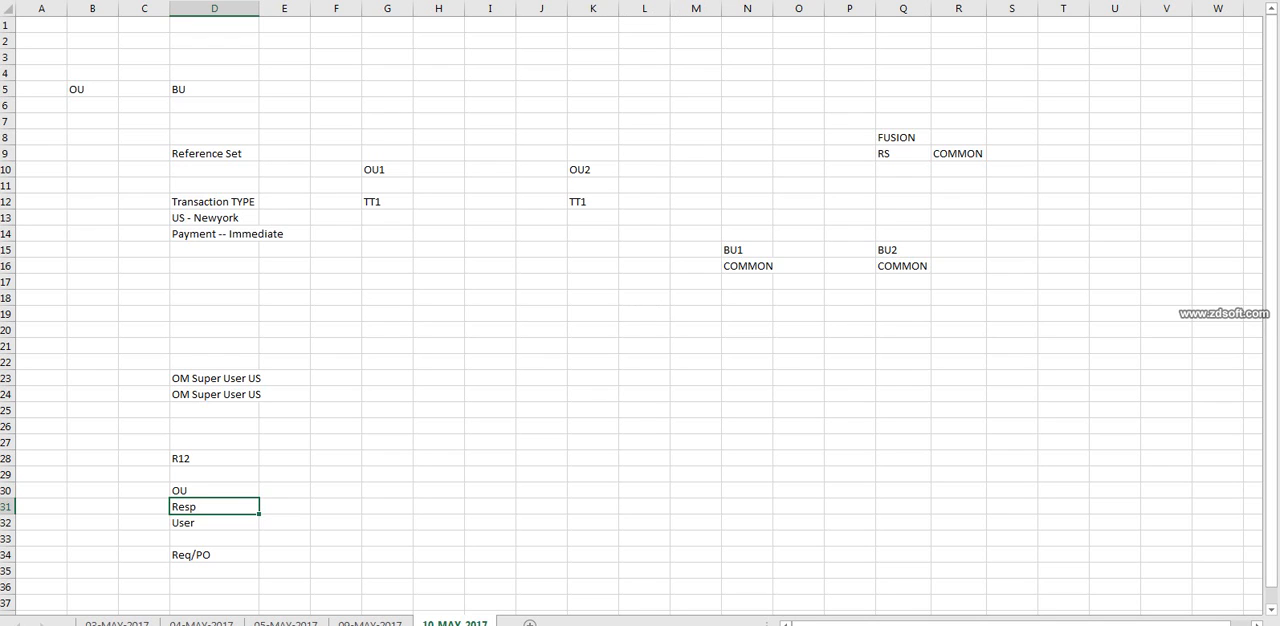
Enter Fusion in cell F28 and BU in cell F30, alongside the R12 list.
left_click_drag(214, 491, 214, 523)
left_click(336, 458)
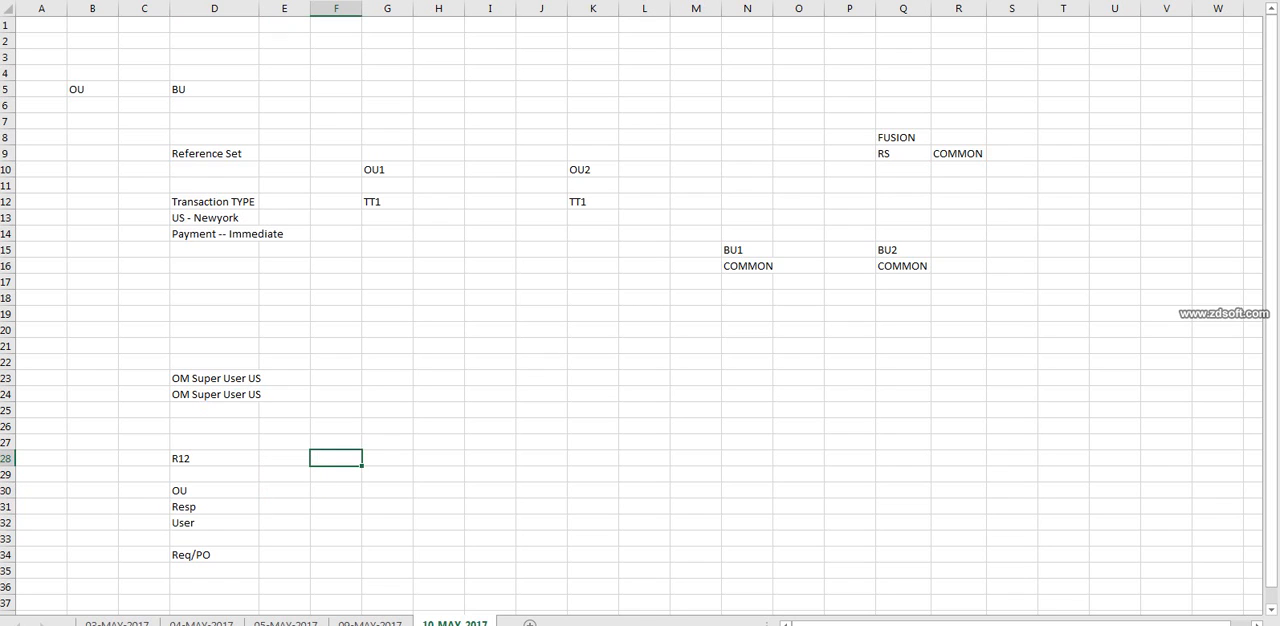
type("Fusion")
left_click(336, 491)
type("BU")
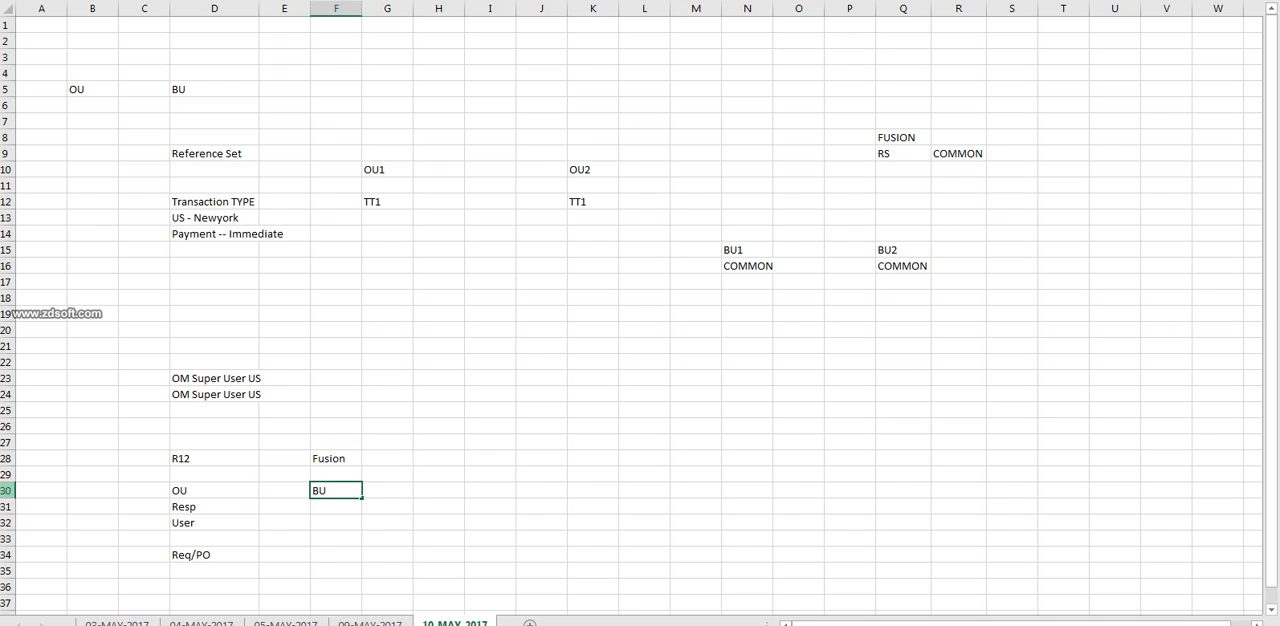
left_click(439, 491)
left_click(336, 491)
List REQ, PO, AP, AR and SALes/OM in cells F31 to F35 under the BU entry.
left_click(336, 507)
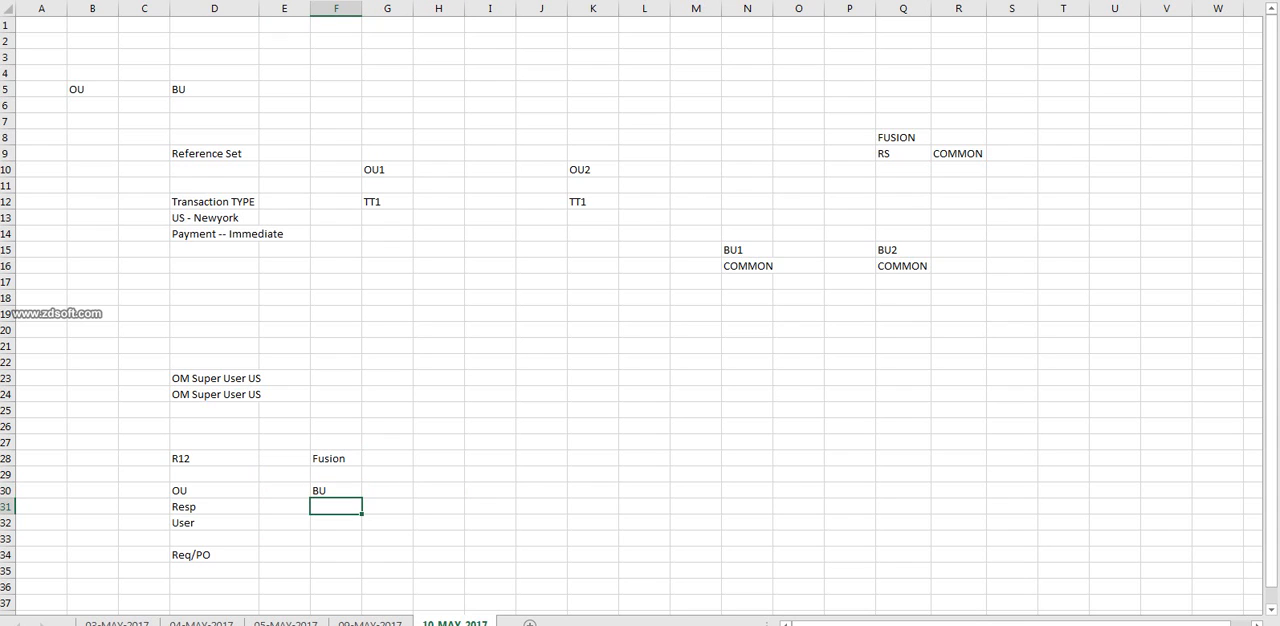
type("REQ")
key("Return")
type("PO")
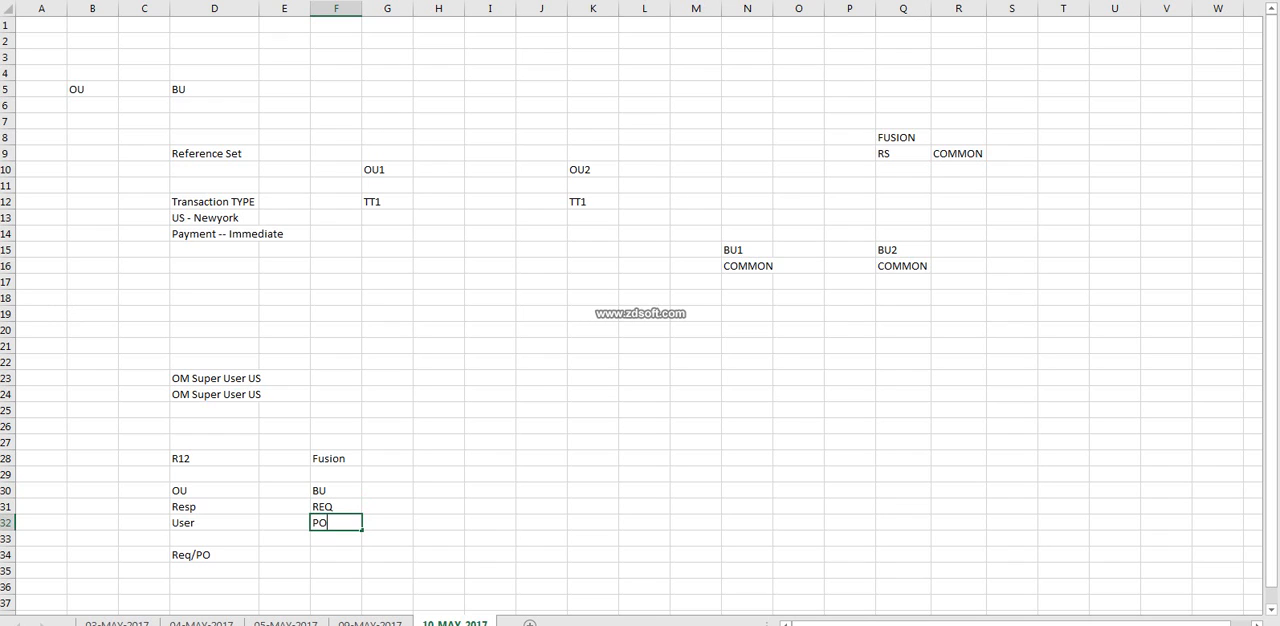
key("Return")
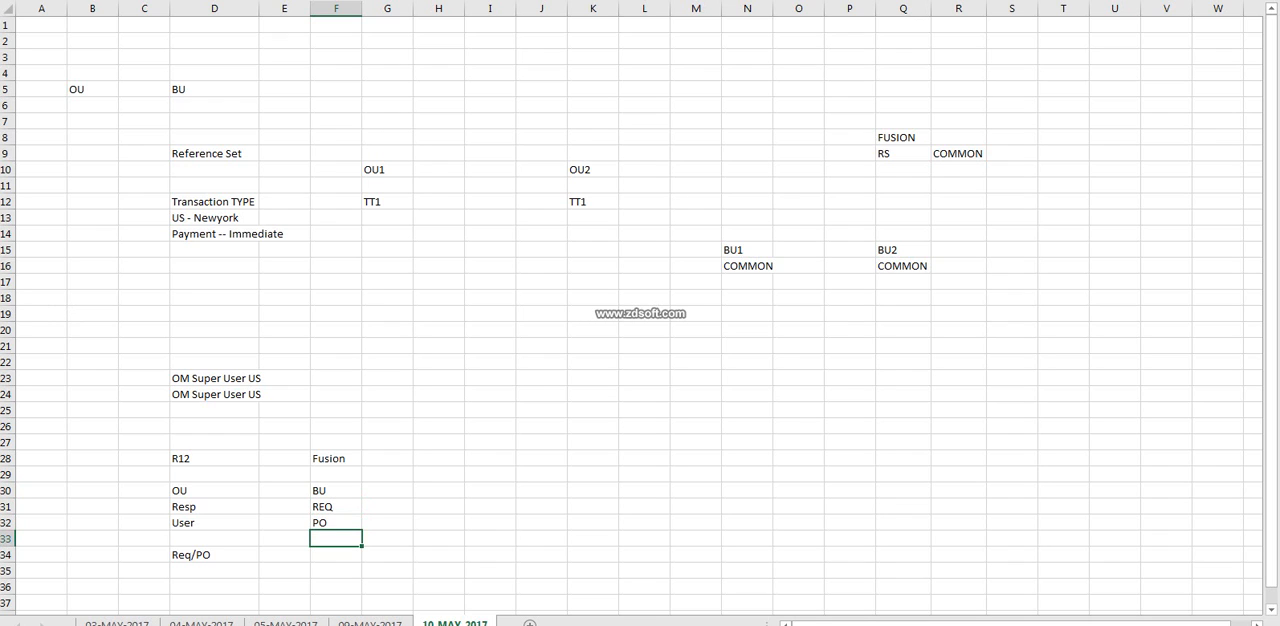
type("AP")
key("Return")
type("AR")
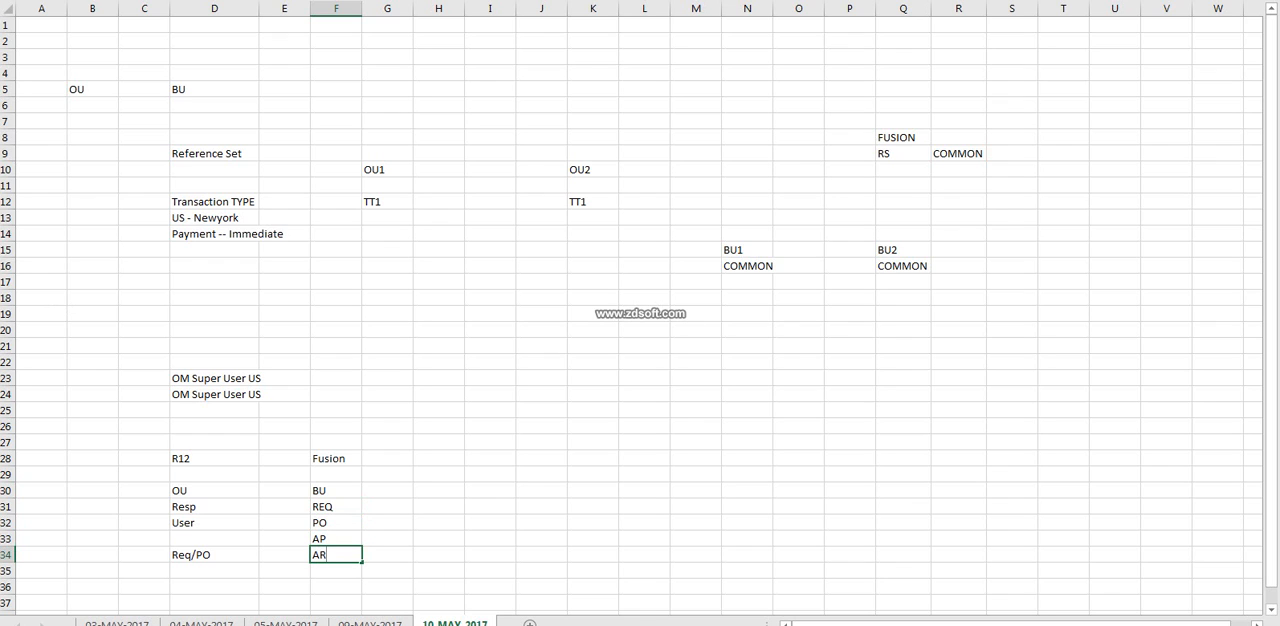
key("Return")
type("SAL")
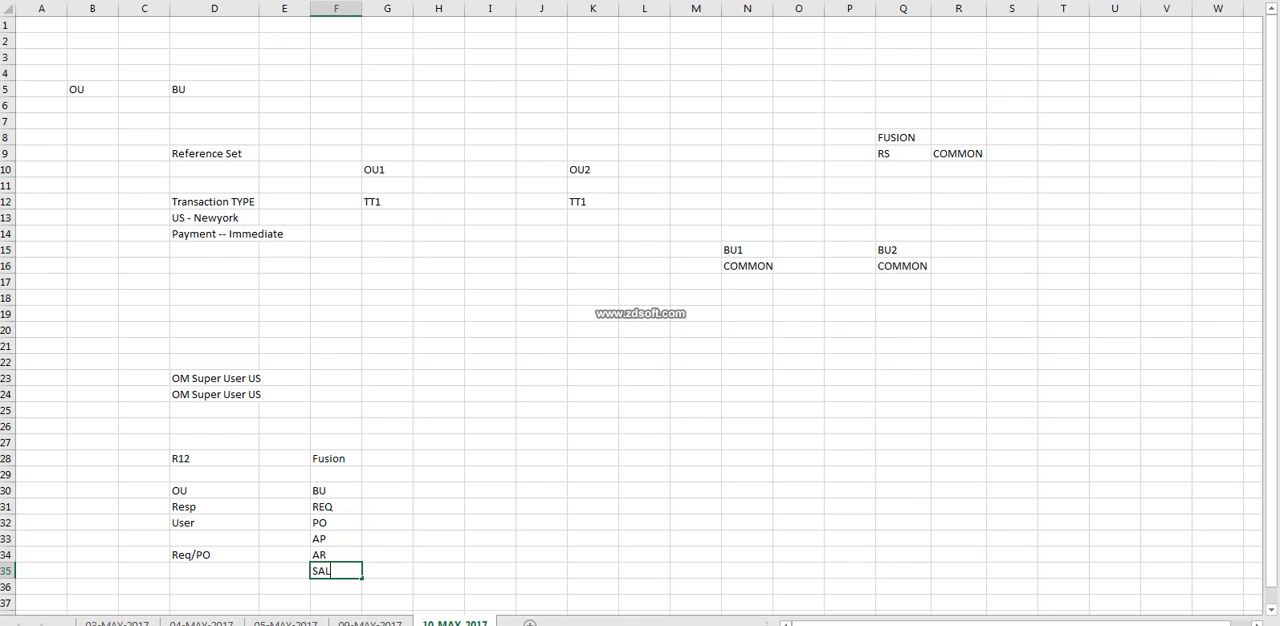
type("es/OM")
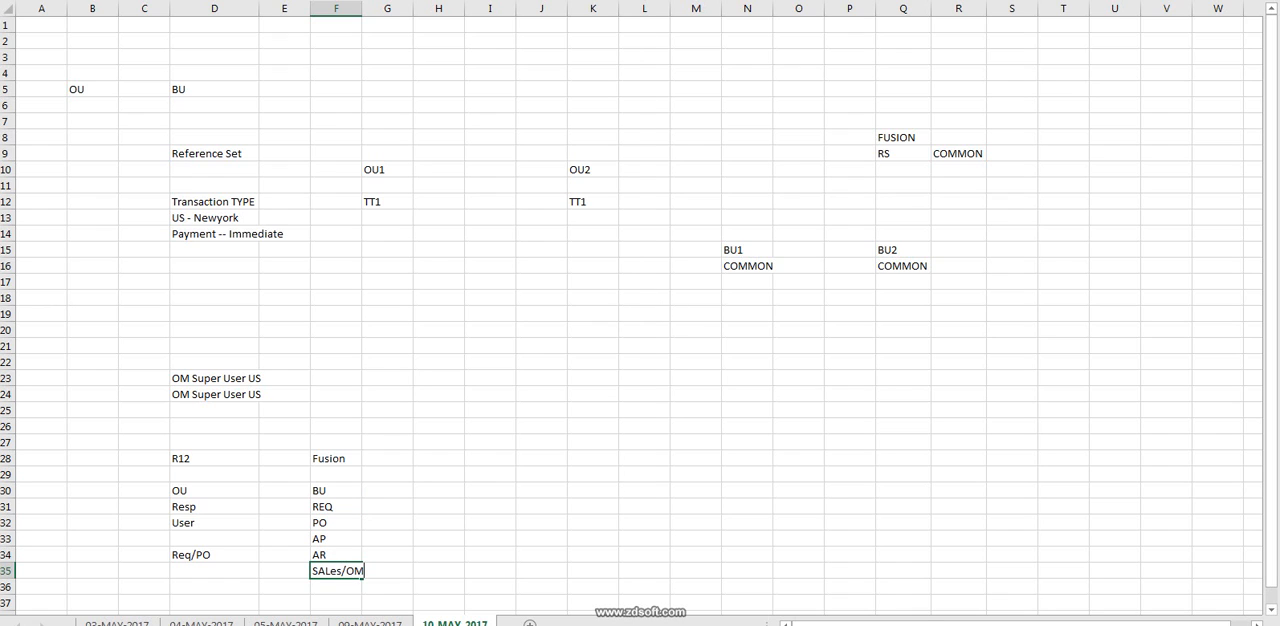
left_click(438, 539)
left_click(336, 491)
left_click_drag(336, 491, 336, 604)
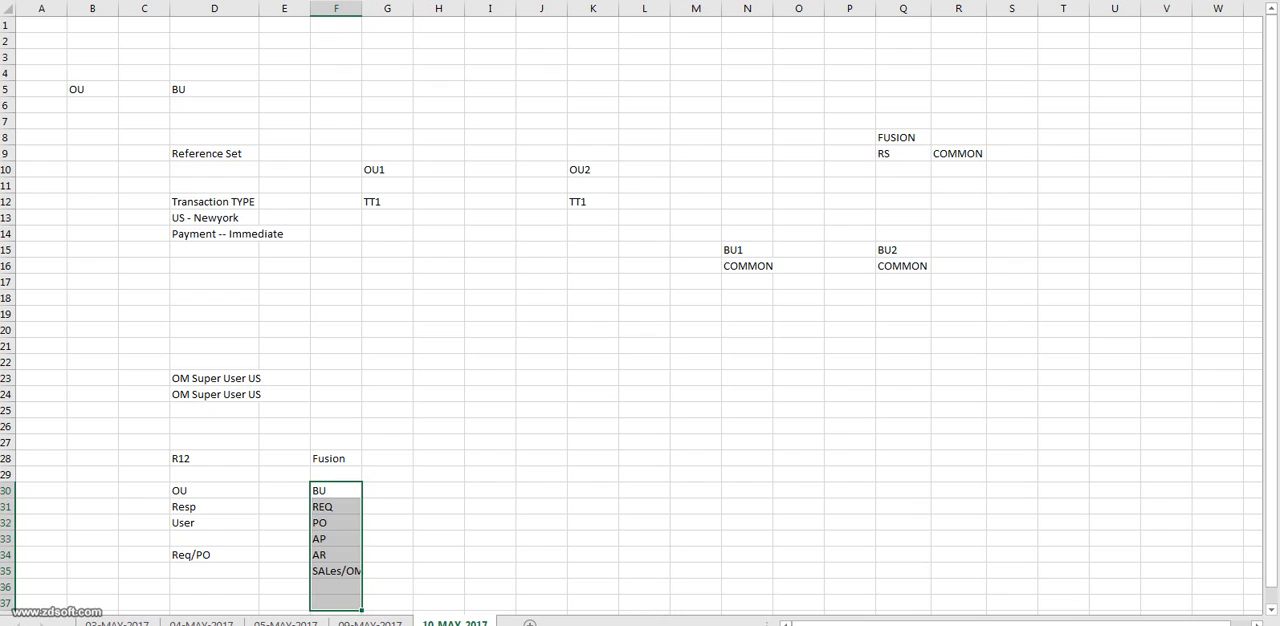
left_click(387, 490)
left_click_drag(336, 474, 336, 586)
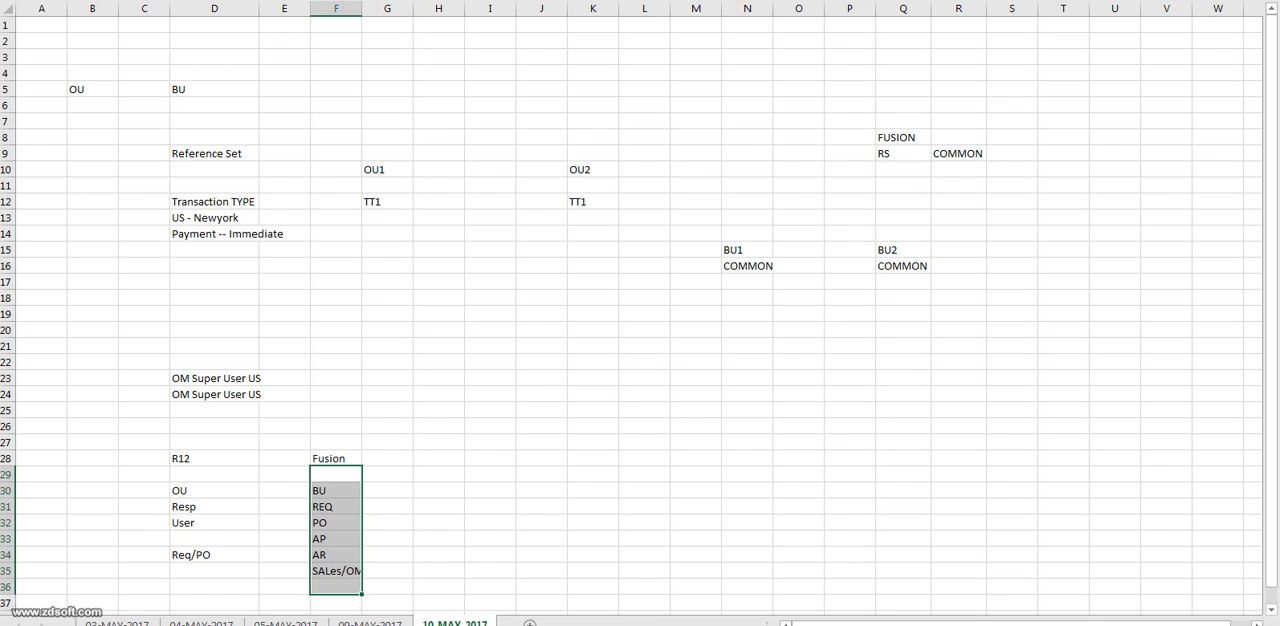
left_click(336, 490)
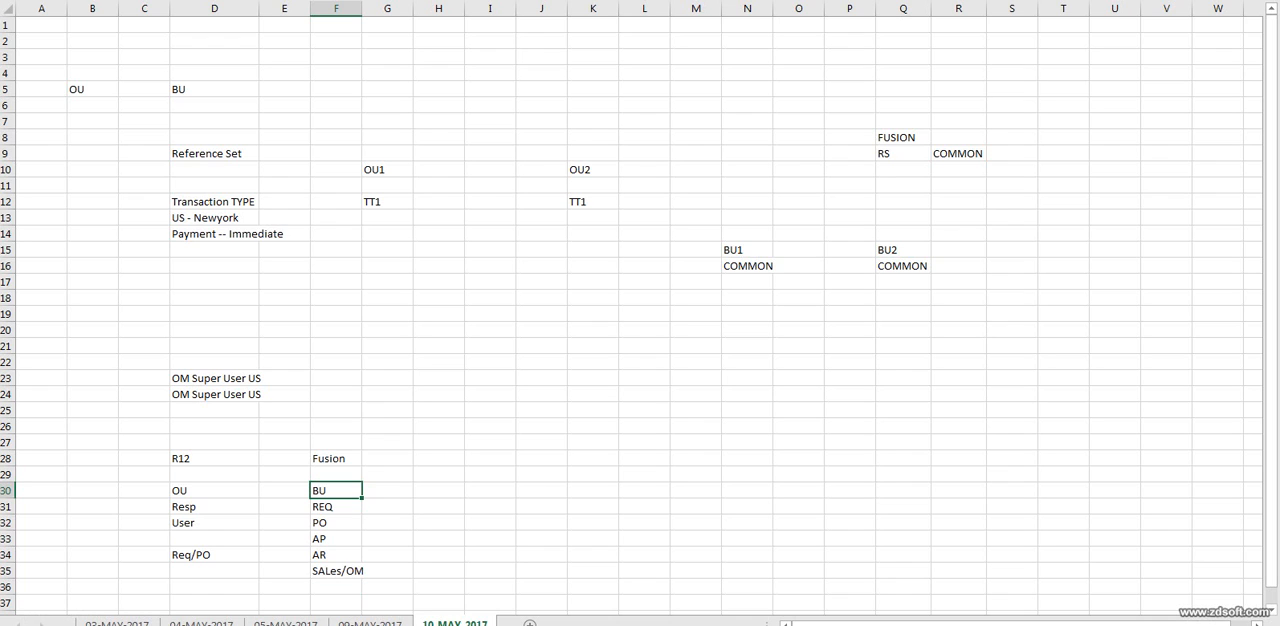
left_click(336, 539)
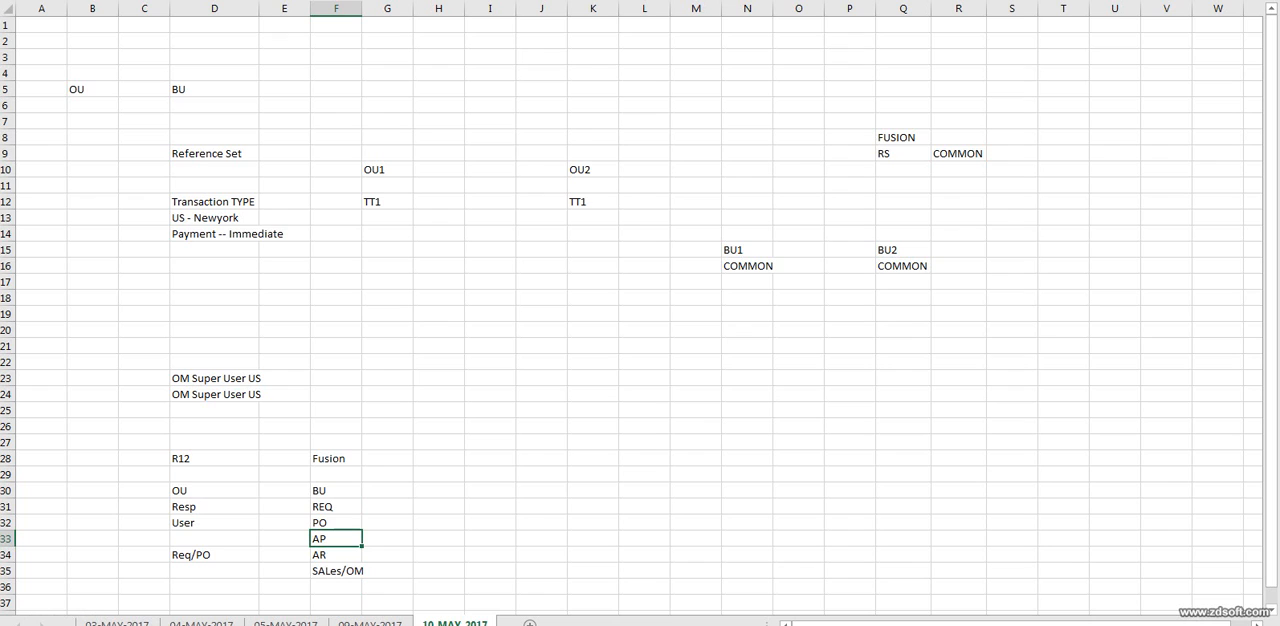
left_click(336, 490)
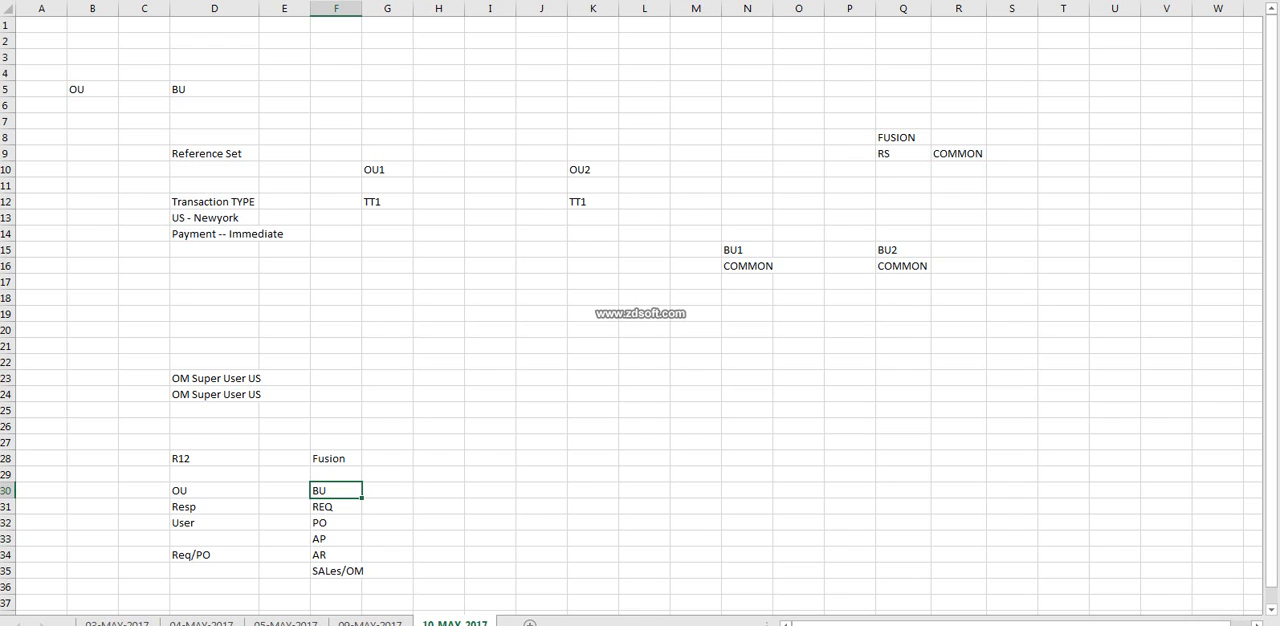
left_click(336, 474)
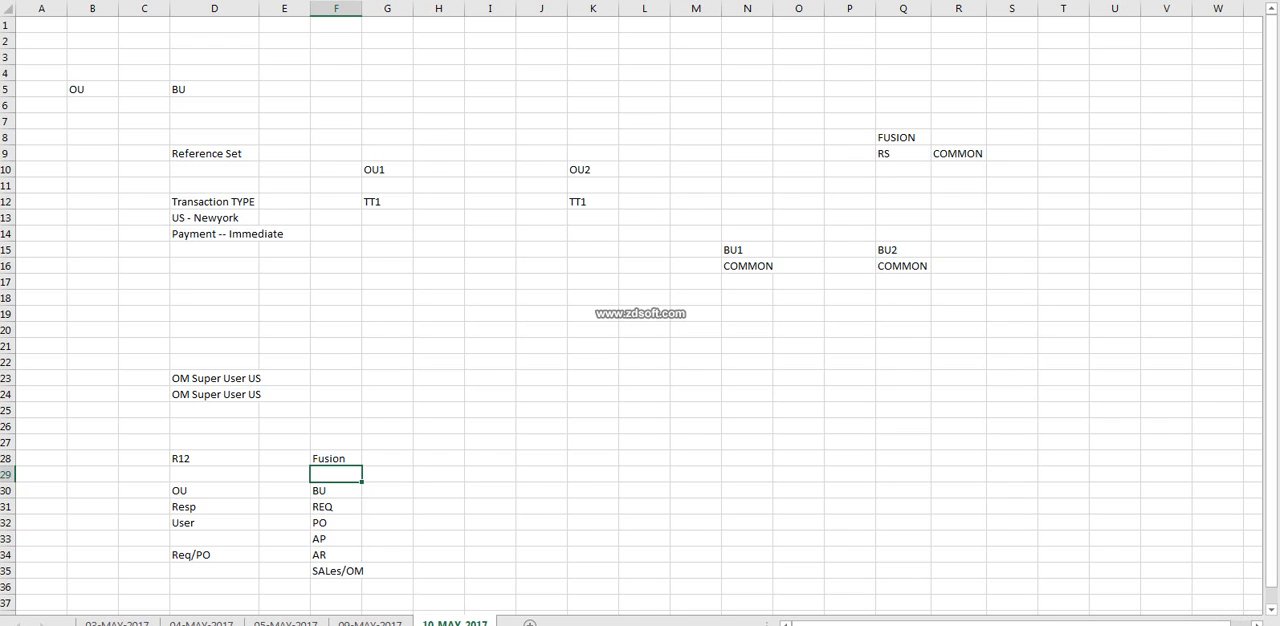
left_click(336, 490)
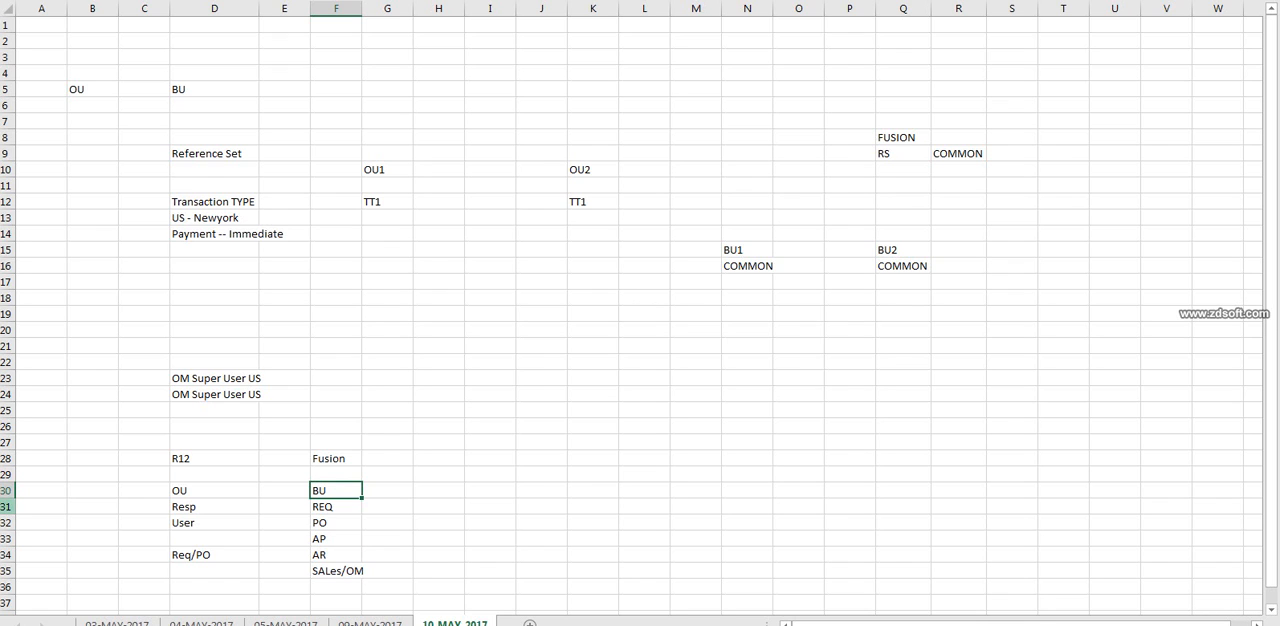
left_click(7, 490)
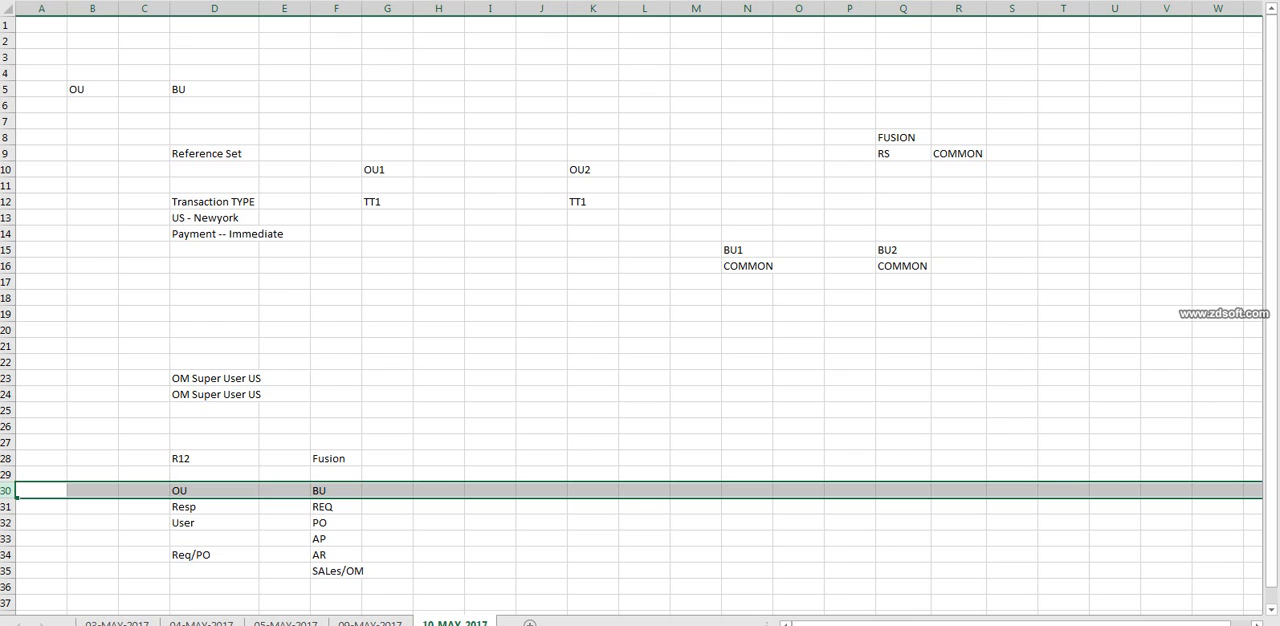
Switch to Oracle Setup and Maintenance, view the business functions assigned to B4_SI_OU, and leave without saving.
key("alt+Tab")
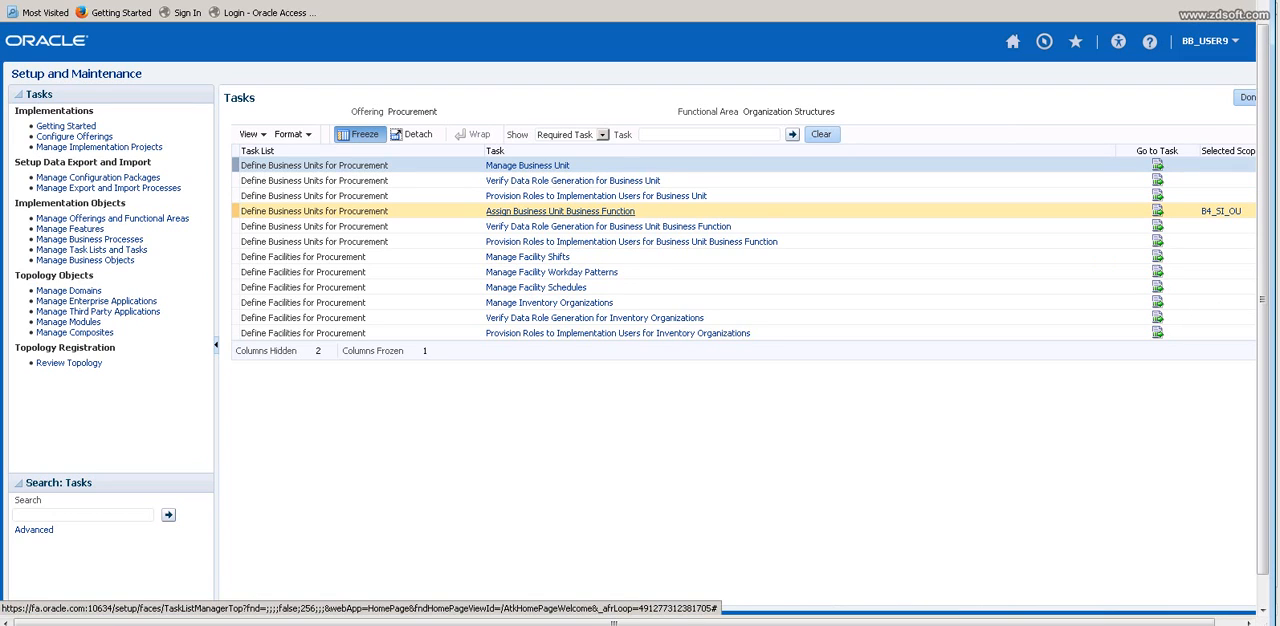
left_click(560, 211)
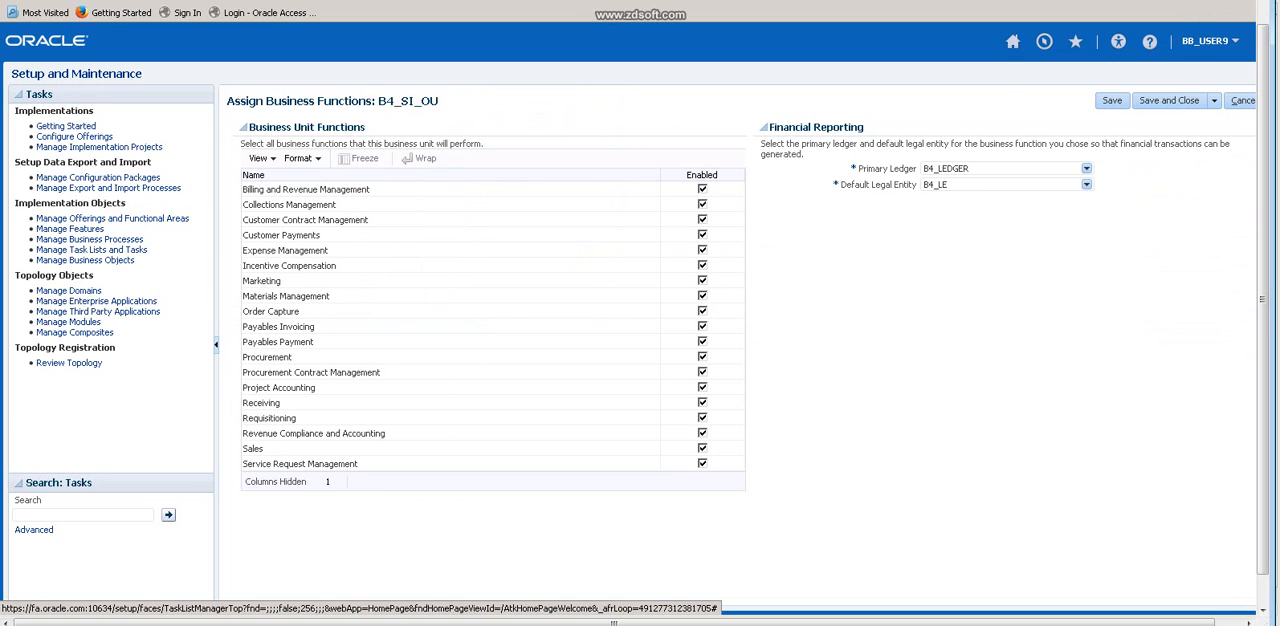
left_click(1242, 100)
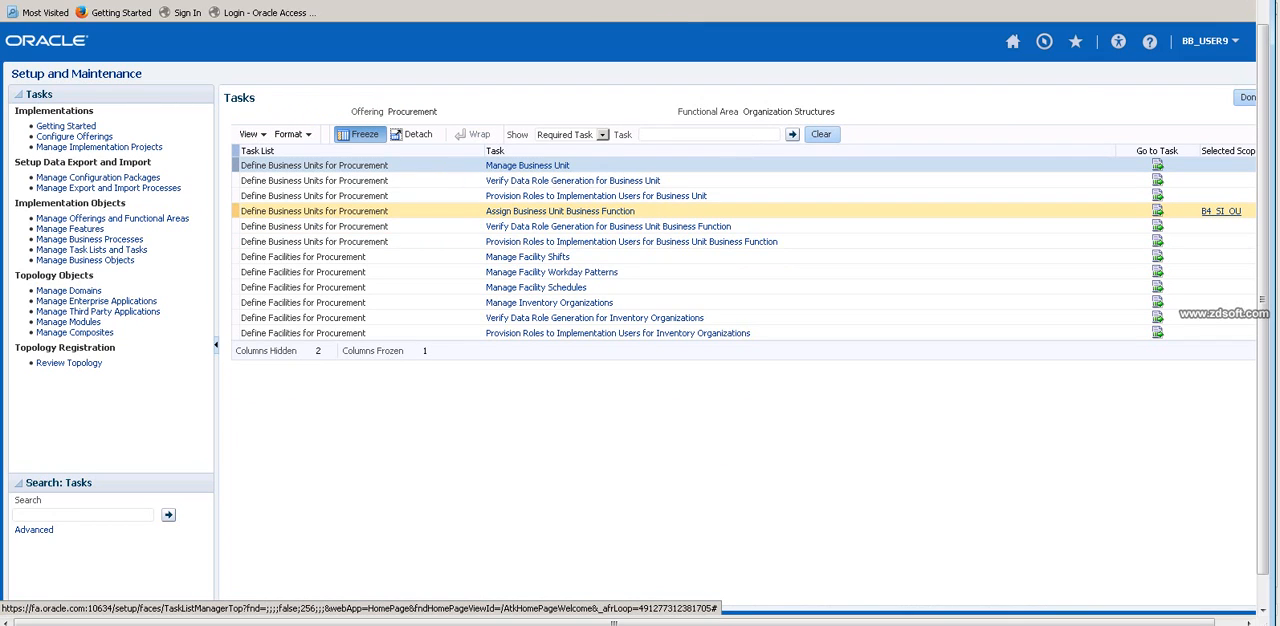
Change the scope of Assign Business Unit Business Function by choosing to select and add another business unit.
left_click(1221, 211)
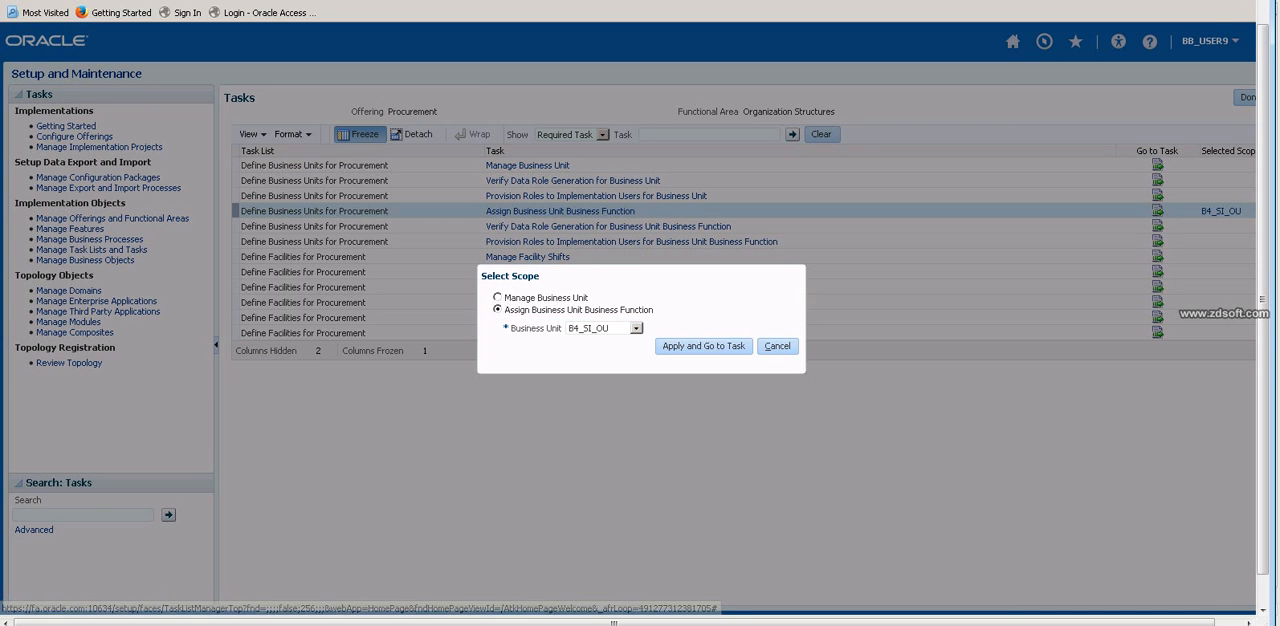
left_click(636, 328)
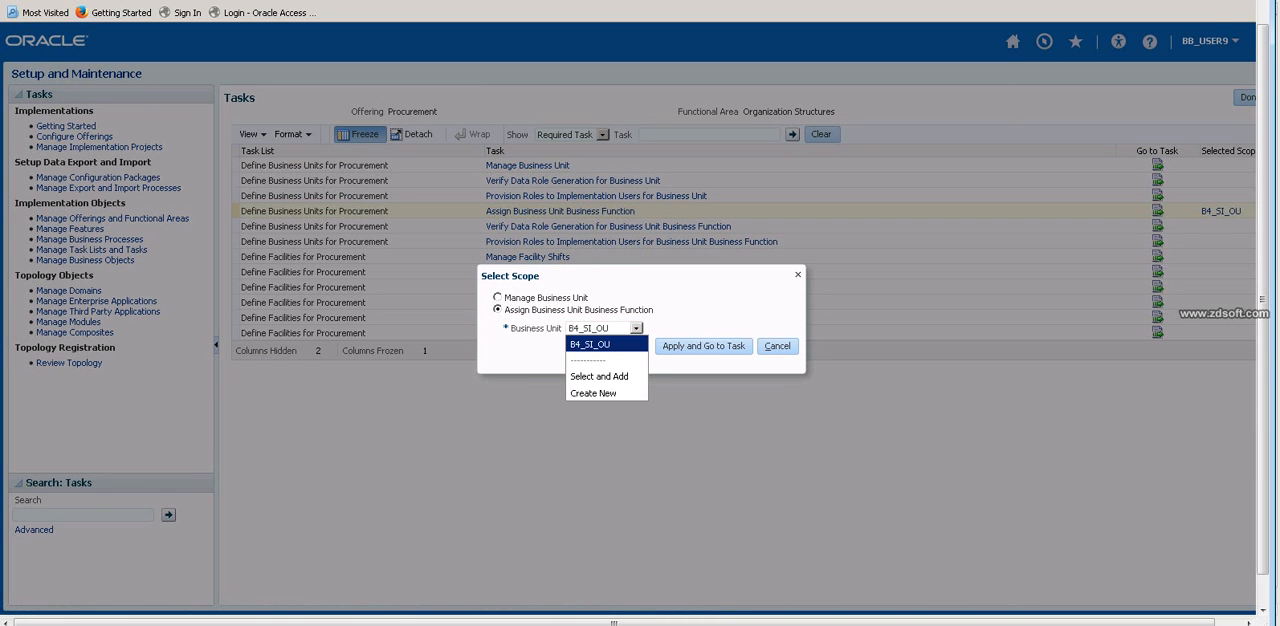
left_click(599, 376)
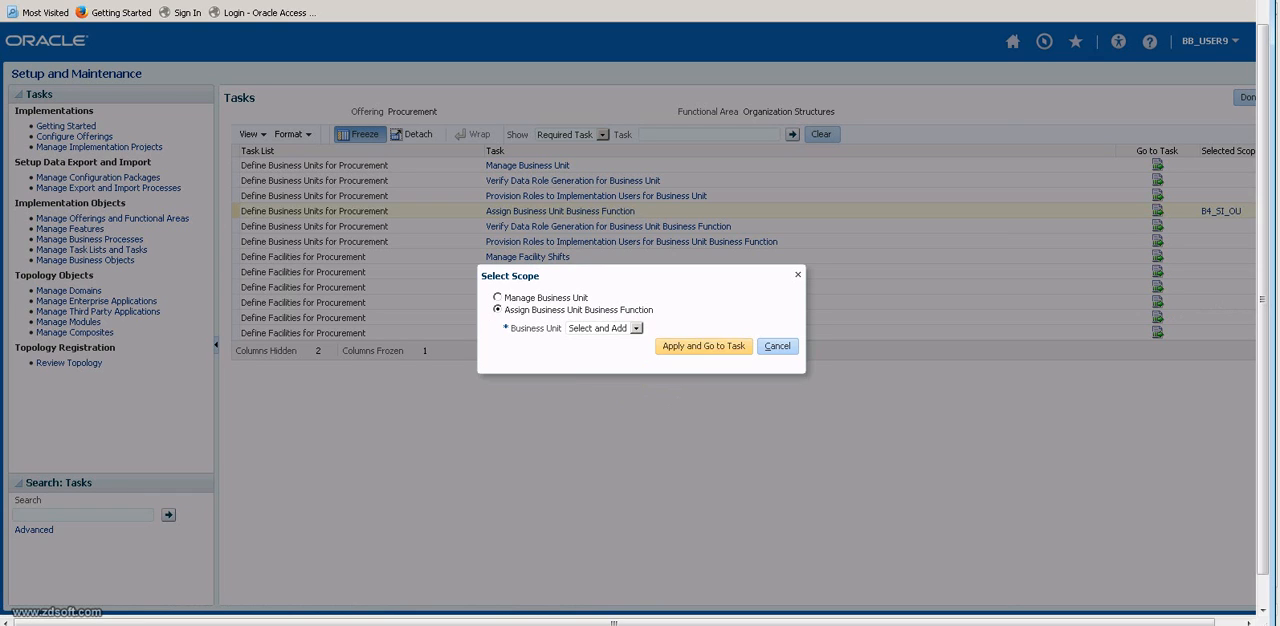
left_click(704, 346)
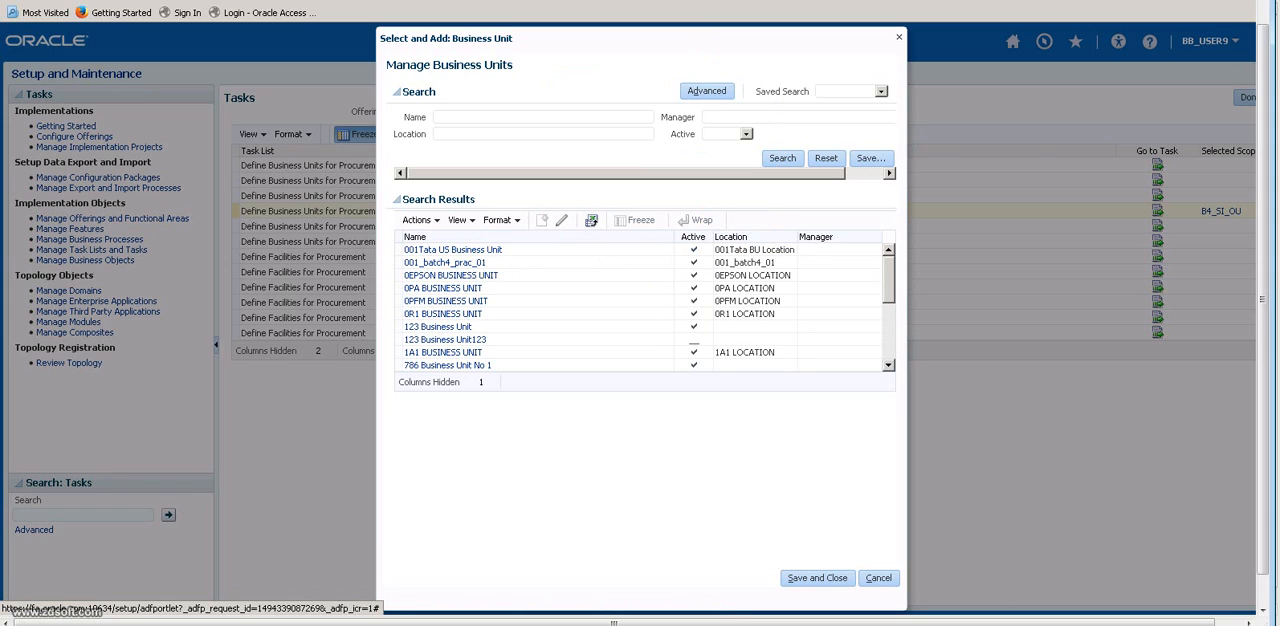
Search business units by the name B5 and apply B5_US_BU as the scope of the business function assignment.
left_click(470, 117)
type("B5")
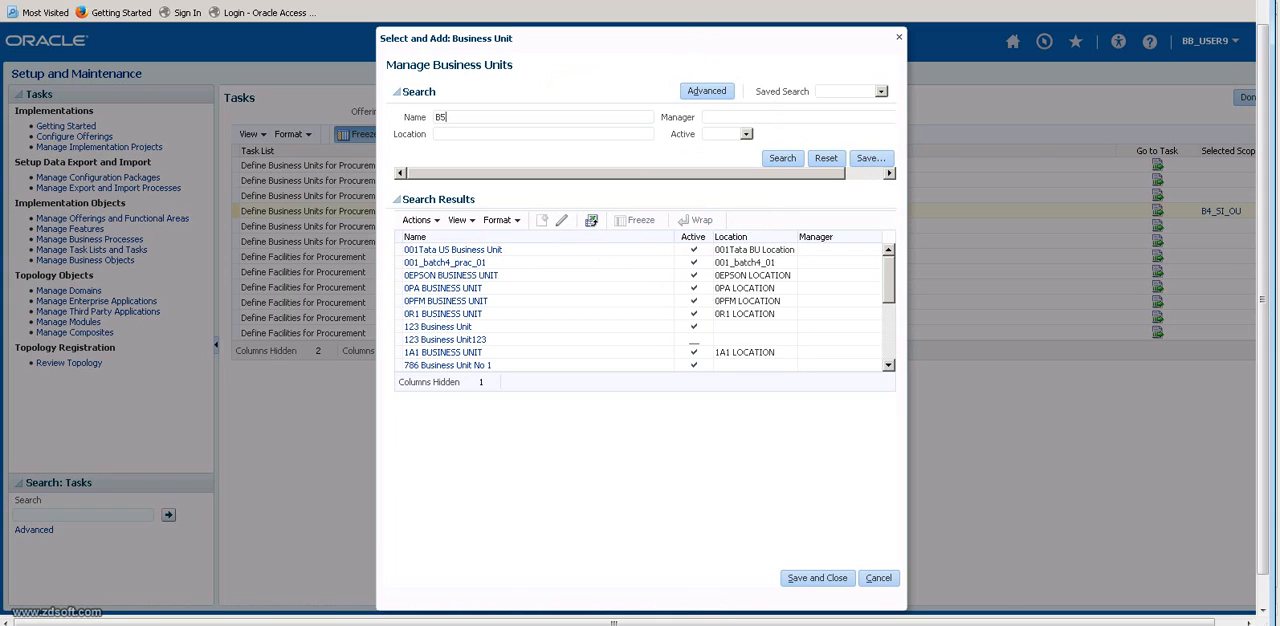
left_click(783, 158)
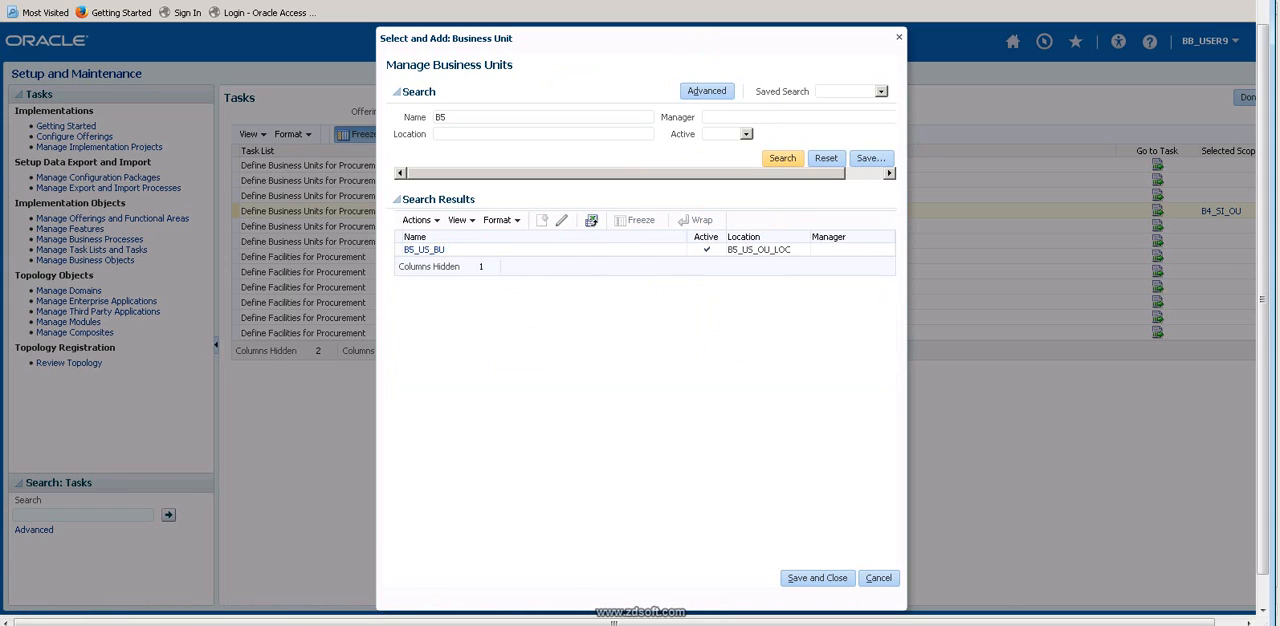
left_click(500, 250)
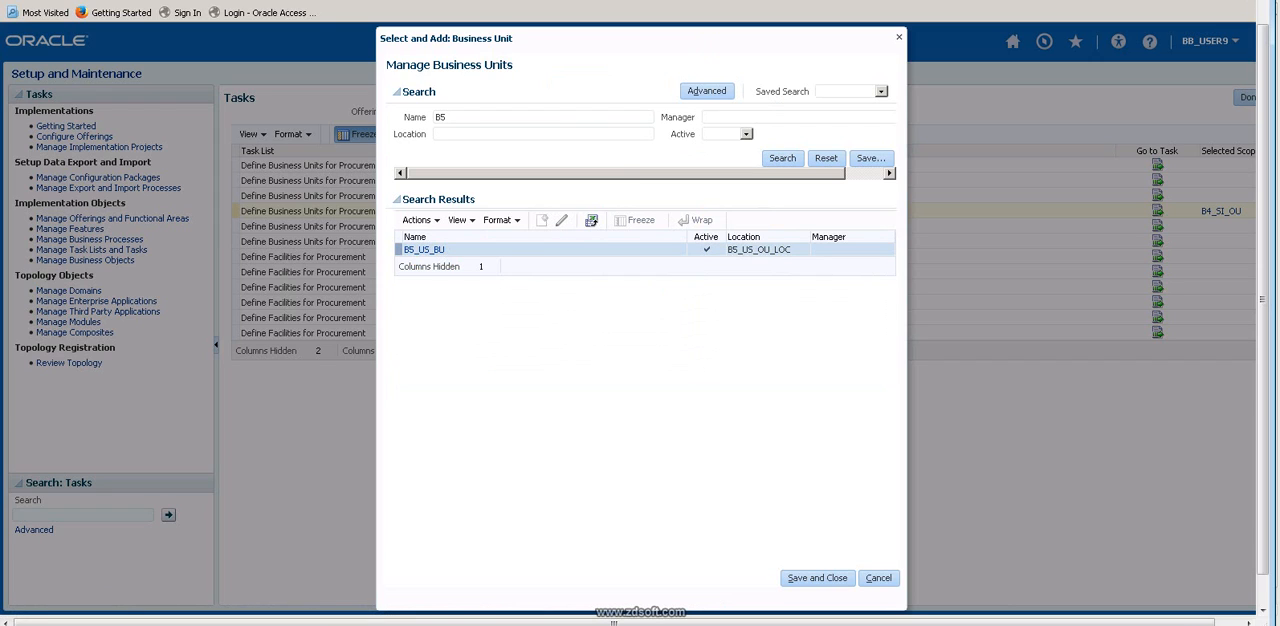
left_click(817, 578)
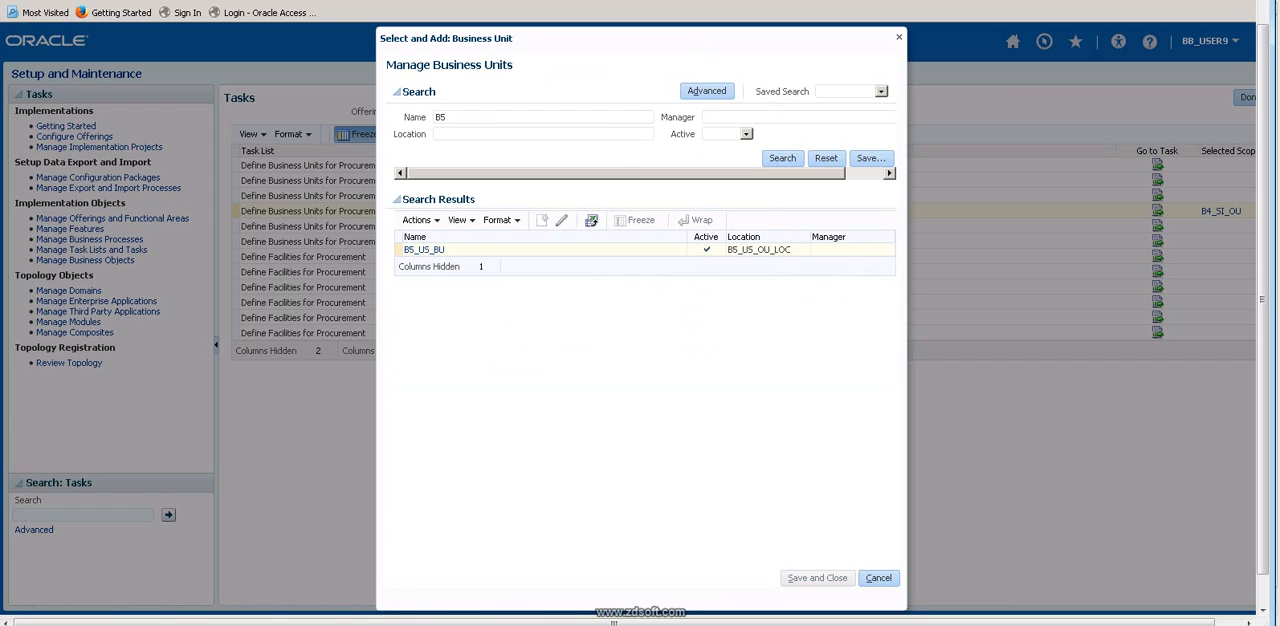
left_click(570, 250)
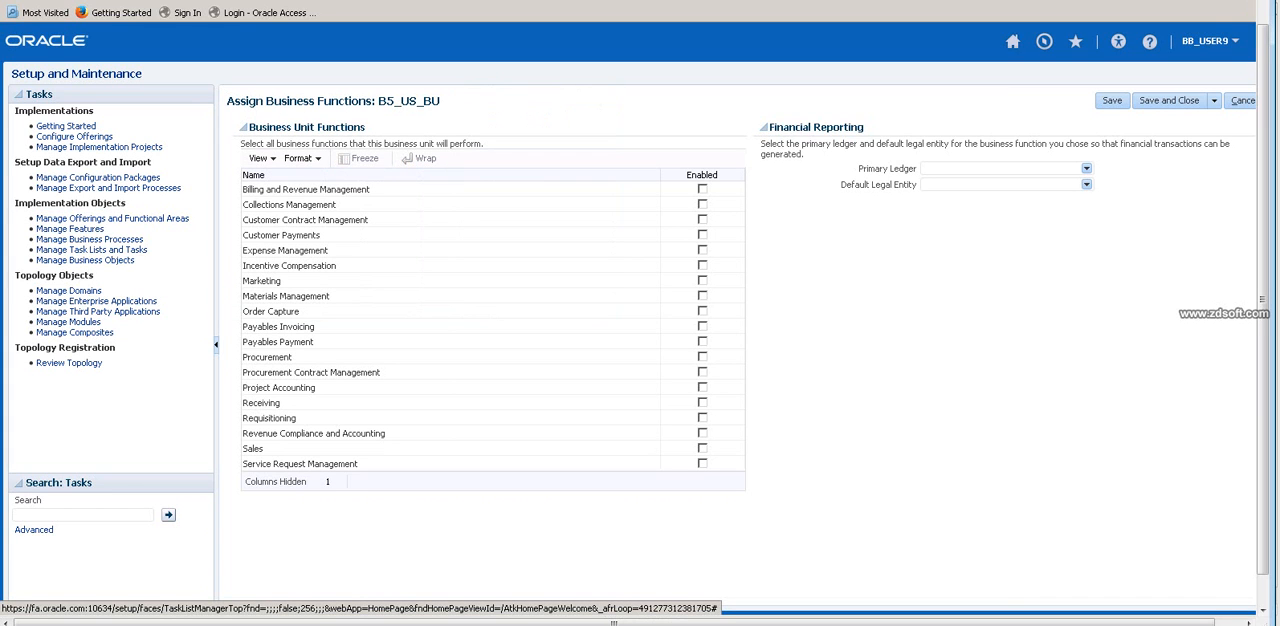
Enable Billing and Revenue Management, Collections Management, Order Capture, Payables Invoicing, Payables Payment, Procurement, Receiving, Requisitioning and Sales for B5_US_BU.
left_click_drag(376, 101, 440, 101)
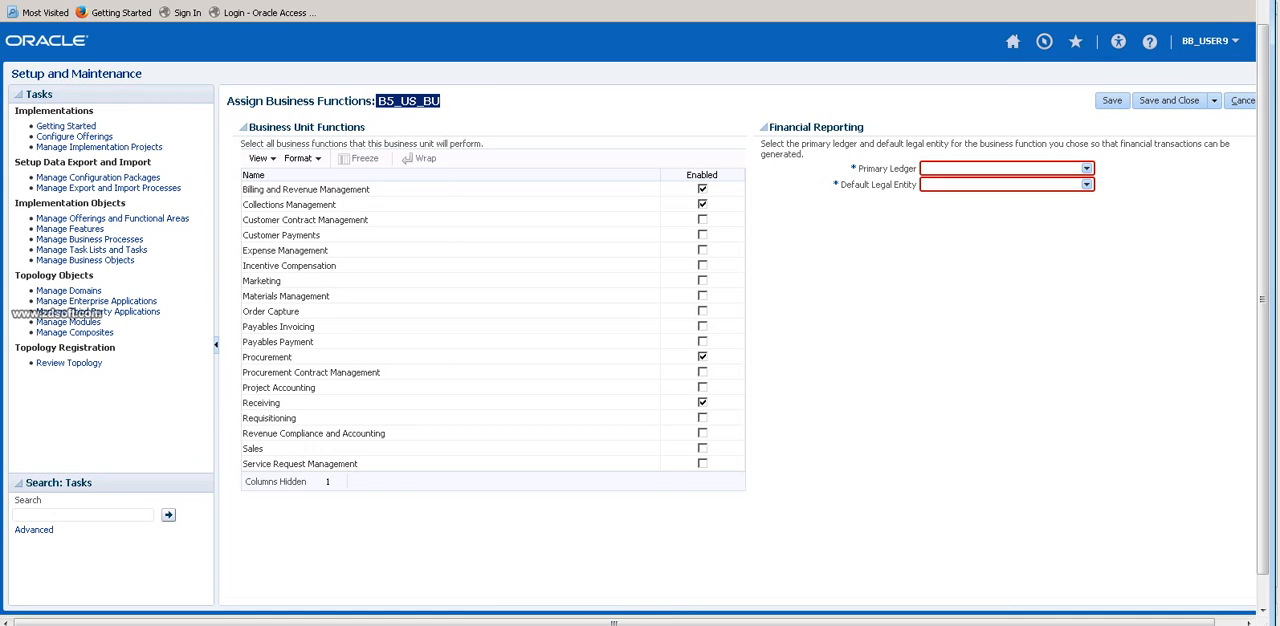
left_click(702, 417)
left_click(702, 448)
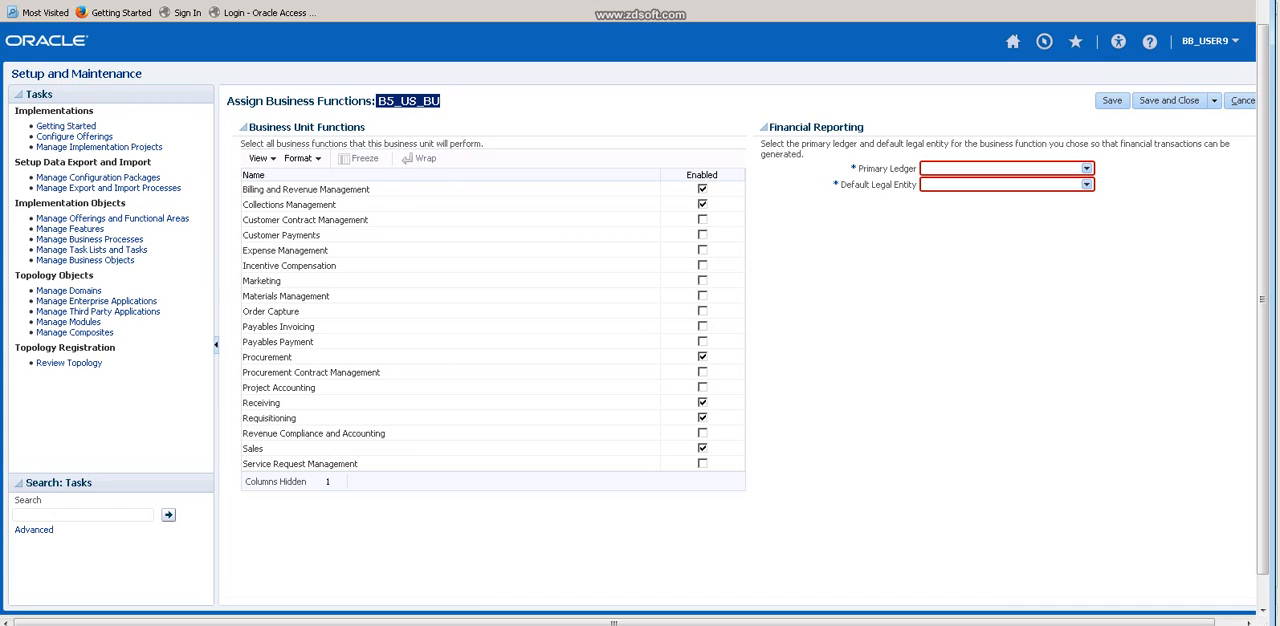
left_click(702, 311)
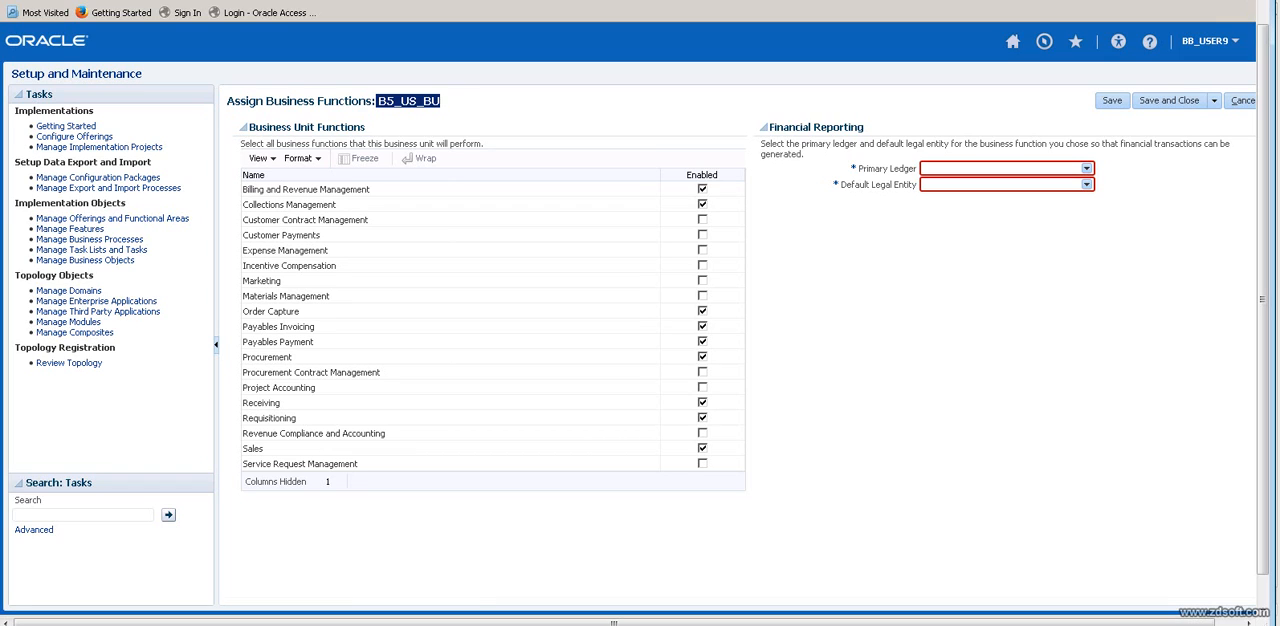
Try removing the Requisitioning function, cancel the removal, and enable Requisitioning again.
left_click(703, 418)
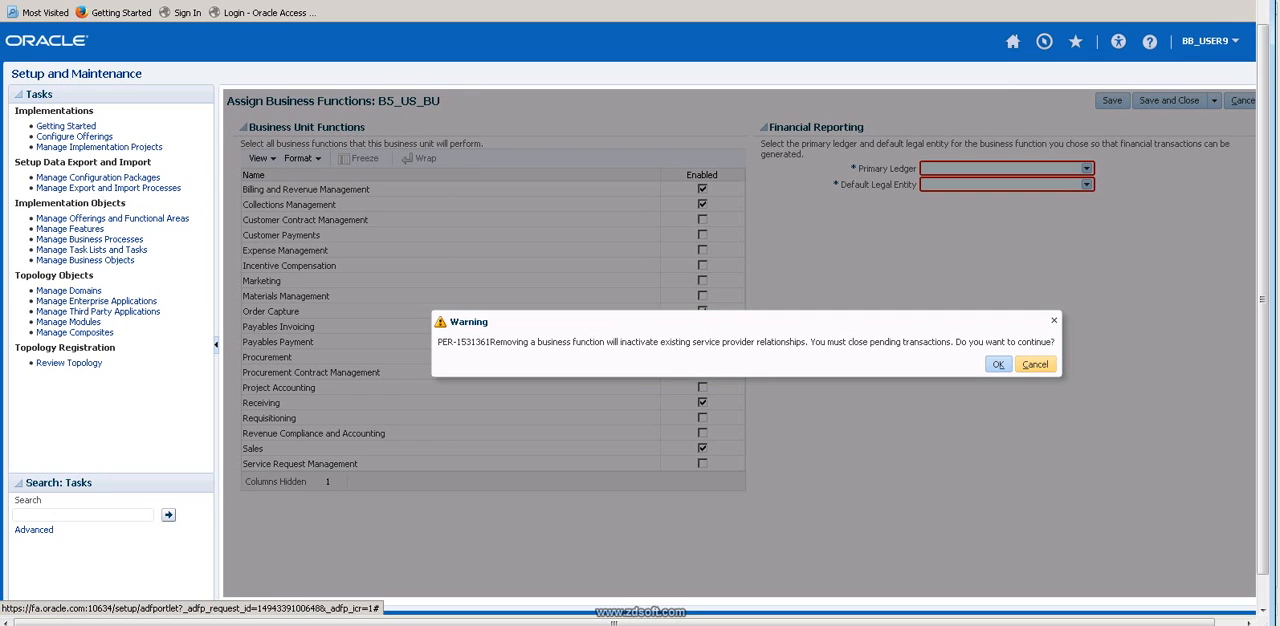
left_click(1035, 364)
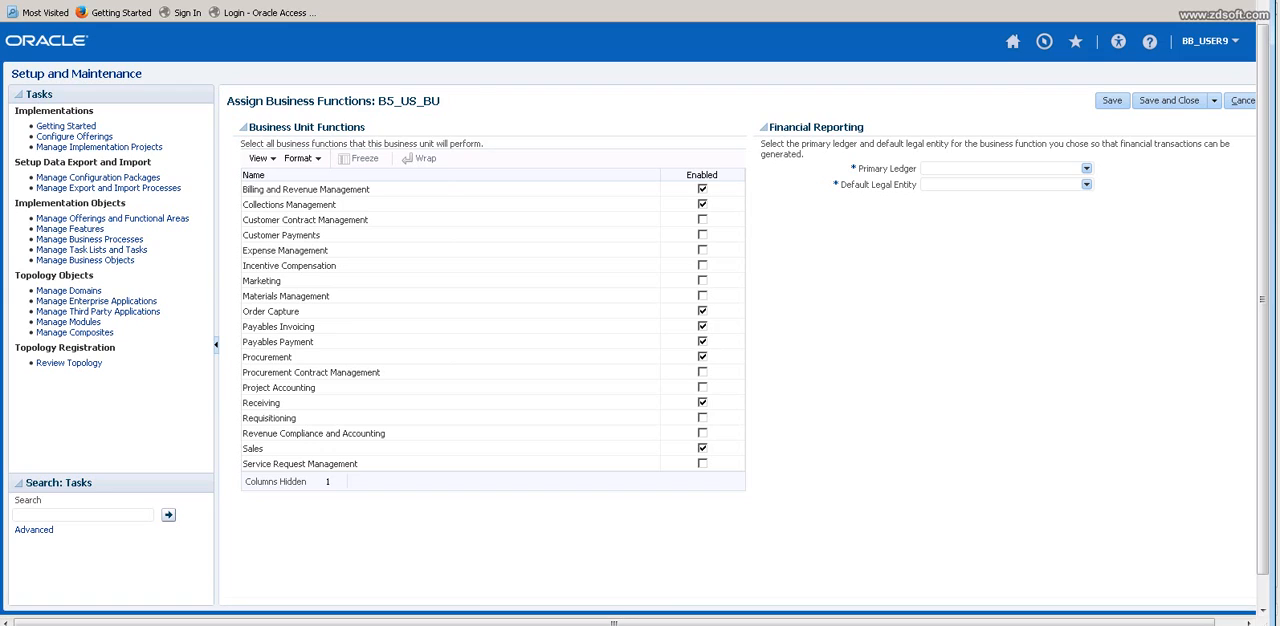
left_click(702, 418)
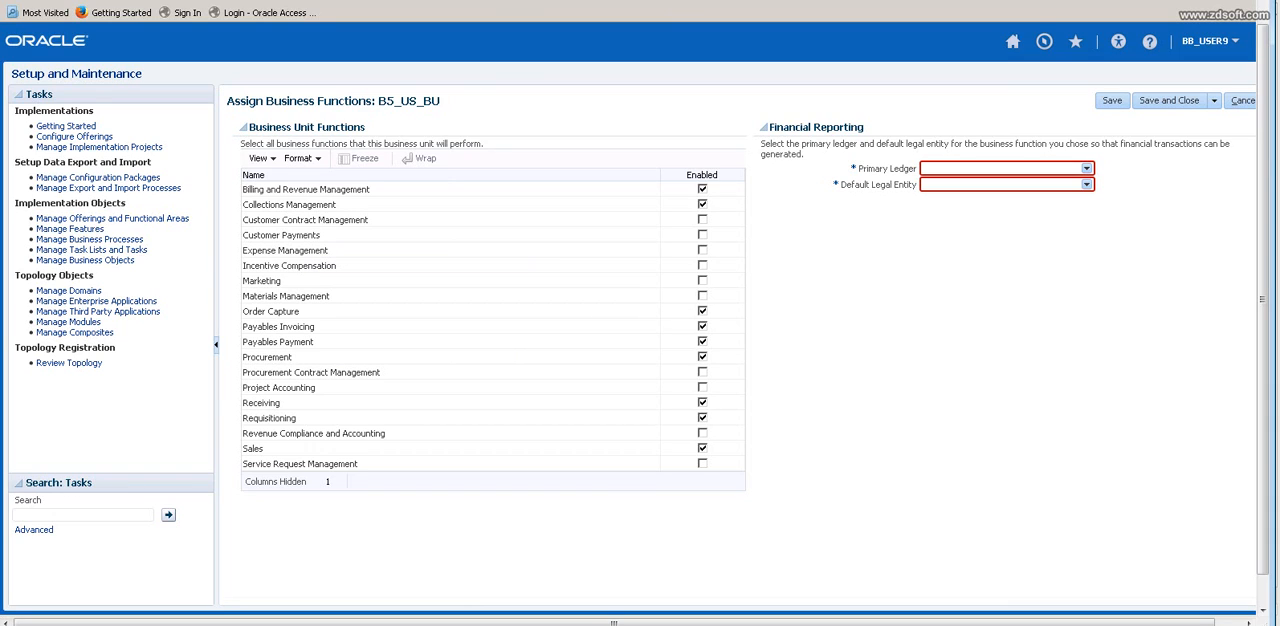
Enable all remaining business functions for B5_US_BU, from Customer Contract Management and Customer Payments to Project Accounting and Service Request Management.
left_click(702, 219)
left_click(702, 250)
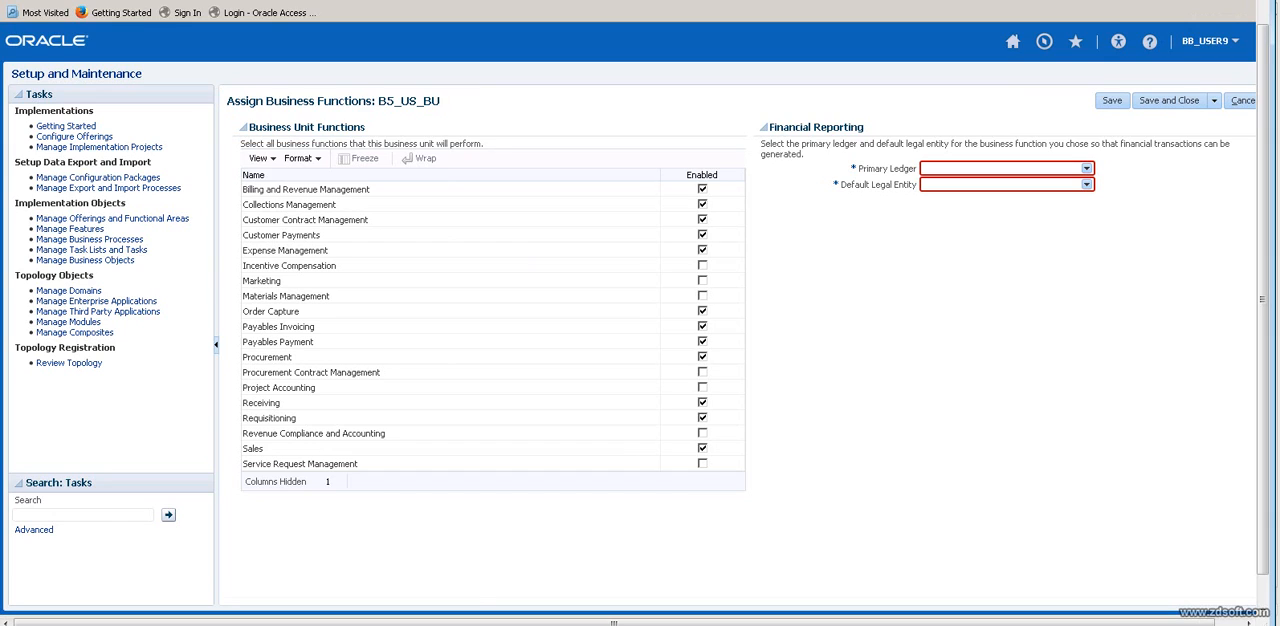
left_click(702, 280)
left_click(702, 265)
left_click(702, 387)
left_click(702, 463)
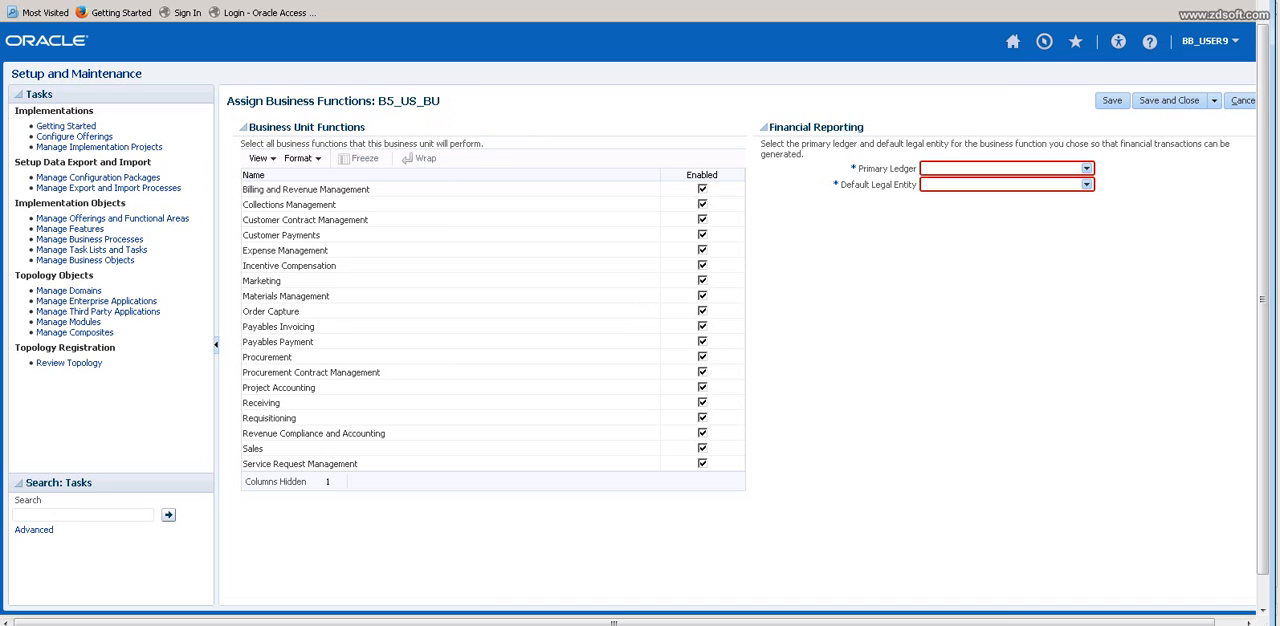
Search primary ledgers for B4, assign B4_LEDGER with default legal entity B4_LE to the business unit, and save the assignment.
left_click(1087, 169)
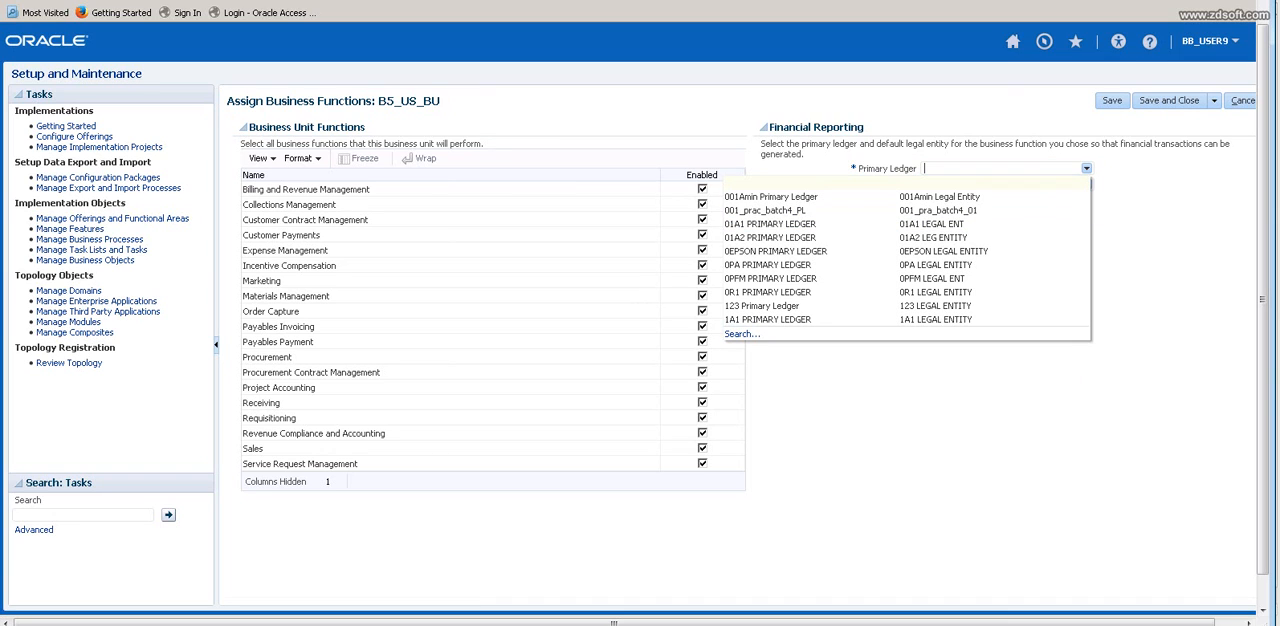
type("B4")
key("Tab")
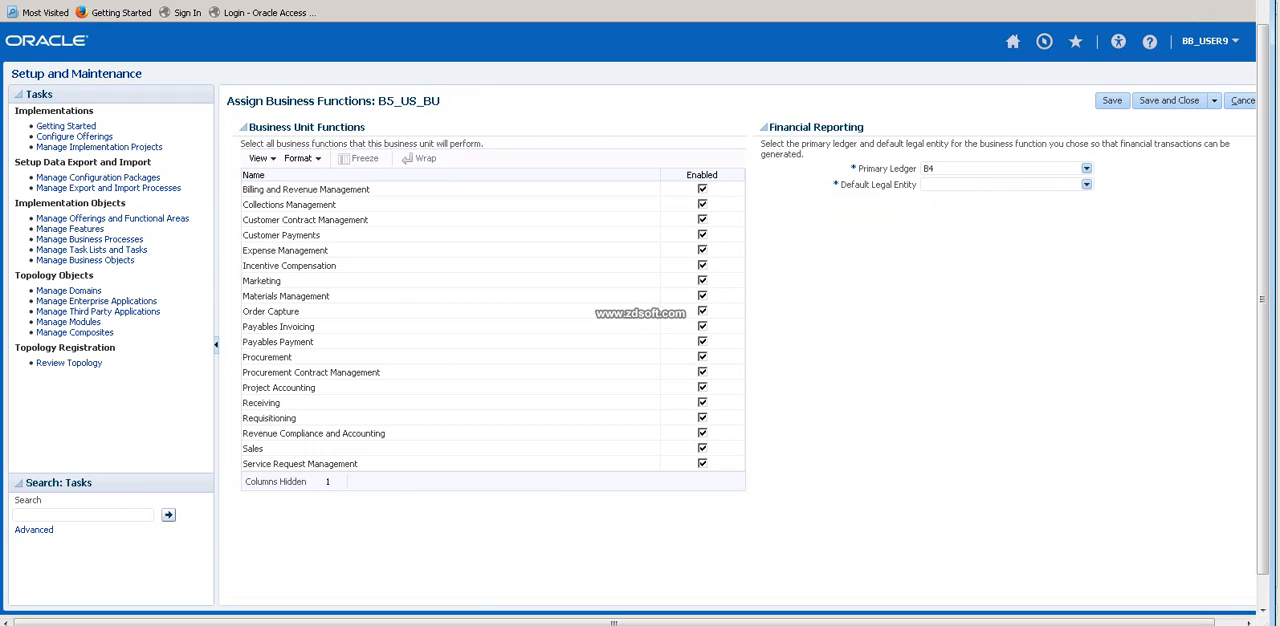
left_click(1087, 169)
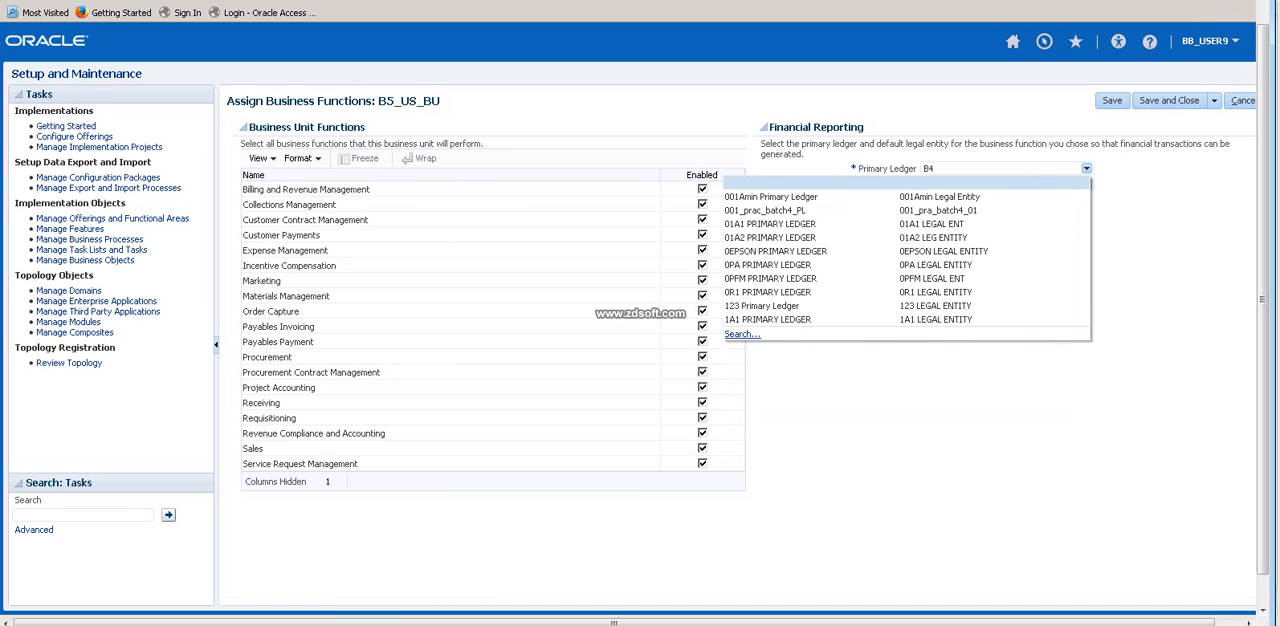
left_click(742, 334)
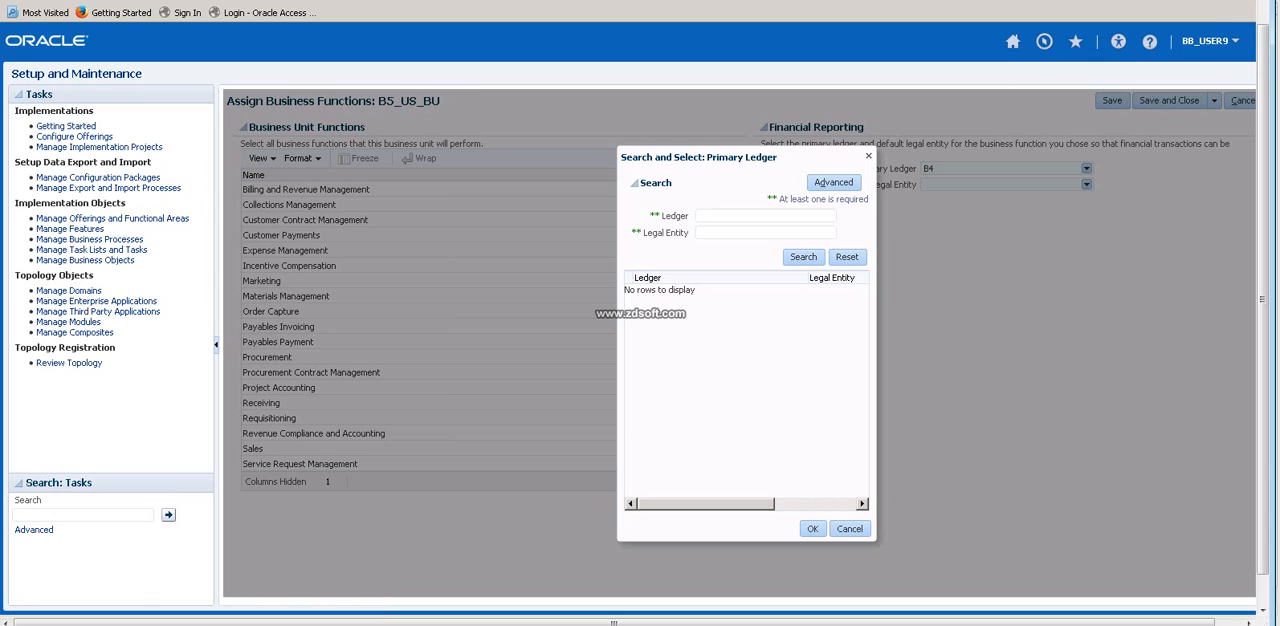
type("B4")
left_click(803, 257)
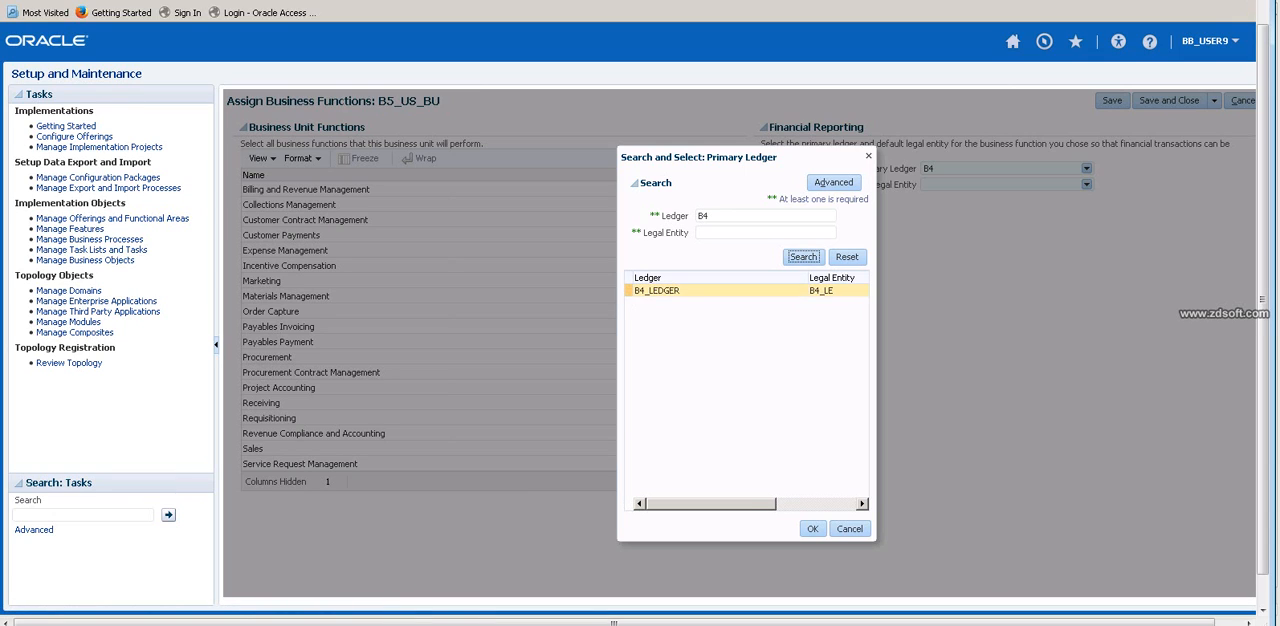
left_click(664, 291)
left_click(812, 529)
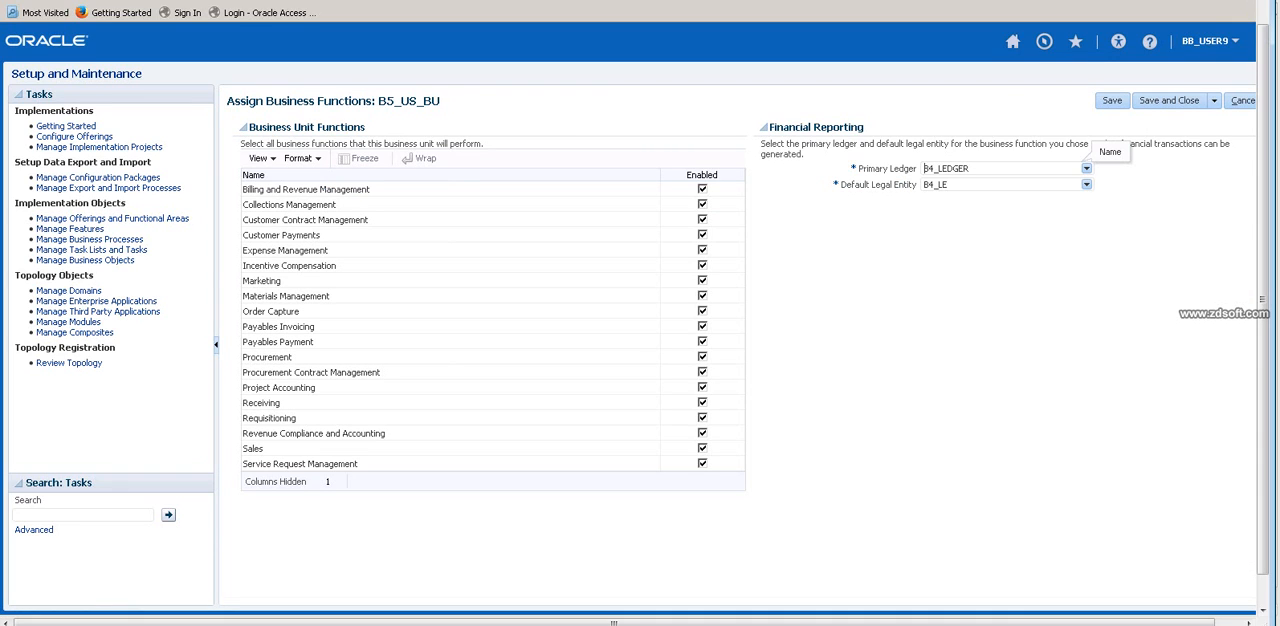
left_click(949, 185)
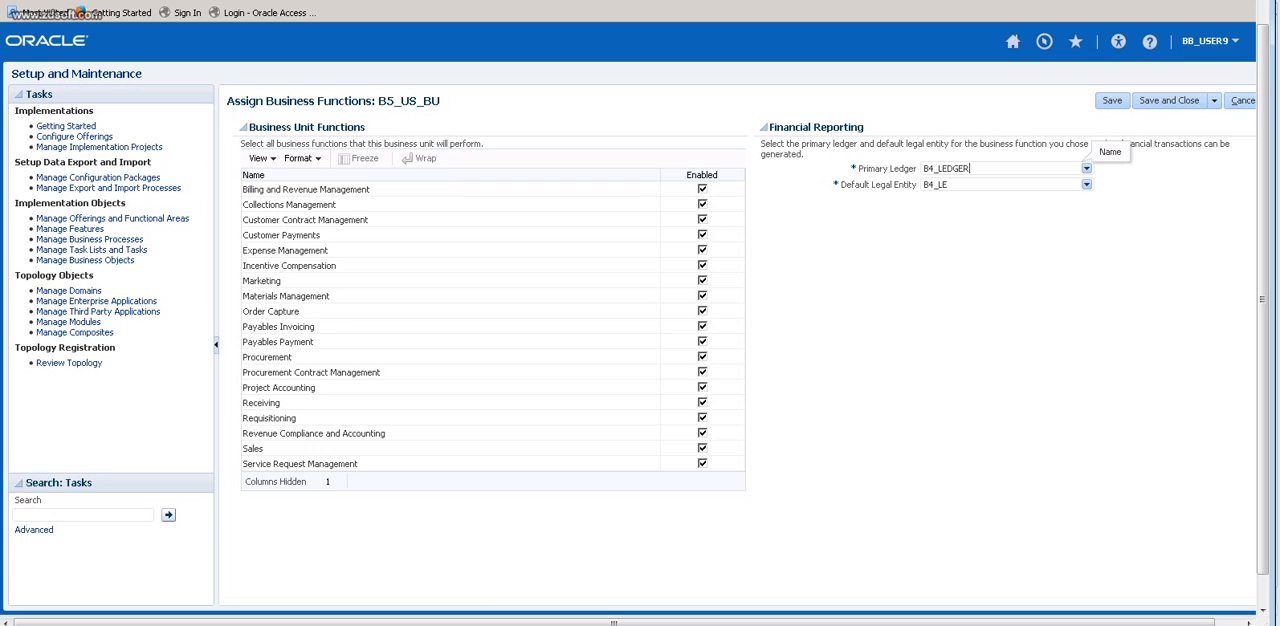
left_click(1112, 101)
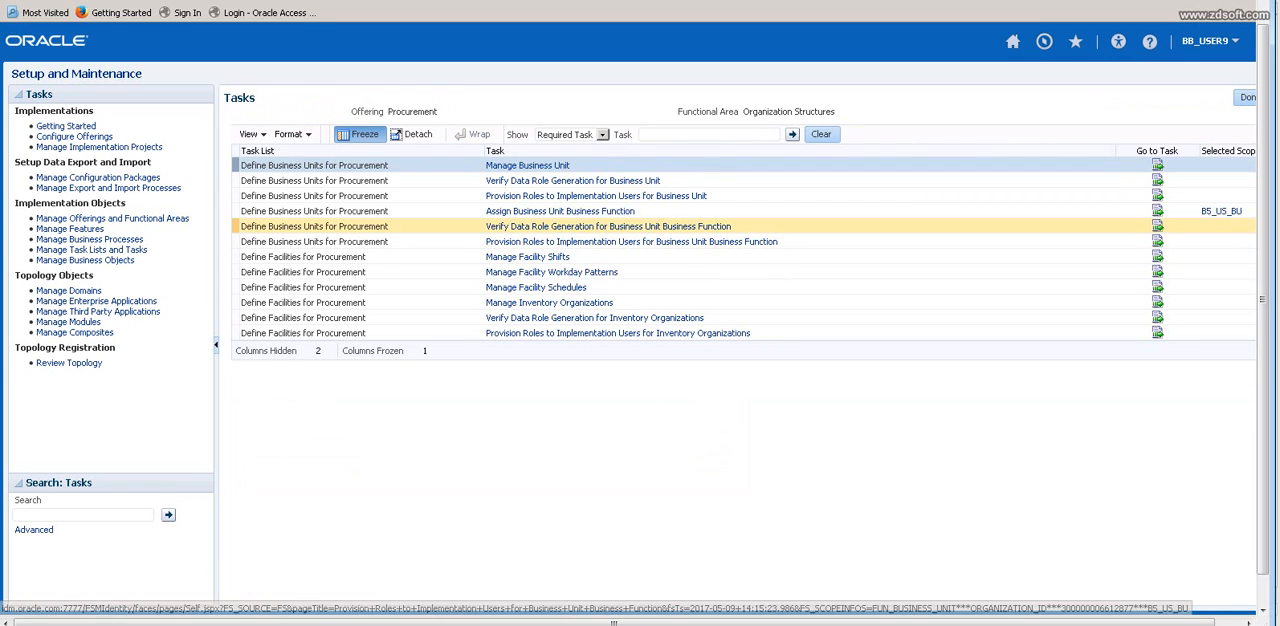
Switch to the Excel notes sheet and enter the headings BU1 in K27 and BU2 in N27.
key("alt+Tab")
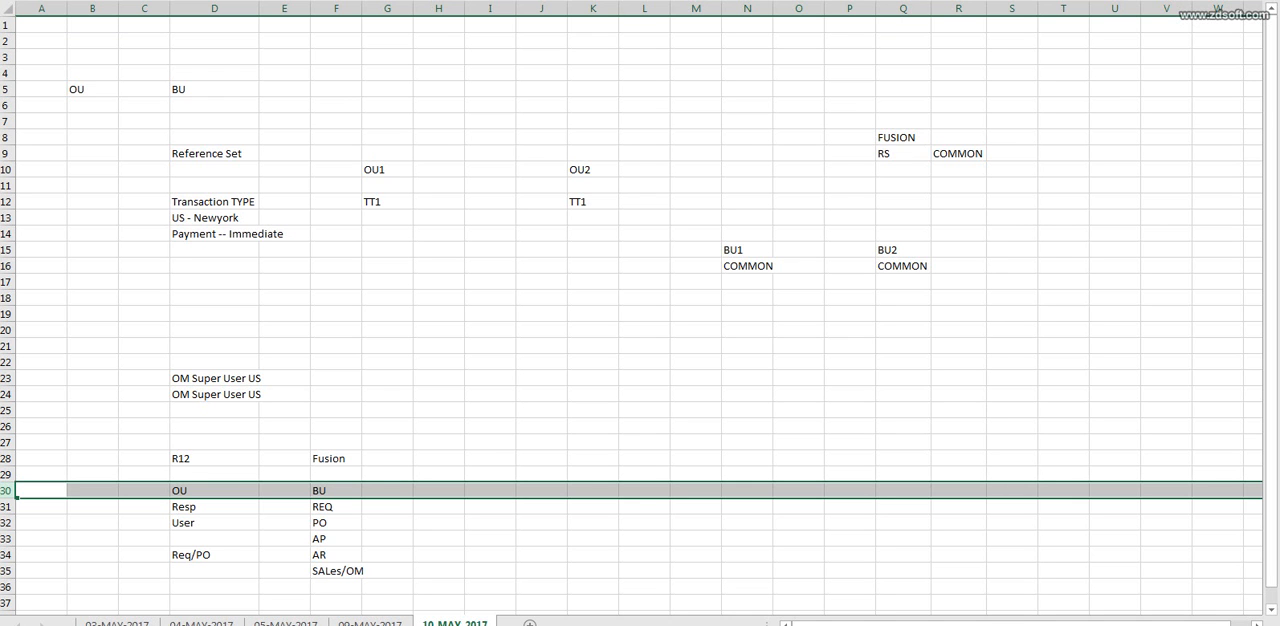
left_click(593, 442)
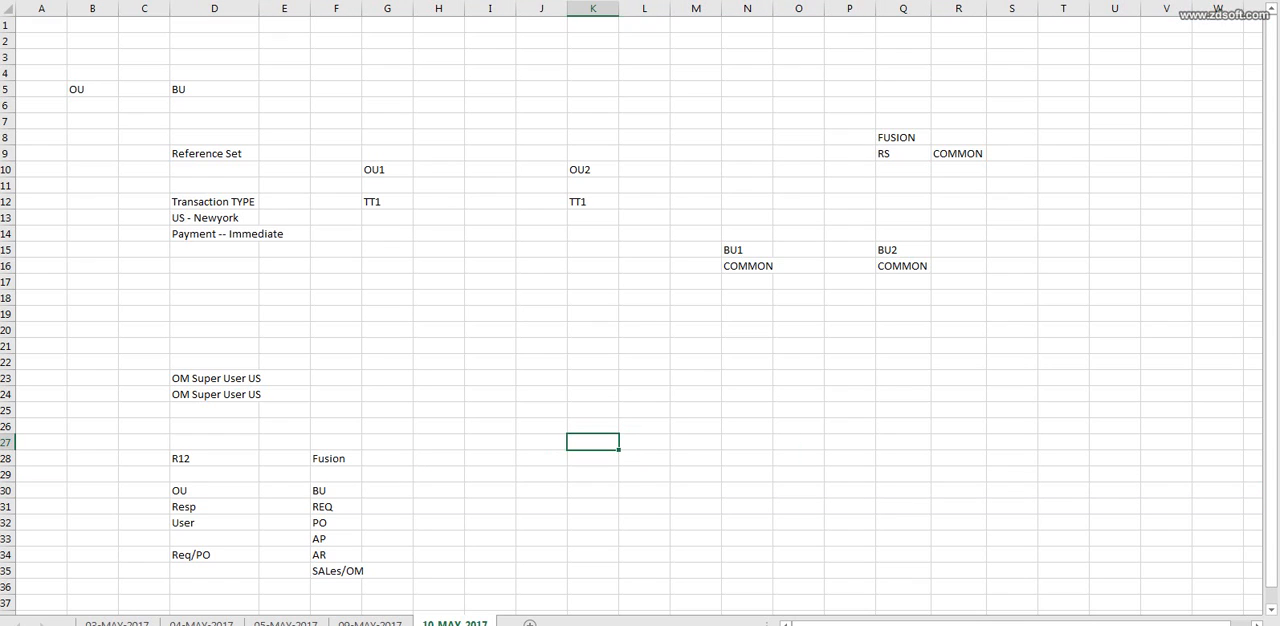
type("B")
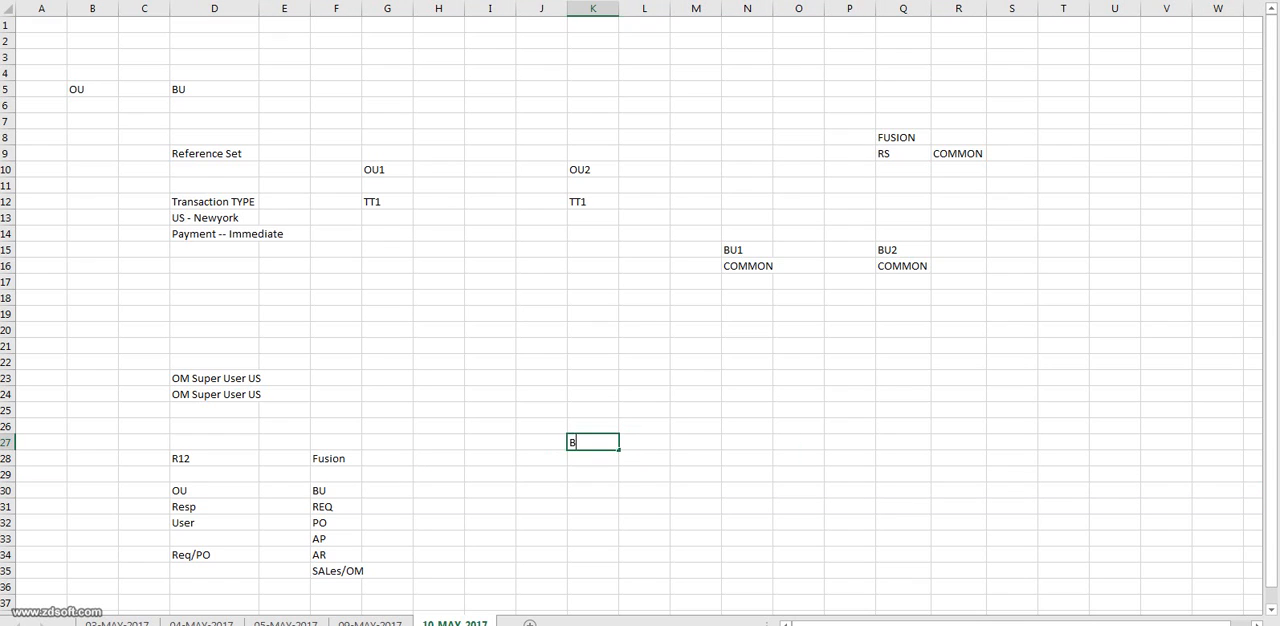
type("U1")
left_click(747, 442)
type("Bu1")
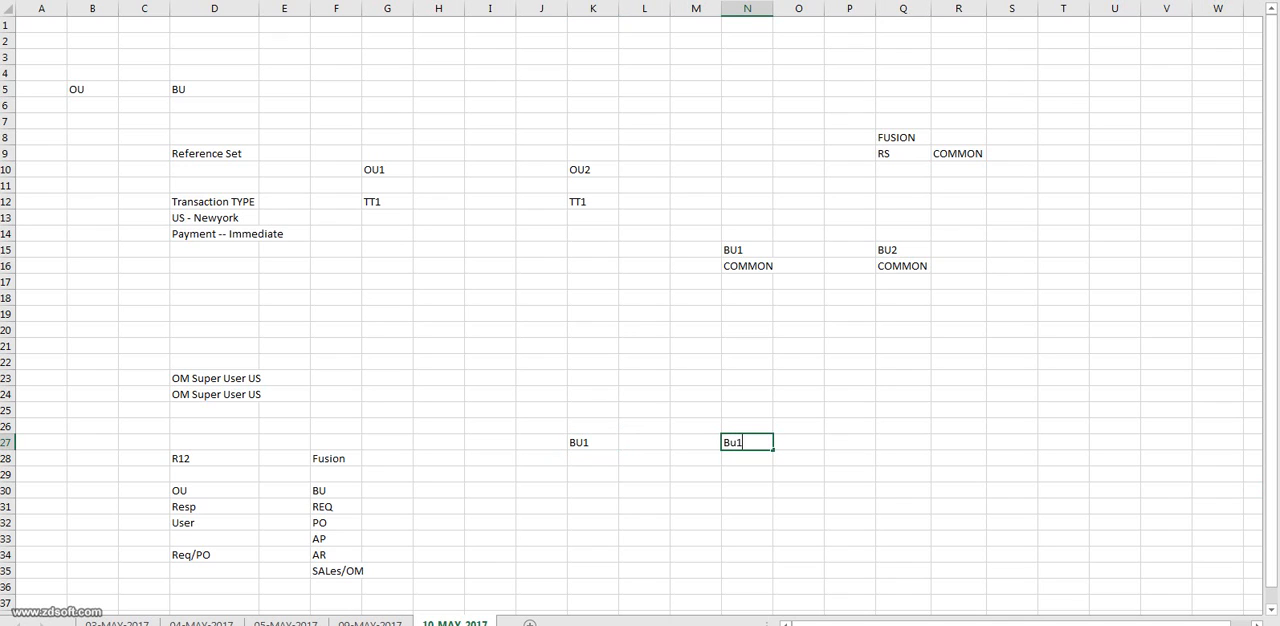
key("shift+Home")
double_click(593, 442)
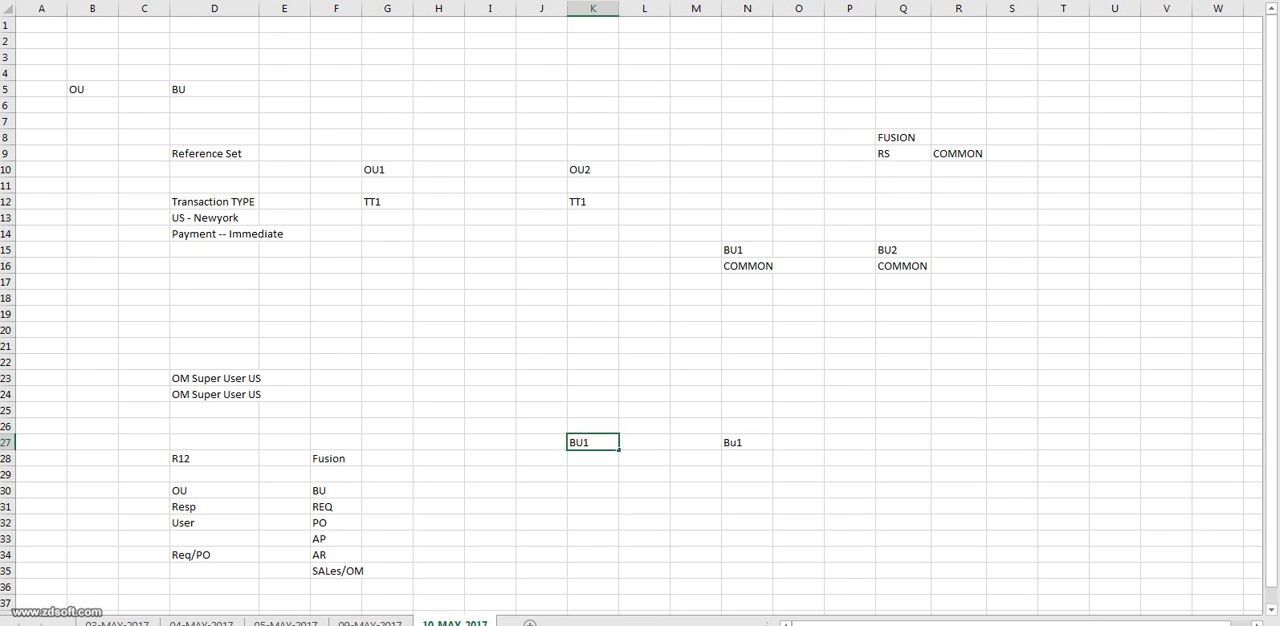
left_click(747, 442)
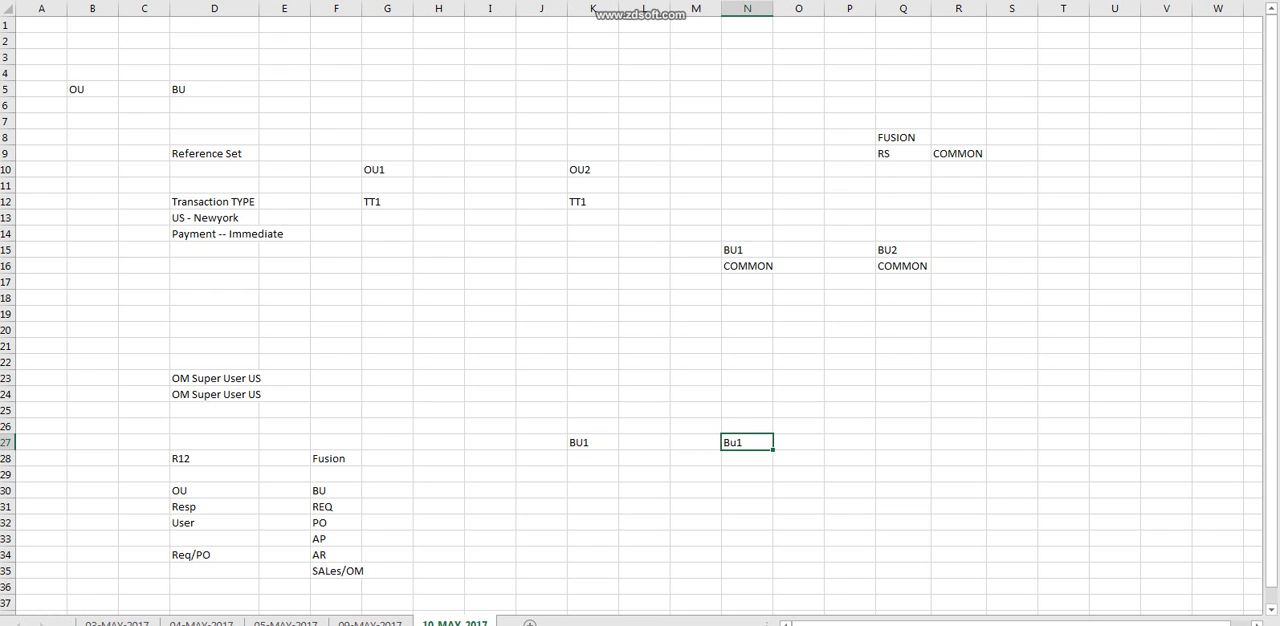
type("BU2")
Enter All Activities in K28 below BU1 and fit column K to its contents.
left_click_drag(593, 458, 593, 571)
type("A")
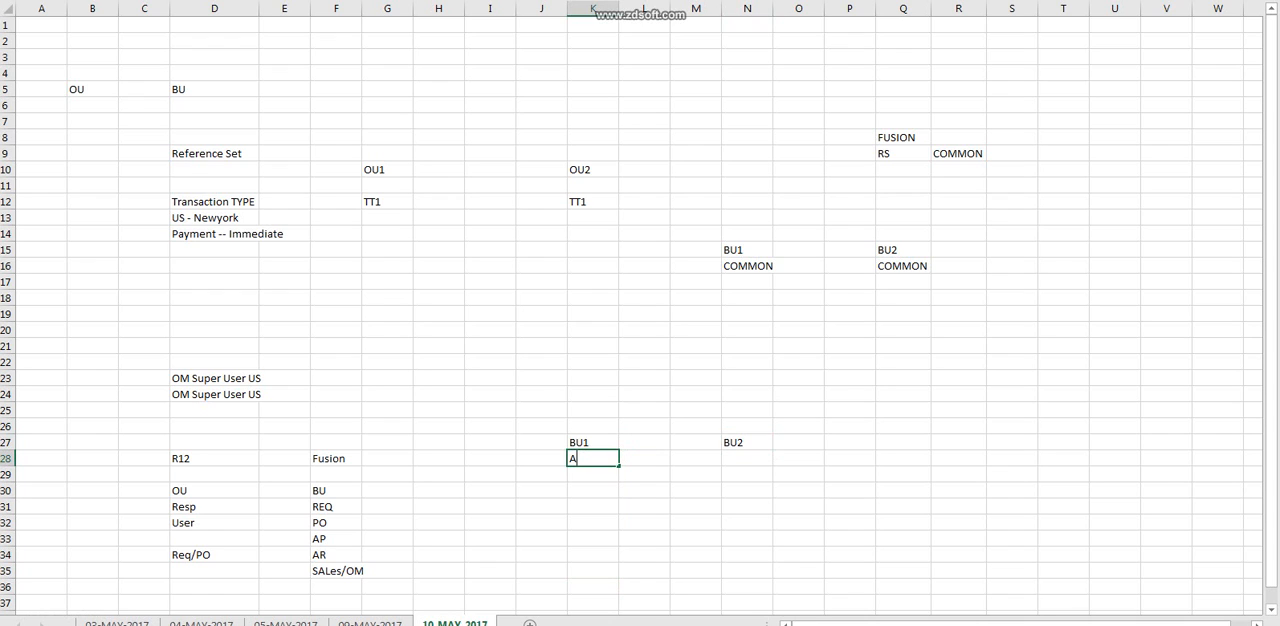
type("ll Activities")
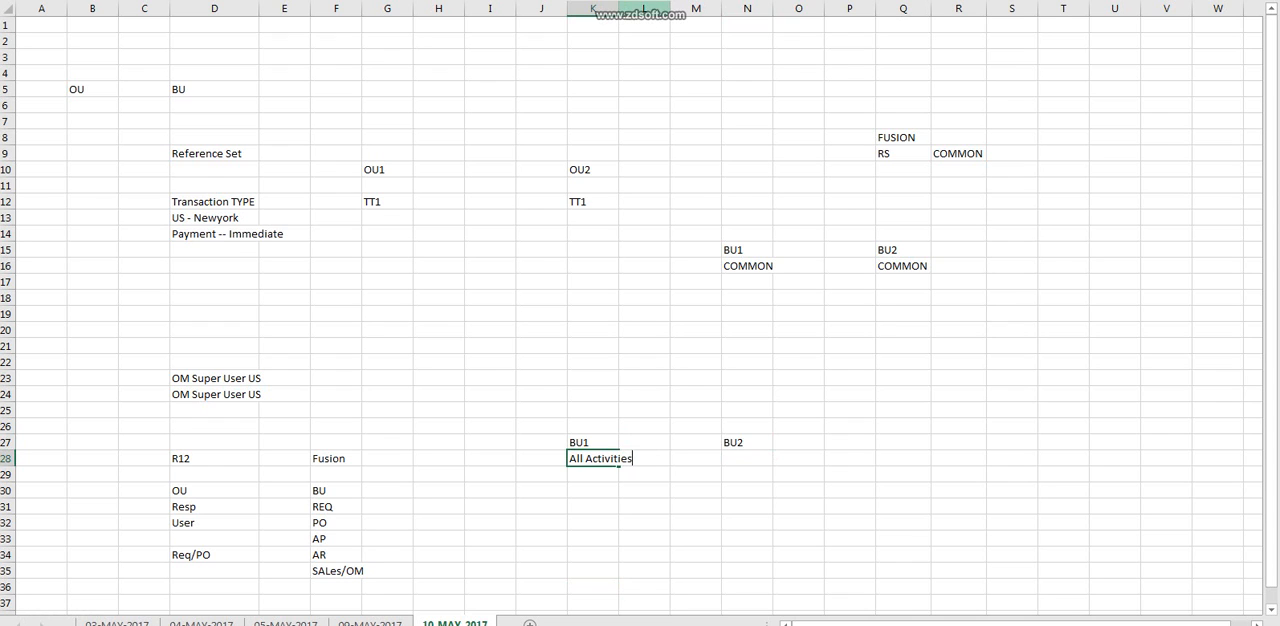
double_click(620, 8)
Rename the business unit headings to BU_SI in K27 and BU_NI in N27.
double_click(601, 442)
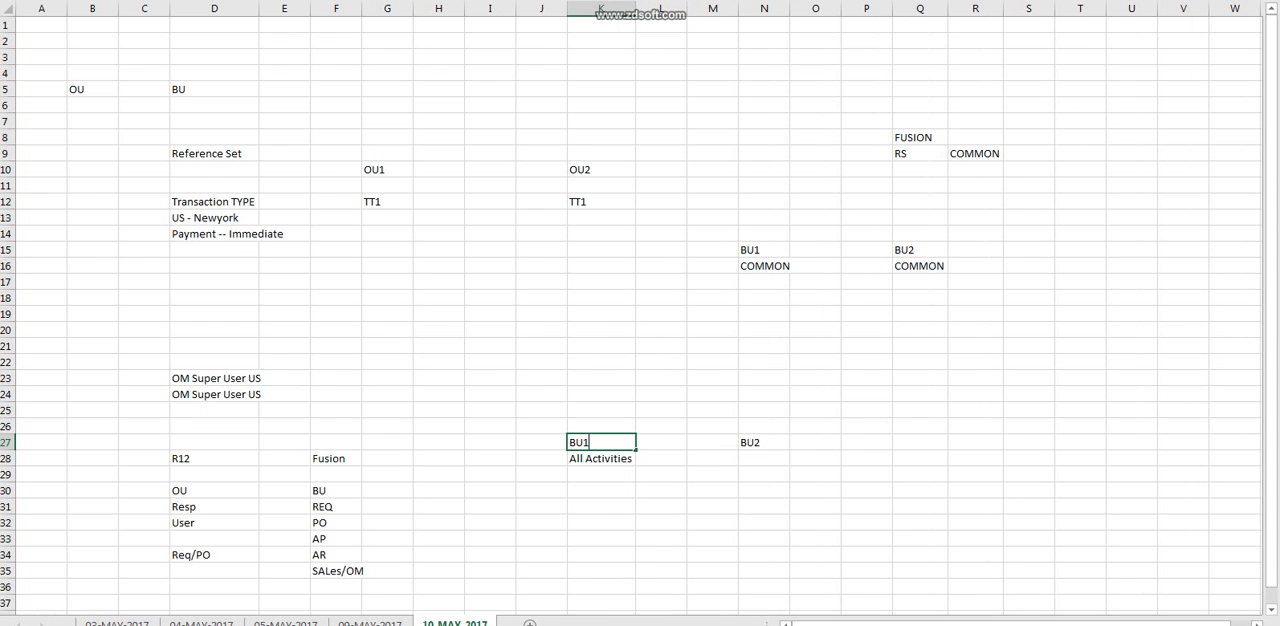
key("BackSpace")
key("BackSpace")
type("U")
key("BackSpace")
type("U_SI")
left_click(764, 442)
type("BU_NI")
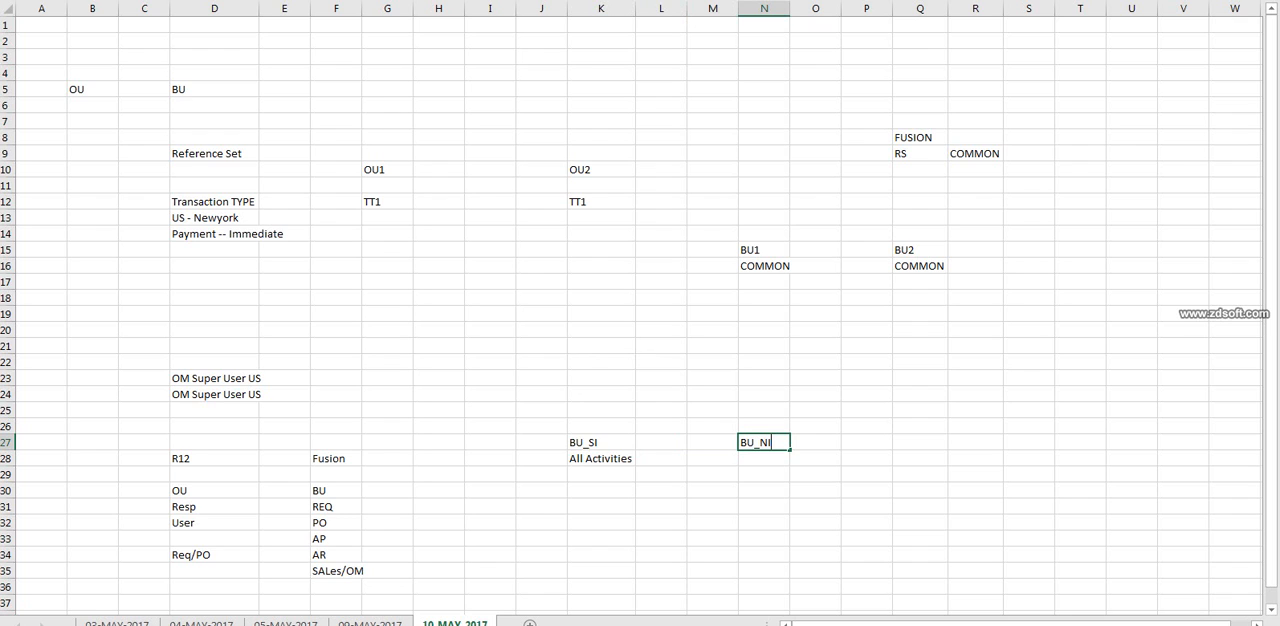
key("Right")
left_click(601, 442)
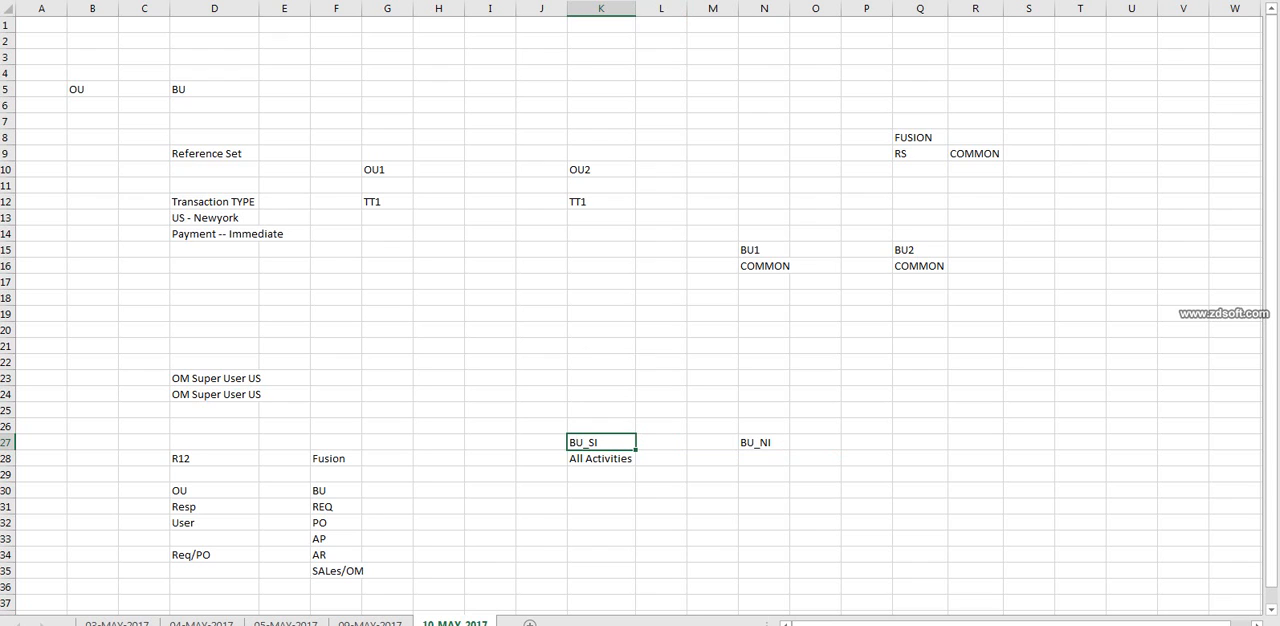
key("Down")
key("shift+Down")
key("shift+Down")
key("shift+Down")
key("shift+Down")
key("shift+Down")
key("shift+Down")
key("shift+Down")
key("shift+Down")
key("shift+Down")
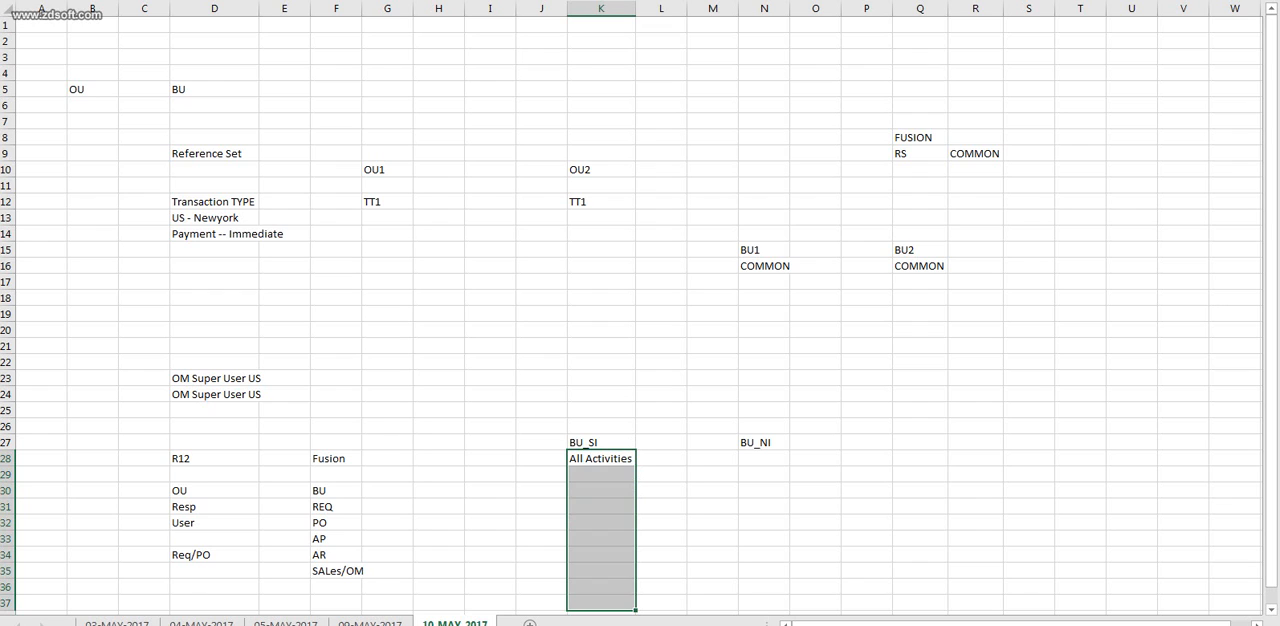
left_click(601, 459)
Enter Req in N28 as the activity of BU_NI.
left_click(764, 459)
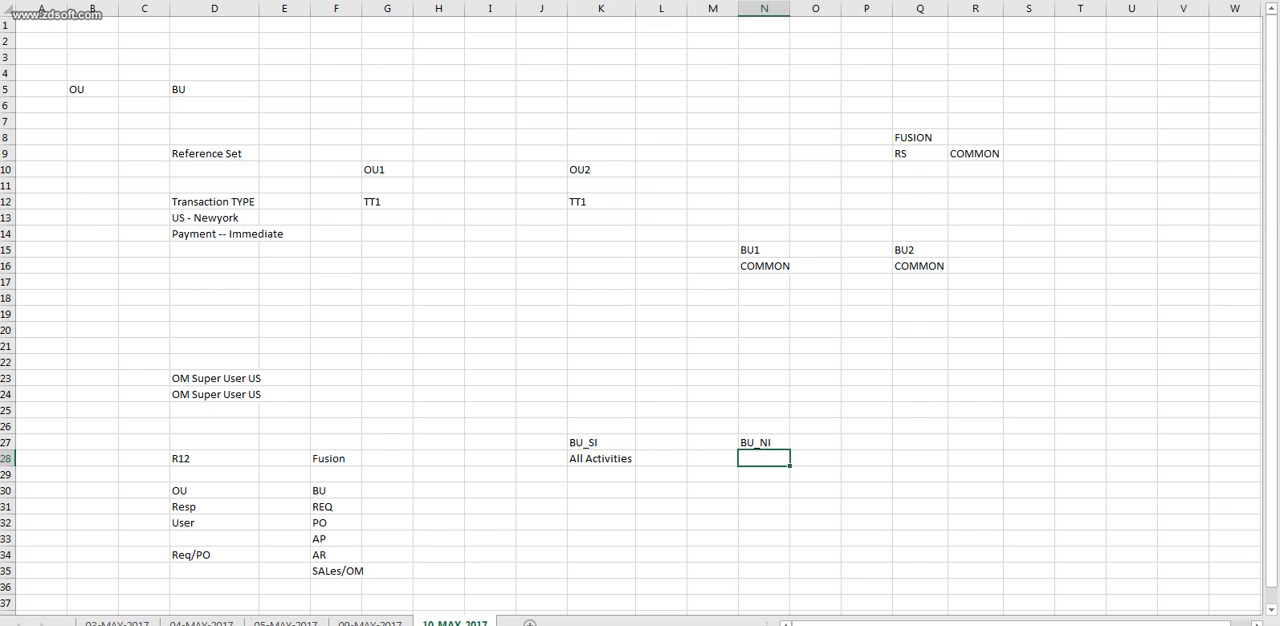
type("Req")
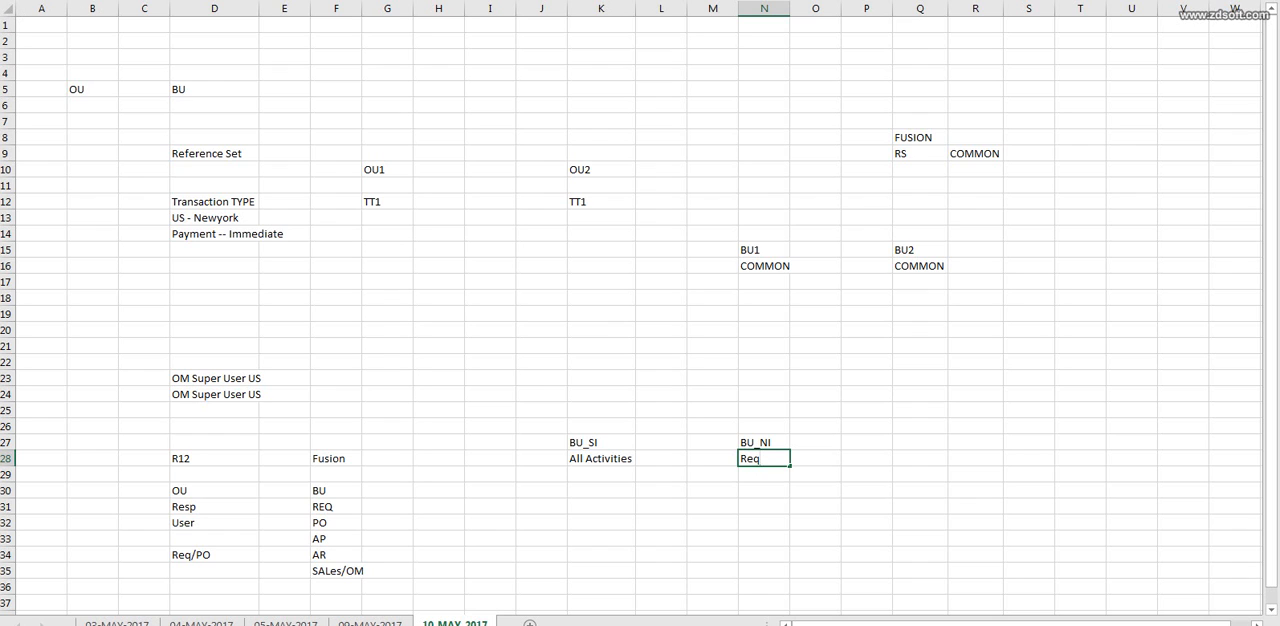
type("q")
key("BackSpace")
key("Tab")
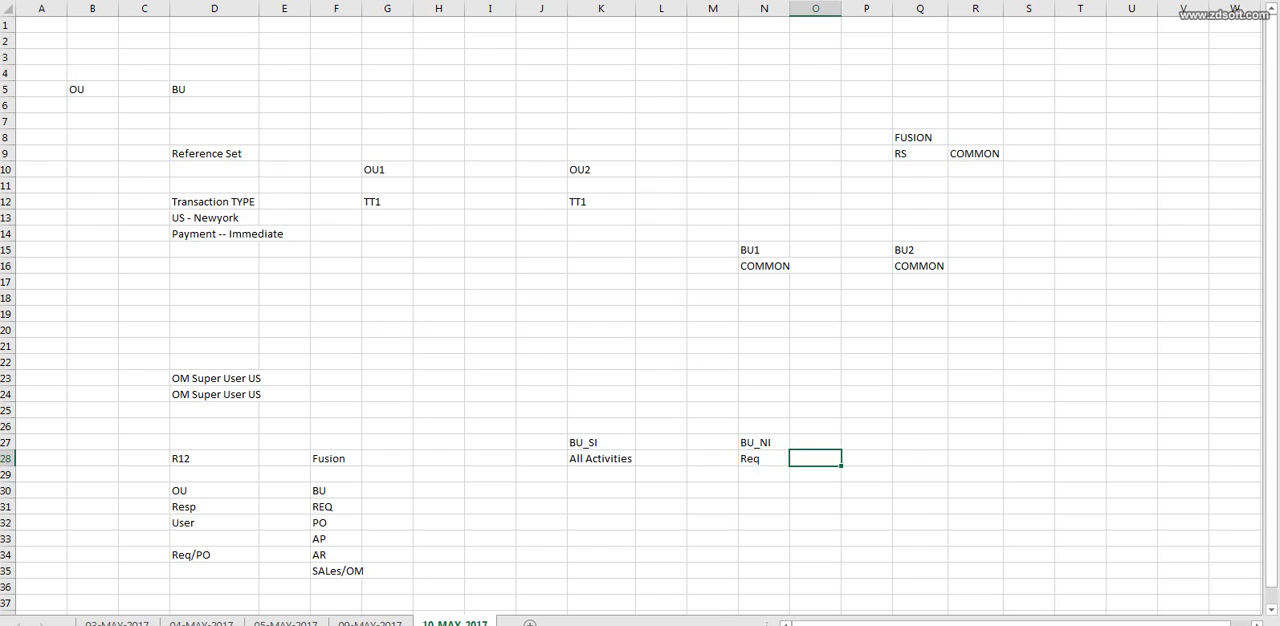
key("Return")
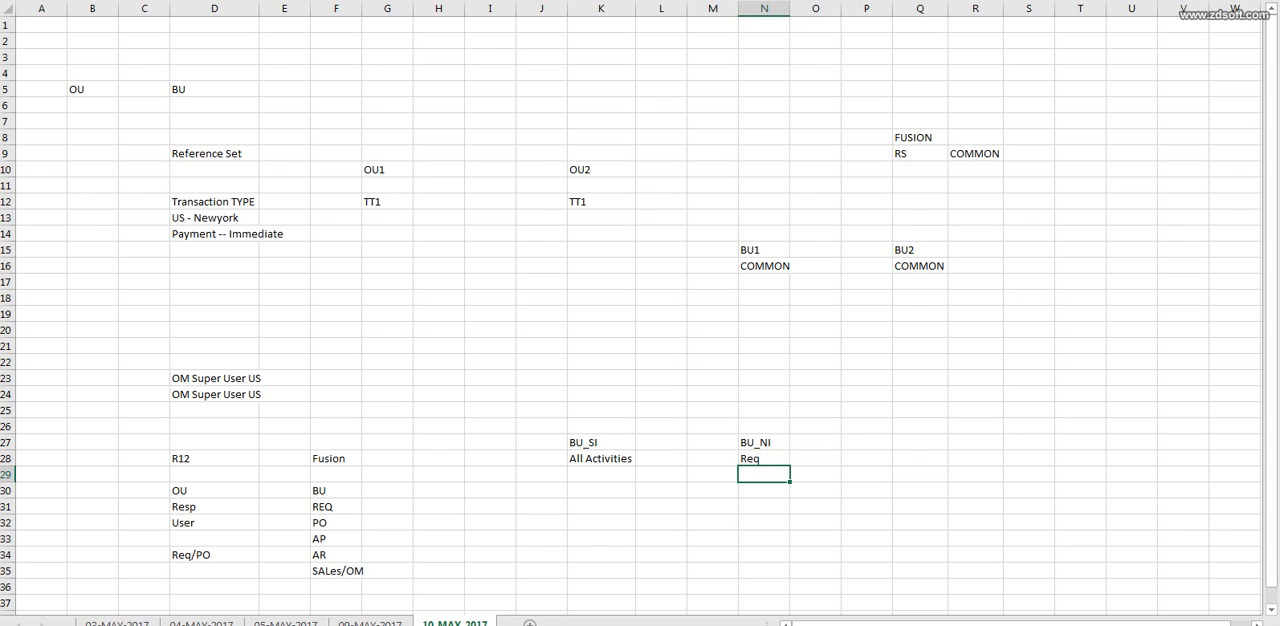
Enter ITEM1 in cell O24 above the BU_NI heading.
left_click(815, 394)
type("ITEM1")
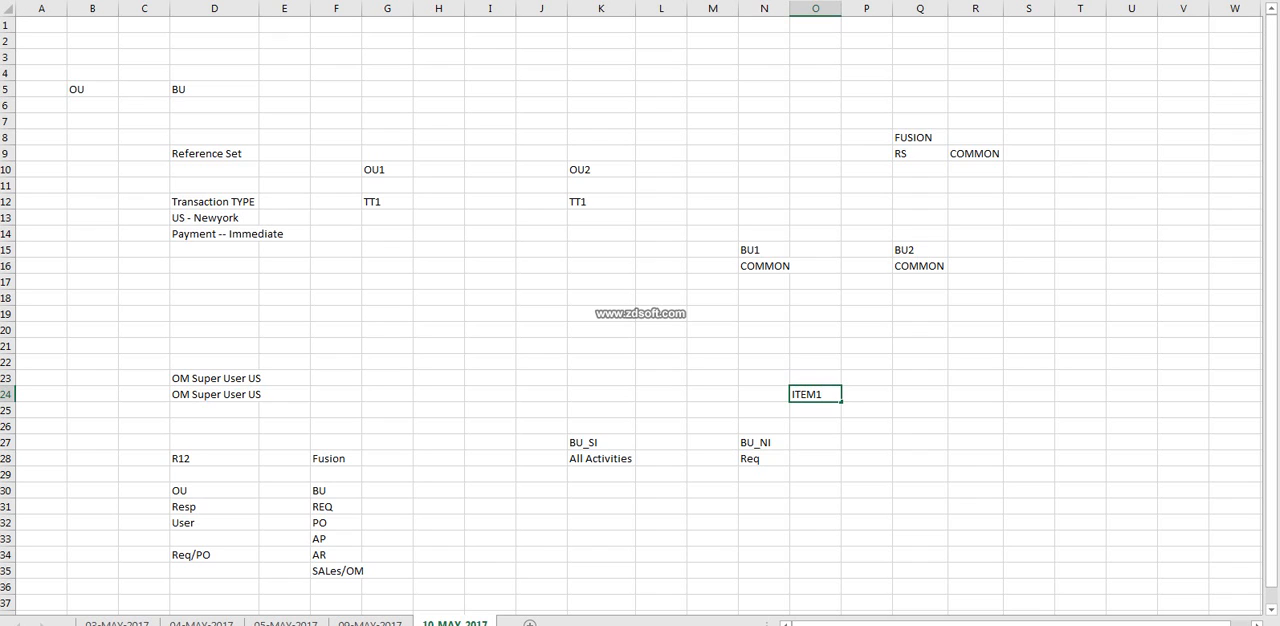
left_click(764, 458)
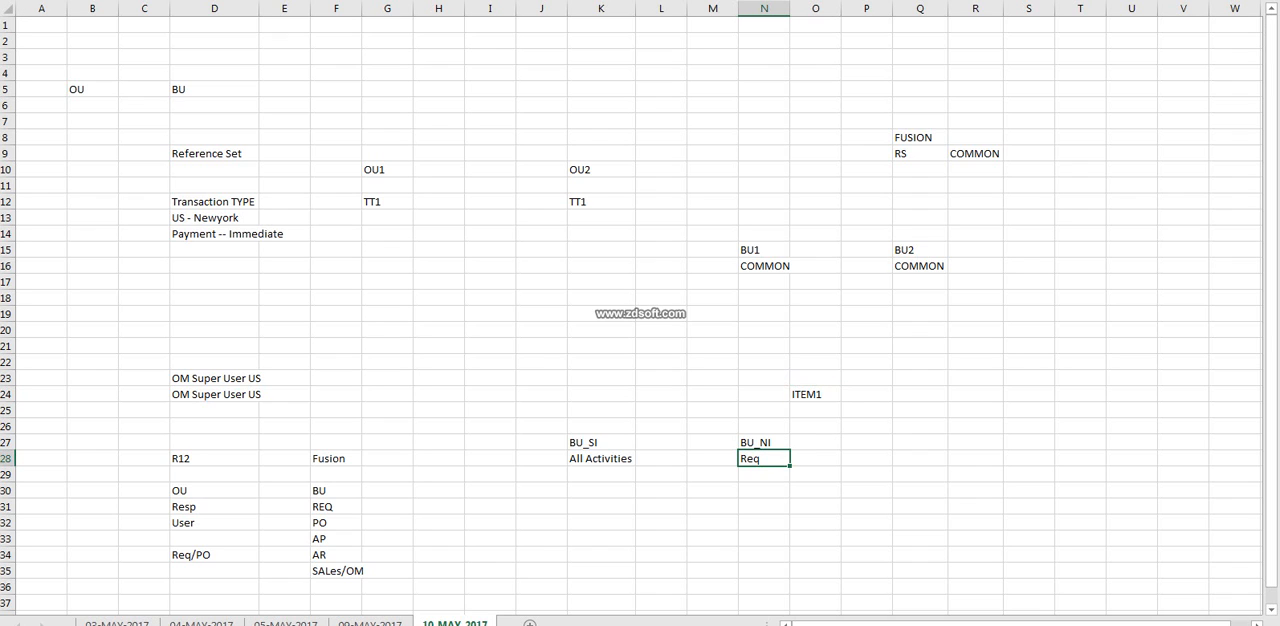
left_click(815, 394)
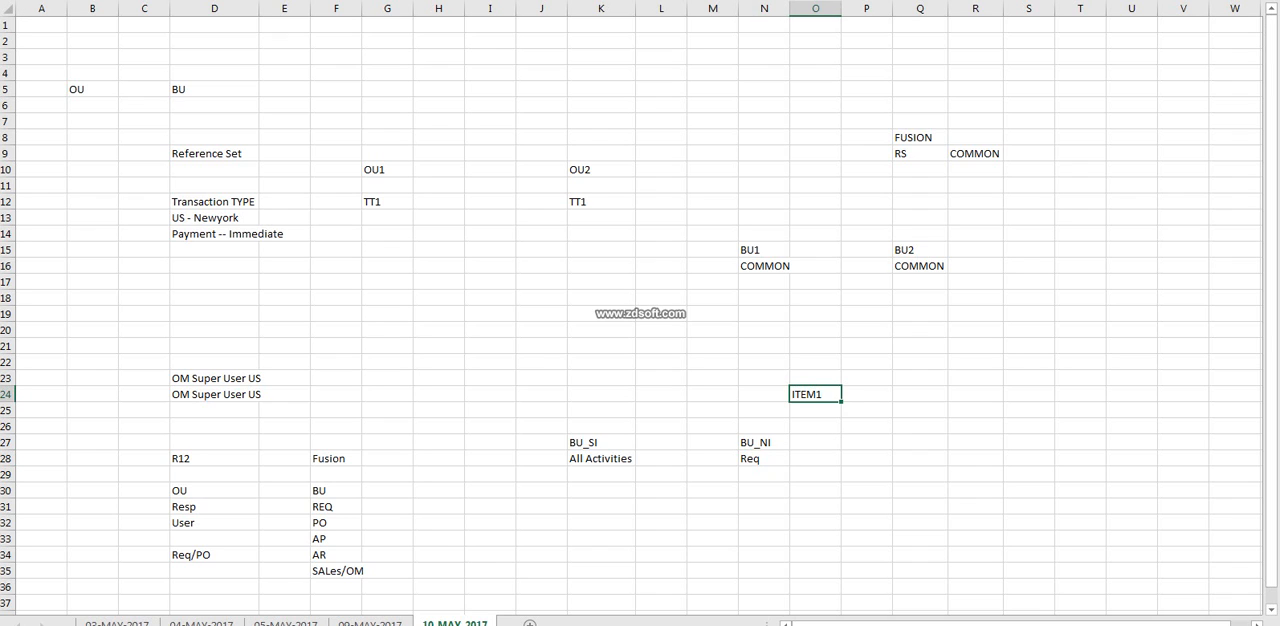
Append HYD to BU_SI in K27 and PUNE to BU_NI in N27, and fit column N to its contents.
left_click(601, 442)
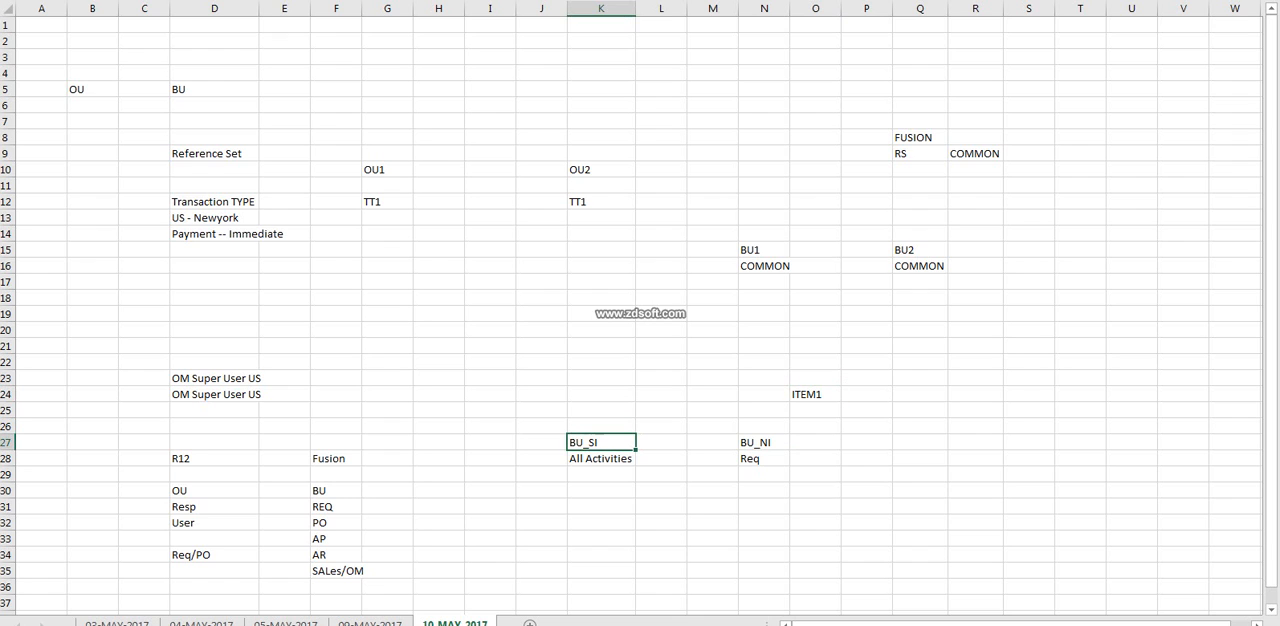
left_click(815, 394)
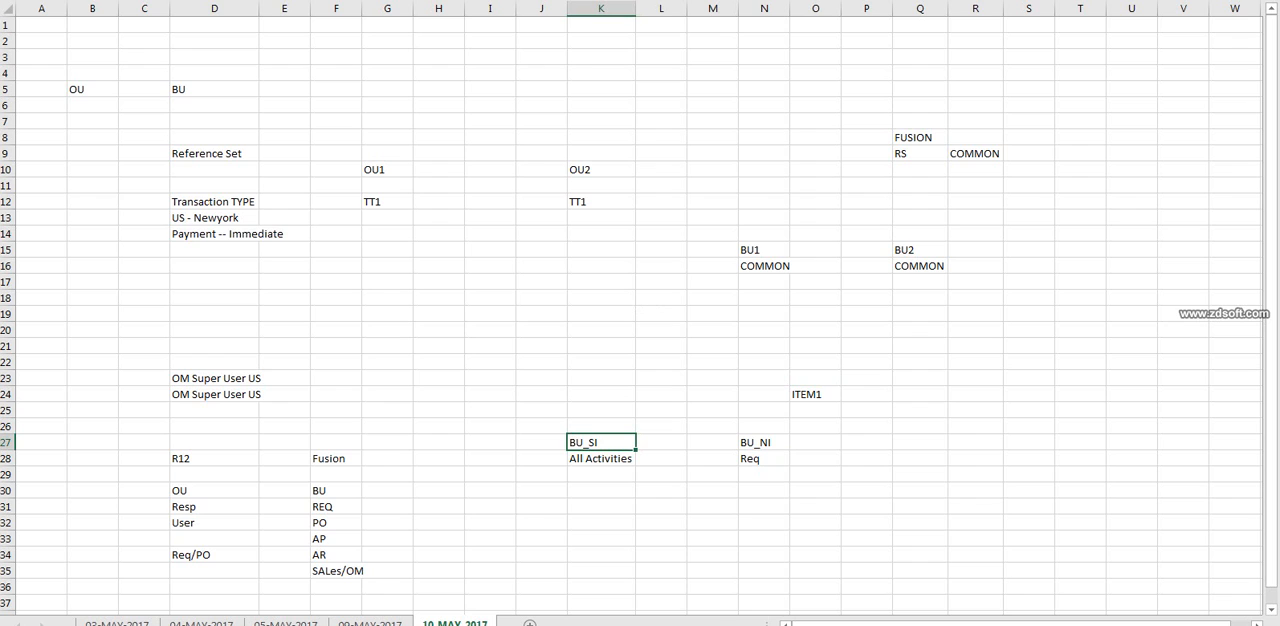
type("HYD")
double_click(773, 442)
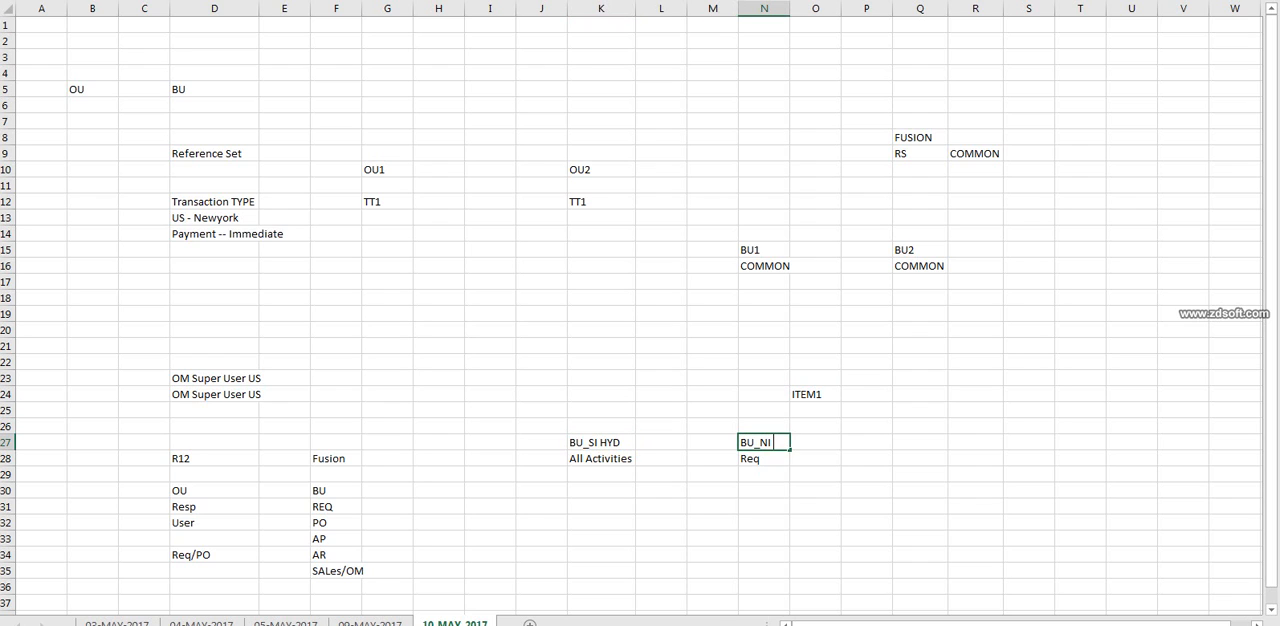
type("PUNE")
left_click(815, 394)
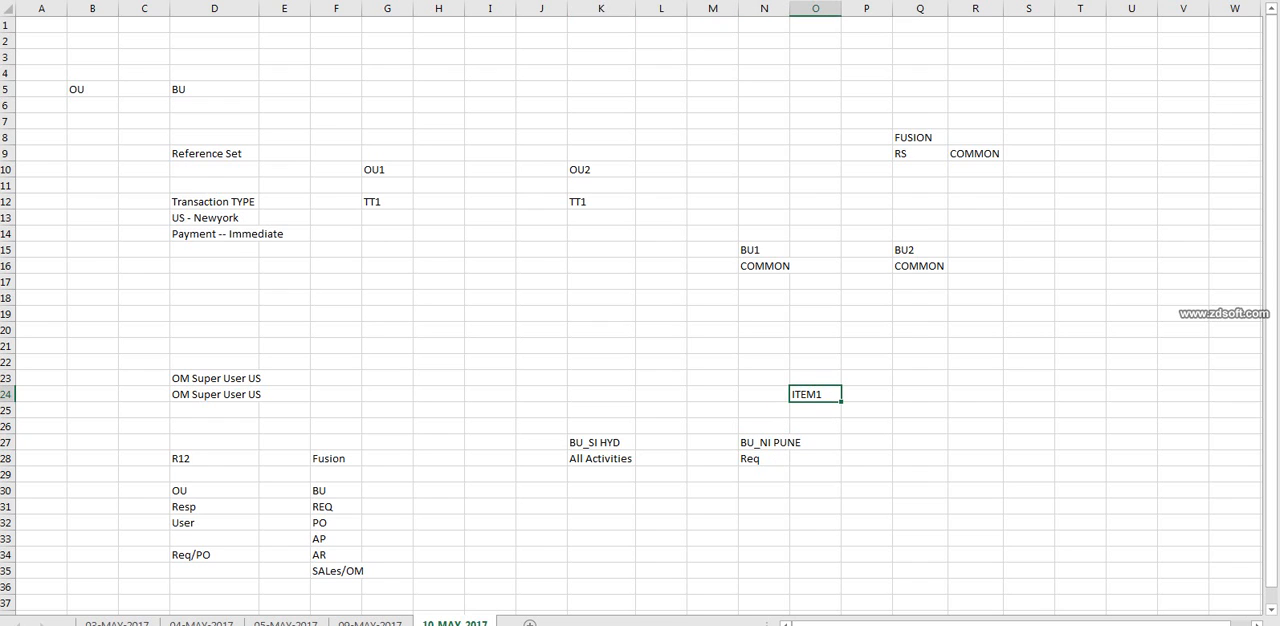
double_click(789, 8)
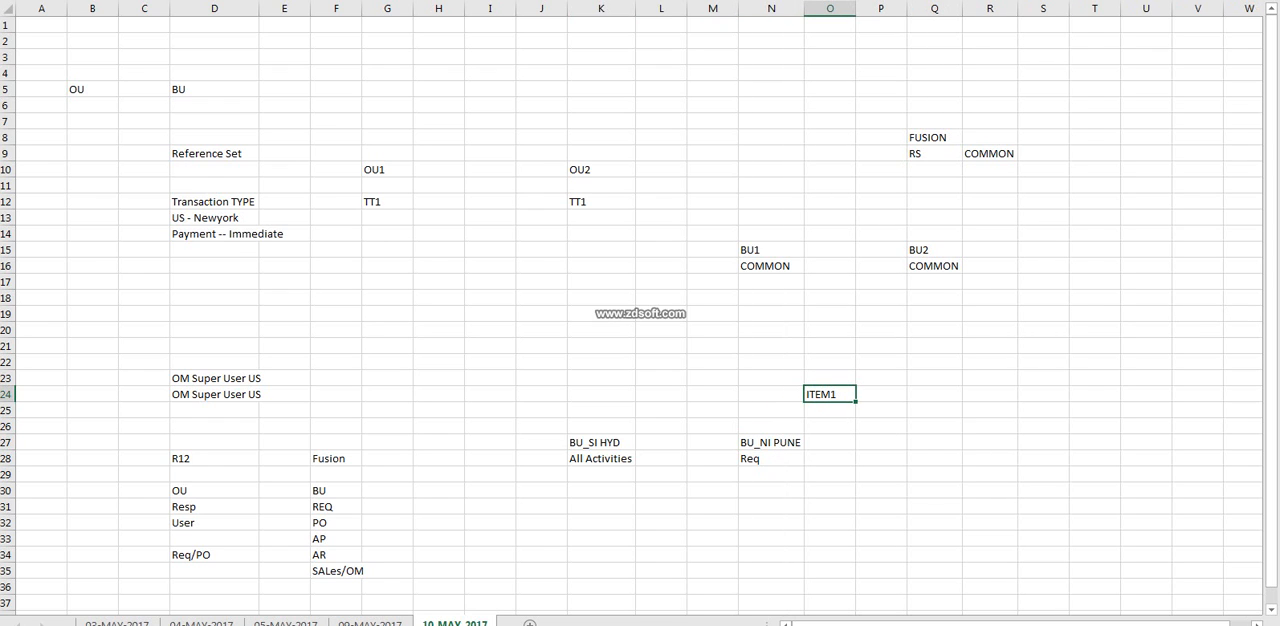
left_click(601, 443)
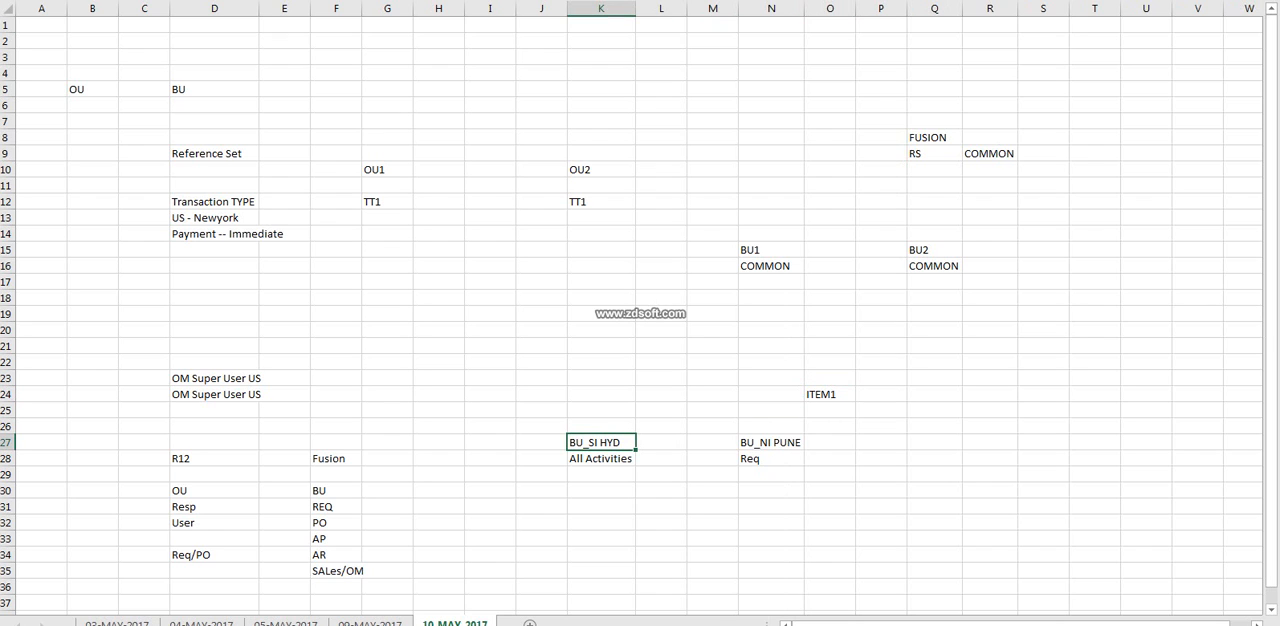
Enter PO in K29 as an activity of BU_SI HYD.
left_click(771, 459)
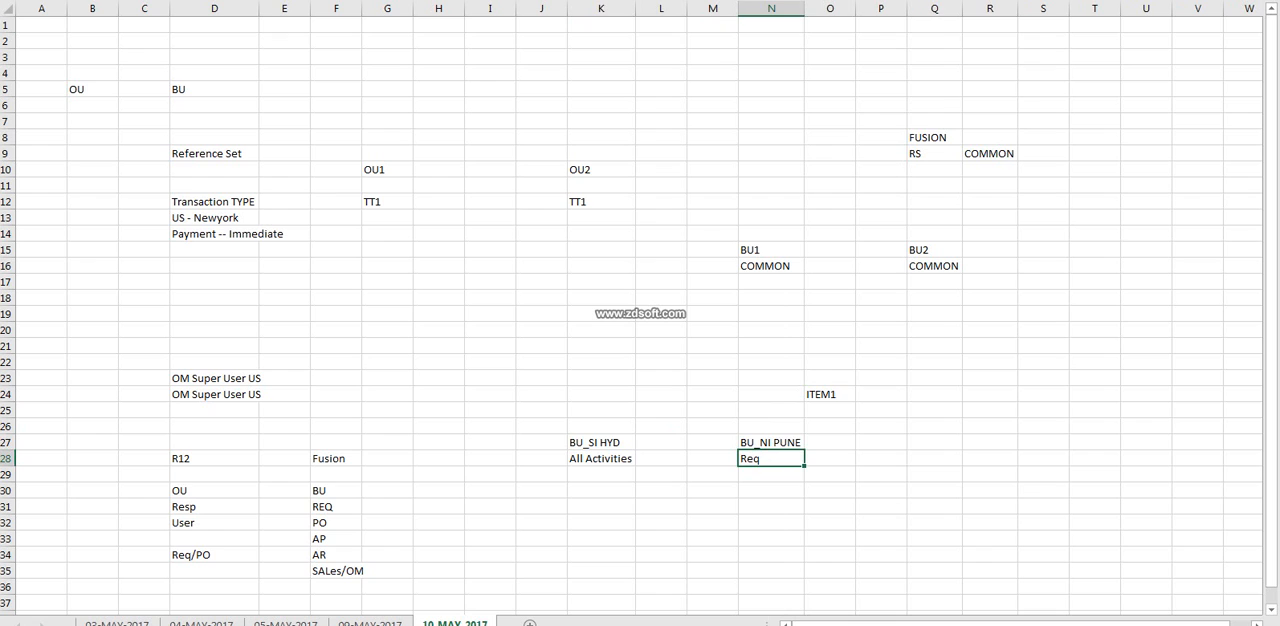
left_click(830, 395)
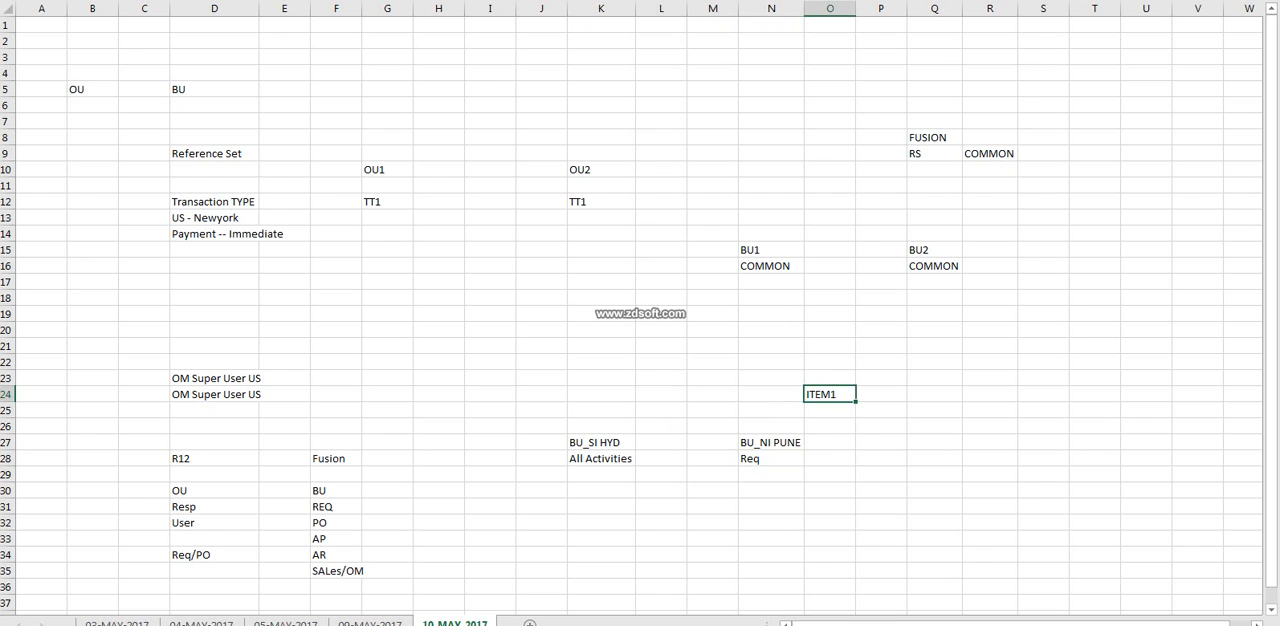
left_click(771, 459)
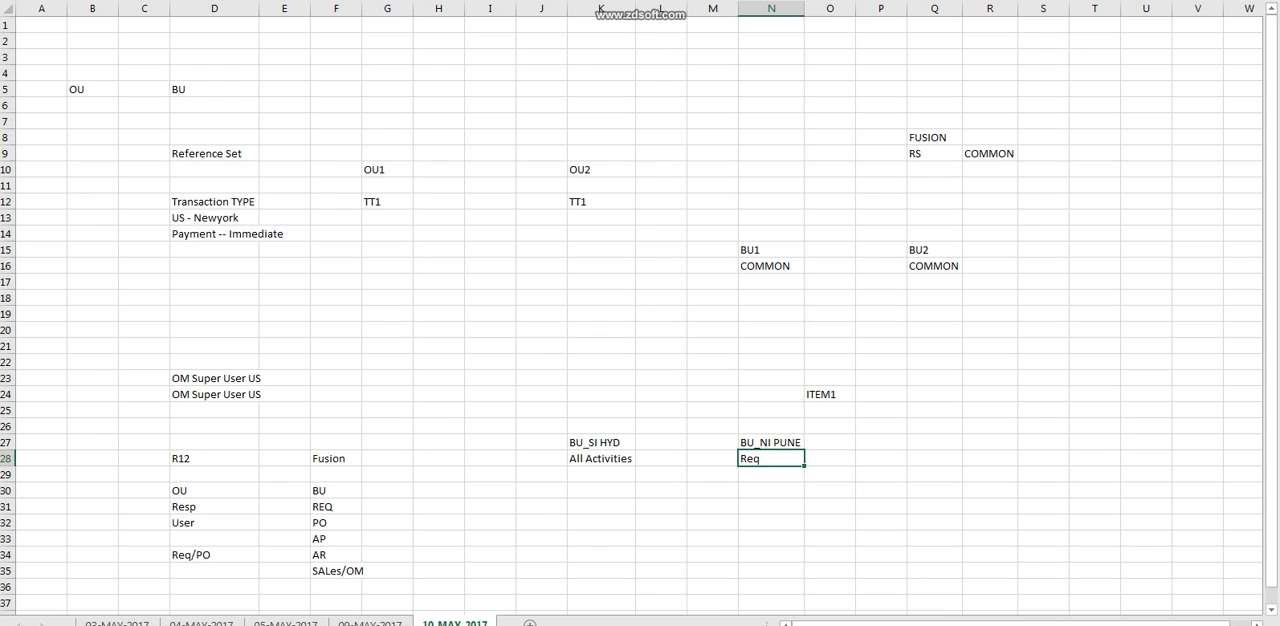
left_click(601, 475)
type("PO")
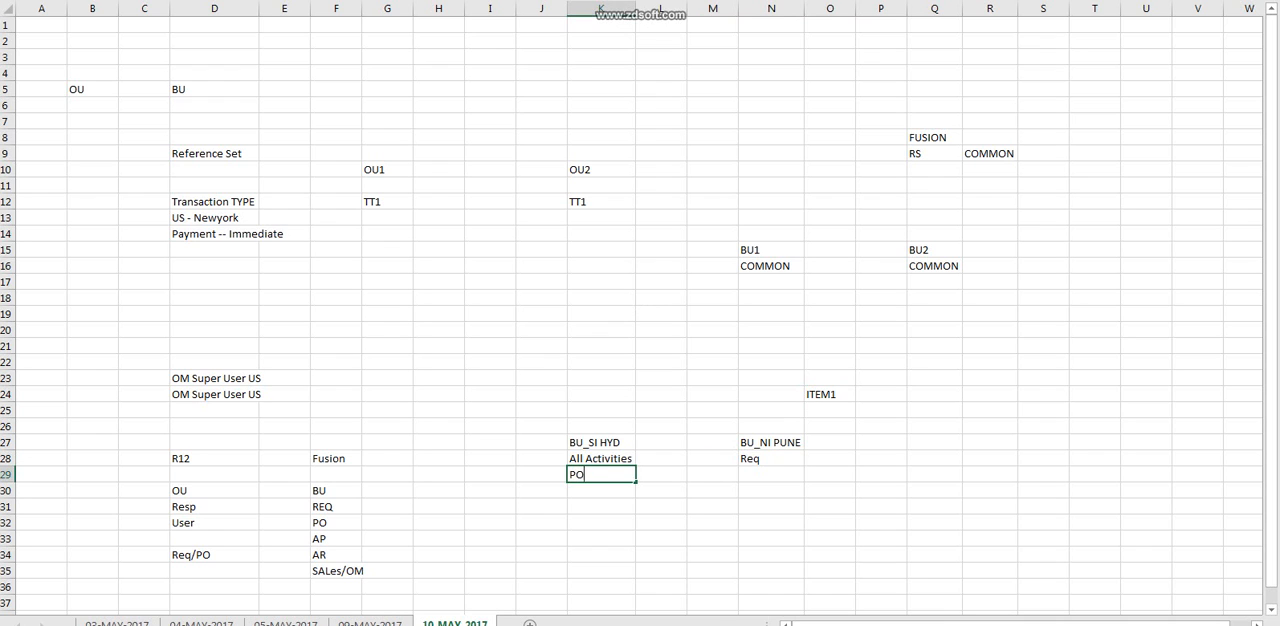
left_click(601, 443)
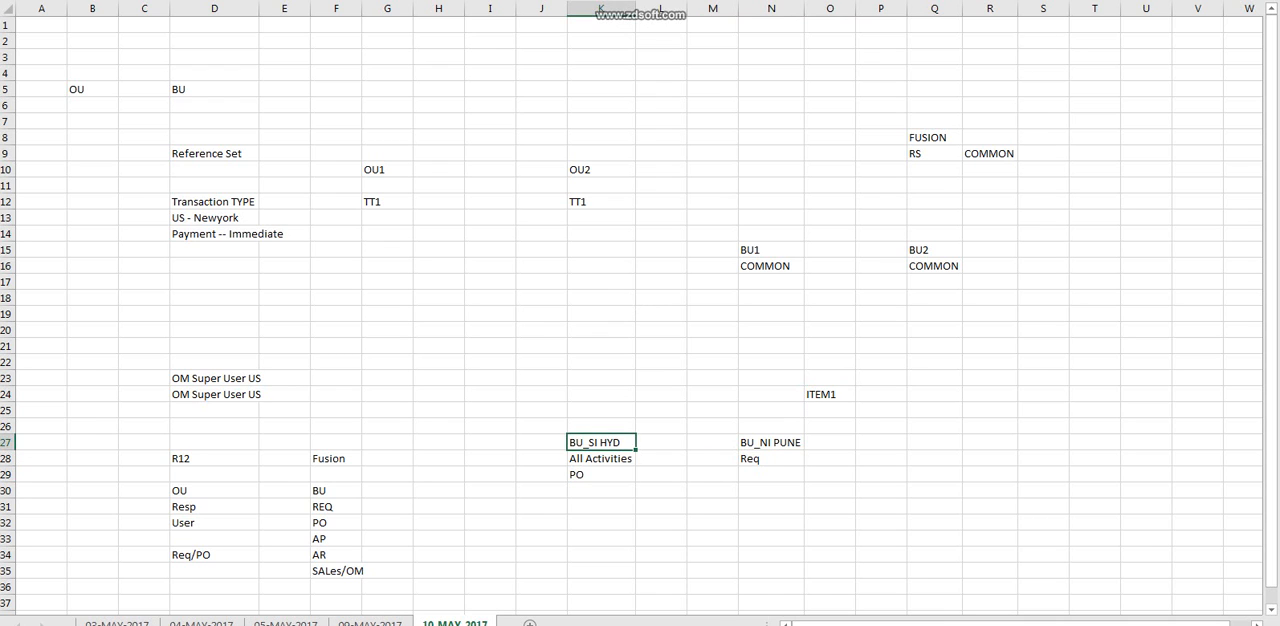
Enter Recei in N29 below Req as an activity of BU_NI PUNE.
left_click(771, 475)
type("Recei")
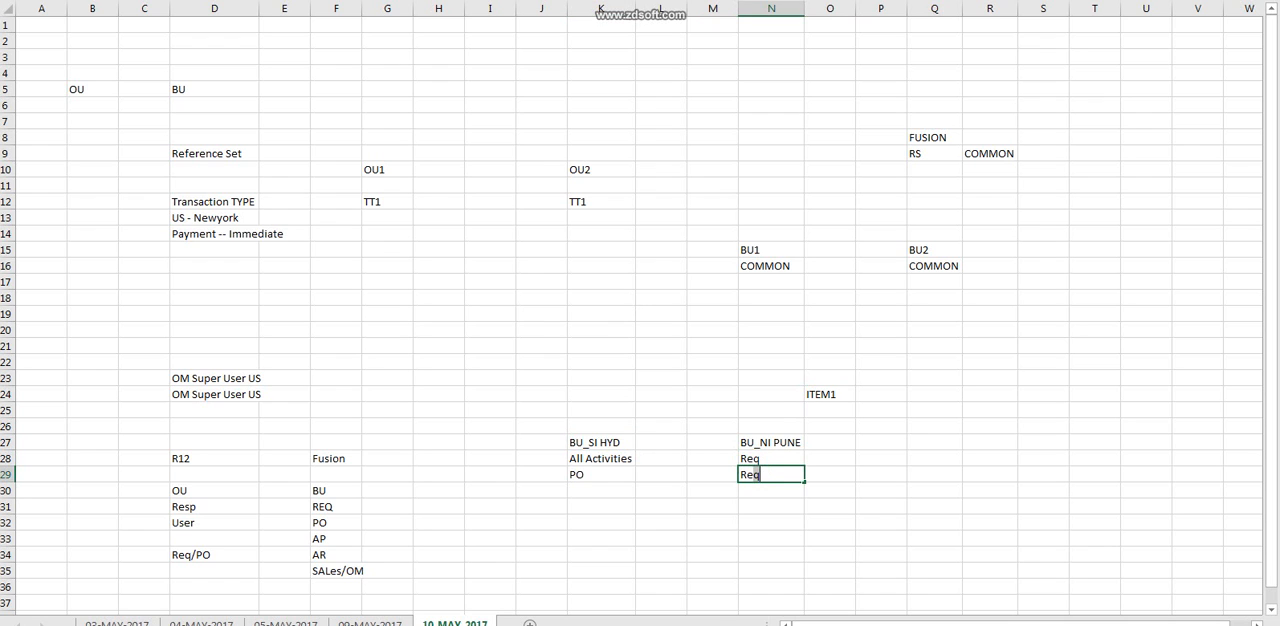
left_click(830, 459)
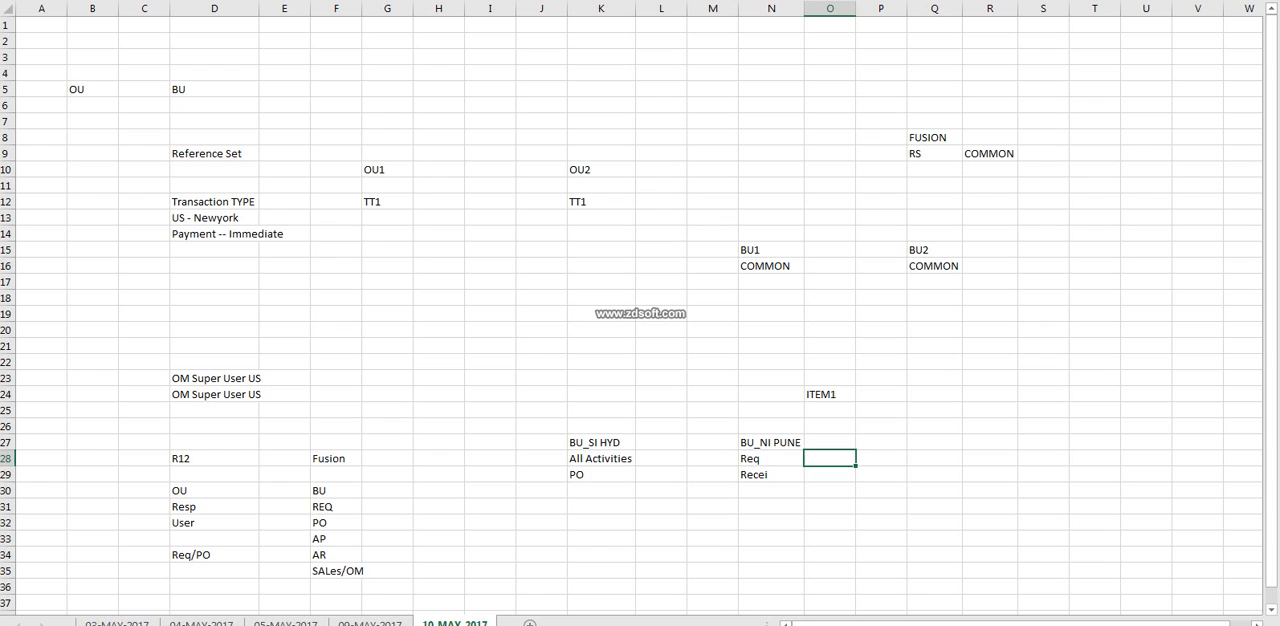
left_click(601, 443)
left_click_drag(601, 459, 601, 523)
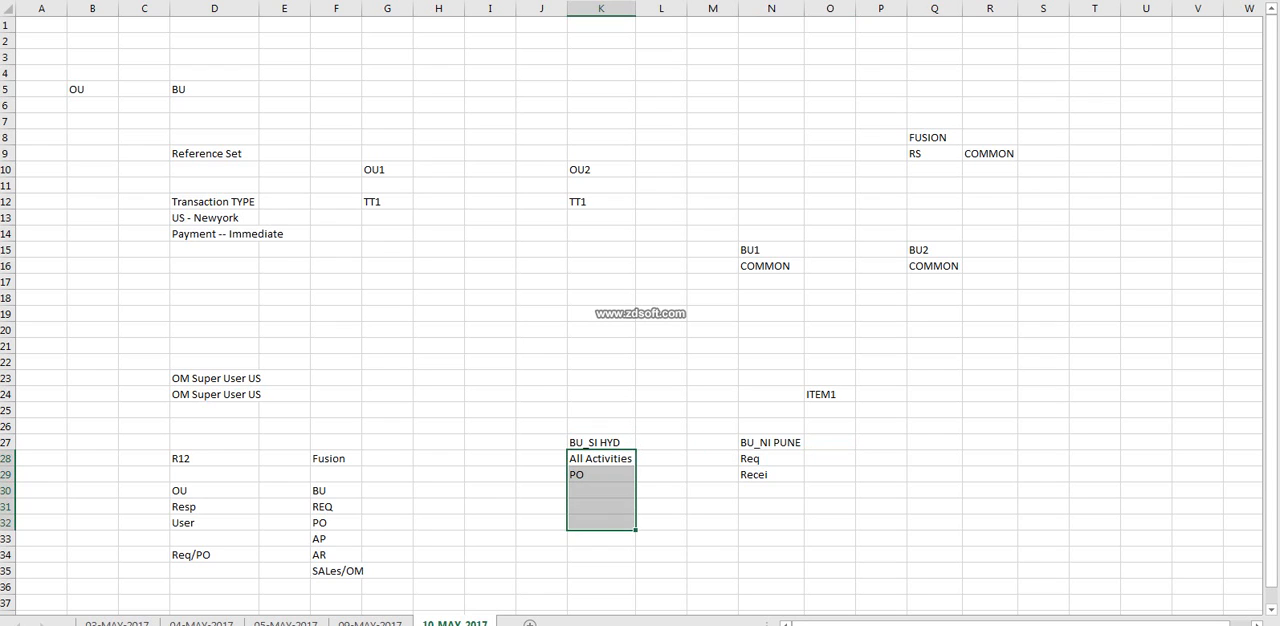
left_click(771, 443)
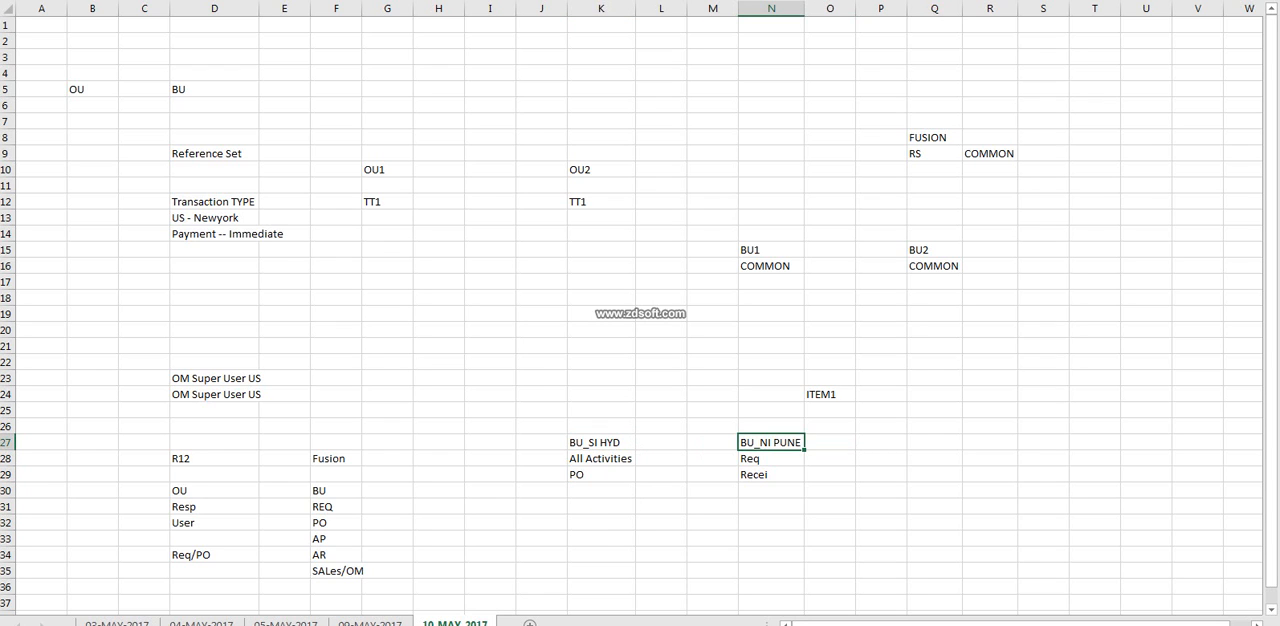
left_click(771, 459)
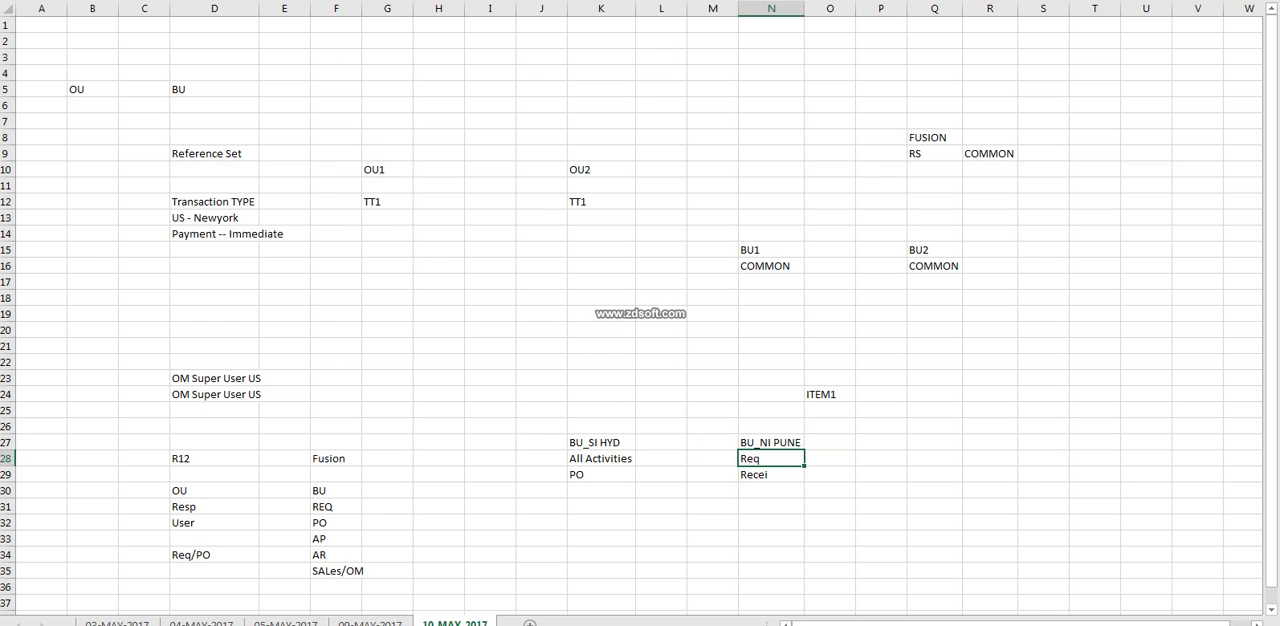
Switch to Oracle Setup and Maintenance and review the business functions and financial reporting assigned to B5_US_BU.
key("alt+Tab")
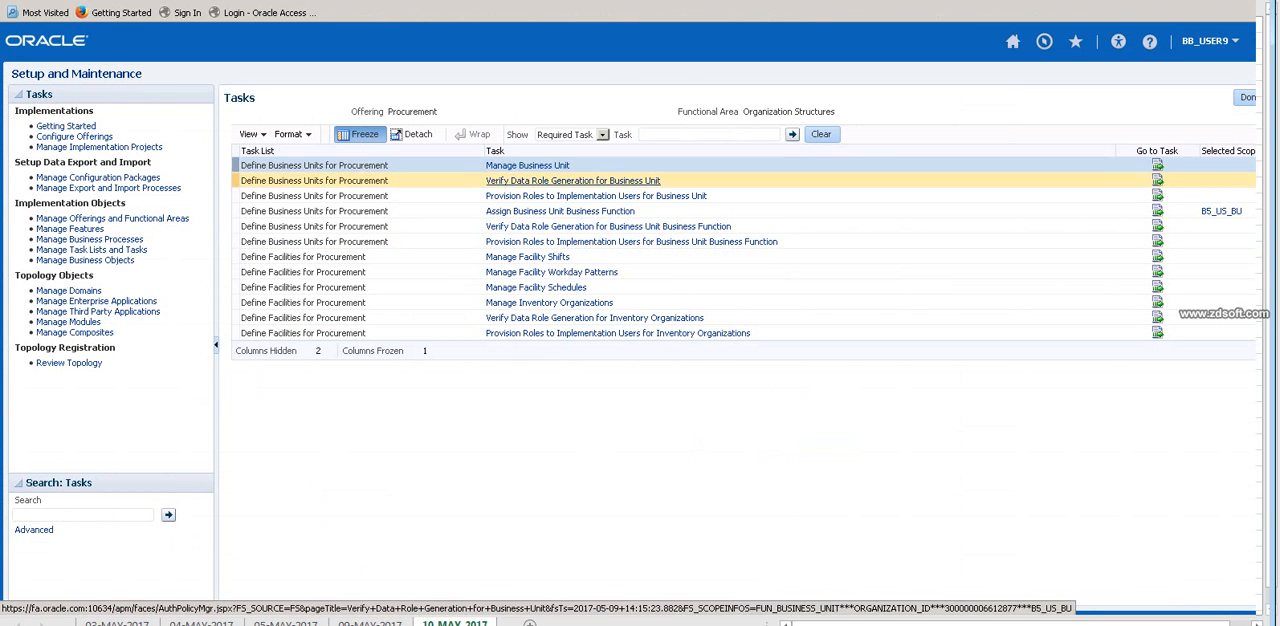
left_click(560, 211)
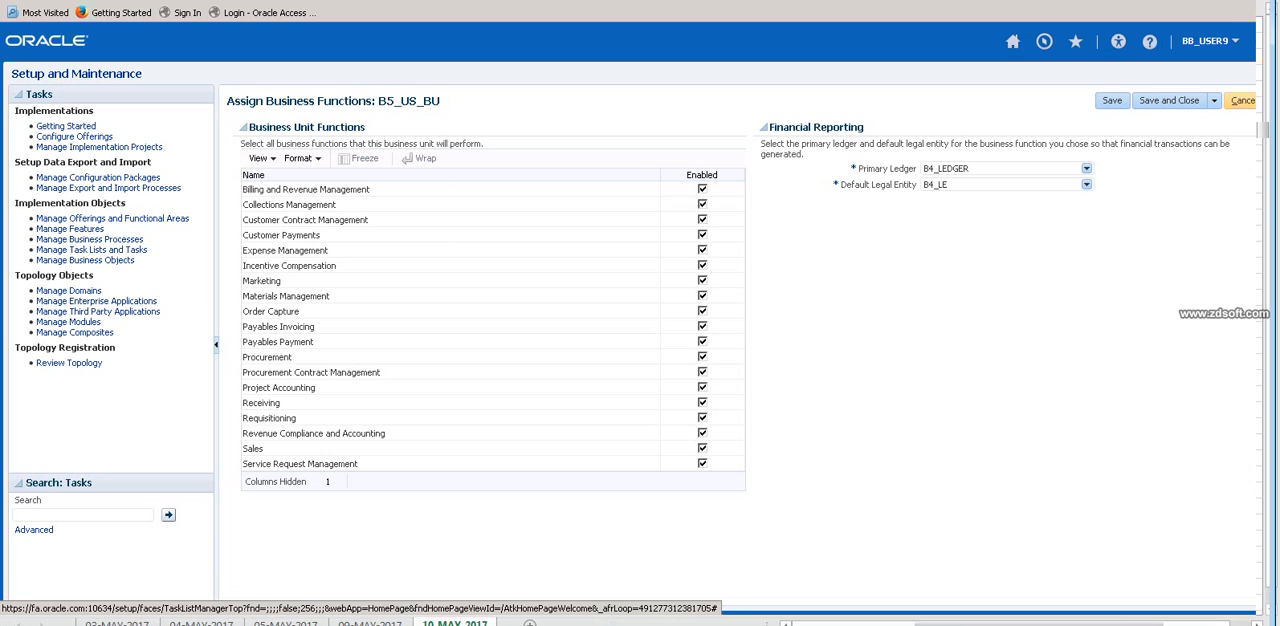
key("alt+Tab")
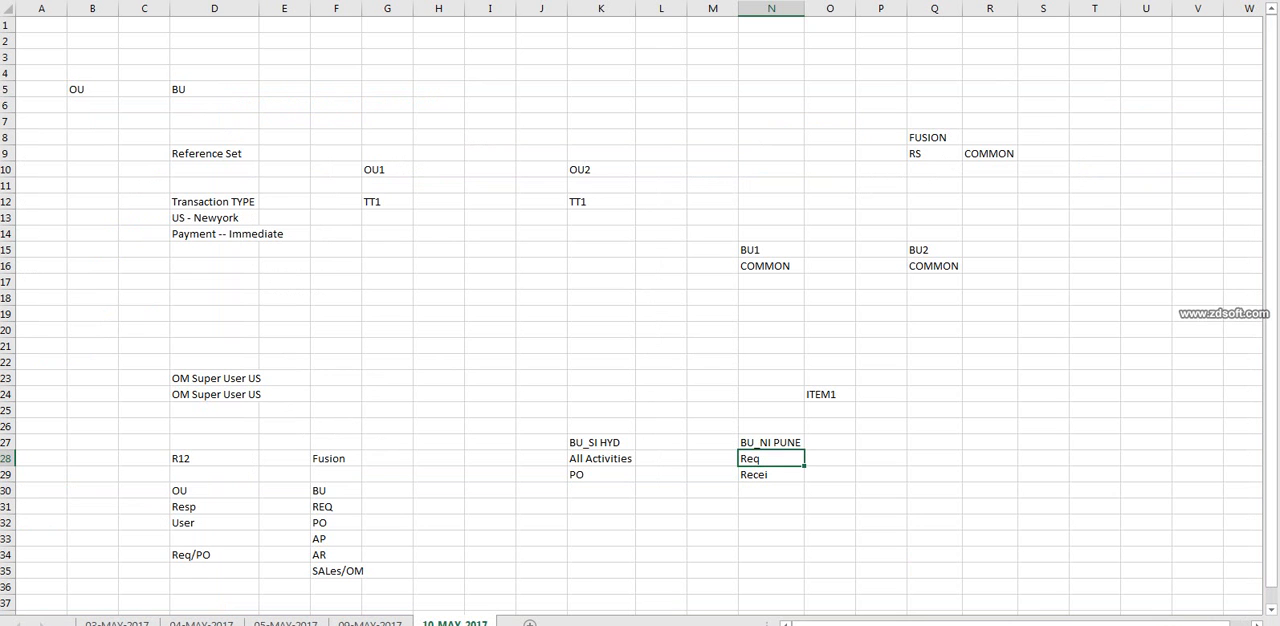
key("alt+Tab")
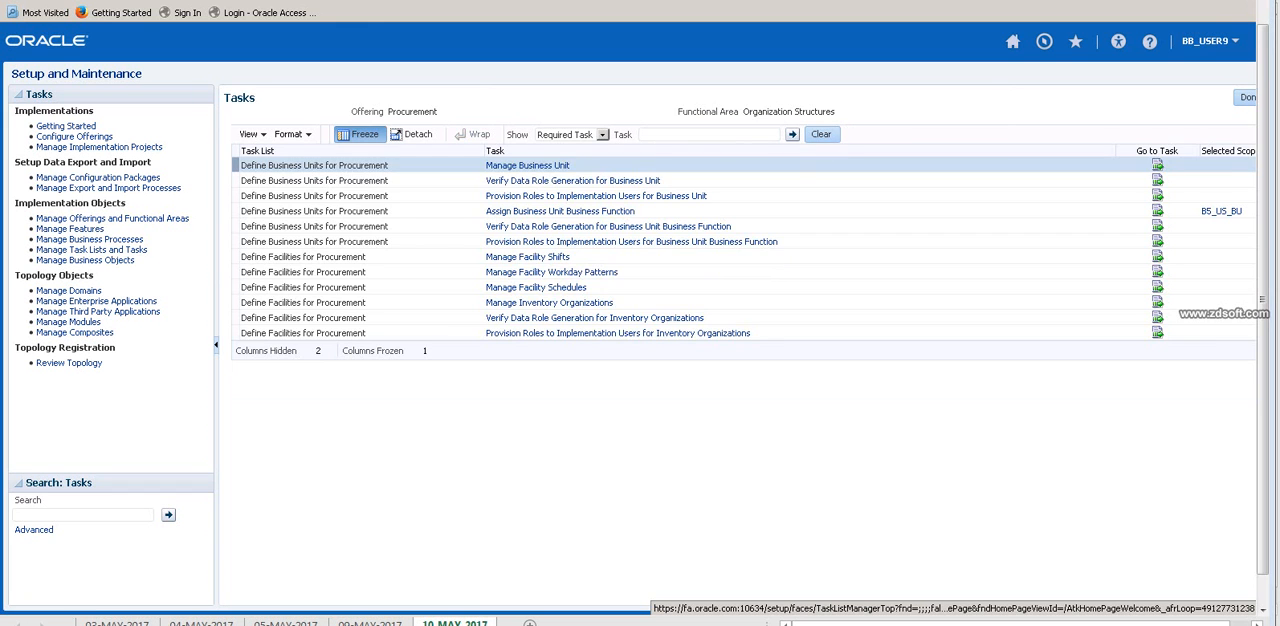
Switch to Excel and examine how the ITEM1 example splits requisition, PO and receipt between BU_SI HYD and BU_NI PUNE.
key("alt+Tab")
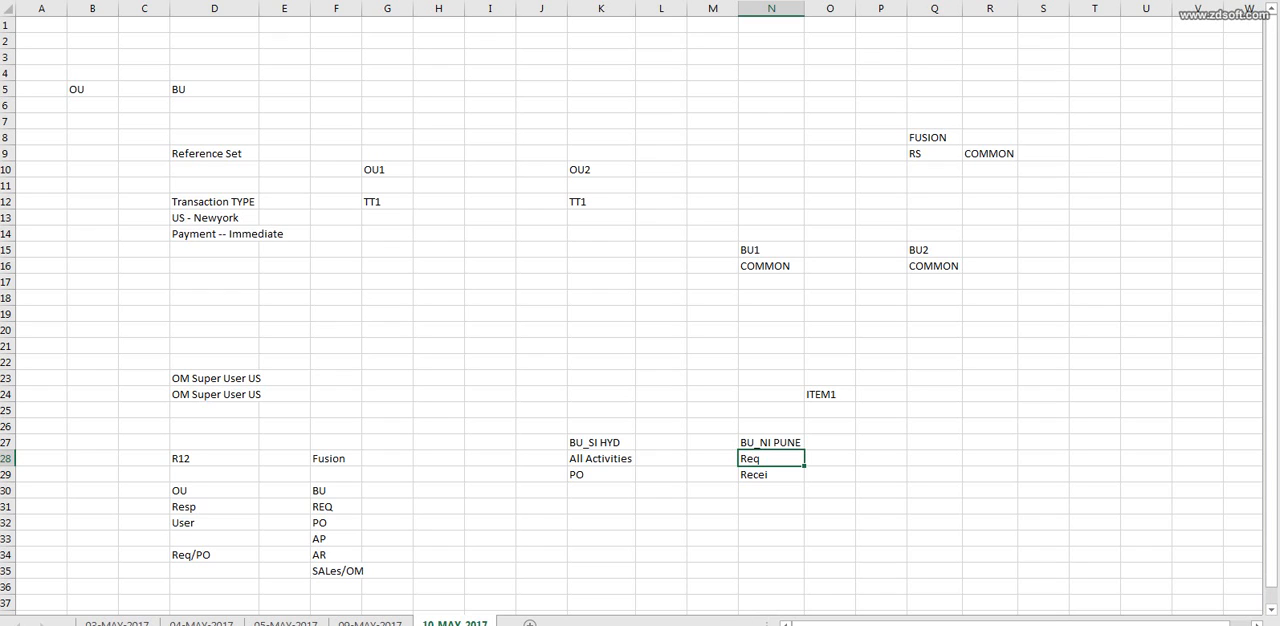
left_click(830, 395)
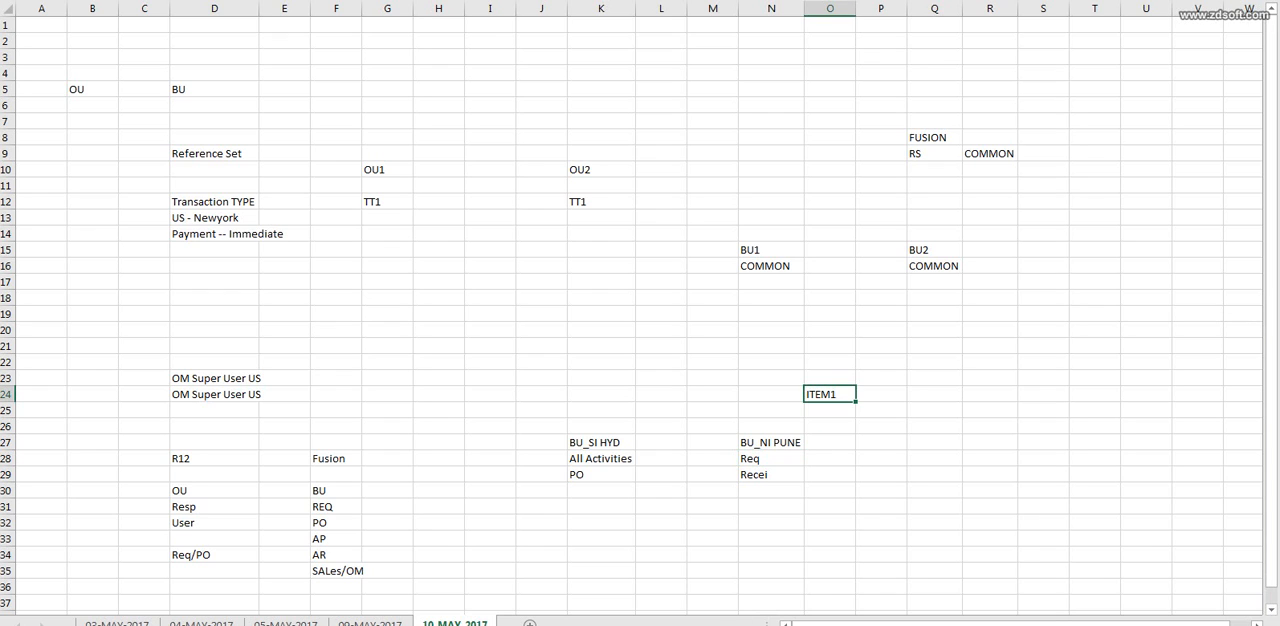
left_click(771, 459)
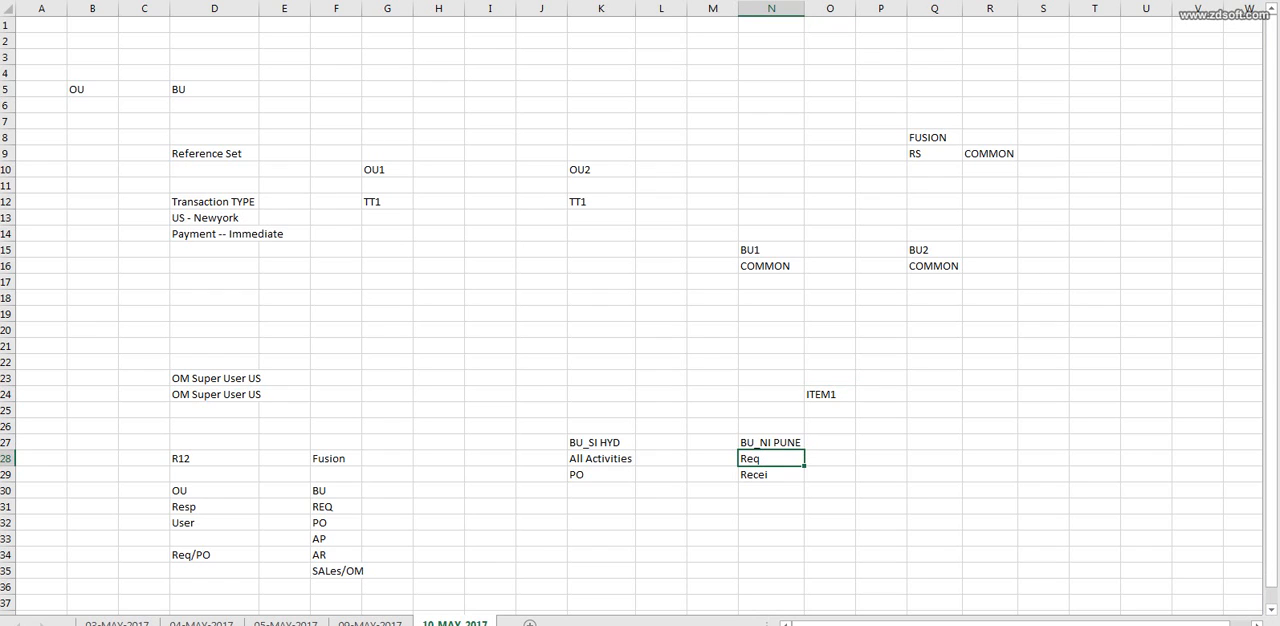
left_click(601, 475)
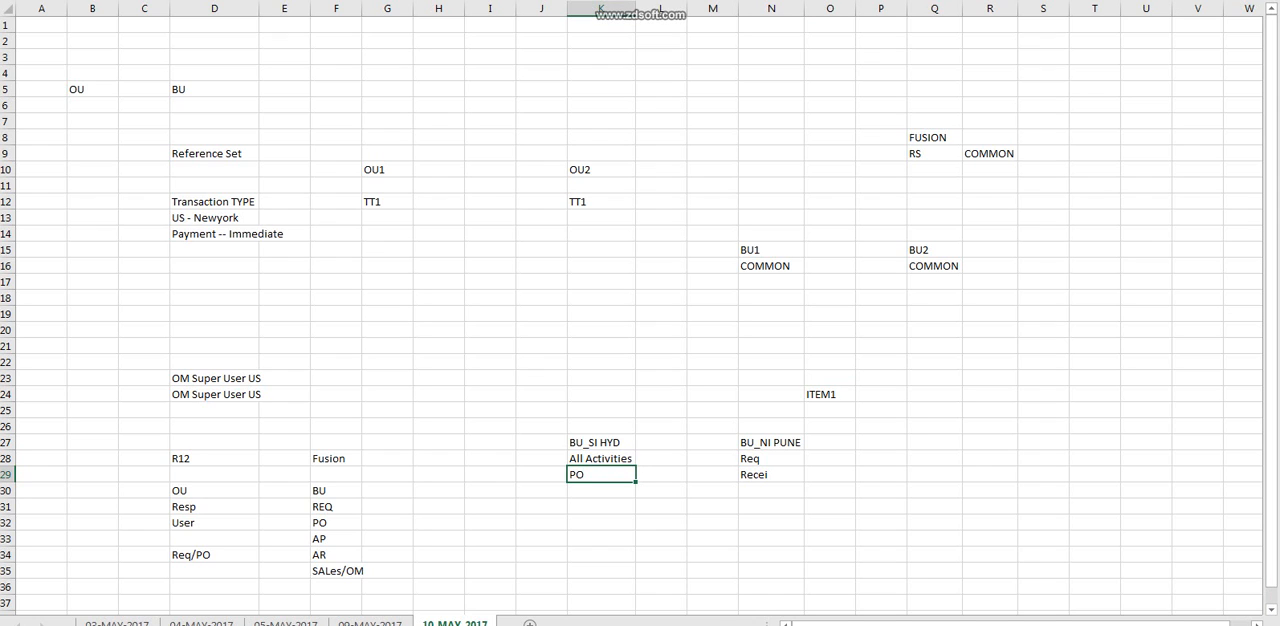
left_click(771, 475)
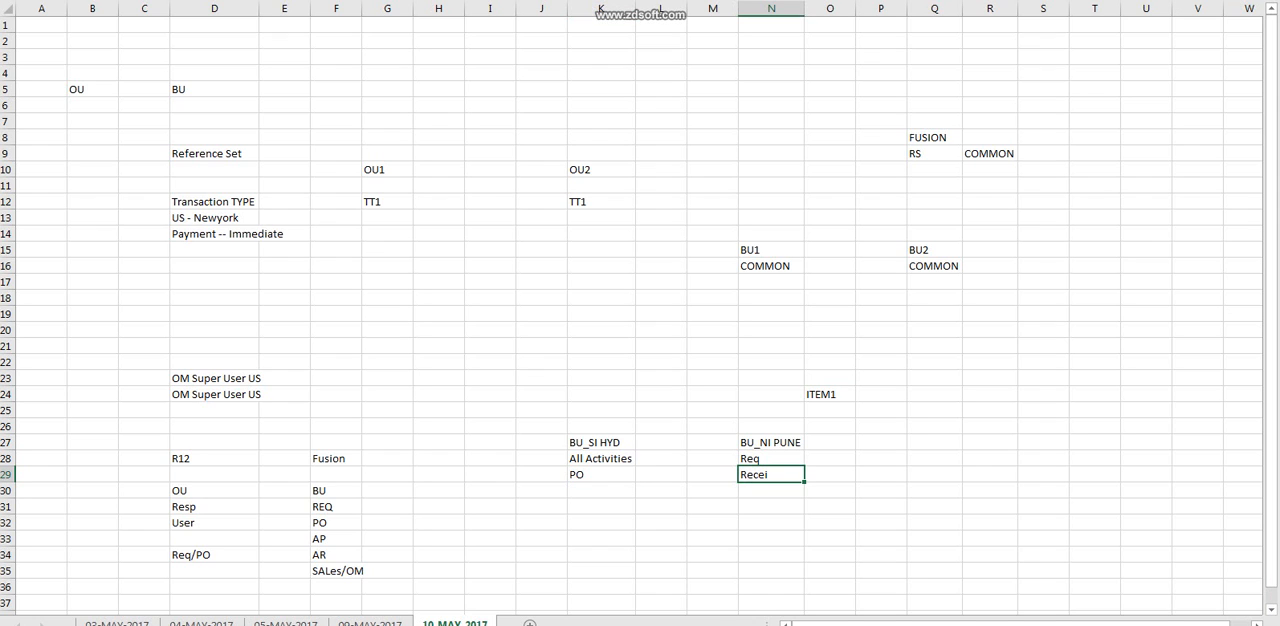
left_click_drag(541, 362, 830, 571)
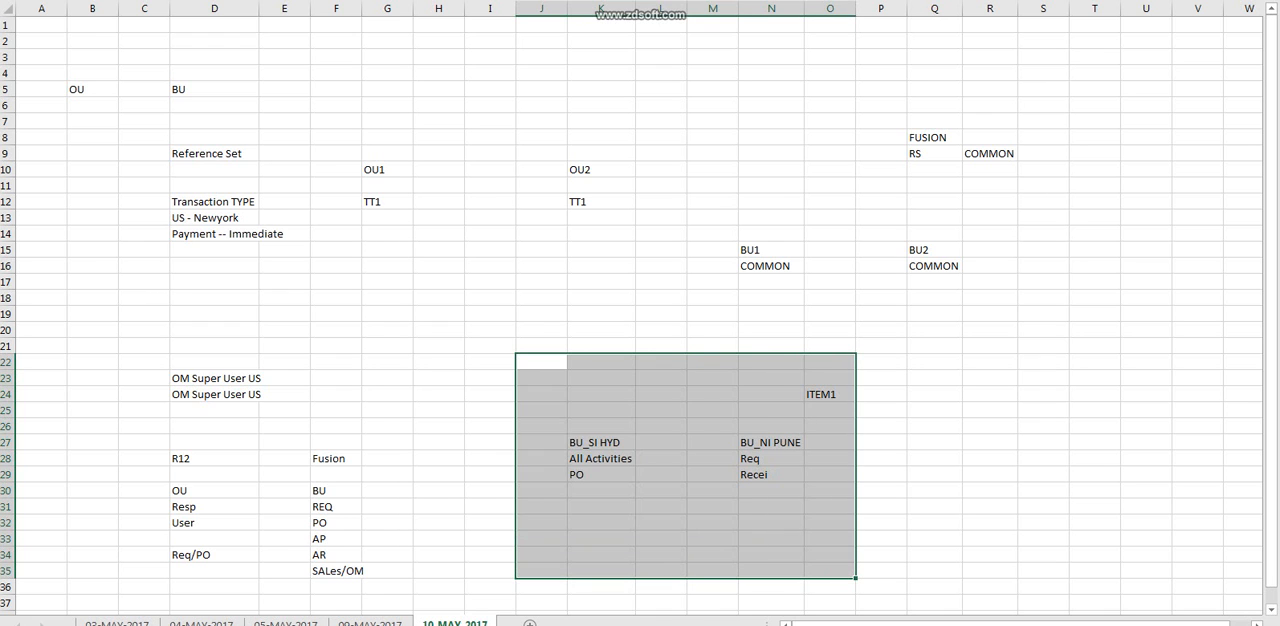
key("alt+Tab")
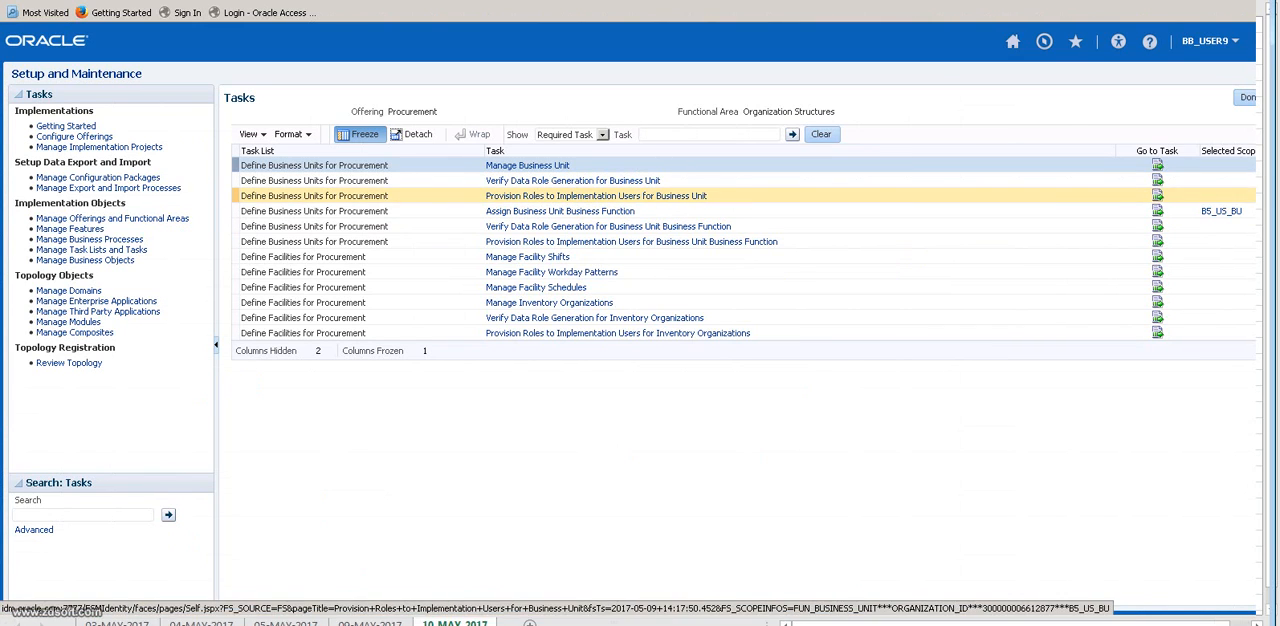
key("alt+Tab")
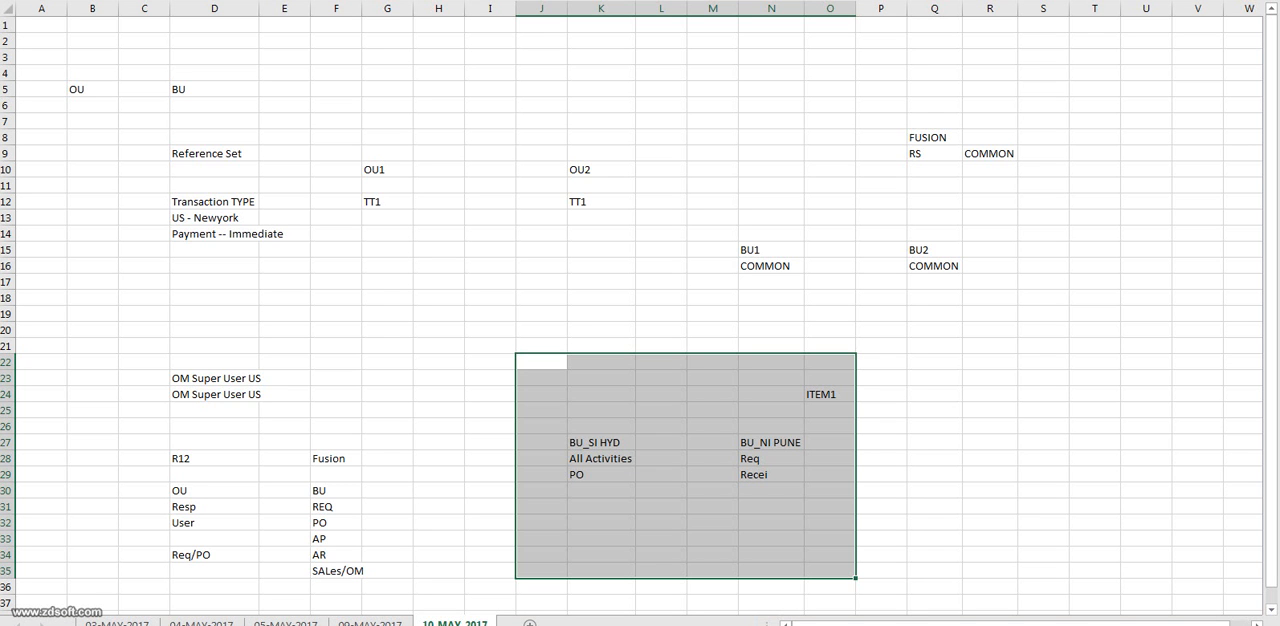
left_click(771, 458)
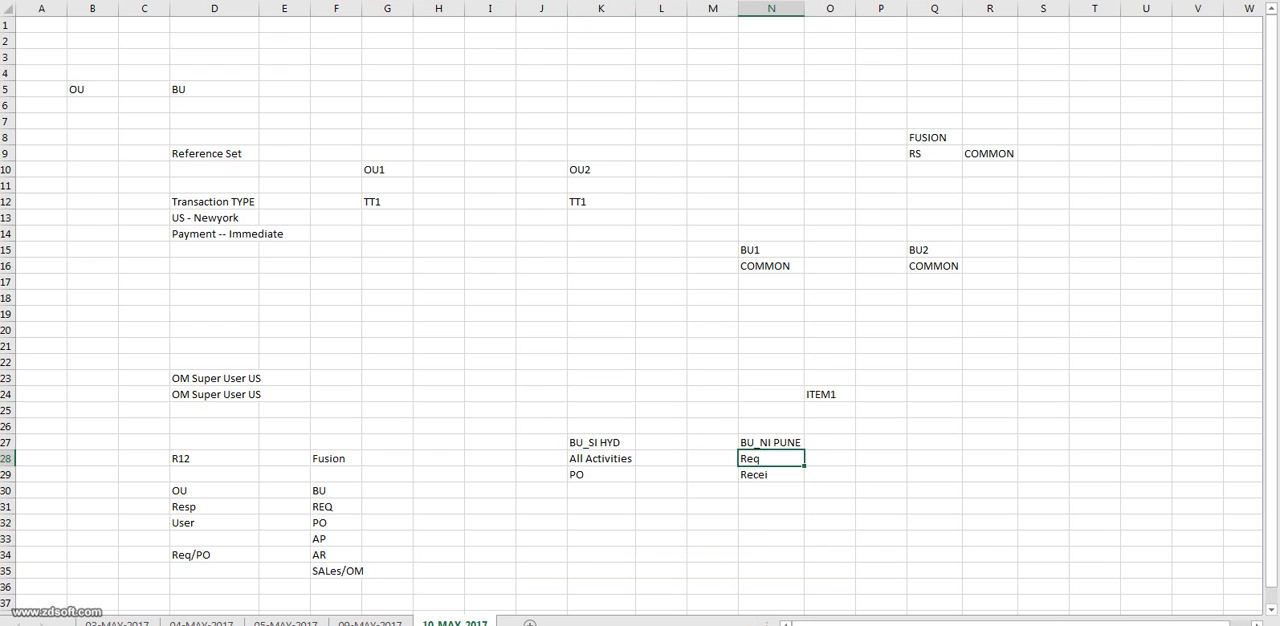
left_click(601, 475)
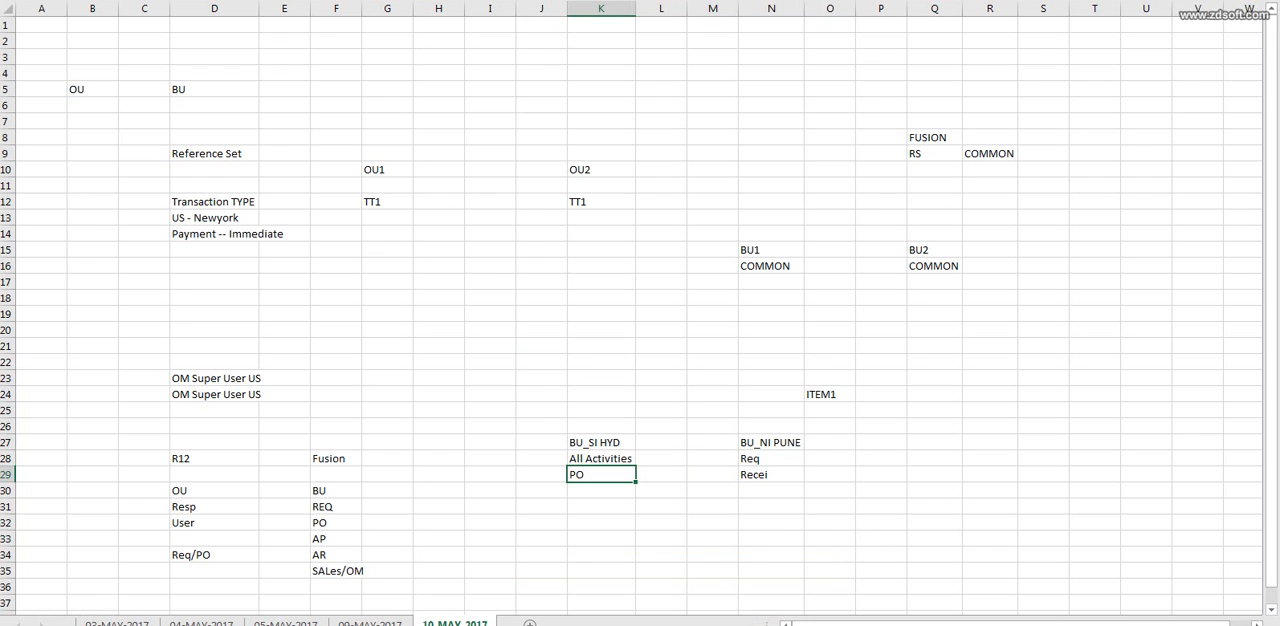
left_click(771, 475)
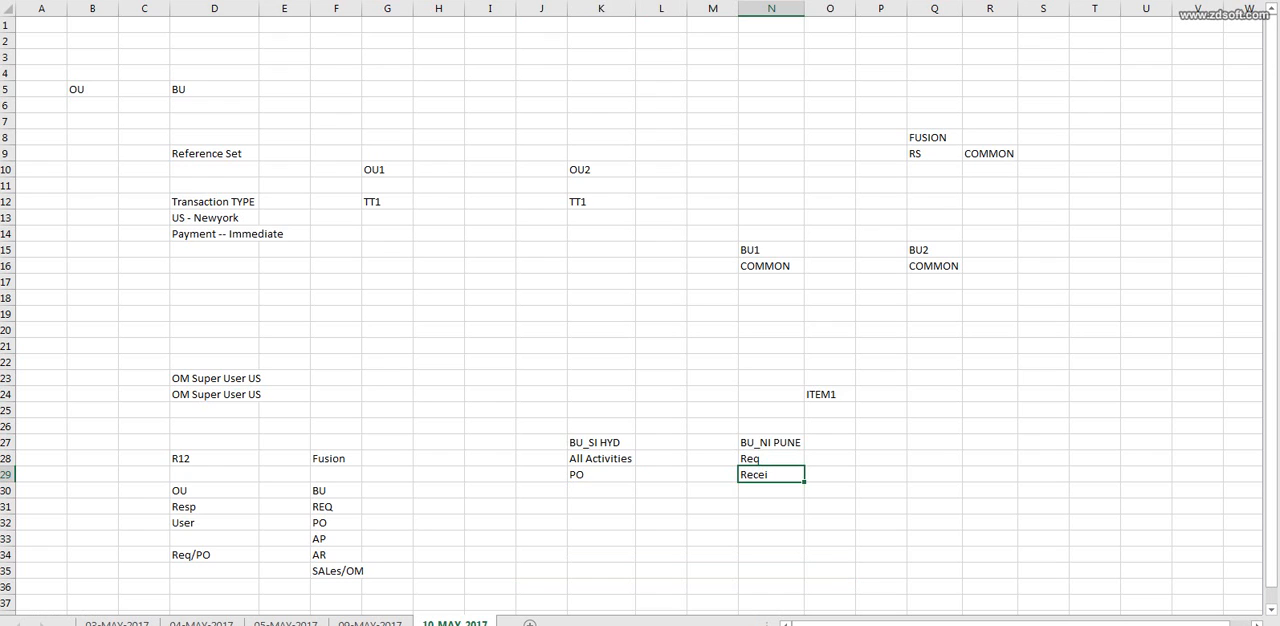
left_click_drag(540, 345, 885, 540)
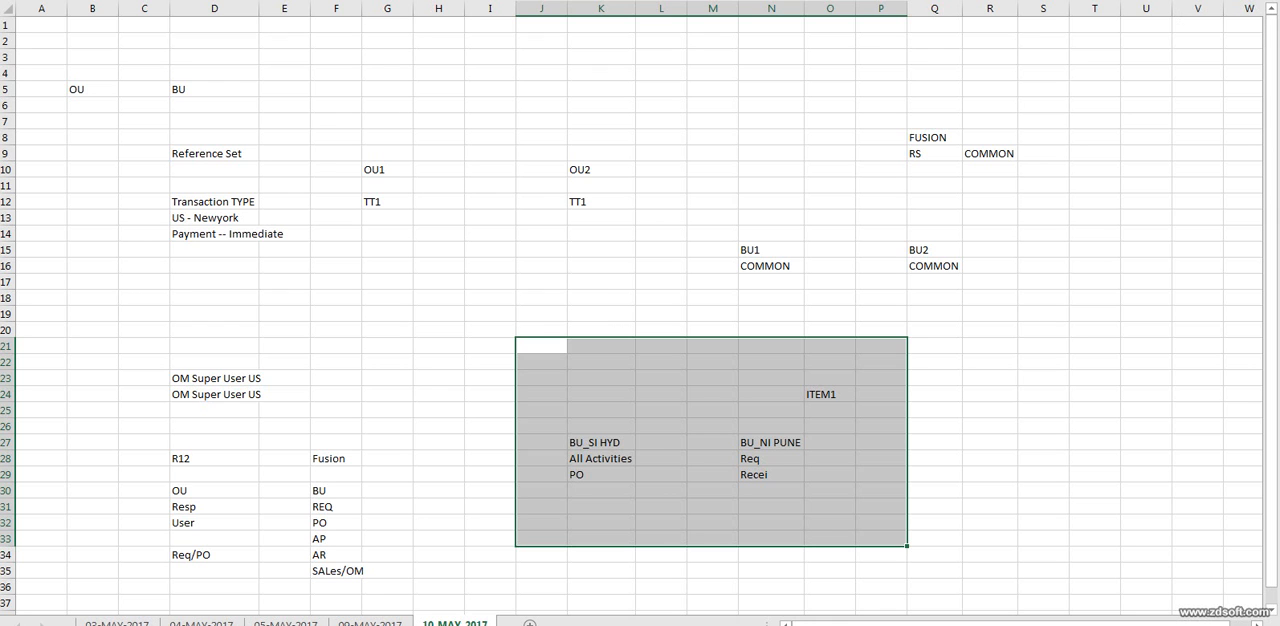
In Oracle Setup and Maintenance, open the Assign Business Unit Business Function task for B5_US_BU, then save and close the assignment.
left_click(1010, 568)
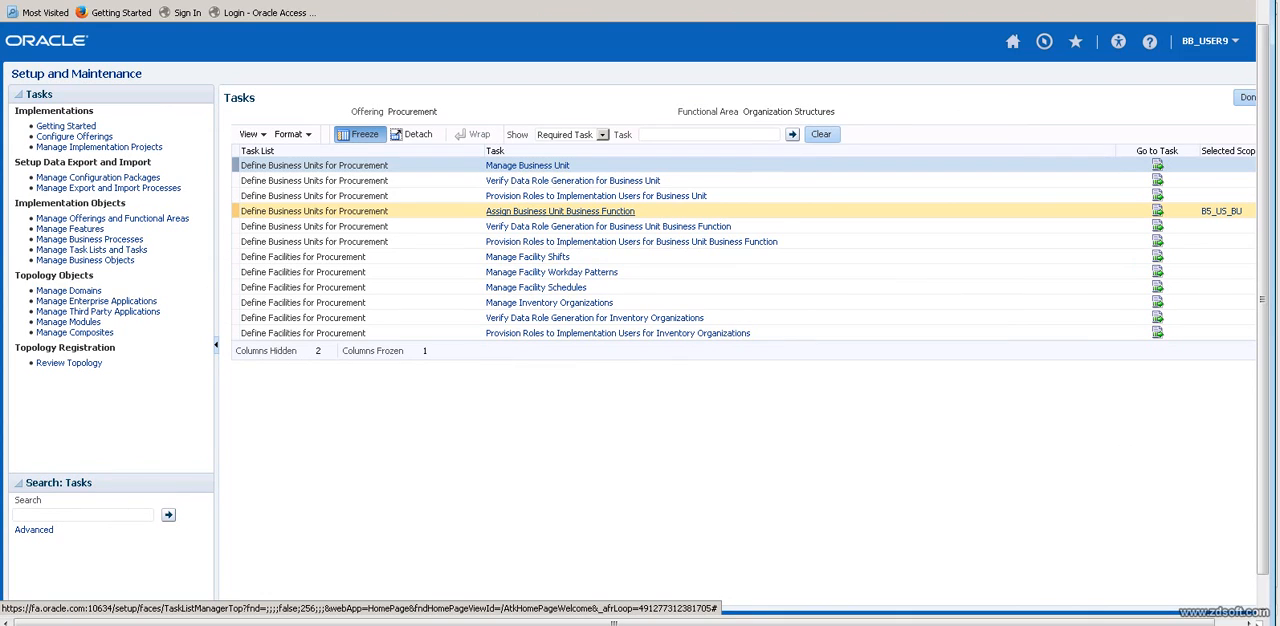
left_click(560, 211)
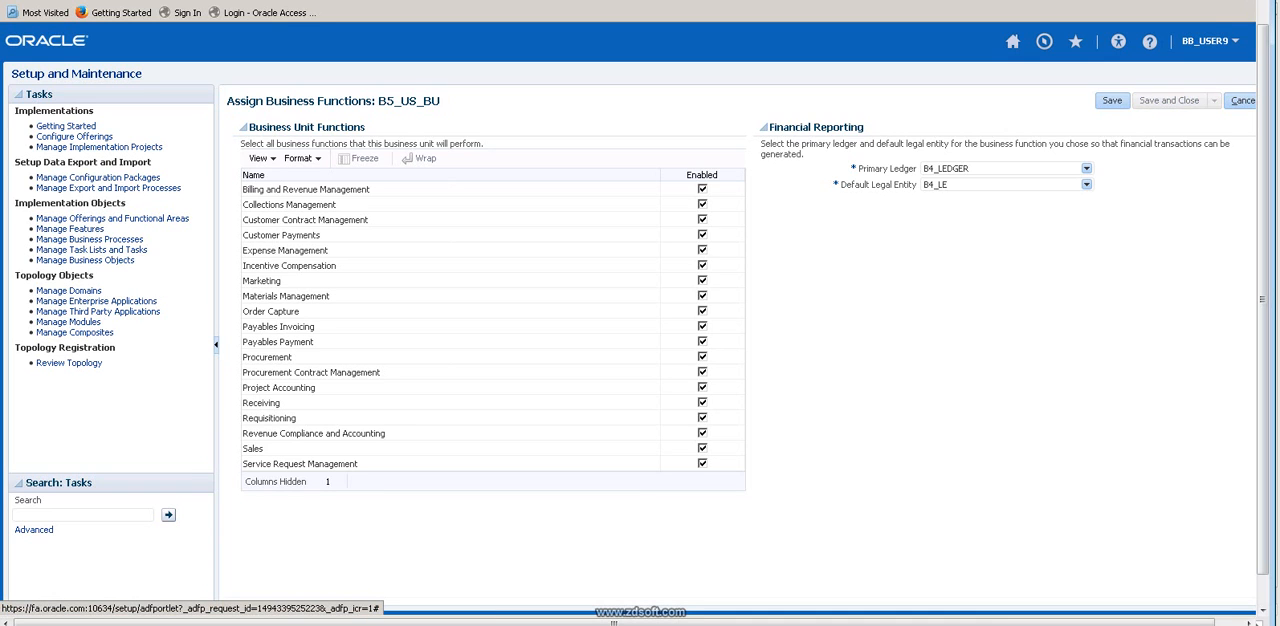
left_click(1168, 100)
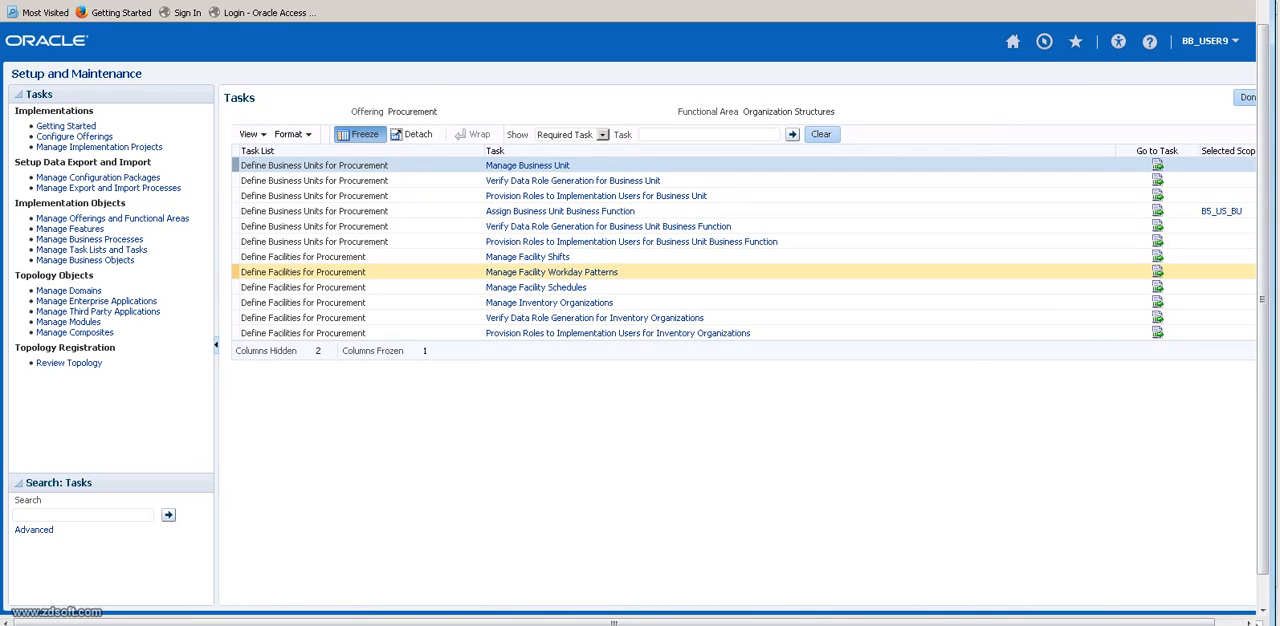
Switch to Excel and enter Roles in D39 below the R12 and Fusion comparison.
key("alt+Tab")
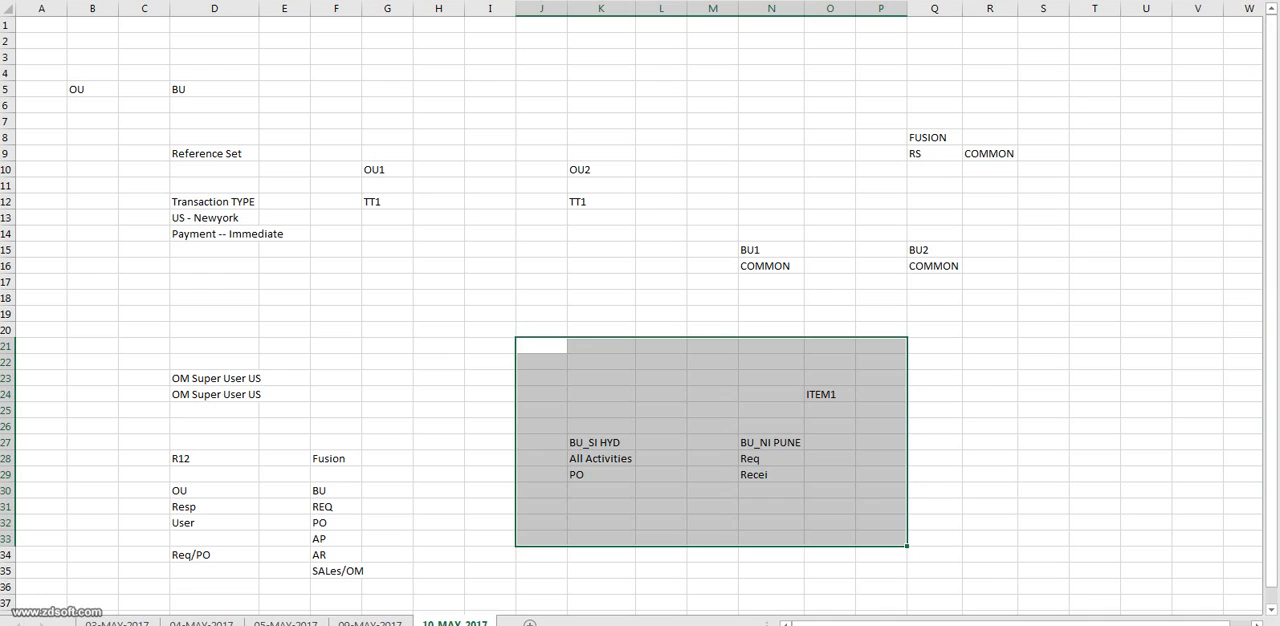
left_click(490, 522)
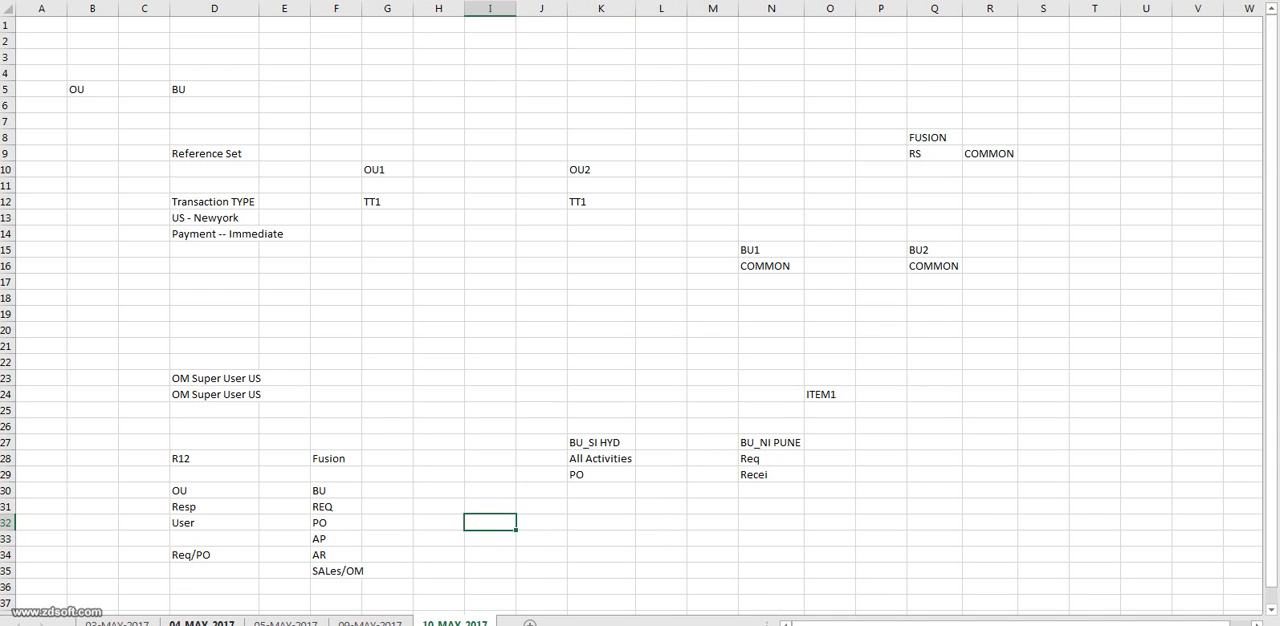
scroll(214, 450, "down", 4)
left_click(214, 442)
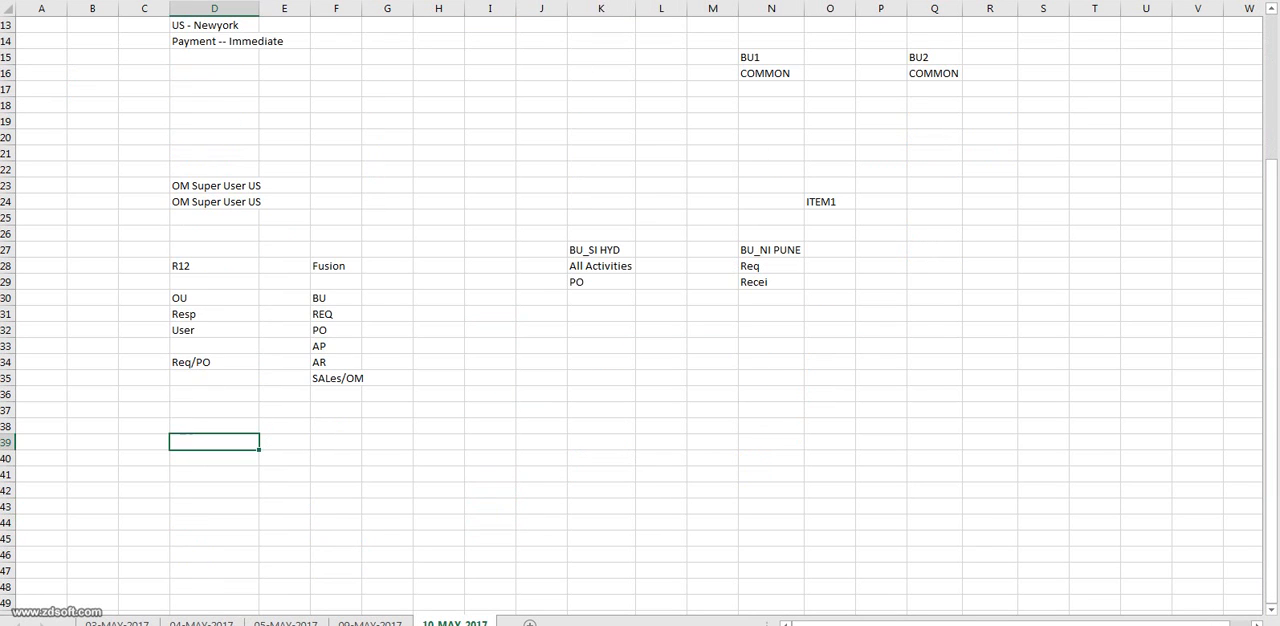
type("R")
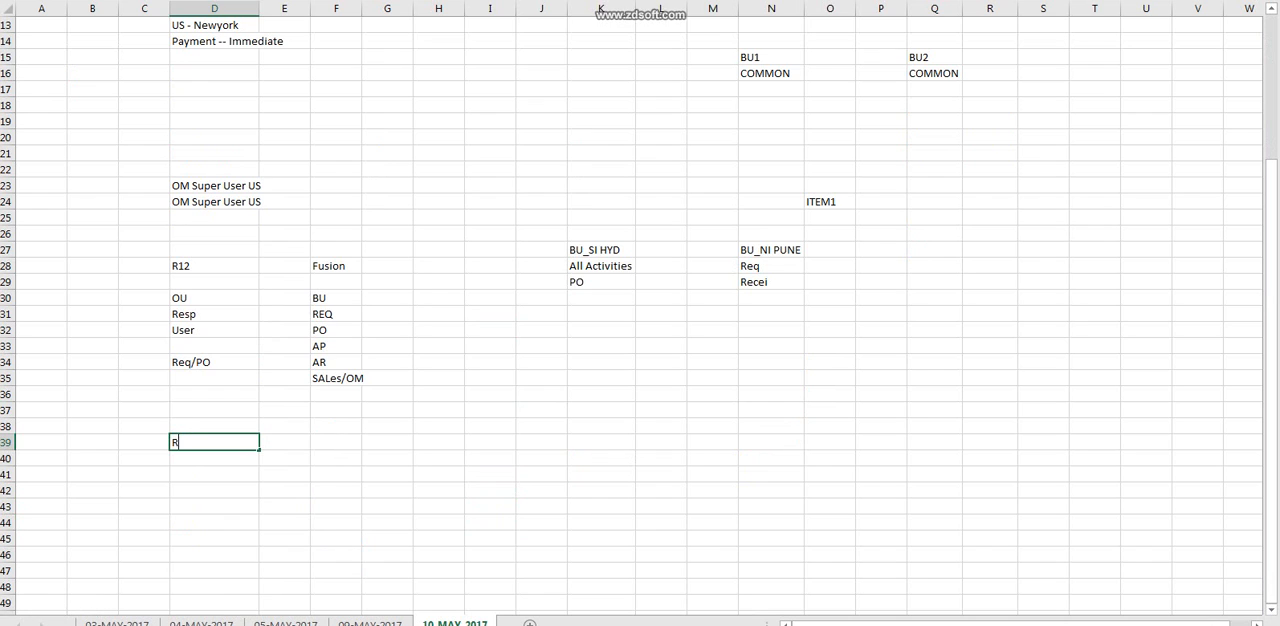
type("oles")
Enter LED in F39 in the same row as Roles.
left_click(336, 442)
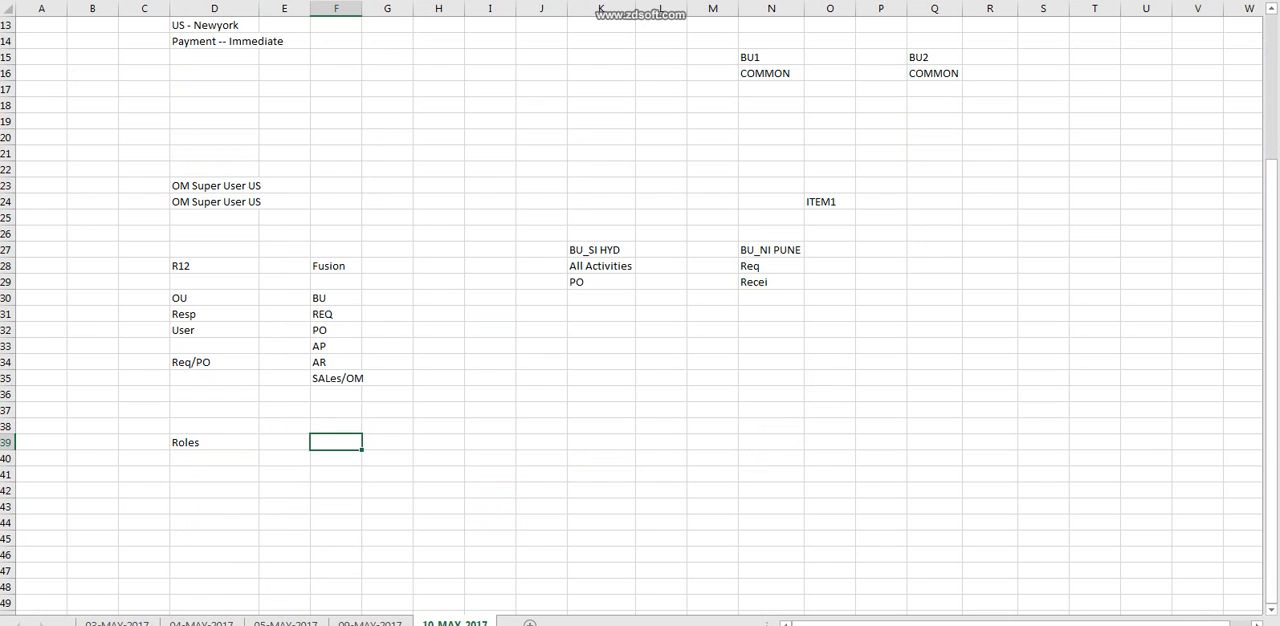
type("LED")
key("Return")
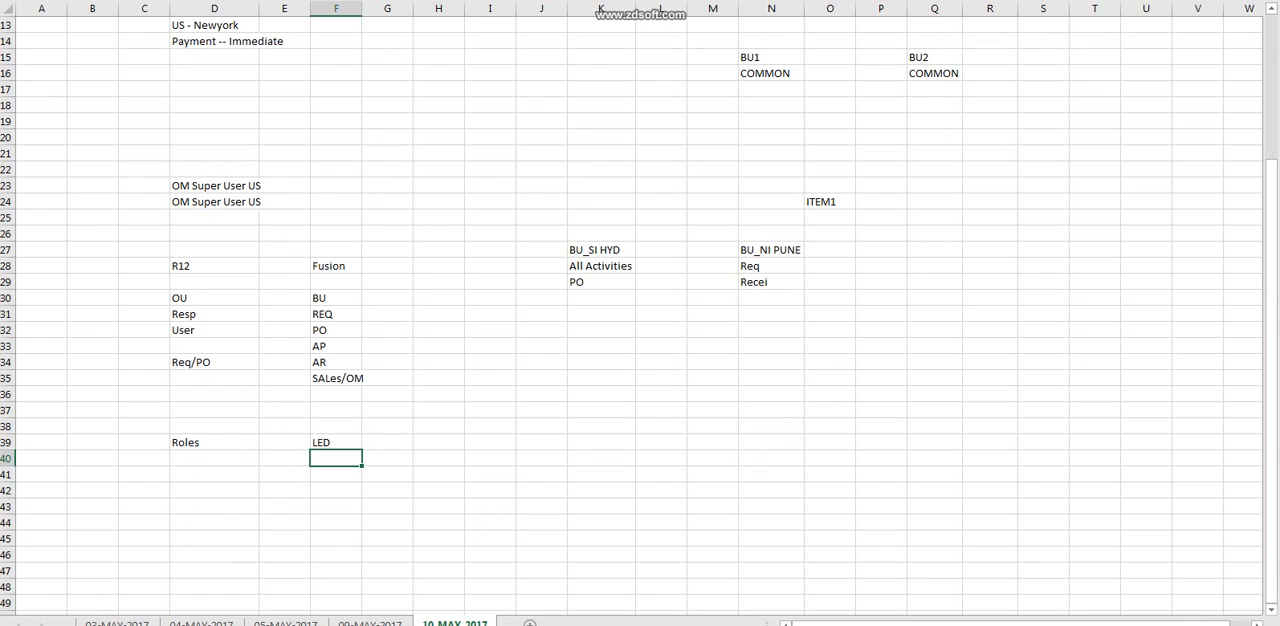
Enter GL in G39 beside the LED entry of the Roles row.
left_click(387, 442)
type("GL")
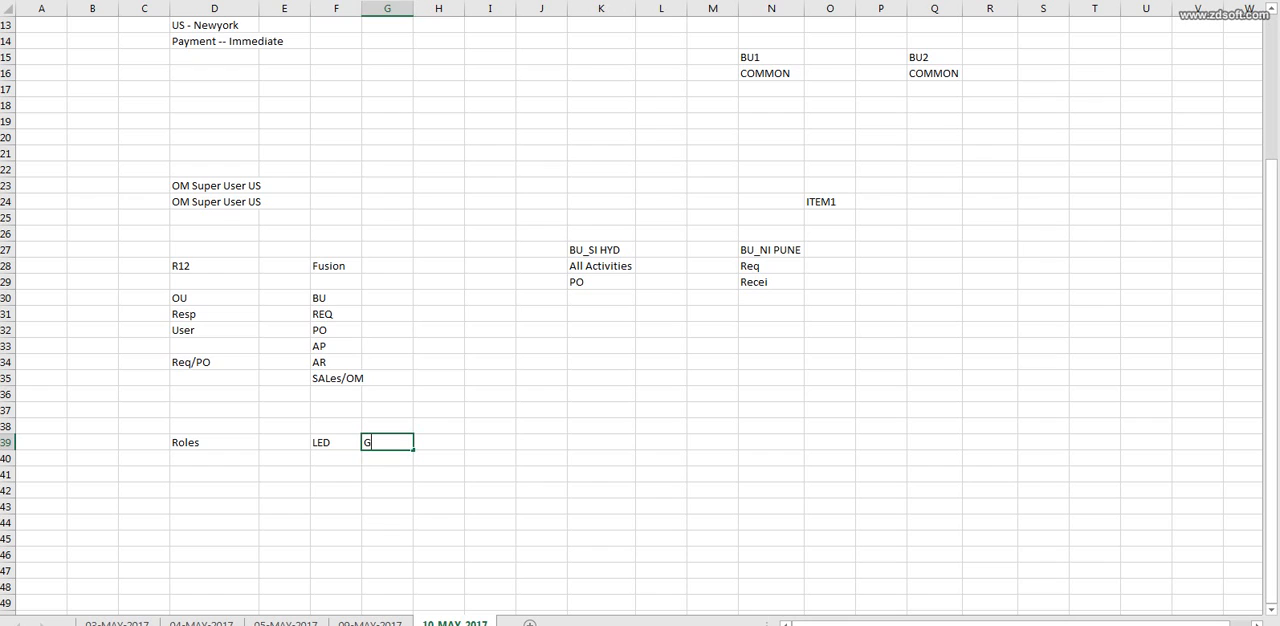
key("Return")
key("Return")
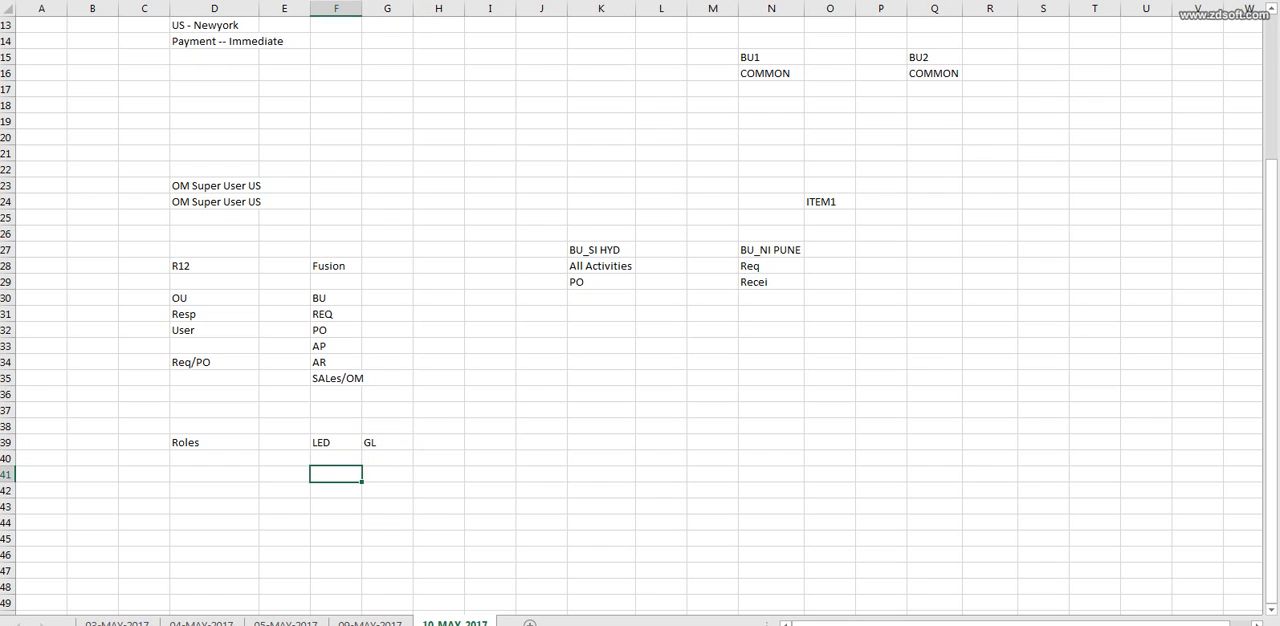
Enter BU in F41 and its modules PO,AP,AR in G41.
type("BU")
key("Tab")
type("P")
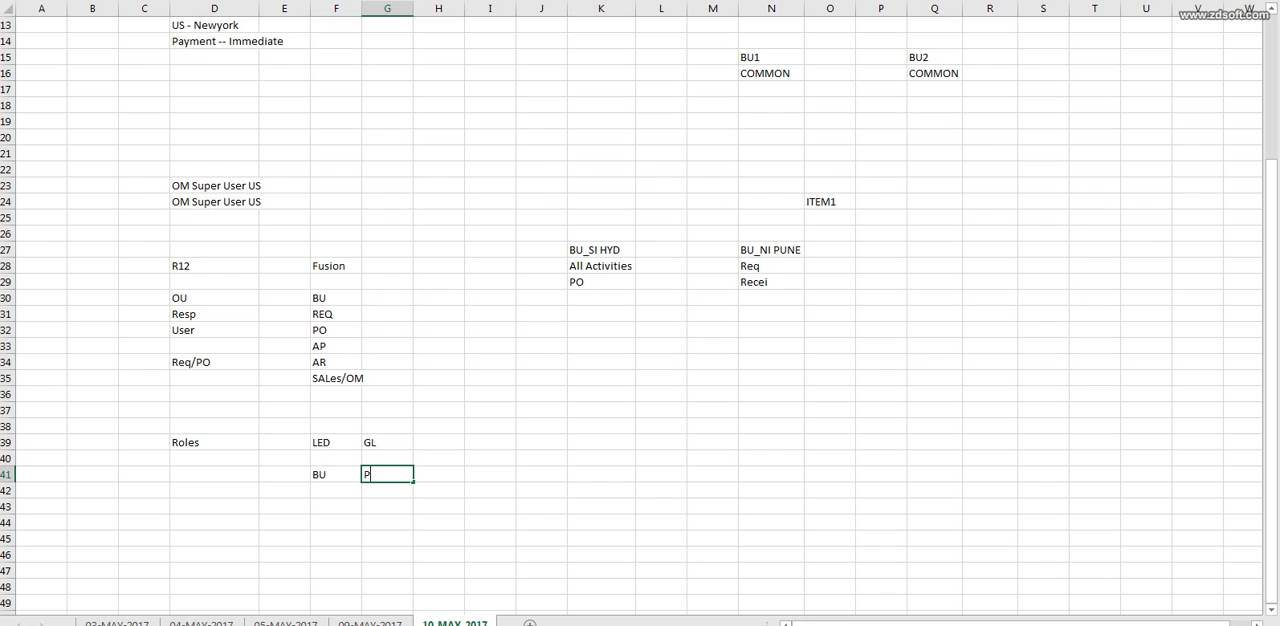
type("O,AP,AR")
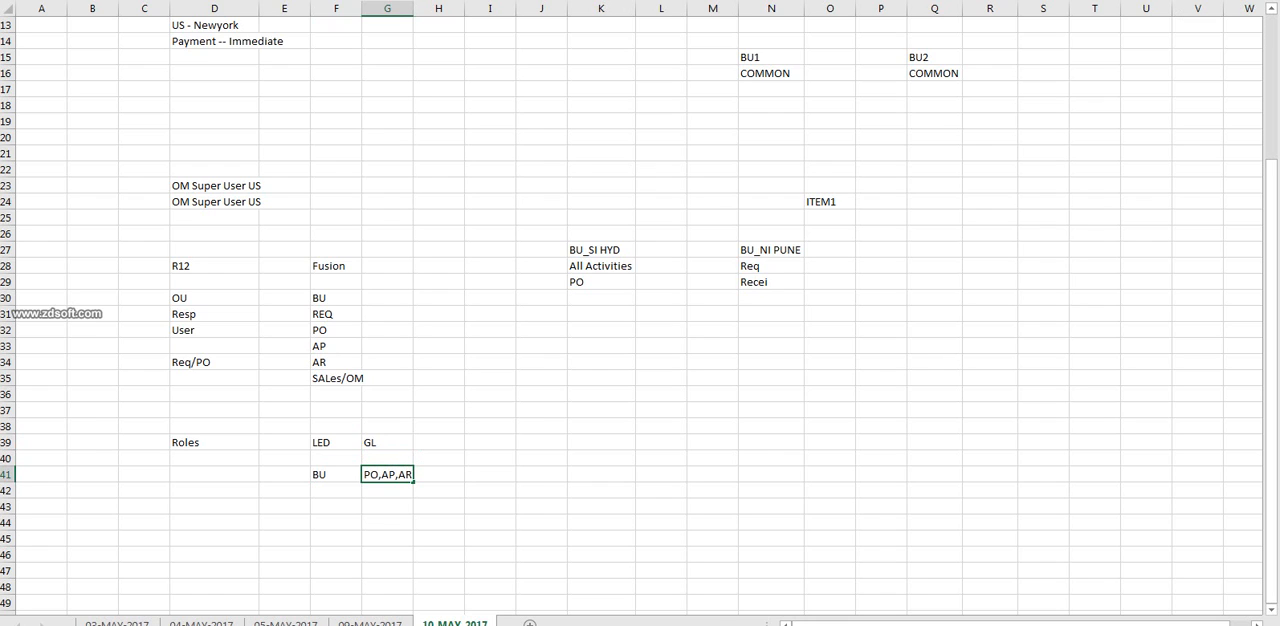
Enter ORG in F43 and INV in G43 as the third roles level.
left_click(336, 507)
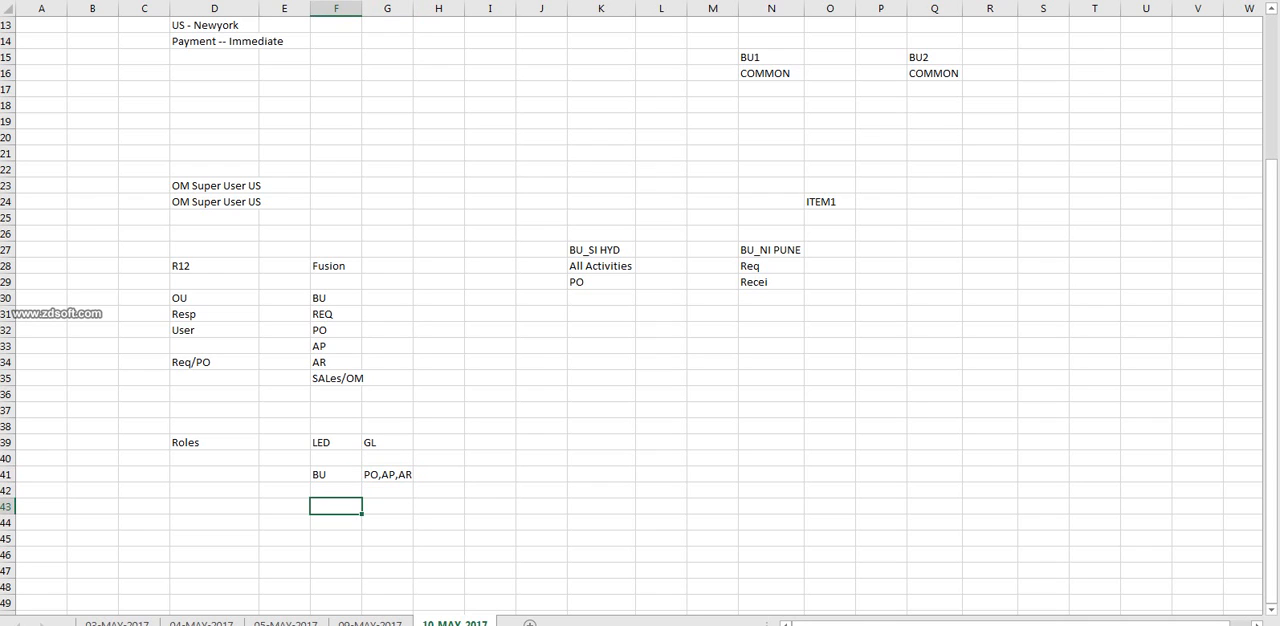
type("INV")
double_click(323, 507)
type("ORB")
key("BackSpace")
type("G")
key("Right")
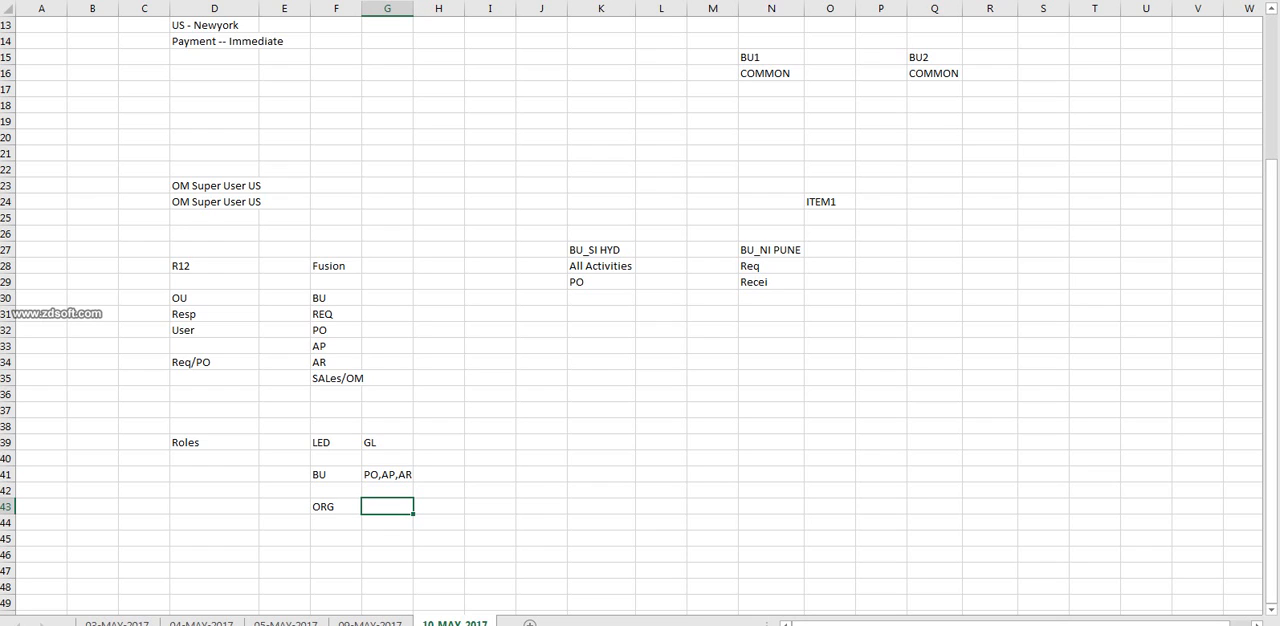
type("INV")
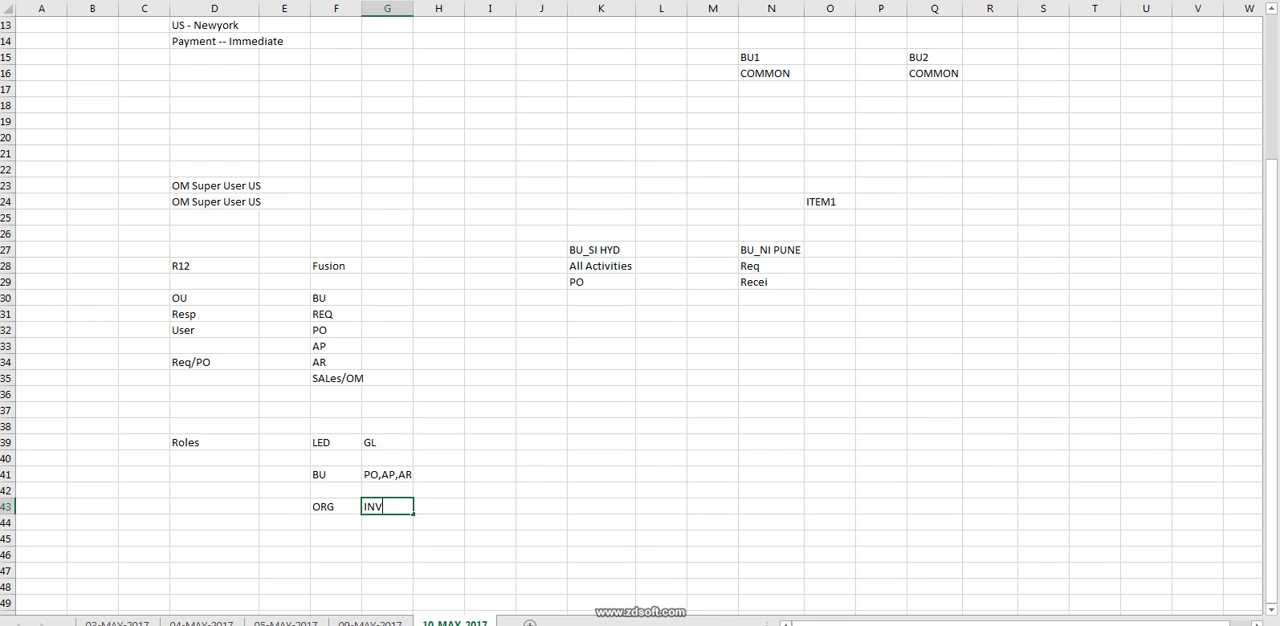
left_click(661, 442)
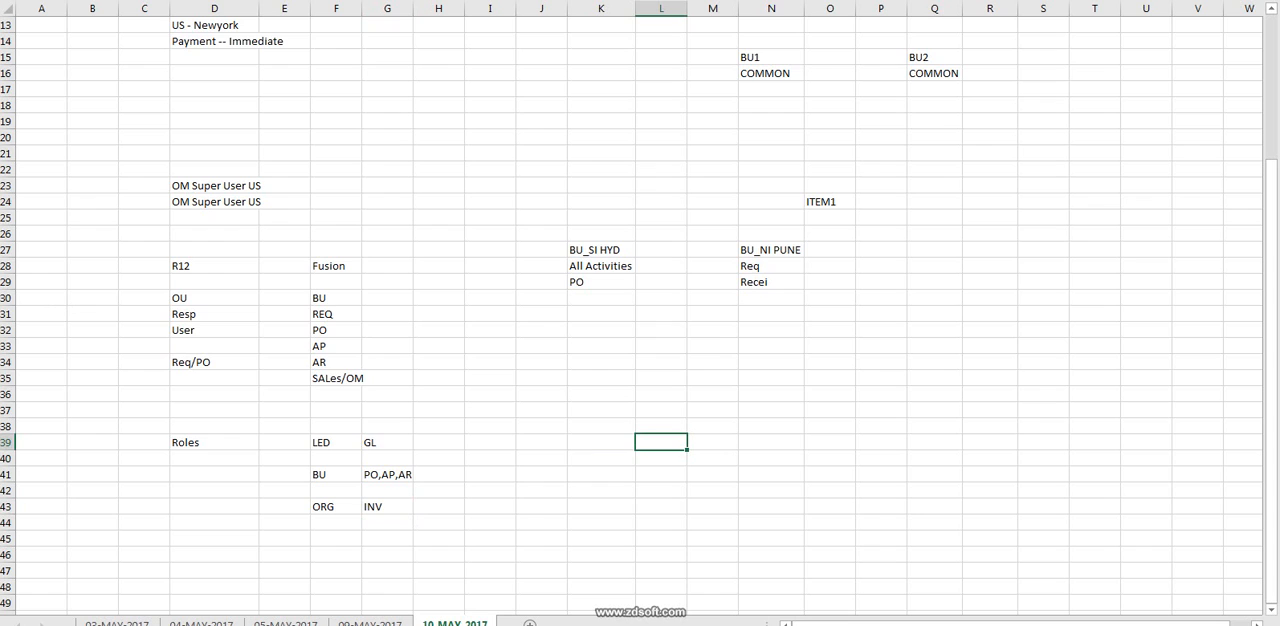
type("Gel")
key("BackSpace")
key("BackSpace")
key("BackSpace")
Enter L1 in N35 below the BU_NI PUNE list.
left_click(771, 378)
type("L")
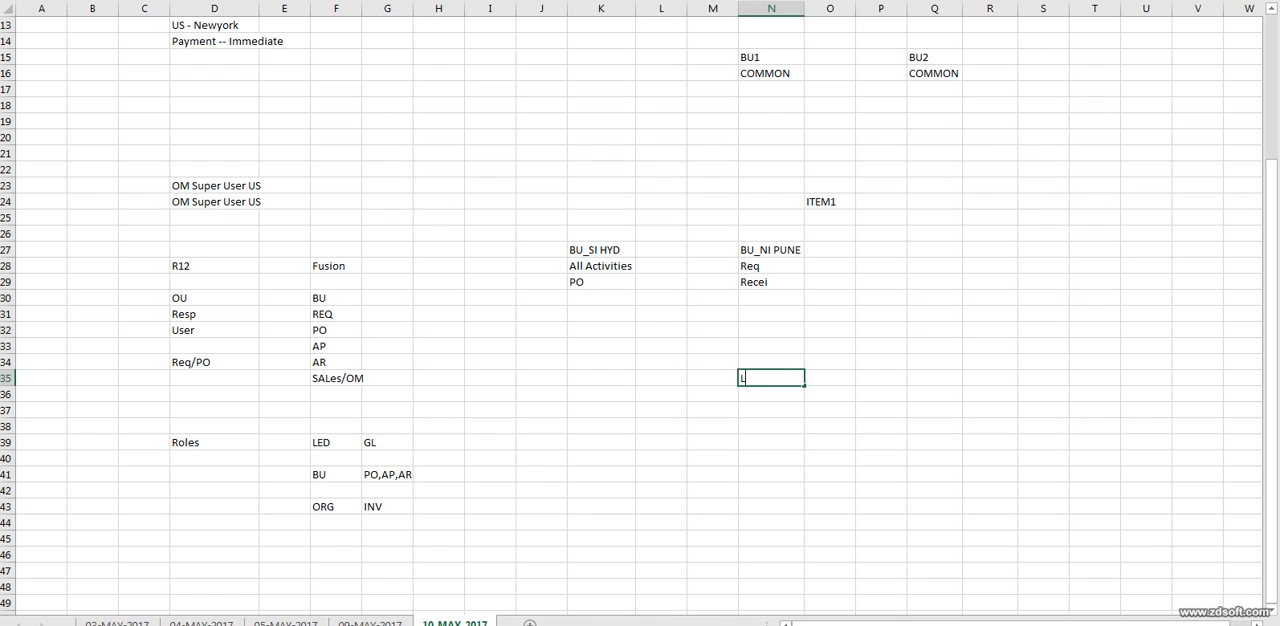
type("1")
key("Return")
Enter LL Anaya in K39 as the role for the LED row.
key("Down")
key("Down")
key("Down")
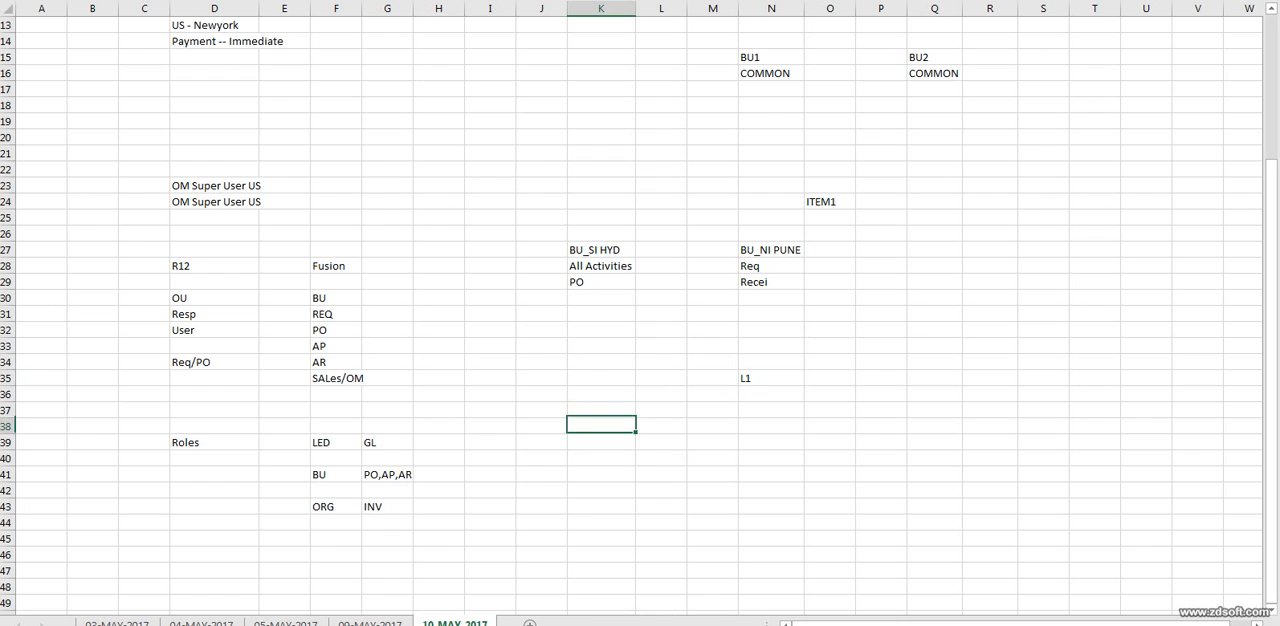
type("L")
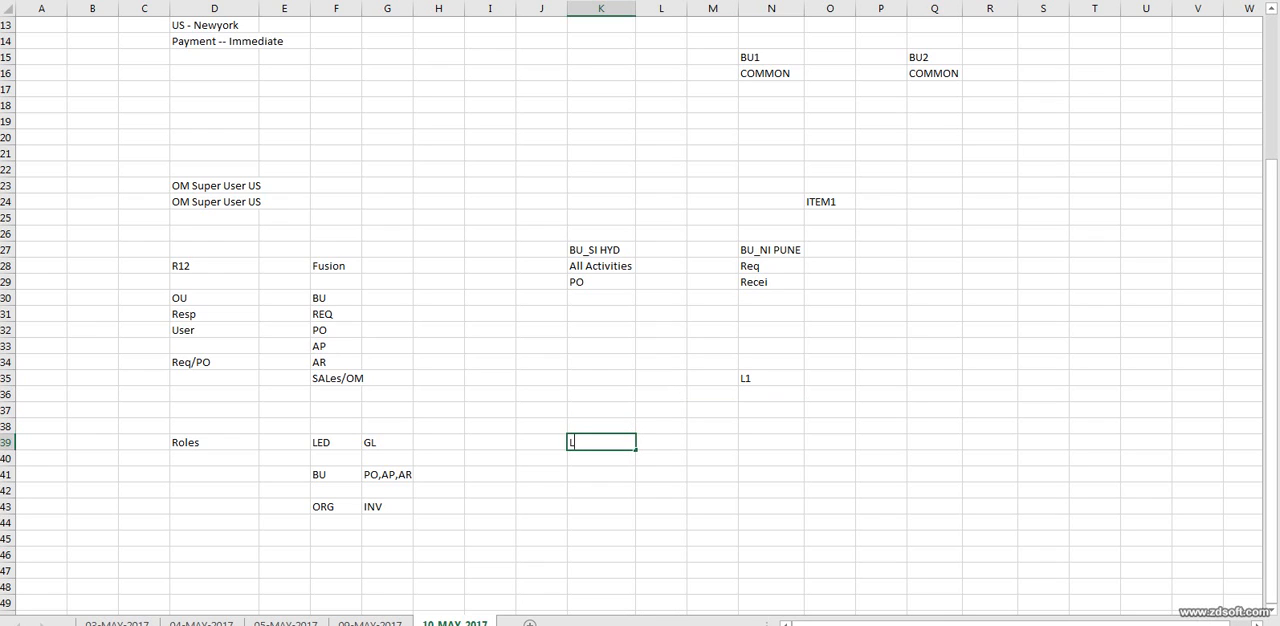
type("L Anaya")
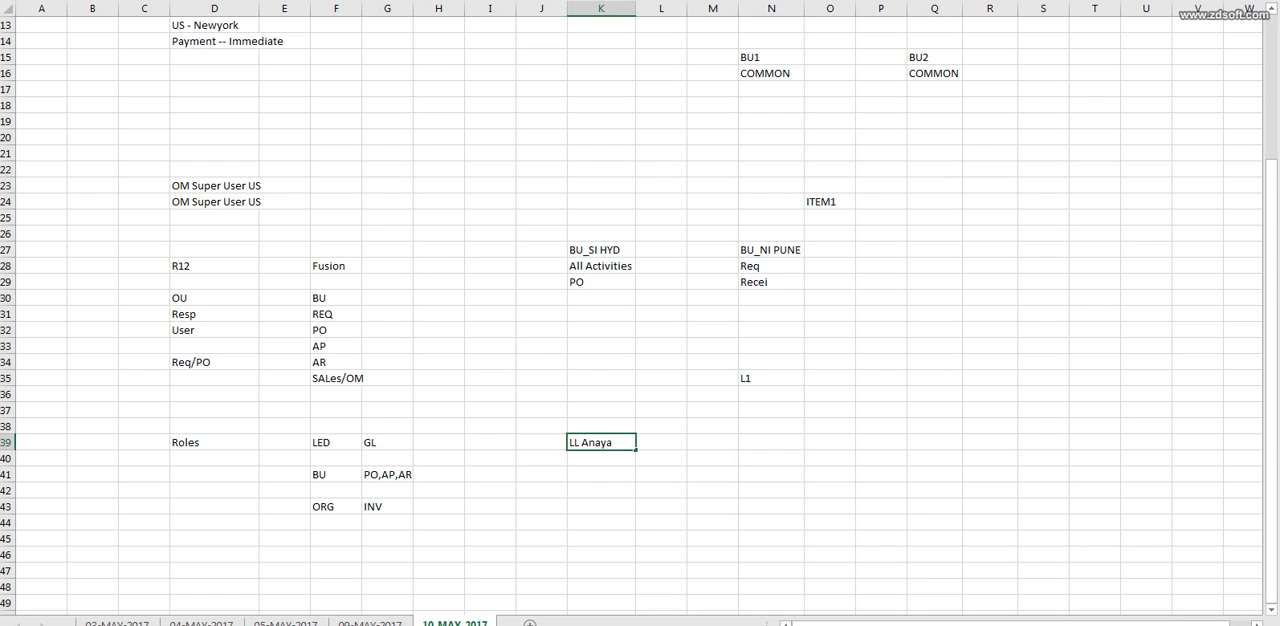
Copy the role text from K39 to N39 and append L1 to the copy.
key("Tab")
key("Tab")
key("Tab")
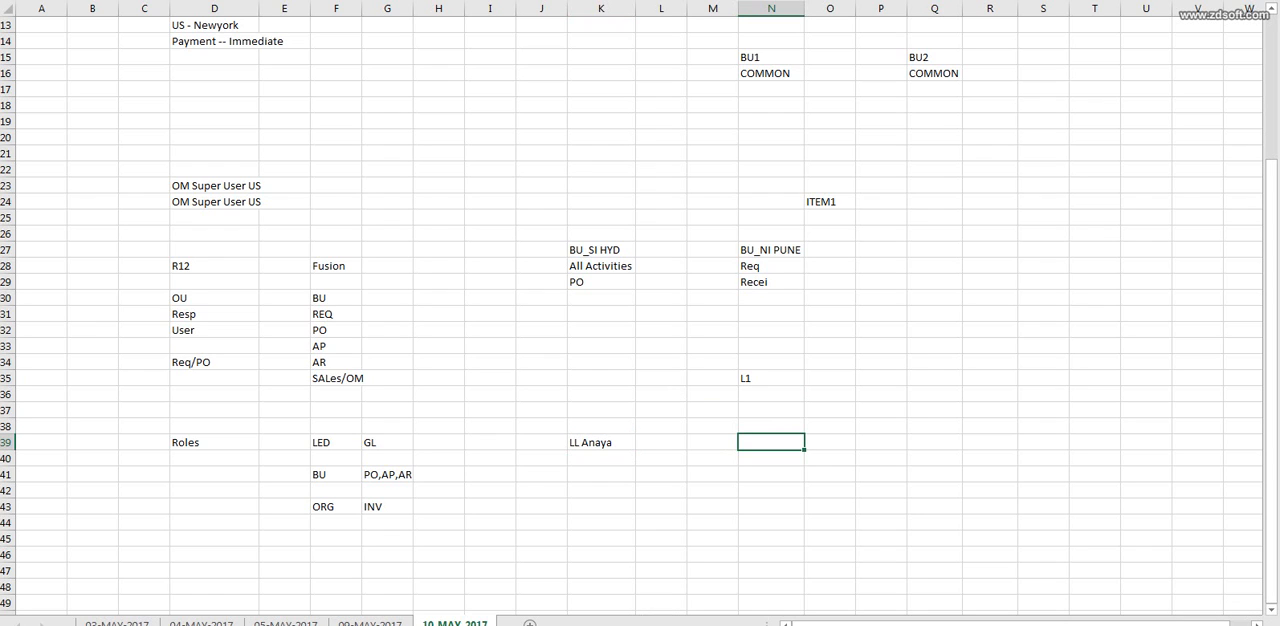
left_click(601, 442)
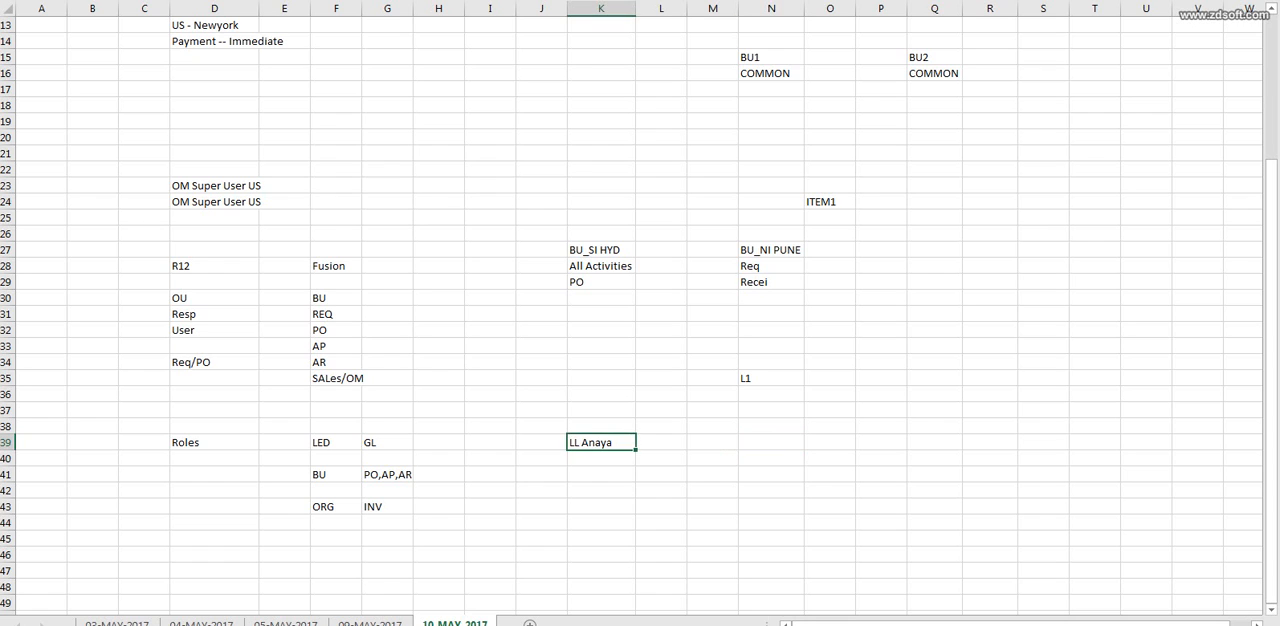
key("ctrl+c")
left_click(771, 442)
key("ctrl+v")
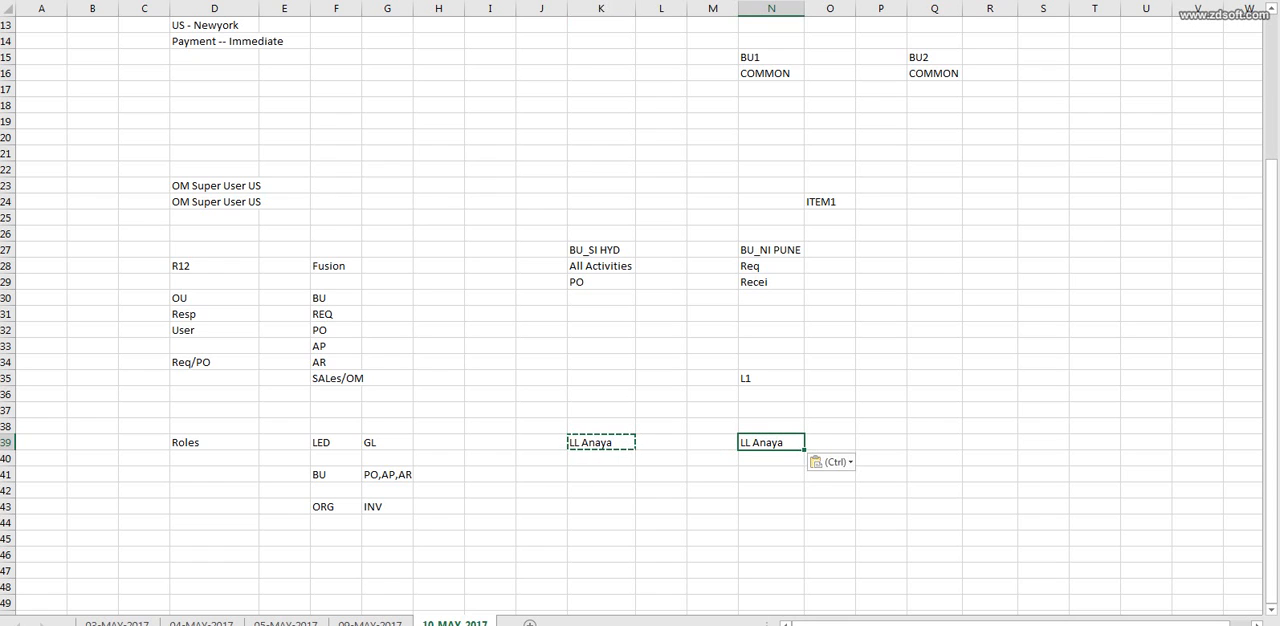
key("F2")
type("L1")
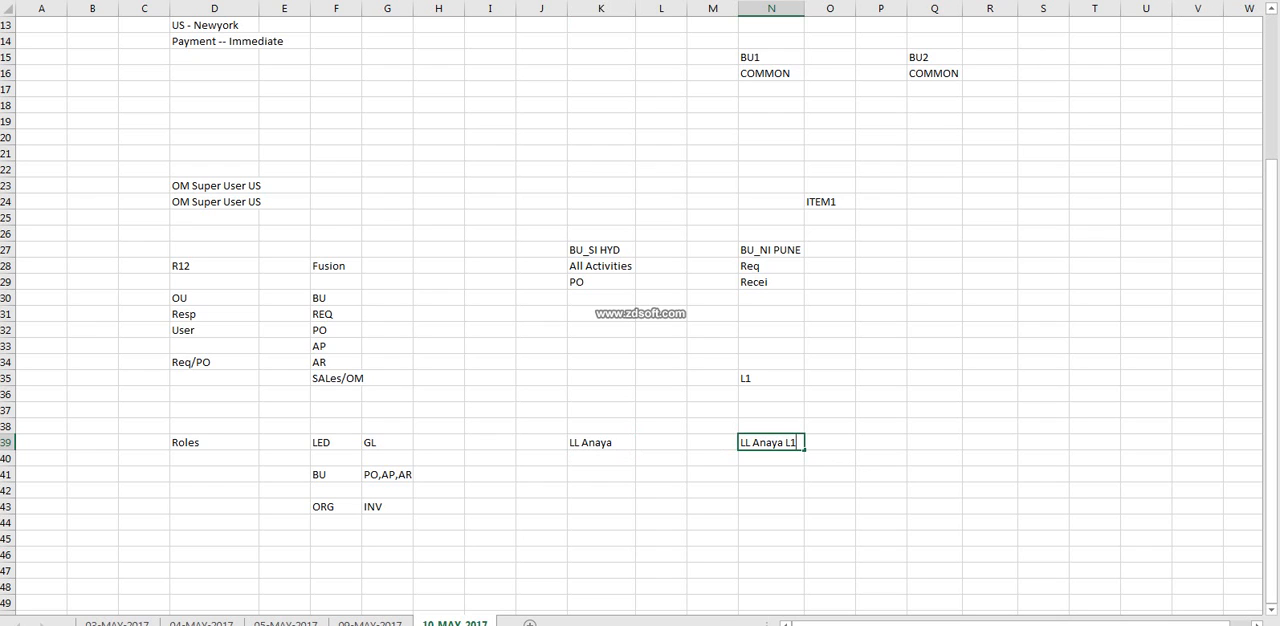
left_click(771, 379)
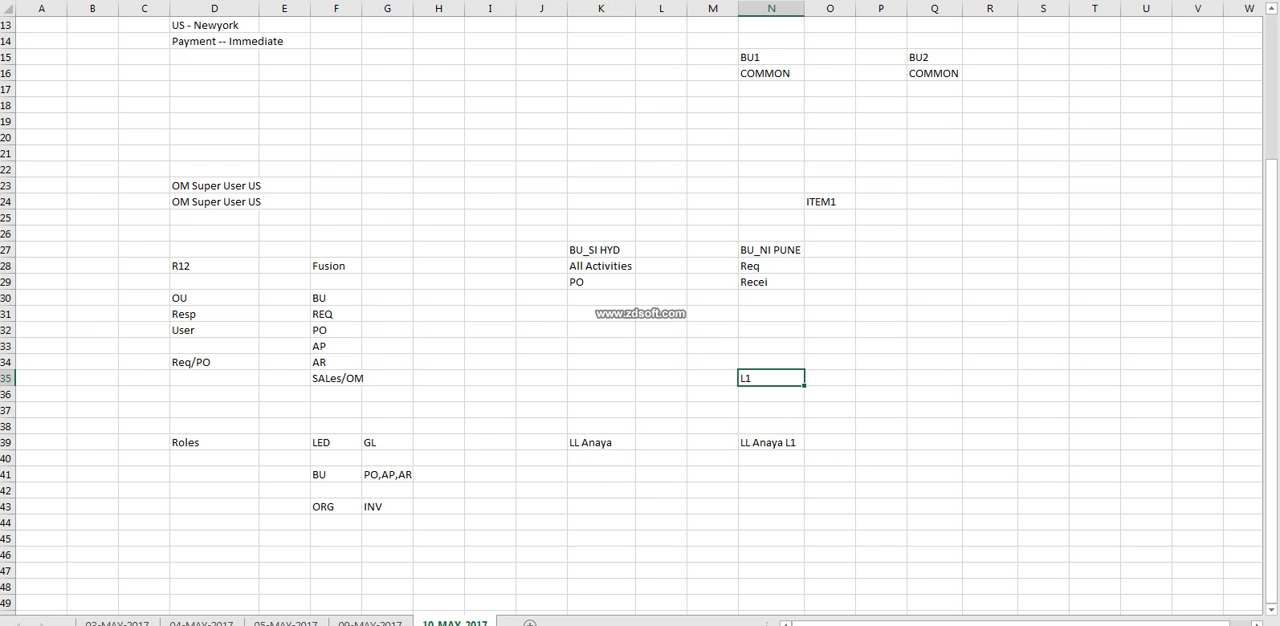
Enter Procurement Requestor in K41 for the BU row and fit column K to the text.
left_click(336, 475)
left_click(601, 475)
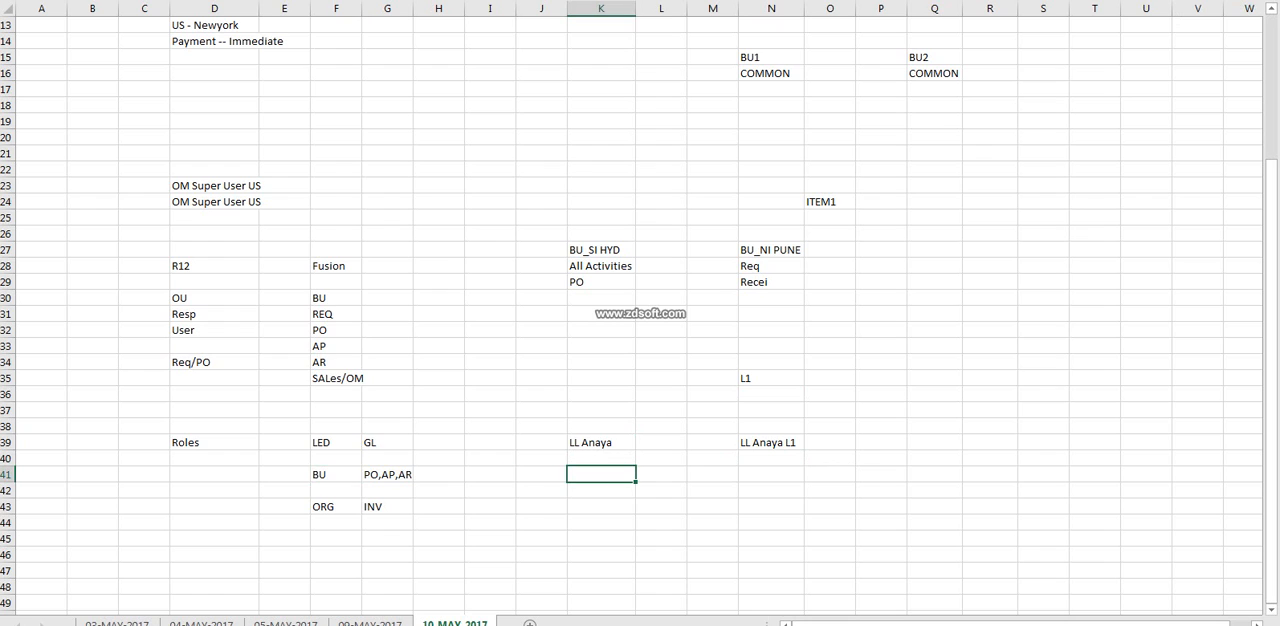
left_click(336, 475)
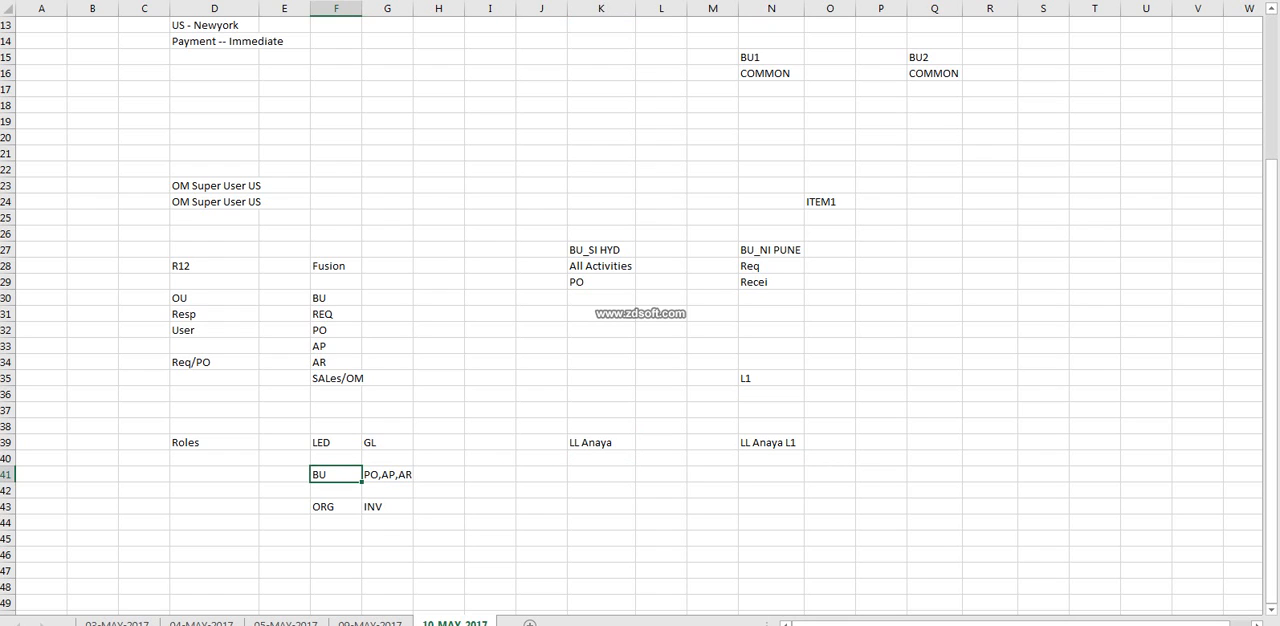
left_click(601, 475)
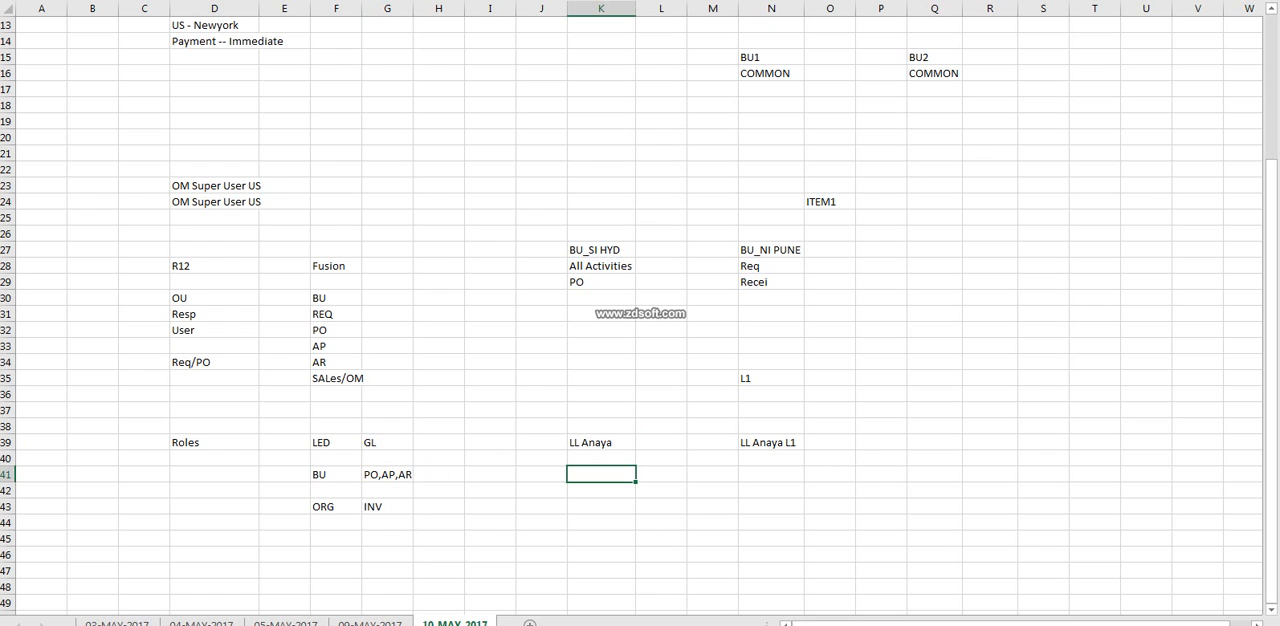
type("P")
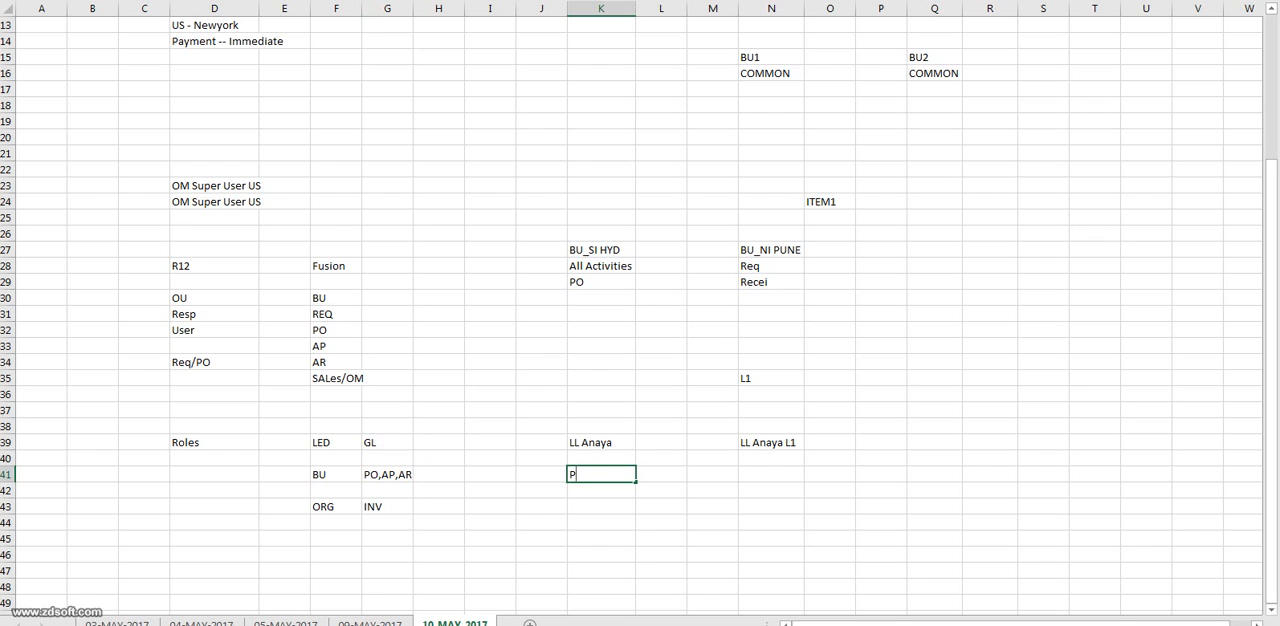
type("rocurement Req")
left_click(601, 8)
double_click(636, 8)
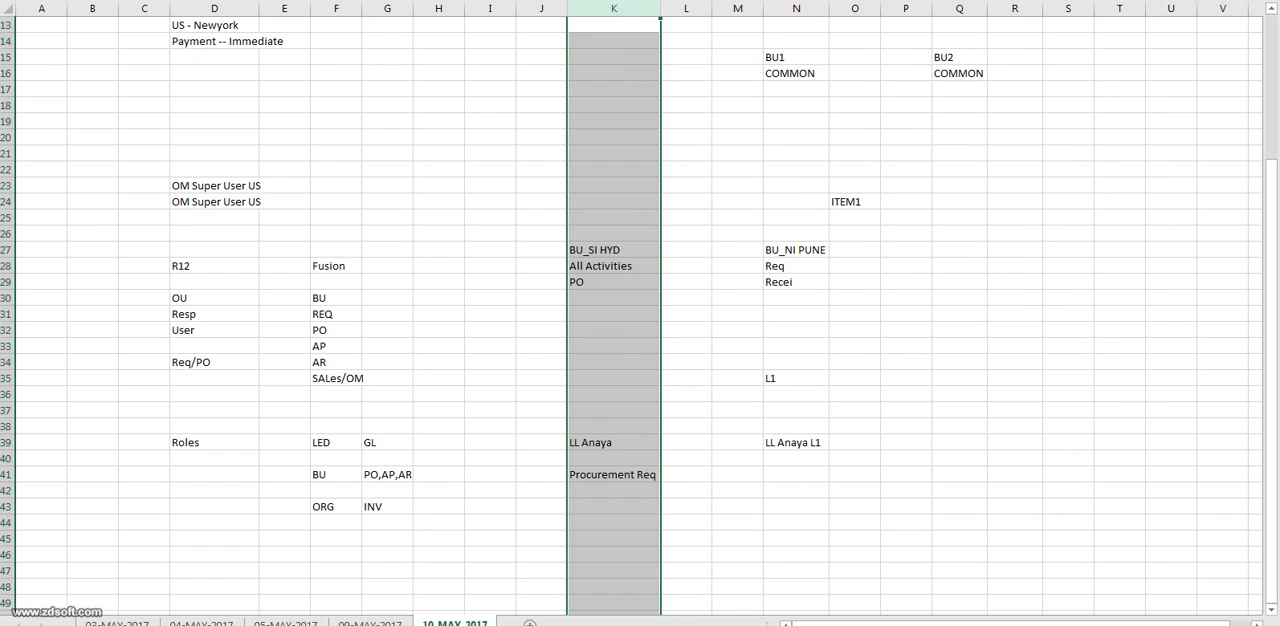
left_click(613, 475)
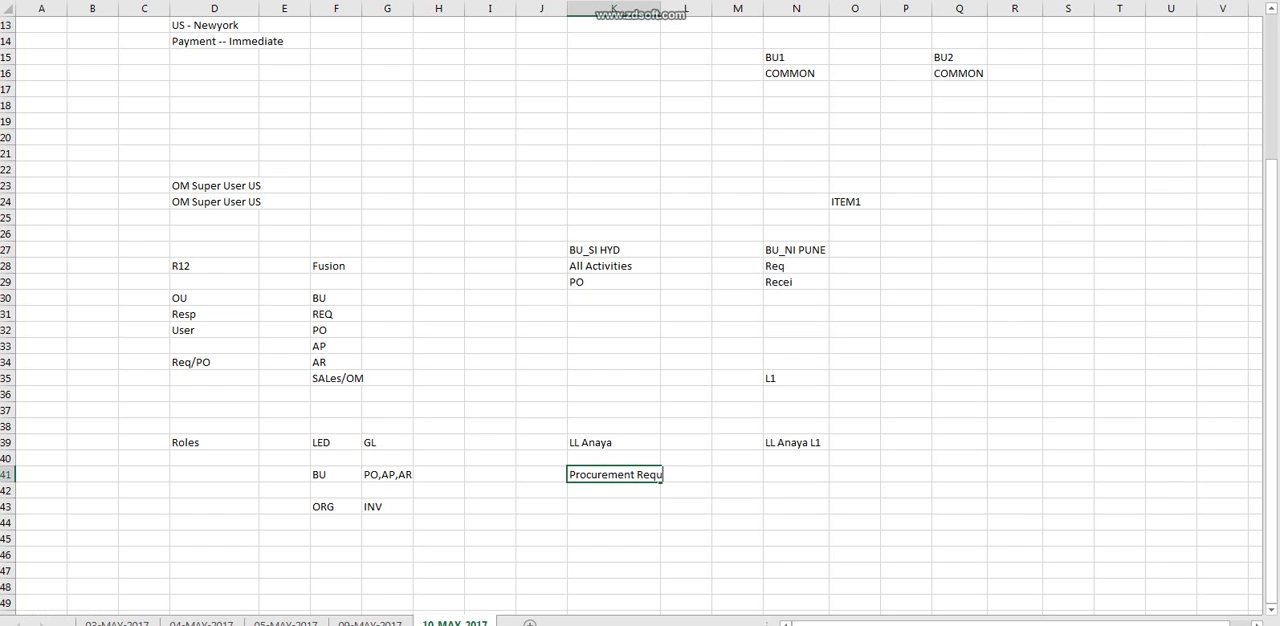
type("uestor")
double_click(661, 8)
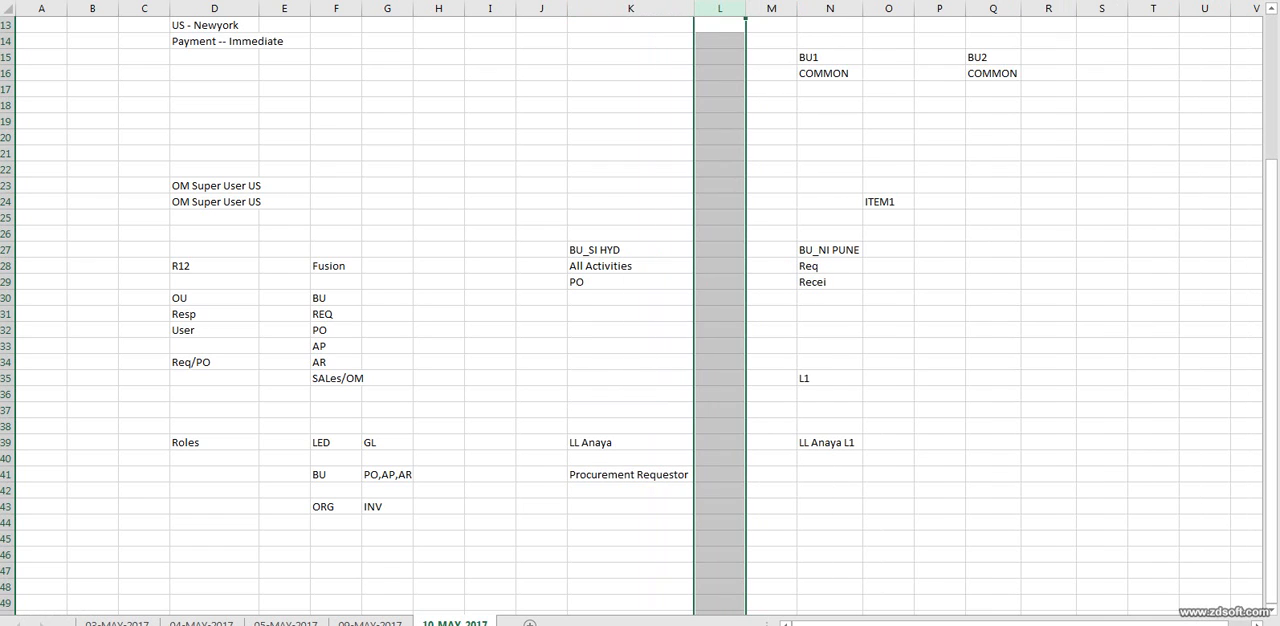
Change the BU label in F41 to BU1.
left_click(630, 475)
left_click(336, 475)
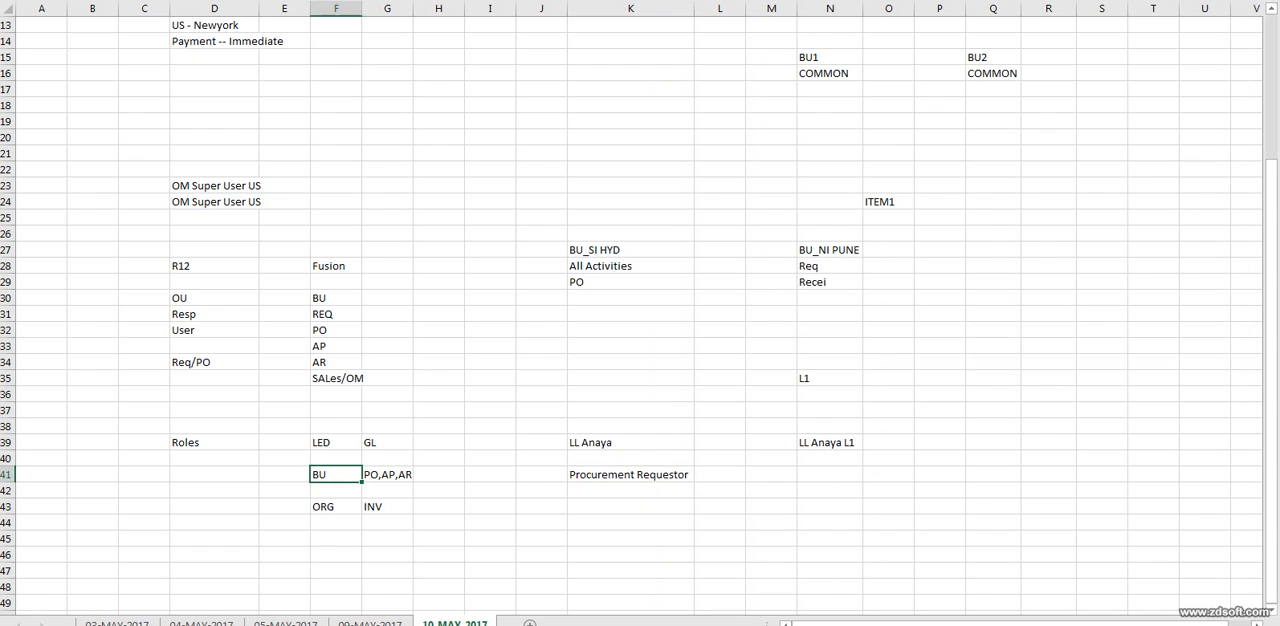
left_click(630, 475)
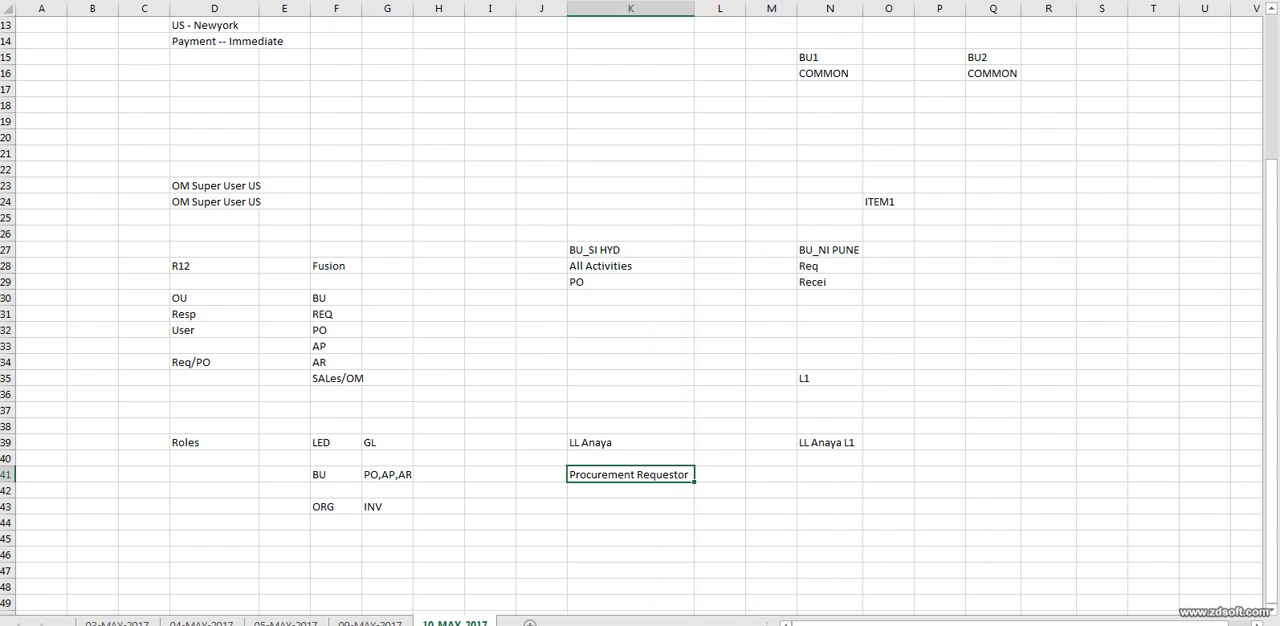
double_click(336, 475)
type("1")
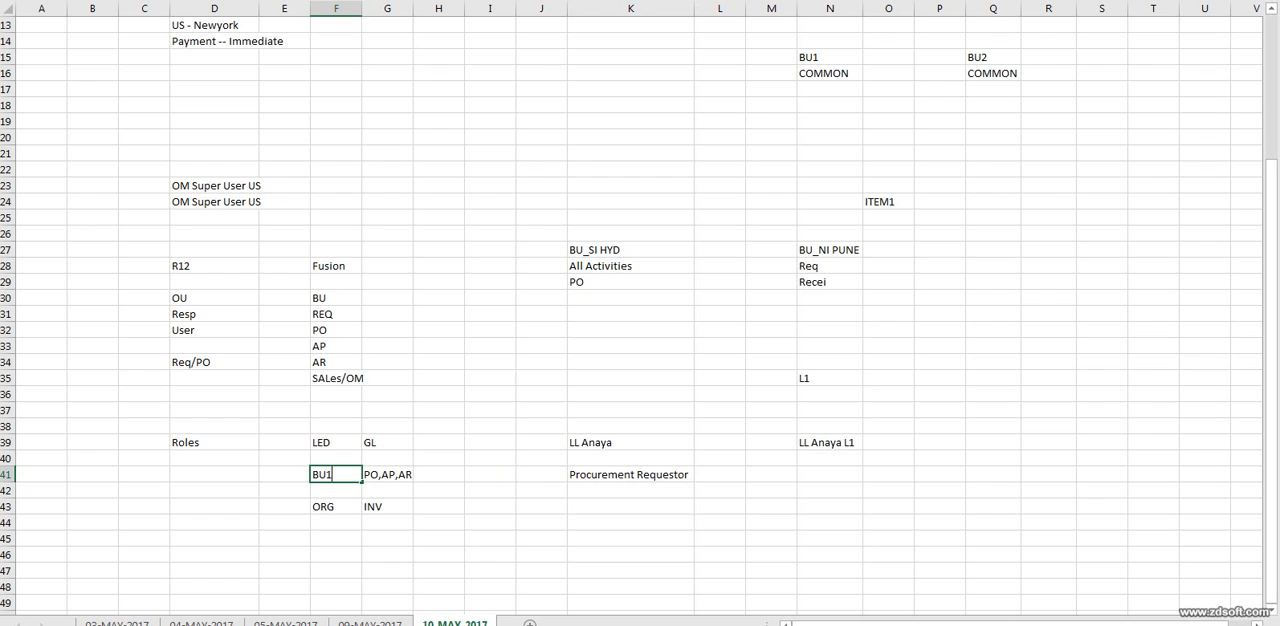
Copy Procurement Requestor from K41 to N41 and fit column N to the text.
left_click(630, 475)
key("ctrl+c")
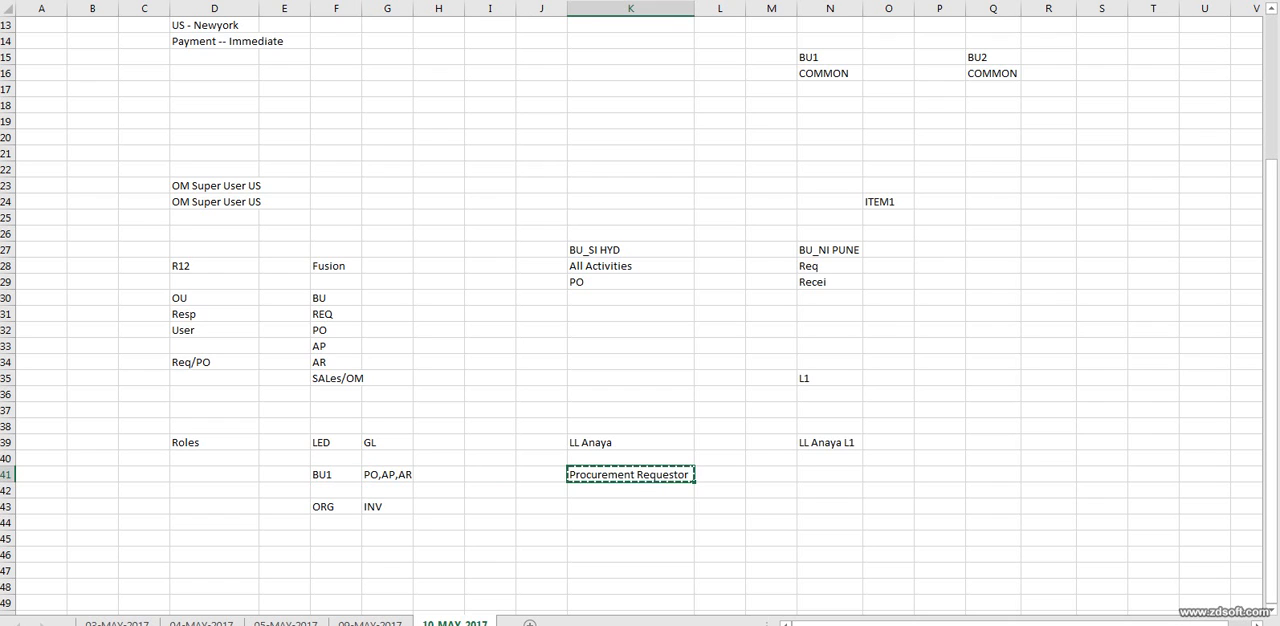
left_click(830, 475)
key("ctrl+v")
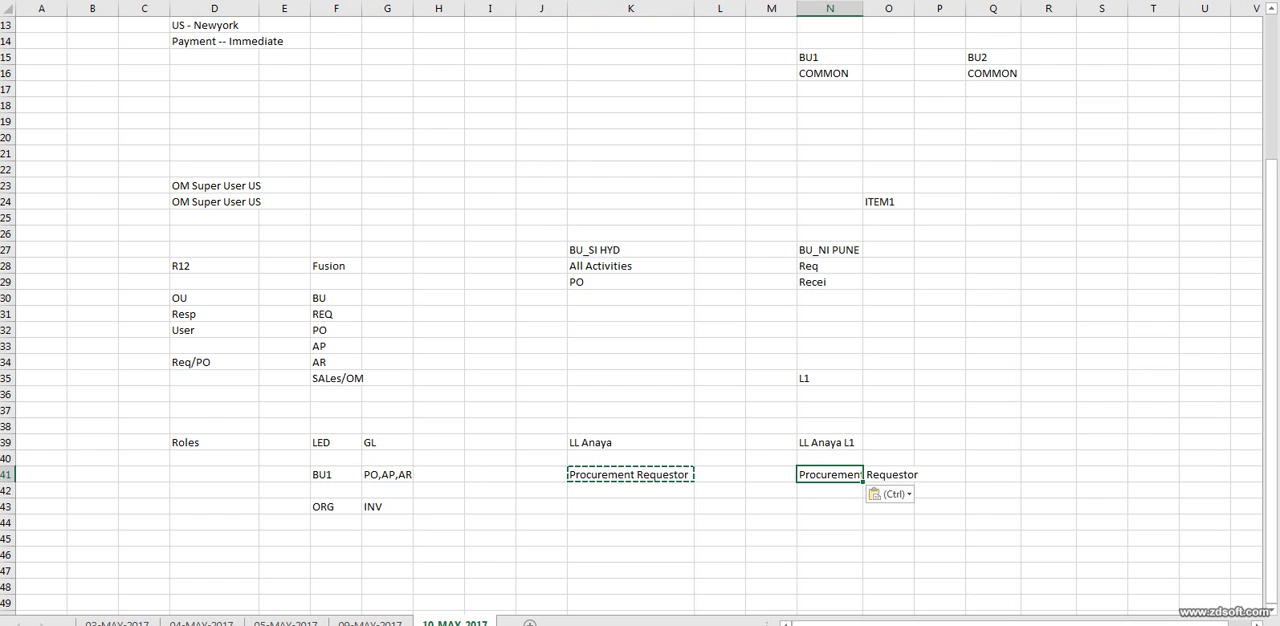
double_click(863, 8)
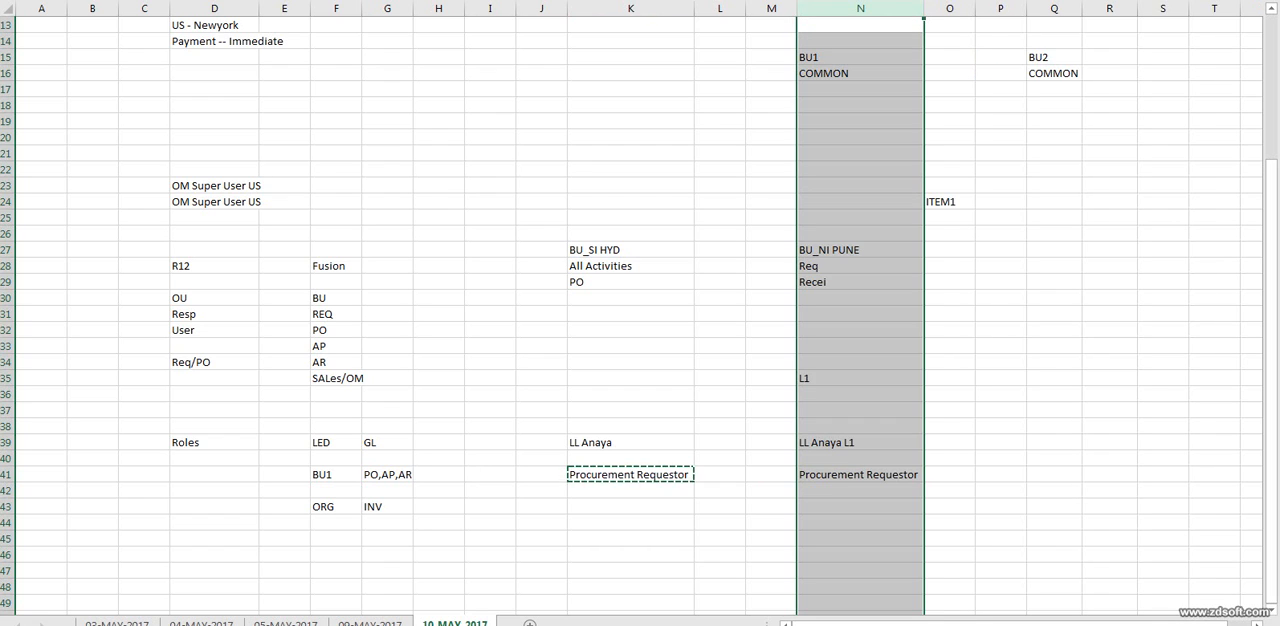
Append BU1 to the Procurement Requestor text in N41.
double_click(915, 475)
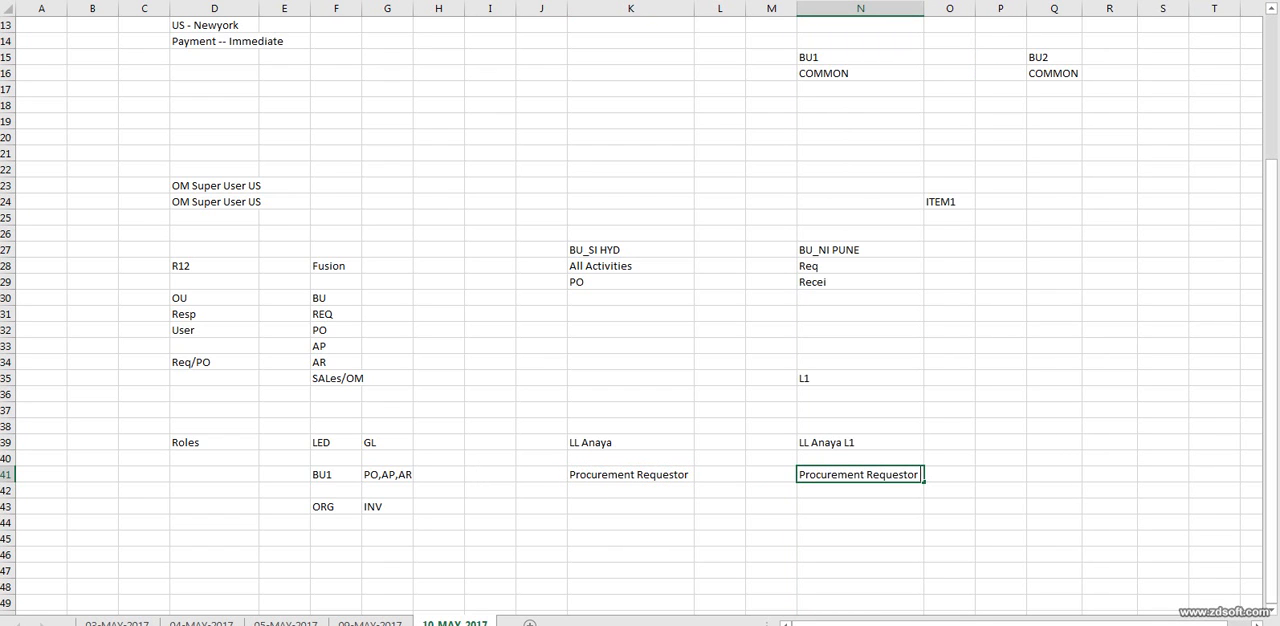
type("BU1")
left_click(771, 475)
left_click(860, 475)
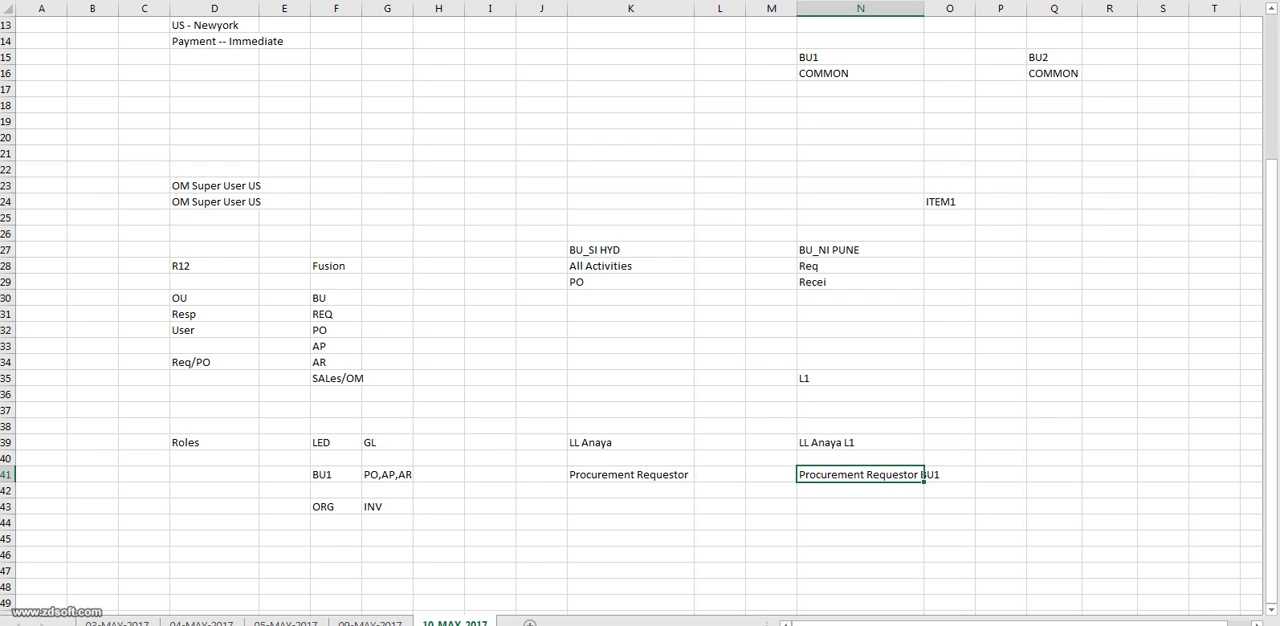
Enter Procurement Requestor BU1 in N42, directly below the same role entry in N41.
left_click(630, 490)
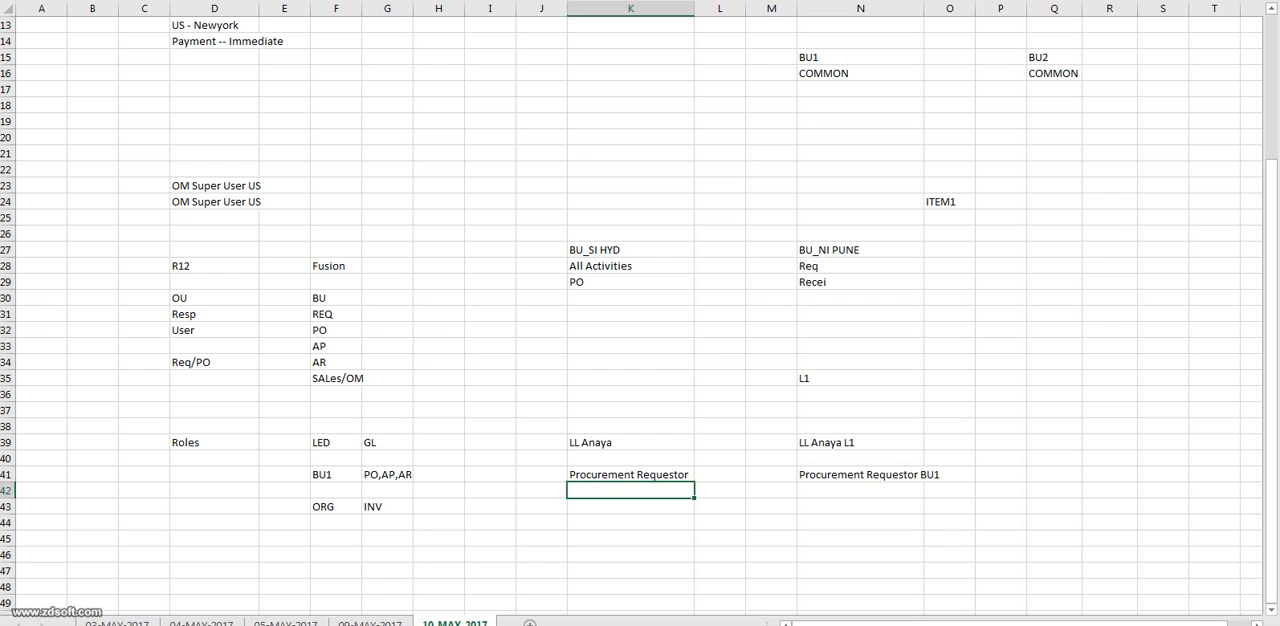
left_click(860, 490)
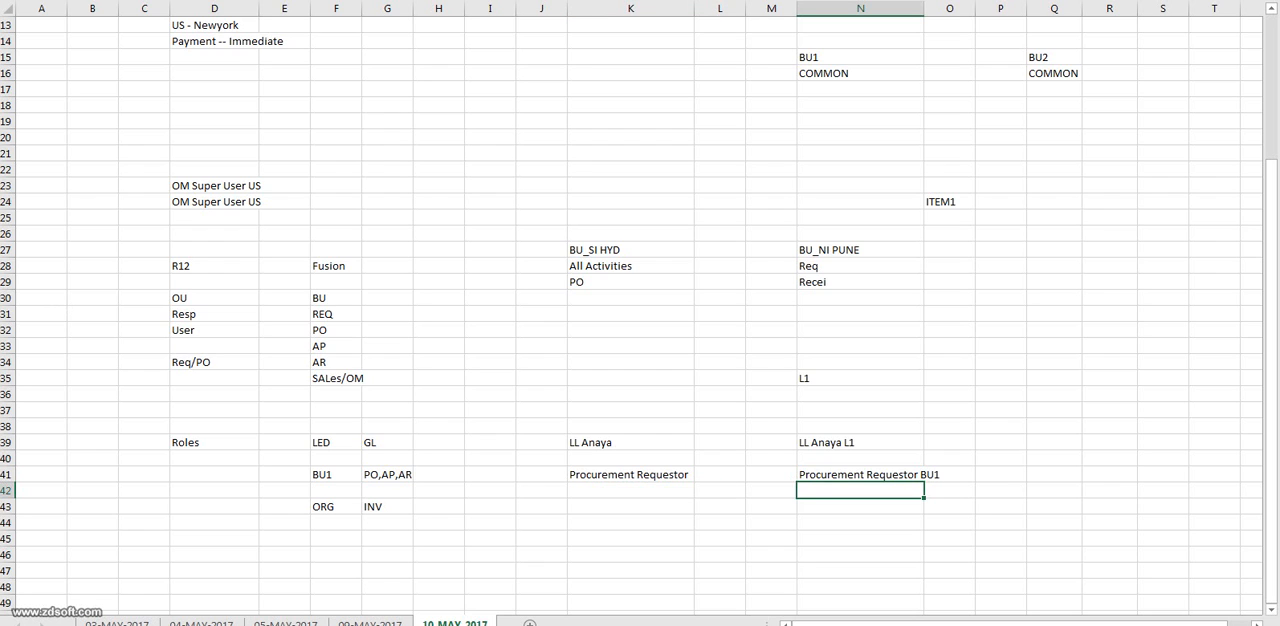
left_click(630, 474)
key("ctrl+c")
double_click(860, 490)
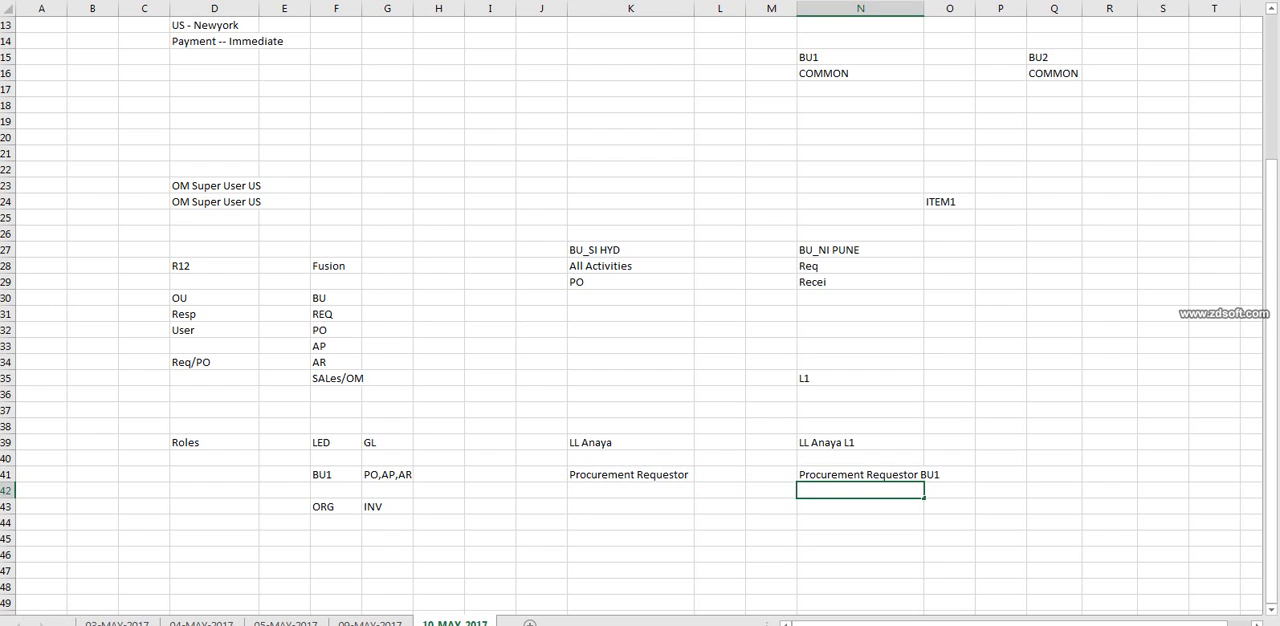
key("ctrl+v")
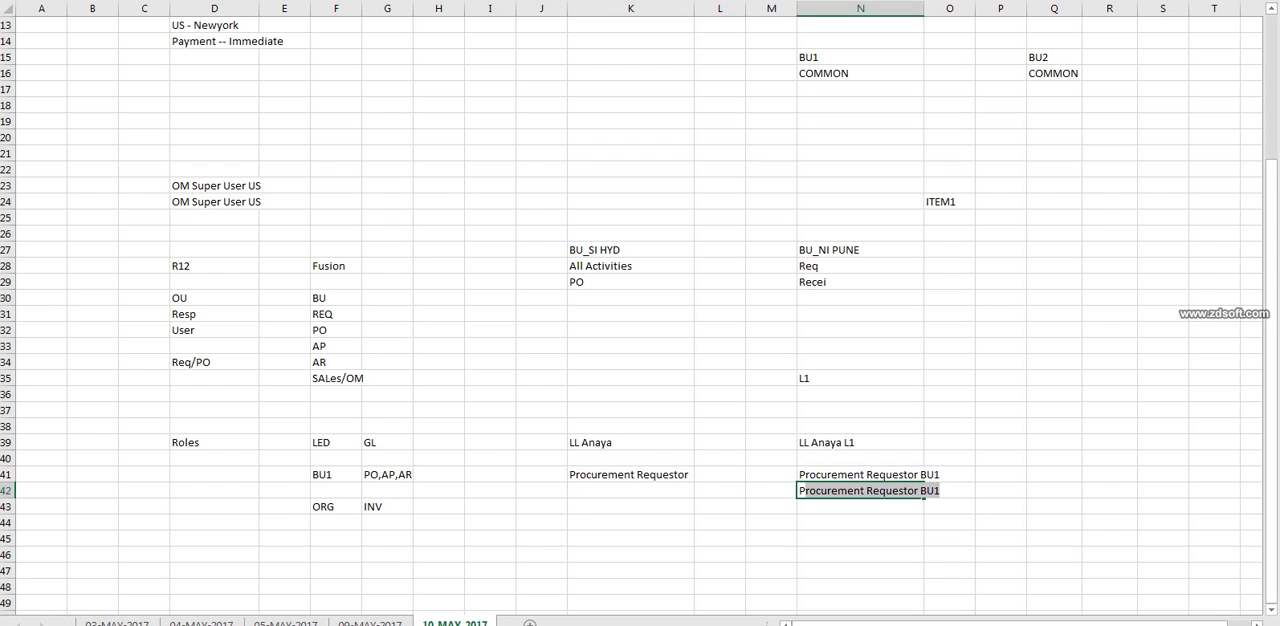
key("BackSpace")
key("BackSpace")
type("P")
key("Right")
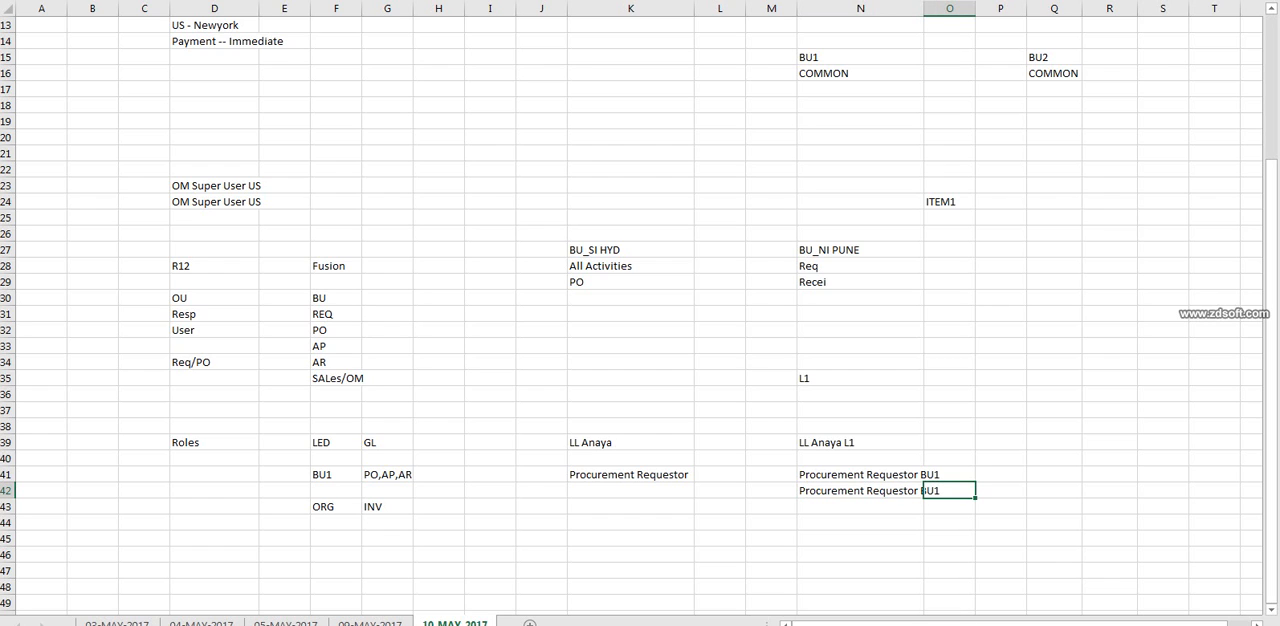
key("Left")
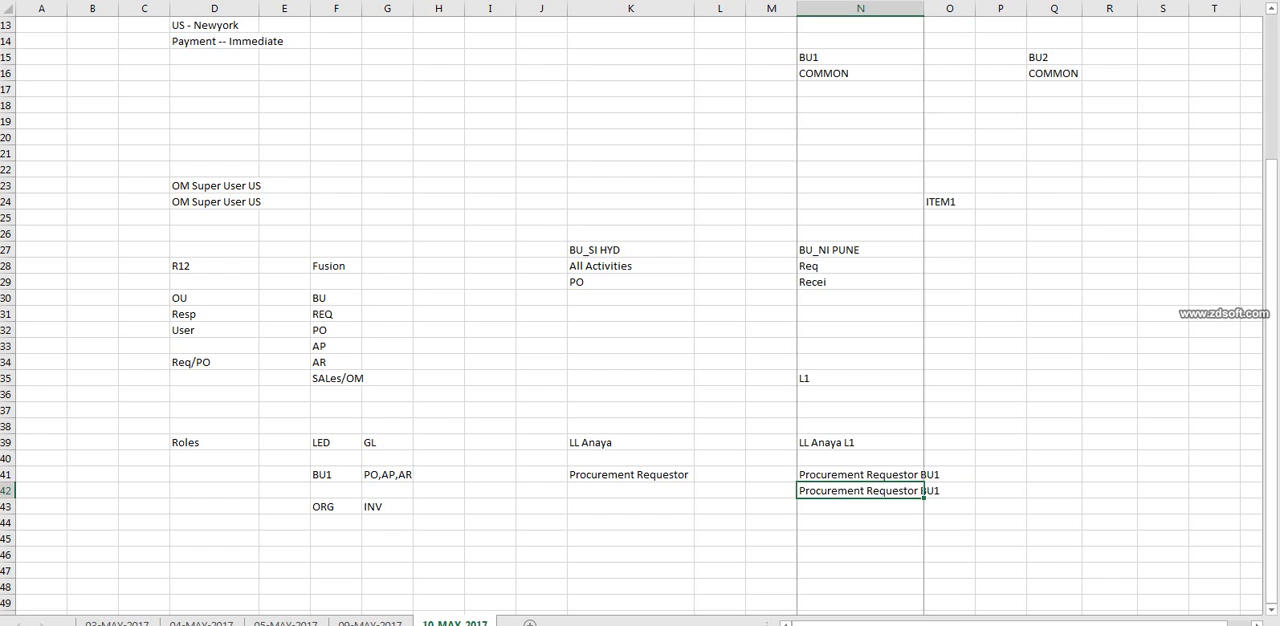
Fit column N to its text and change the N42 entry to Procurement Requestor BU2.
double_click(924, 8)
double_click(934, 490)
double_click(934, 490)
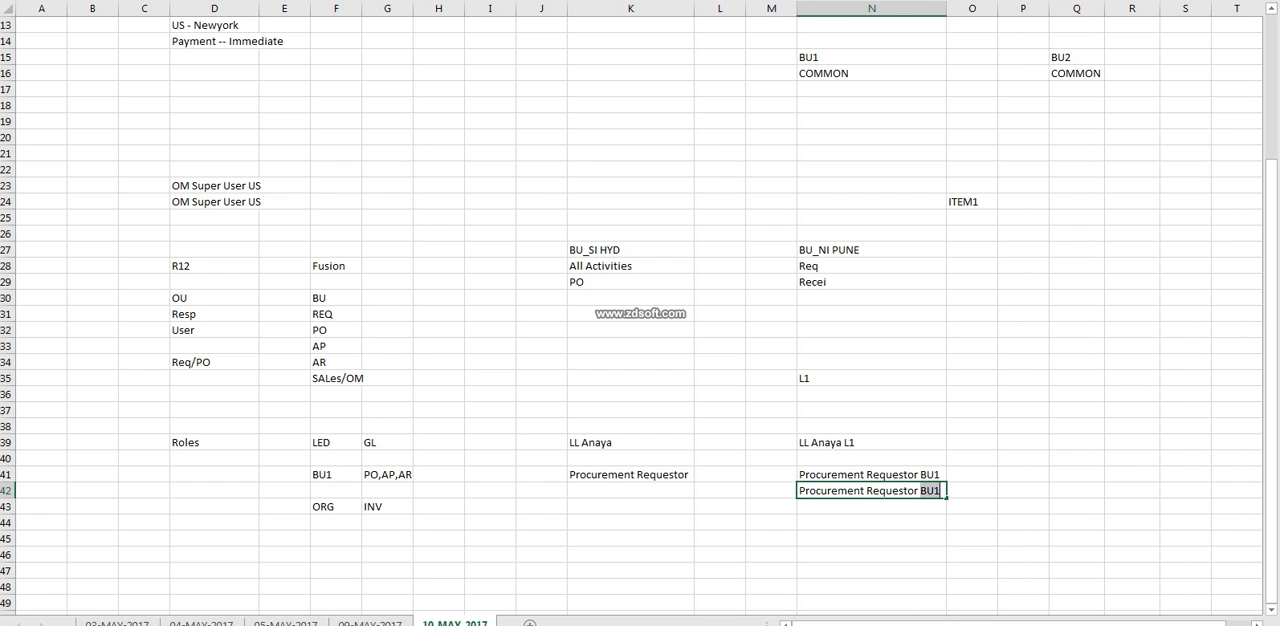
left_click(934, 490)
key("BackSpace")
type("2")
key("Tab")
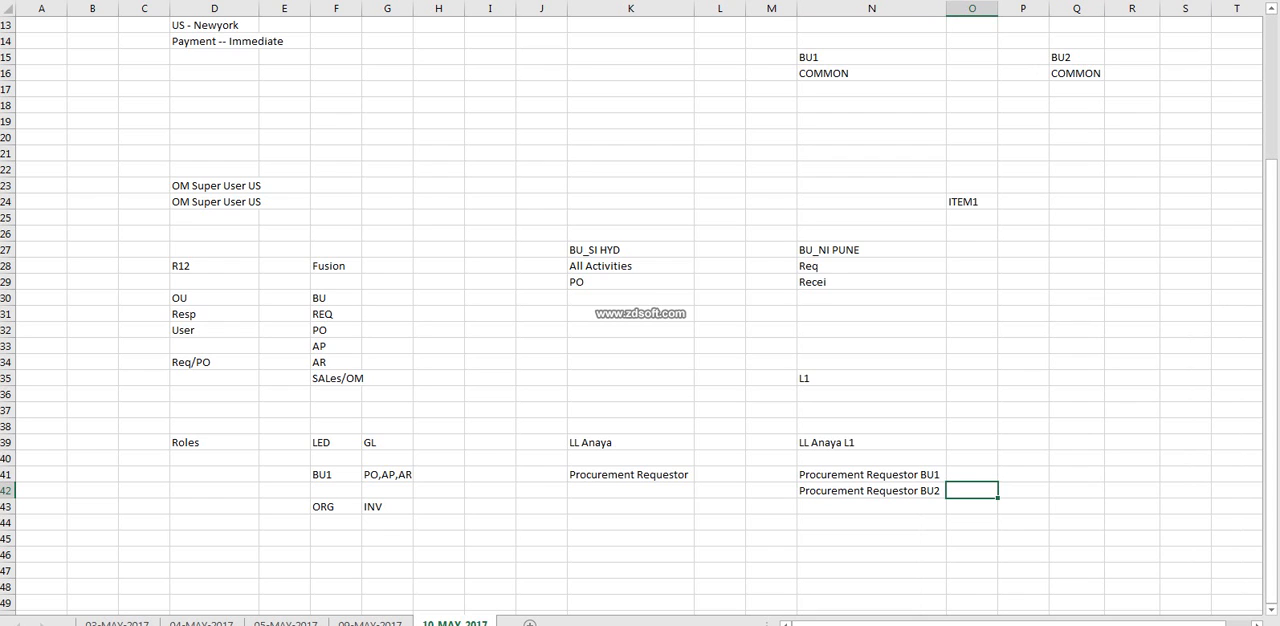
Review the Procurement Requestor role entries in N41 and N42 against the business unit label in F41.
left_click_drag(888, 474, 888, 506)
left_click(1076, 378)
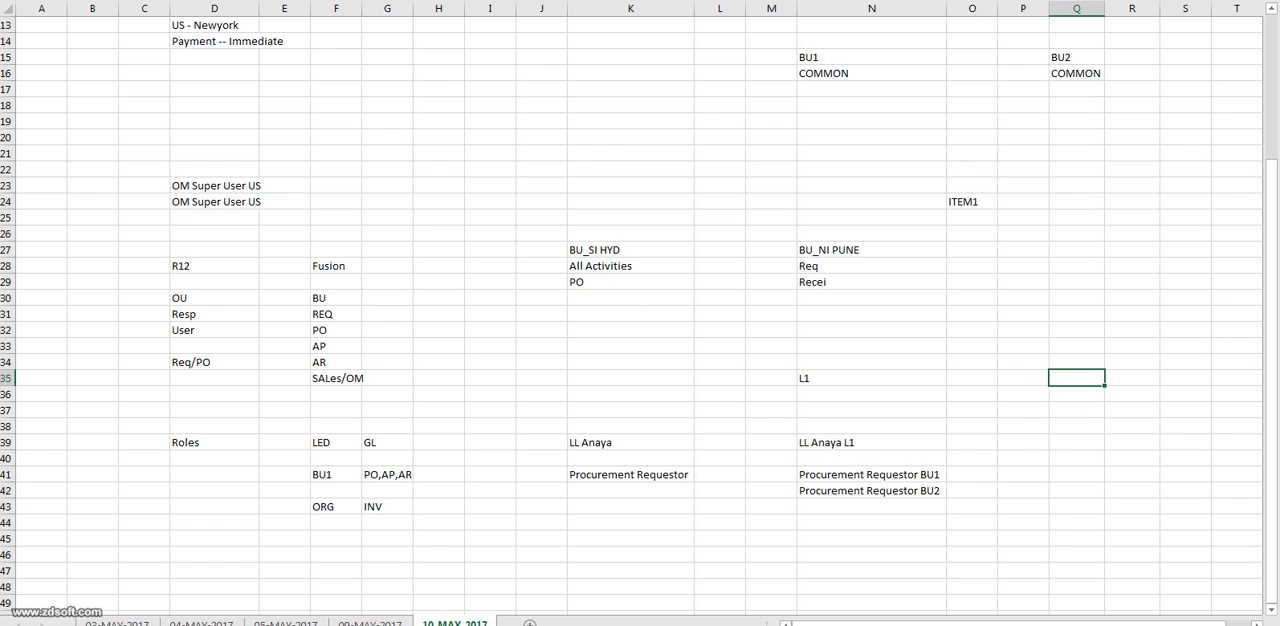
left_click(871, 475)
left_click(871, 491)
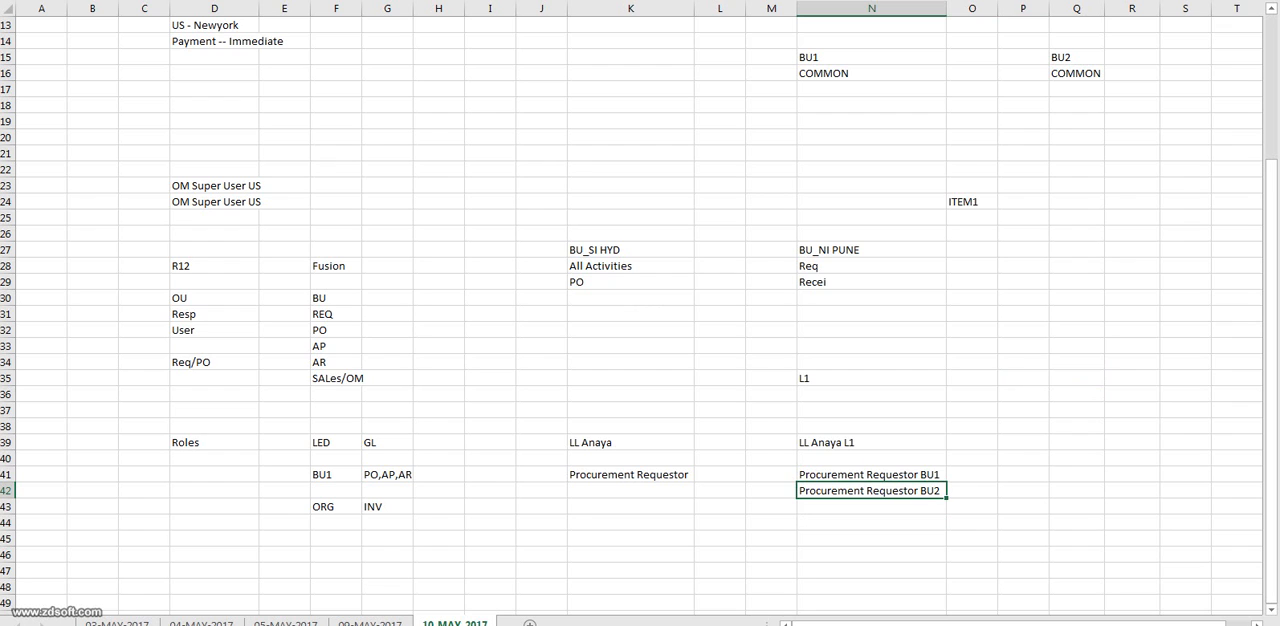
left_click(871, 475)
left_click(1185, 298)
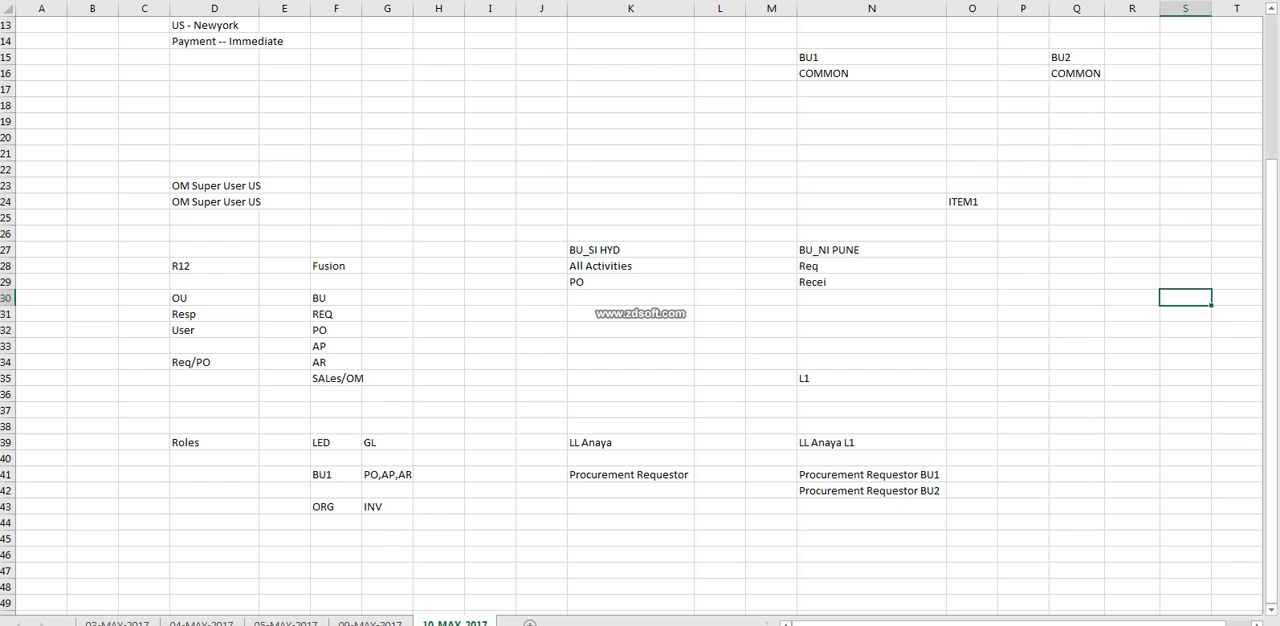
left_click(871, 491)
left_click(1185, 378)
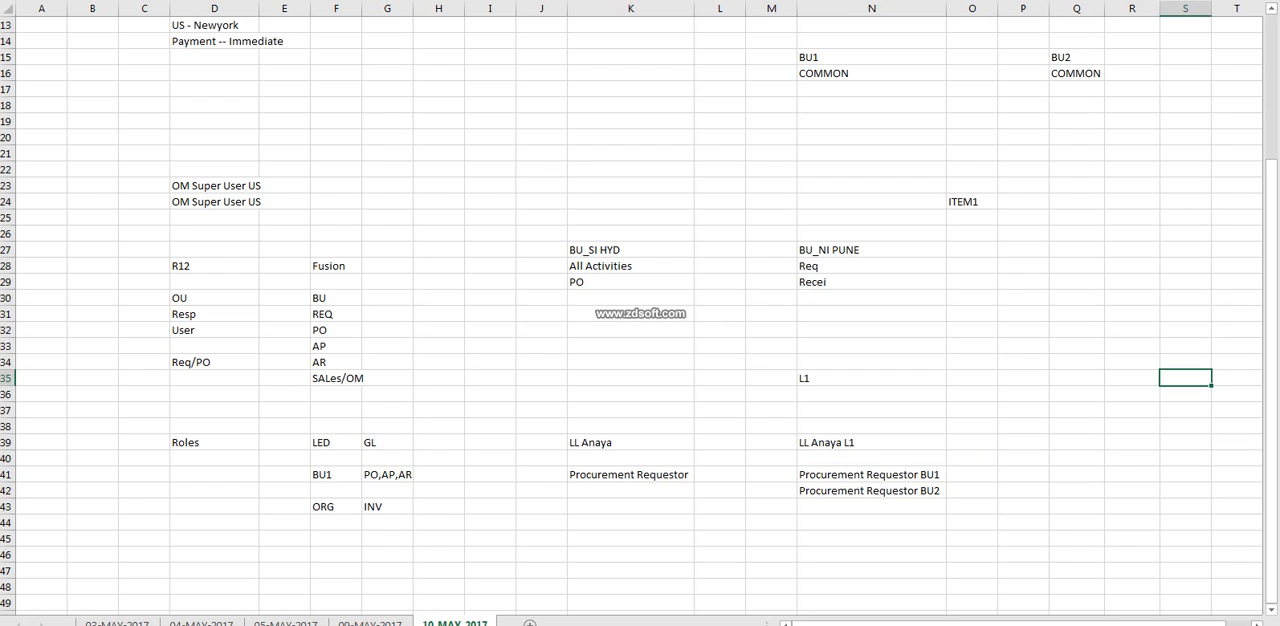
left_click(336, 475)
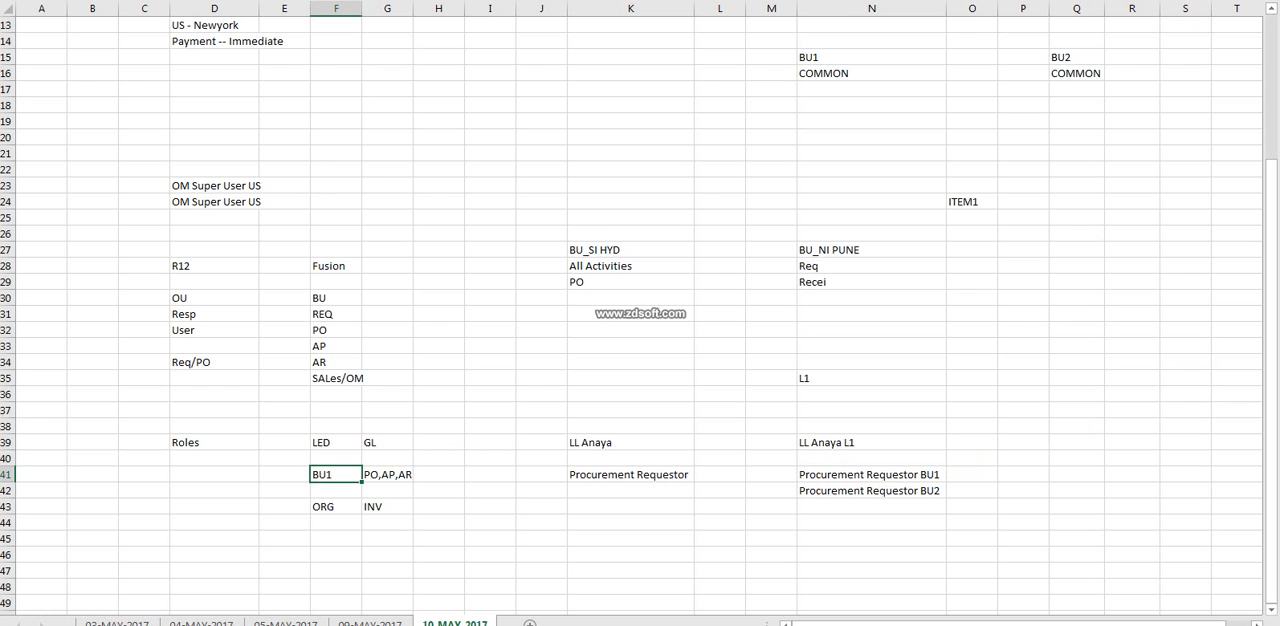
left_click_drag(871, 475, 871, 555)
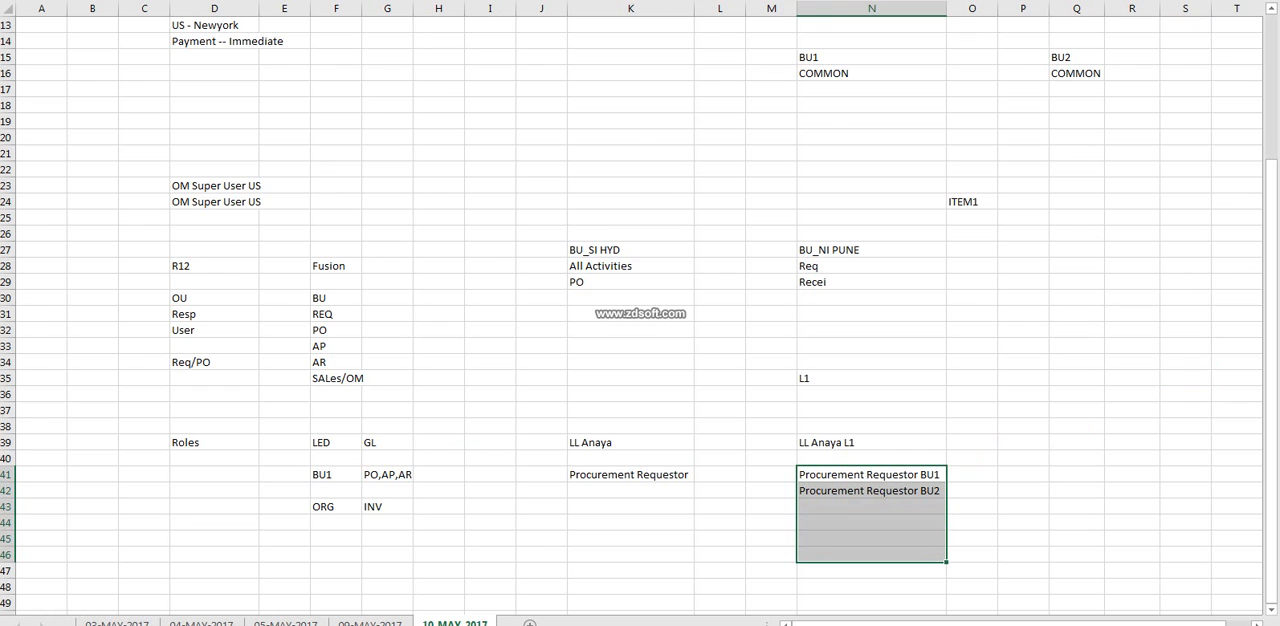
Consult the Authorization/Access Policy Manager (APM) notes and their purpose on the 03-MAY-2017 sheet.
key("alt+Tab")
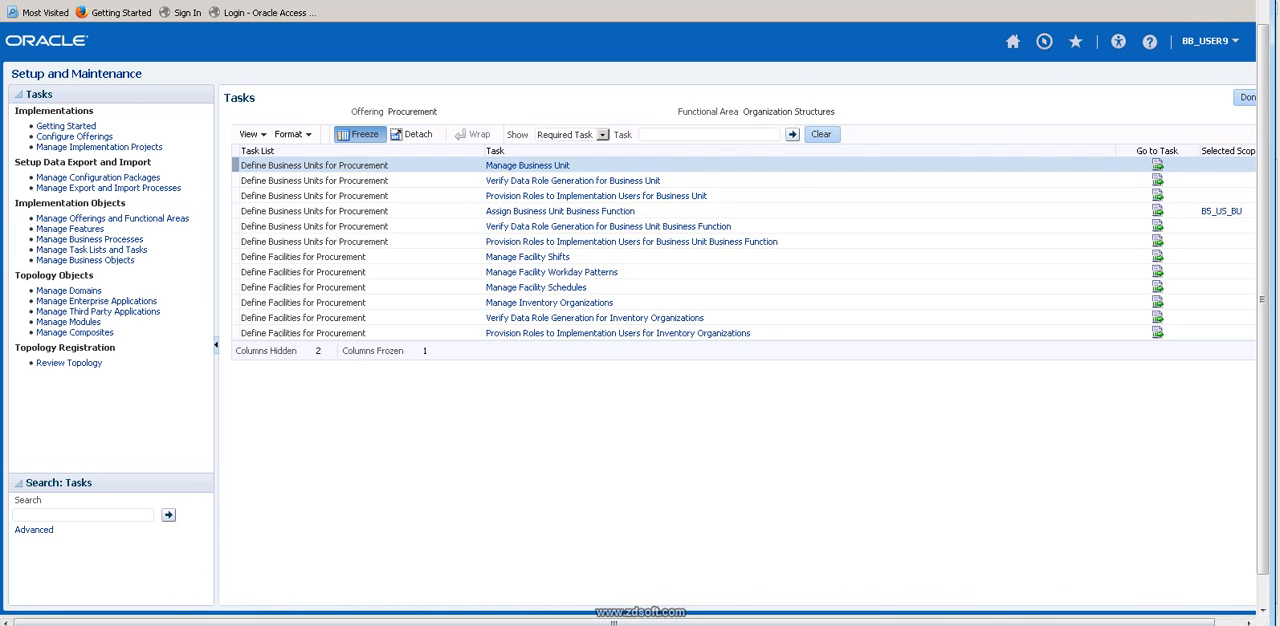
key("alt+Tab")
left_click(117, 622)
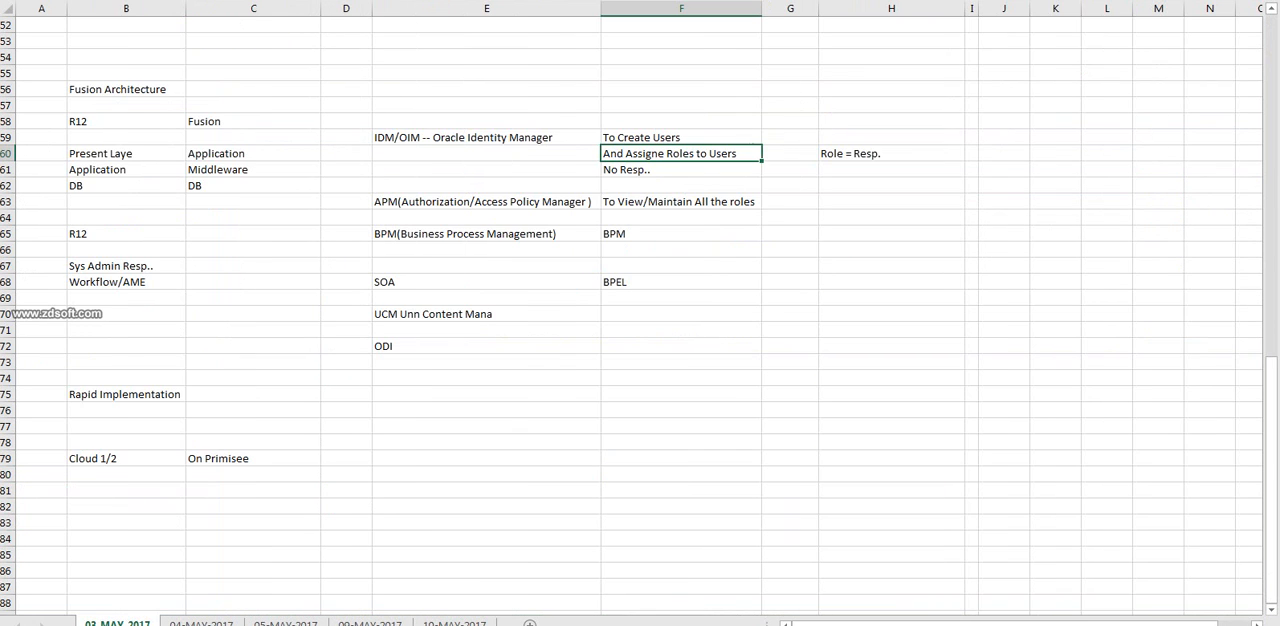
scroll(640, 316, "up", 4)
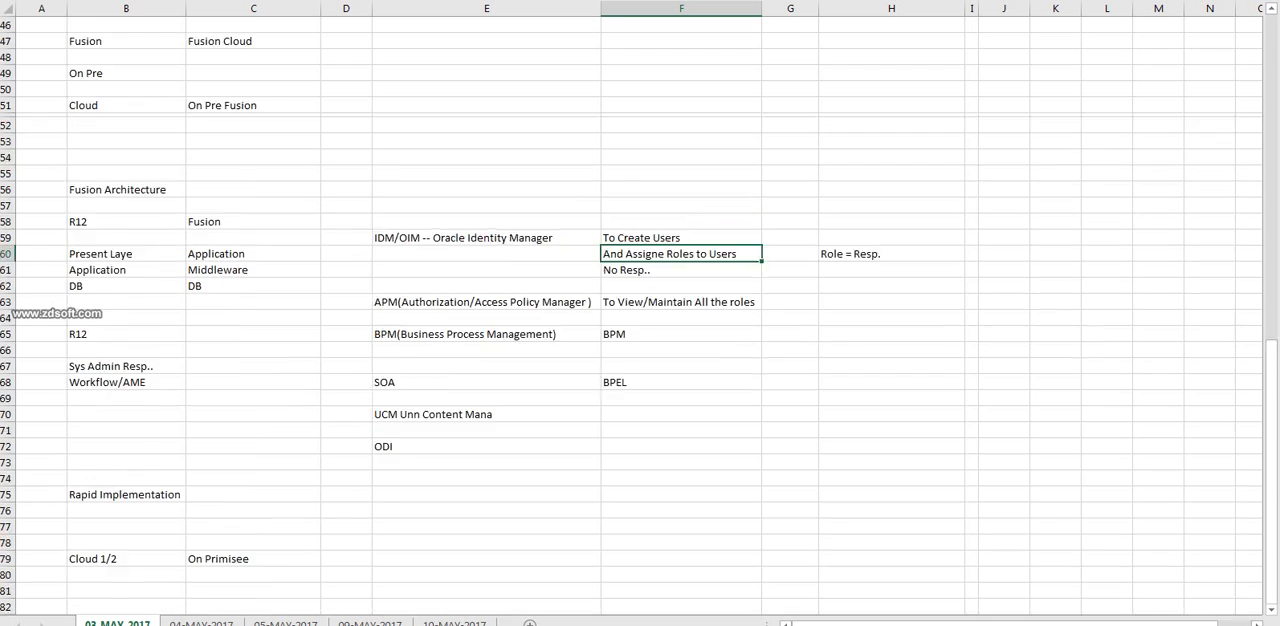
left_click(487, 394)
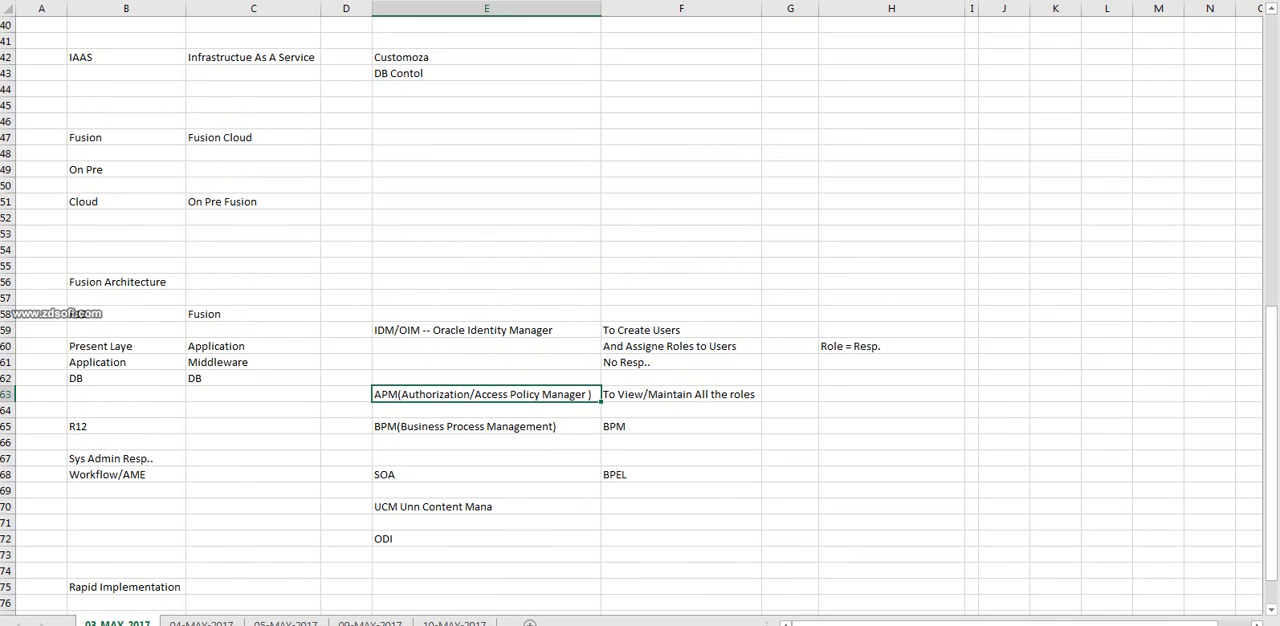
left_click(681, 394)
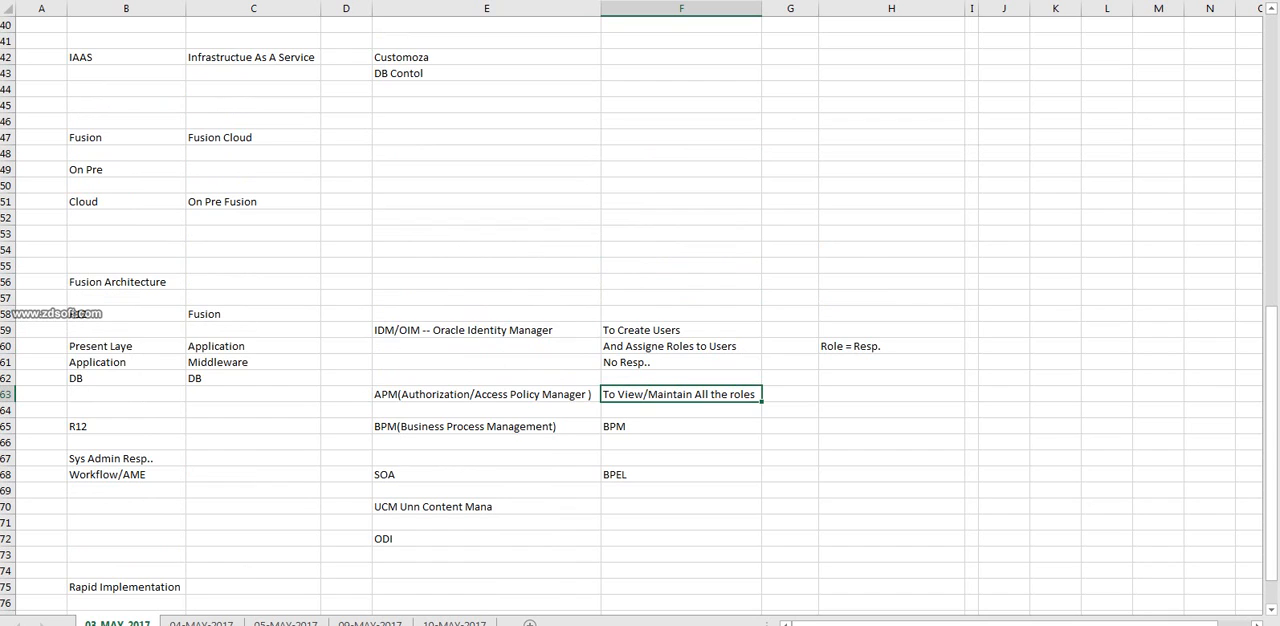
left_click(487, 410)
left_click(487, 394)
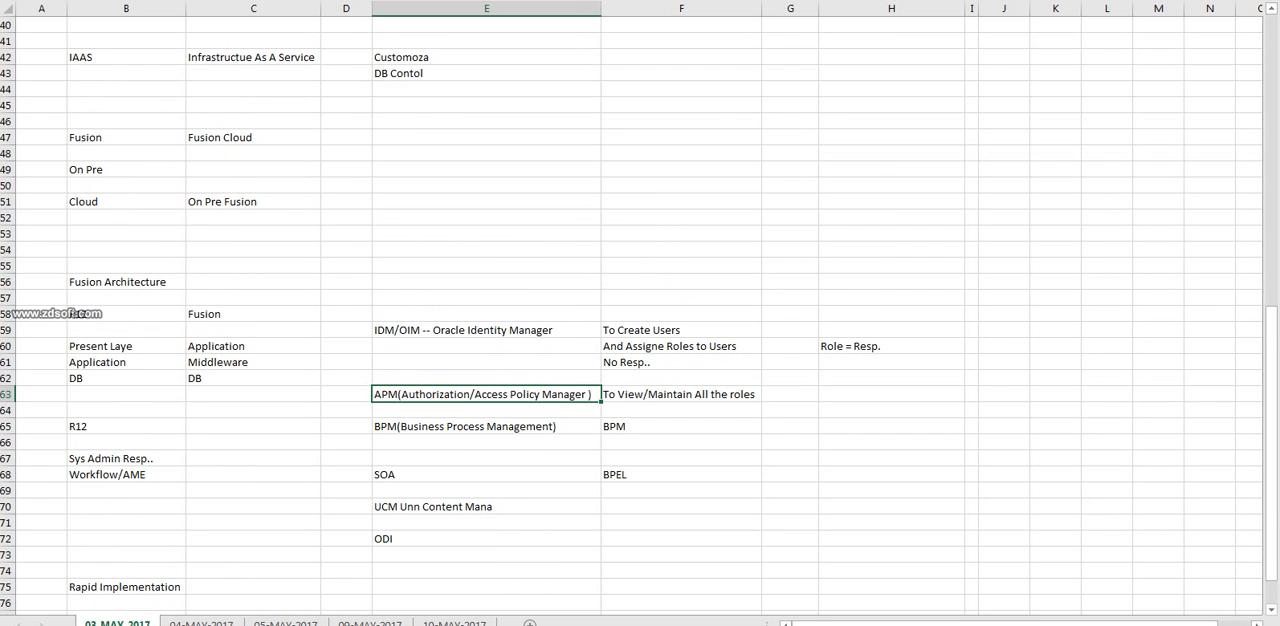
Switch to Oracle Setup and Maintenance, open Verify Data Role Generation for Business Unit, and search External Roles for B5.
key("alt+Tab")
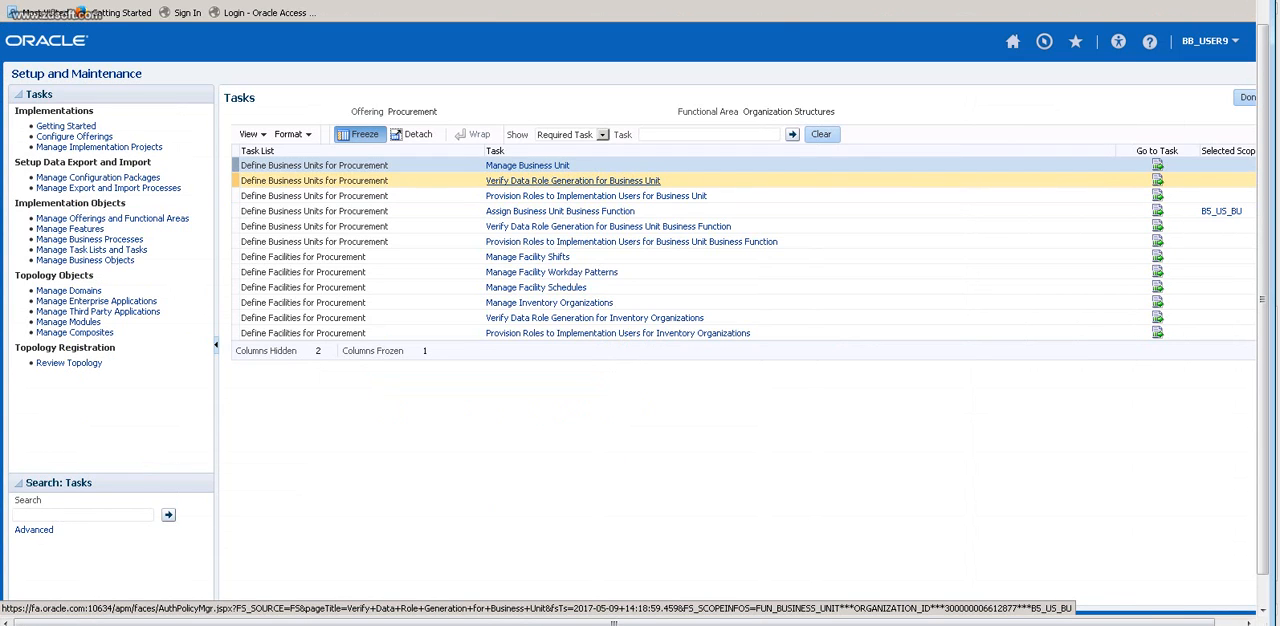
left_click(573, 181)
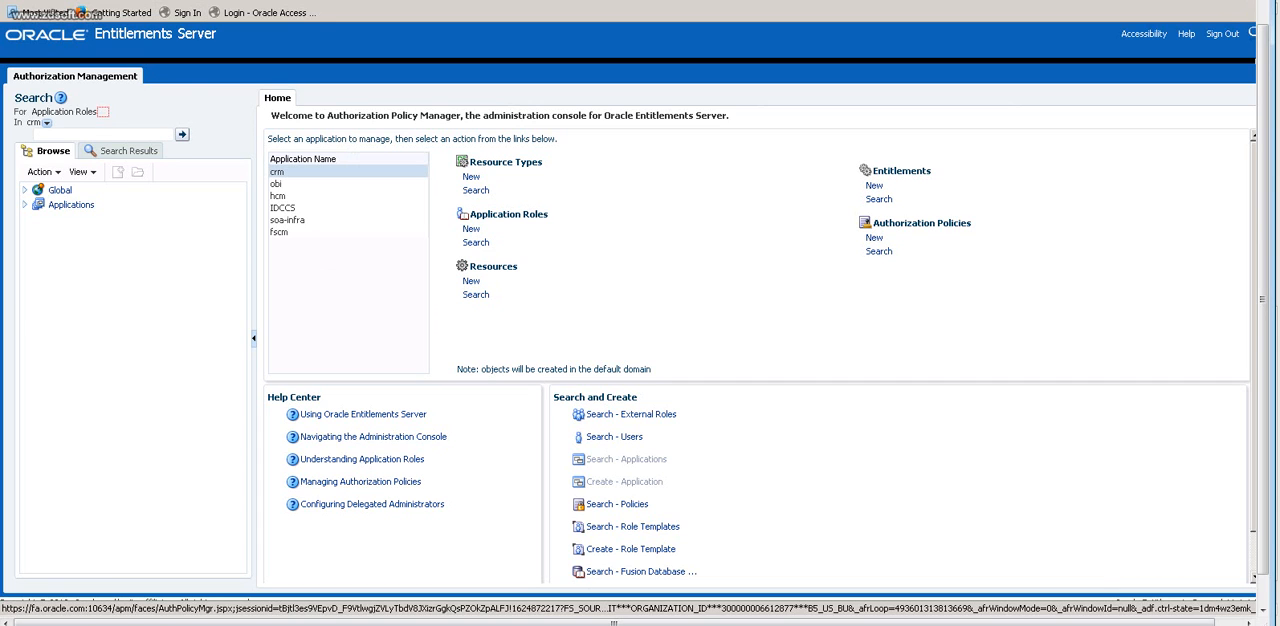
left_click(103, 111)
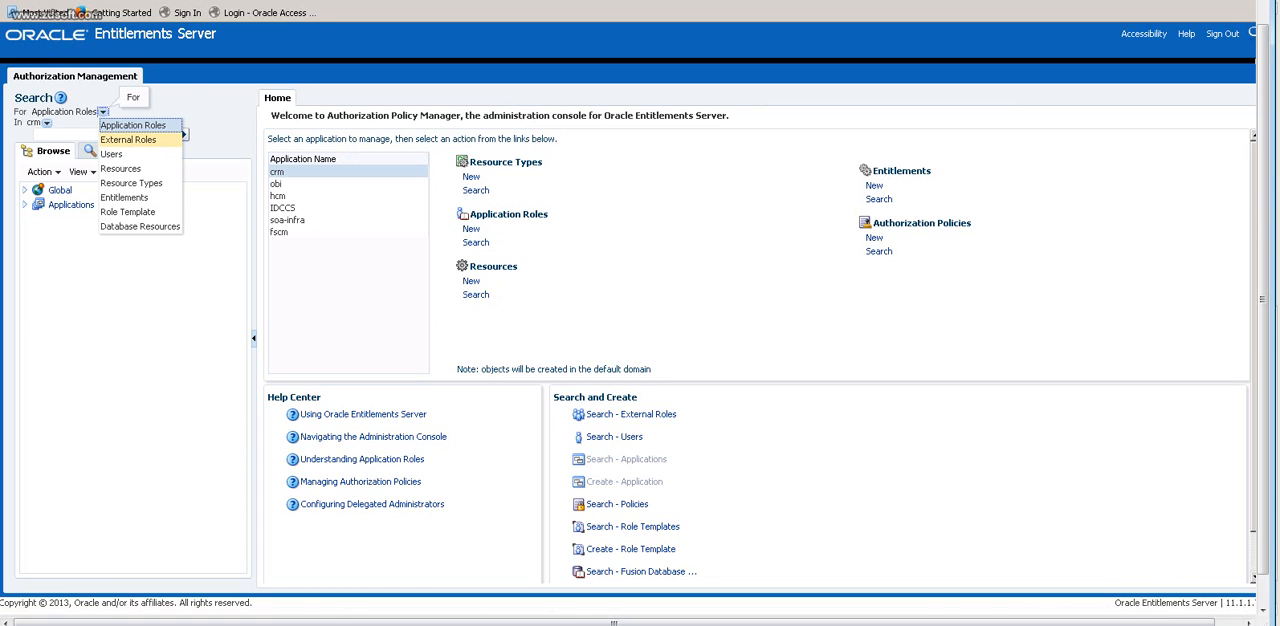
left_click(128, 140)
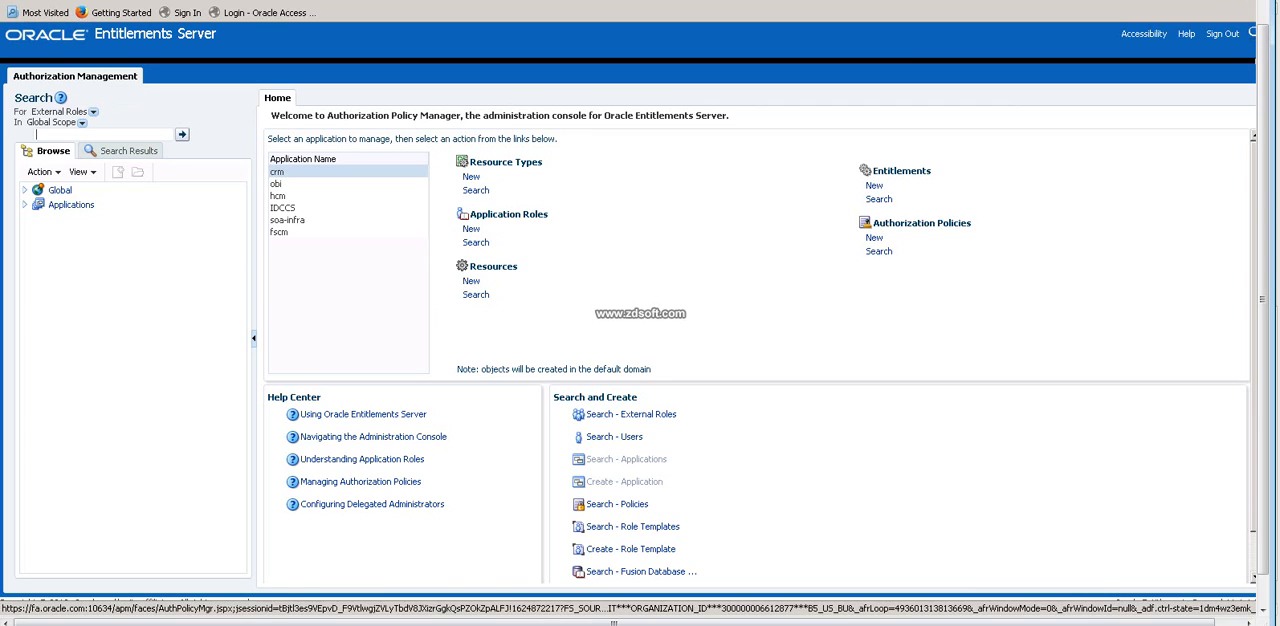
type("B")
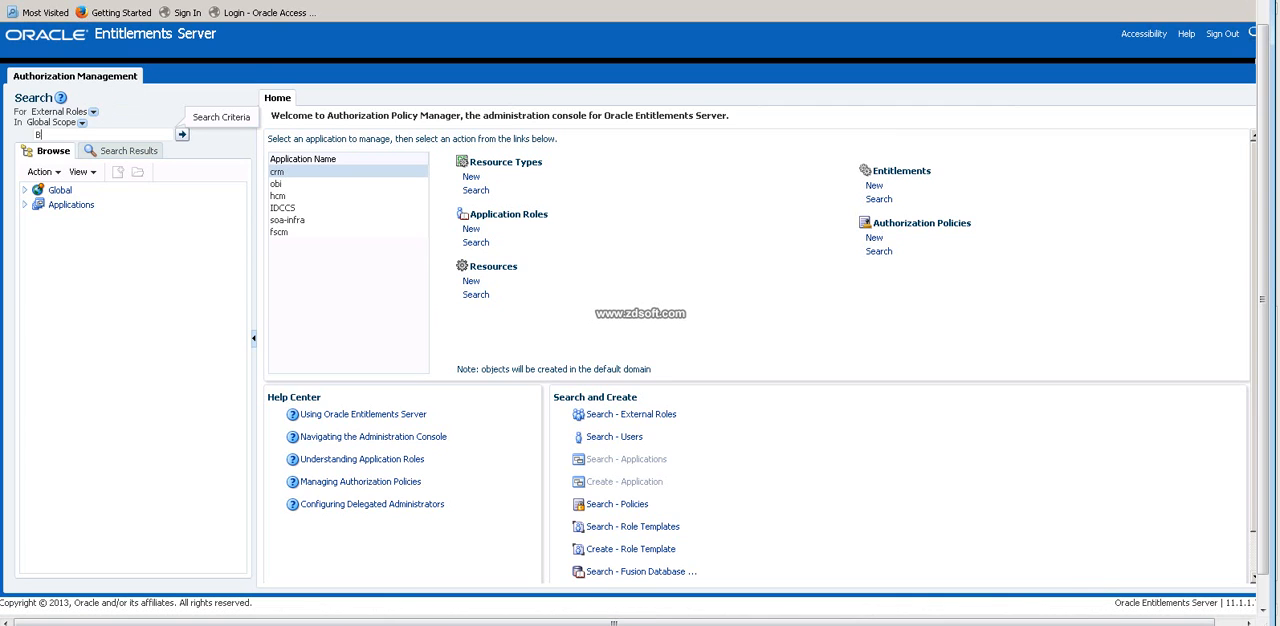
type("S")
left_click(182, 134)
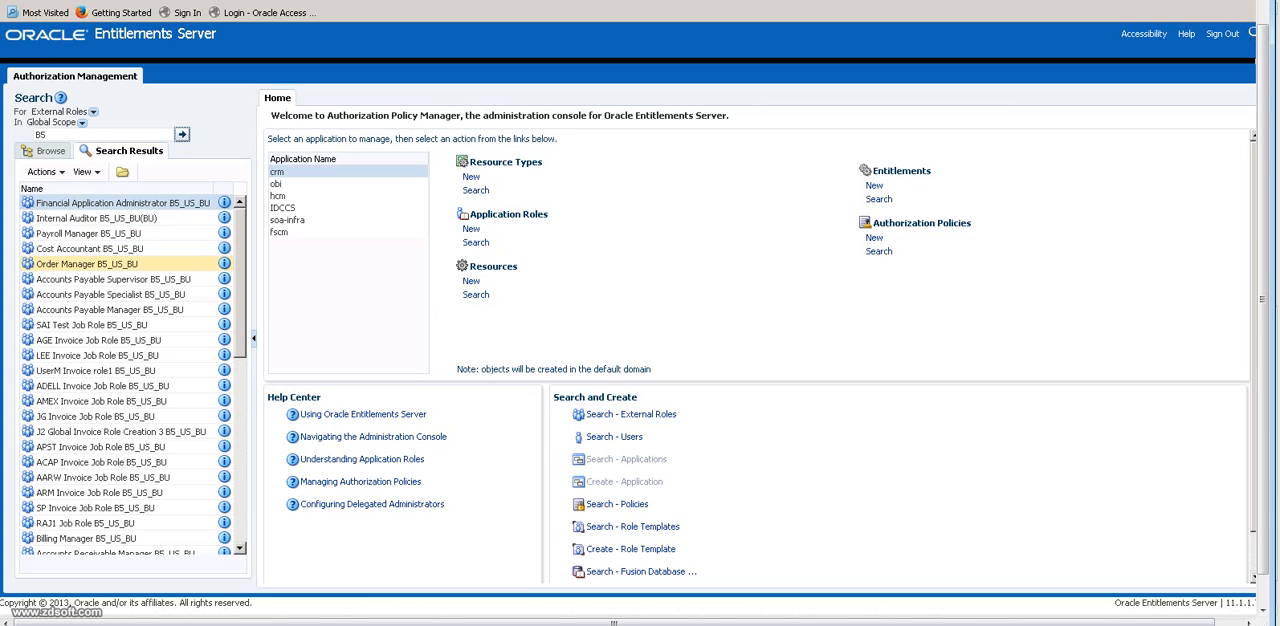
Examine the B5_US_BU external roles in the search results, including the procurement preparer and requester roles.
mouse_move(240, 271)
left_mouse_down()
mouse_move(240, 381)
mouse_move(240, 256)
left_mouse_up()
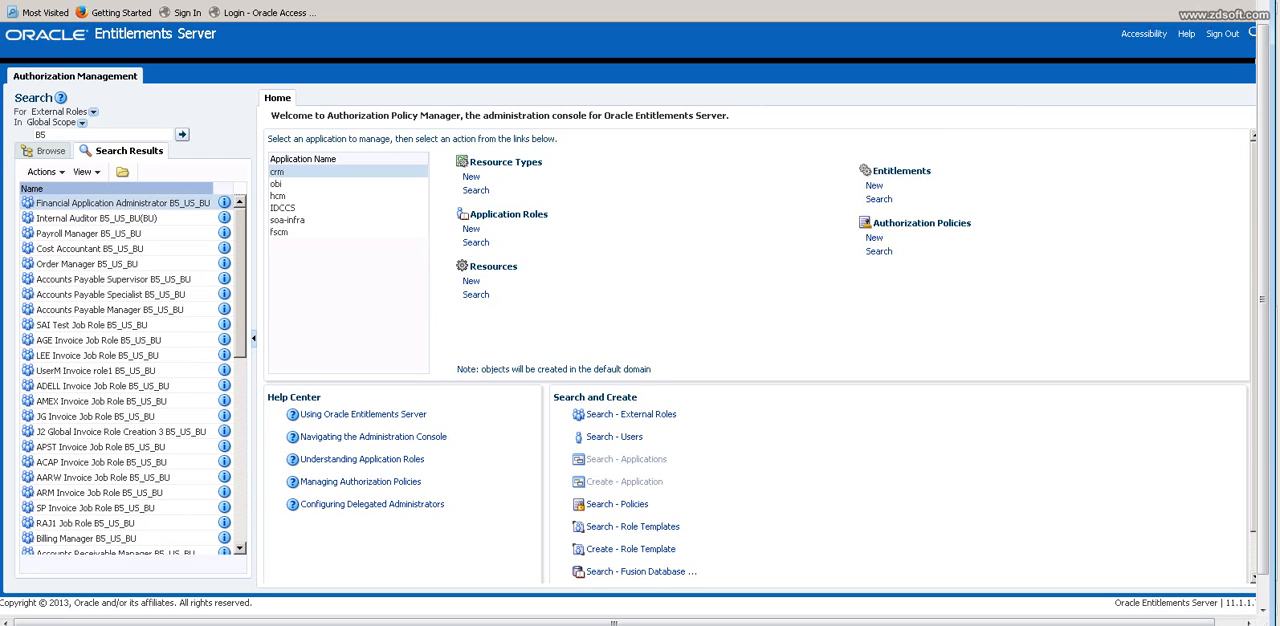
left_click_drag(240, 256, 240, 341)
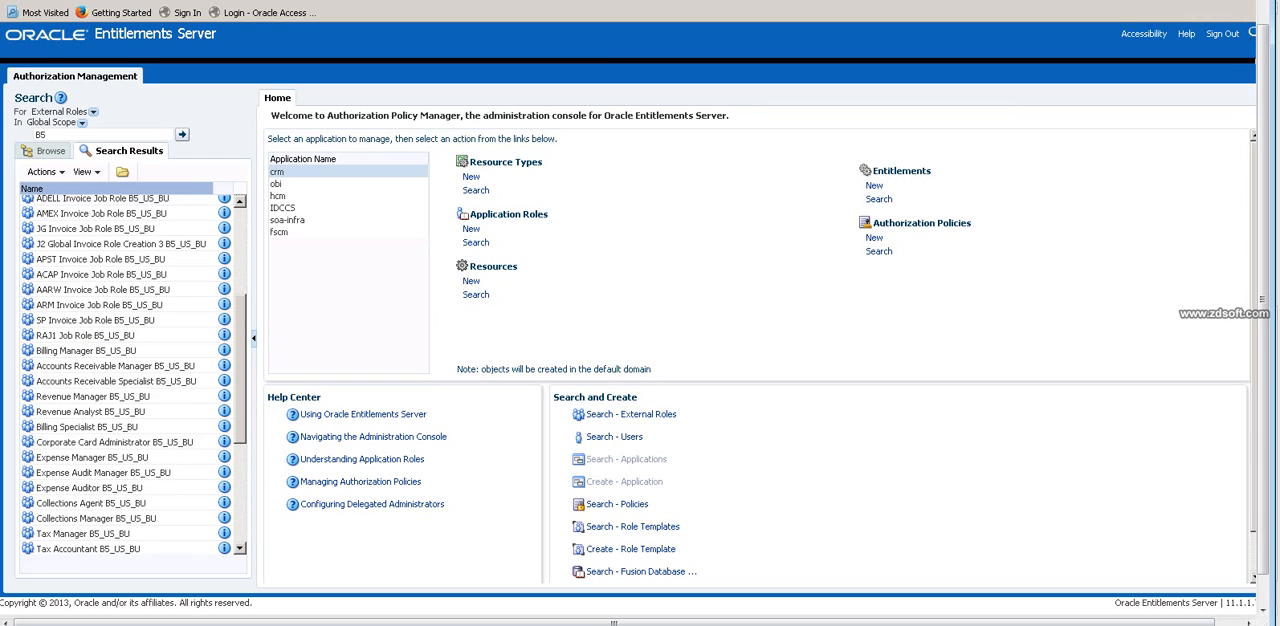
scroll(130, 375, "down", 1)
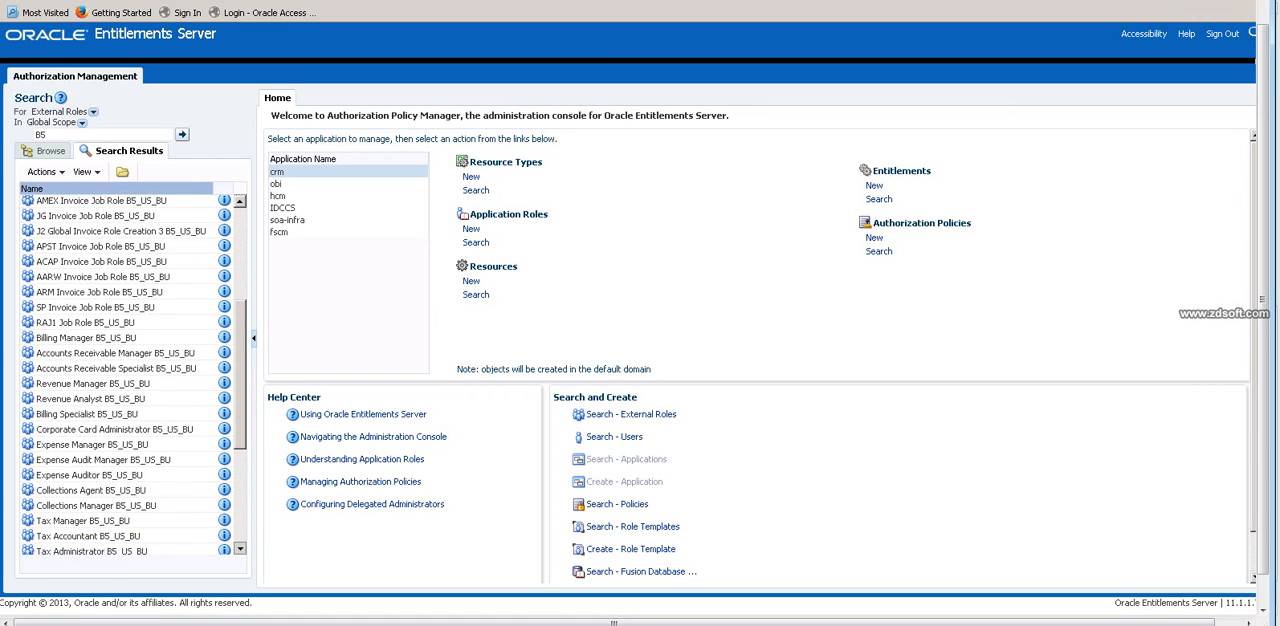
scroll(130, 375, "down", 1)
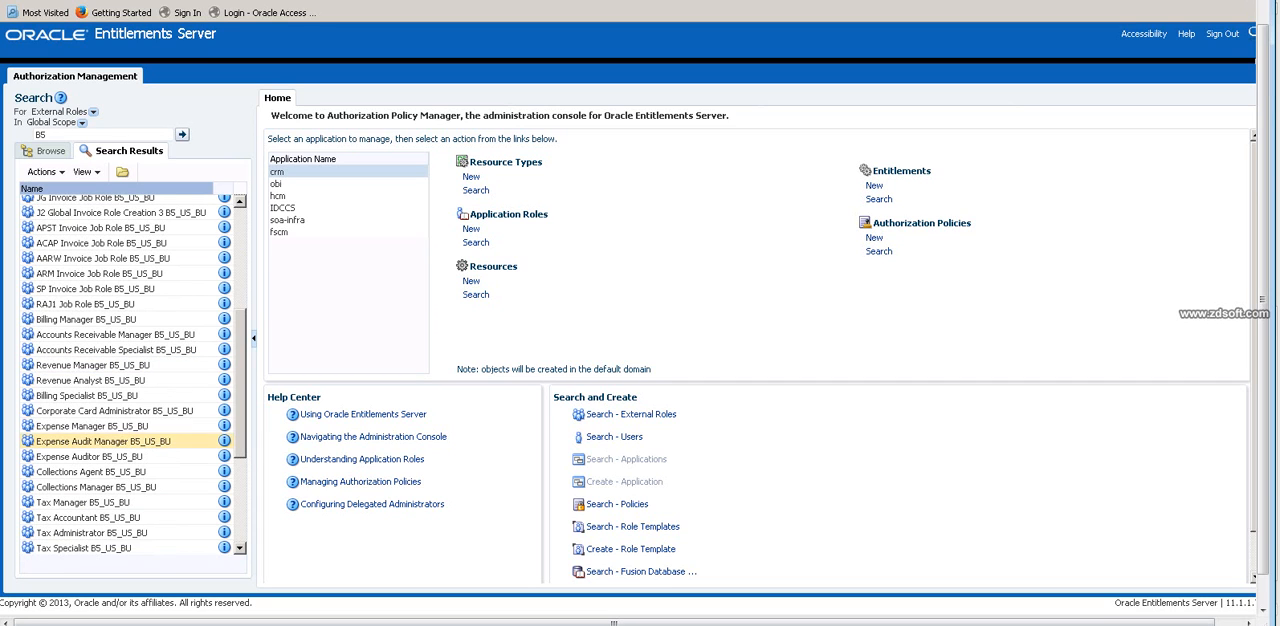
scroll(130, 375, "down", 7)
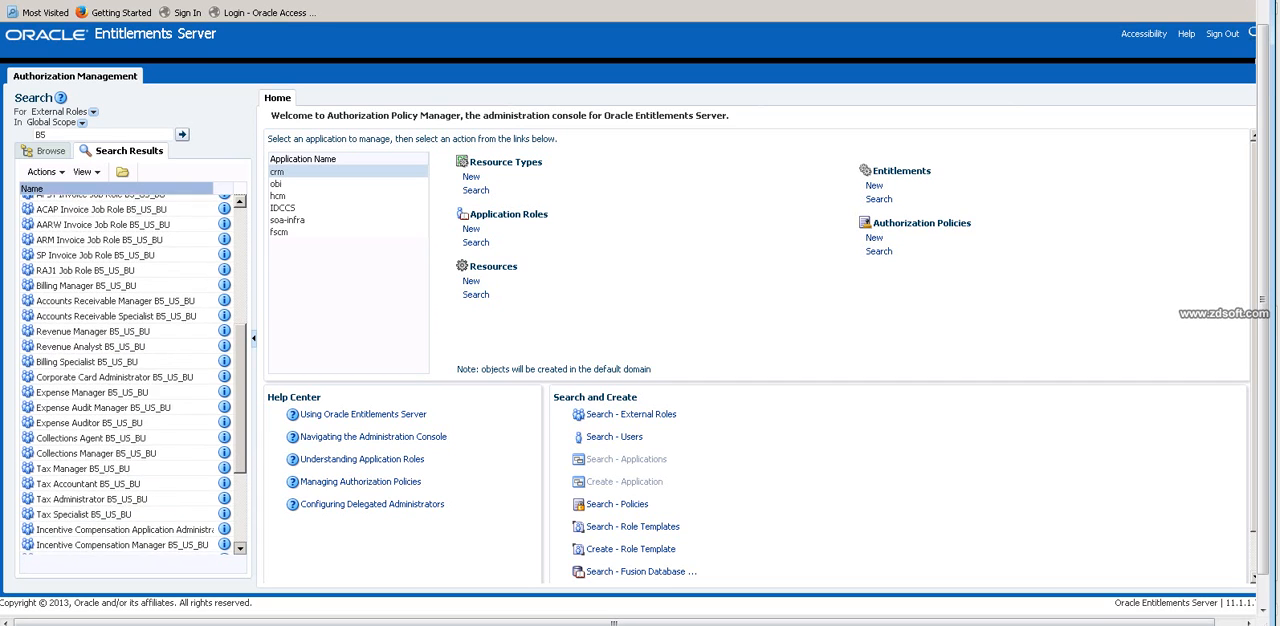
scroll(120, 467, "down", 3)
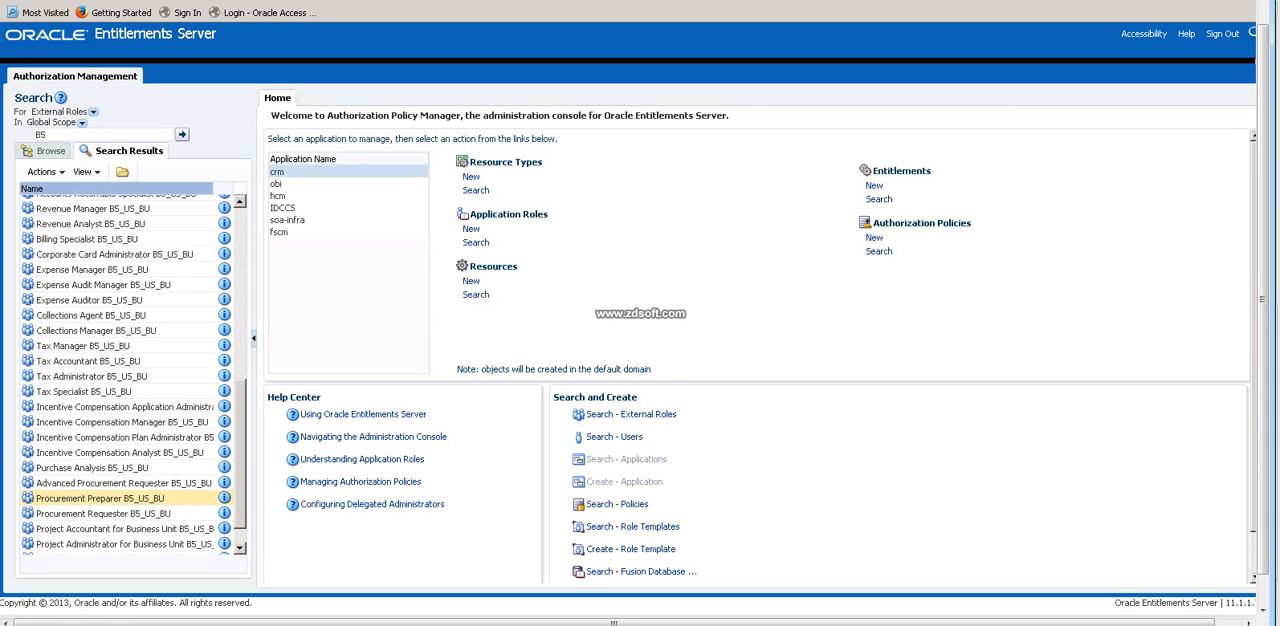
left_click(100, 498)
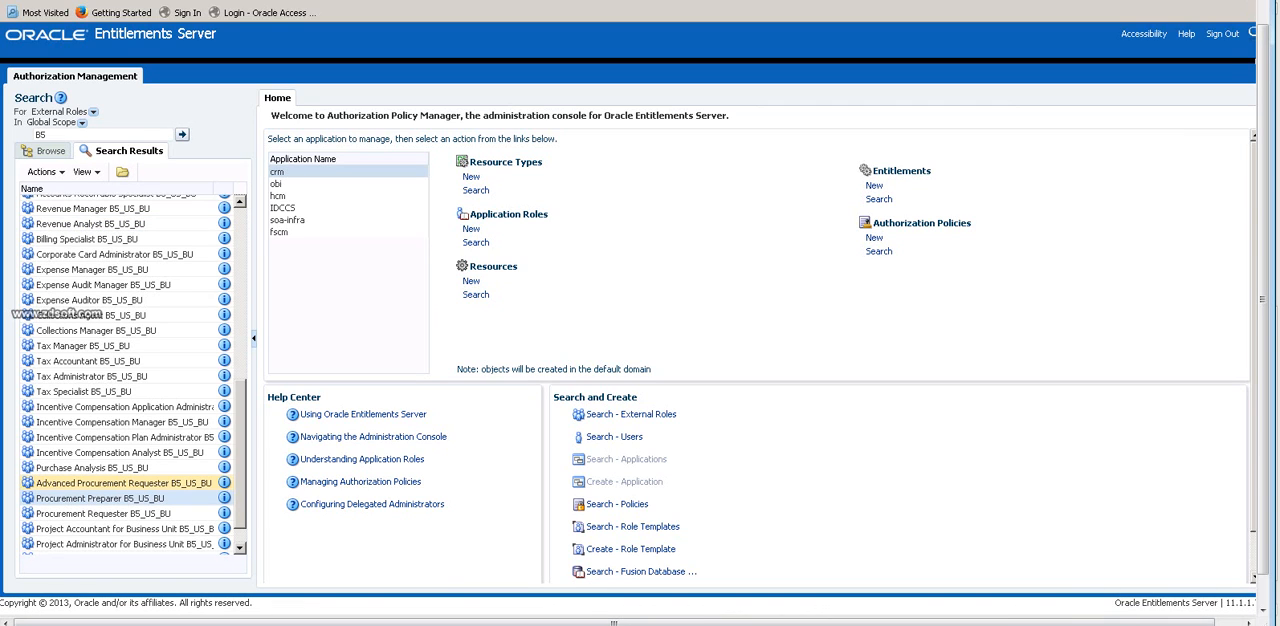
scroll(134, 375, "down", 1)
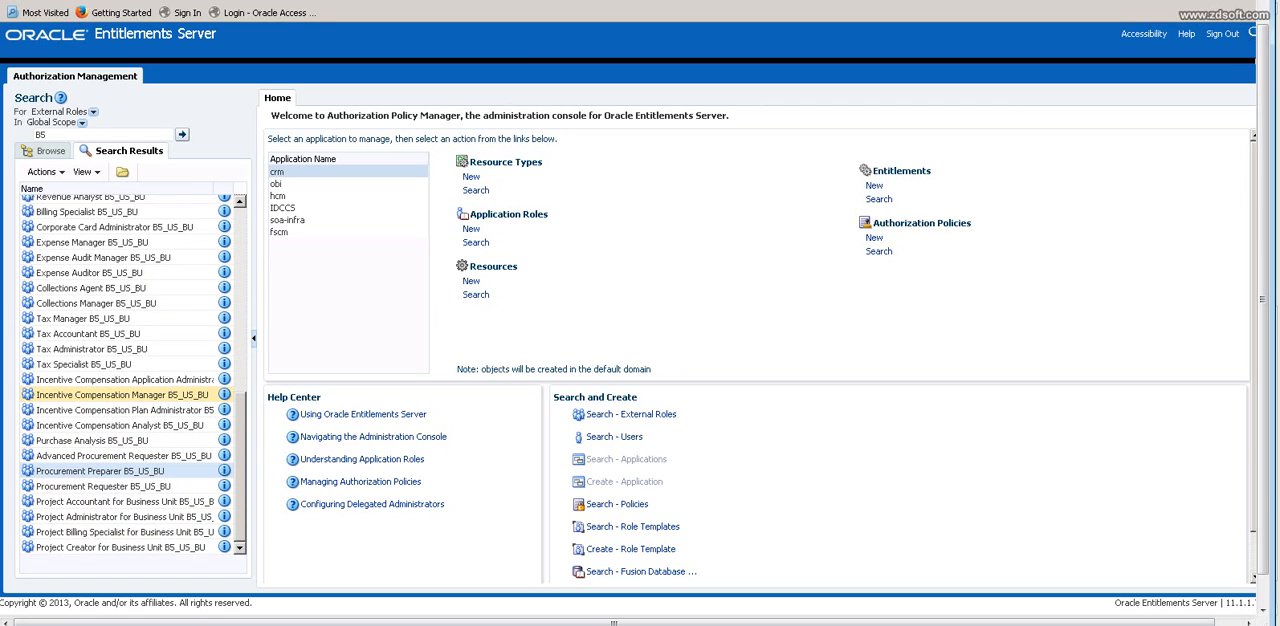
scroll(120, 394, "up", 5)
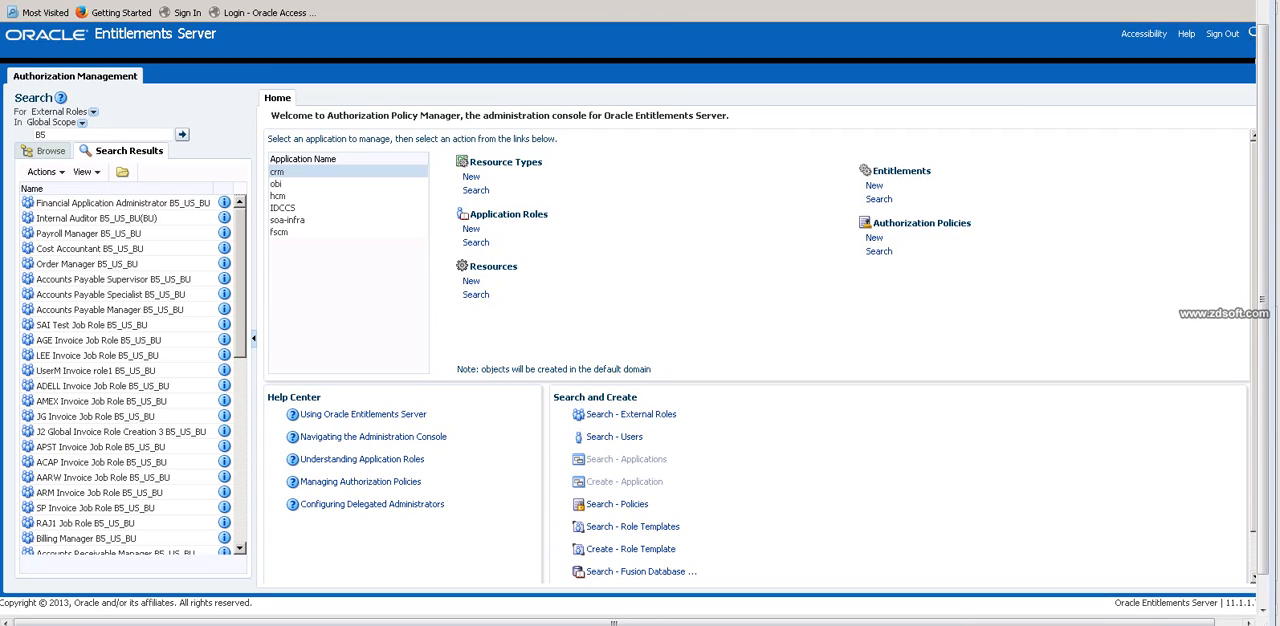
Search the External Roles in Global Scope for B4.
left_click(113, 279)
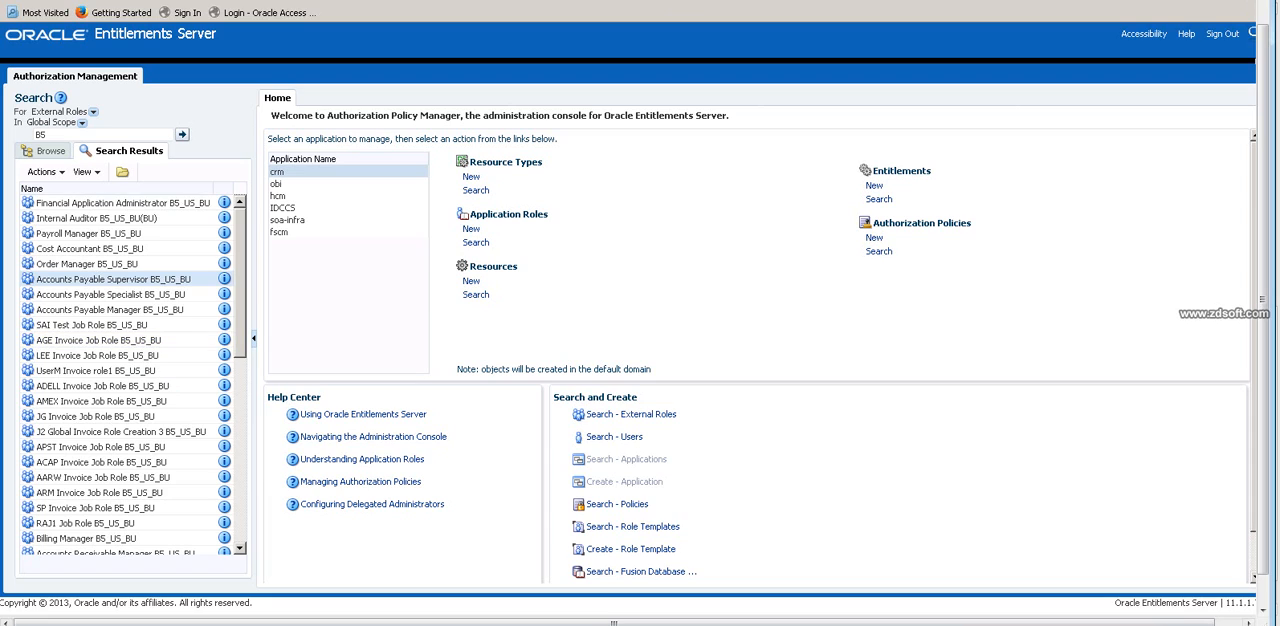
double_click(41, 134)
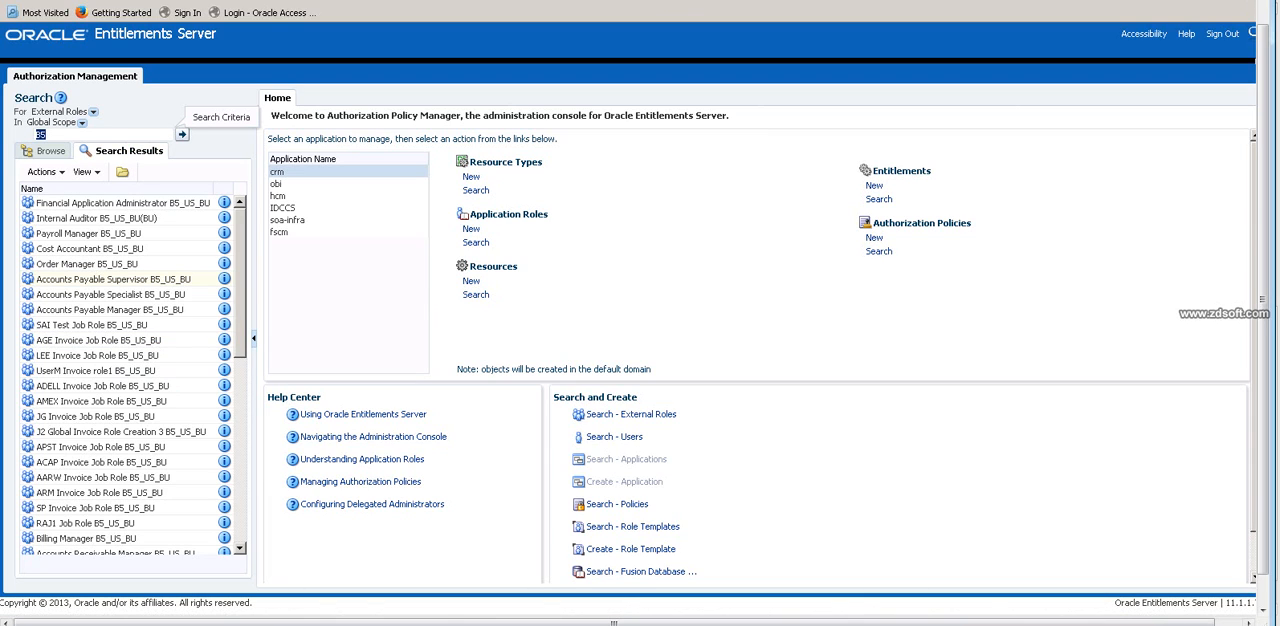
type("B")
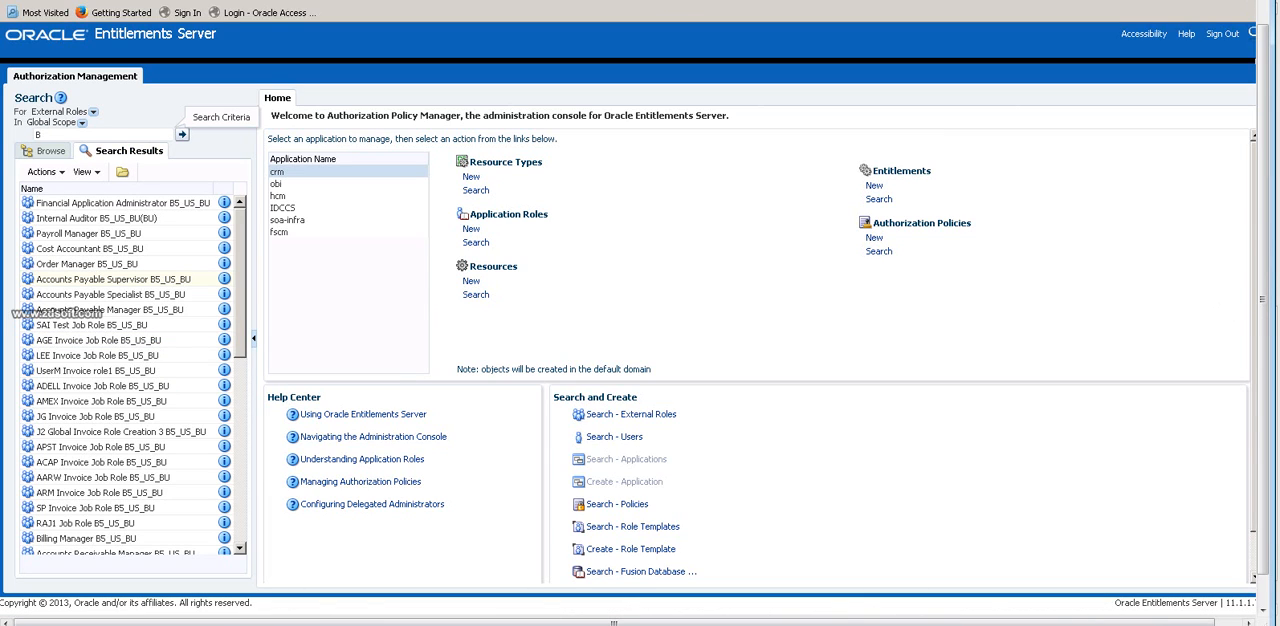
type("4")
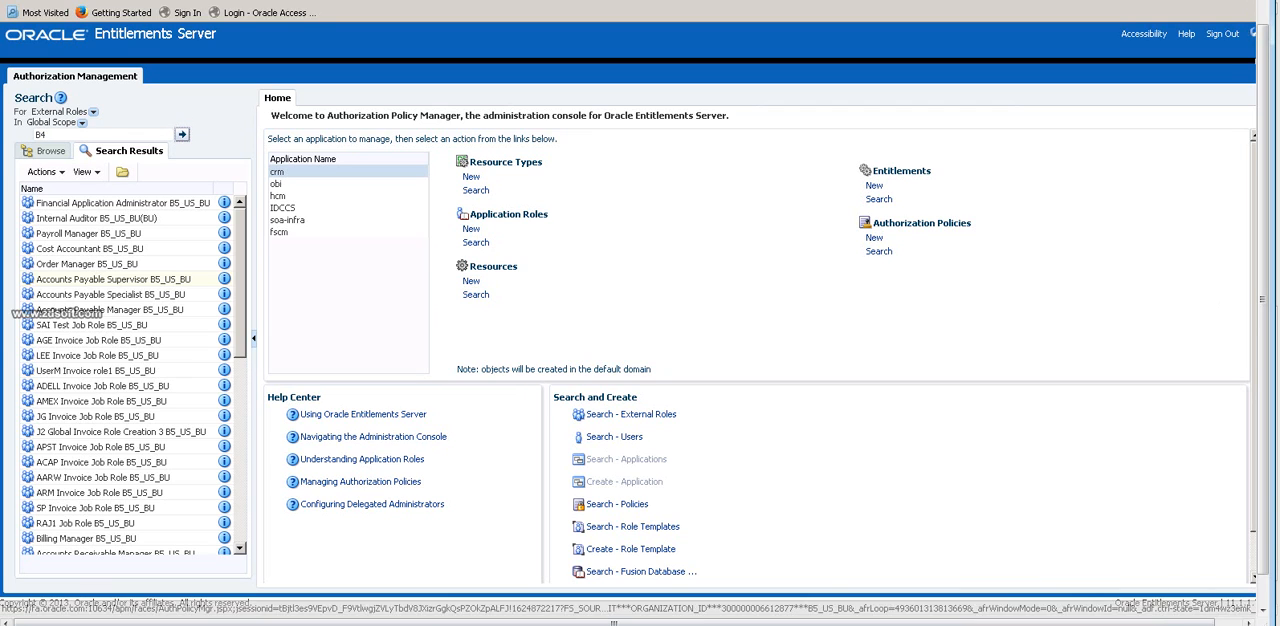
left_click(181, 134)
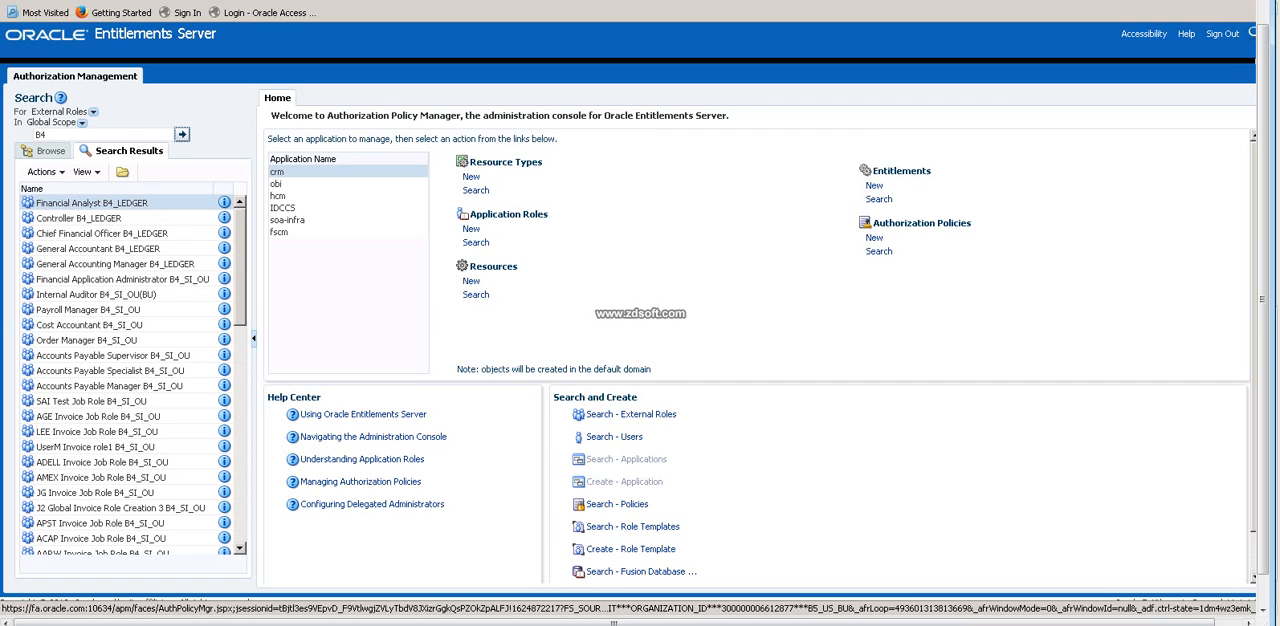
Examine the B4_LEDGER roles in the search results, from Controller to General Accounting Manager.
left_click(78, 218)
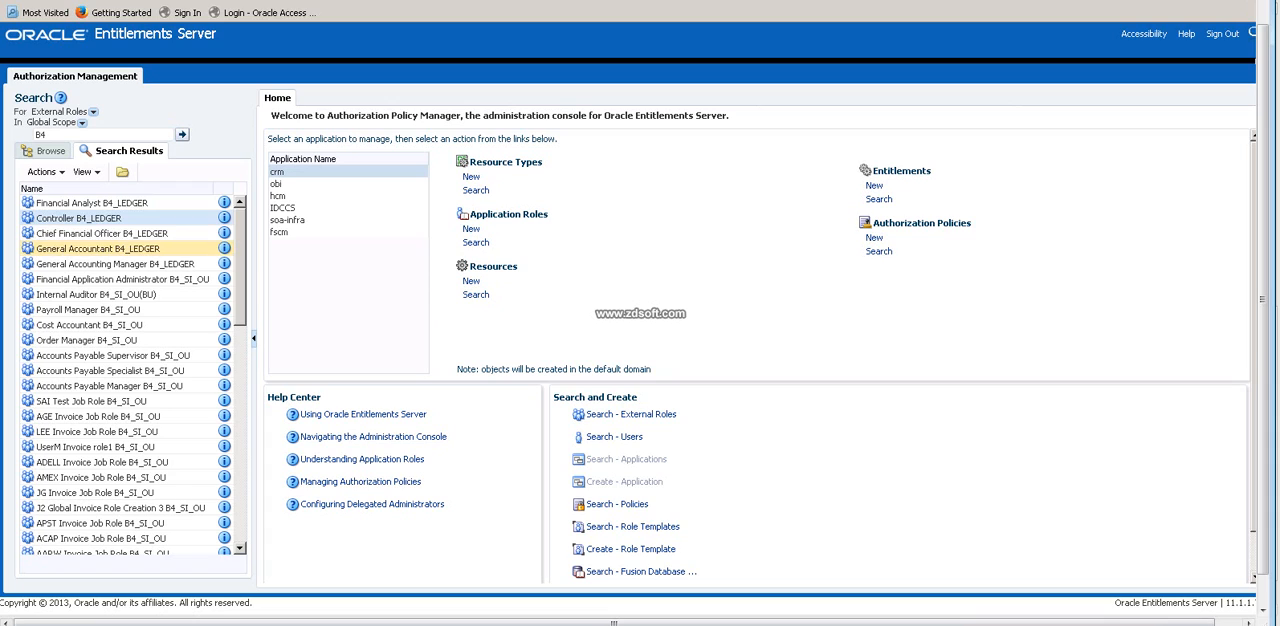
left_click(102, 233)
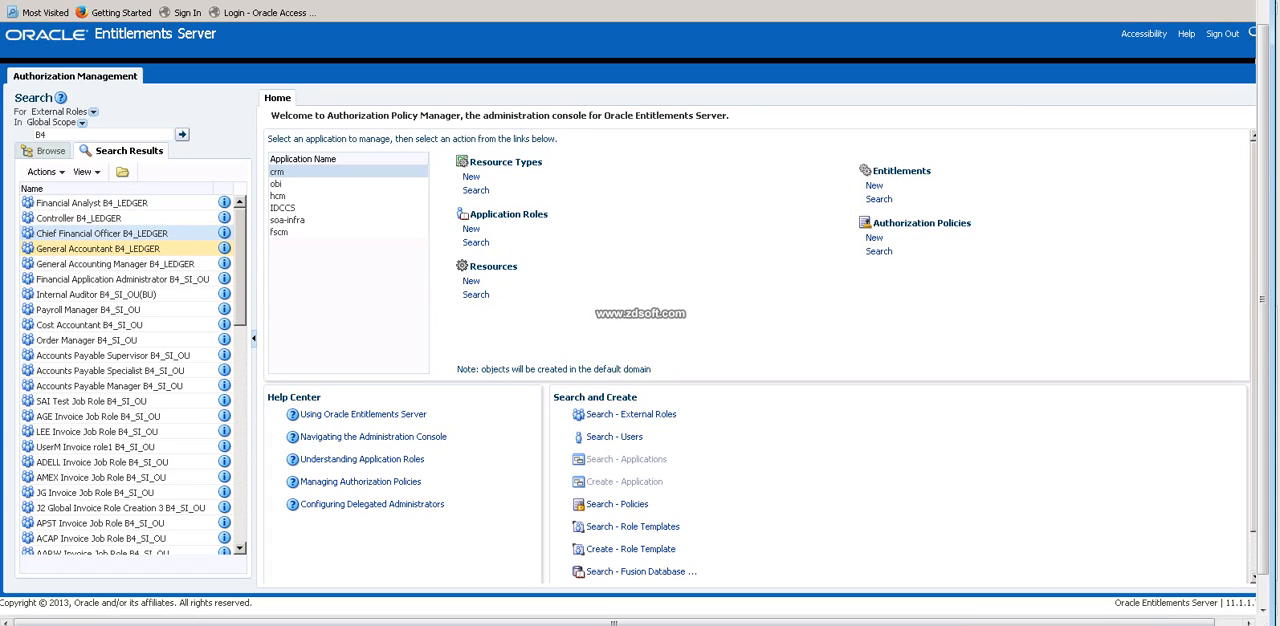
left_click(98, 248)
left_click(115, 264)
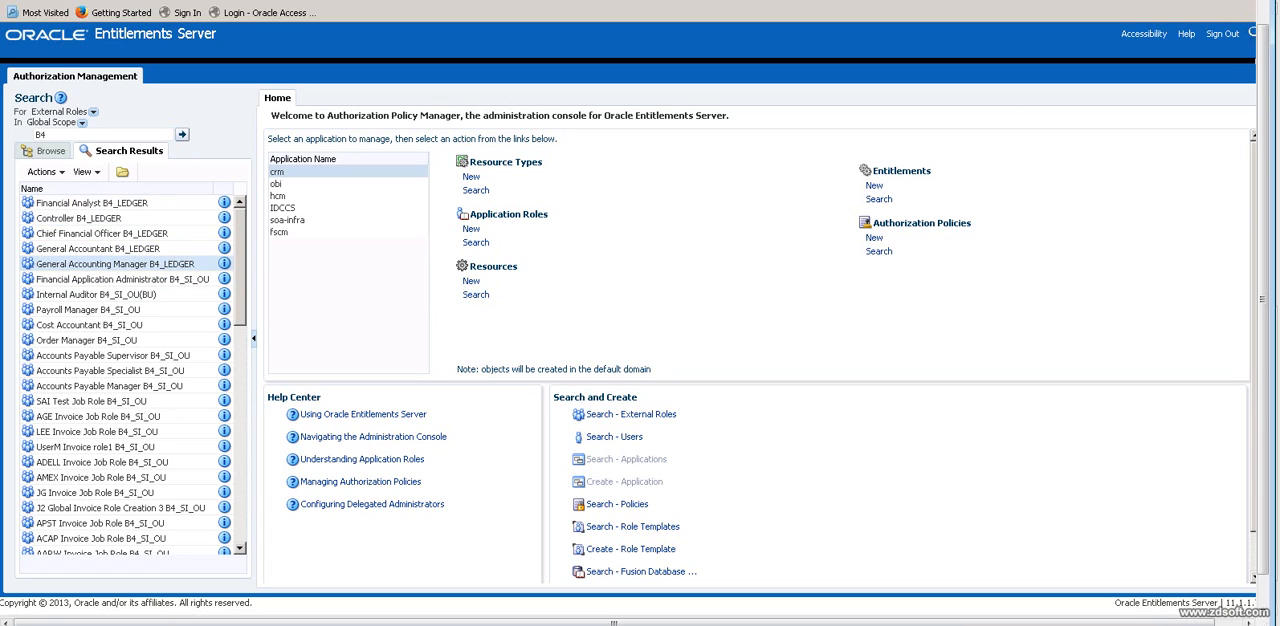
Search the External Roles for B5 again.
double_click(41, 134)
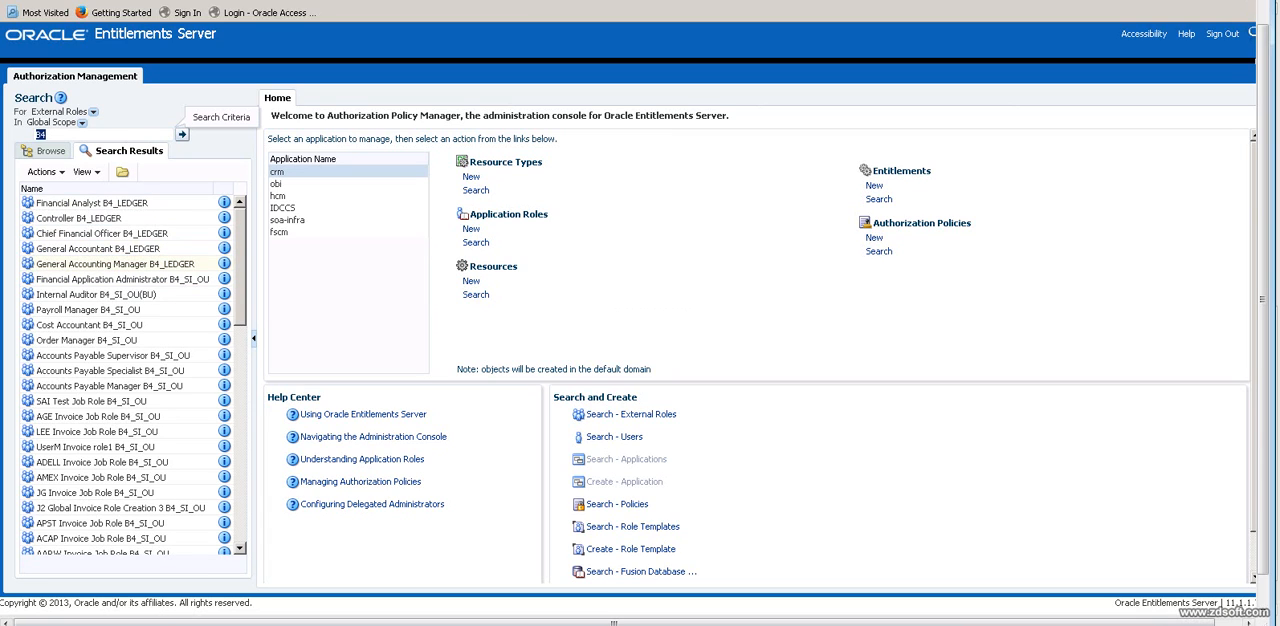
type("B5")
key("Return")
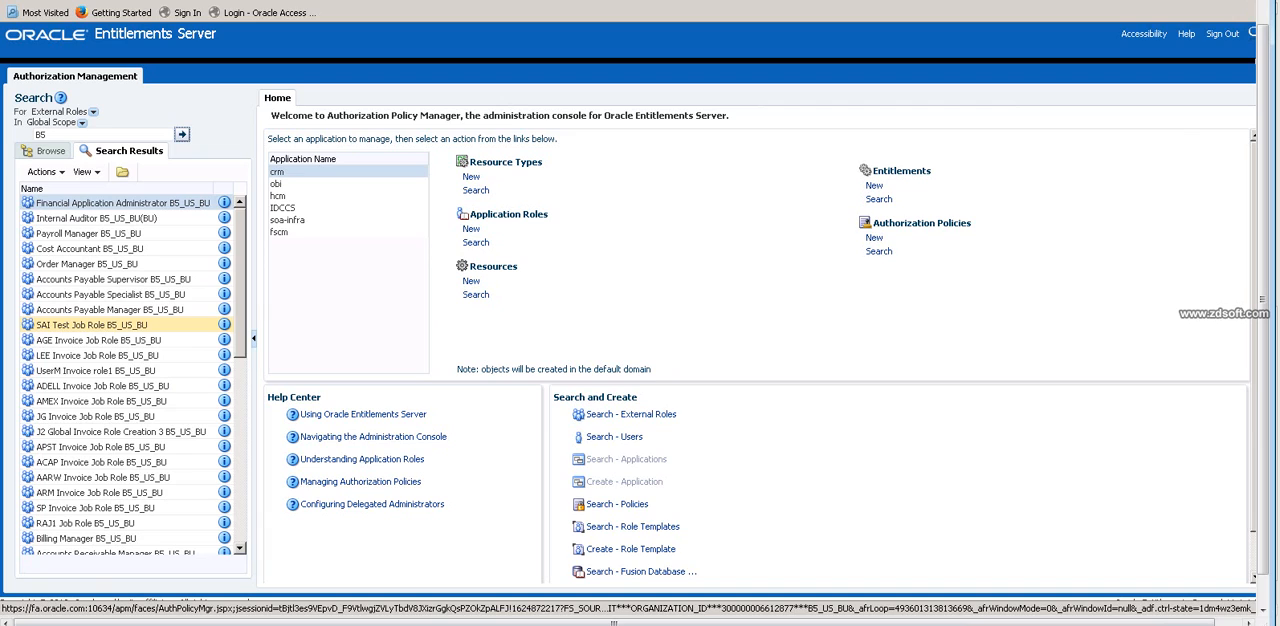
Switch to the Excel workbook and enter the heading "Resp" in D48 of the 10-MAY-2017 sheet.
key("alt+Tab")
scroll(640, 310, "down", 3)
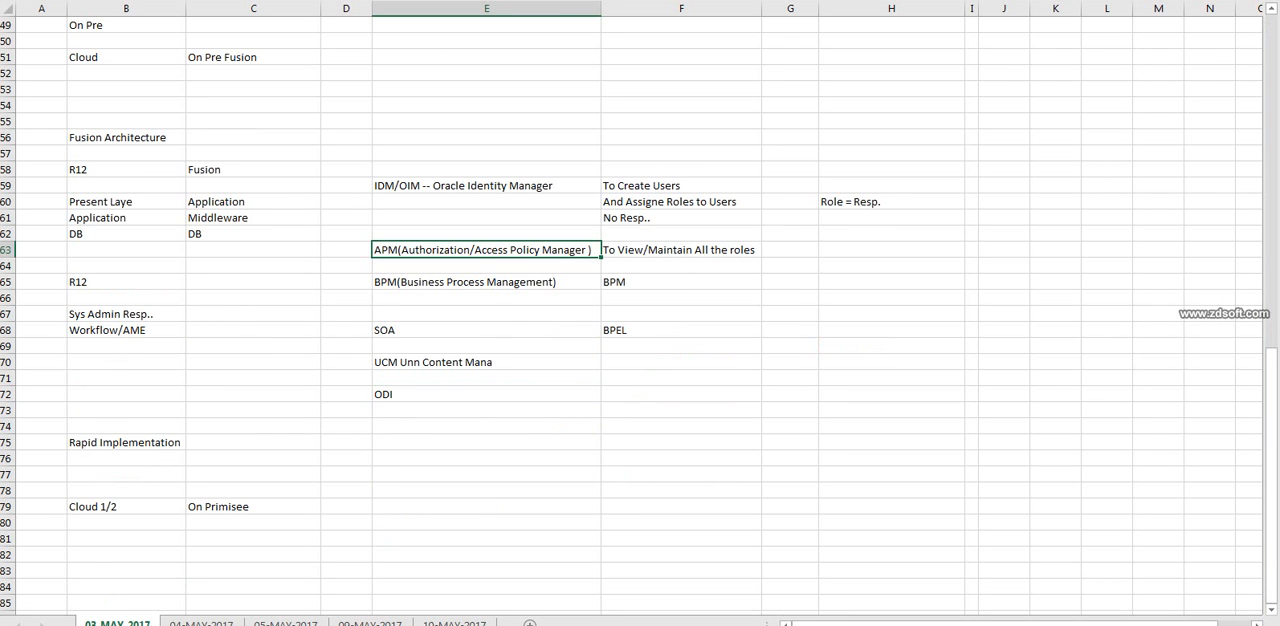
left_click(454, 623)
scroll(640, 310, "down", 4)
left_click(214, 394)
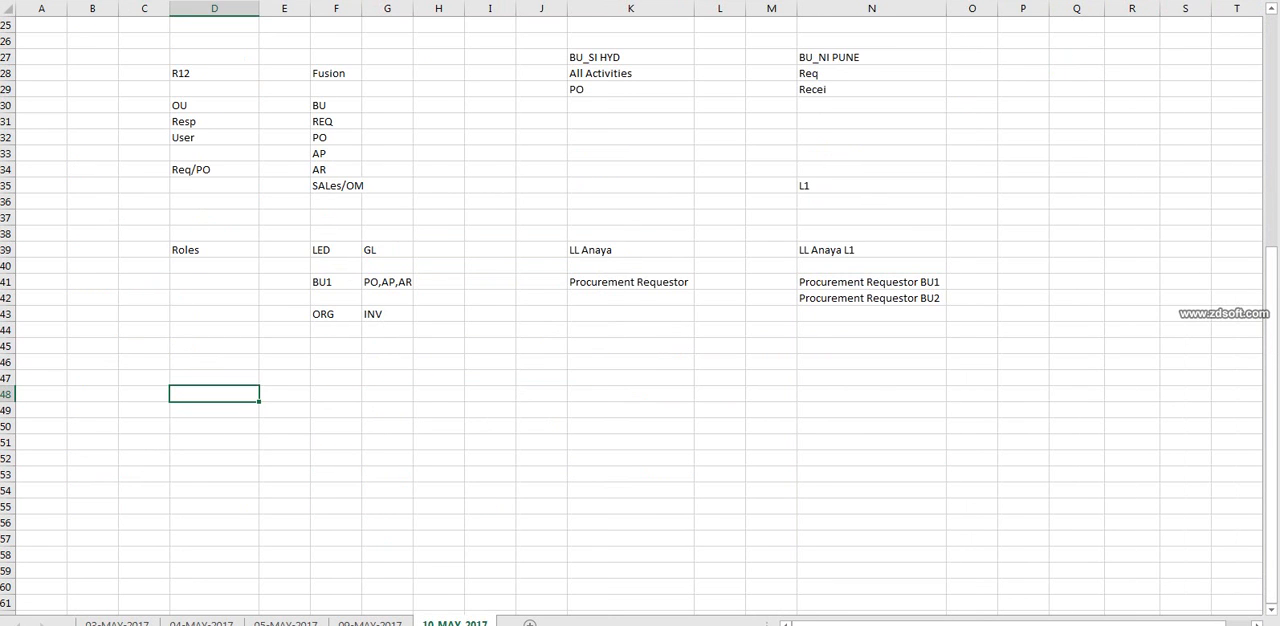
type("Resp")
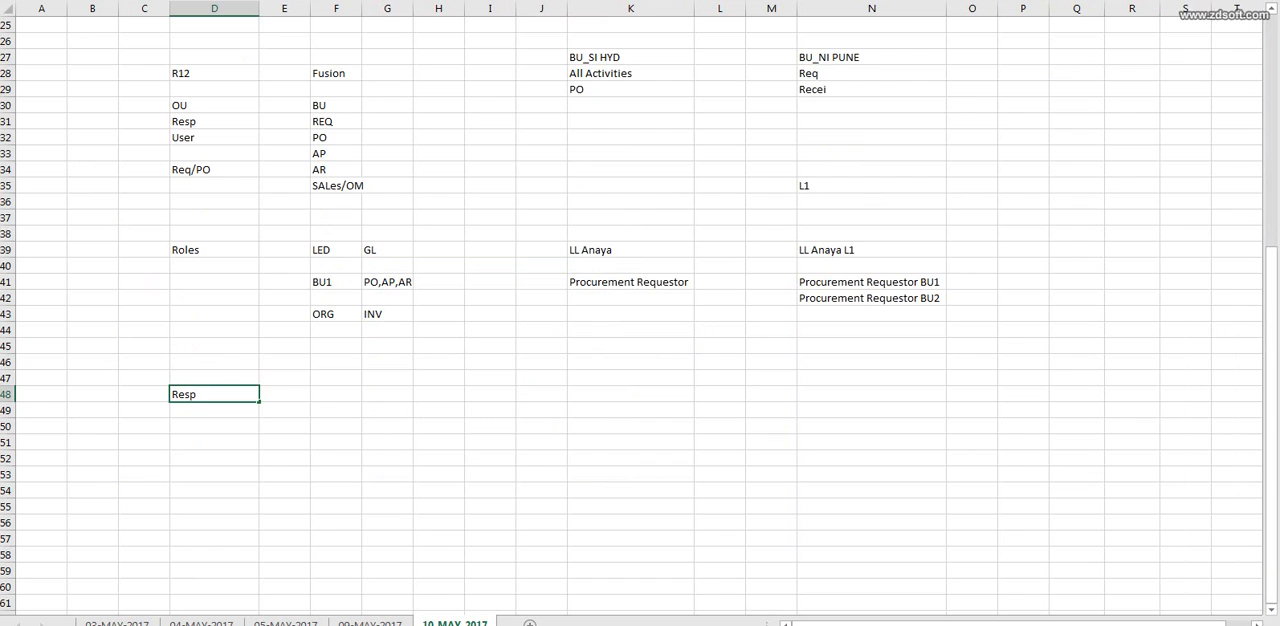
key("Return")
key("Return")
Enter "Assig OU o Resp" in D50 and "Assign to User" in D51 below the Resp heading.
type("Ass")
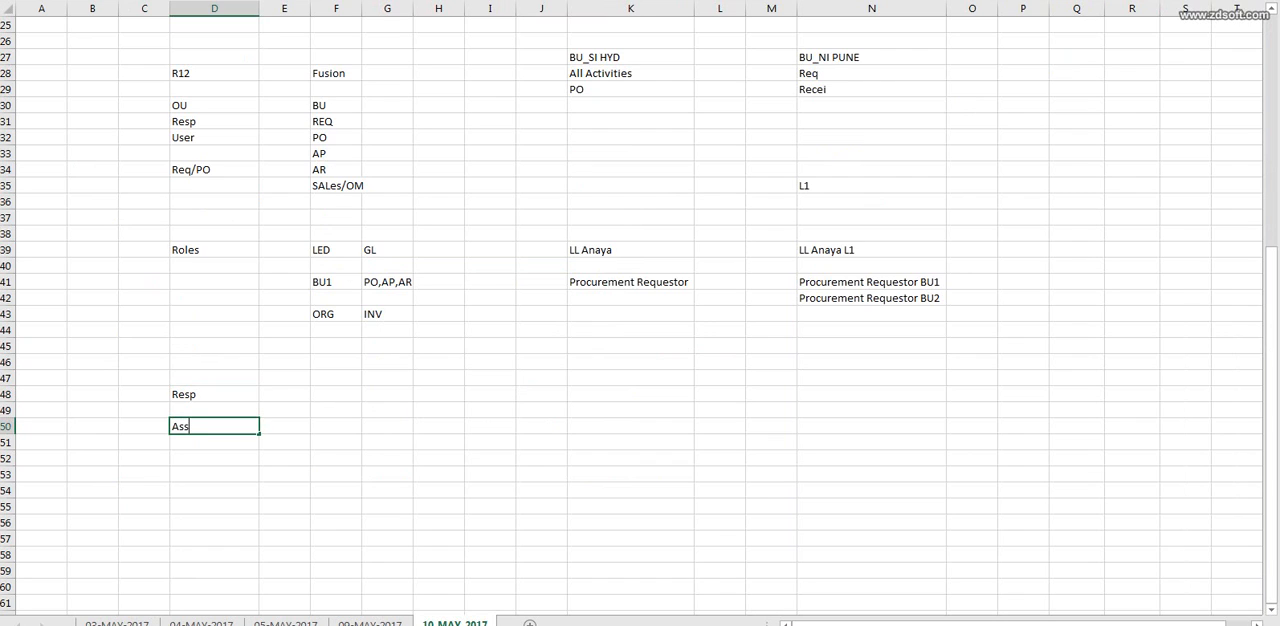
type("ig R")
key("BackSpace")
type("OU o Resp")
key("Return")
type("Asi")
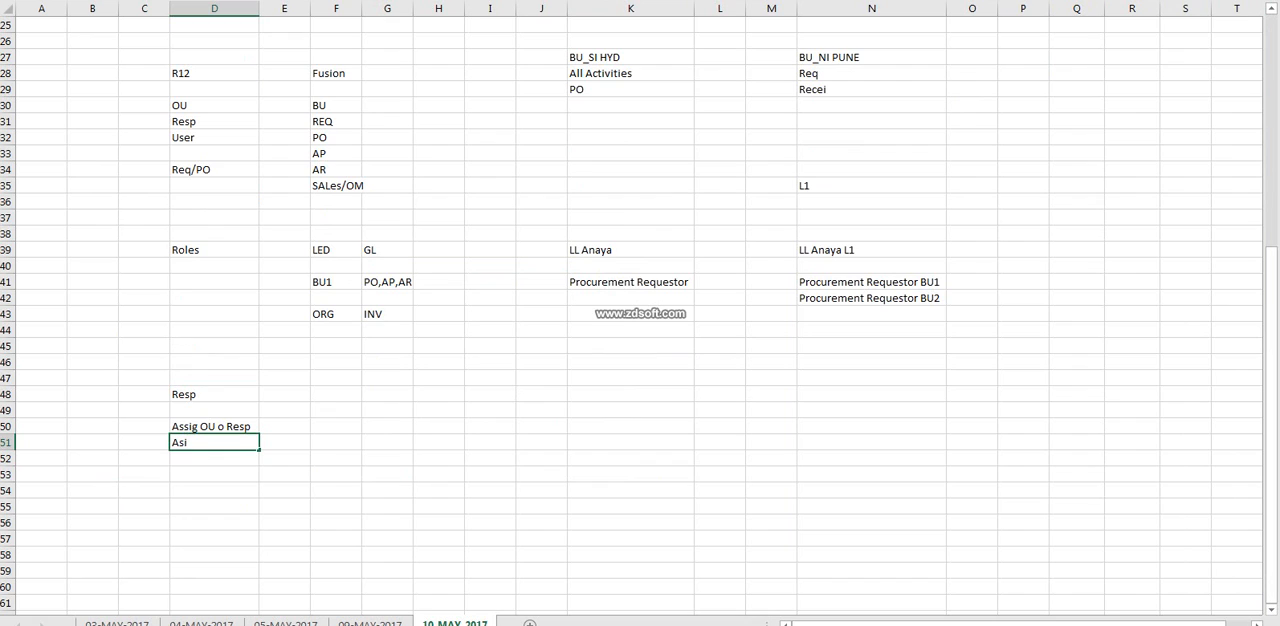
key("BackSpace")
type("sign to User")
left_click(214, 394)
Add the heading "Role" in I48 and the label "BU" in G50.
left_click(490, 394)
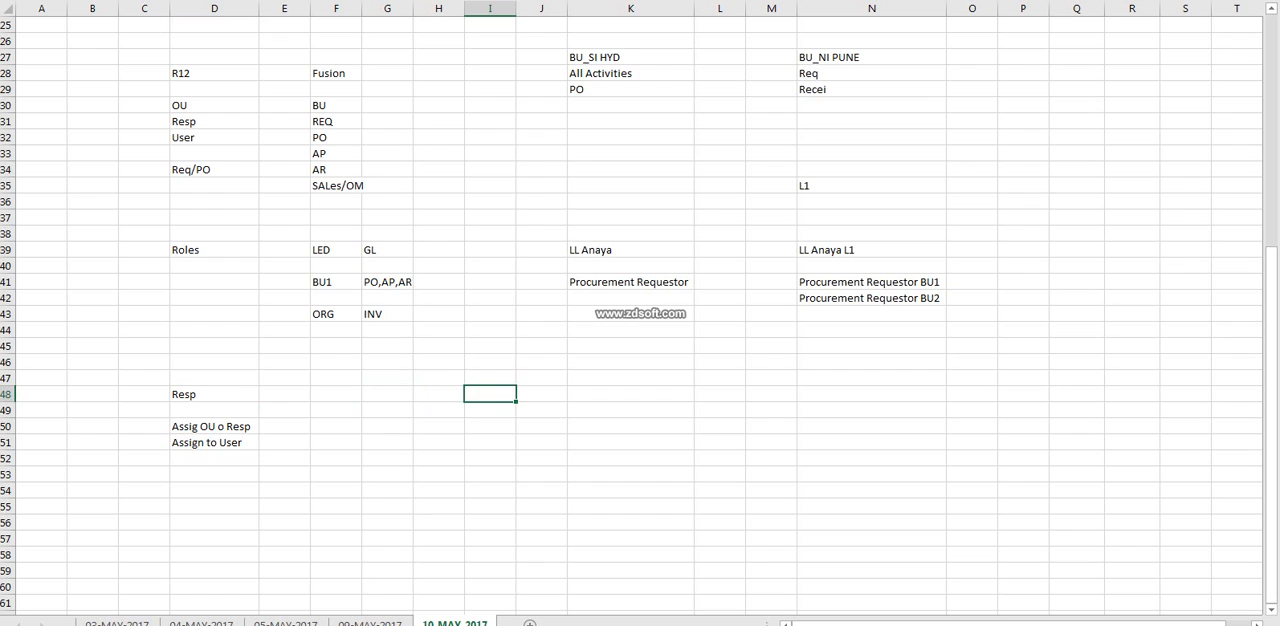
type("Role")
left_click(490, 426)
left_click(387, 426)
type("B")
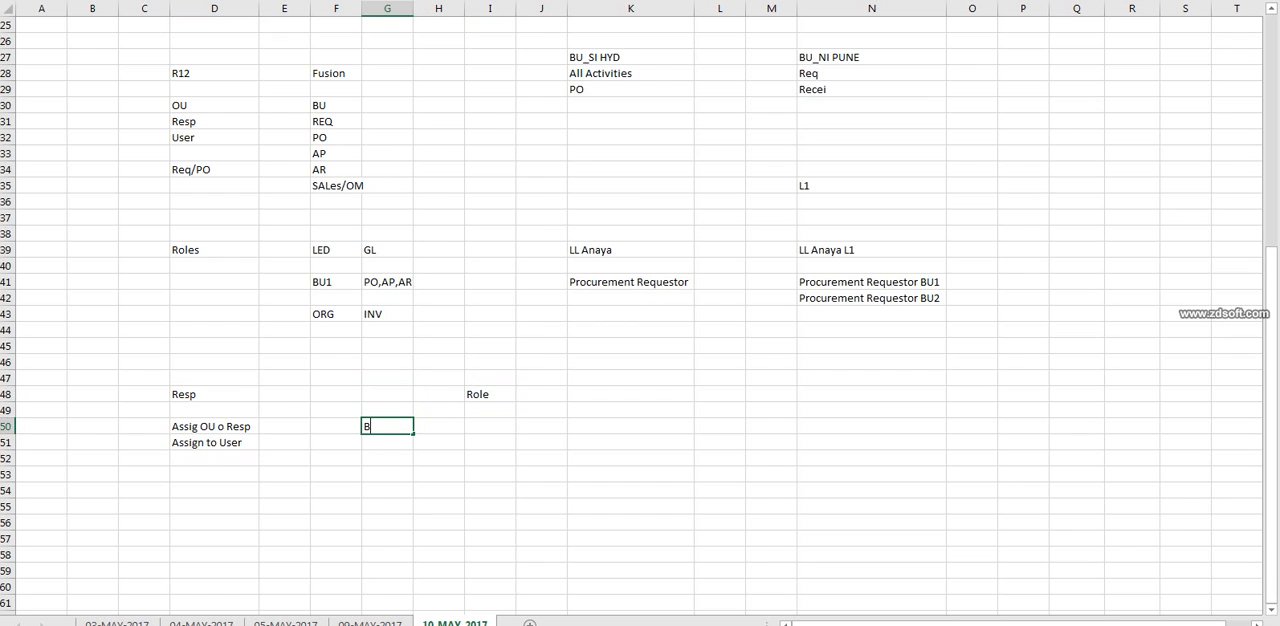
type("U")
left_click(490, 426)
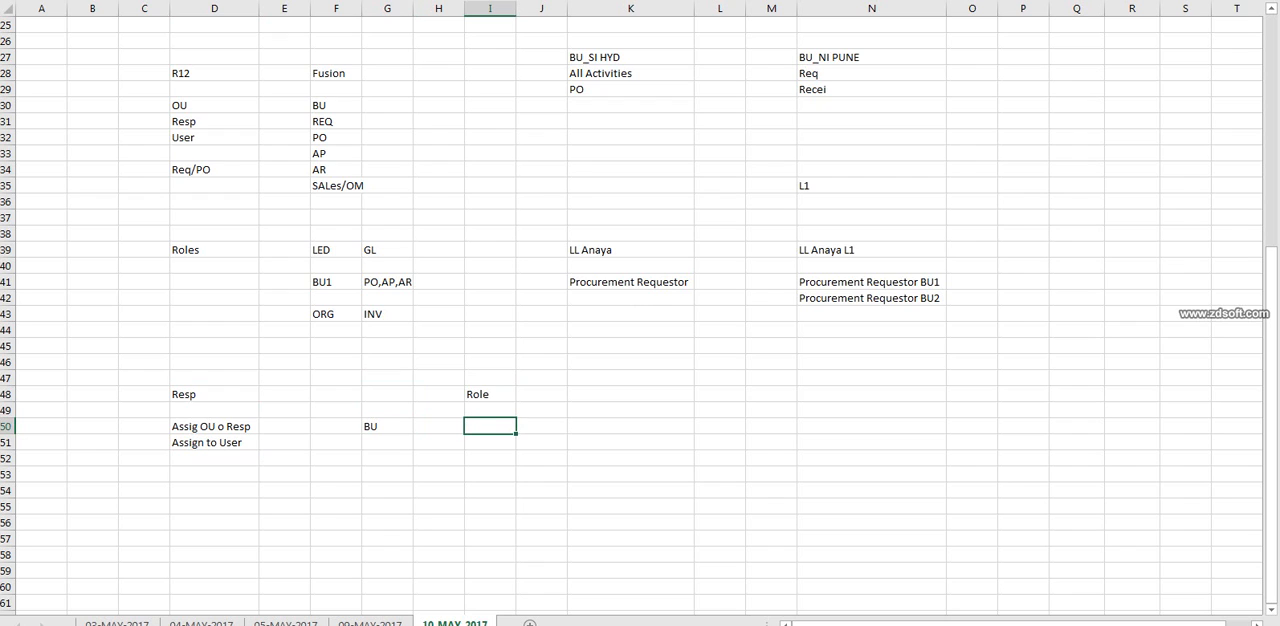
Copy the Role heading from I48 to I50 and extend the copy to "Role + BU".
left_click(490, 394)
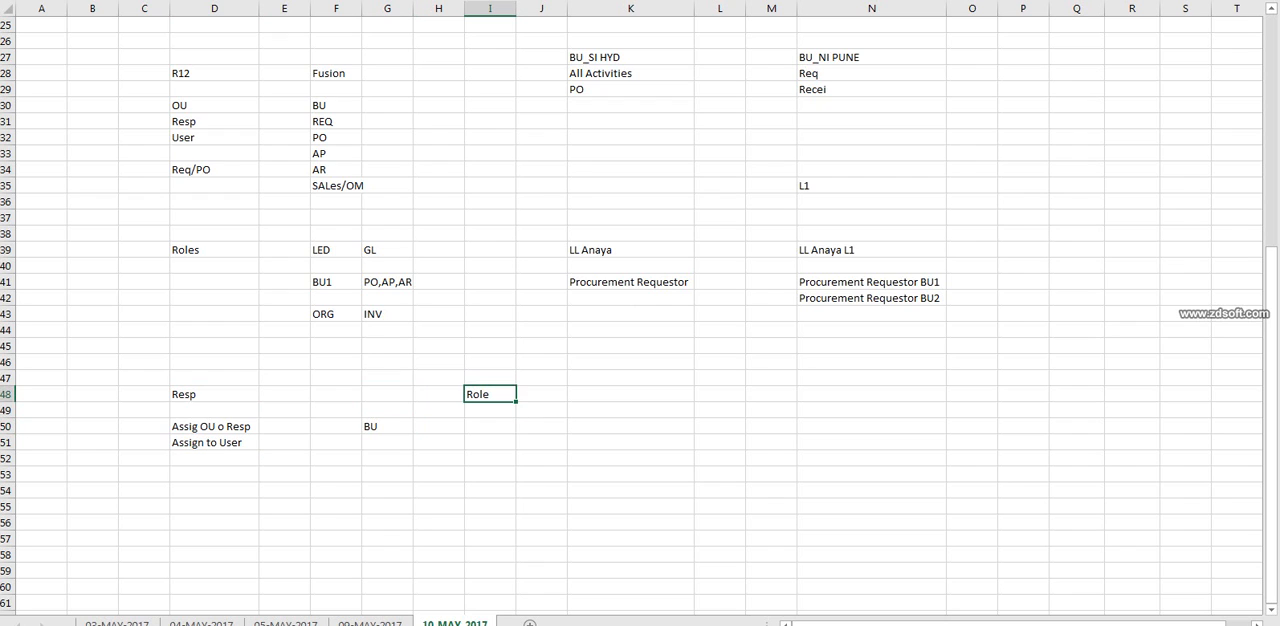
key("ctrl+c")
left_click(490, 426)
key("ctrl+v")
key("F2")
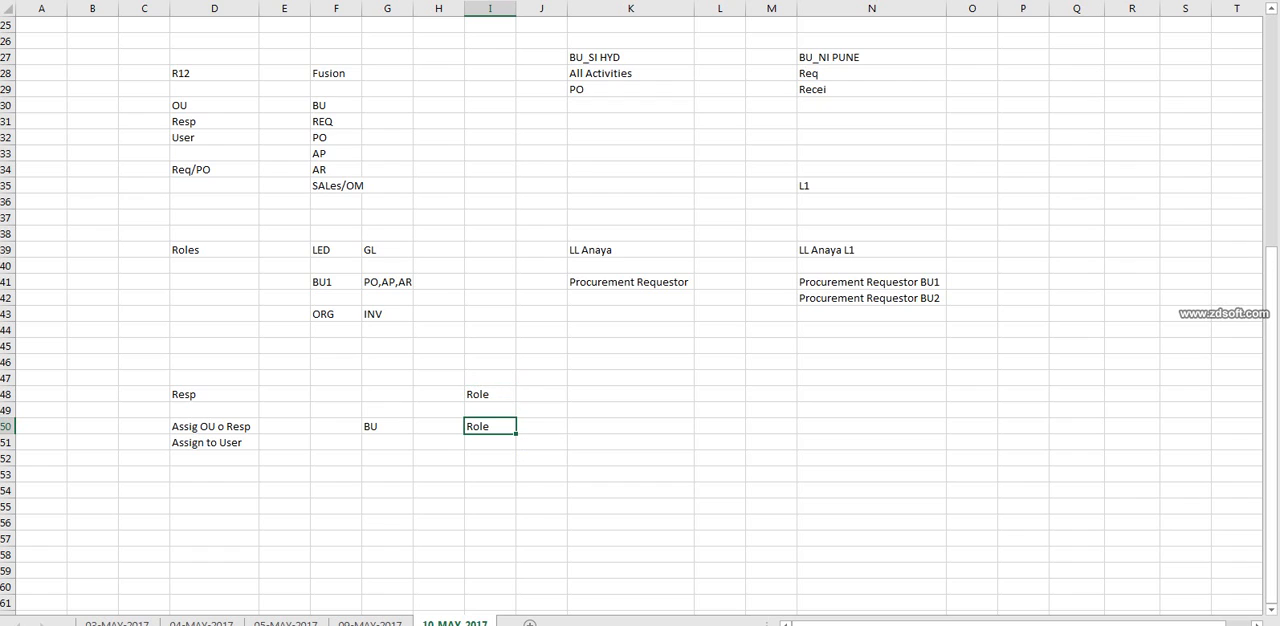
type("_")
key("BackSpace")
type("+ BU")
Change the entry in I50 to "Role + BU1" and enter "User" in I51.
left_click(631, 426)
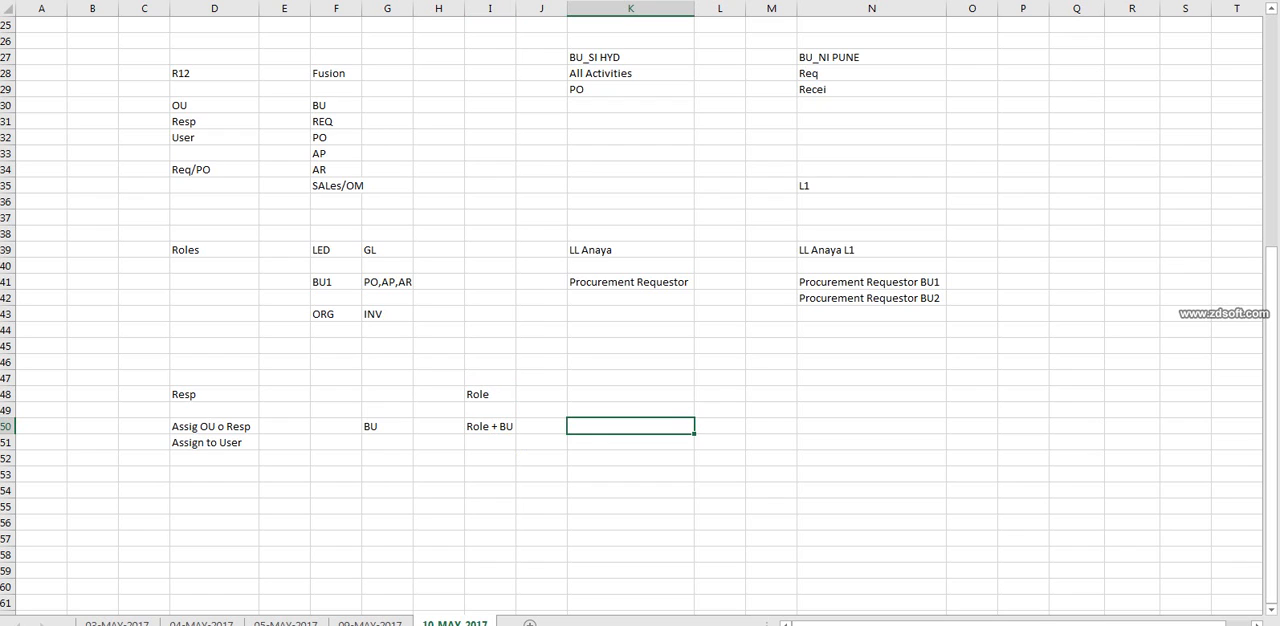
left_click(490, 426)
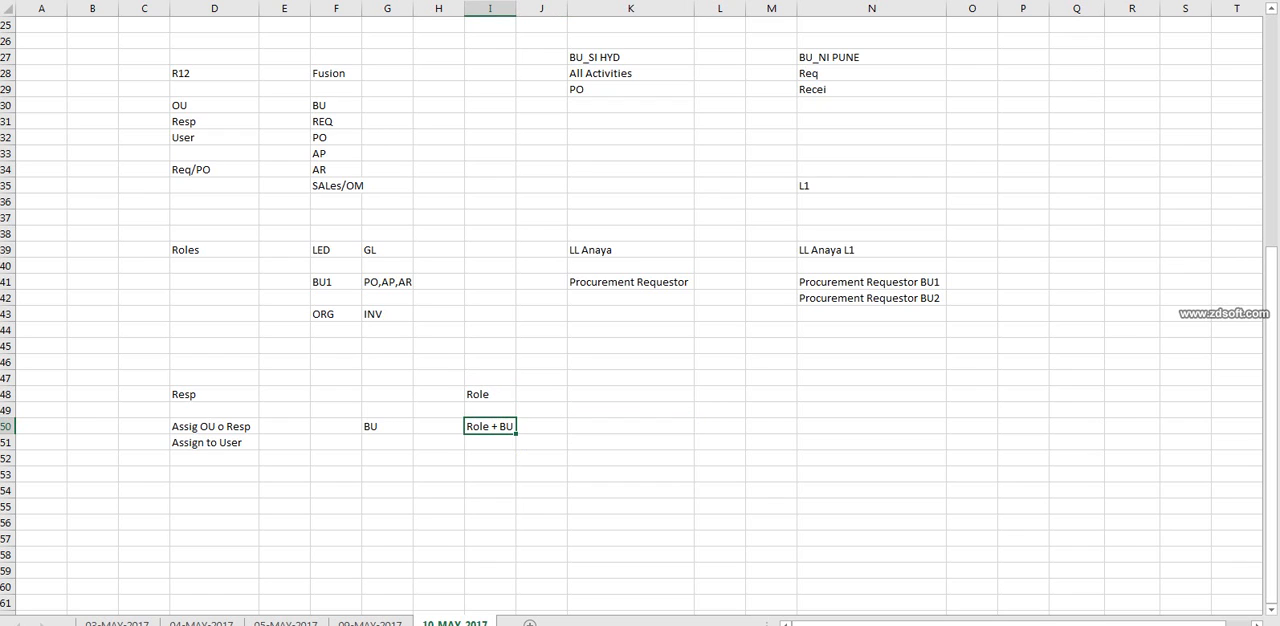
left_click(490, 394)
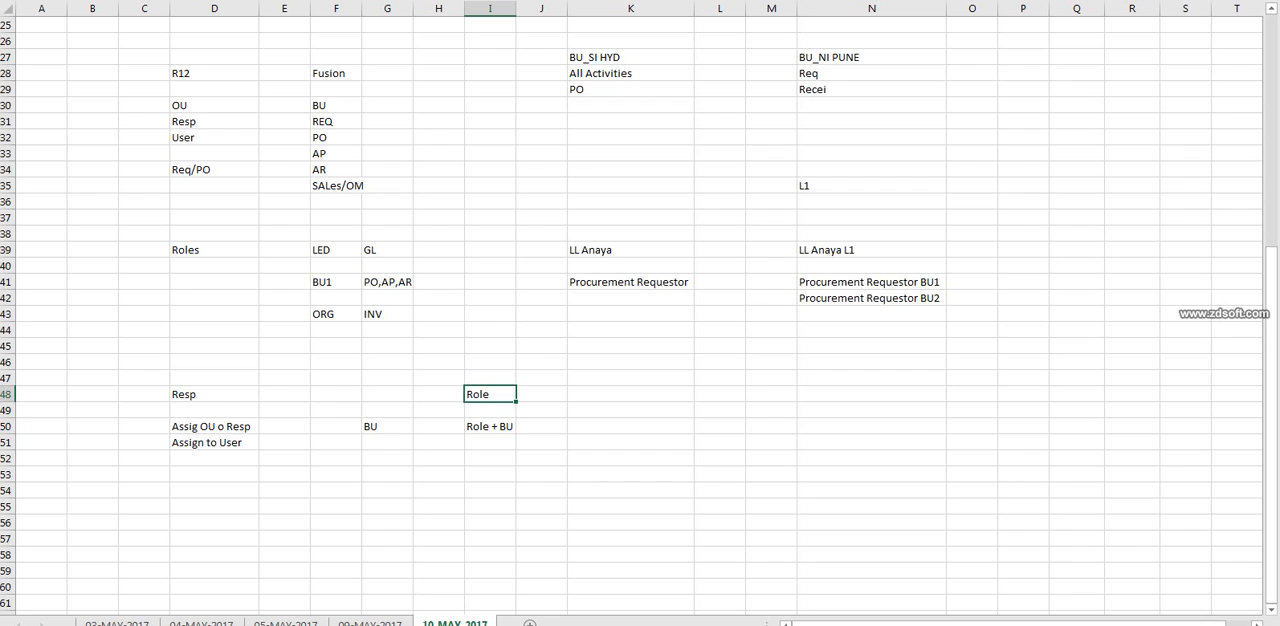
left_click(490, 426)
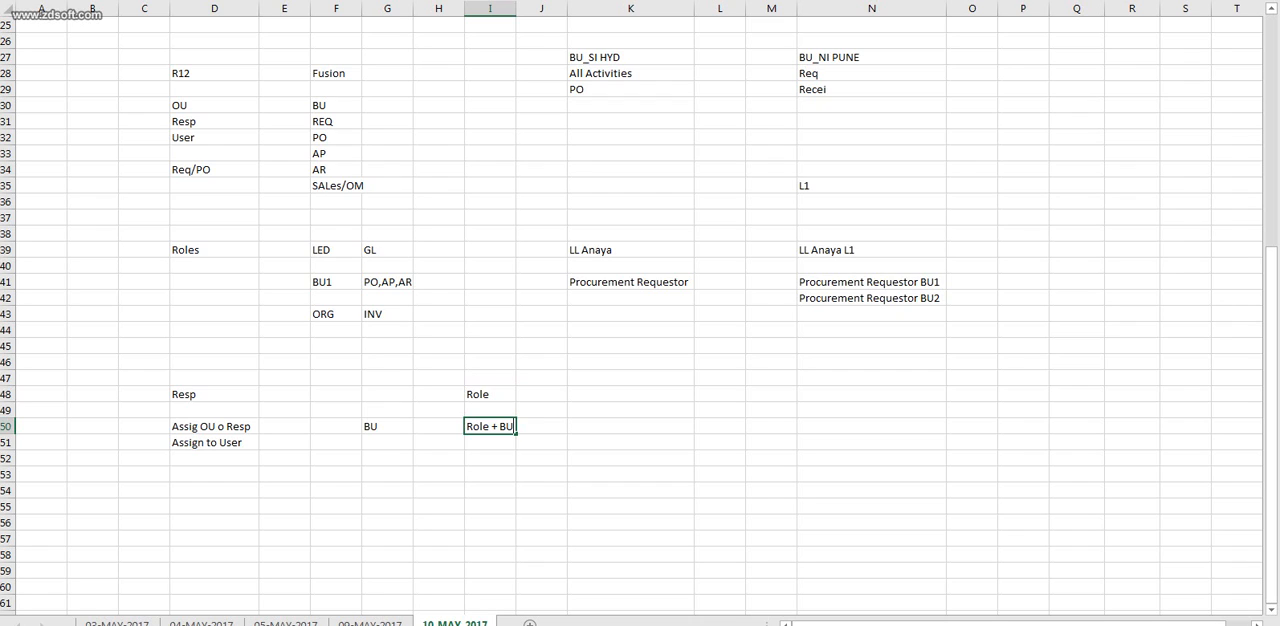
type("1")
key("Return")
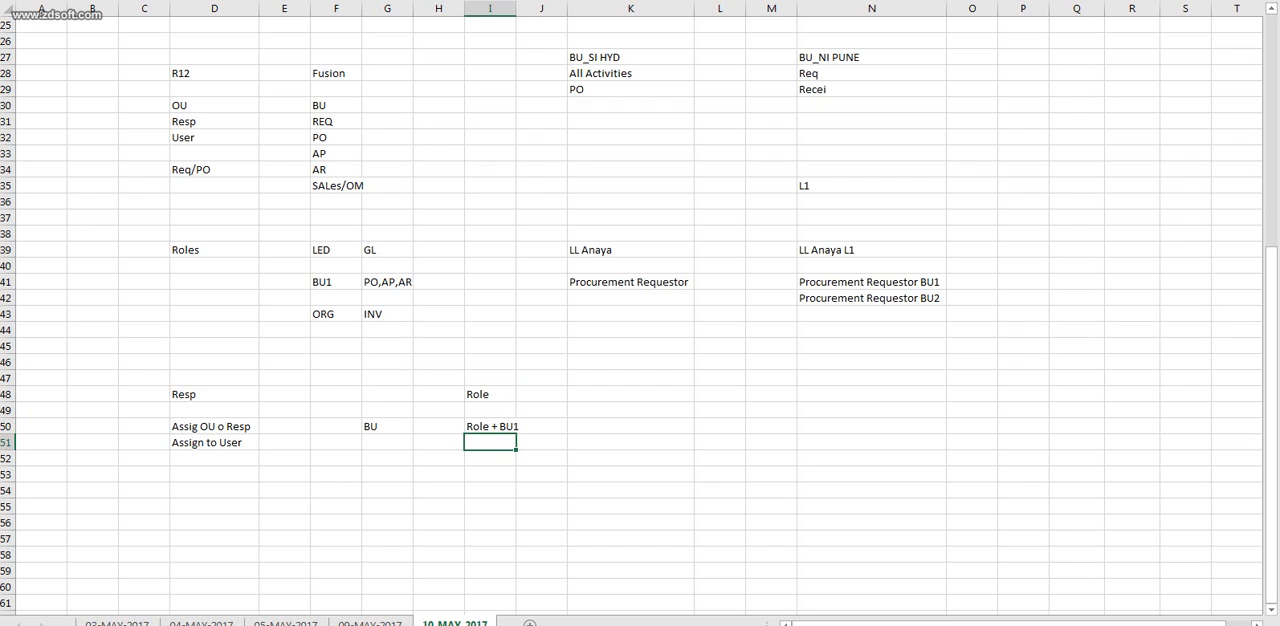
type("User")
left_click(541, 442)
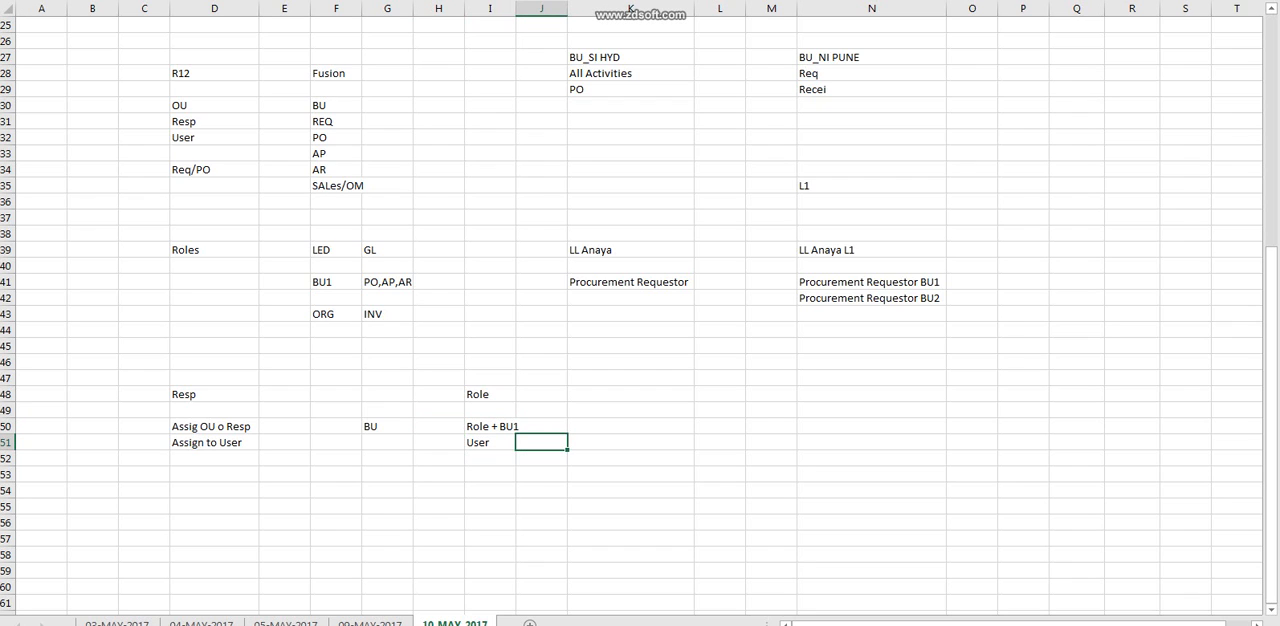
Copy the I50 entry to K50 and change the copy to "Role + BU2".
left_click(490, 426)
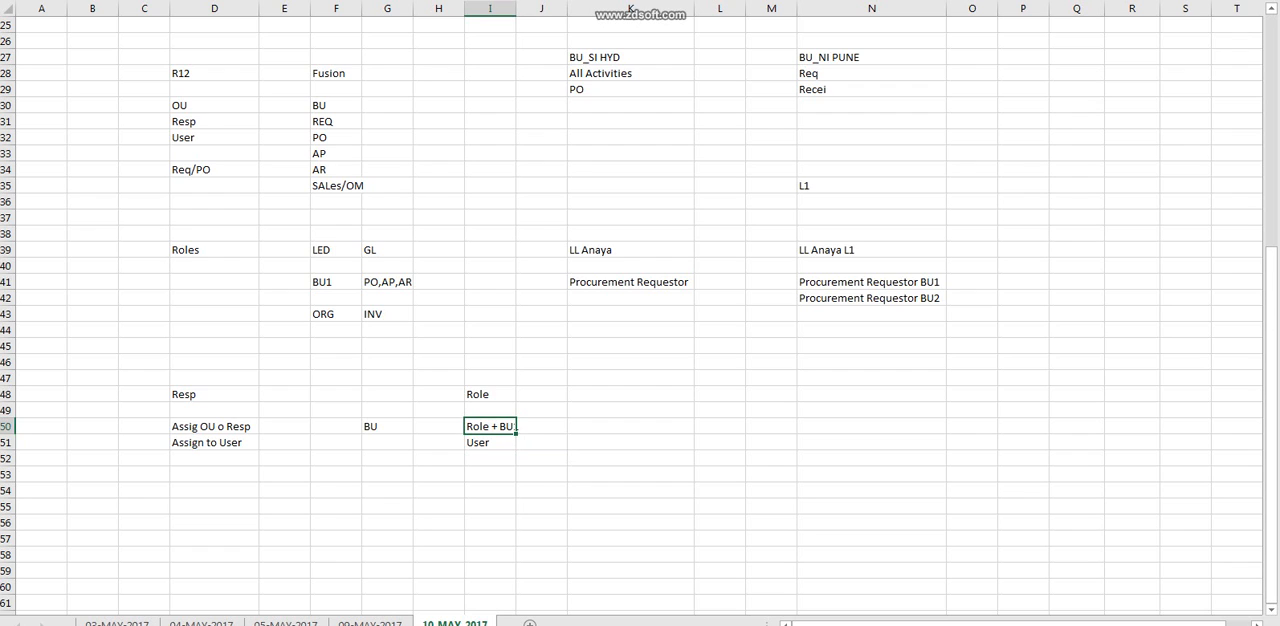
key("ctrl+c")
left_click(630, 426)
key("ctrl+v")
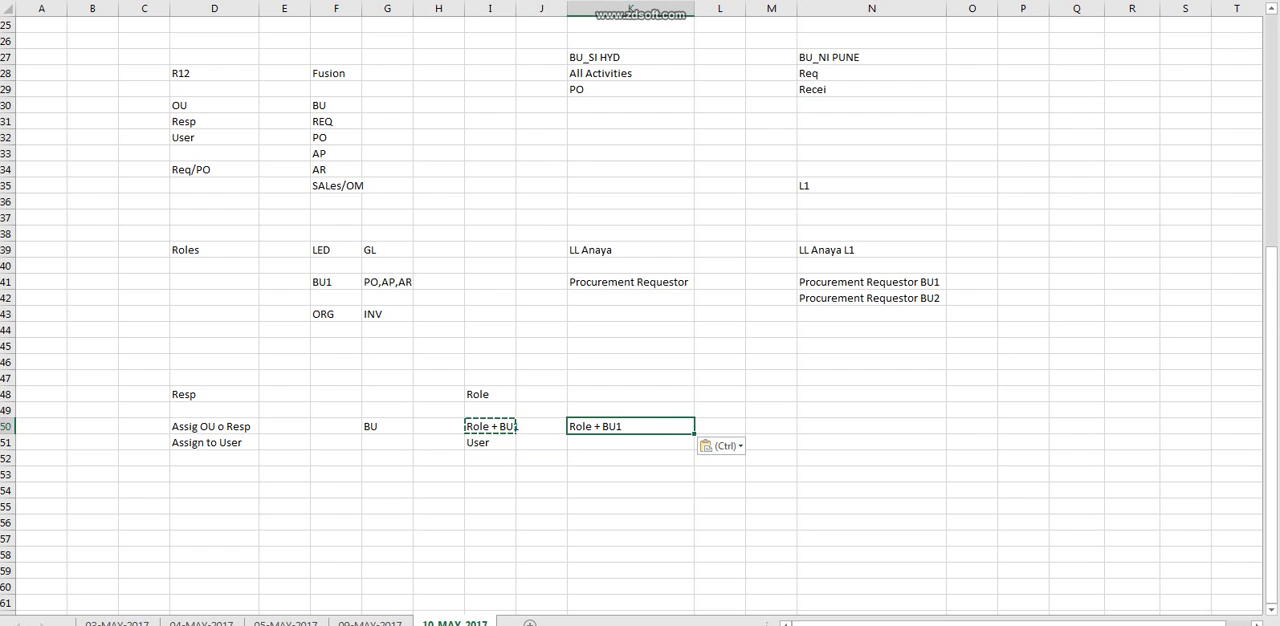
key("F2")
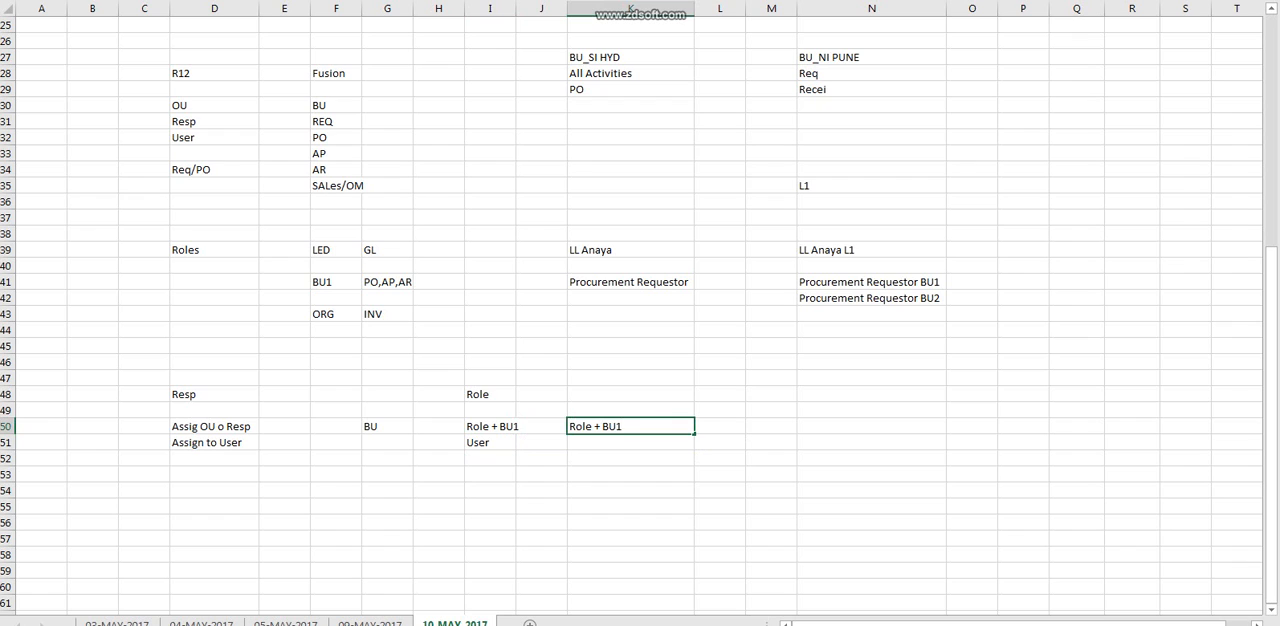
key("BackSpace")
type("2")
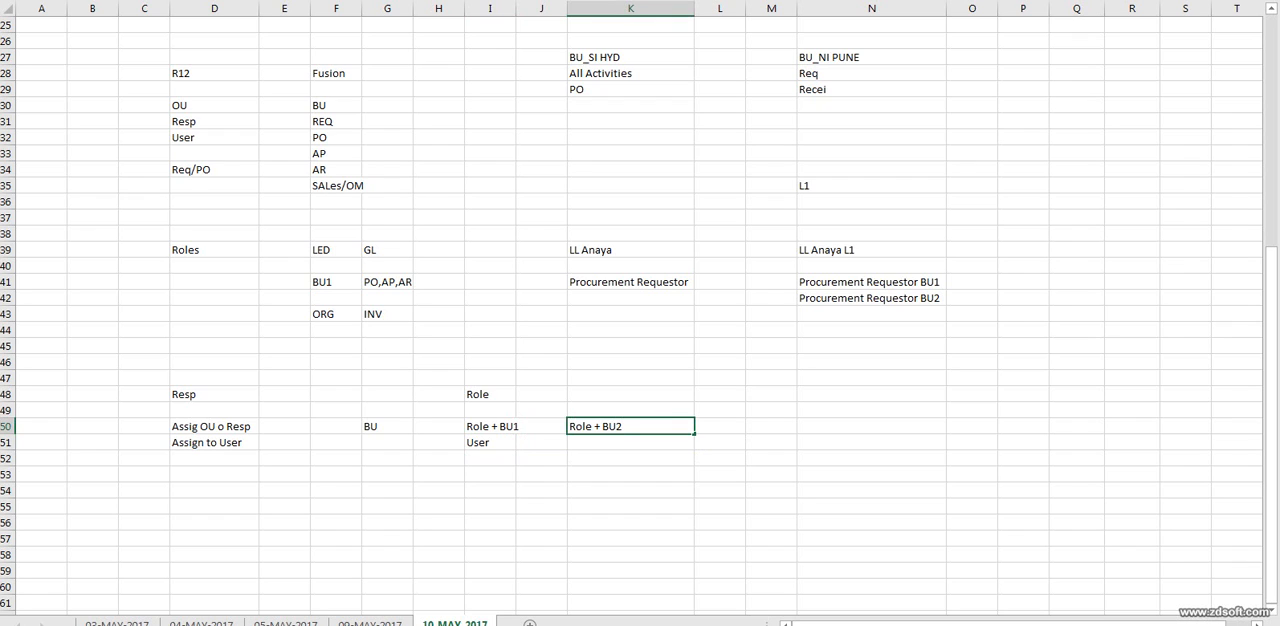
Enter "User" in K51 below the second role entry.
left_click(630, 410)
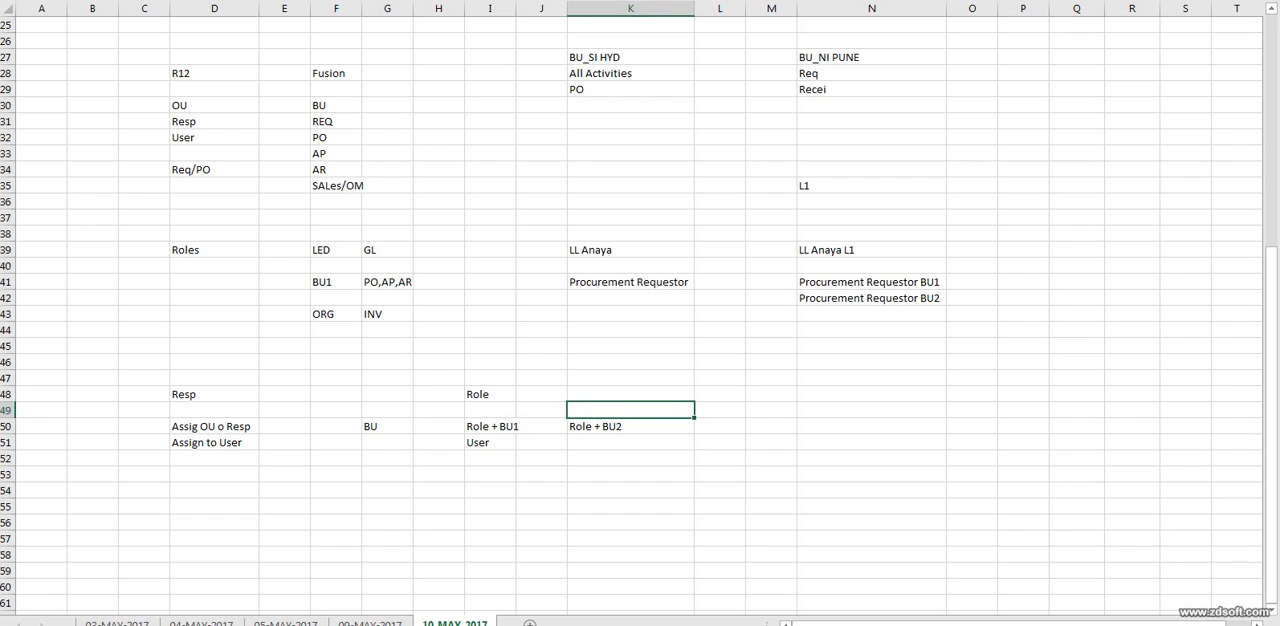
left_click(630, 426)
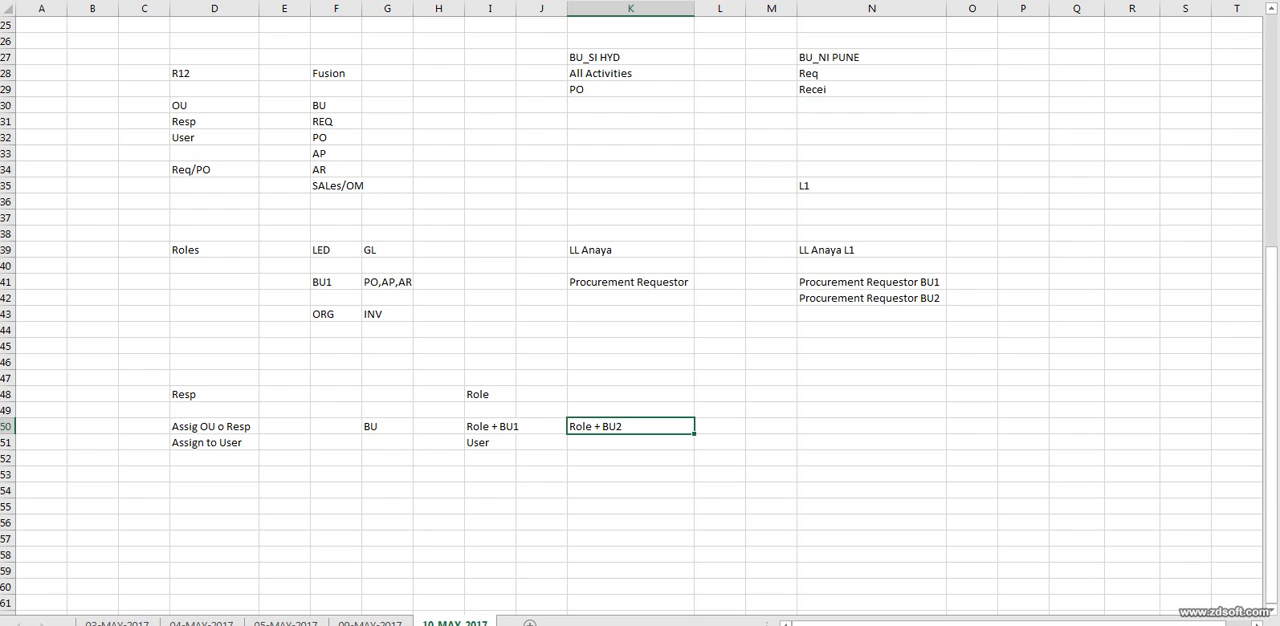
key("ctrl+c")
left_click(630, 442)
type("User")
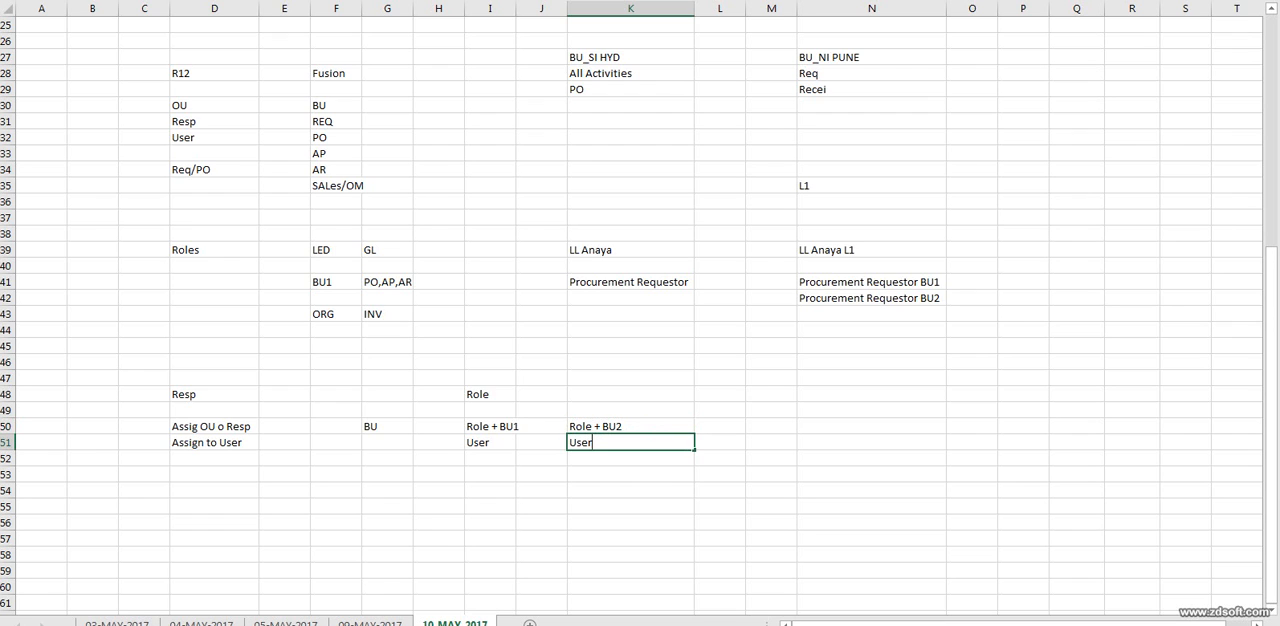
key("Tab")
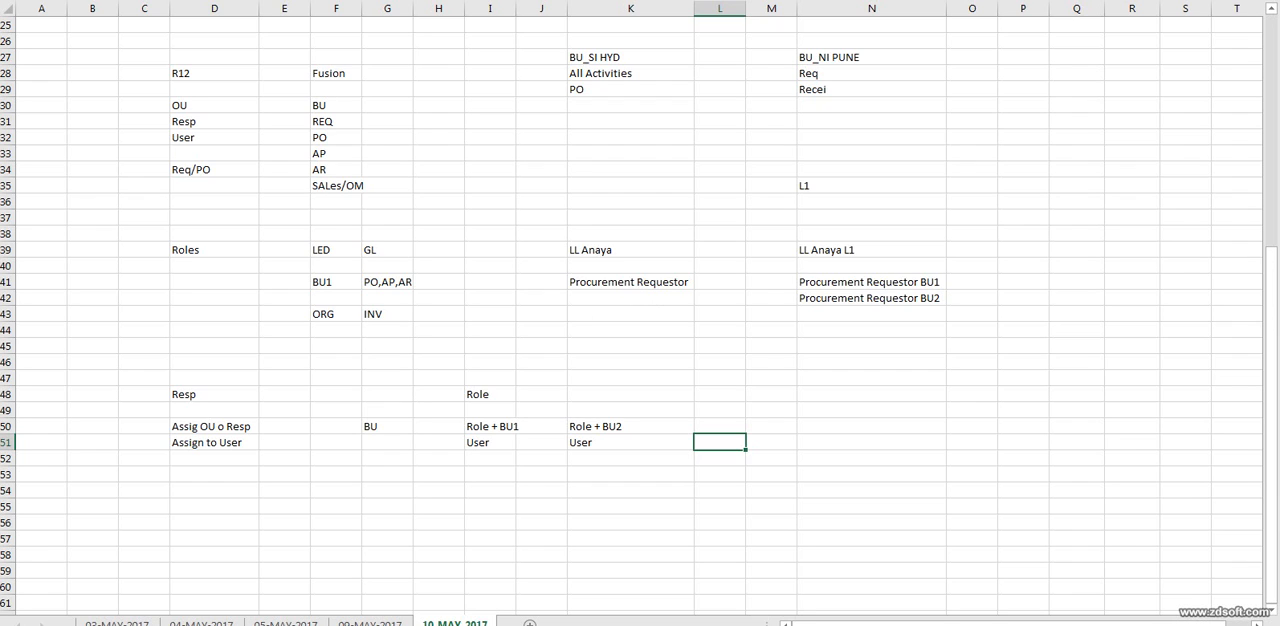
Review the worksheet notes on common reference sets, R12 versus Fusion, item and business unit examples, and roles by ledger, BU and organization.
scroll(640, 314, "up", 2)
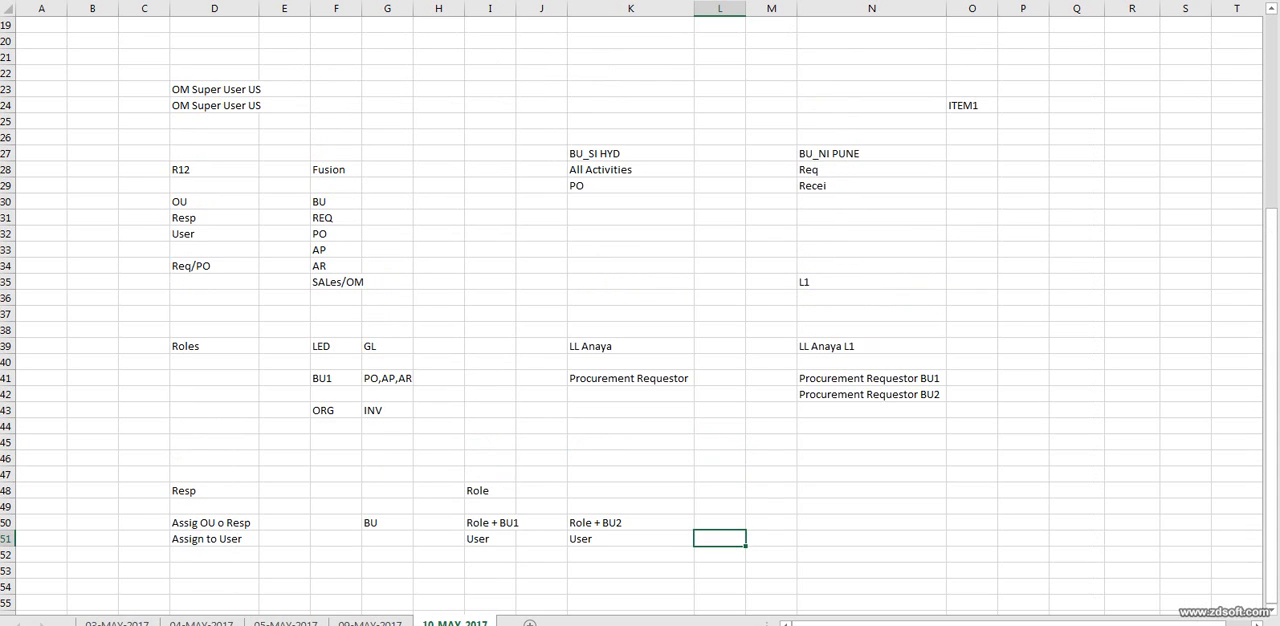
scroll(640, 314, "up", 6)
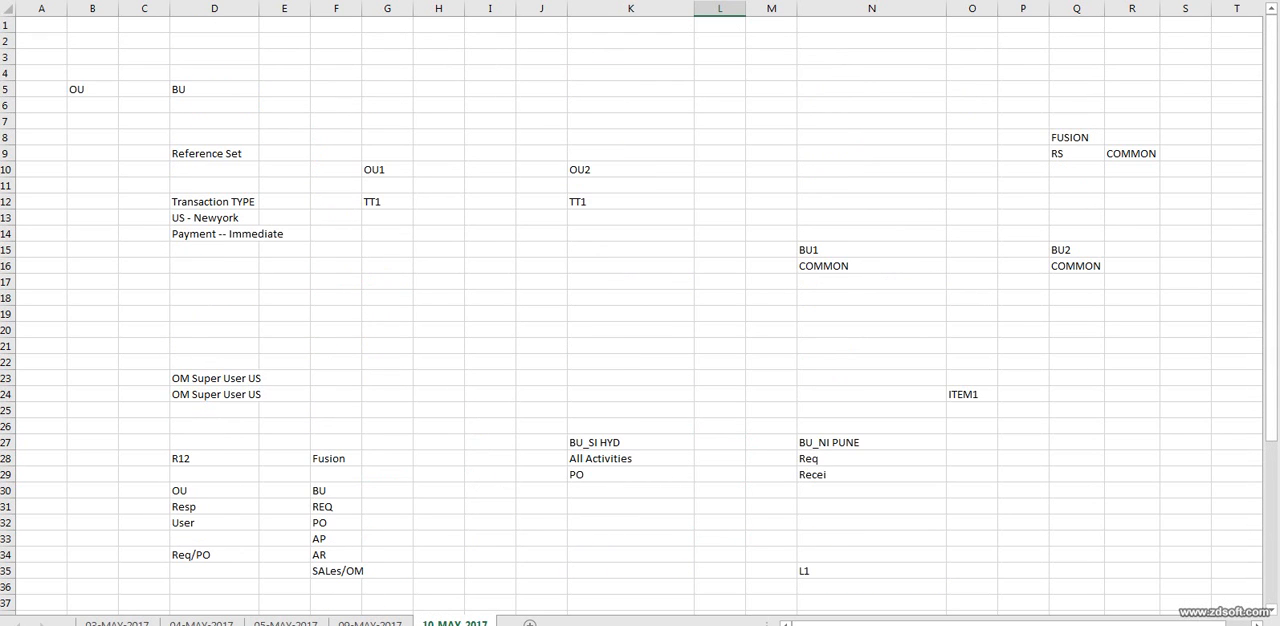
left_click_drag(720, 105, 1190, 332)
scroll(640, 314, "down", 3)
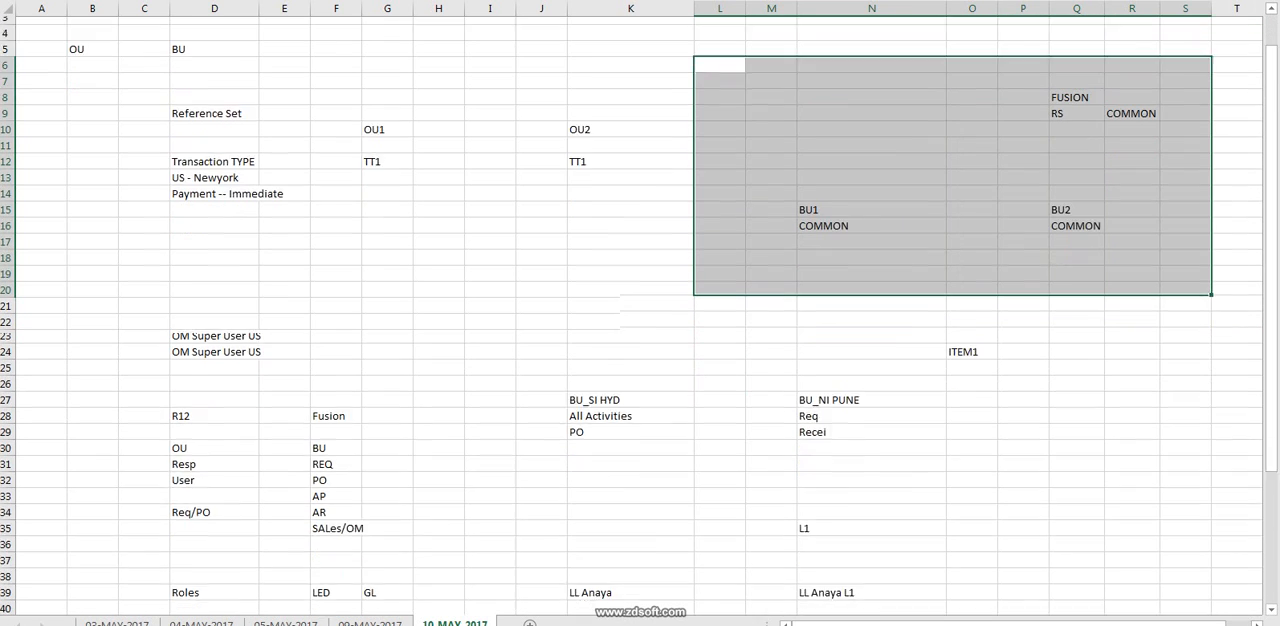
left_click_drag(92, 282, 438, 474)
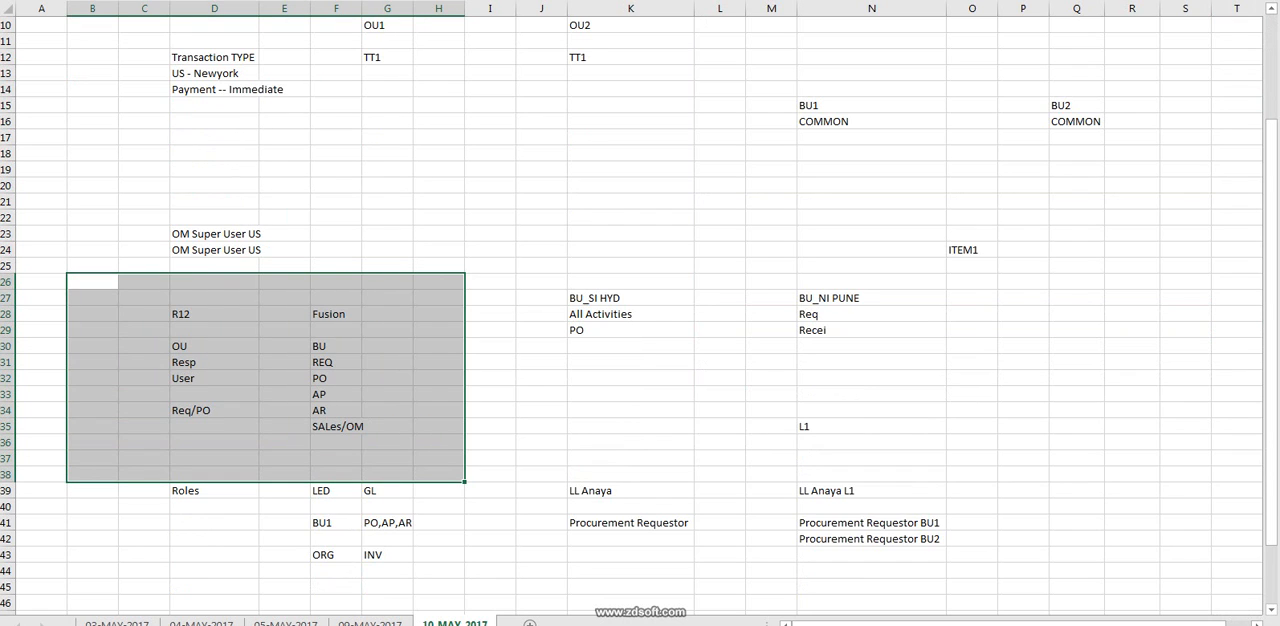
left_click_drag(720, 201, 970, 378)
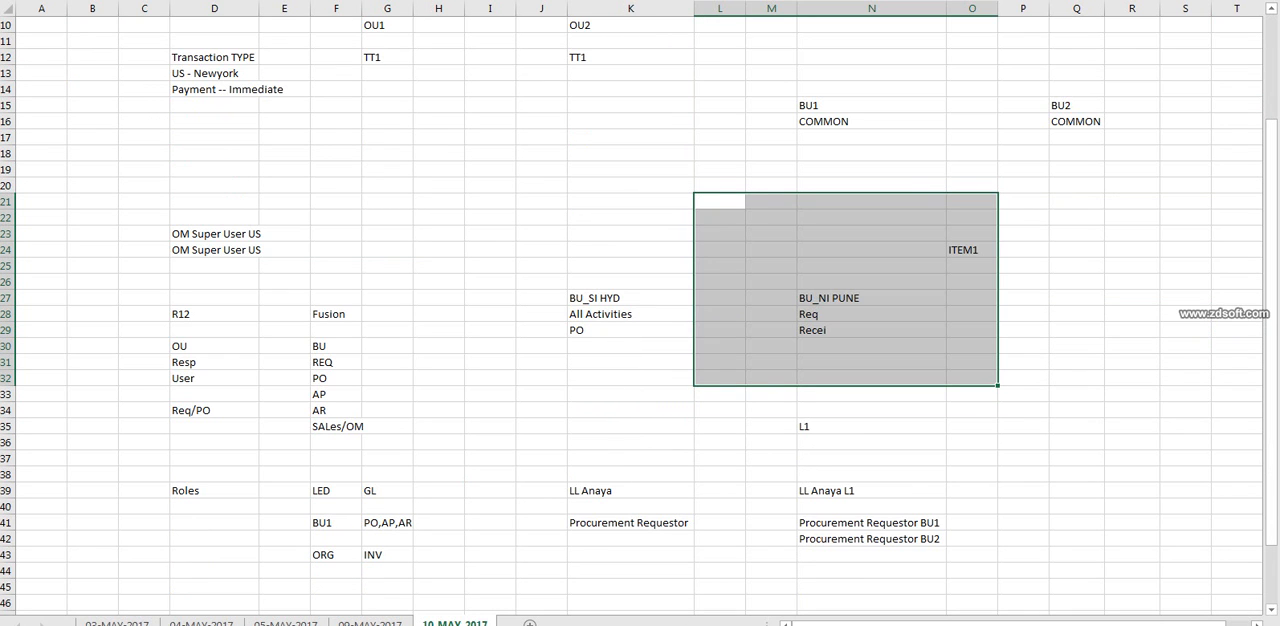
left_click_drag(92, 458, 971, 507)
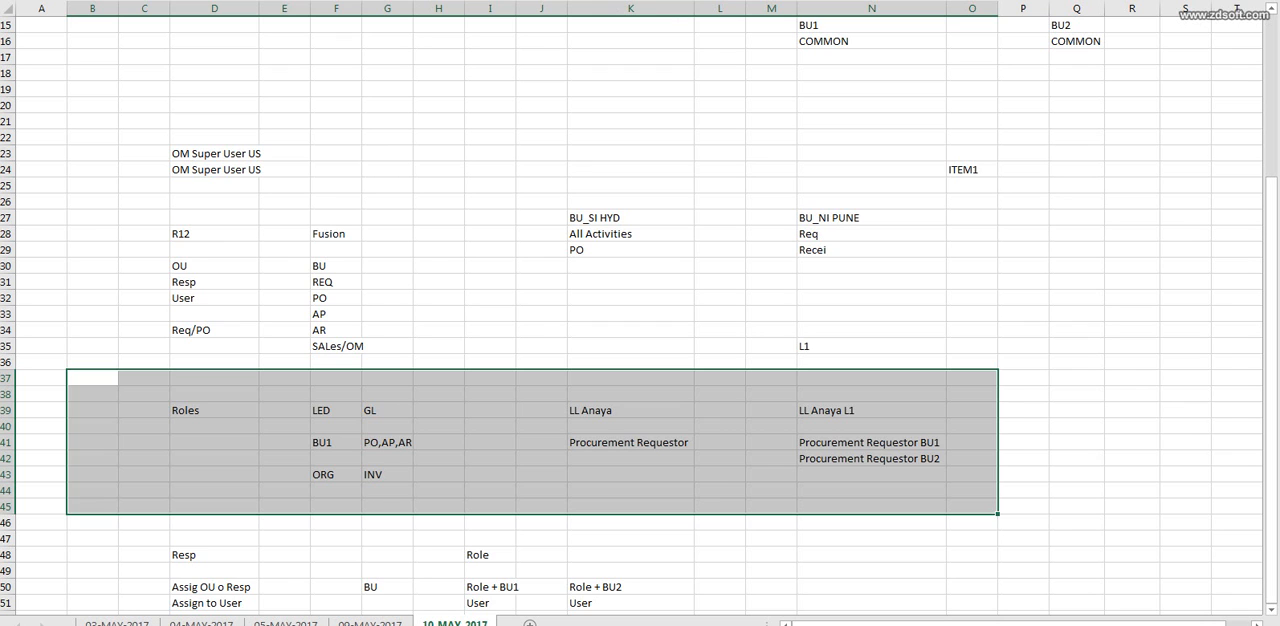
left_click(972, 298)
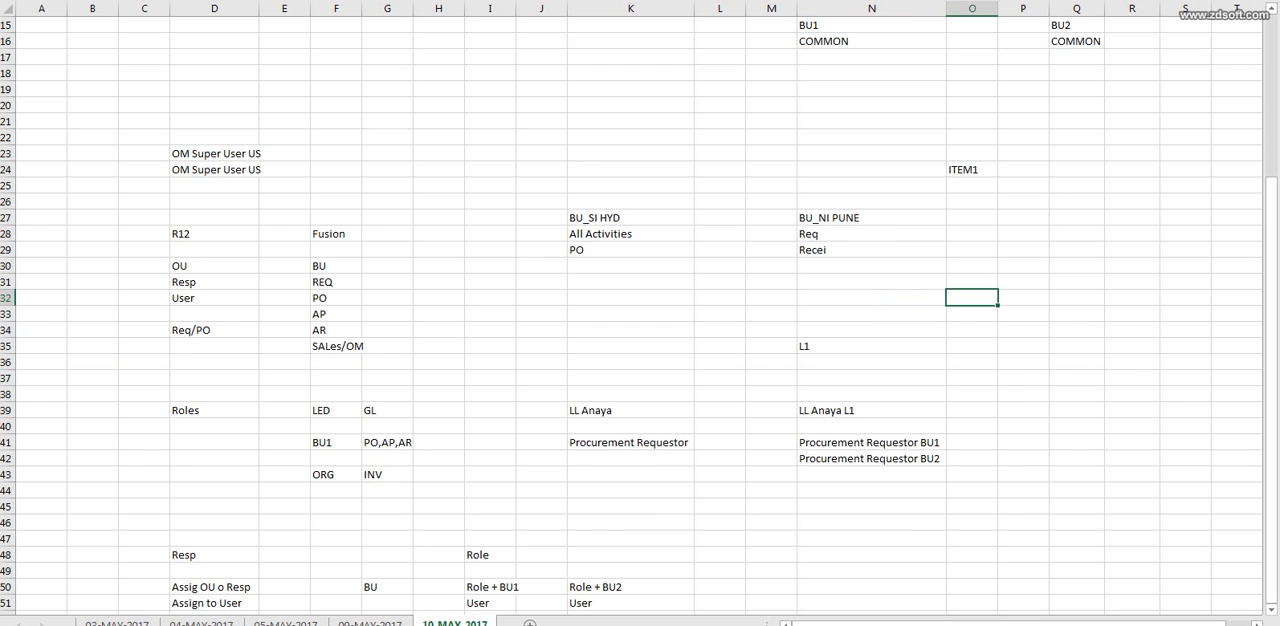
Switch to the remote desktop and bring its Oracle Entitlements Server browser window back into view.
key("alt+Tab")
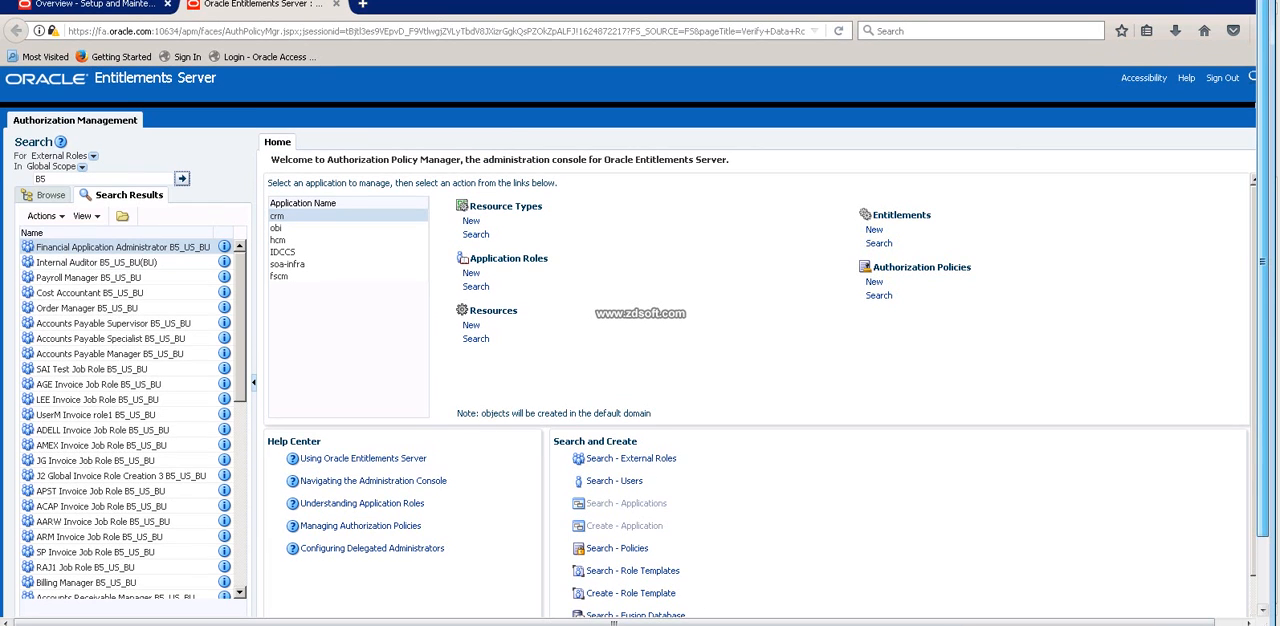
key("super+d")
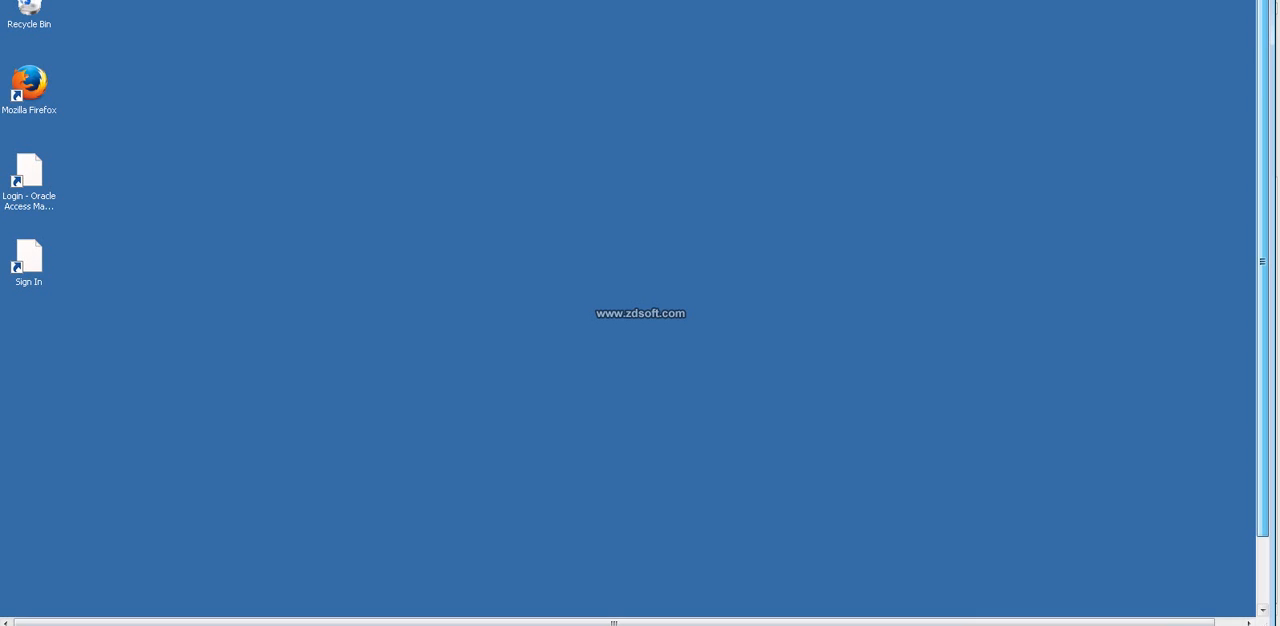
key("alt+Tab")
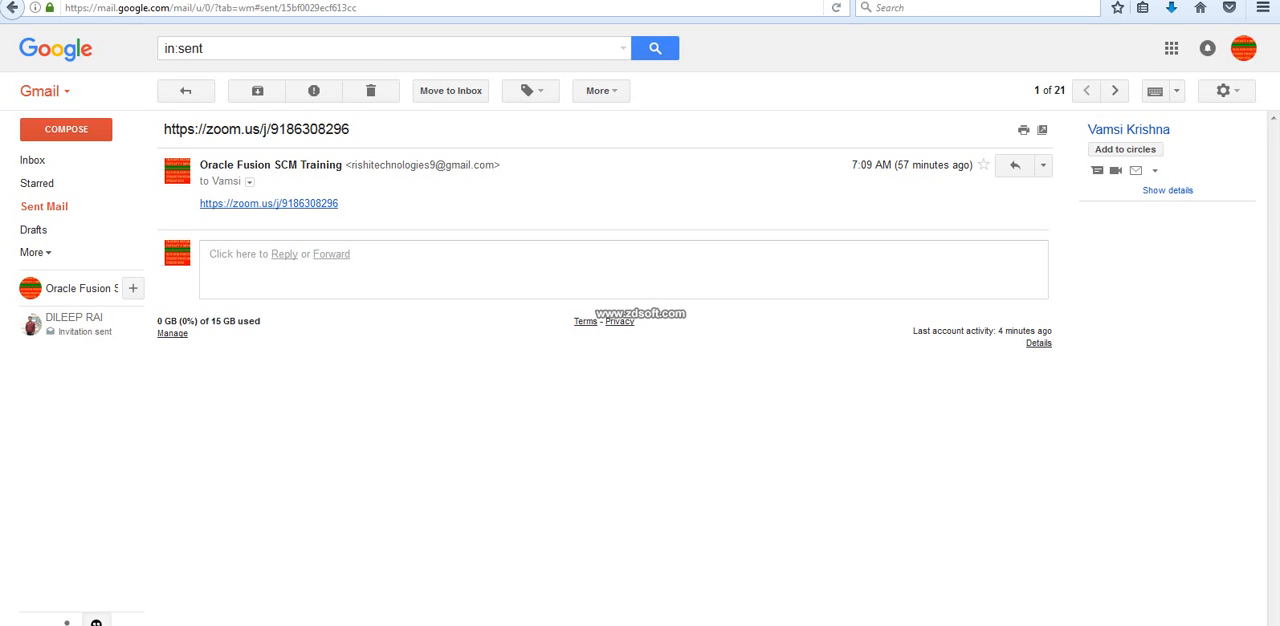
key("super+Down")
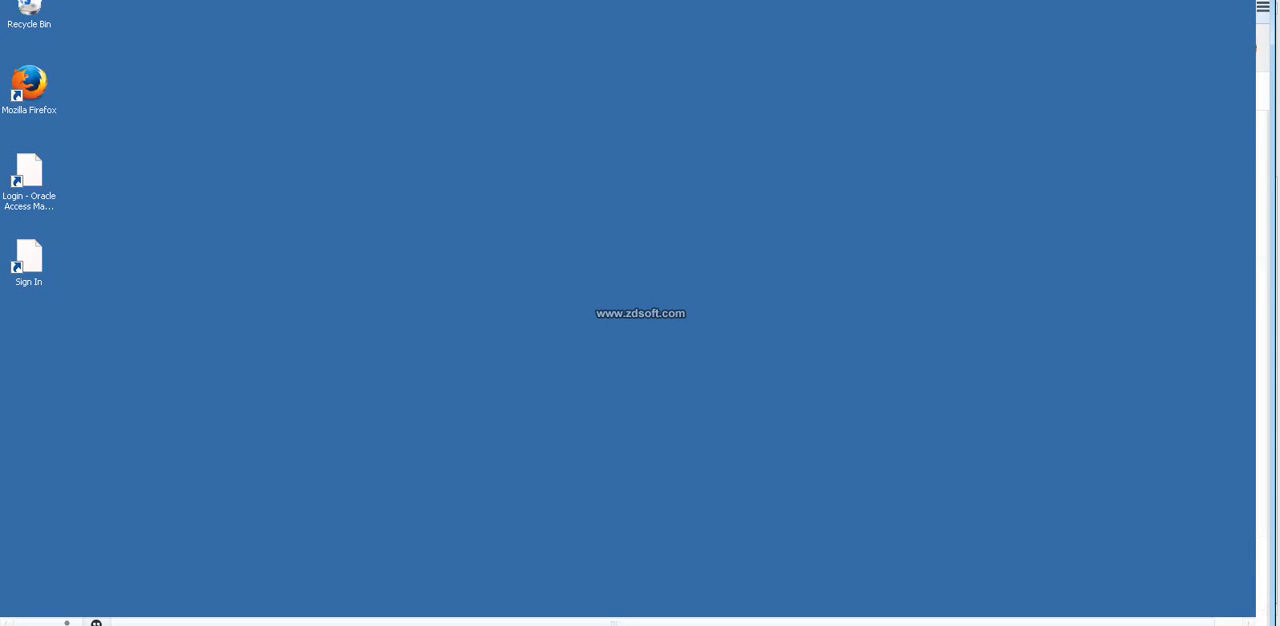
left_click_drag(1262, 260, 1262, 328)
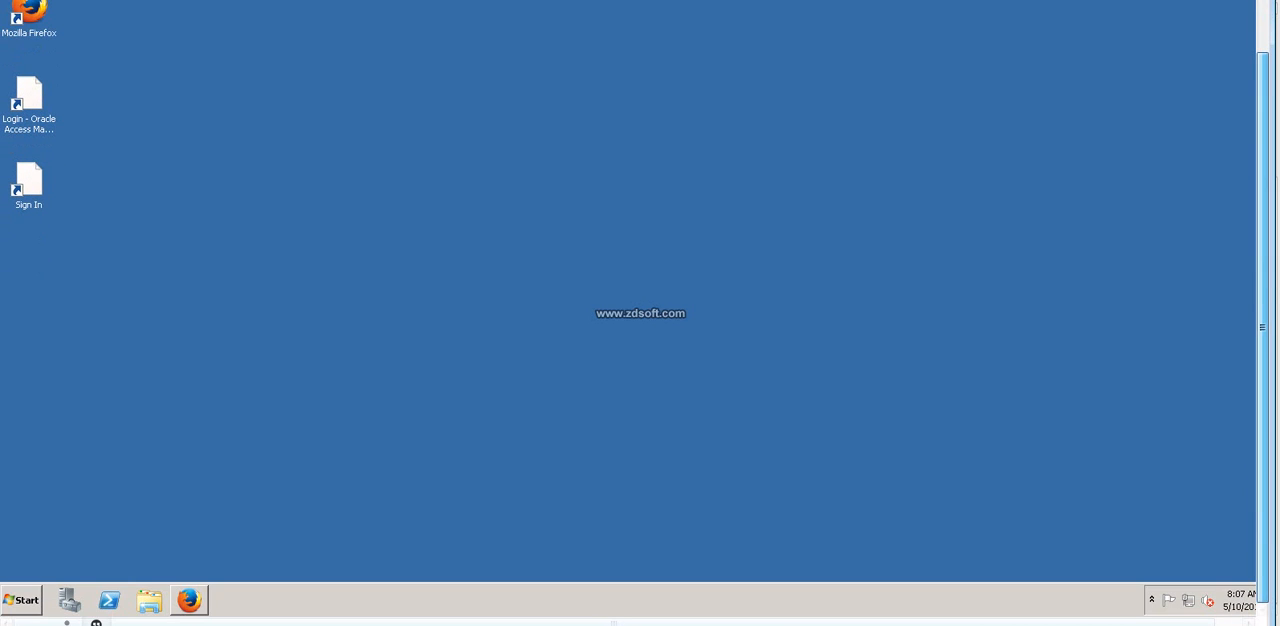
left_click(189, 600)
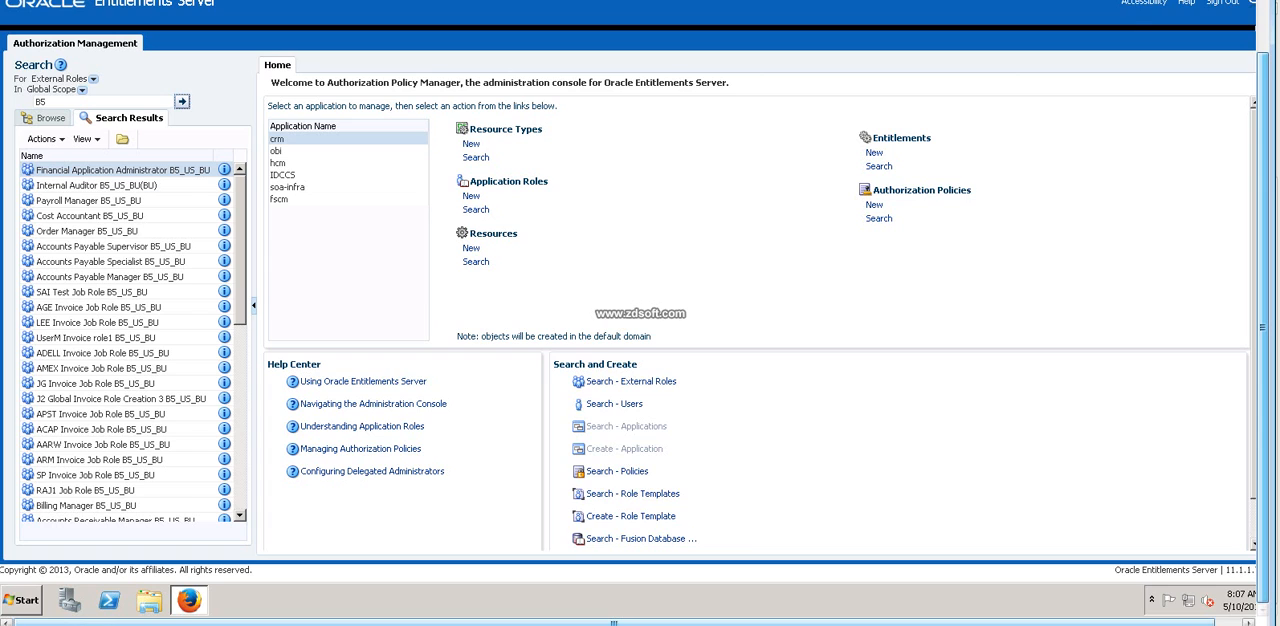
Sign out of Oracle Entitlements Server.
left_click_drag(614, 622, 642, 622)
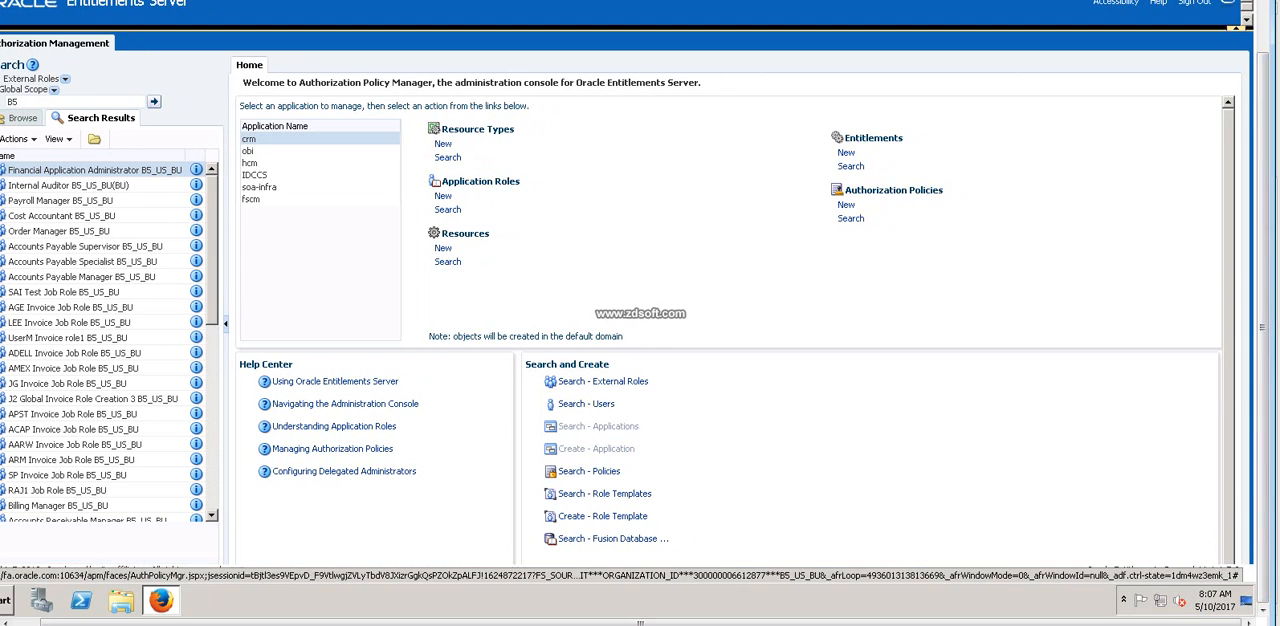
left_click(1236, 28)
left_click_drag(642, 622, 640, 622)
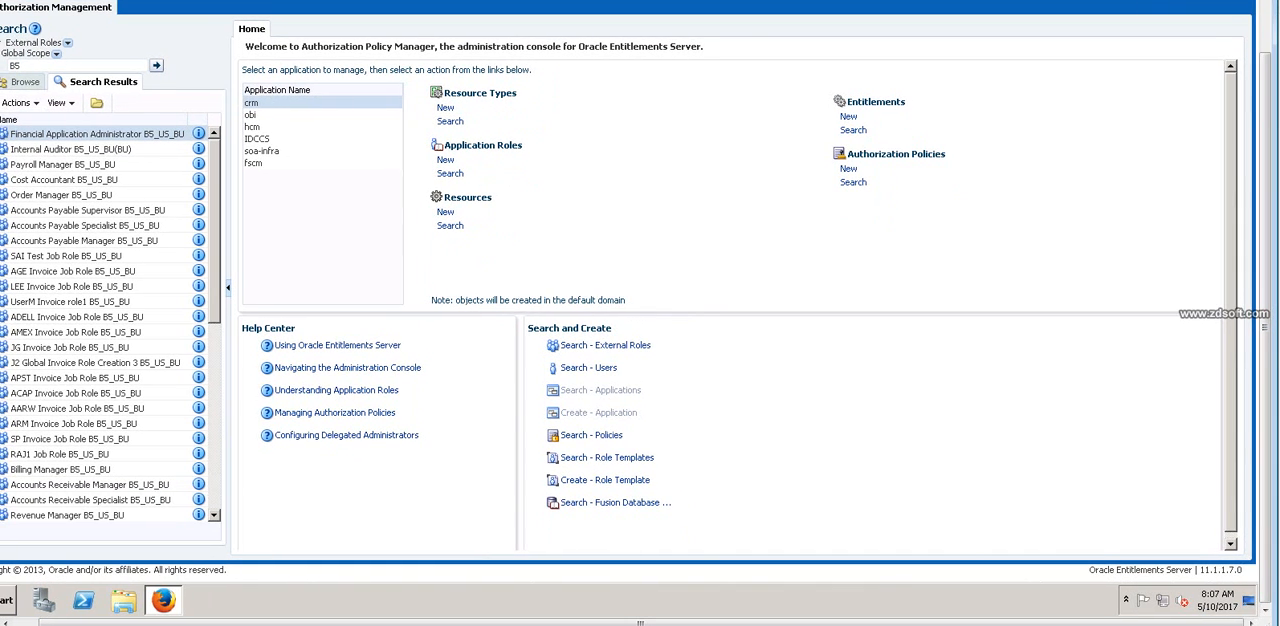
left_click(1237, 2)
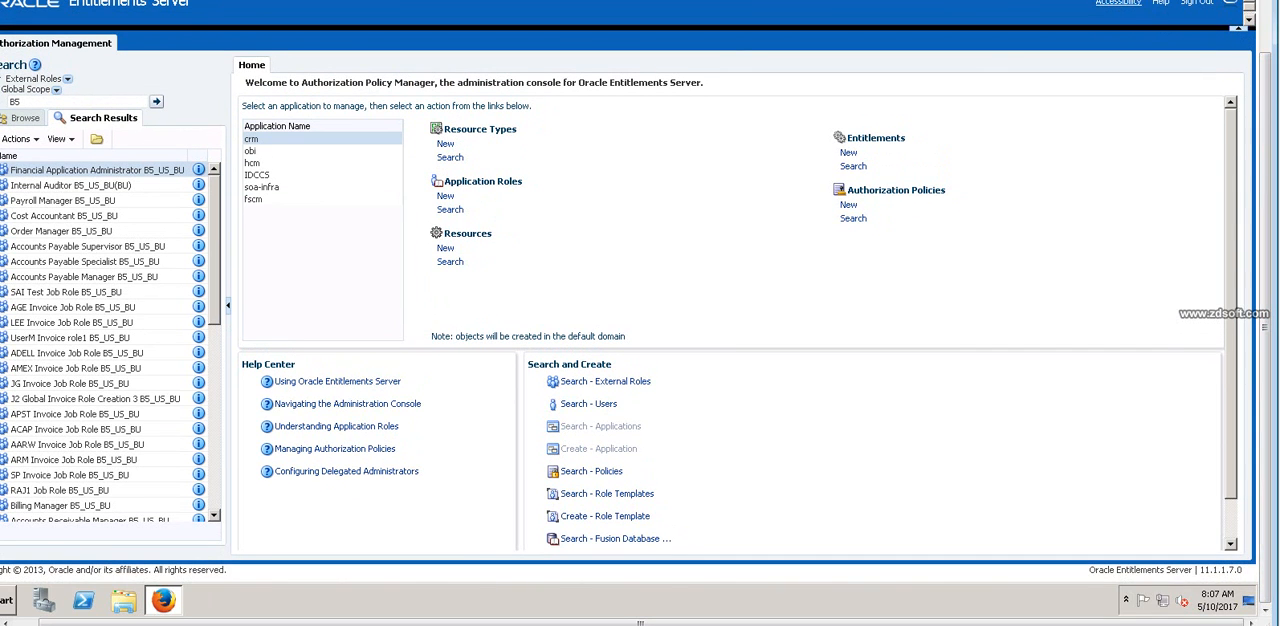
left_click(1118, 4)
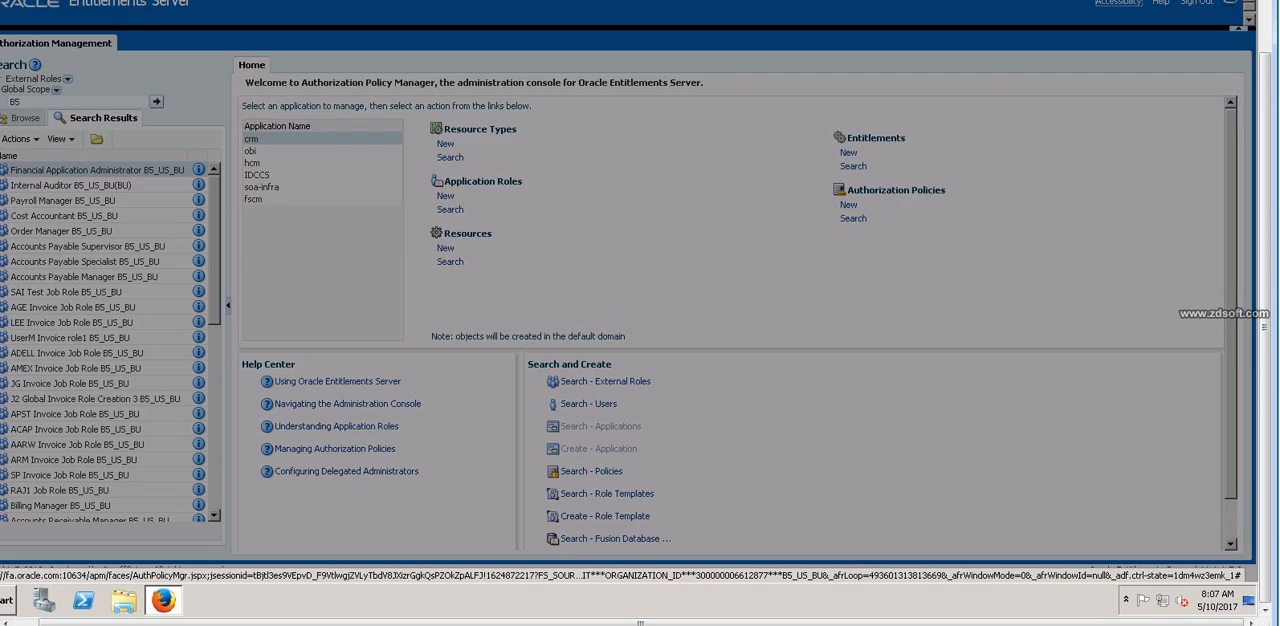
left_click(656, 324)
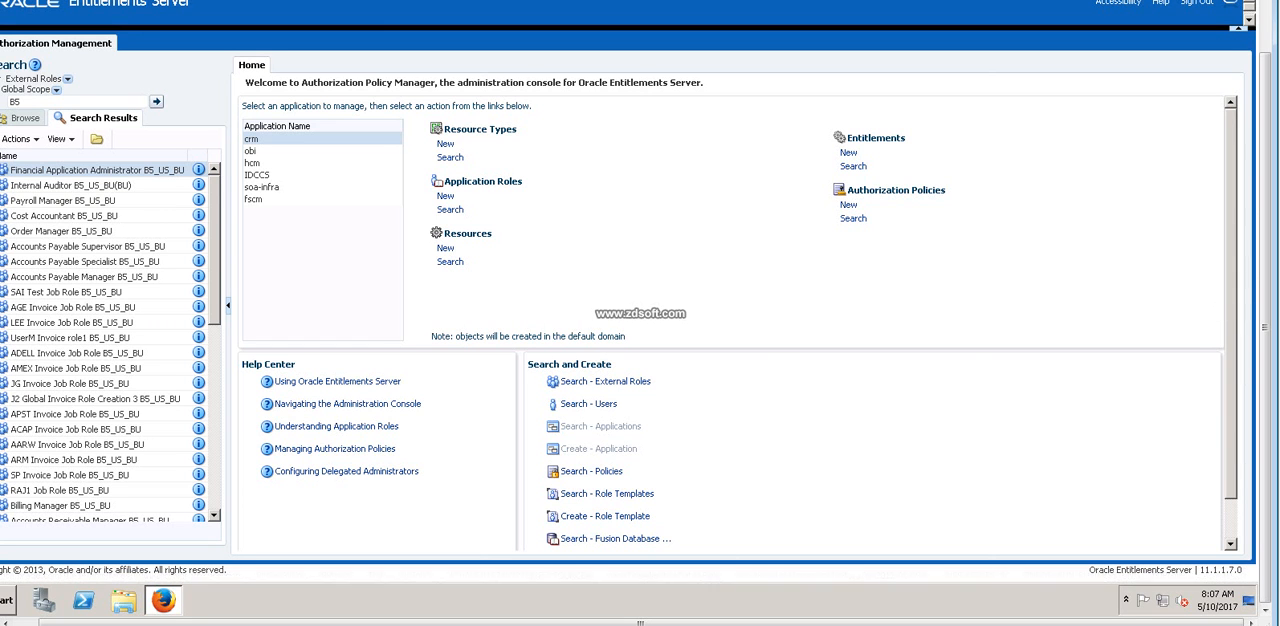
left_click(1196, 3)
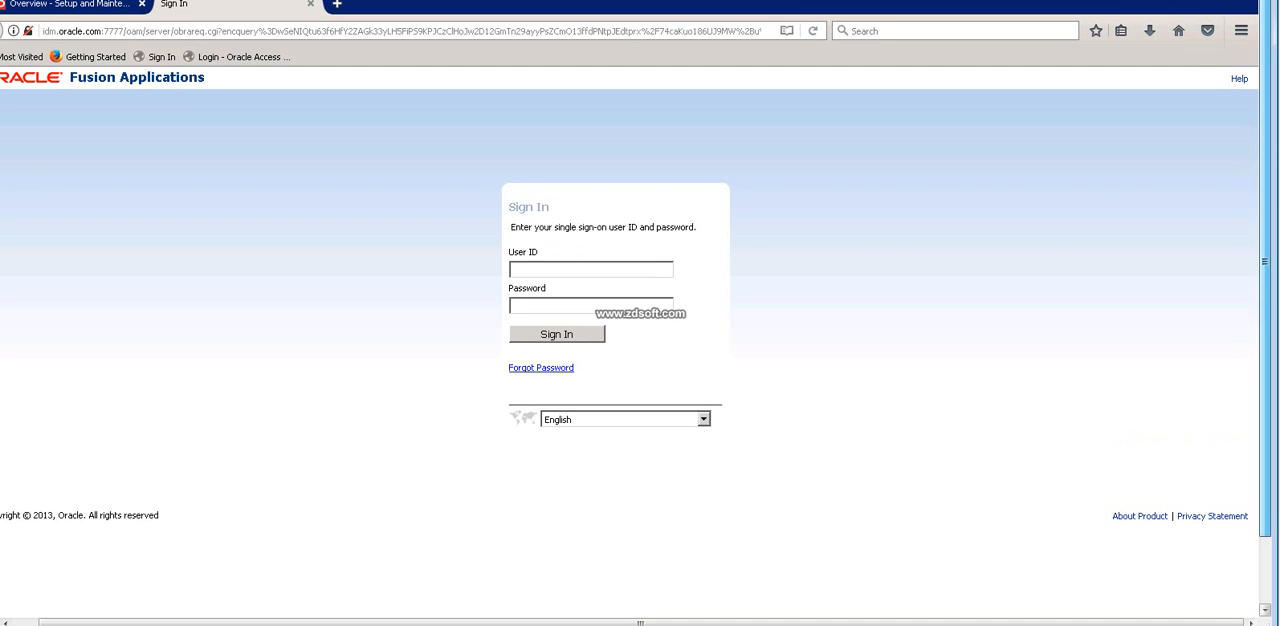
Close the signed-out Entitlements Server page and leave the Organization Structures task list in Setup and Maintenance.
key("alt+F4")
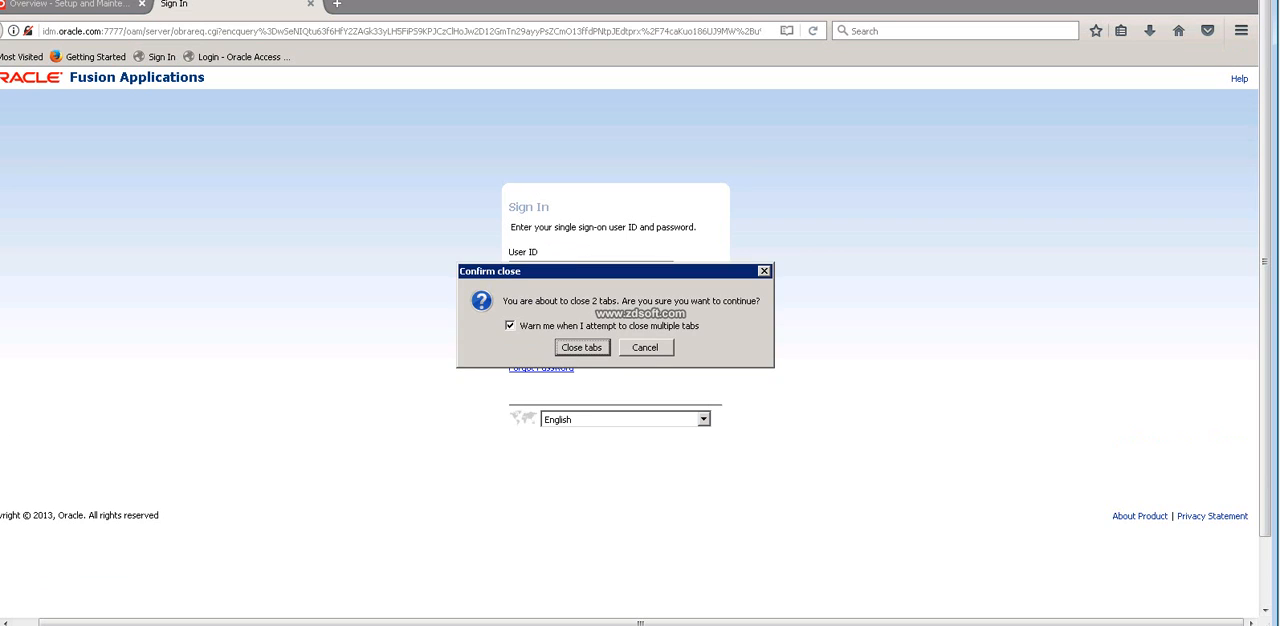
key("Escape")
left_click(310, 3)
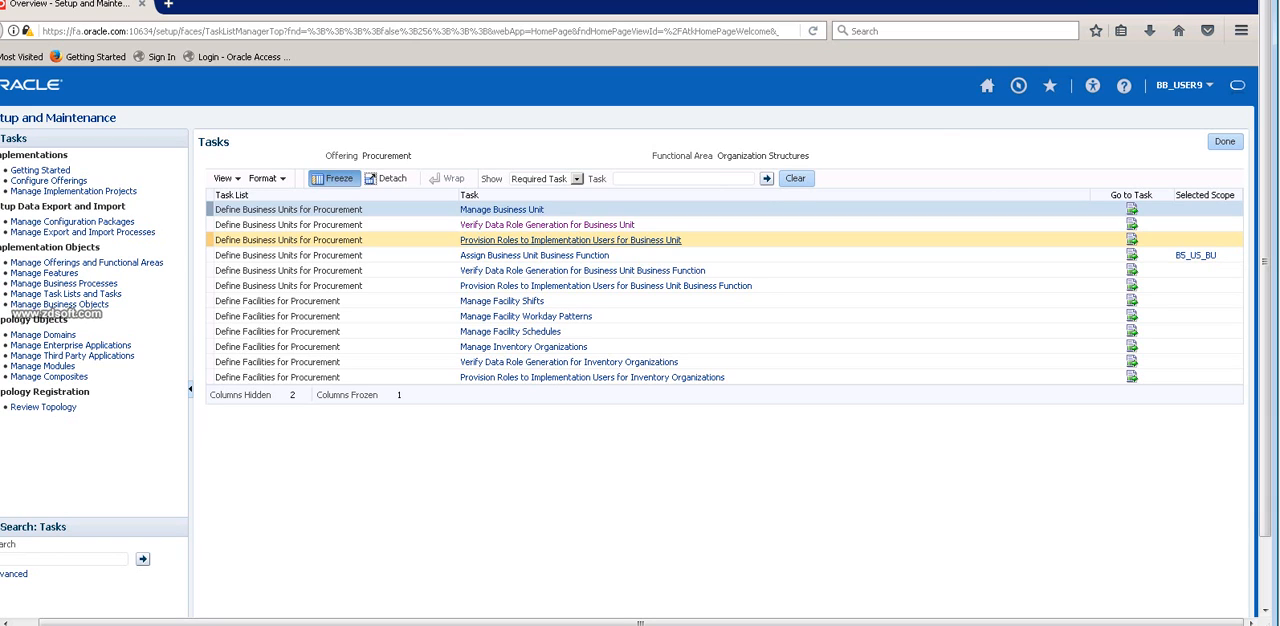
left_click(577, 179)
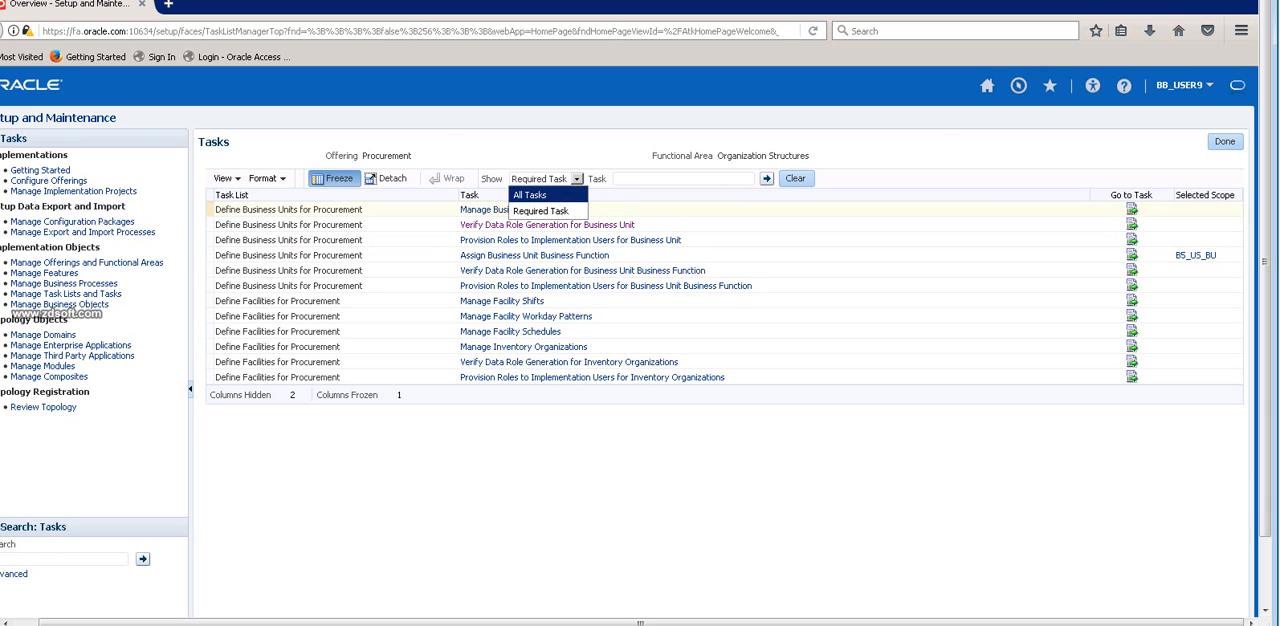
left_click(1225, 142)
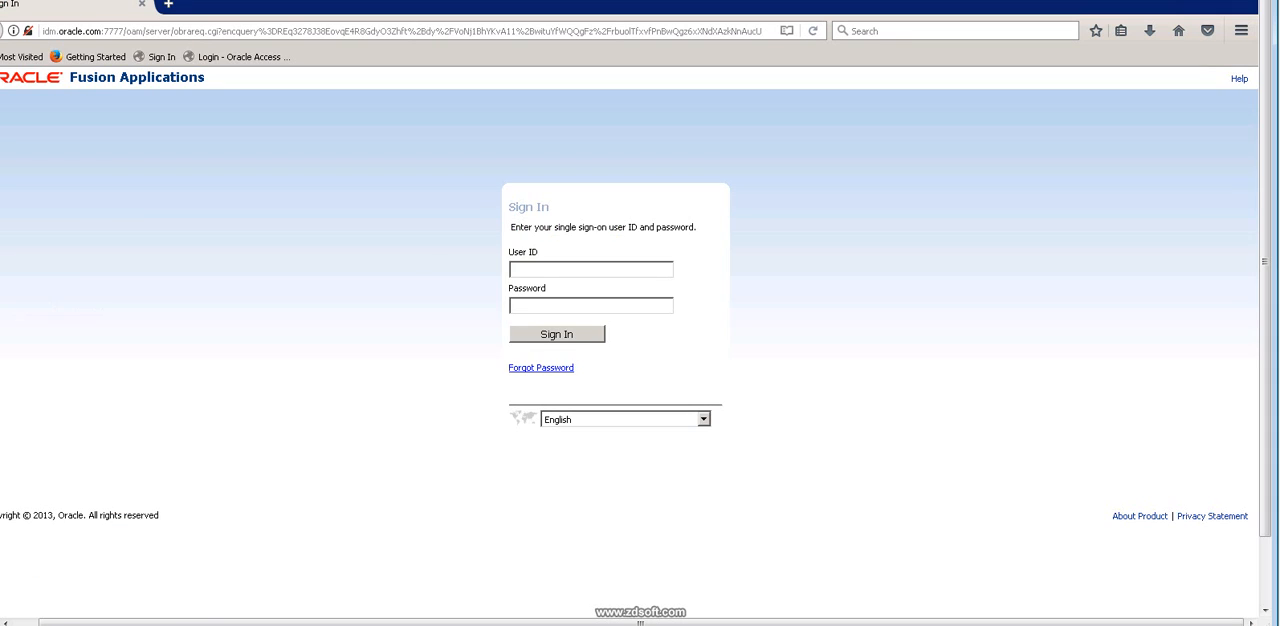
Sign in to Oracle Fusion Applications again with the account's user ID and password.
left_click(591, 270)
type("BB")
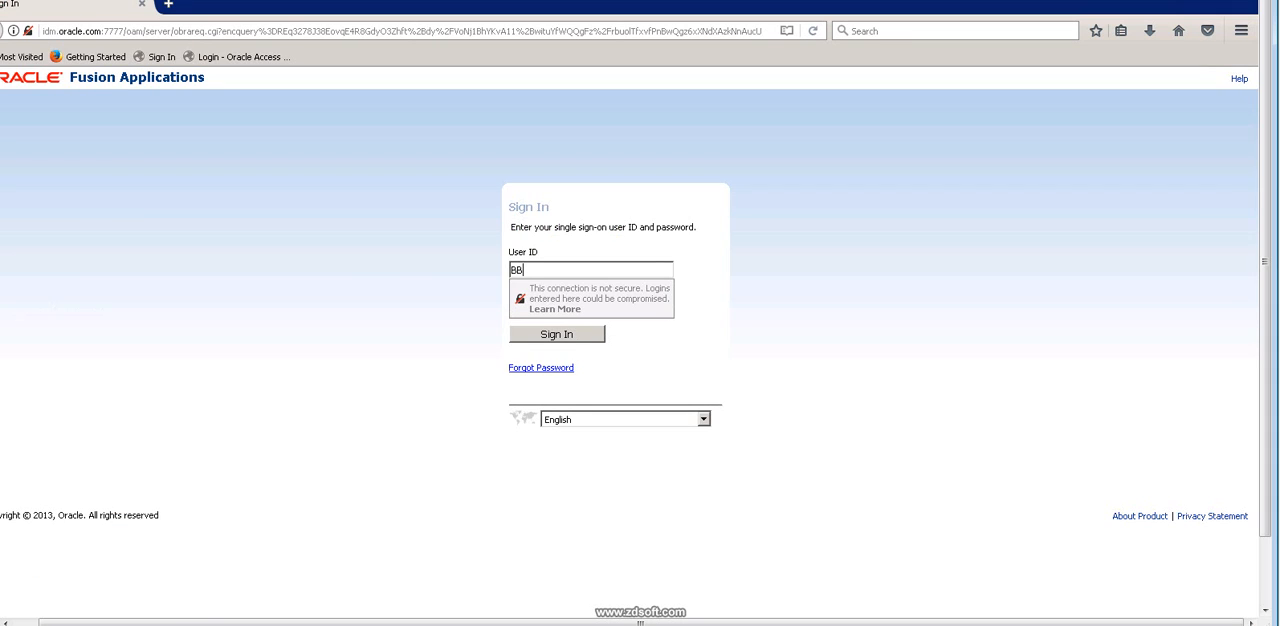
type("_USER9")
key("Tab")
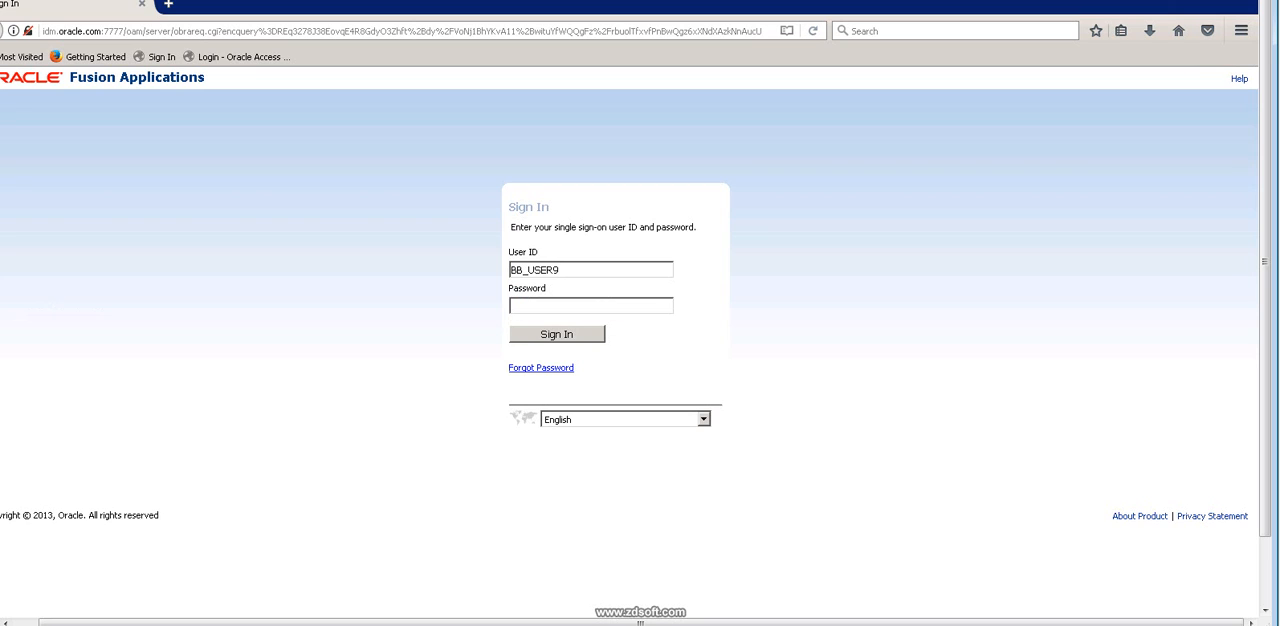
type("*****")
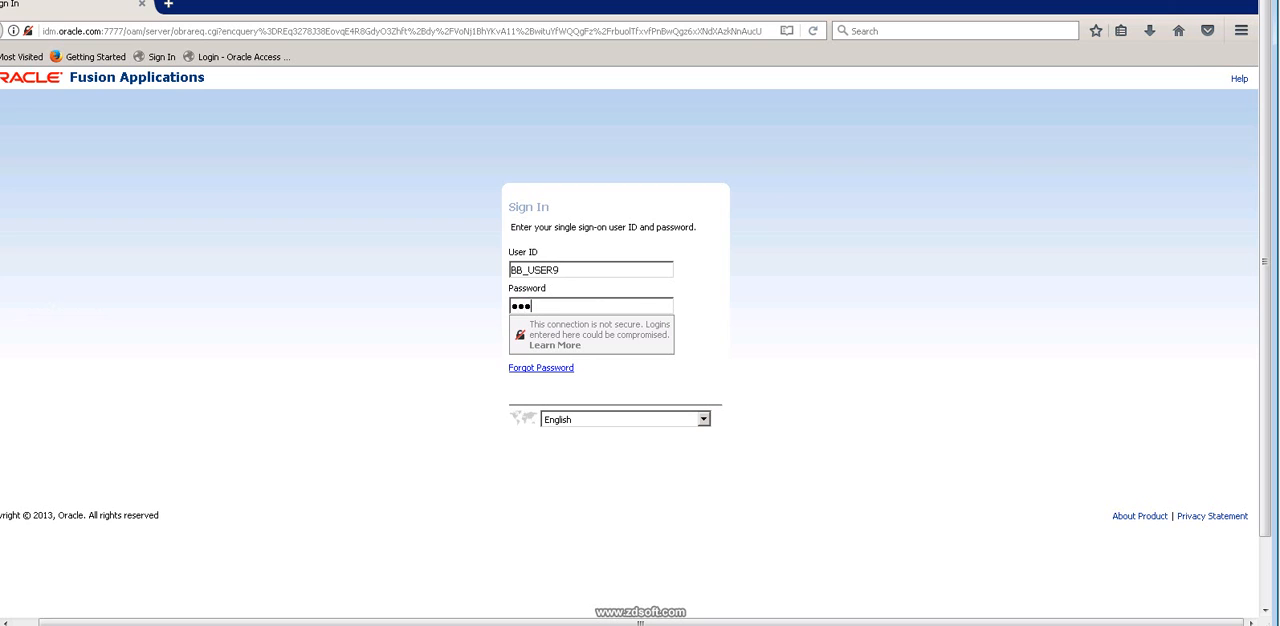
type("******")
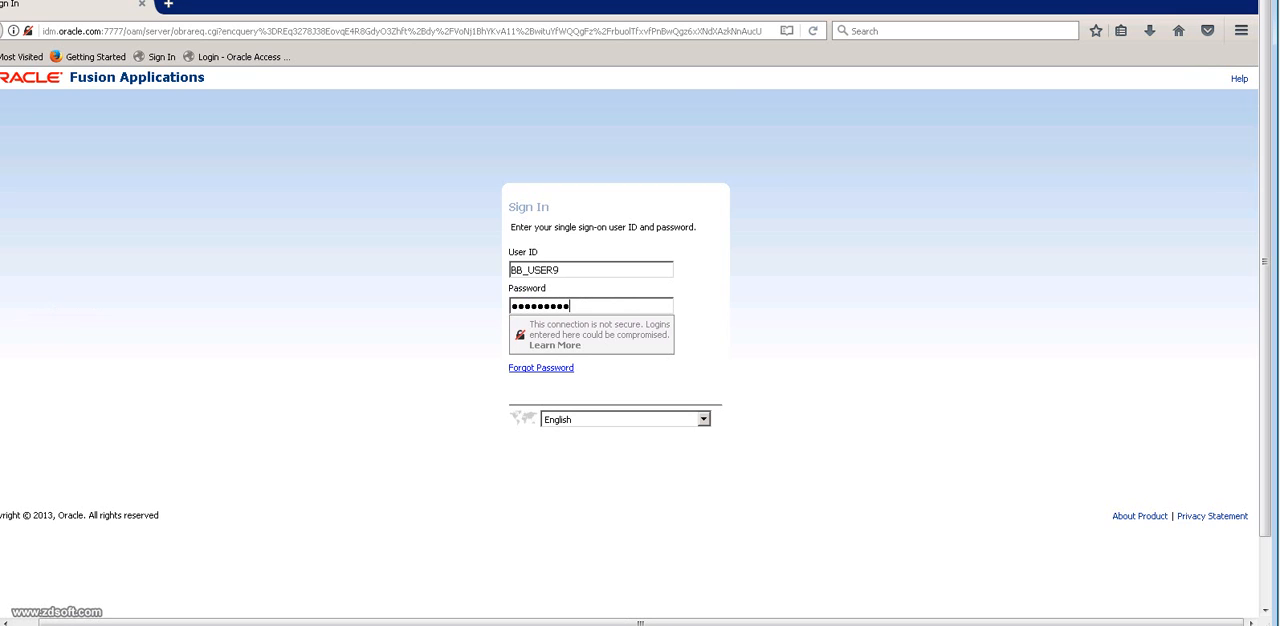
key("Return")
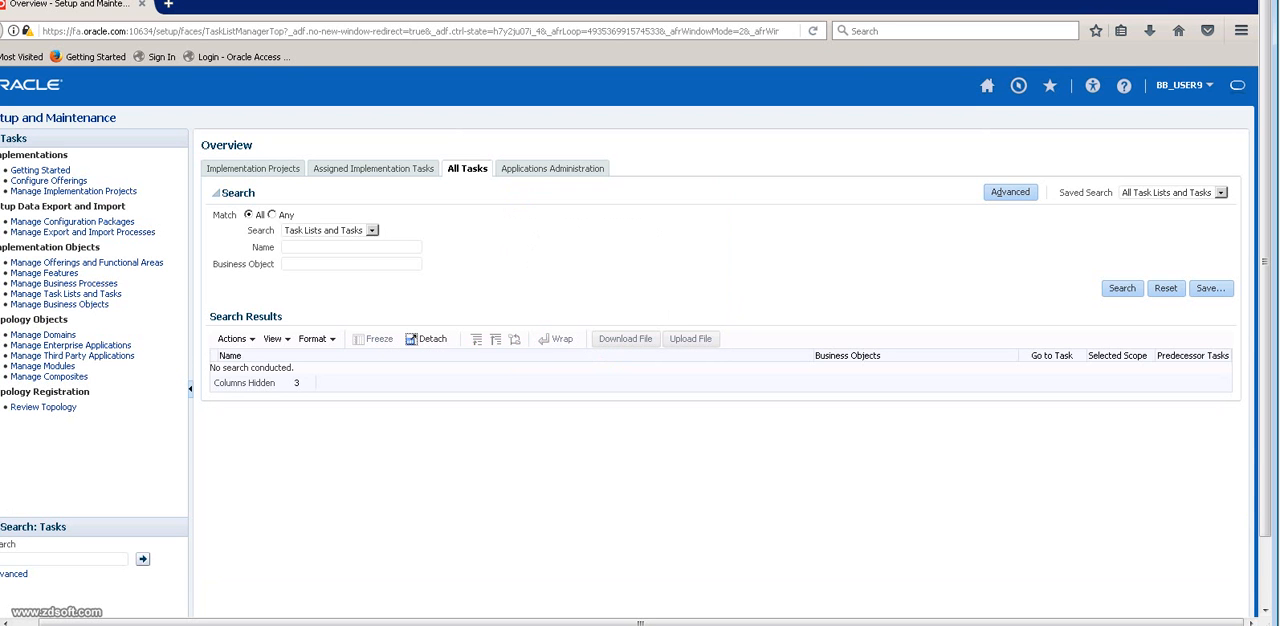
Choose the Procurement offering in Applications Administration and list all tasks of its Initial Users functional area.
left_click(552, 169)
left_click(395, 188)
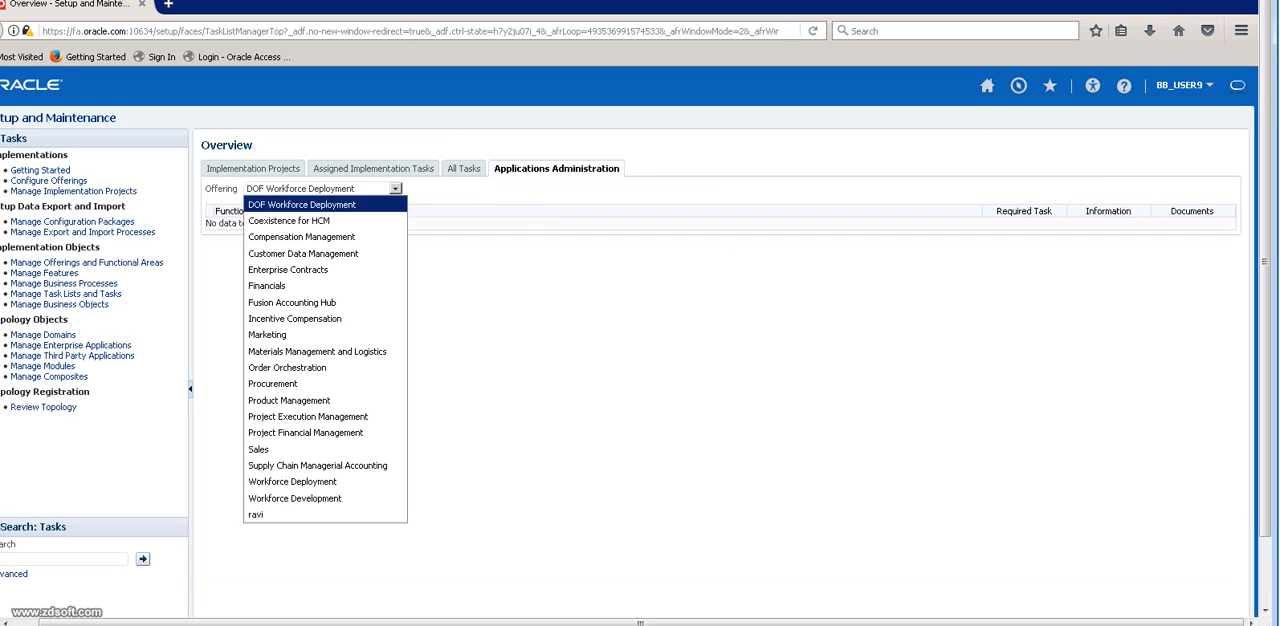
left_click(292, 383)
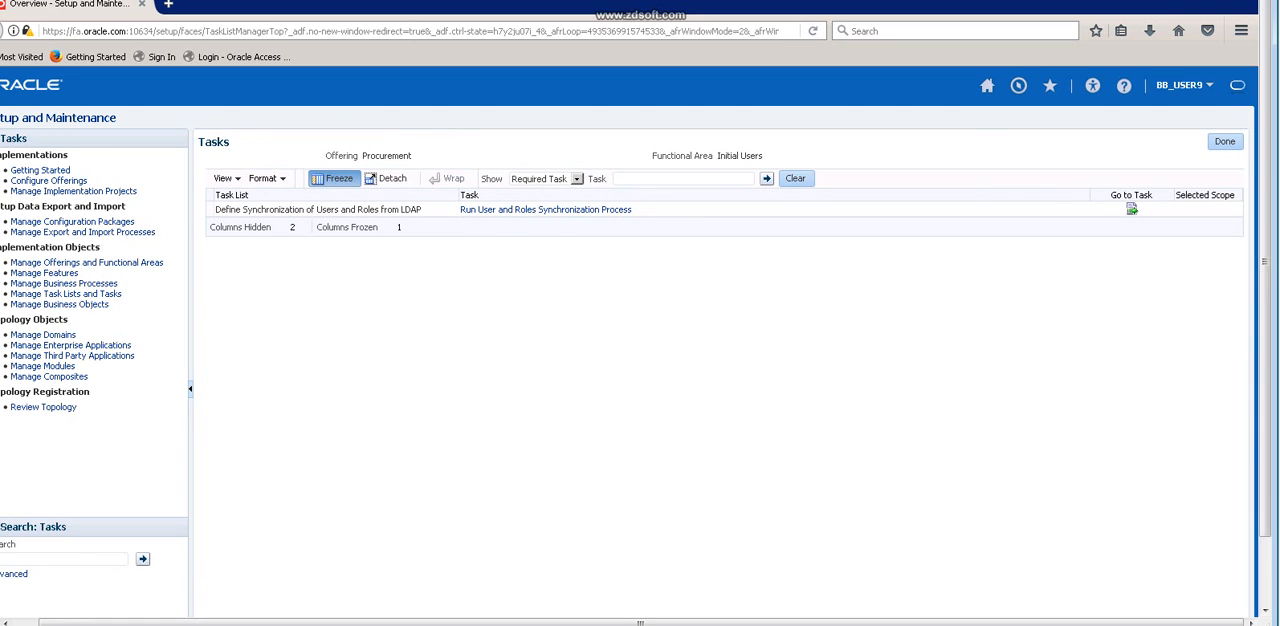
left_click(577, 179)
left_click(536, 194)
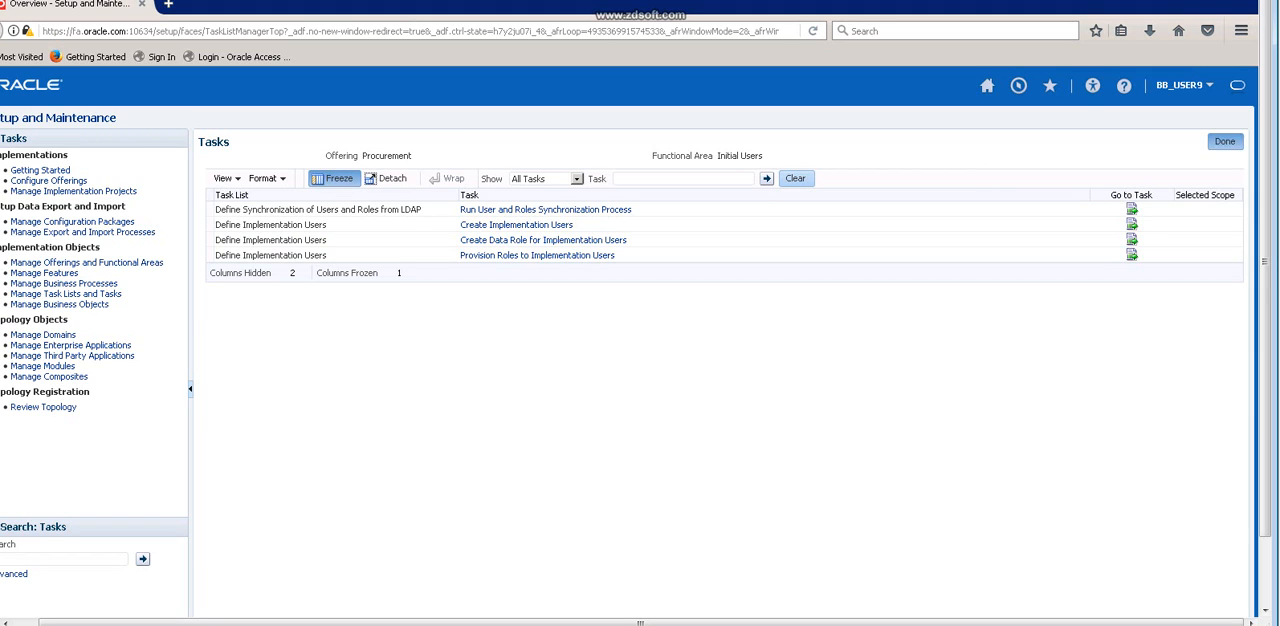
Return to the Procurement functional areas and open the required tasks for Organization Structures.
left_click(1224, 141)
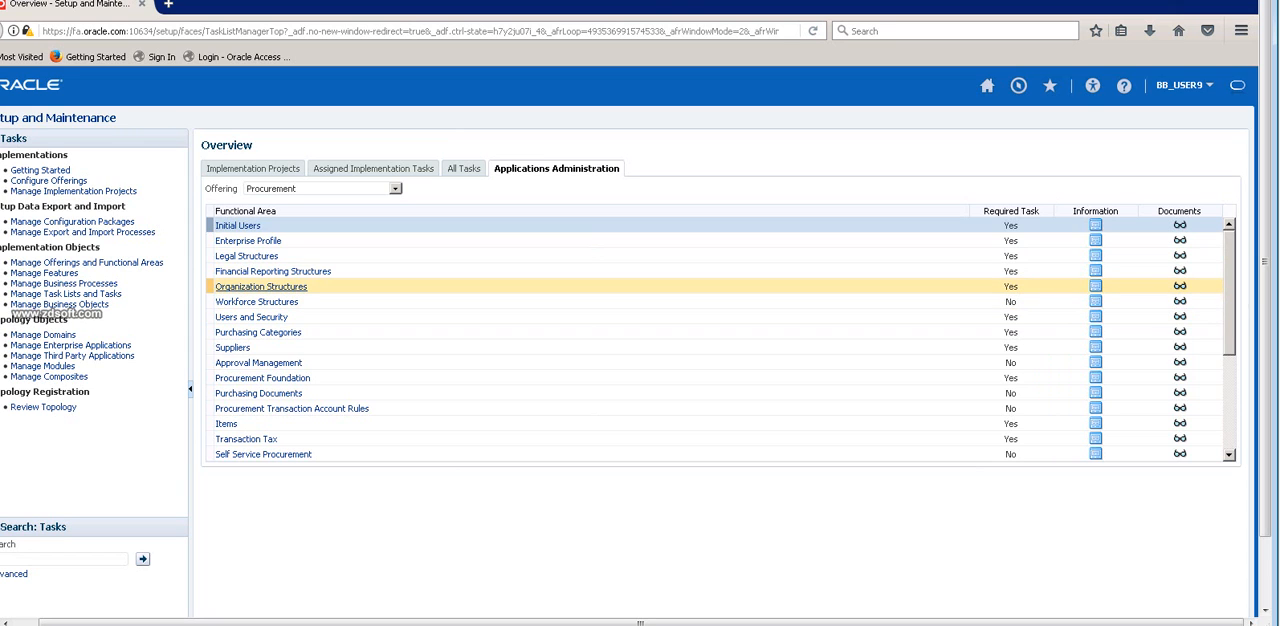
left_click(261, 287)
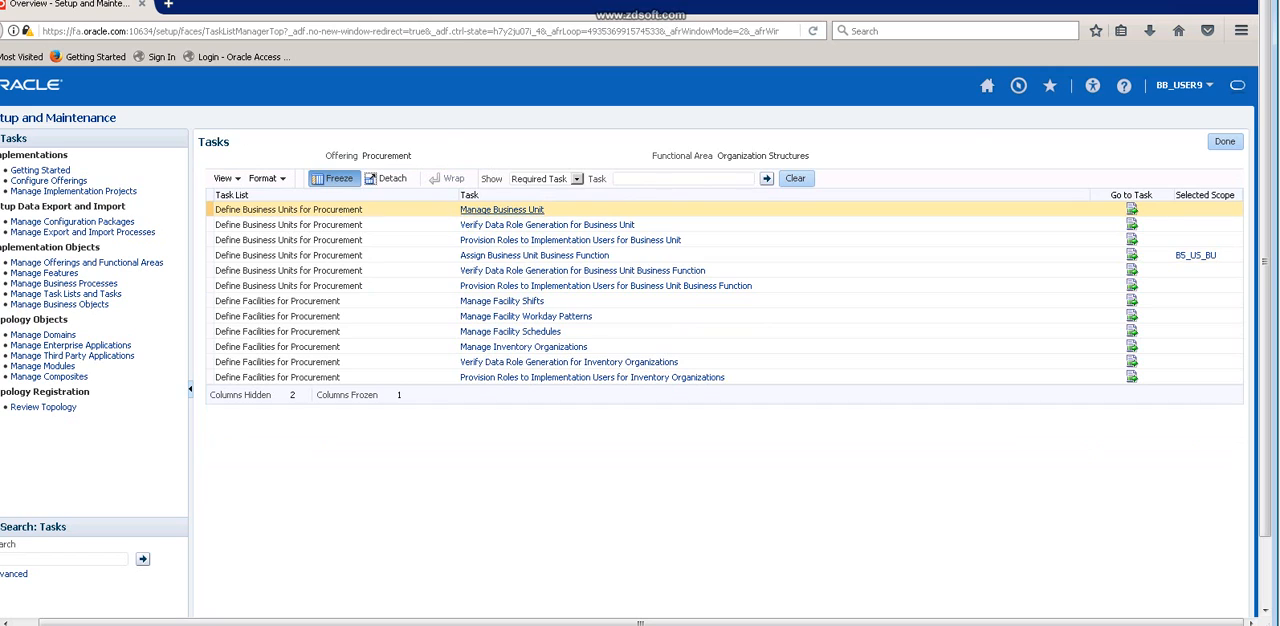
left_click(534, 255)
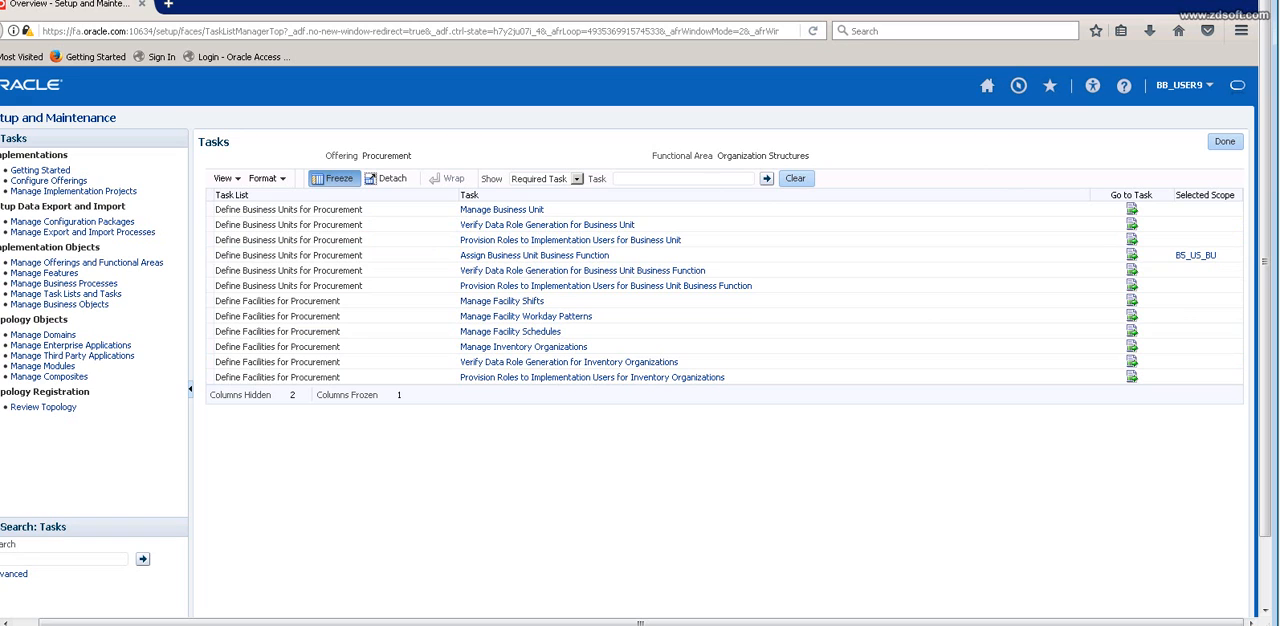
Switch to the Excel notes and enter BU in cell D56, below the role assignment notes.
key("alt+Tab")
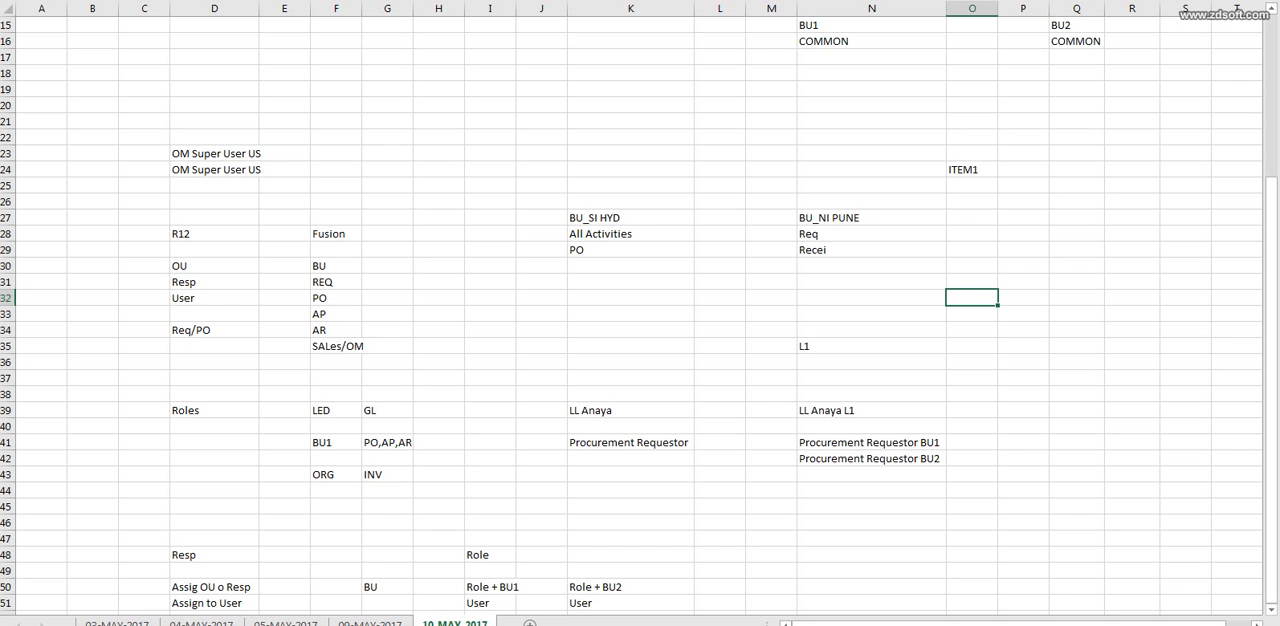
scroll(640, 314, "down", 7)
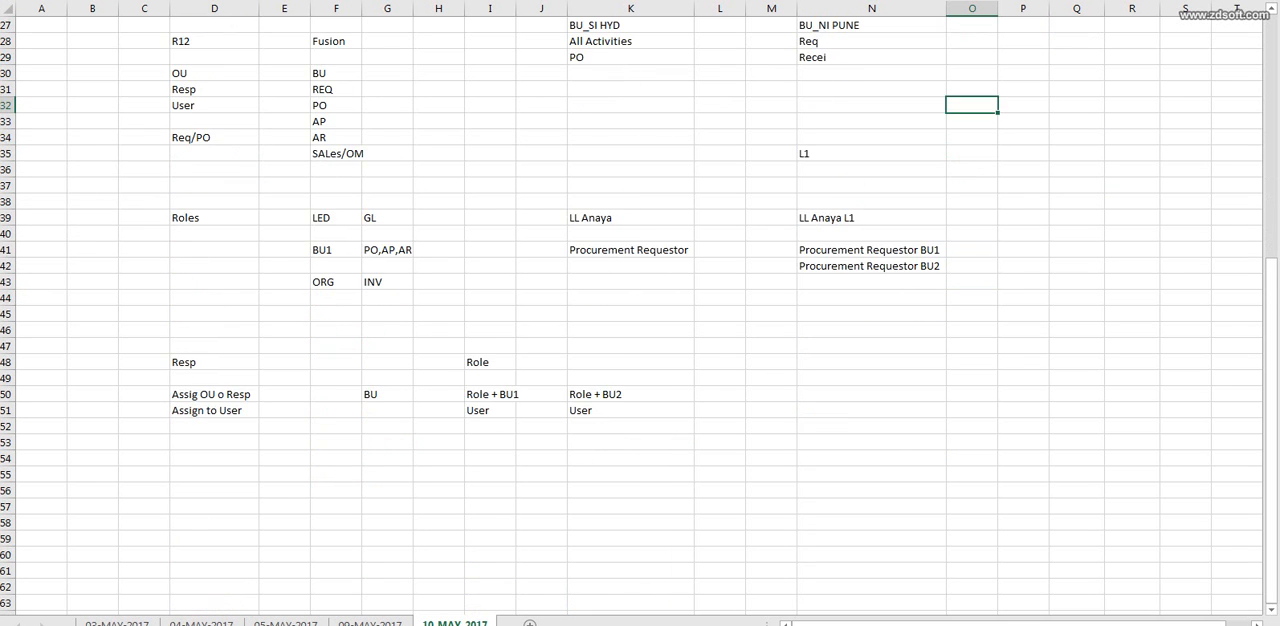
left_click(214, 346)
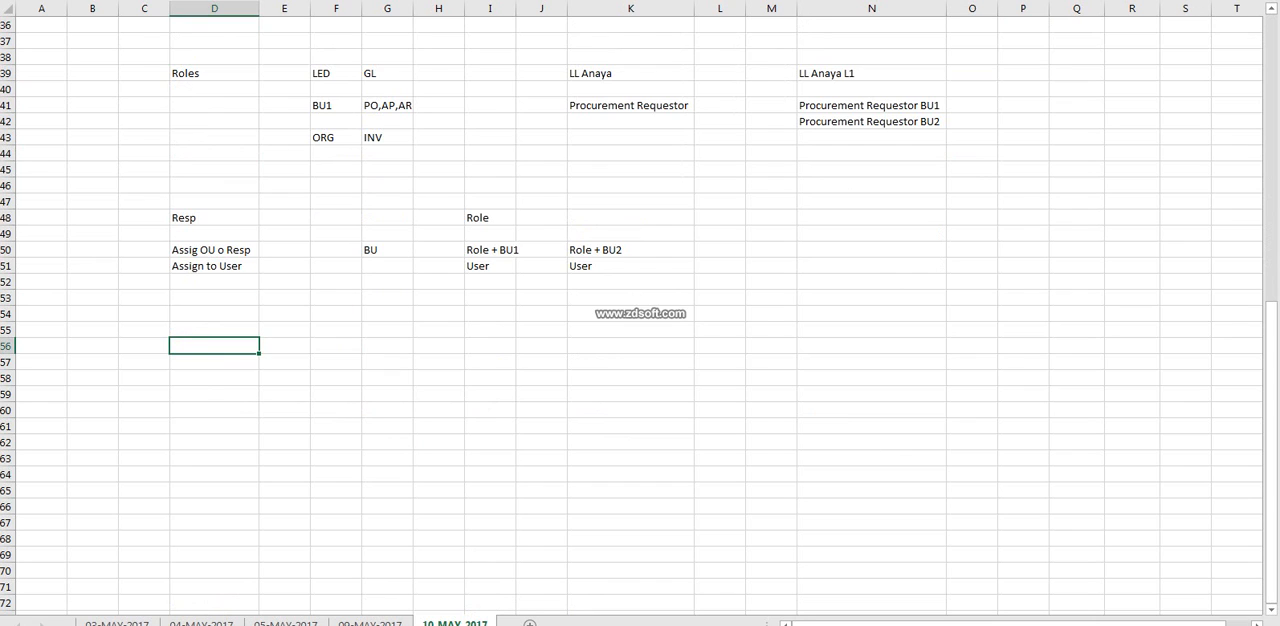
type("OU")
key("BackSpace")
key("BackSpace")
type("BU")
key("Return")
key("Return")
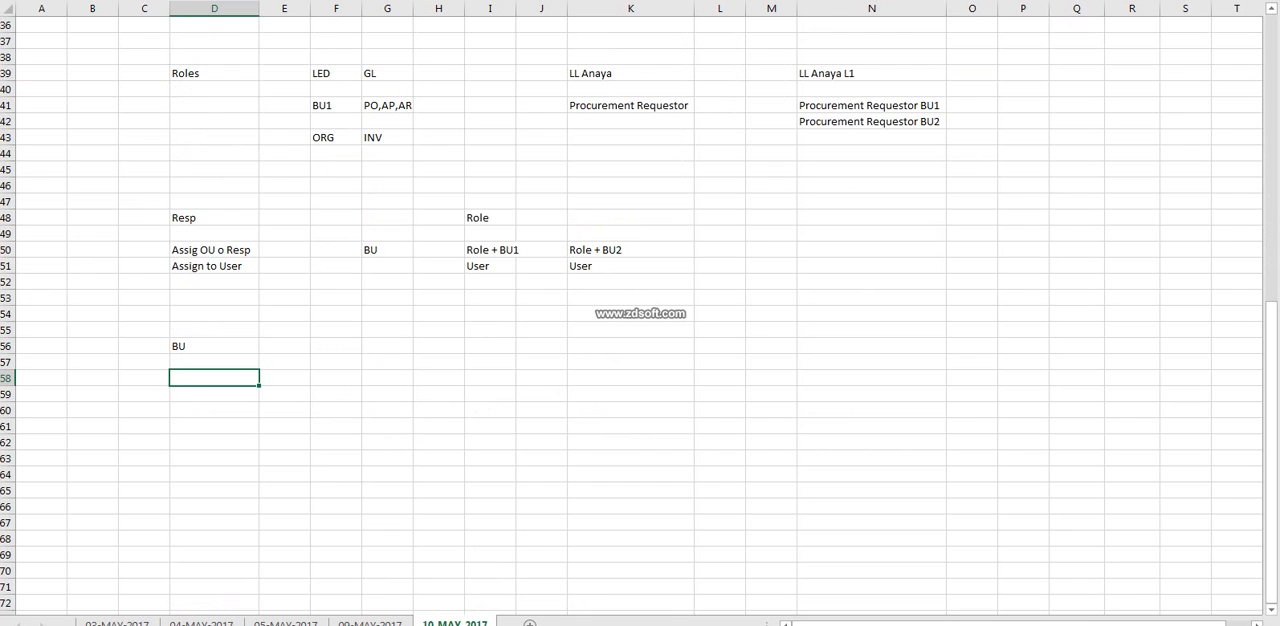
List the organizations under BU by entering MASTER in D58 and INV in both D60 and D61.
type("MASTER")
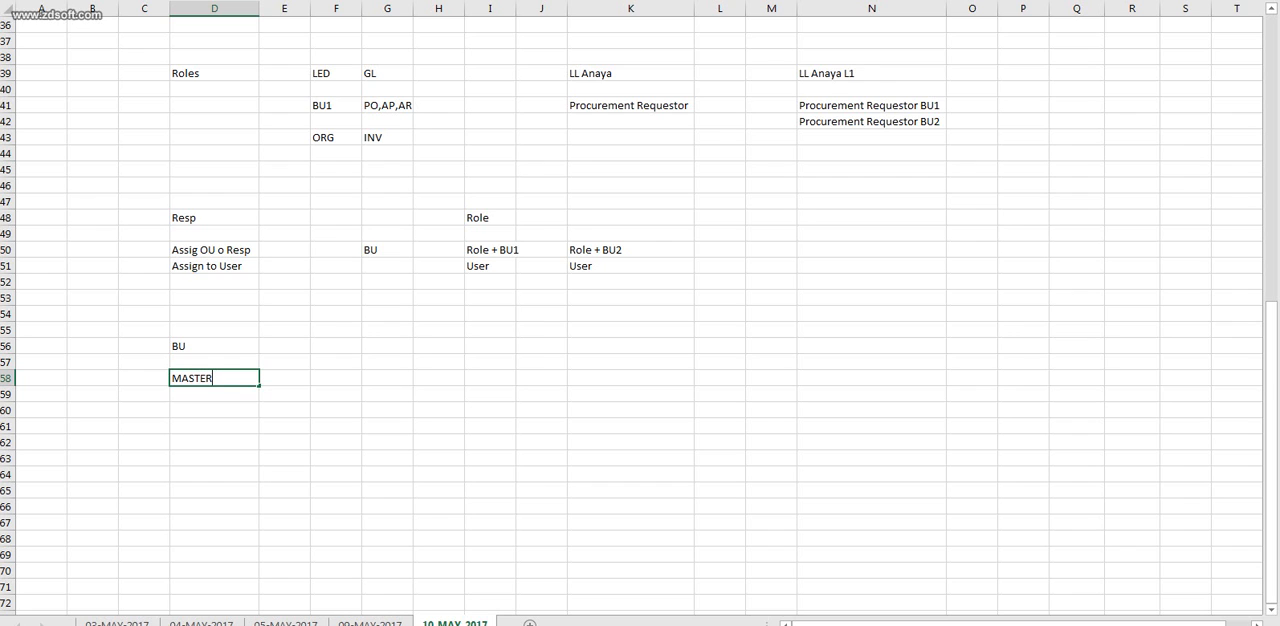
left_click(336, 394)
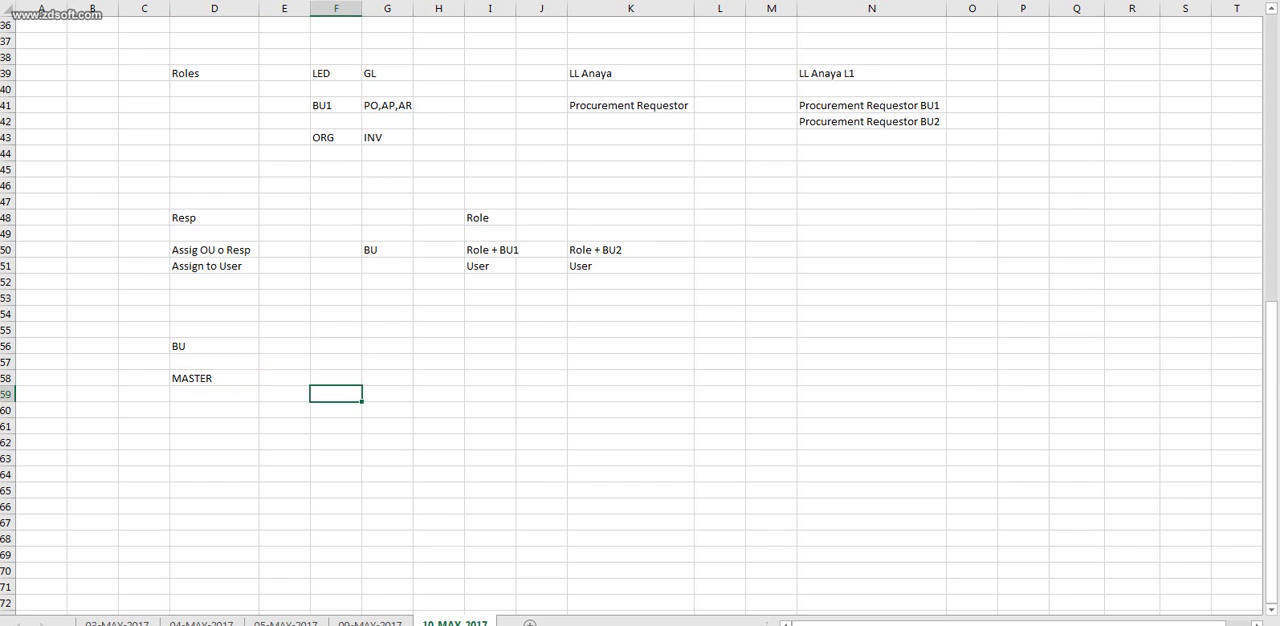
left_click(214, 410)
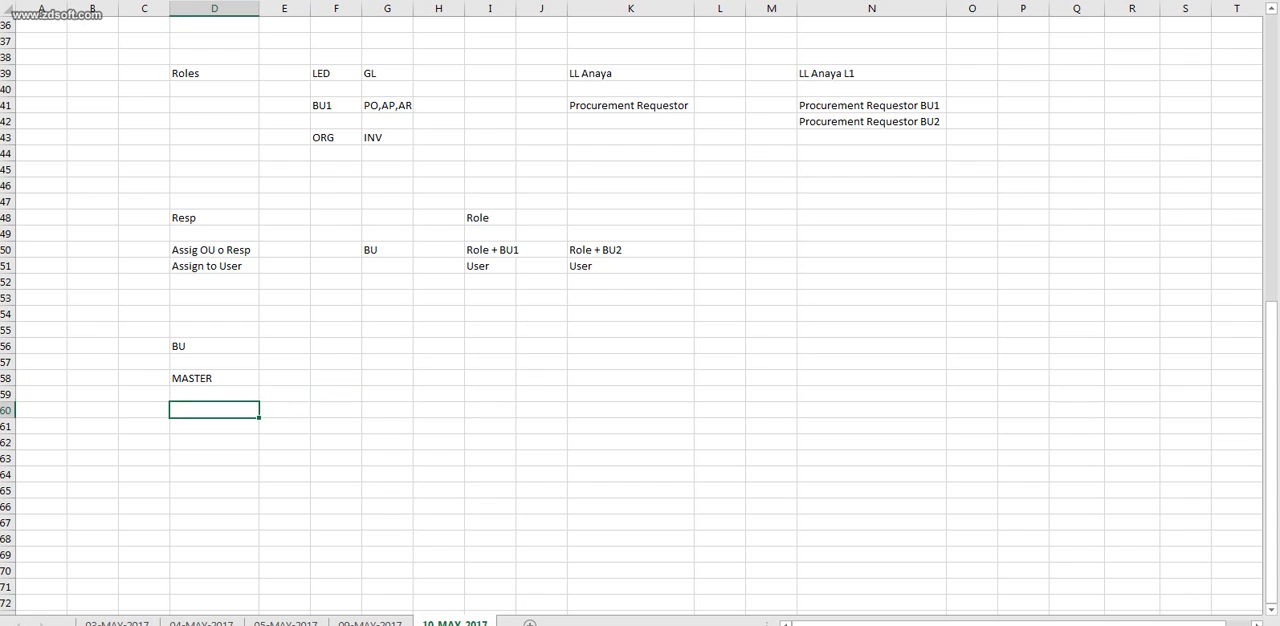
type("INV")
key("Return")
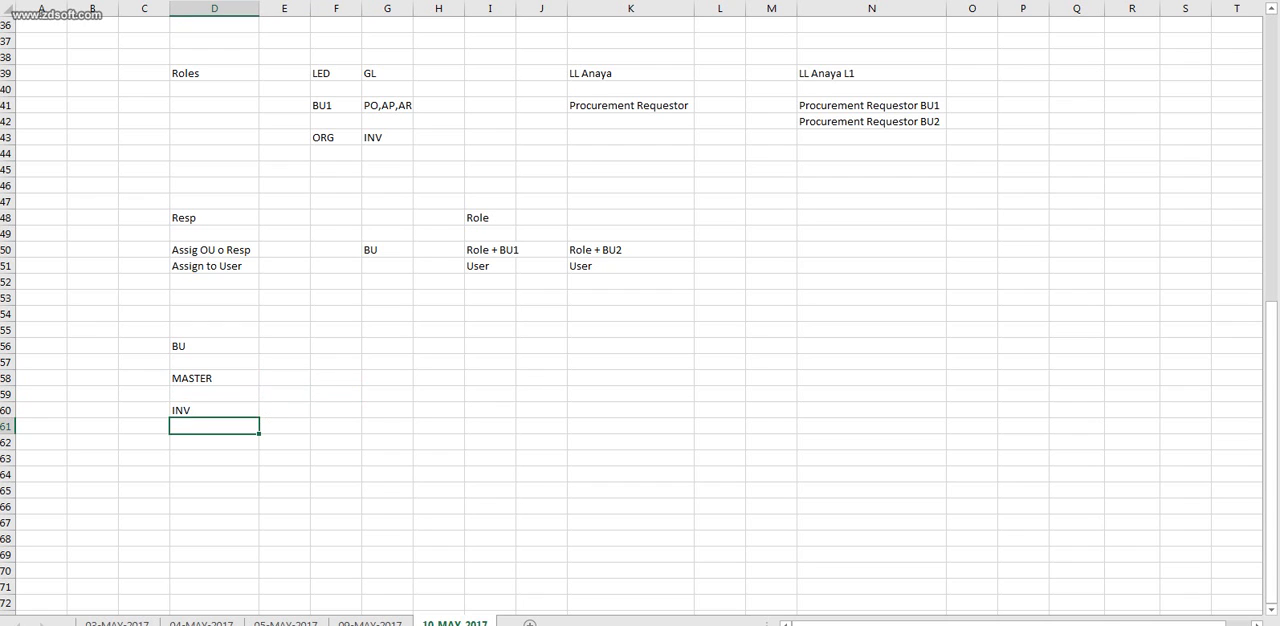
type("INV")
left_click(8, 378)
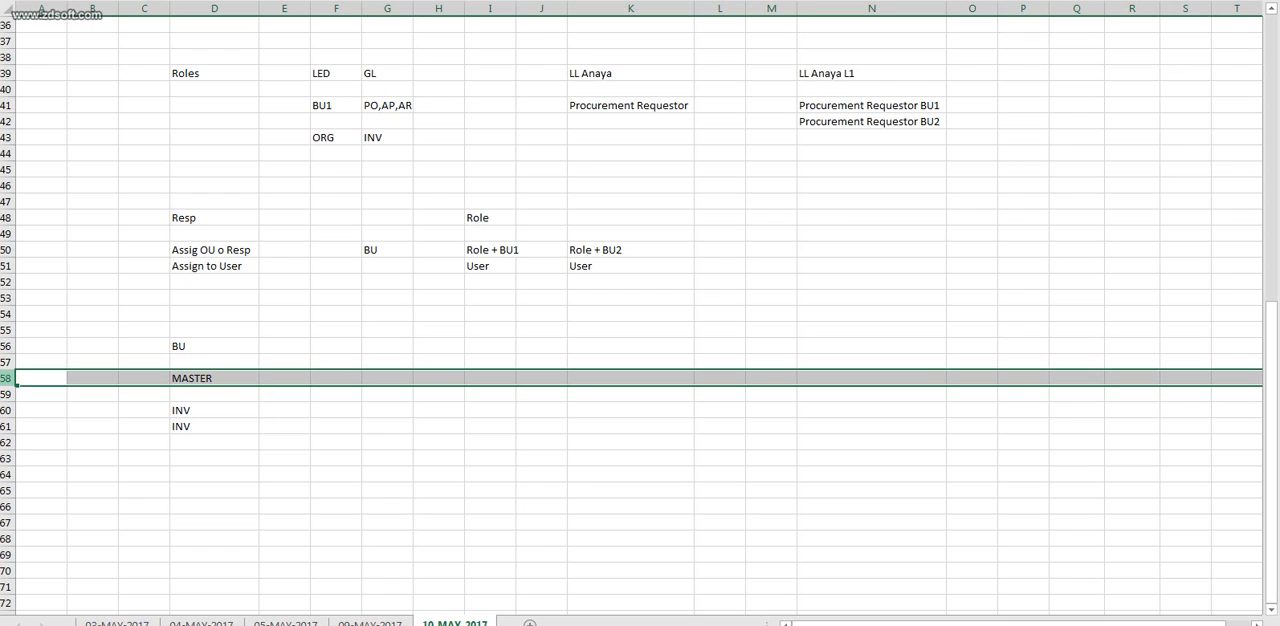
left_click(214, 378)
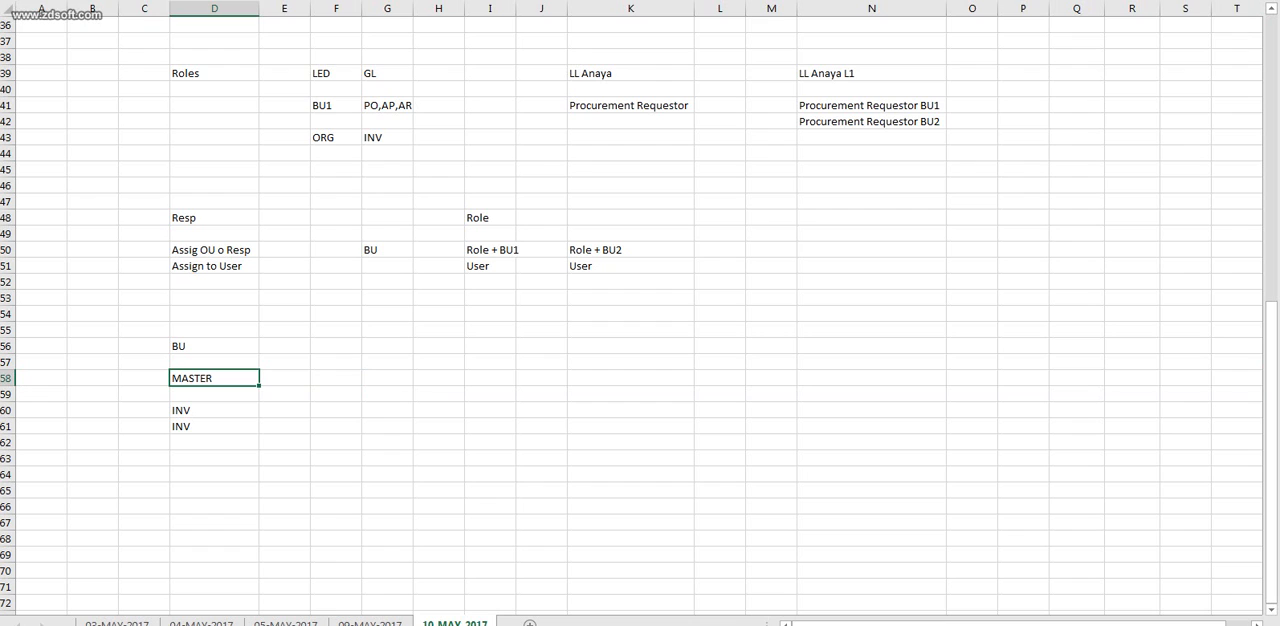
left_click(8, 378)
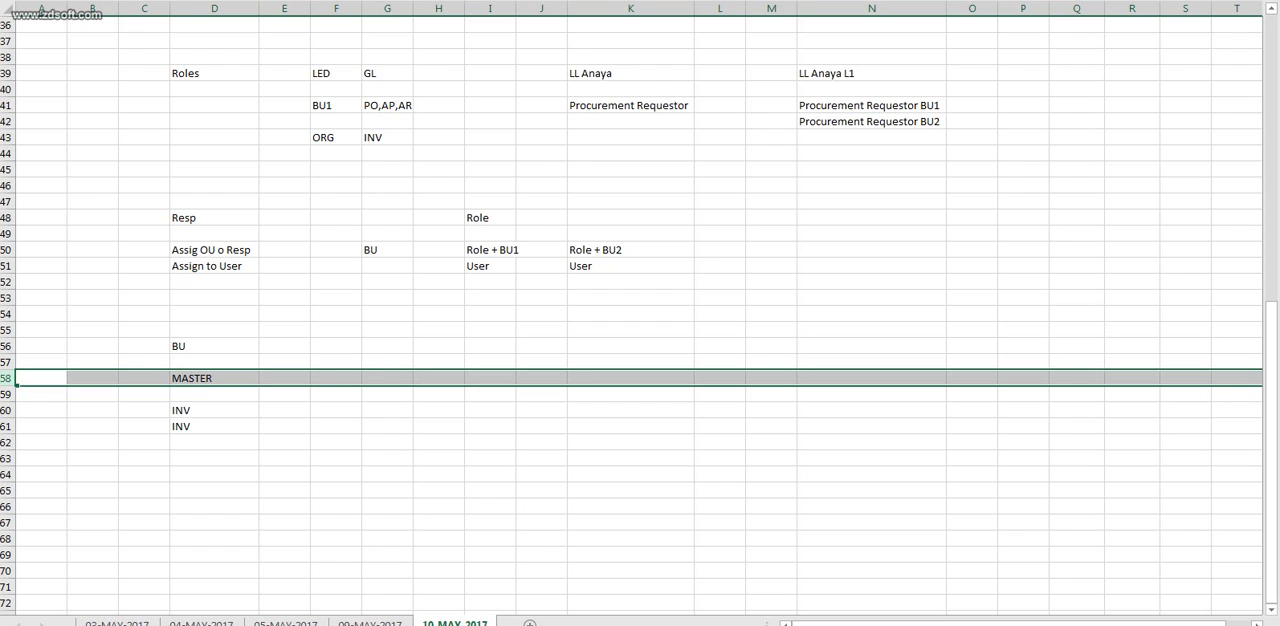
left_click(214, 378)
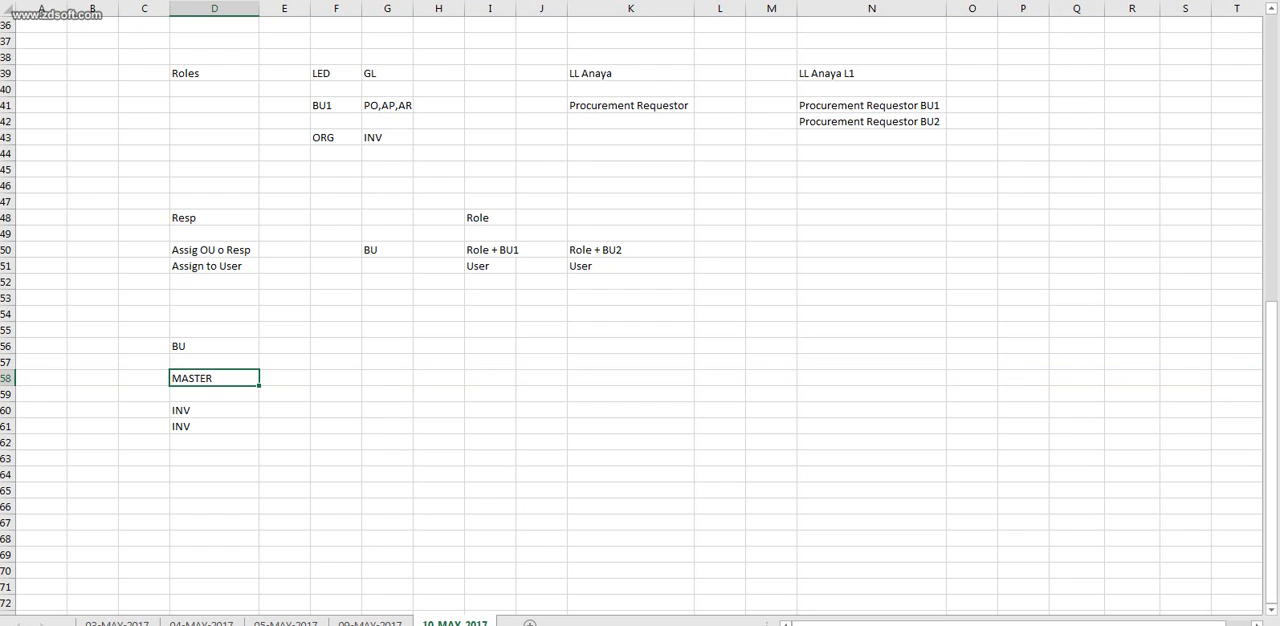
left_click(8, 410)
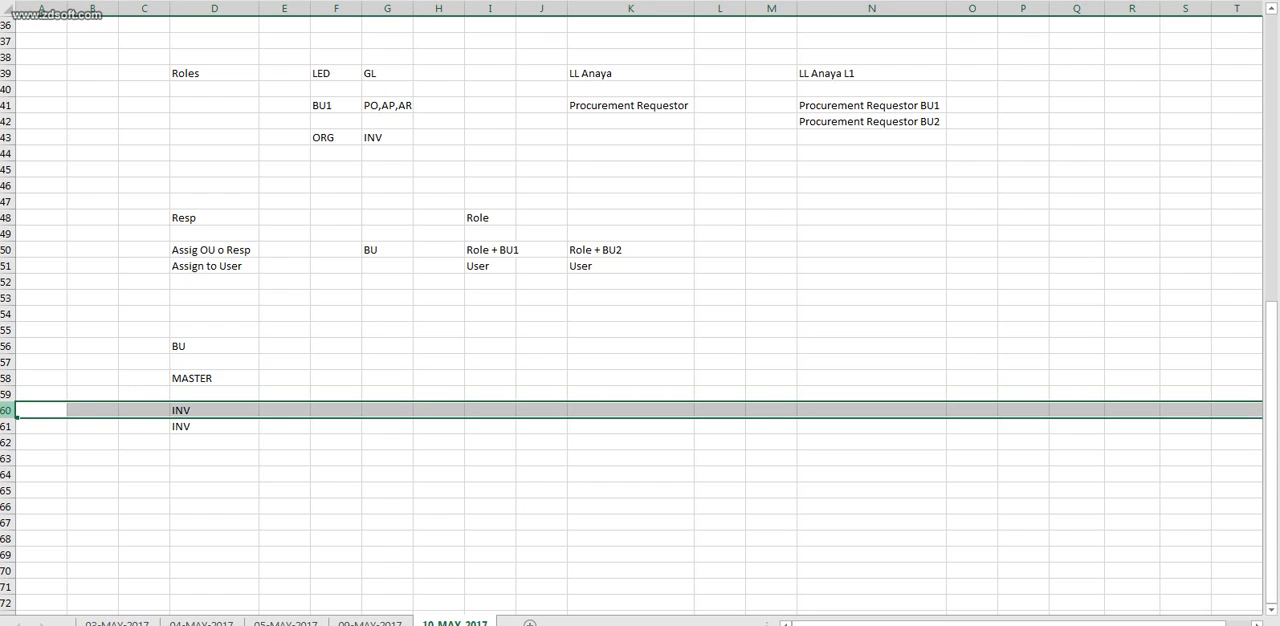
left_click_drag(8, 410, 8, 427)
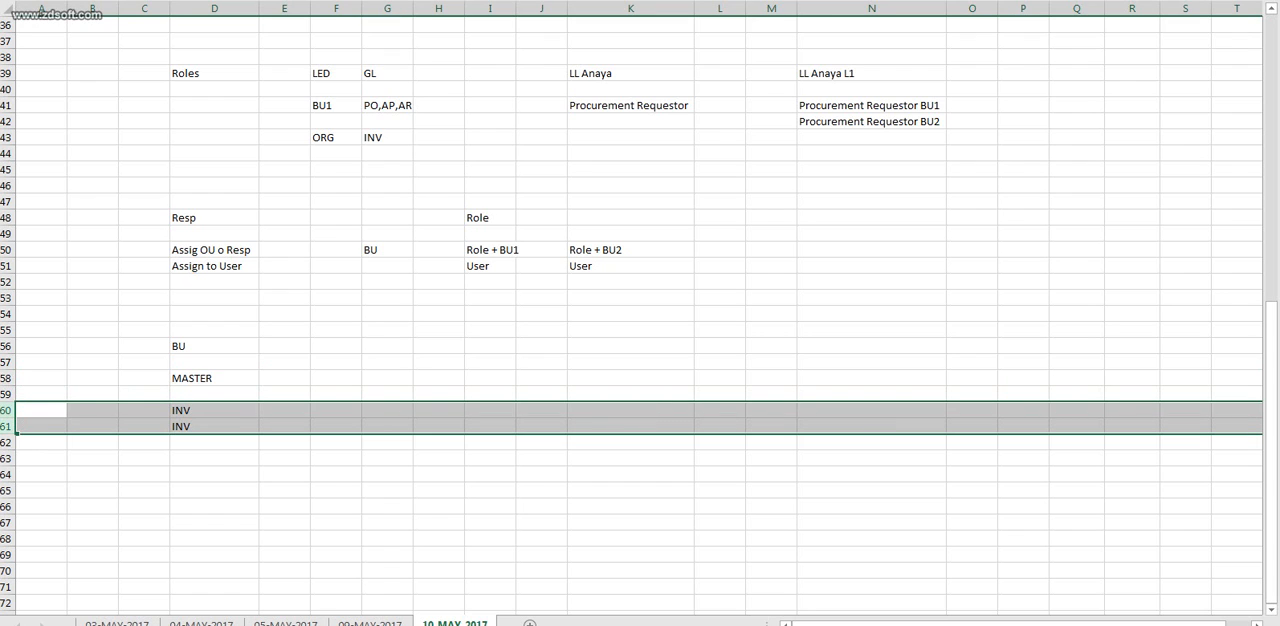
left_click(214, 410)
left_click(214, 427)
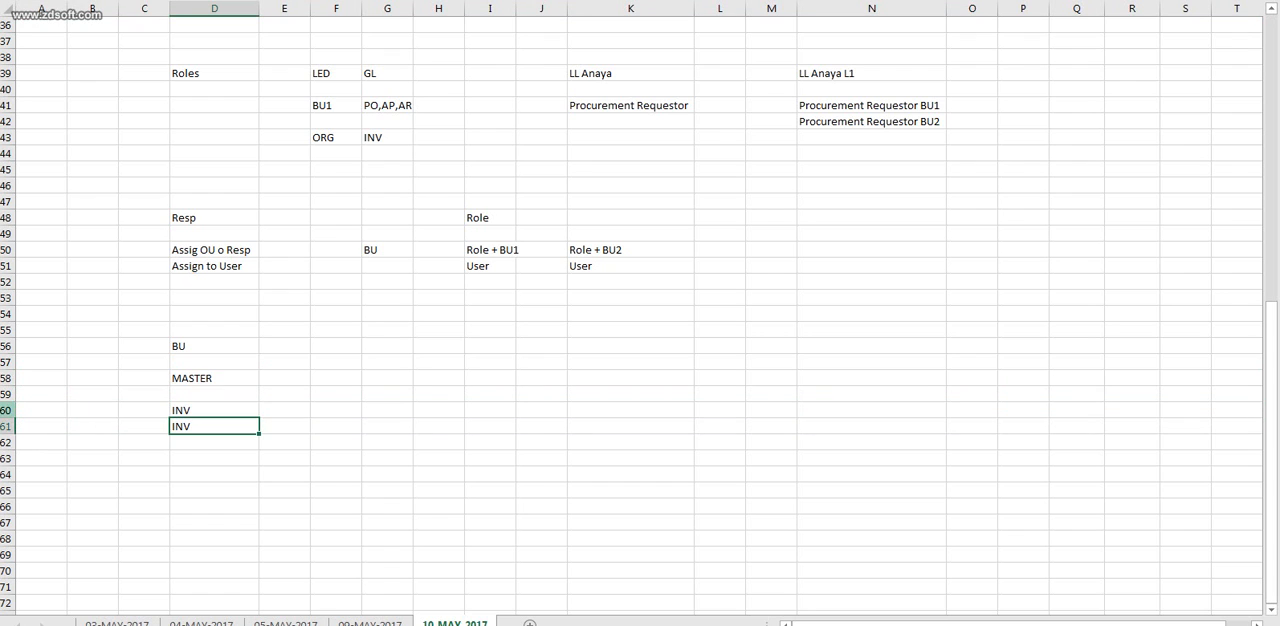
left_click_drag(8, 410, 8, 428)
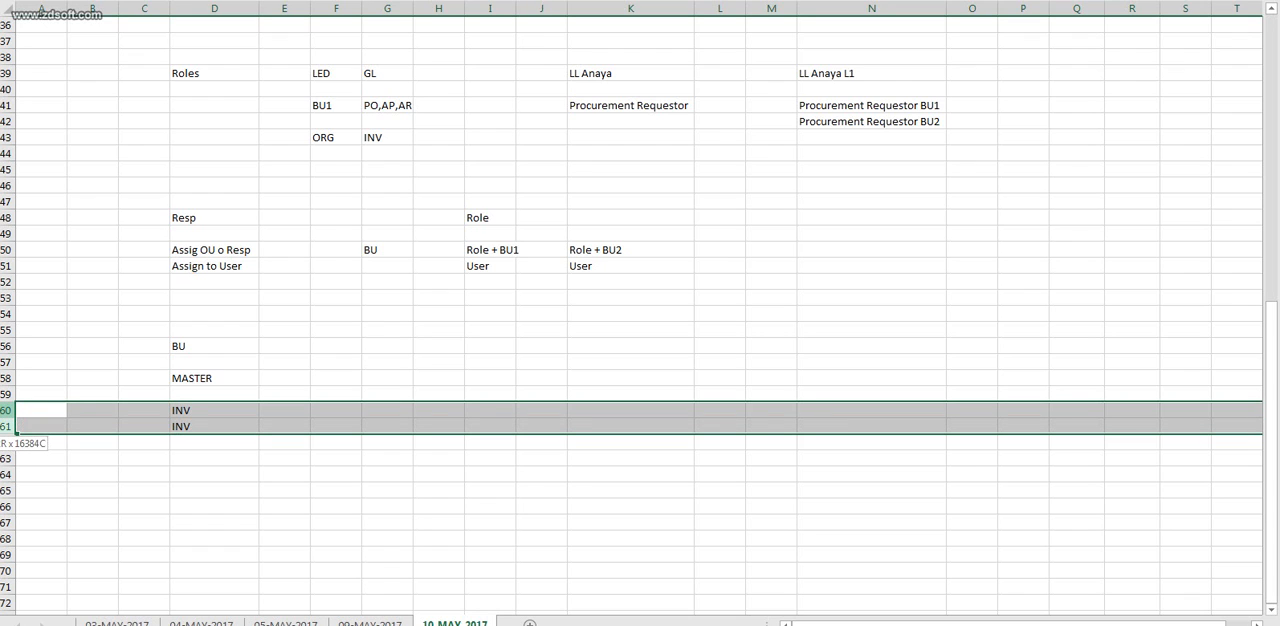
key("alt+Tab")
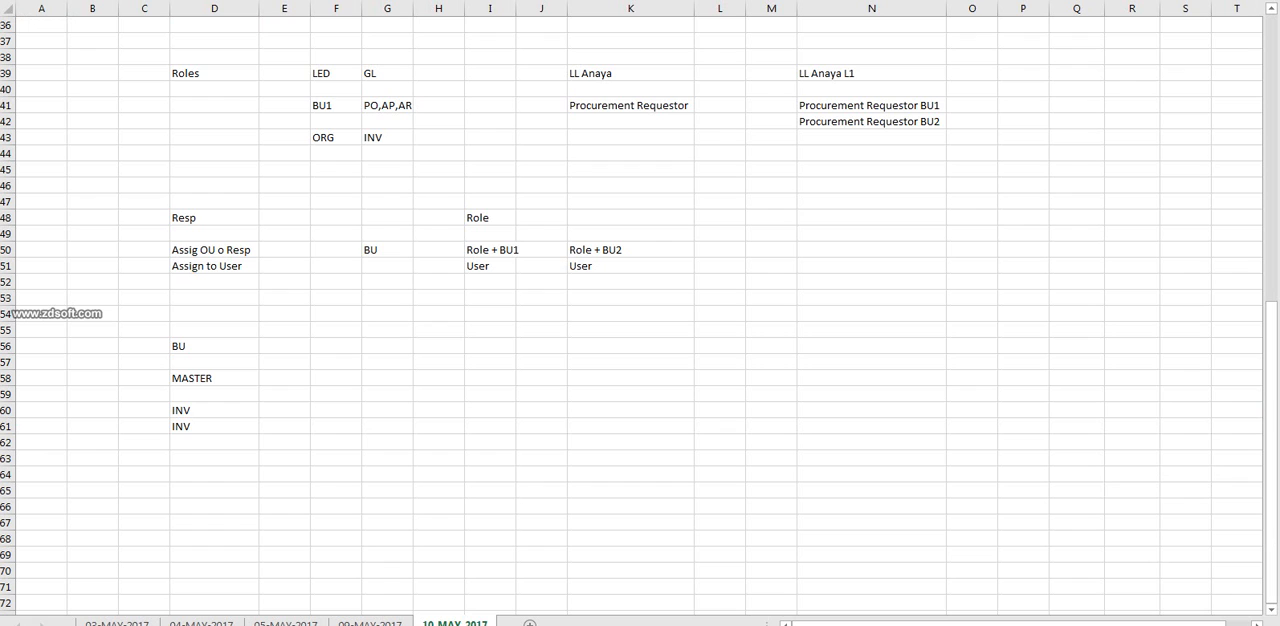
key("alt+Tab")
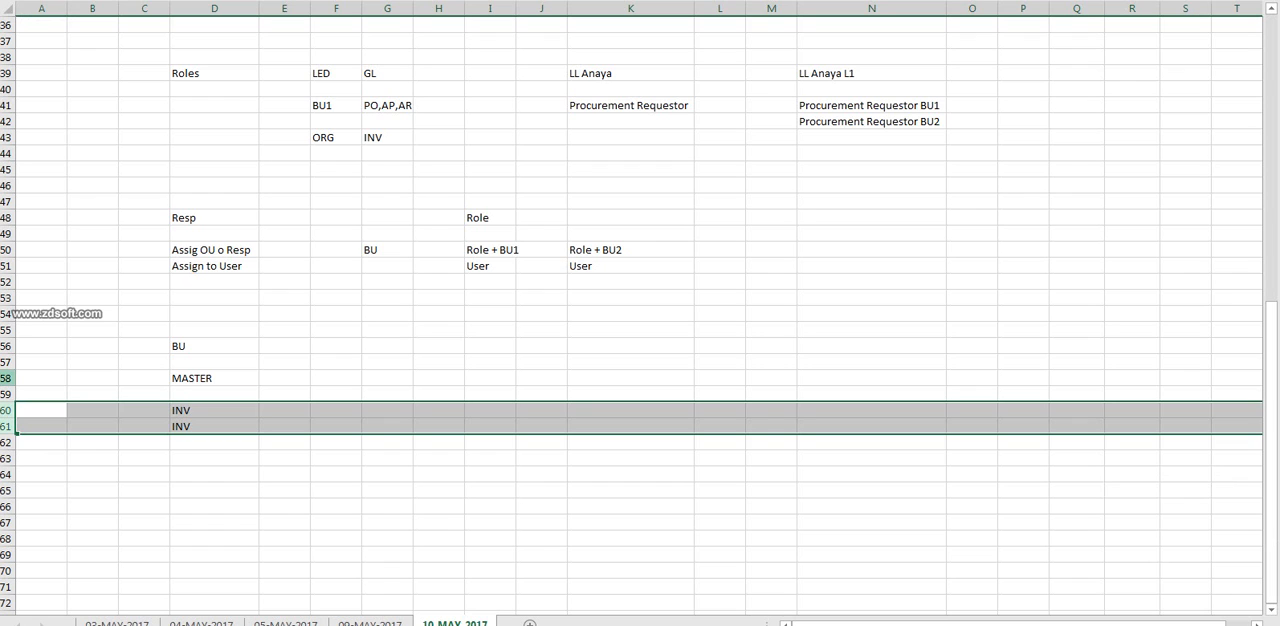
left_click(7, 379)
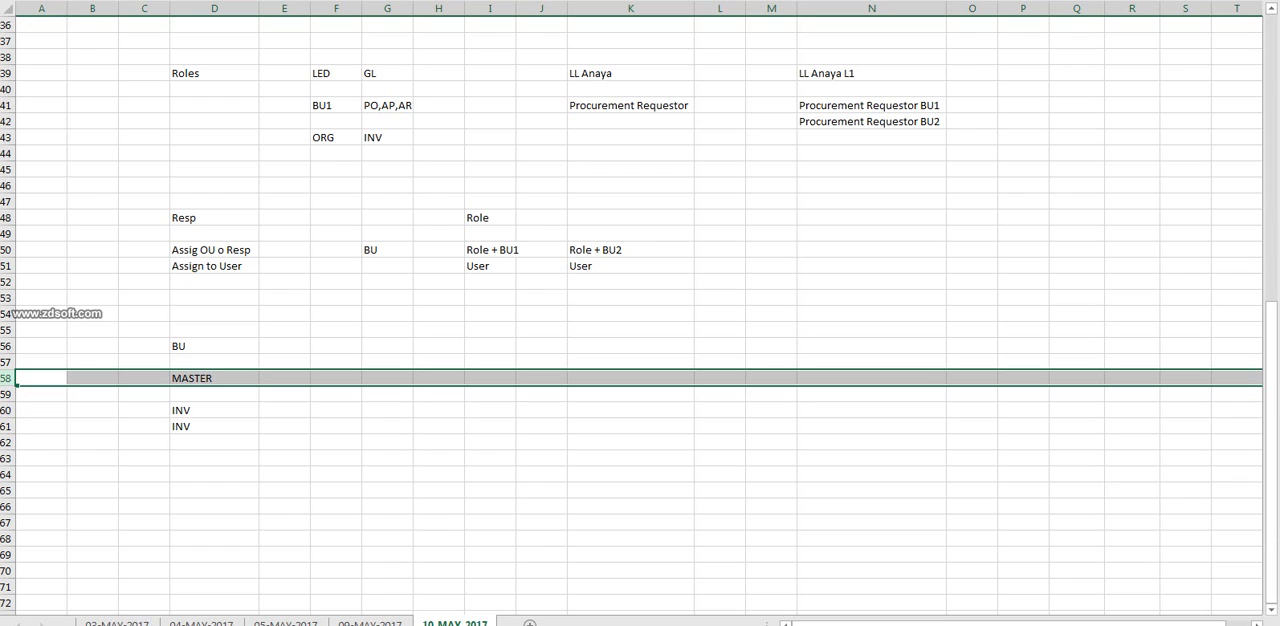
left_click(214, 379)
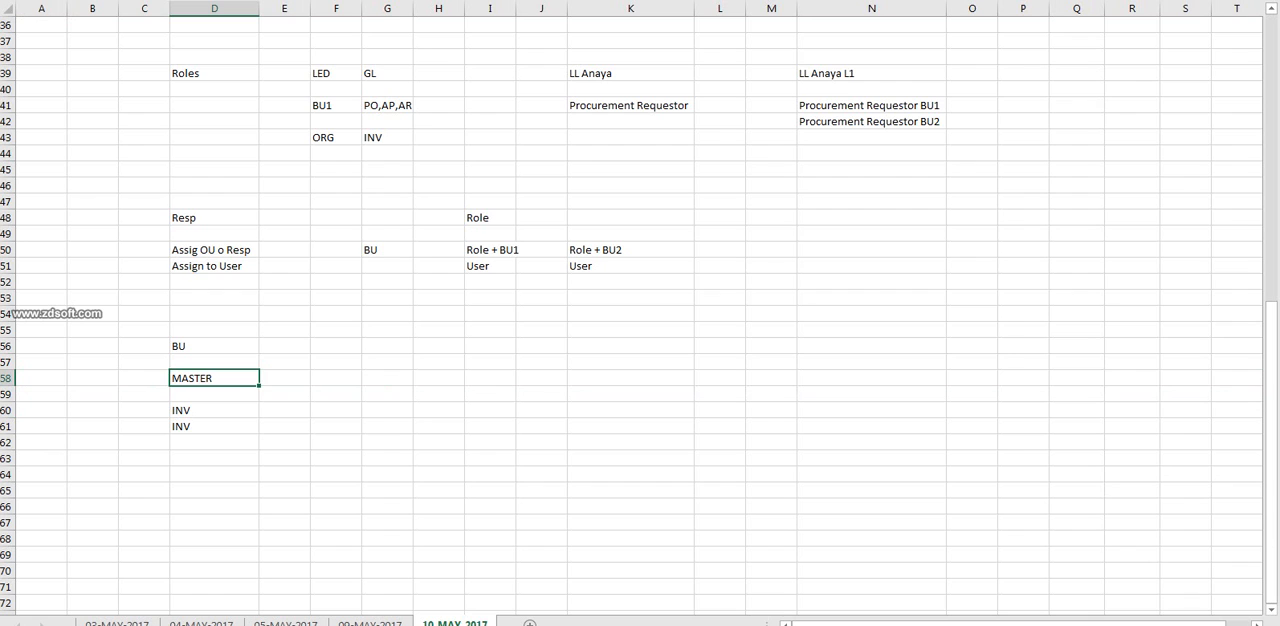
key("Down")
key("Down")
key("shift+Down")
key("shift+Down")
key("shift+Down")
key("shift+Down")
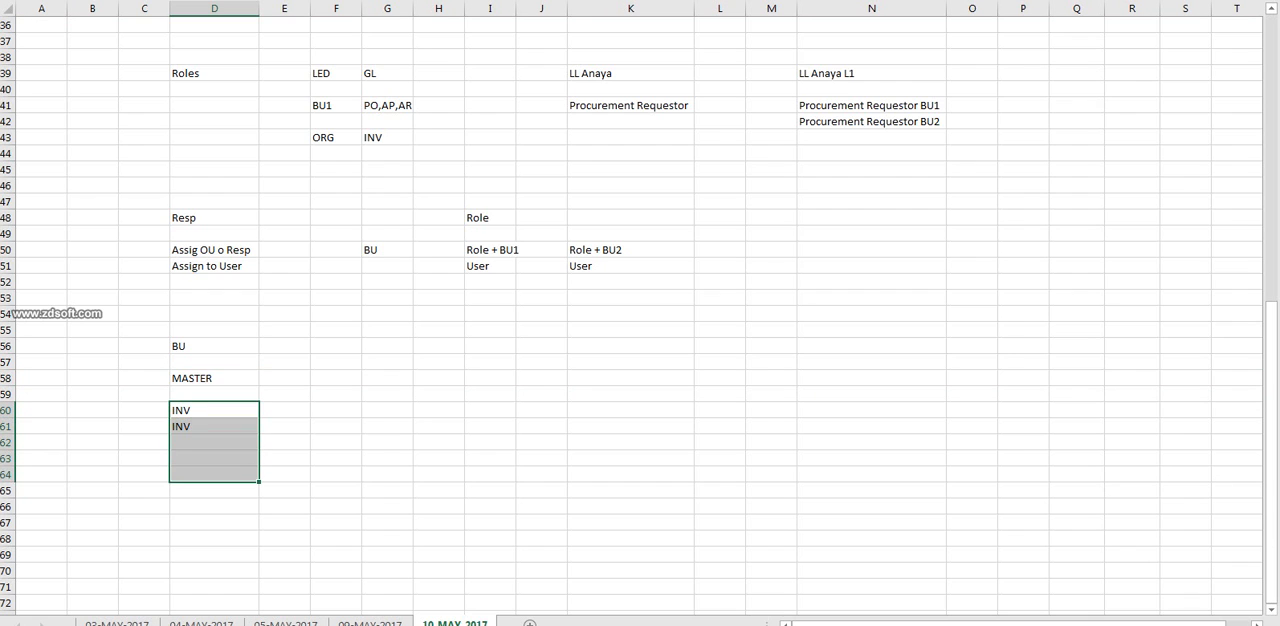
key("shift+Down")
key("shift+Down")
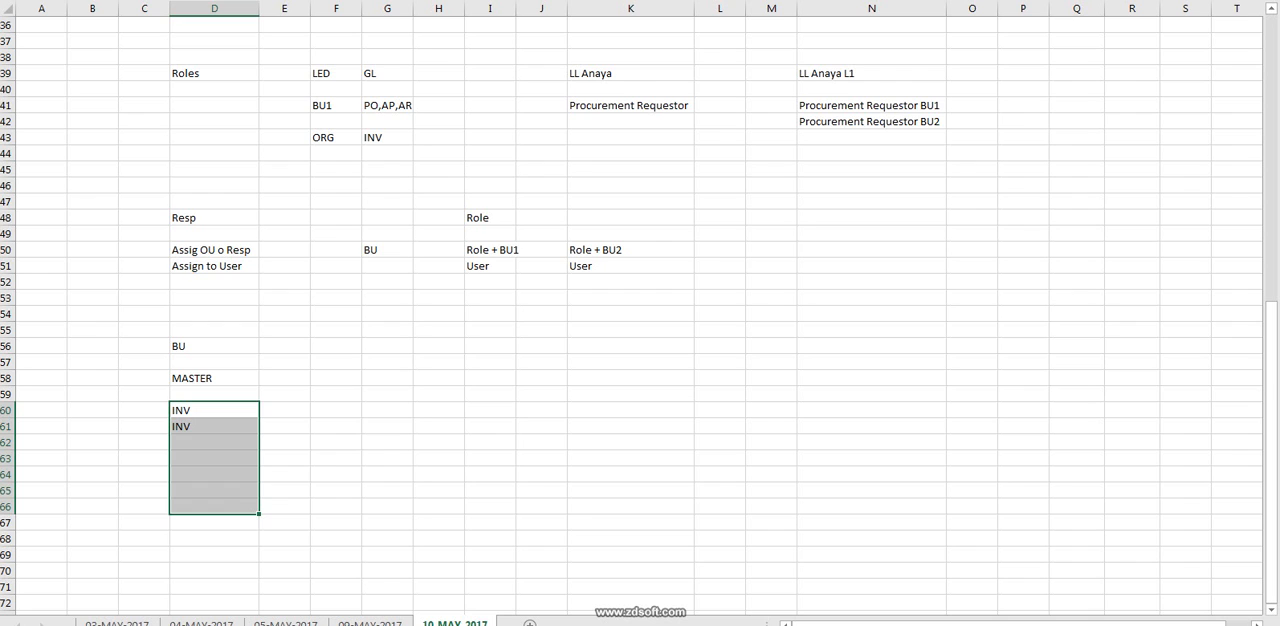
Enter the locations Milpitas in F58 and Sanjos in H58, on the same row as MASTER.
left_click(214, 378)
left_click(336, 378)
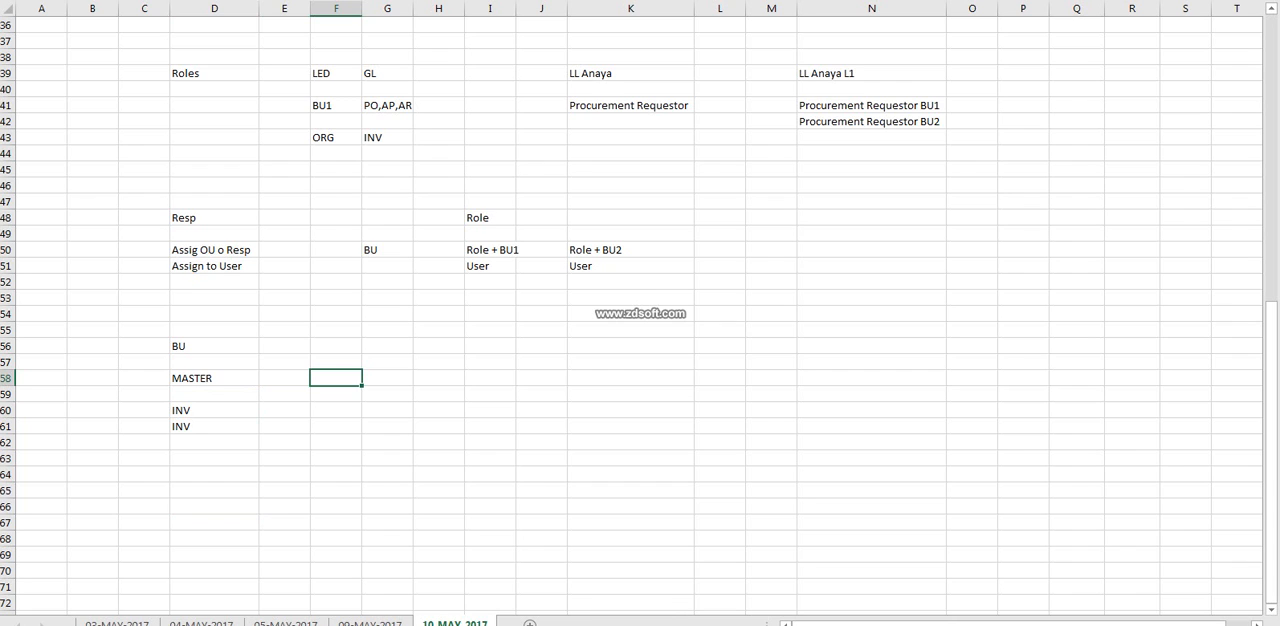
type("M")
type("Ilit")
key("BackSpace")
key("BackSpace")
key("BackSpace")
key("BackSpace")
type("ilp")
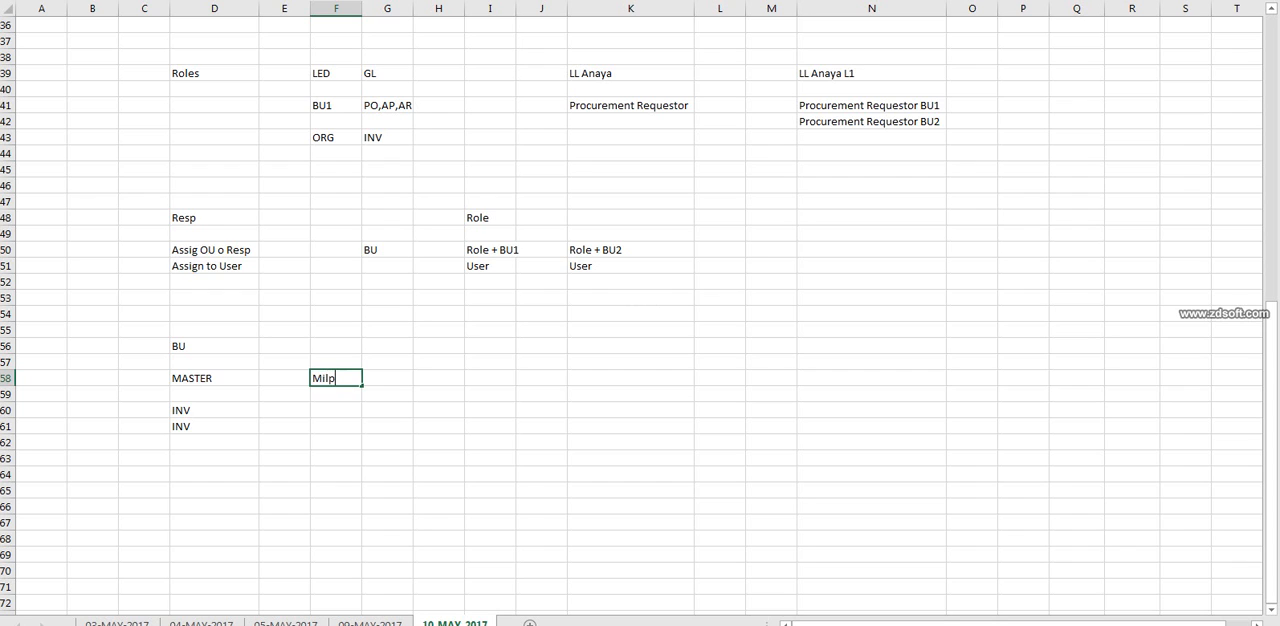
type("itas")
left_click(438, 378)
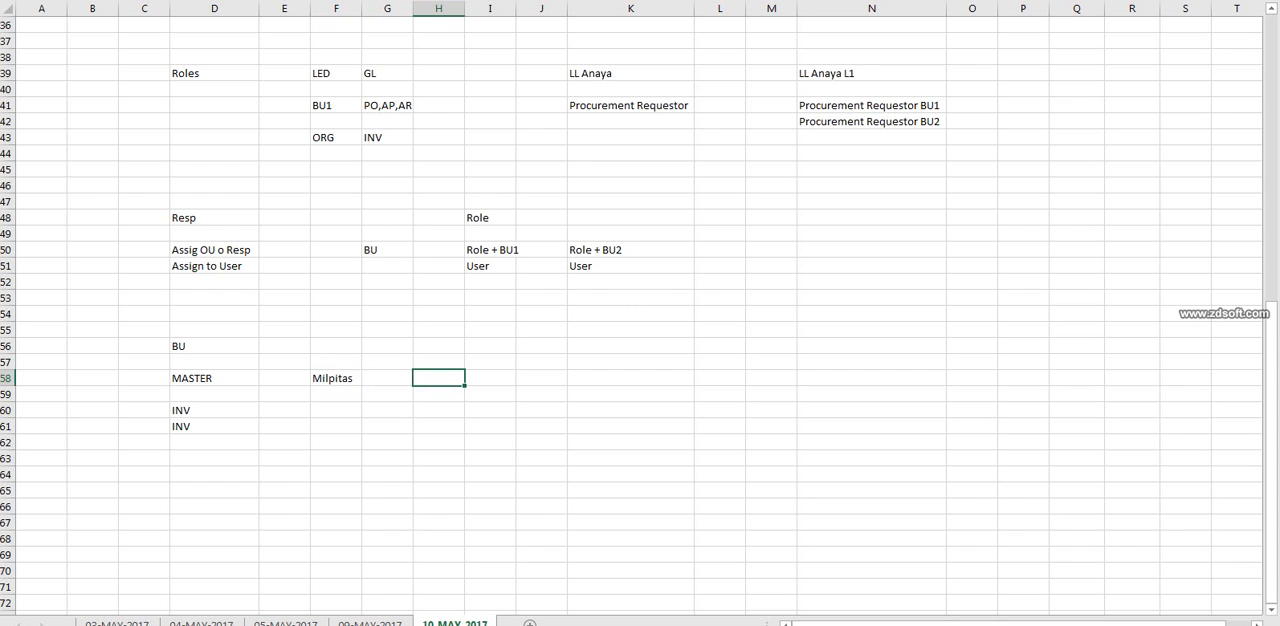
type("Sanjos")
left_click(541, 362)
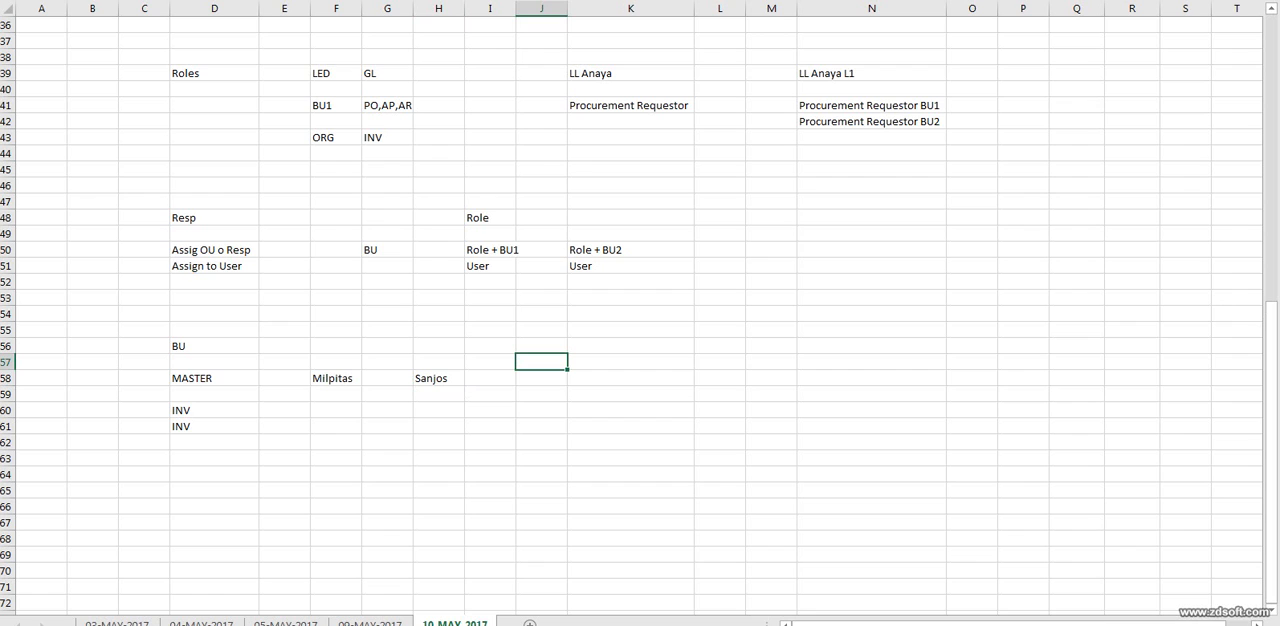
Enter MASTER in G56, above and between the Milpitas and Sanjos entries.
left_click(336, 362)
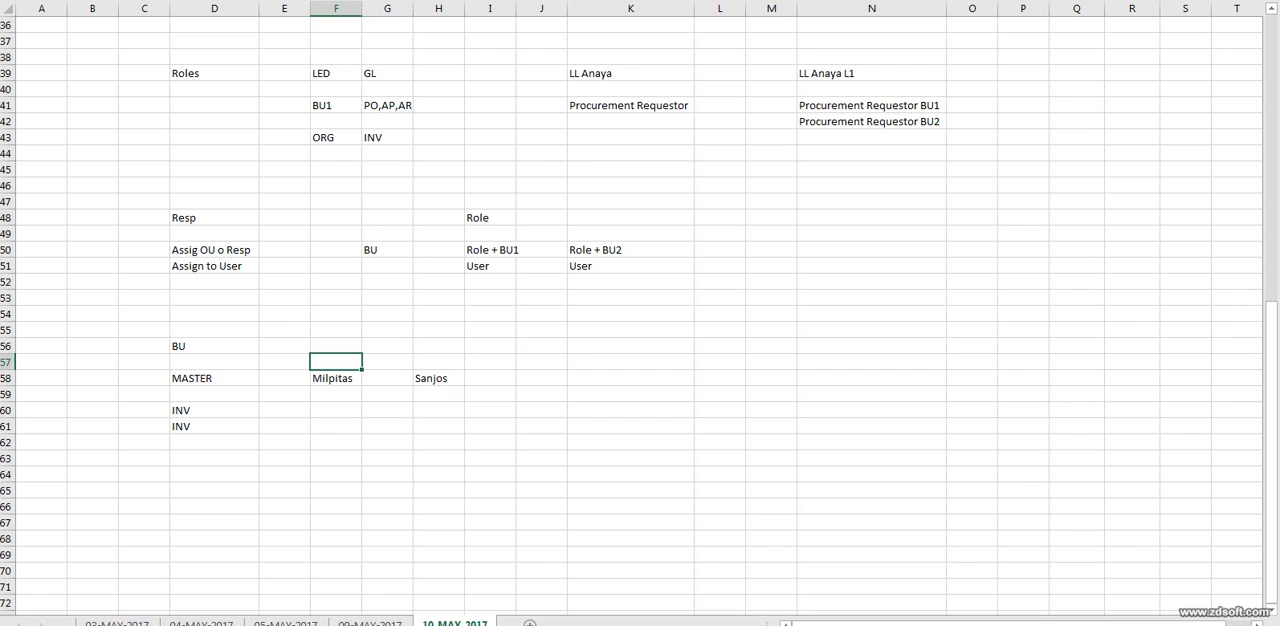
left_click(387, 346)
type("MASTER")
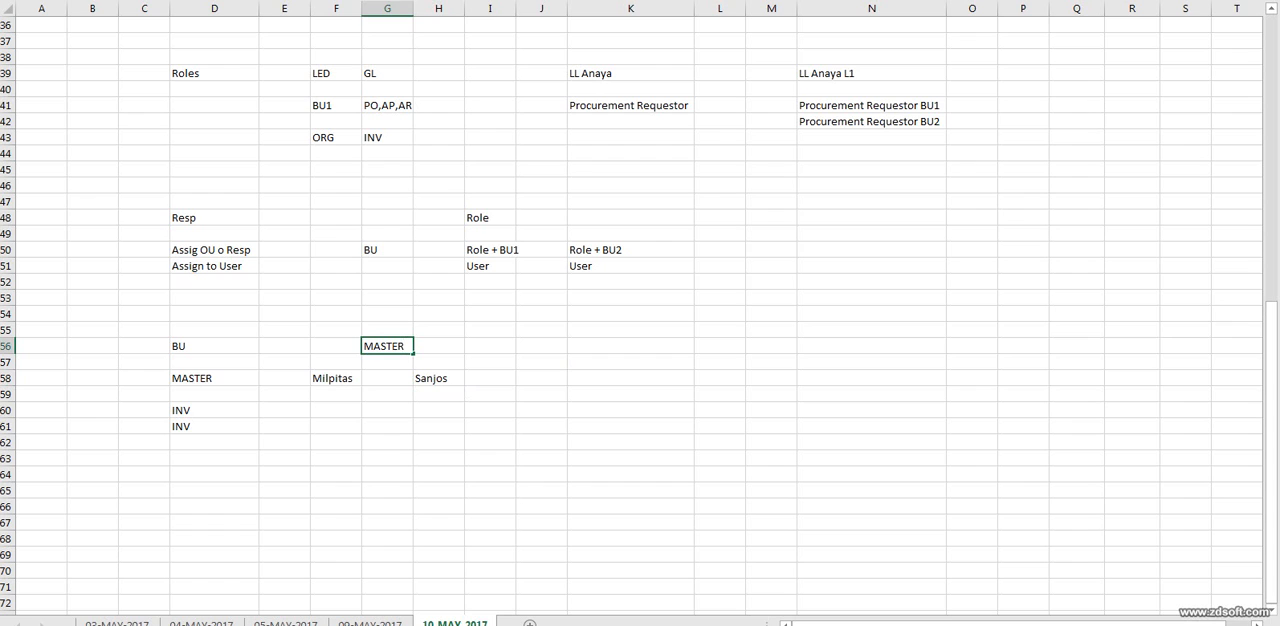
left_click(490, 346)
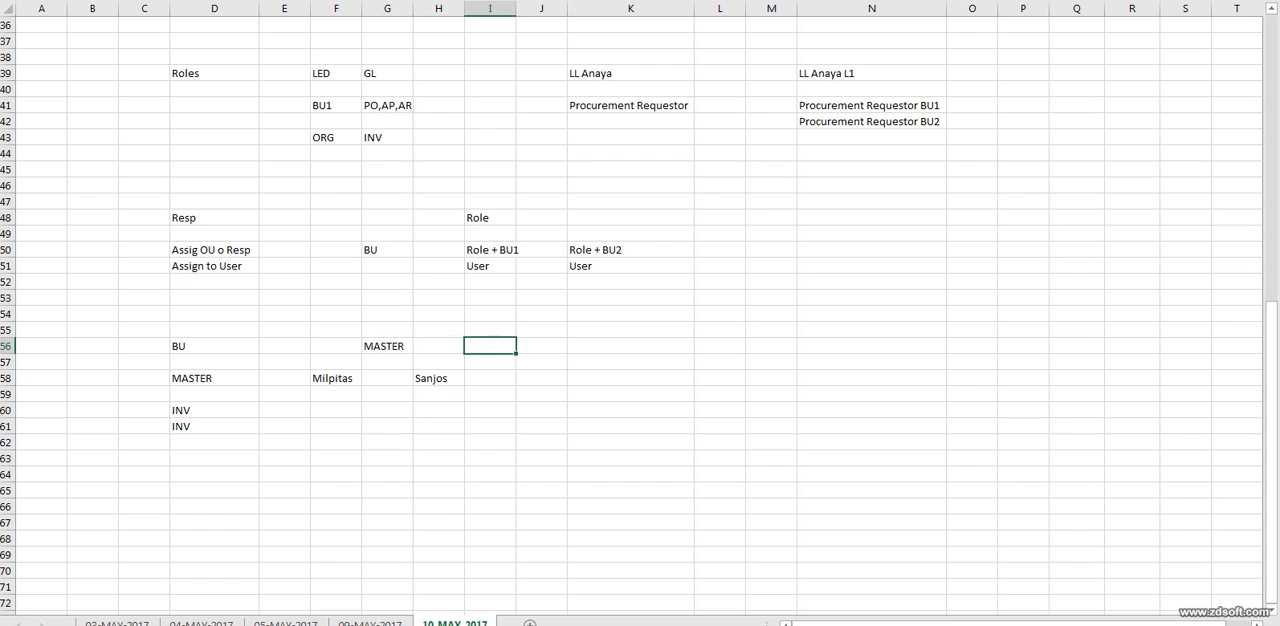
left_click(387, 346)
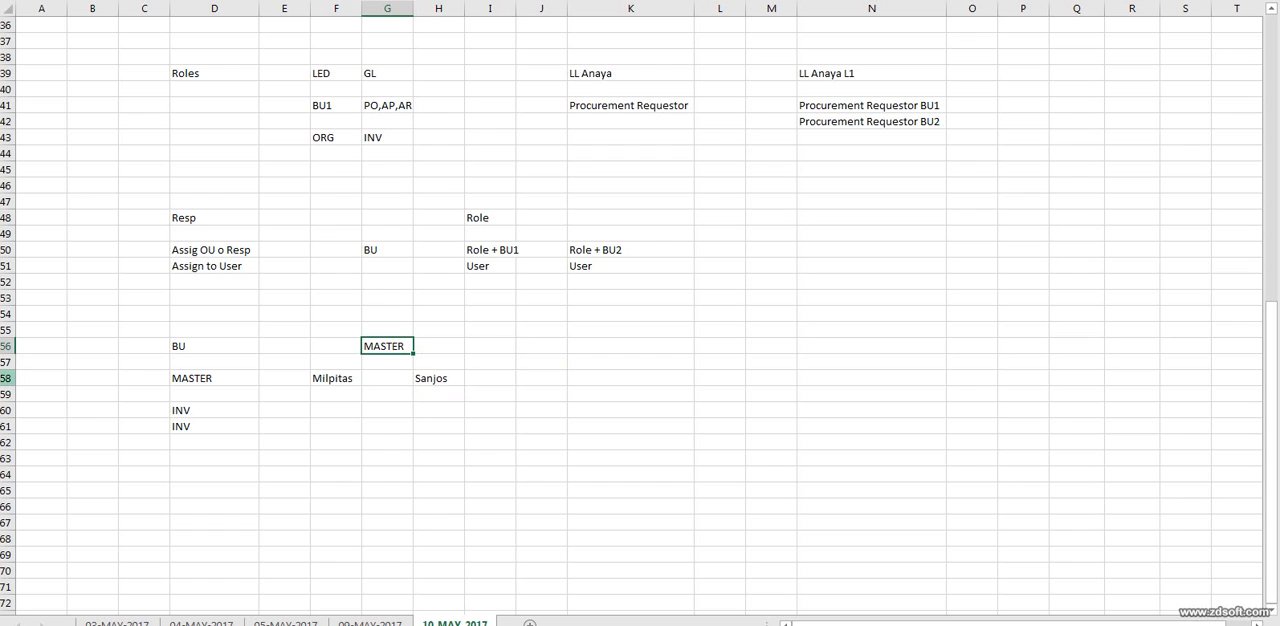
left_click_drag(336, 378, 438, 490)
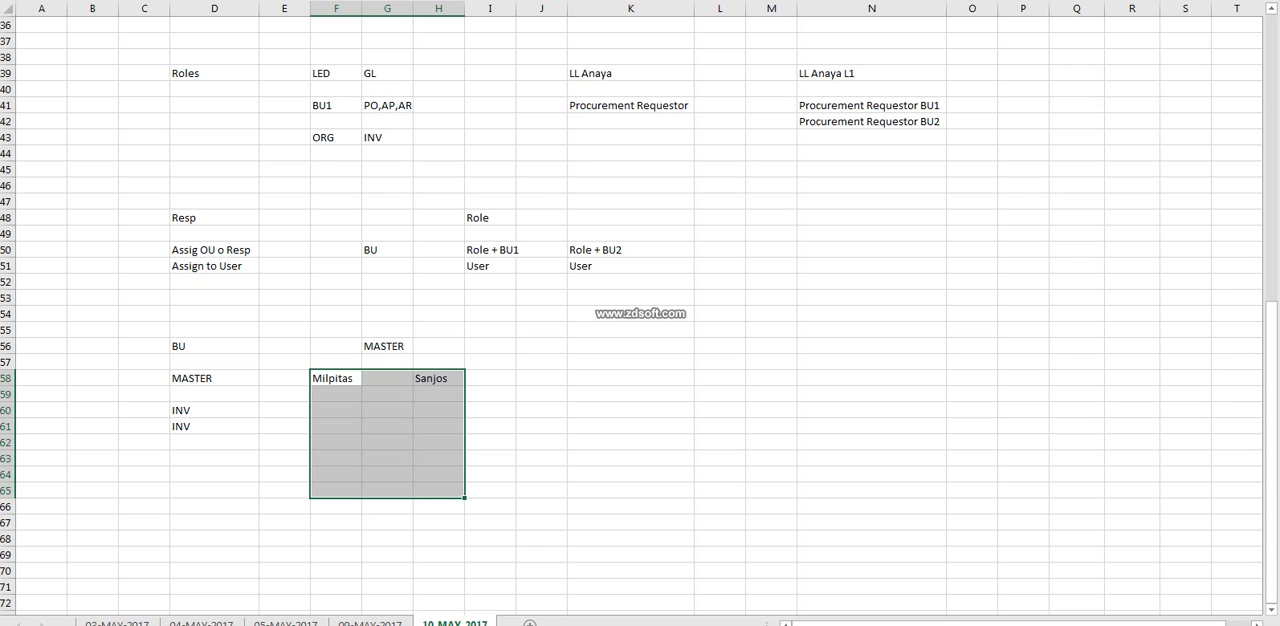
key("alt+Tab")
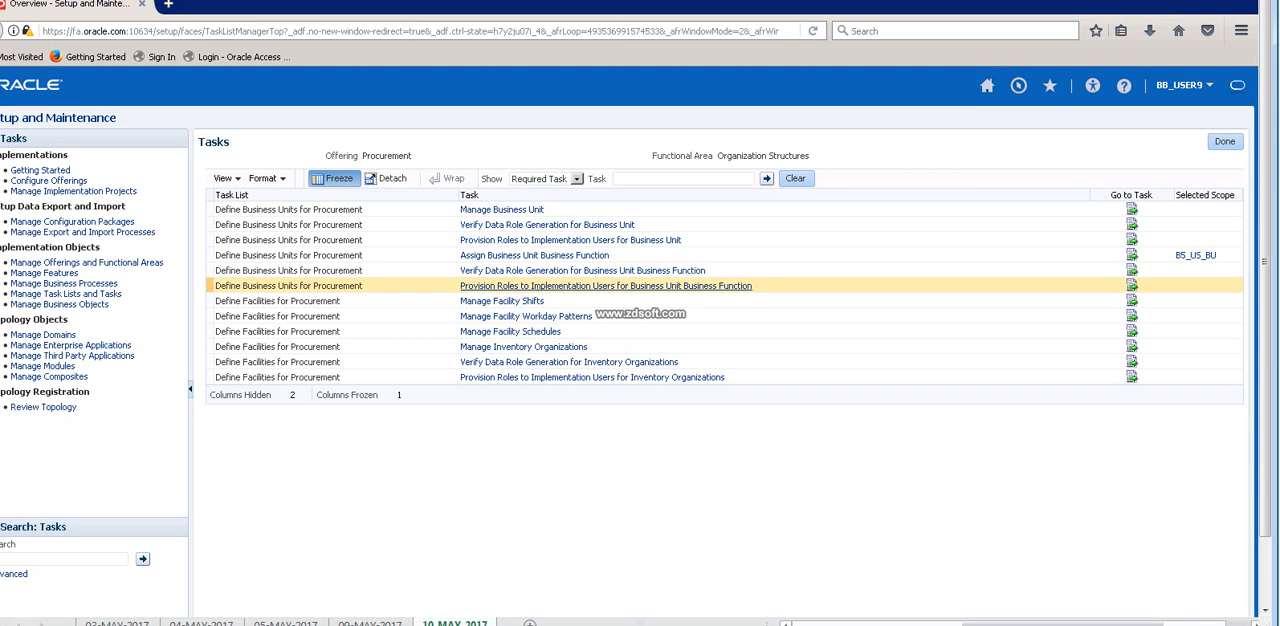
key("alt+Tab")
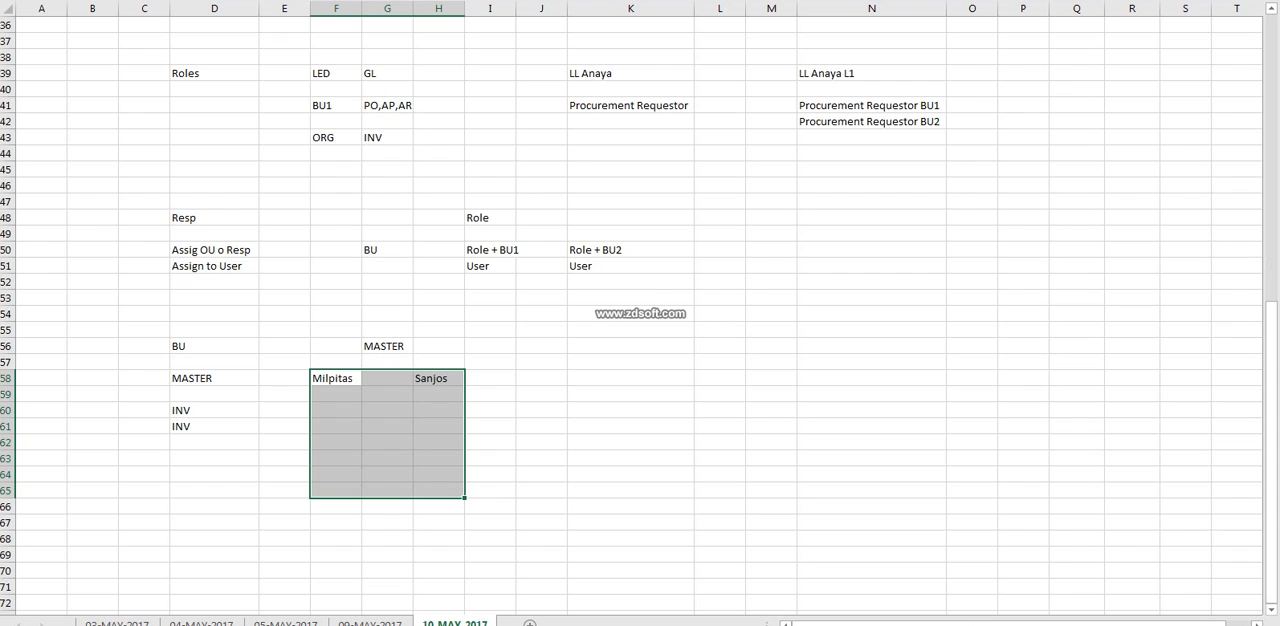
left_click(438, 394)
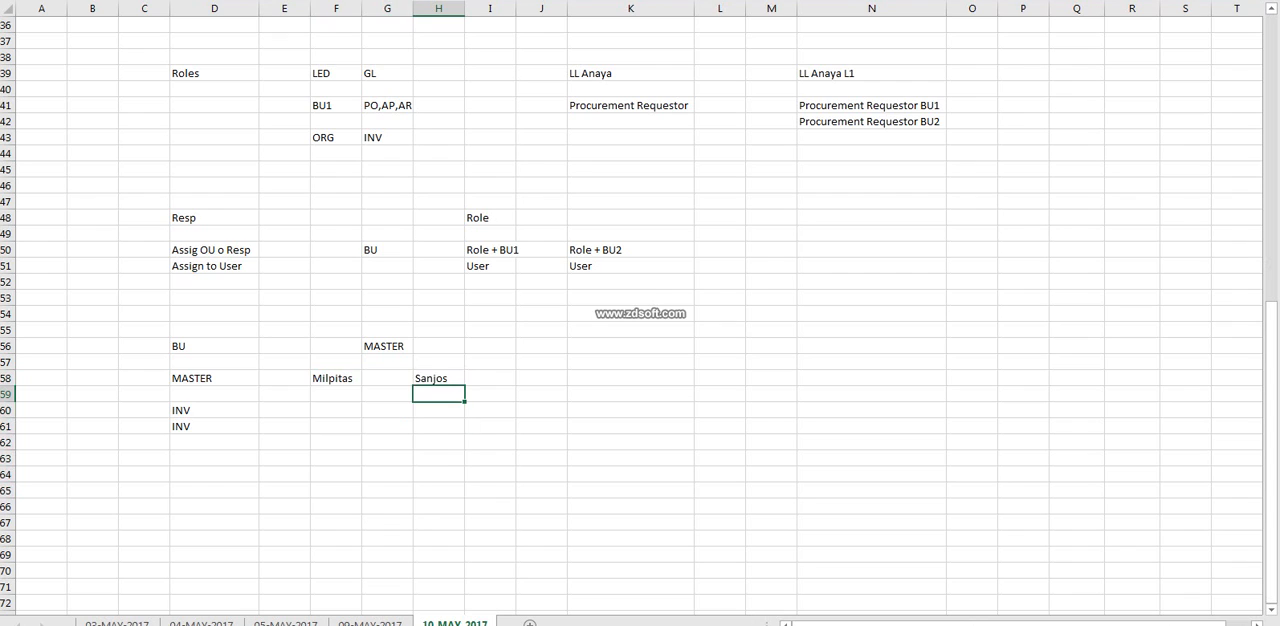
left_click(387, 346)
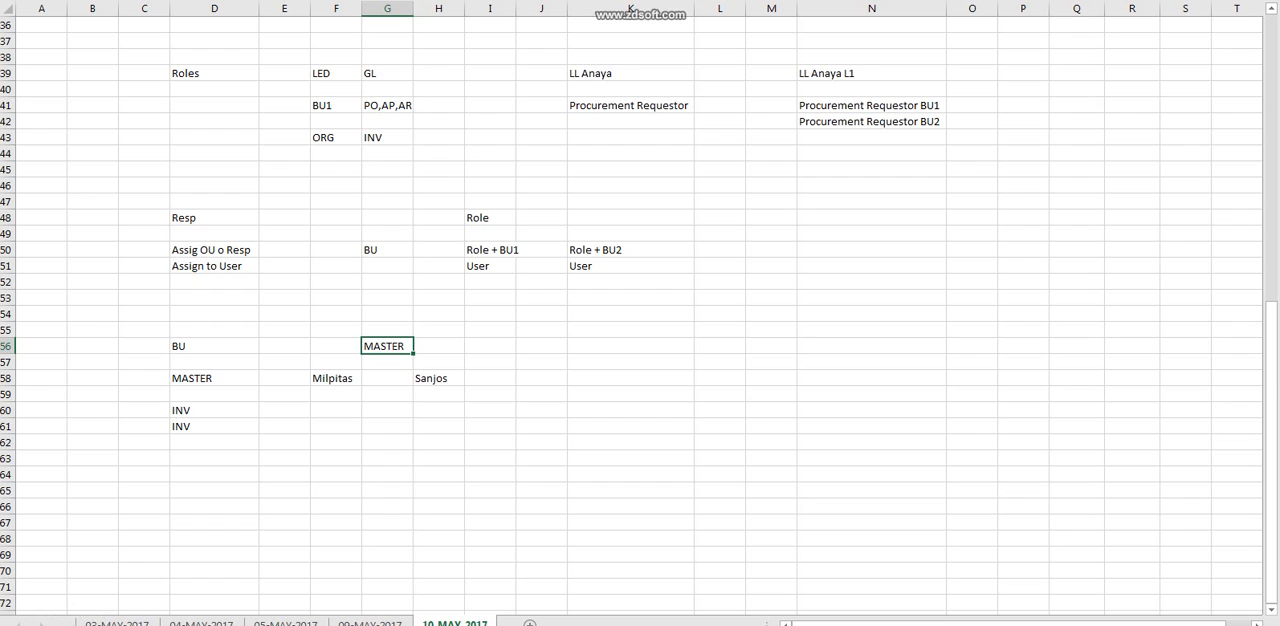
left_click_drag(335, 378, 438, 474)
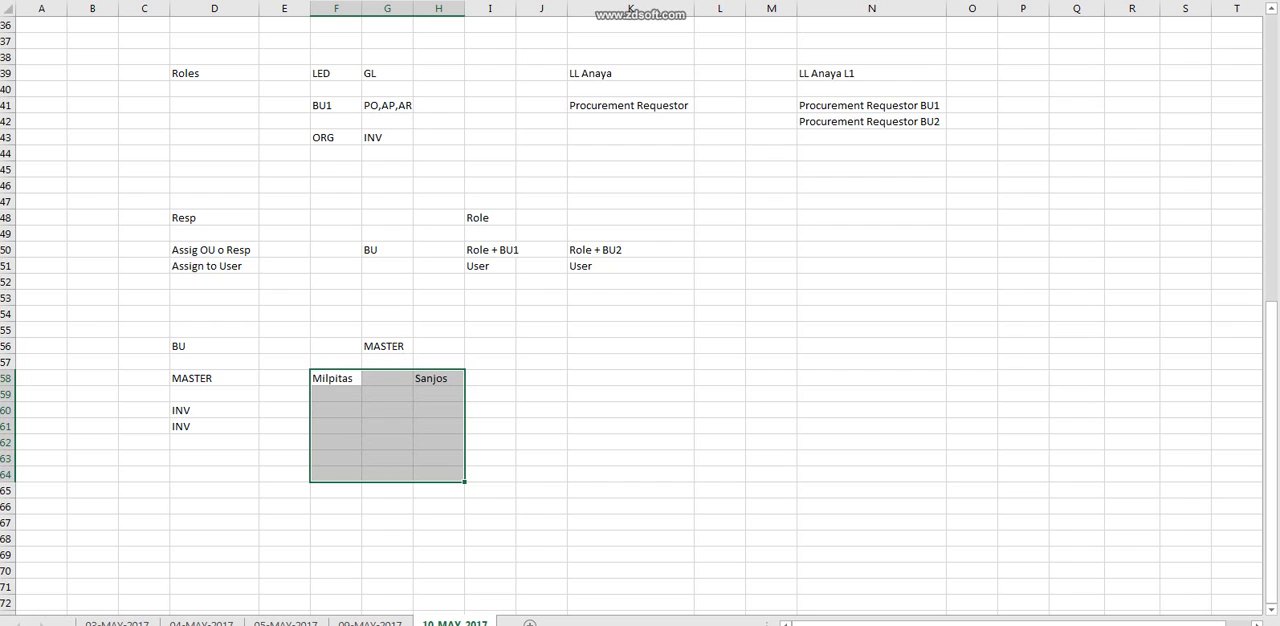
left_click(336, 378)
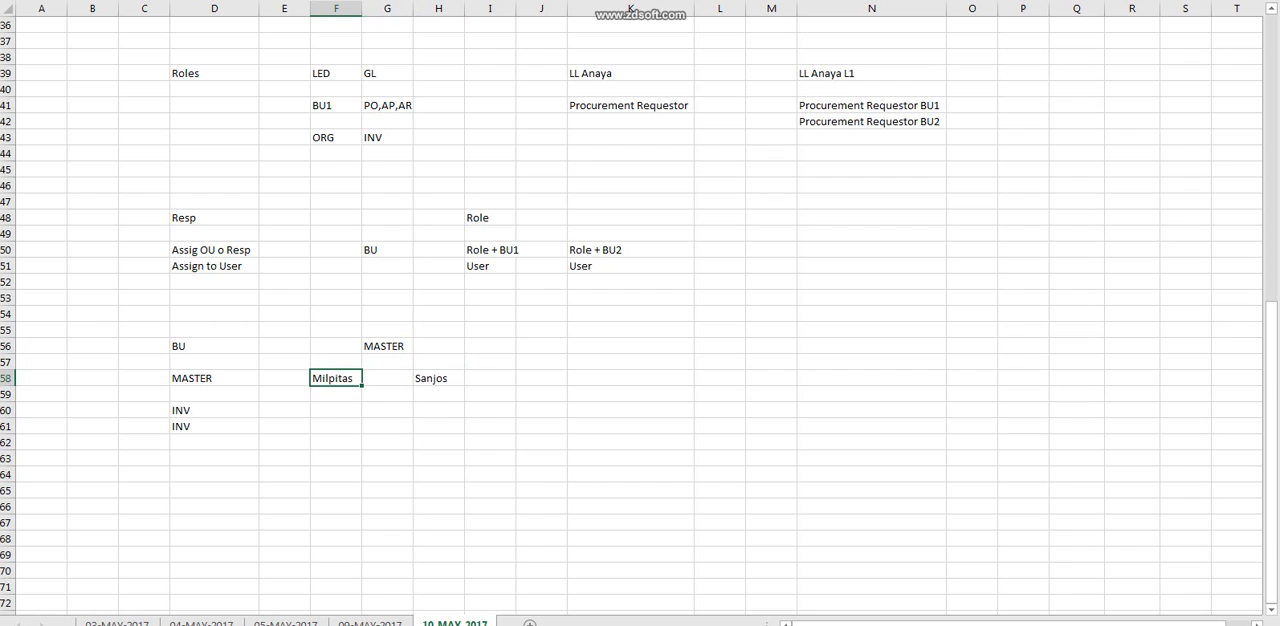
left_click_drag(336, 378, 438, 442)
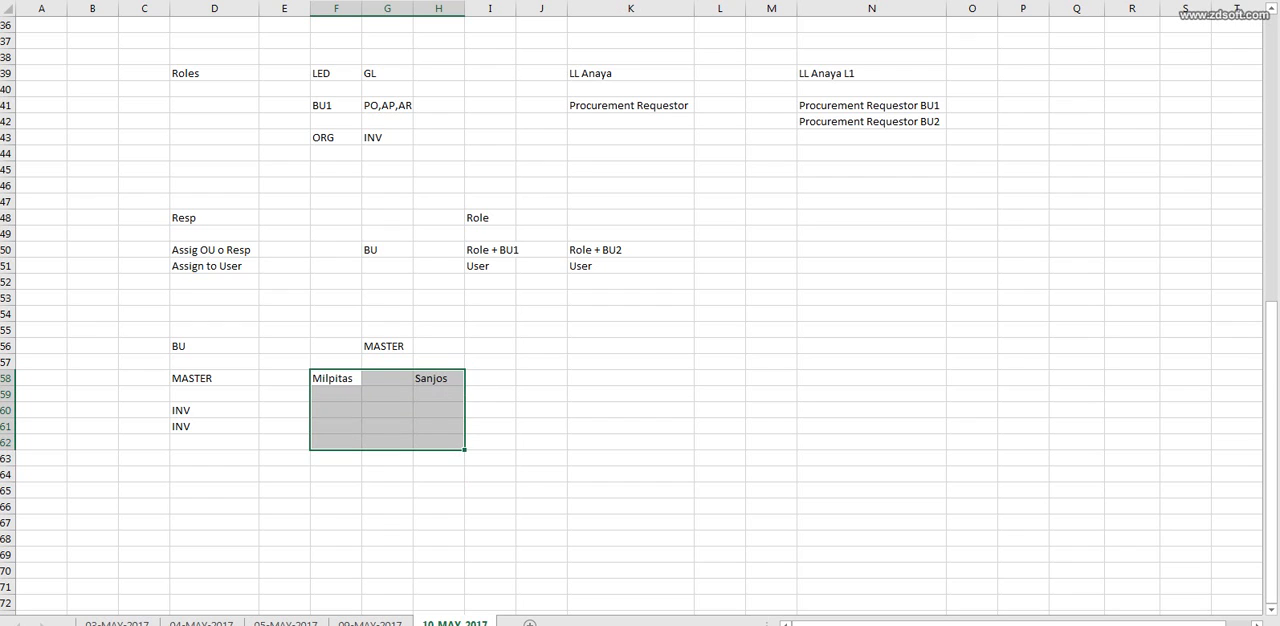
left_click(214, 410)
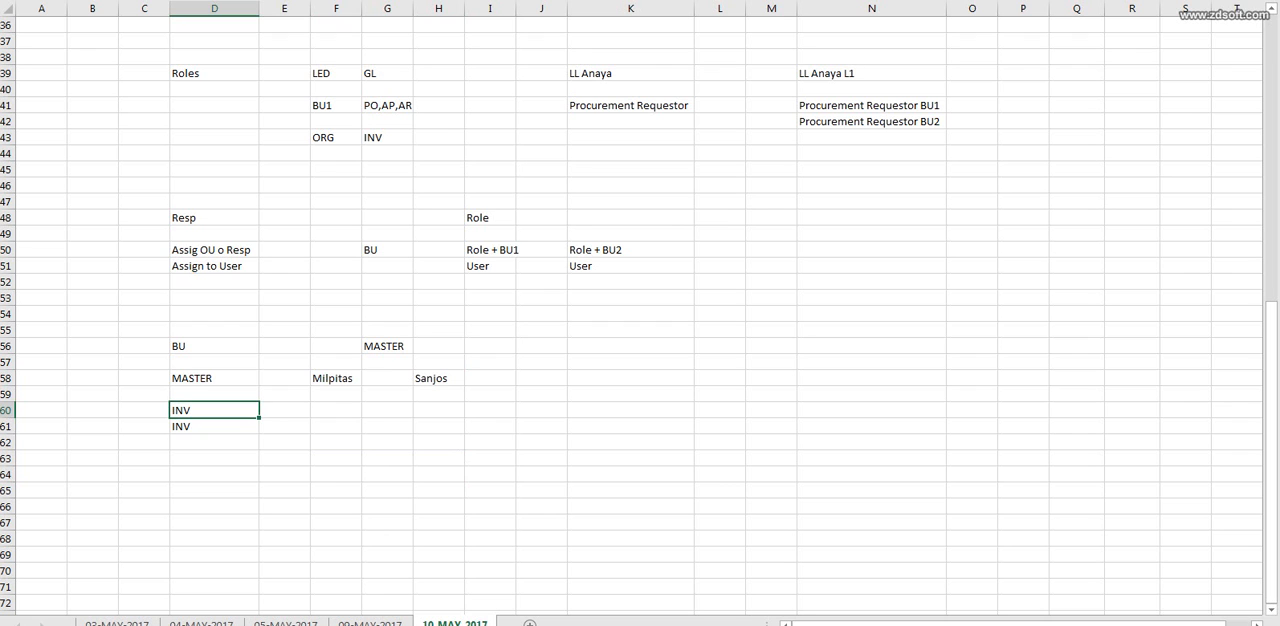
left_click(387, 346)
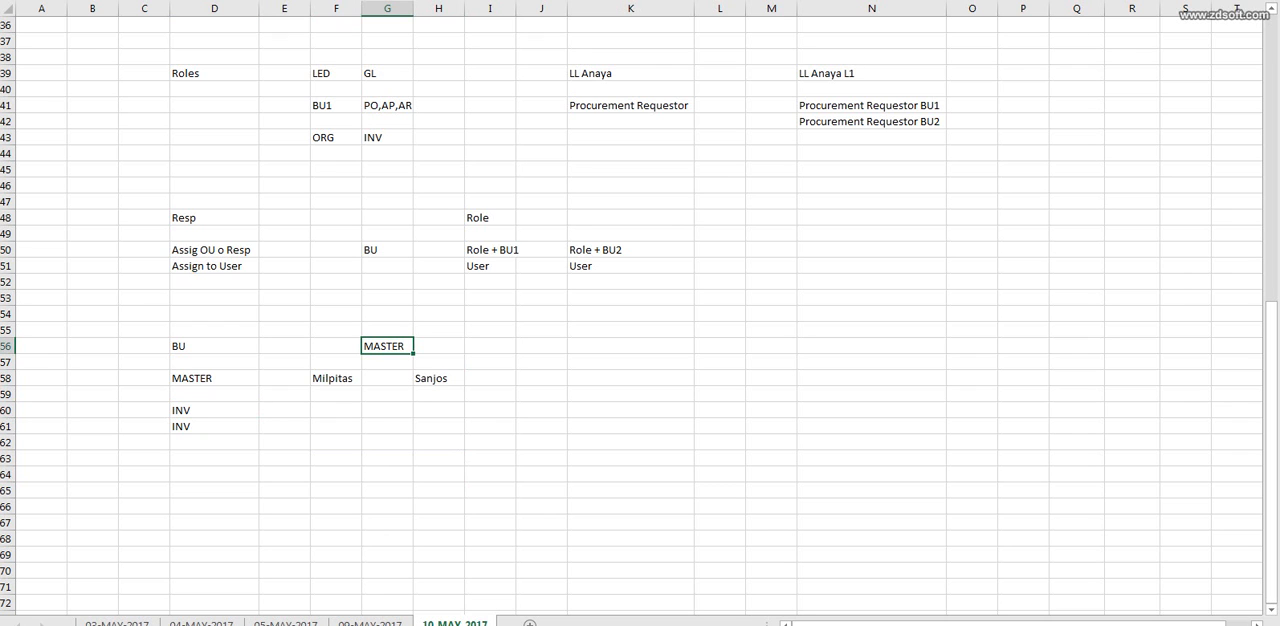
Switch to Oracle Setup and Maintenance, show all Organization Structures tasks, and open the Enterprise Profile functional area of the Procurement offering.
key("alt+Tab")
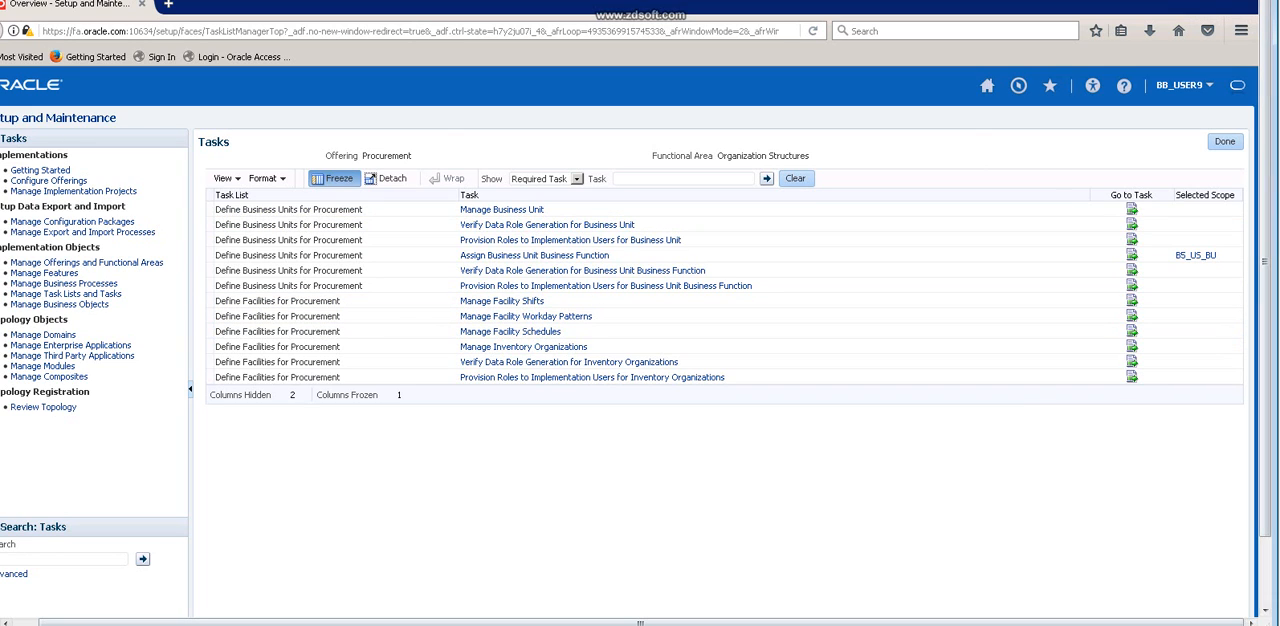
left_click(577, 179)
left_click(548, 194)
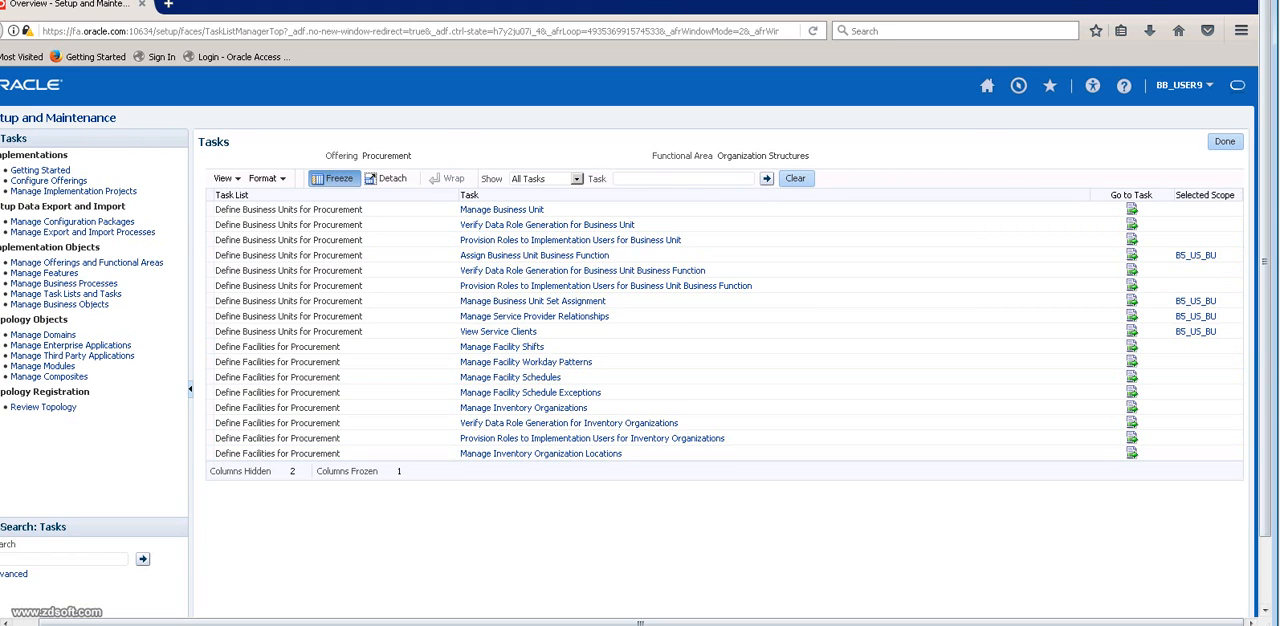
left_click(1225, 142)
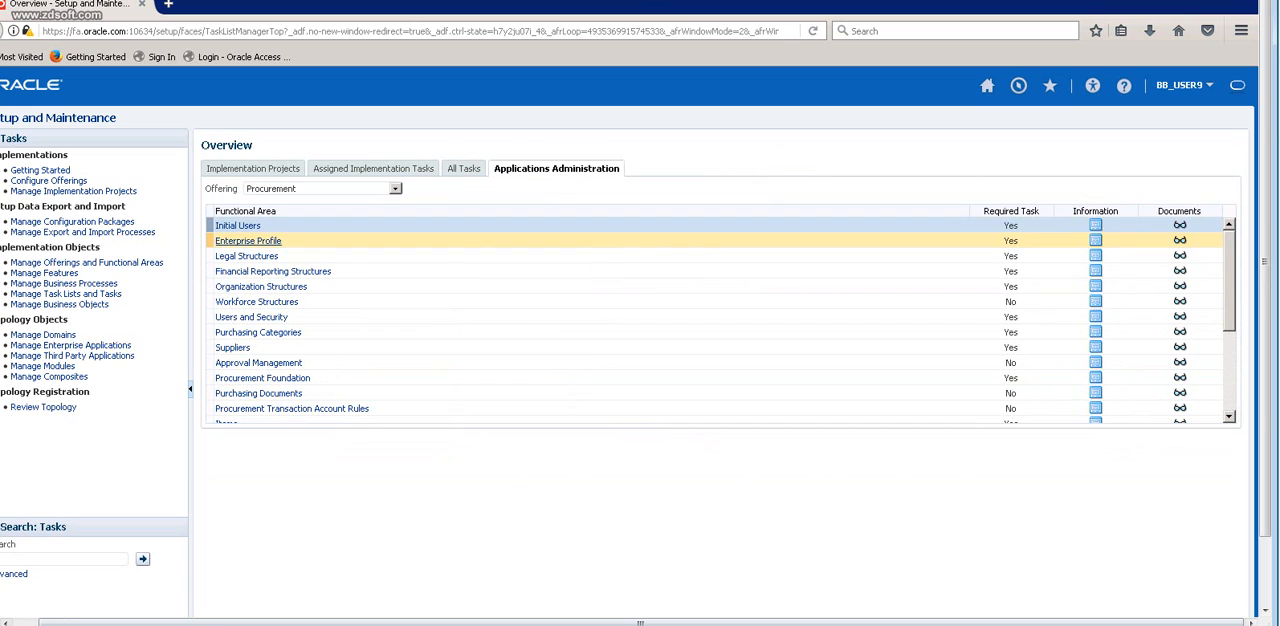
left_click(248, 241)
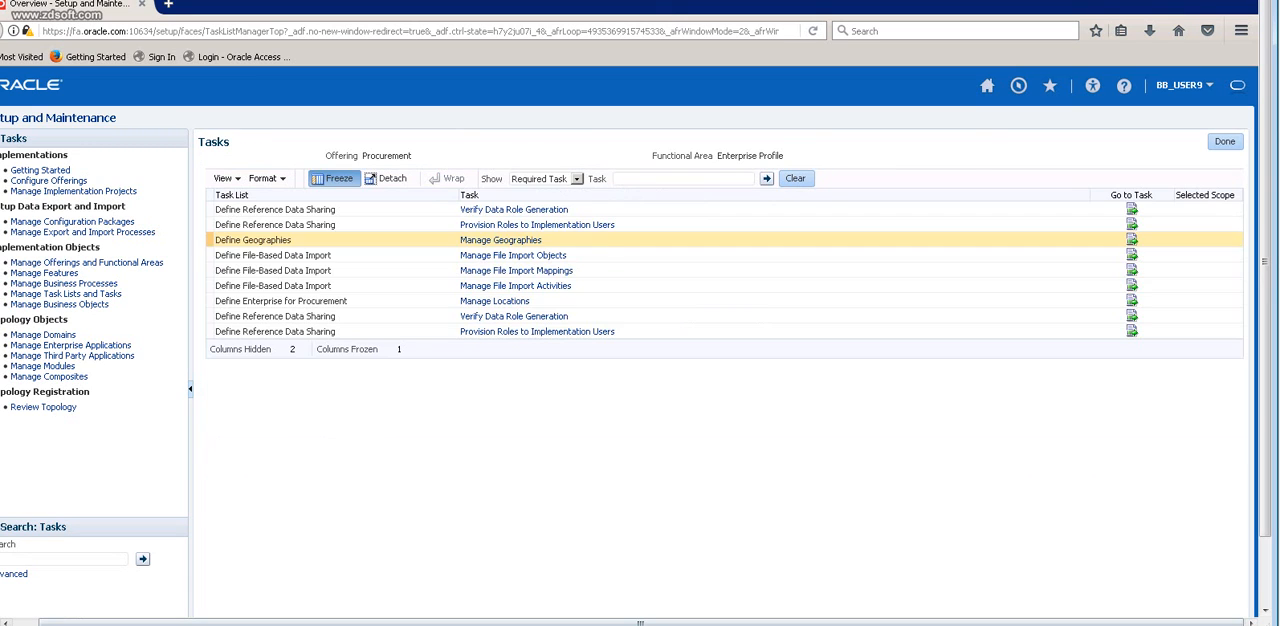
Switch to the Excel notes and change the locations under MASTER to BANG in F58 and HYD in H58.
key("alt+Tab")
left_click(336, 378)
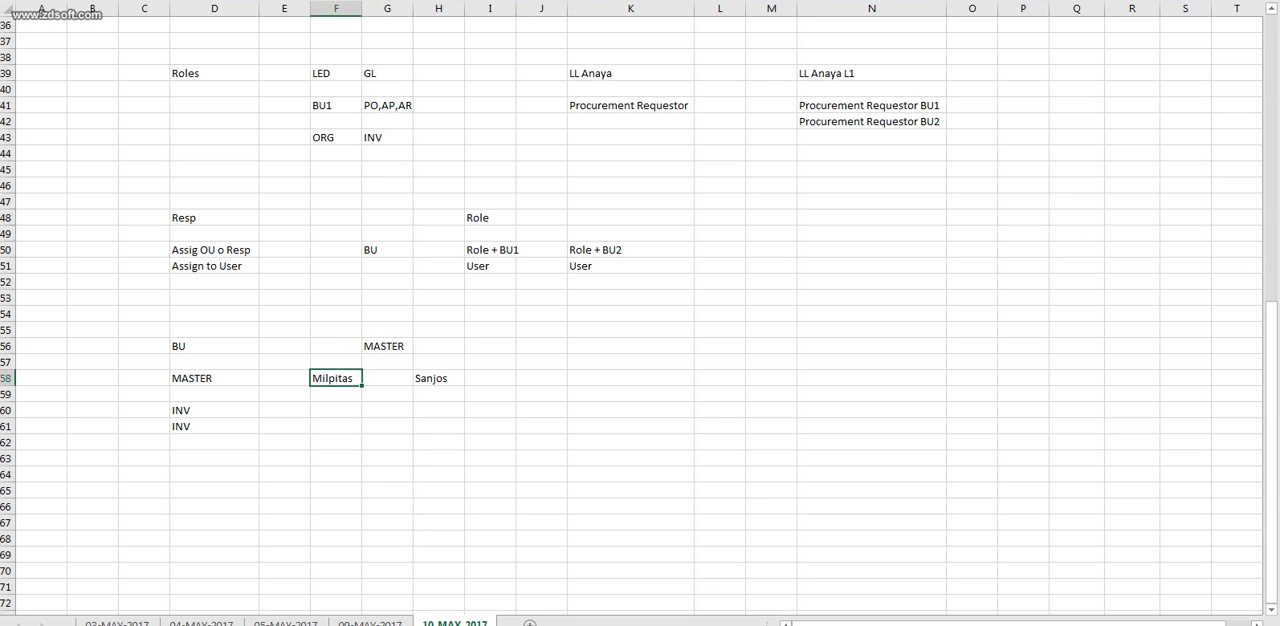
type("BANG")
left_click(438, 378)
type("HYD")
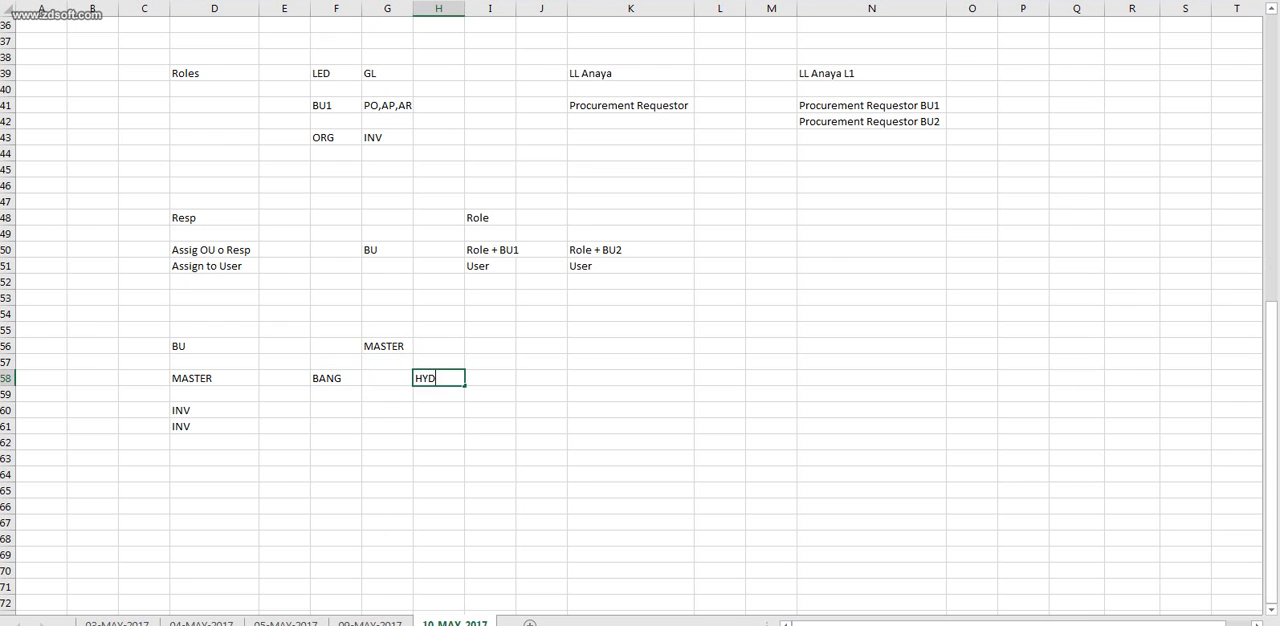
Switch to Oracle, start a new location through Manage Locations, and enter B5_BANG_LOC as its name, code and description.
key("alt+Tab")
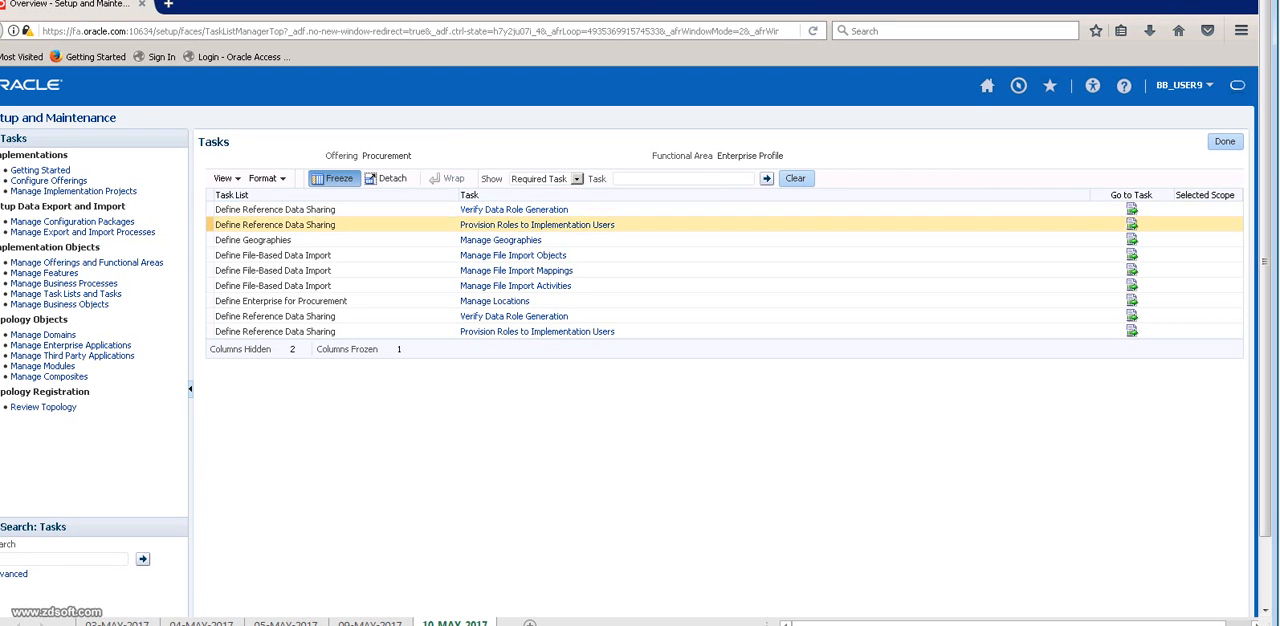
left_click(494, 301)
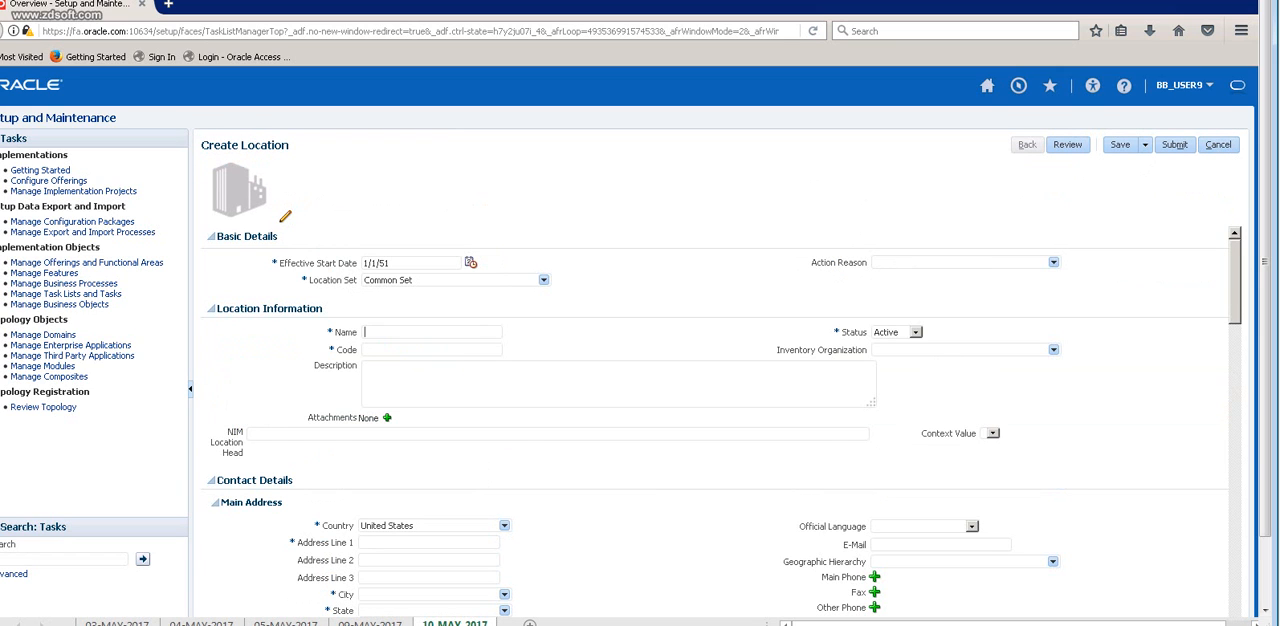
type("B5_")
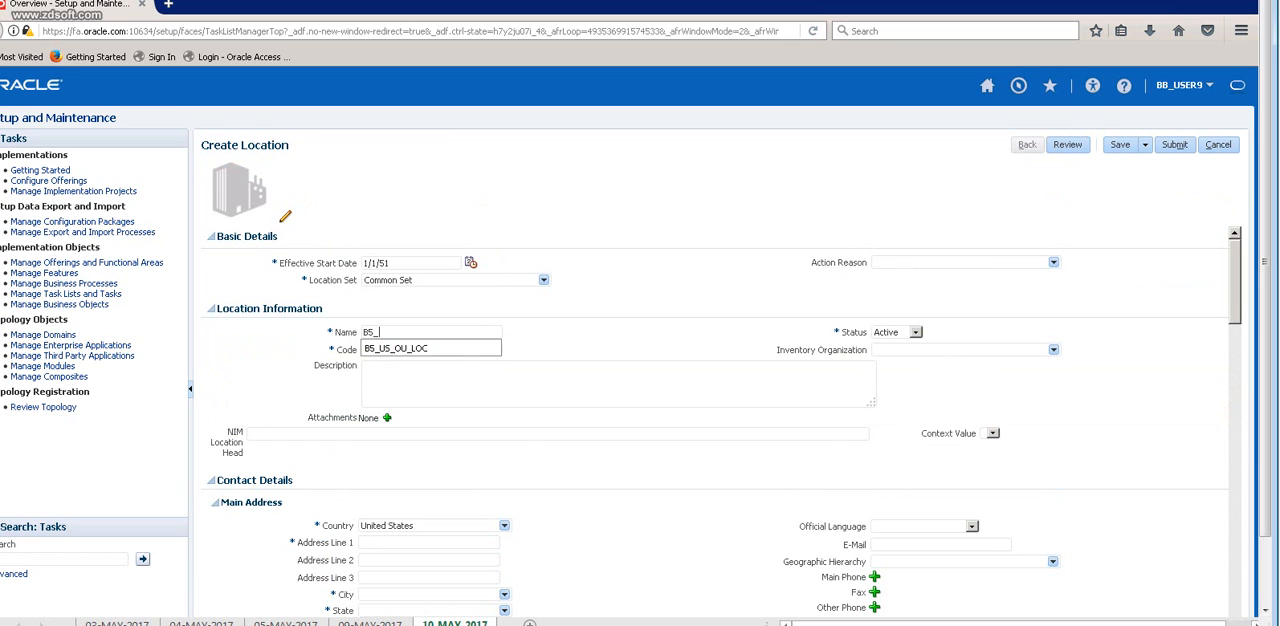
type("BANG_LOC")
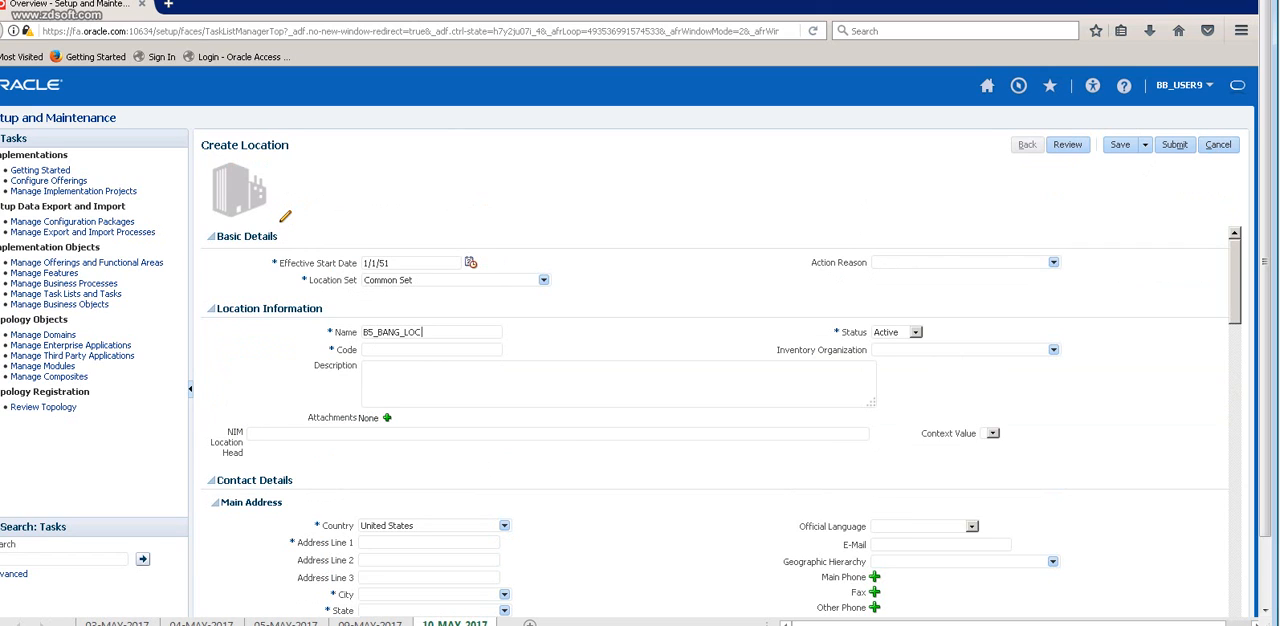
key("ctrl+a")
key("ctrl+c")
key("Tab")
key("ctrl+v")
key("ctrl+v")
Set the main address ZIP code to 10022, choosing the New York, New York, NY geography.
scroll(720, 420, "down", 2)
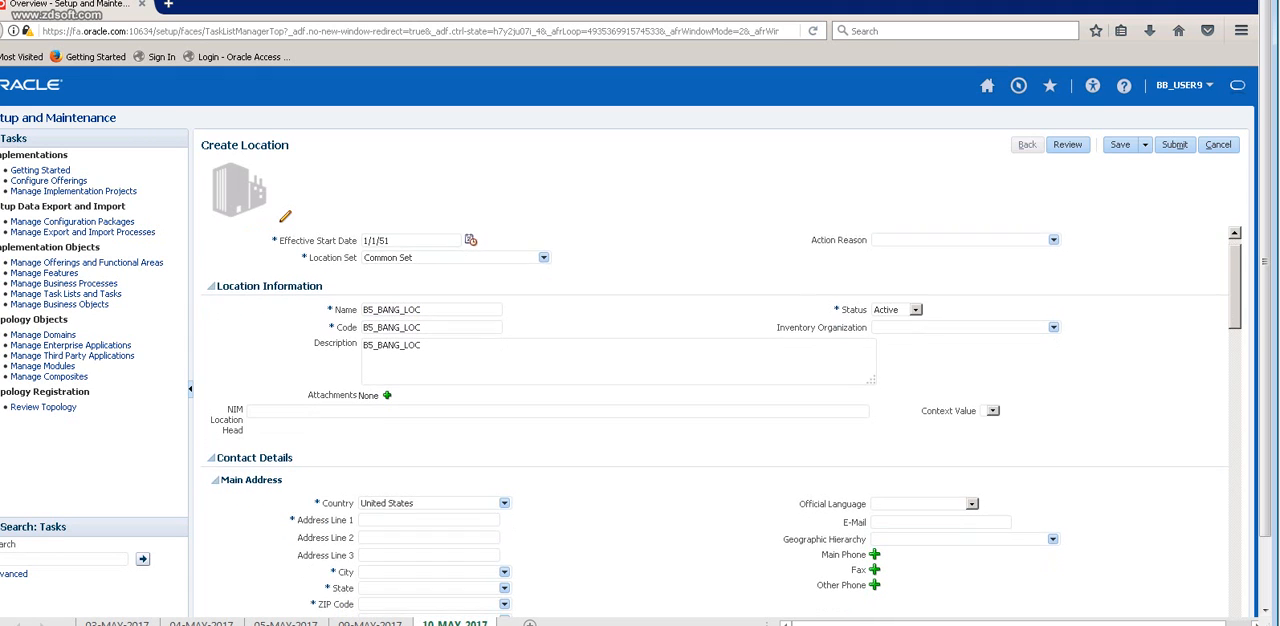
scroll(720, 420, "down", 3)
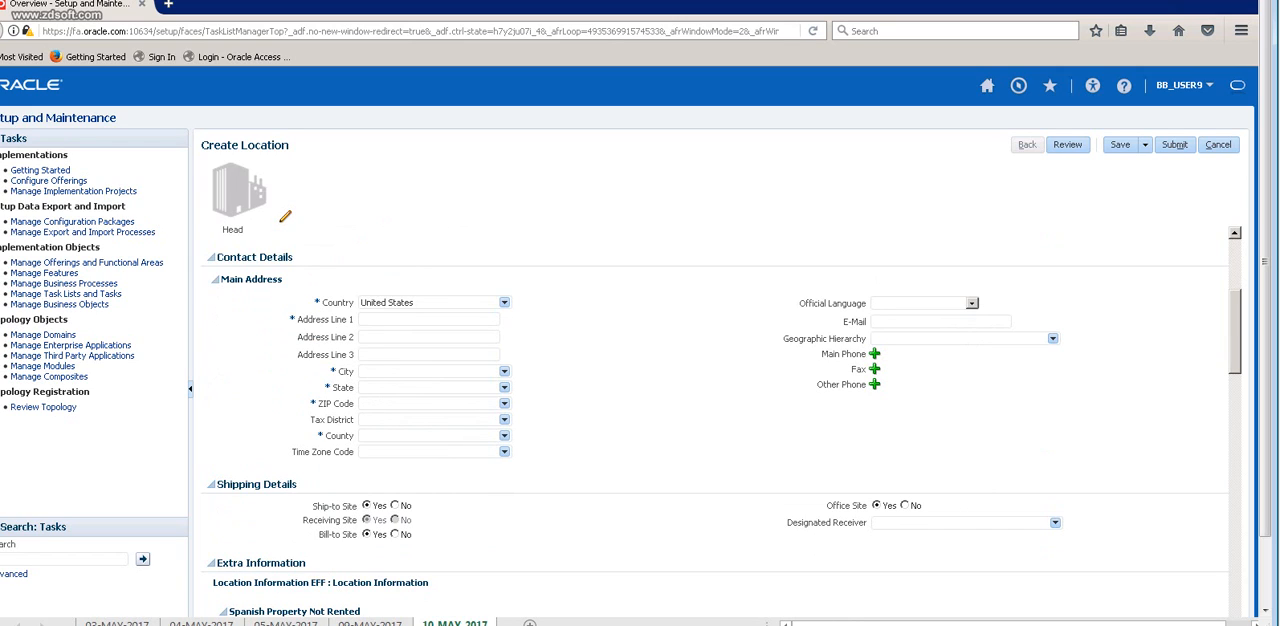
left_click(428, 404)
type("10")
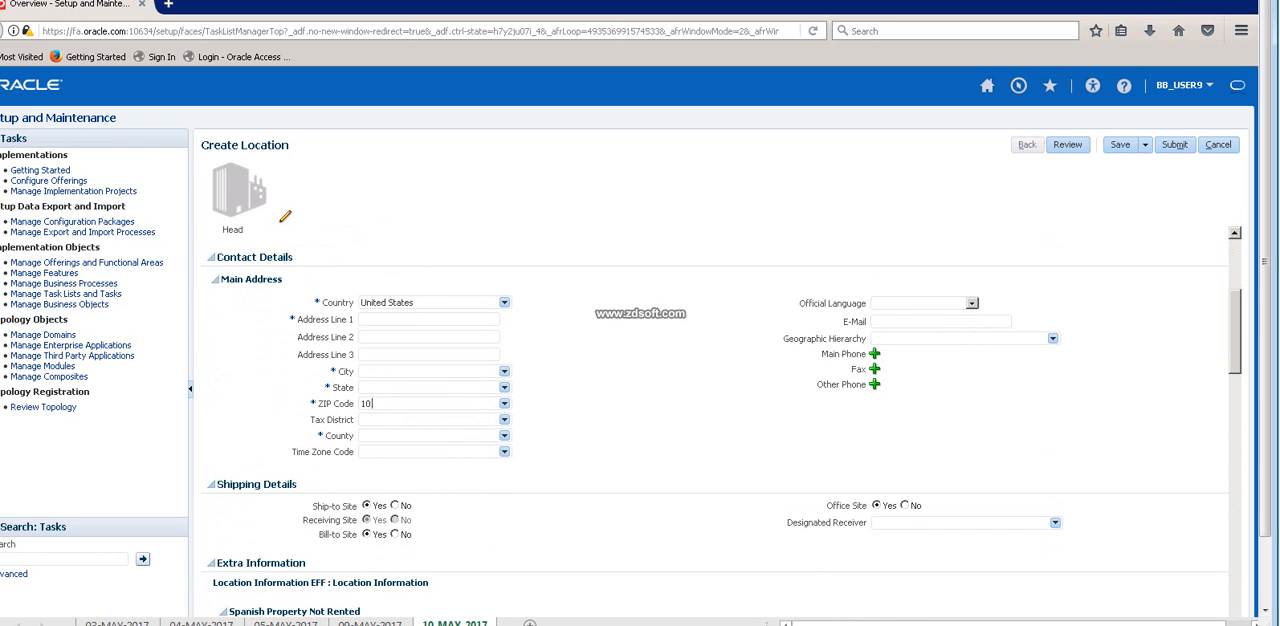
type("022")
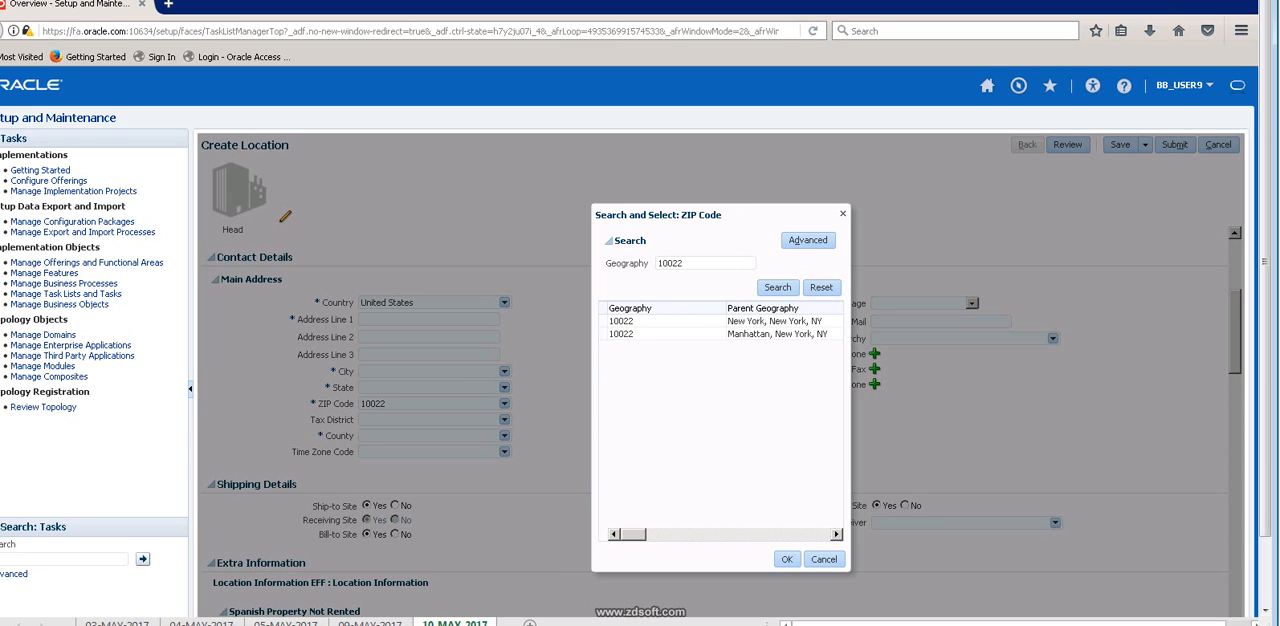
left_click(740, 321)
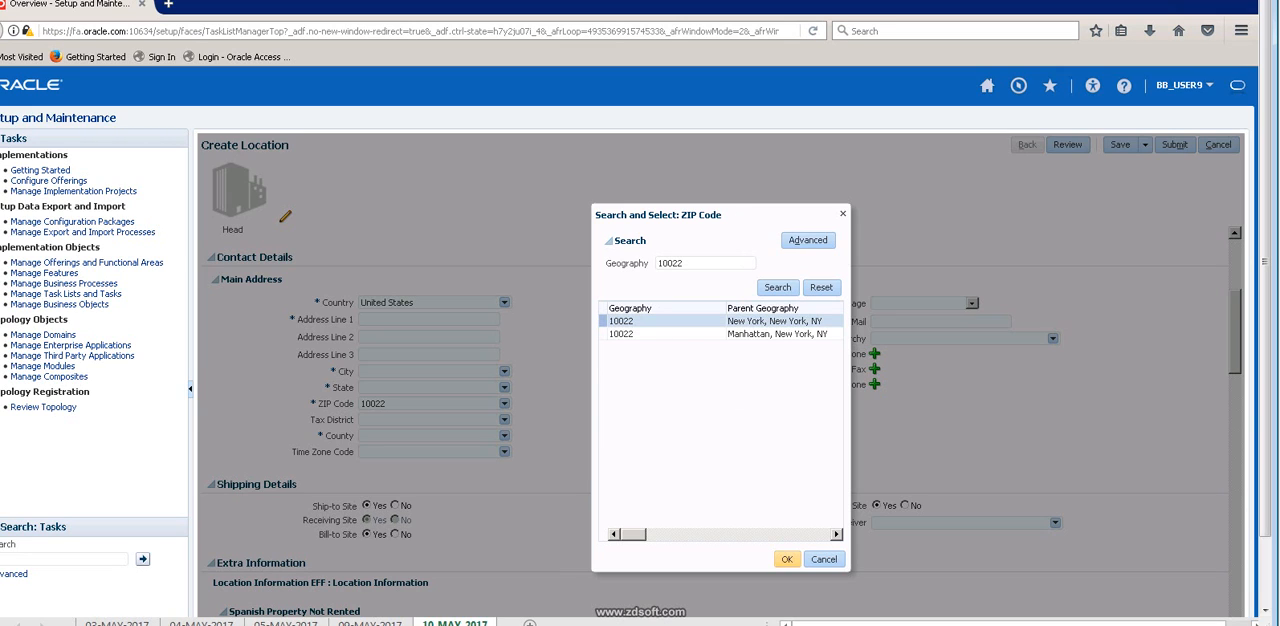
left_click(786, 559)
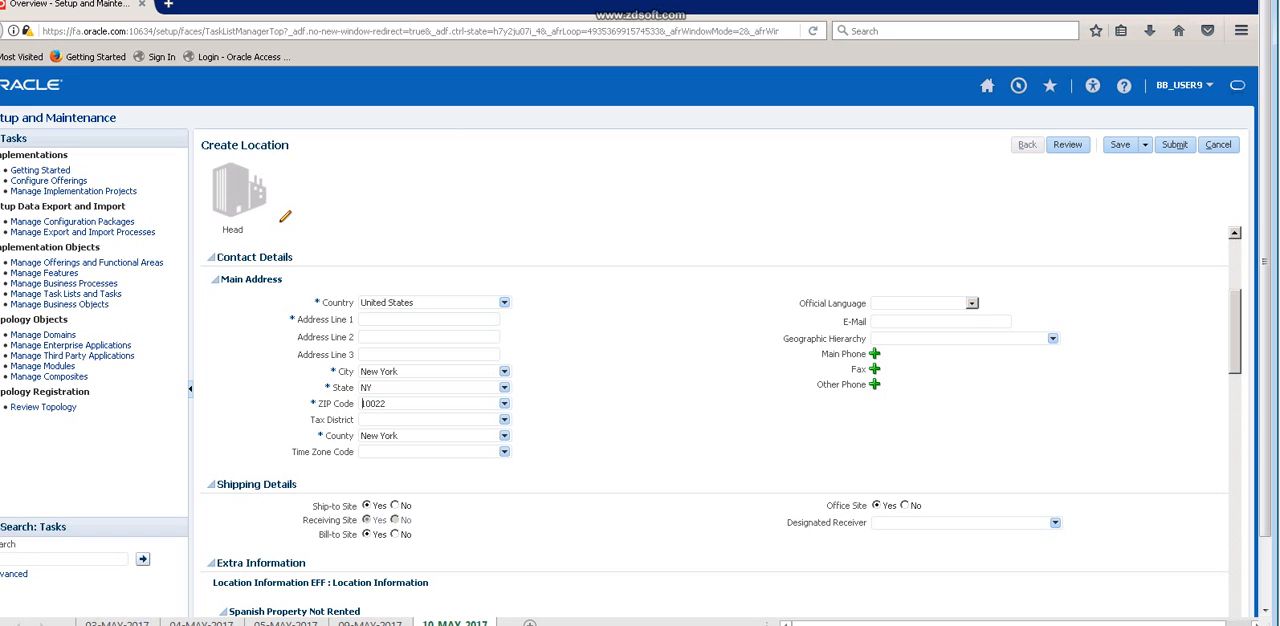
Review the new location's details and shipping settings, and look at the available location sets.
scroll(714, 422, "up", 2)
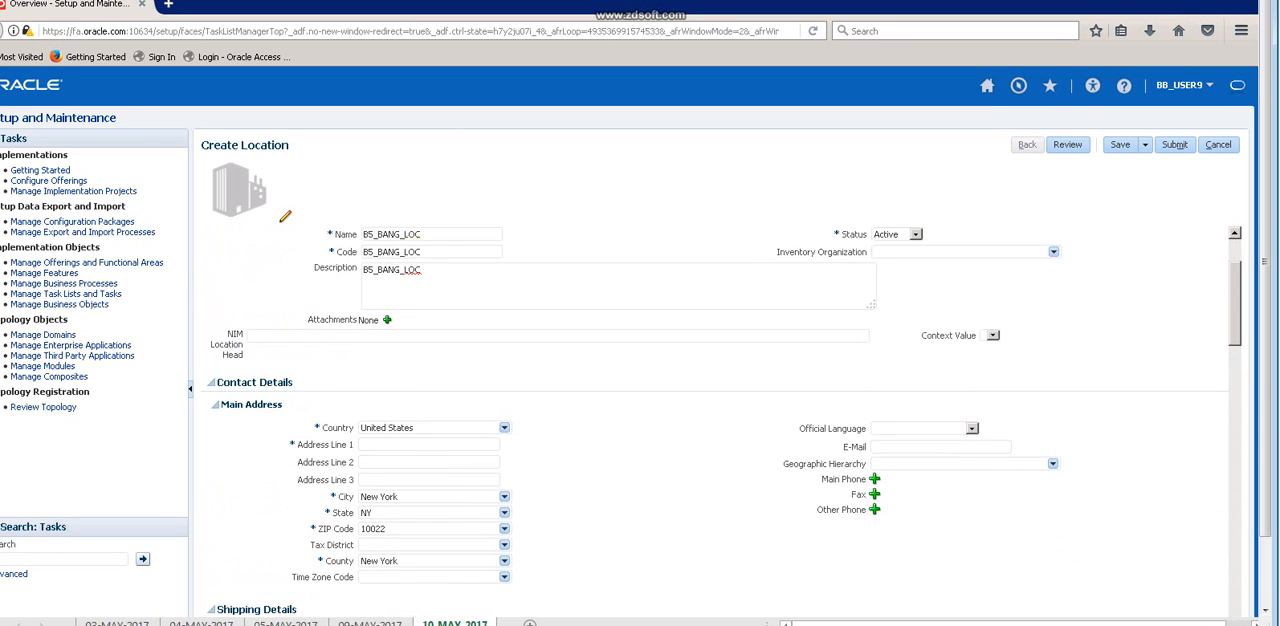
scroll(714, 422, "down", 3)
scroll(714, 422, "down", 2)
scroll(714, 422, "up", 6)
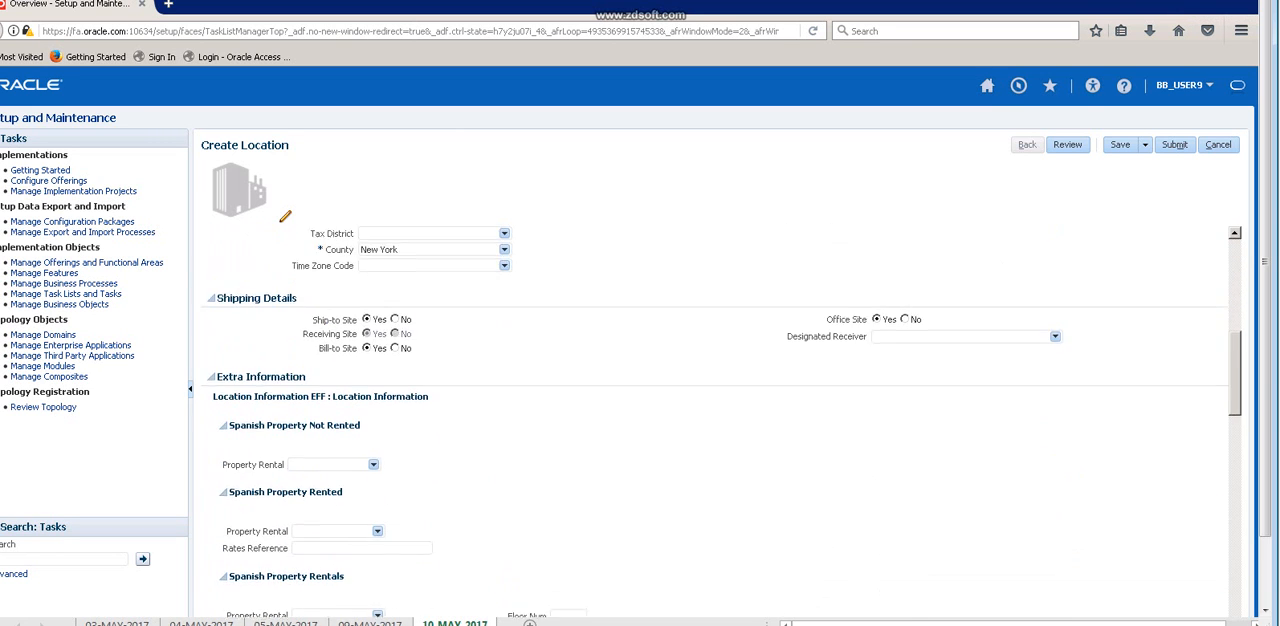
scroll(714, 422, "up", 1)
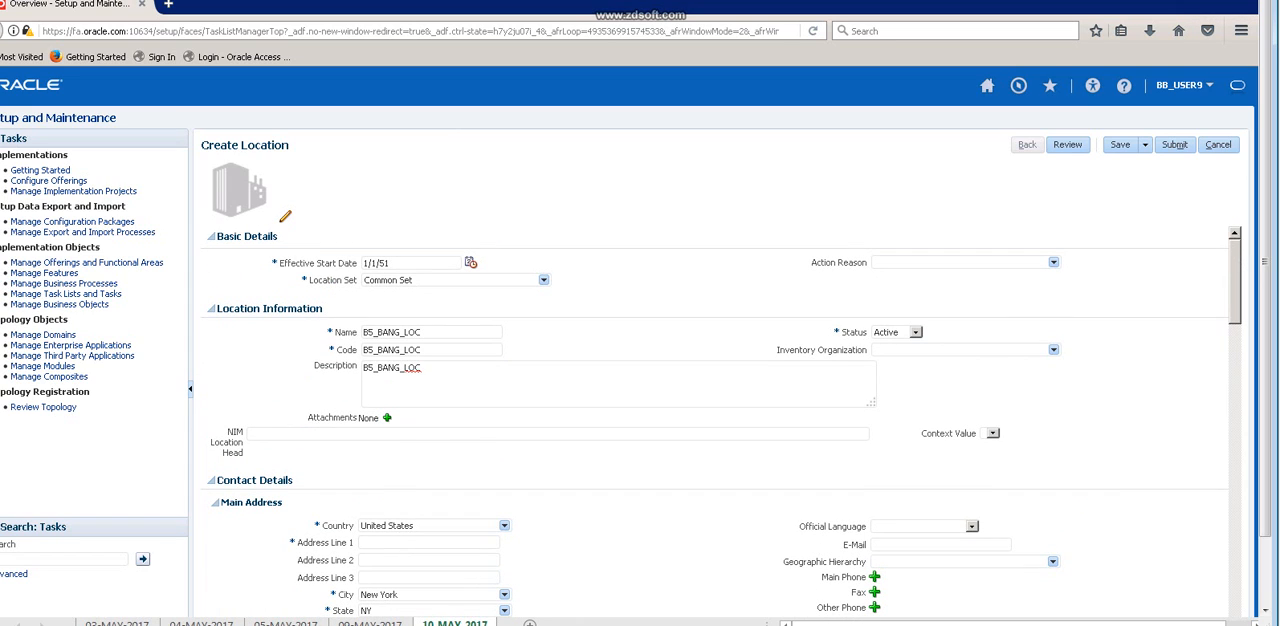
left_click(543, 280)
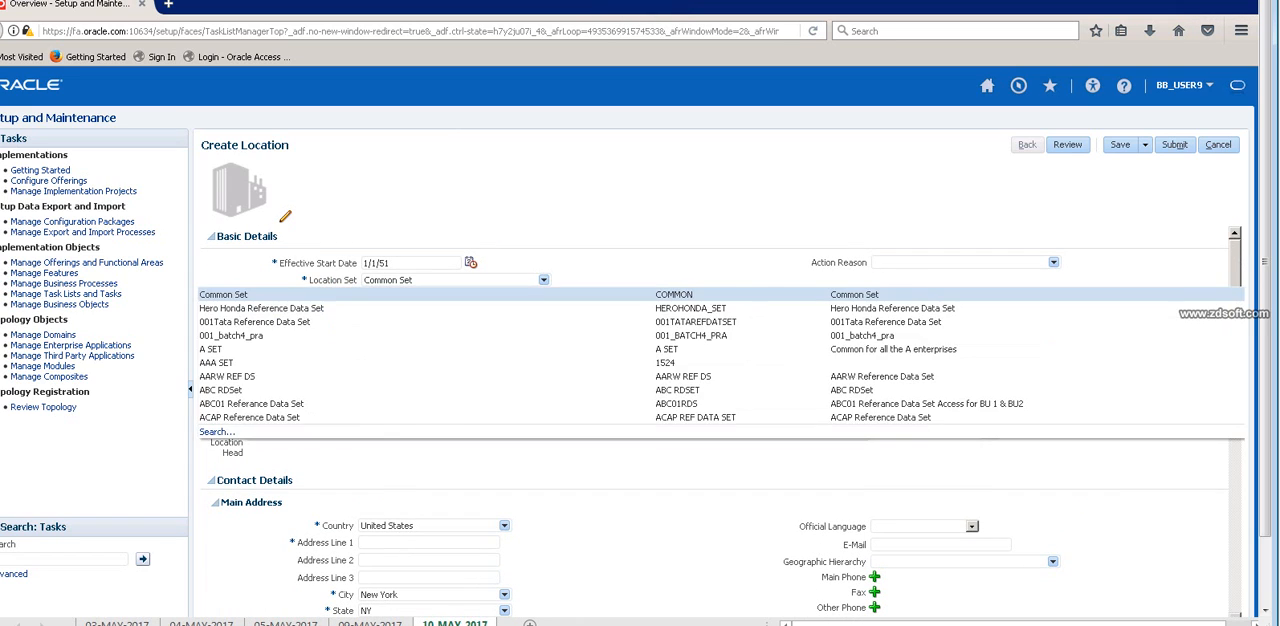
left_click(543, 280)
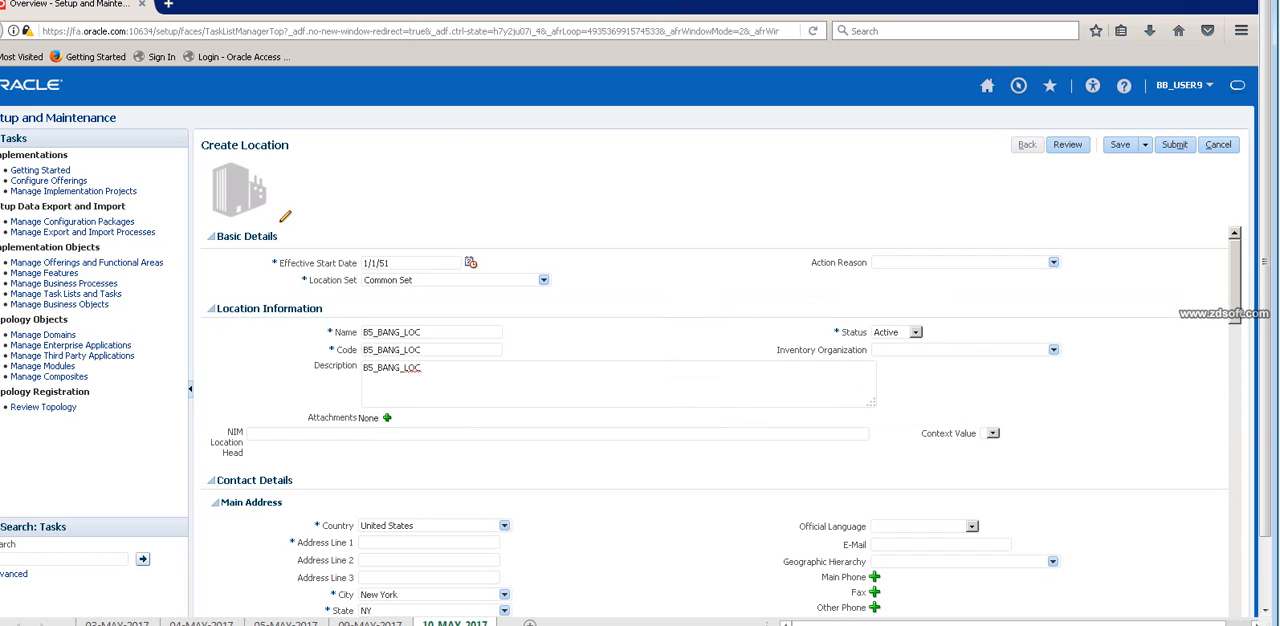
Enter BANG_ADDR1 as Address Line 1 of the main address and save the location.
left_click(1120, 144)
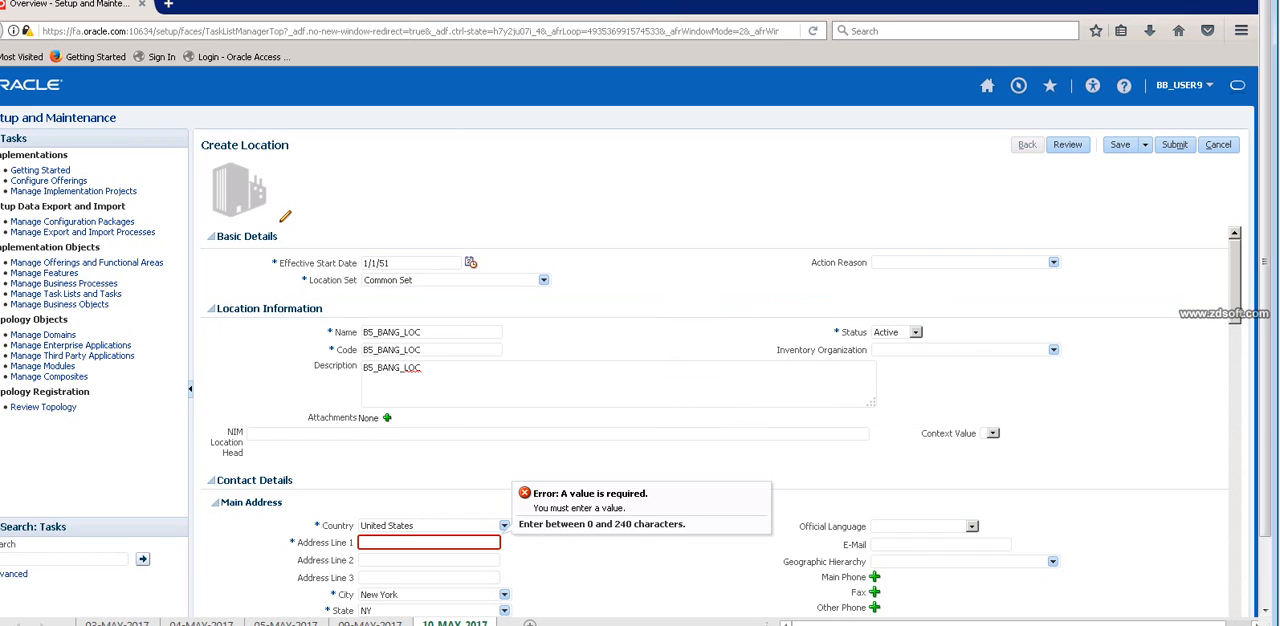
left_click(429, 542)
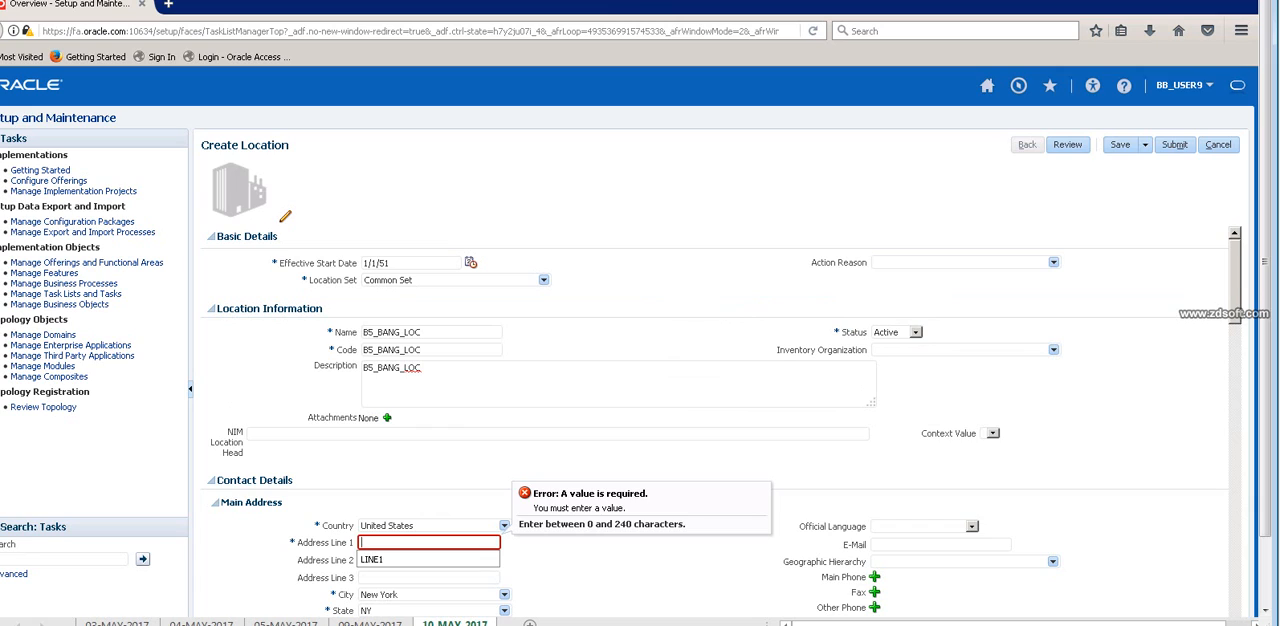
type("BANG_")
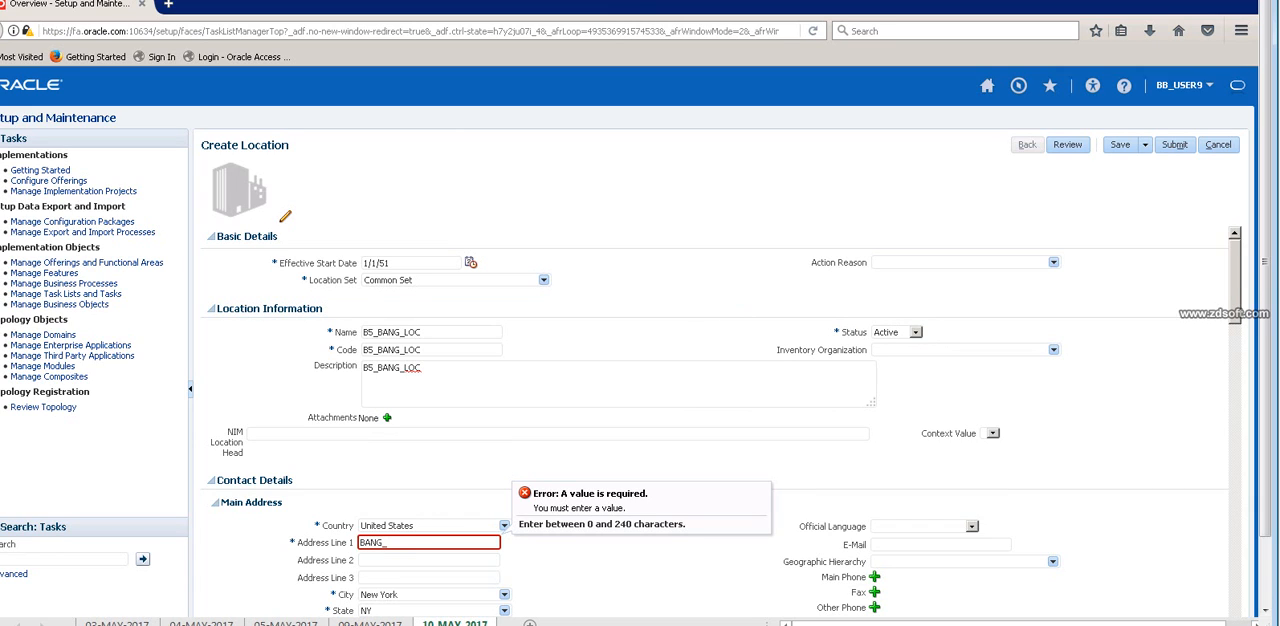
type("ADDR1")
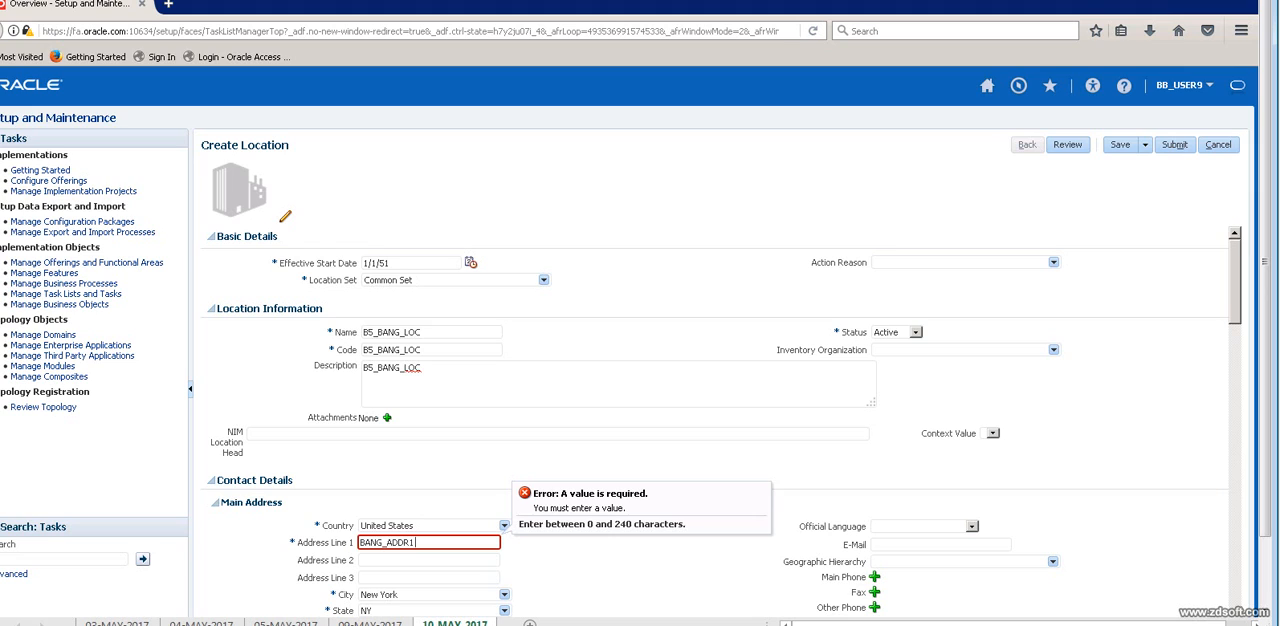
left_click(1120, 145)
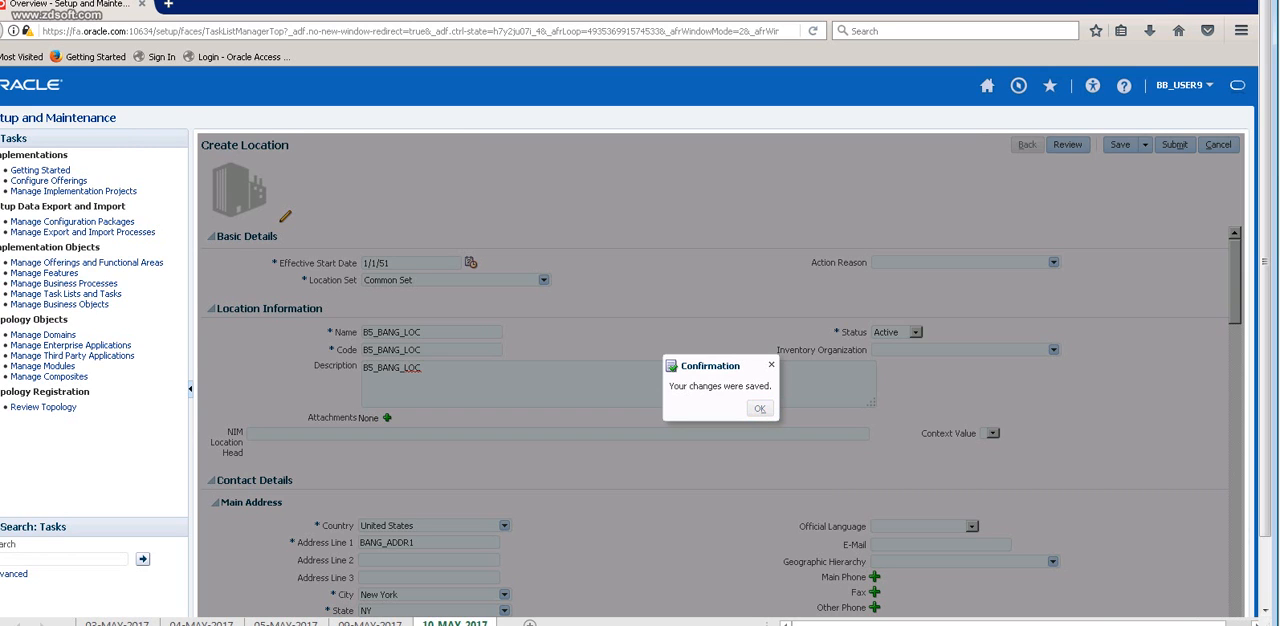
key("Return")
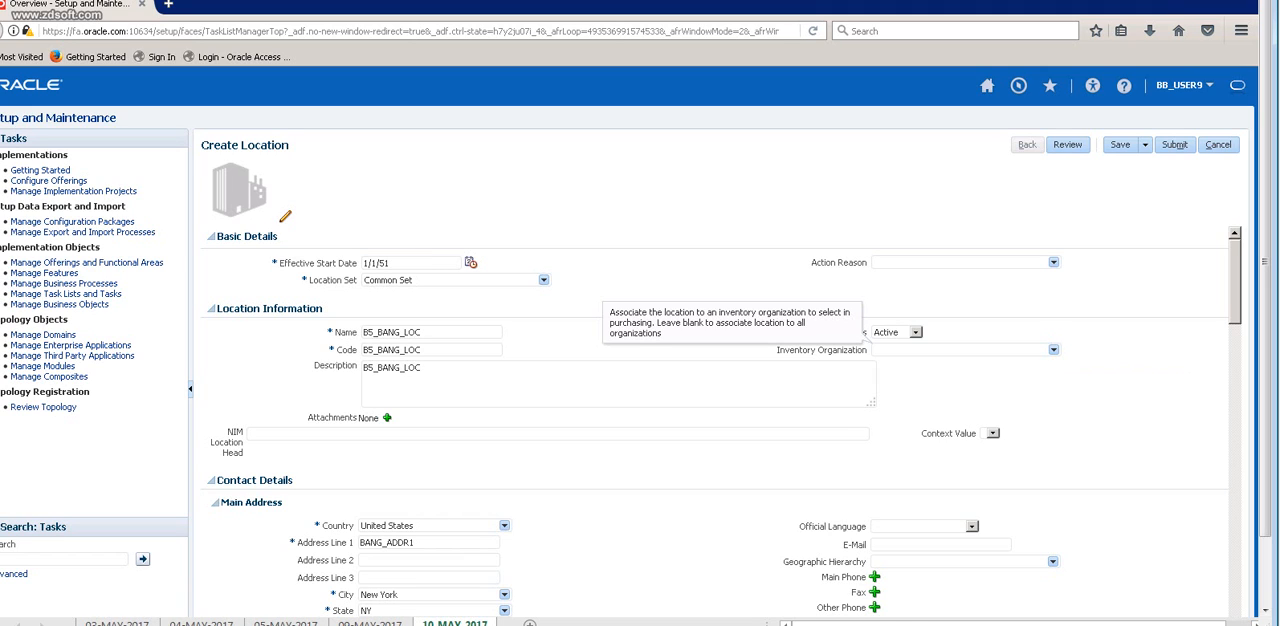
Check the Inventory Organization choices, leave that field blank, and save the location again.
left_click(1053, 349)
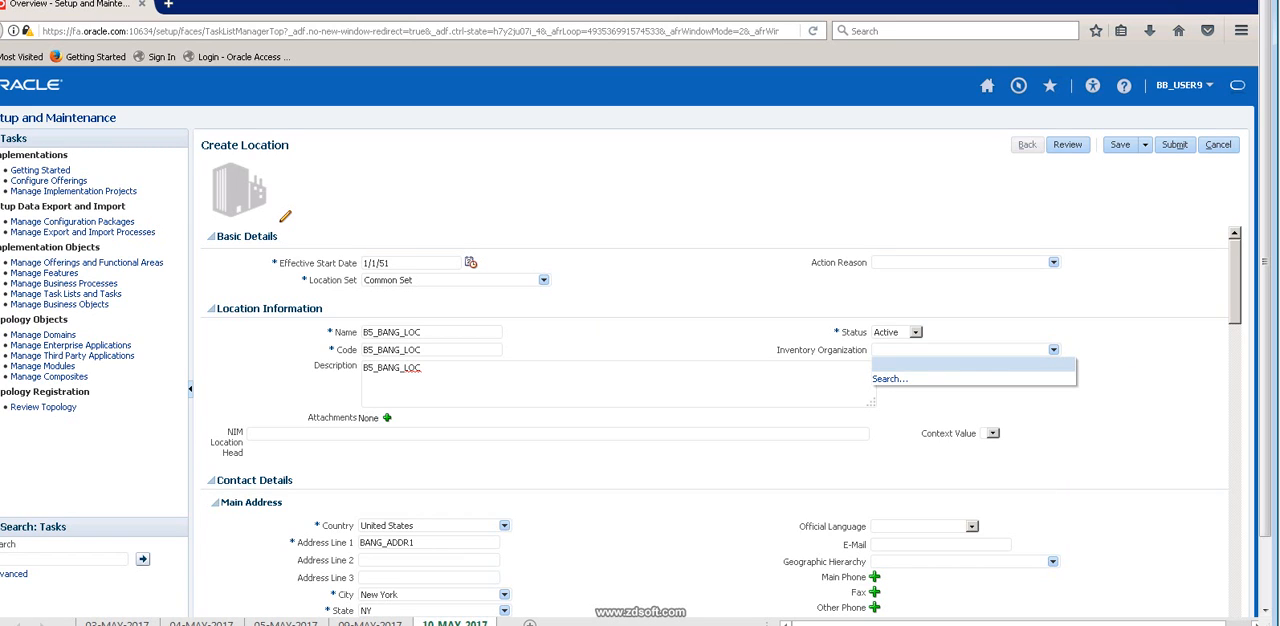
key("Escape")
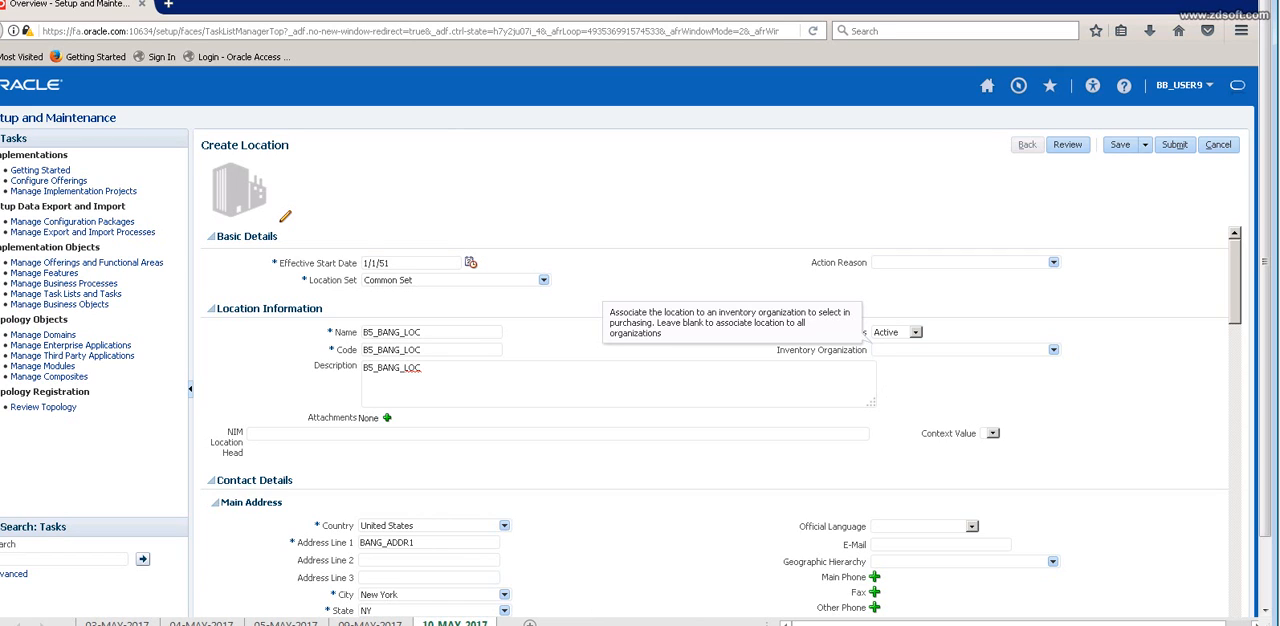
left_click(1120, 145)
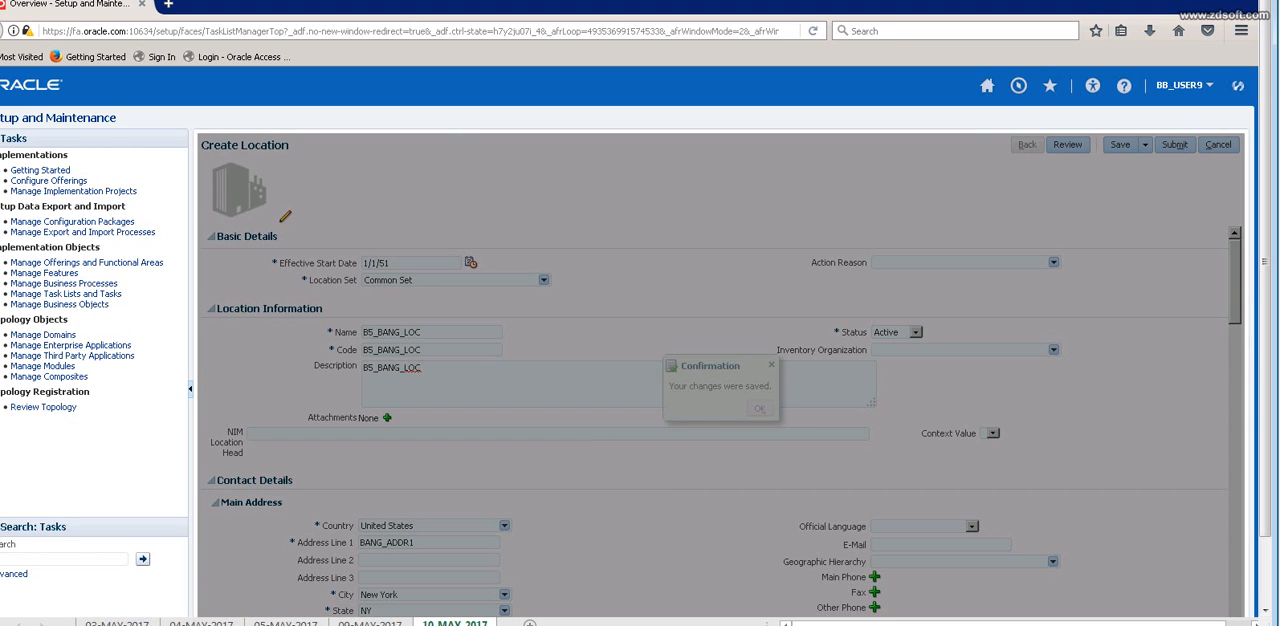
Submit the B5_BANG_LOC location request, dismissing the error message and the submission confirmation.
left_click(818, 408)
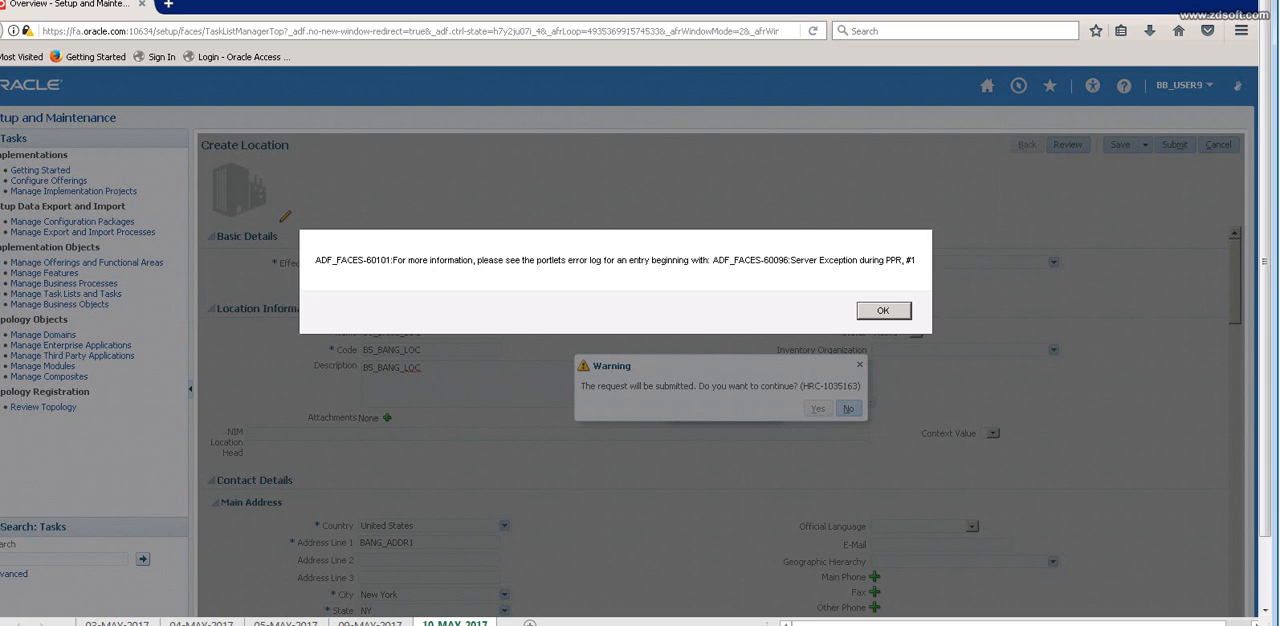
key("Return")
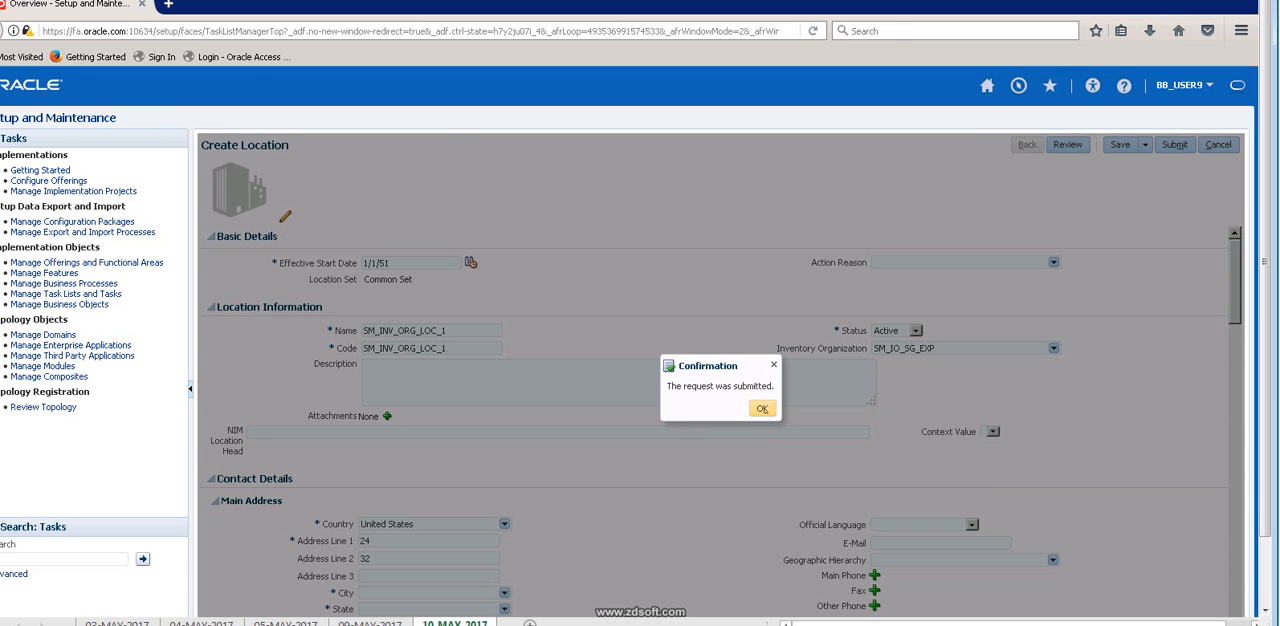
left_click(761, 408)
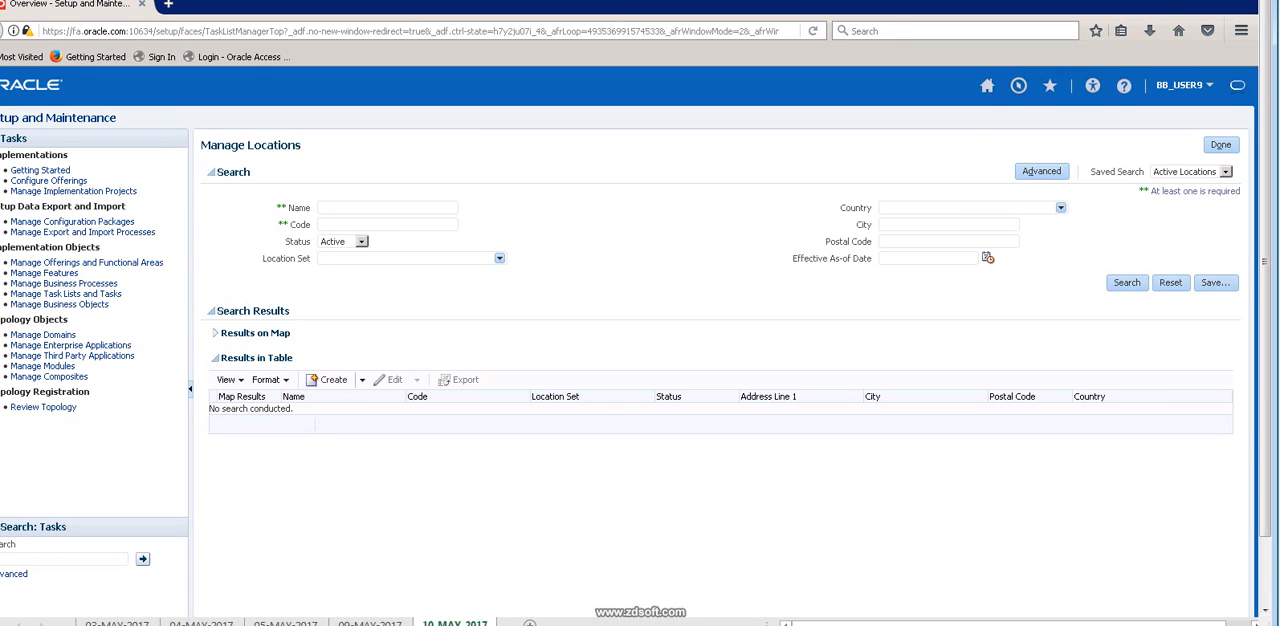
Reopen the Manage Locations task and search for active locations by the name B5.
left_click(1221, 145)
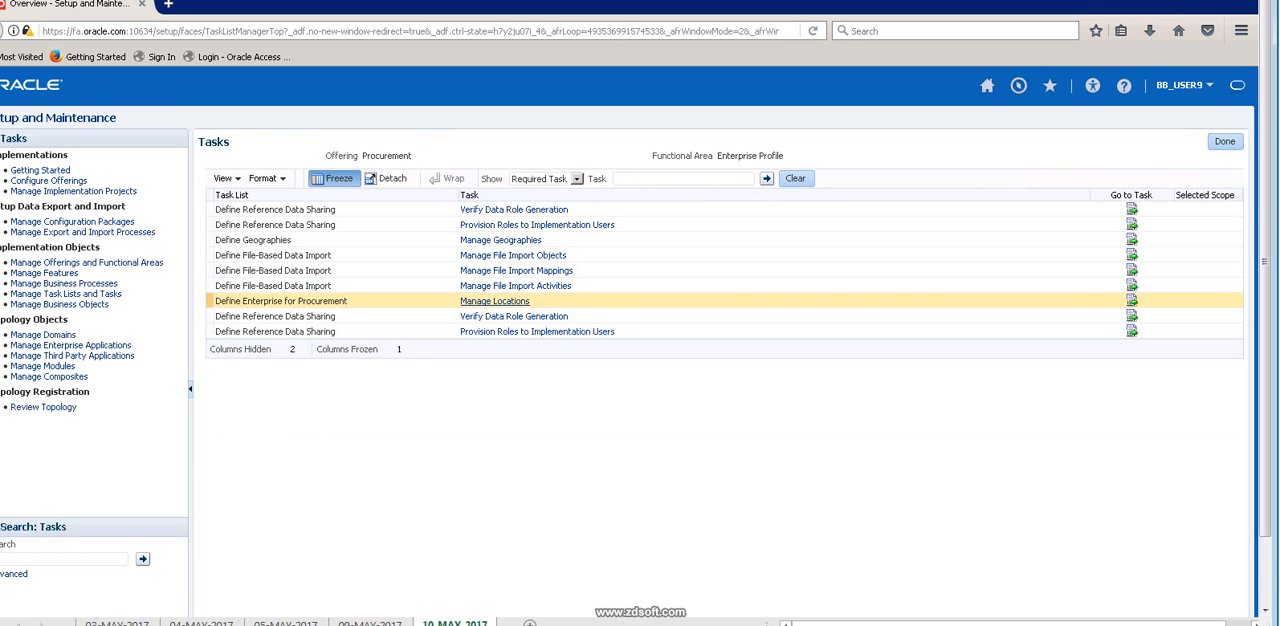
left_click(496, 301)
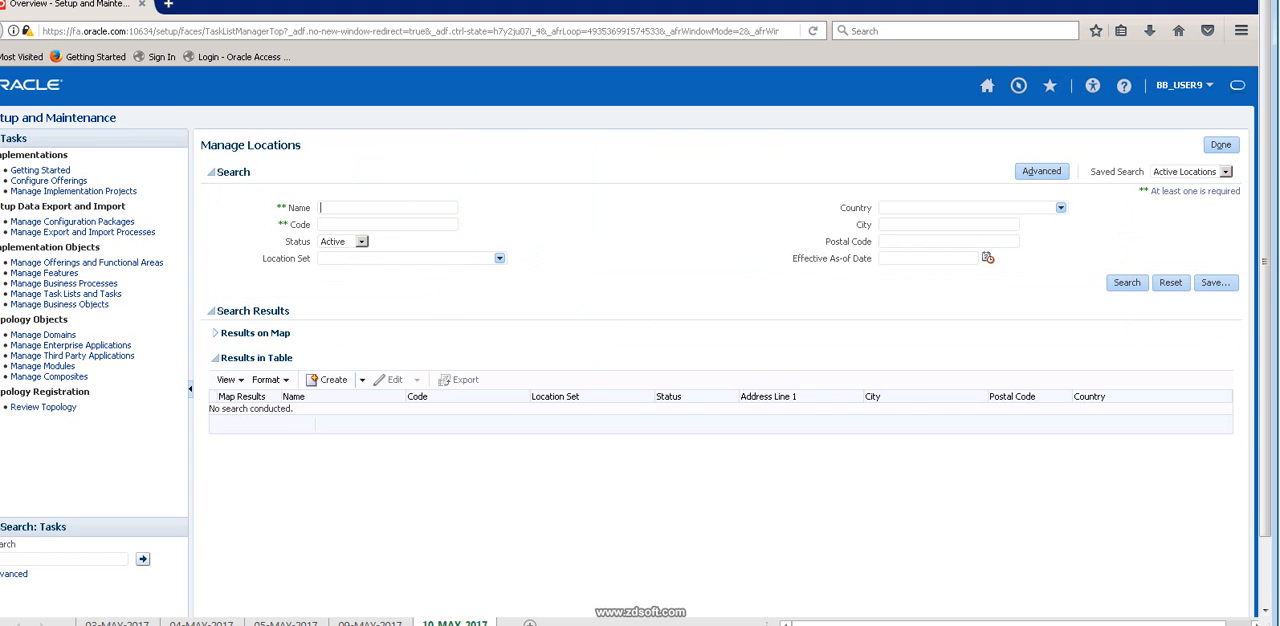
type("BS")
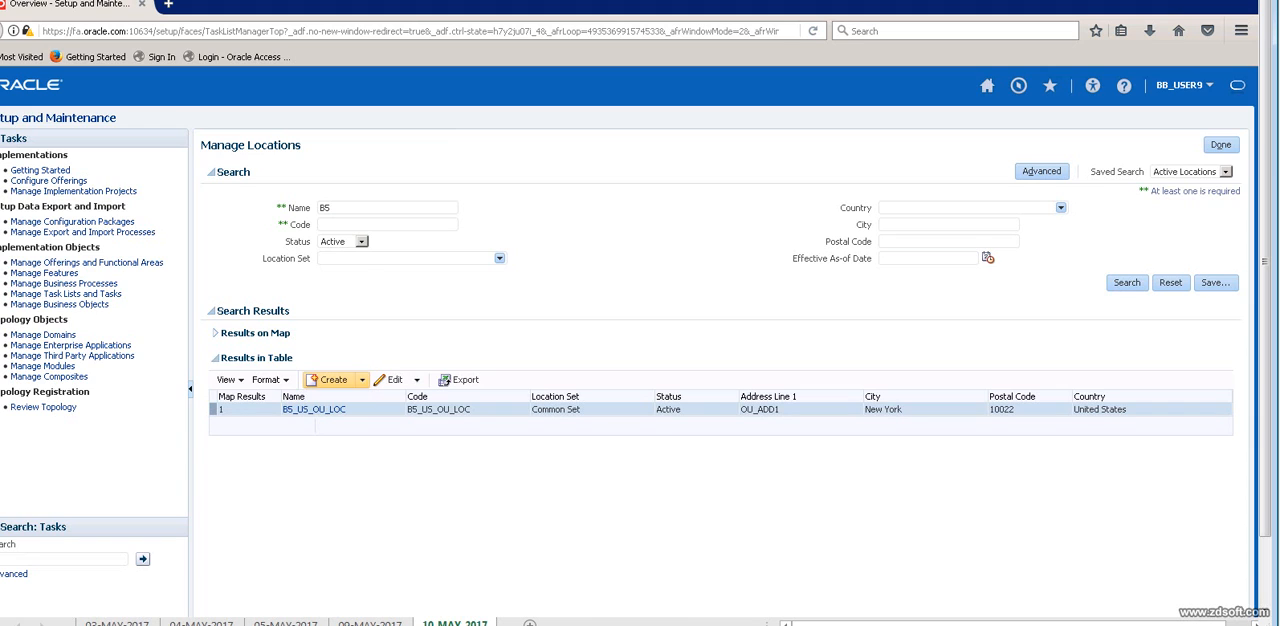
Start a new location and enter B5_BANG_LOC as its name, code and description.
left_click(333, 379)
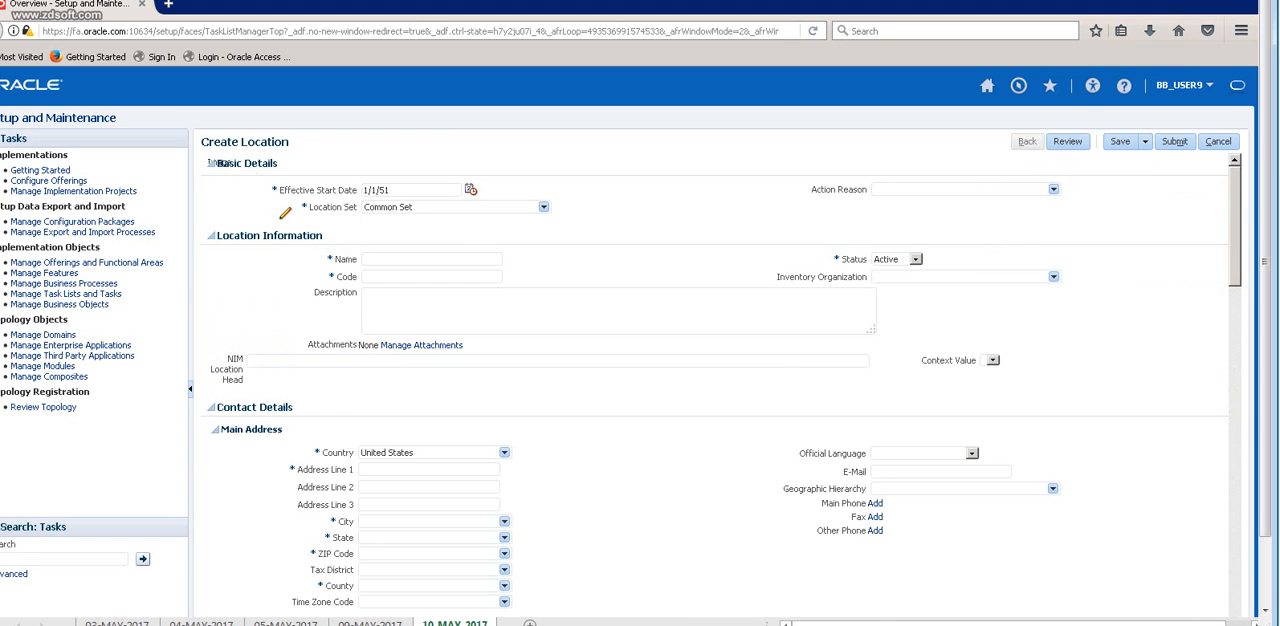
key("Down")
key("Down")
key("Down")
key("Down")
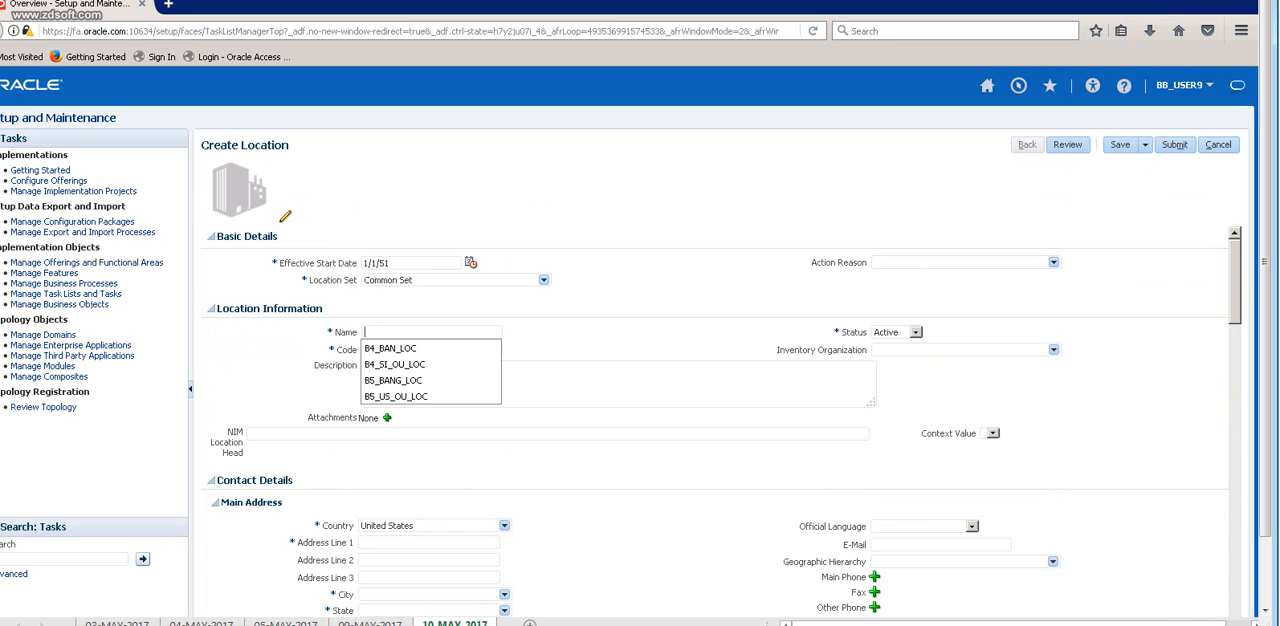
key("Return")
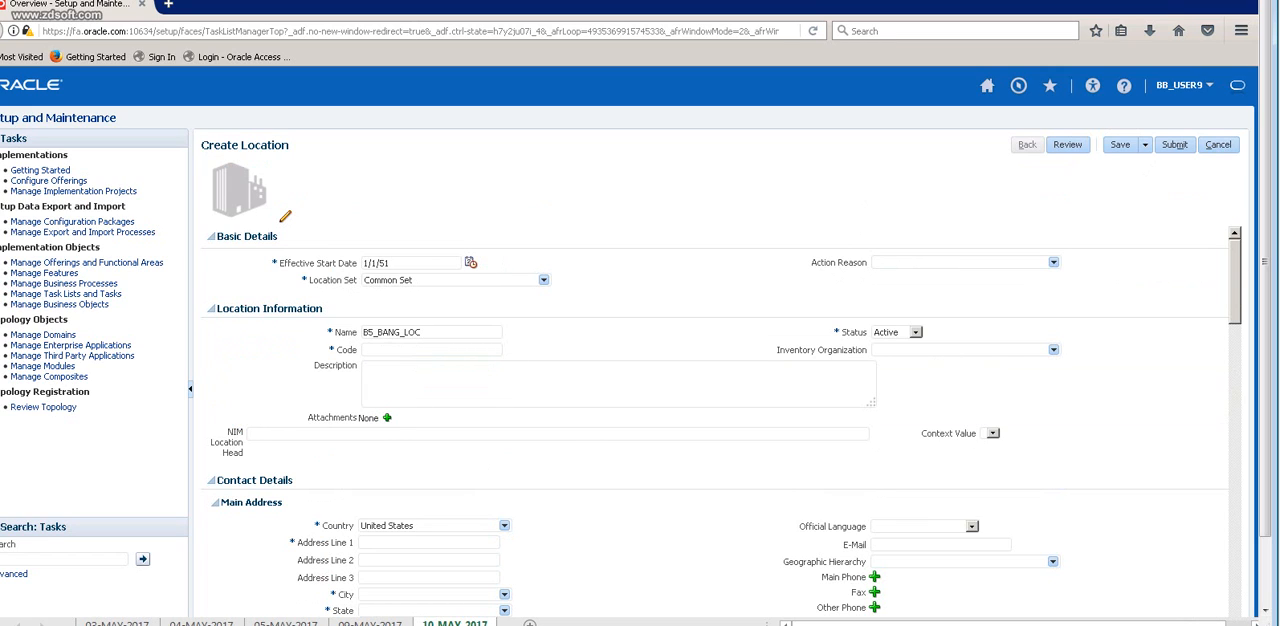
double_click(393, 332)
key("ctrl+c")
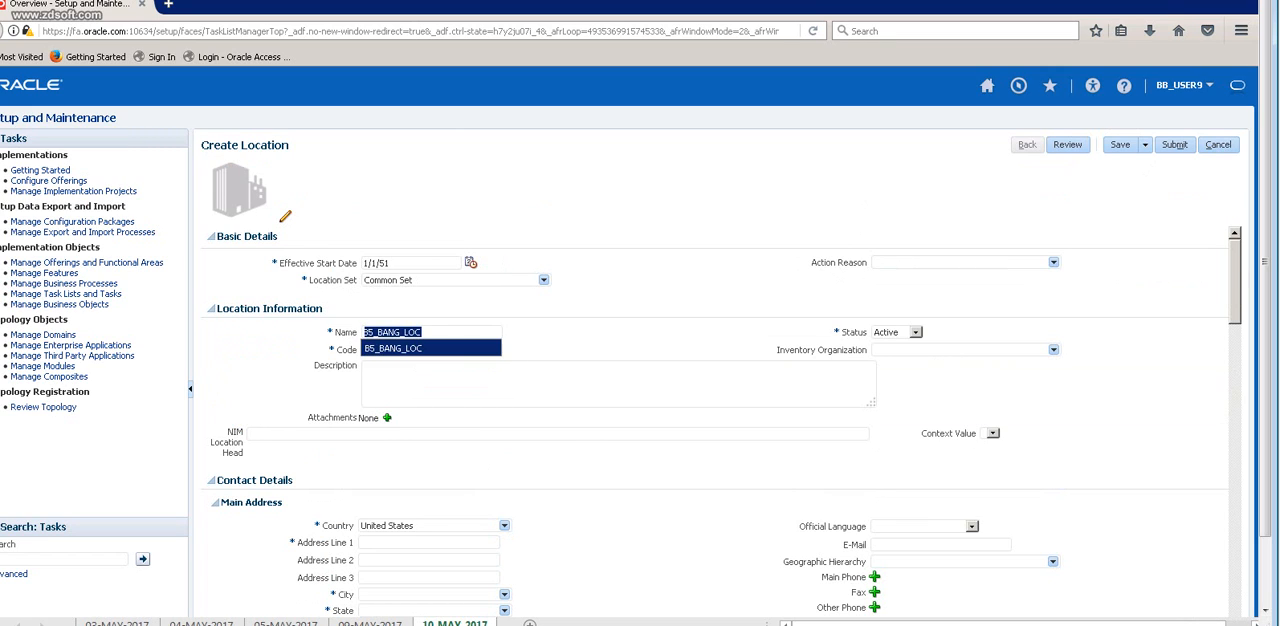
left_click(396, 374)
left_click(396, 350)
key("ctrl+v")
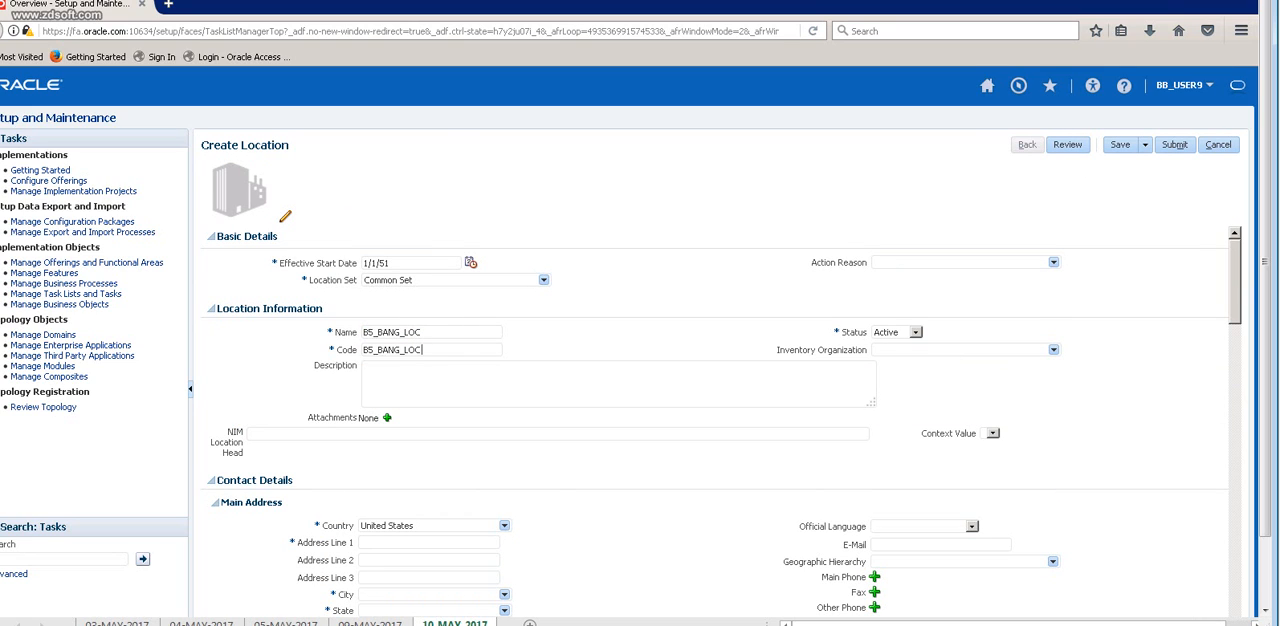
left_click(396, 382)
key("ctrl+v")
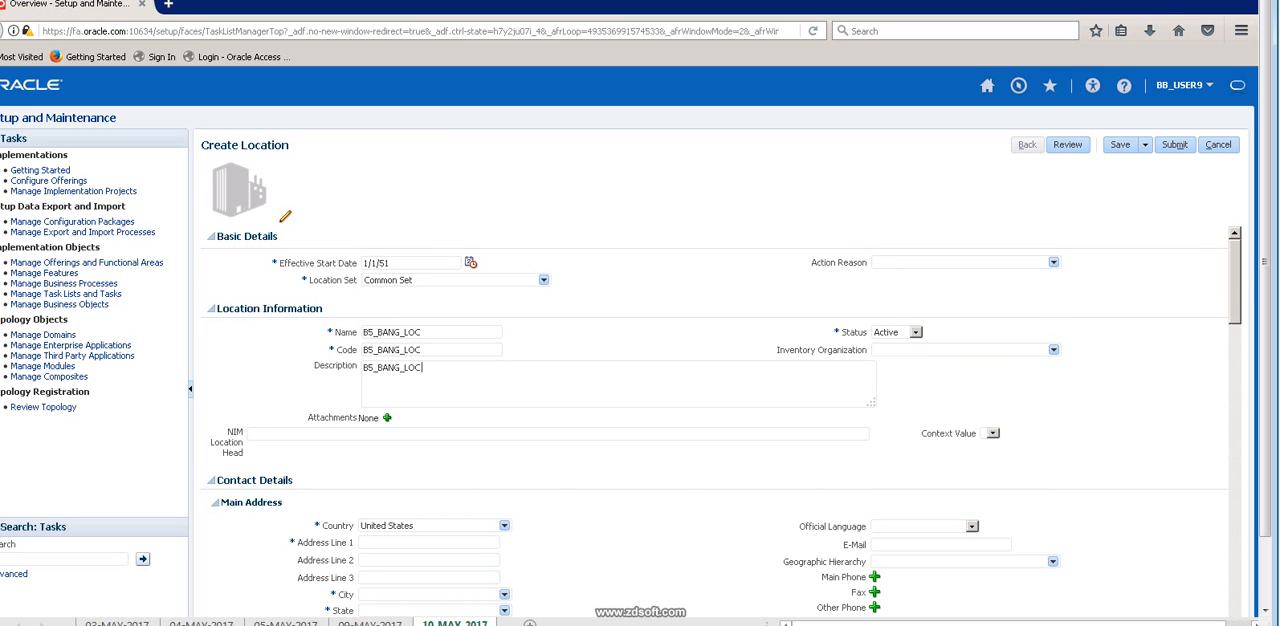
Set the ZIP code of the new location's main address to 10022, choosing the New York, New York, NY geography.
scroll(720, 420, "down", 3)
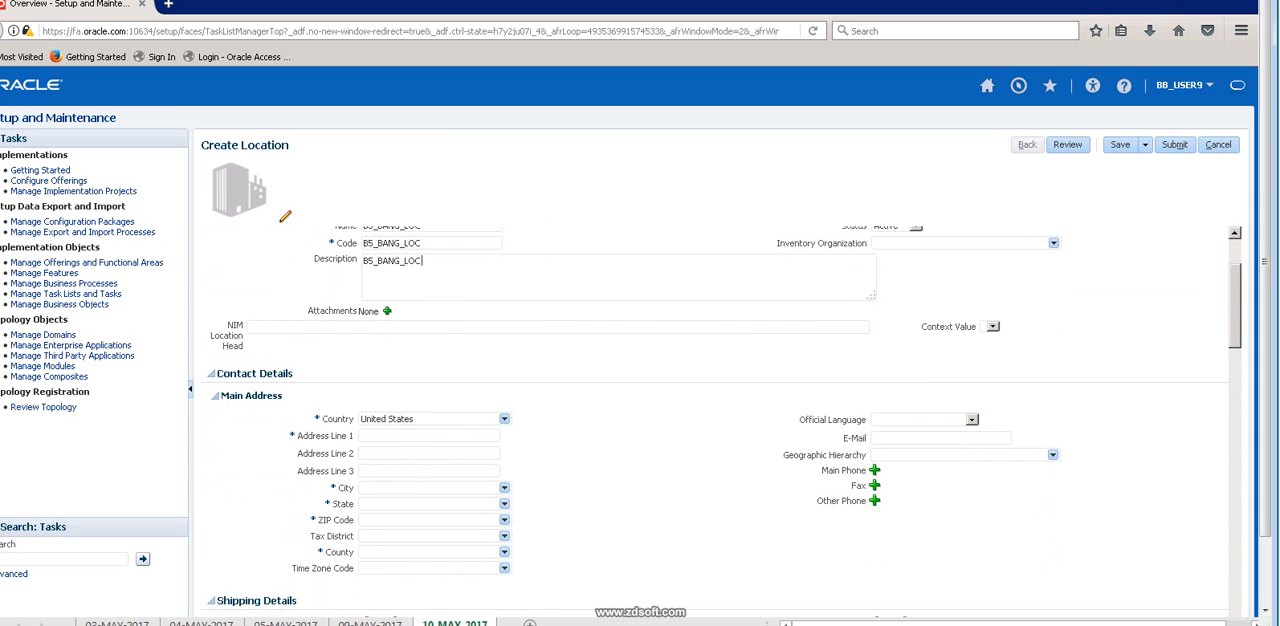
left_click(396, 520)
type("10022")
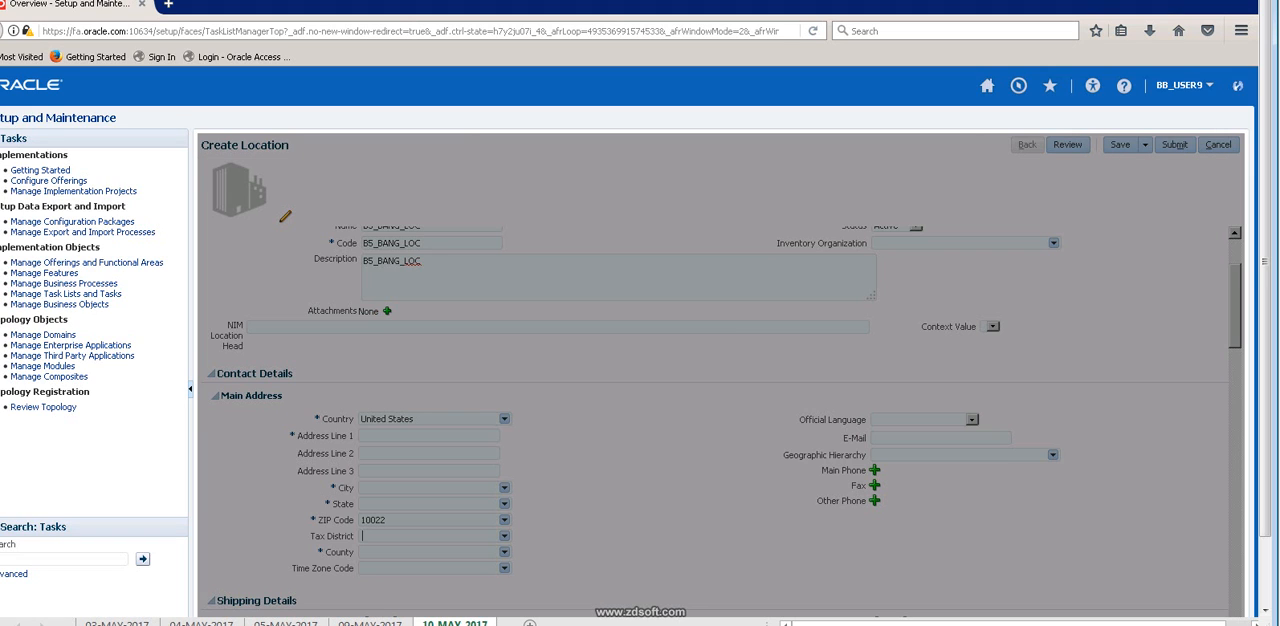
left_click(690, 321)
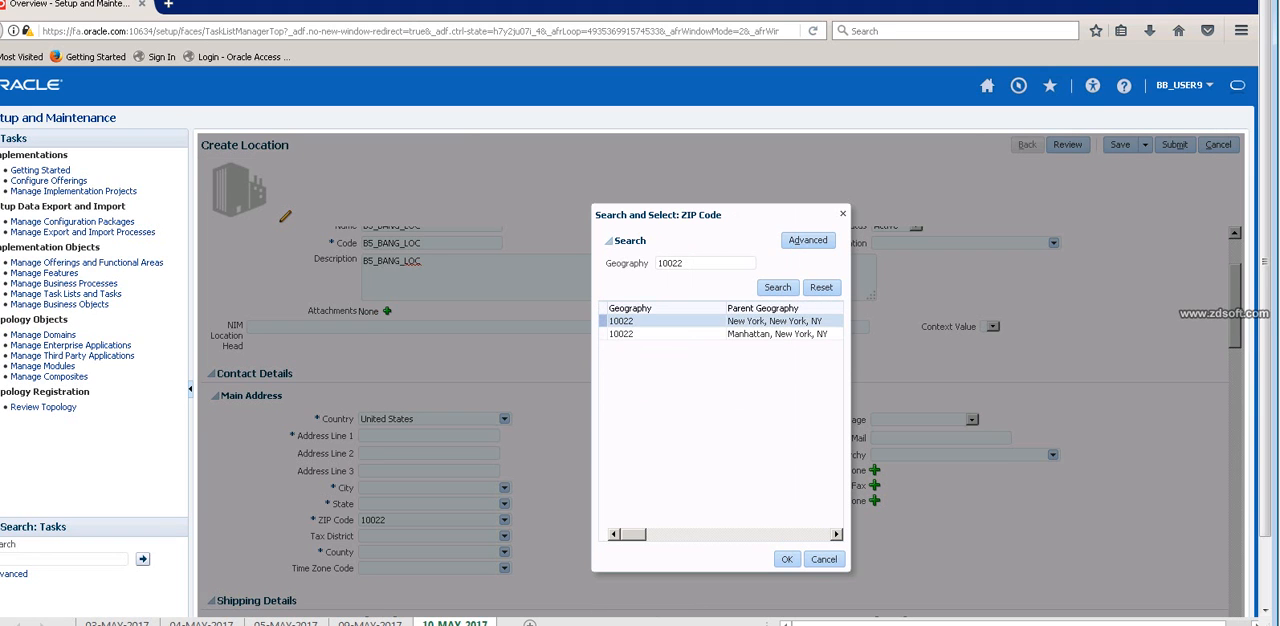
left_click(787, 559)
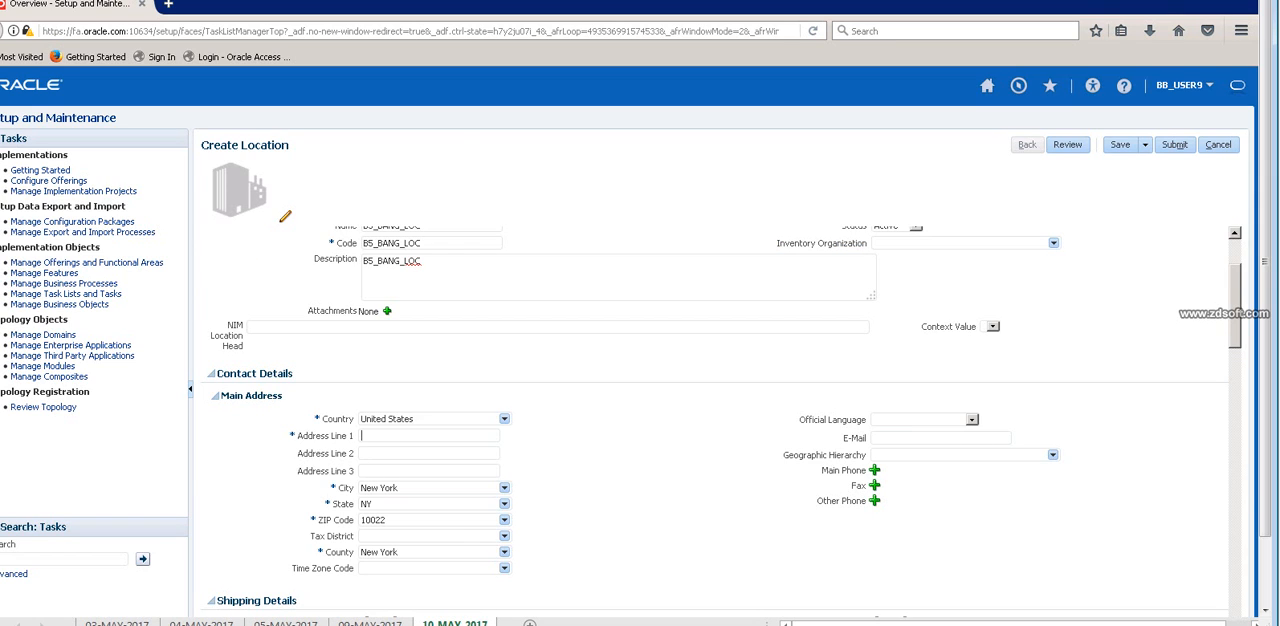
Enter BANG_ADDR1 as Address Line 1 and check the location's shipping details.
left_click(400, 436)
left_click(395, 467)
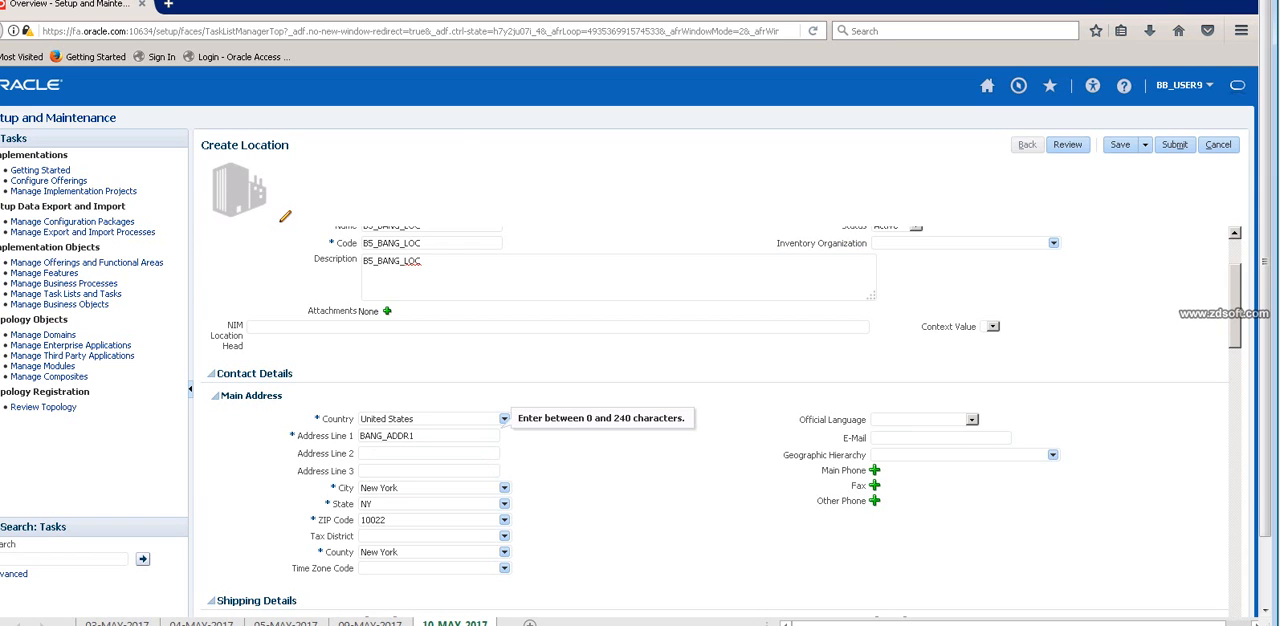
scroll(720, 420, "down", 4)
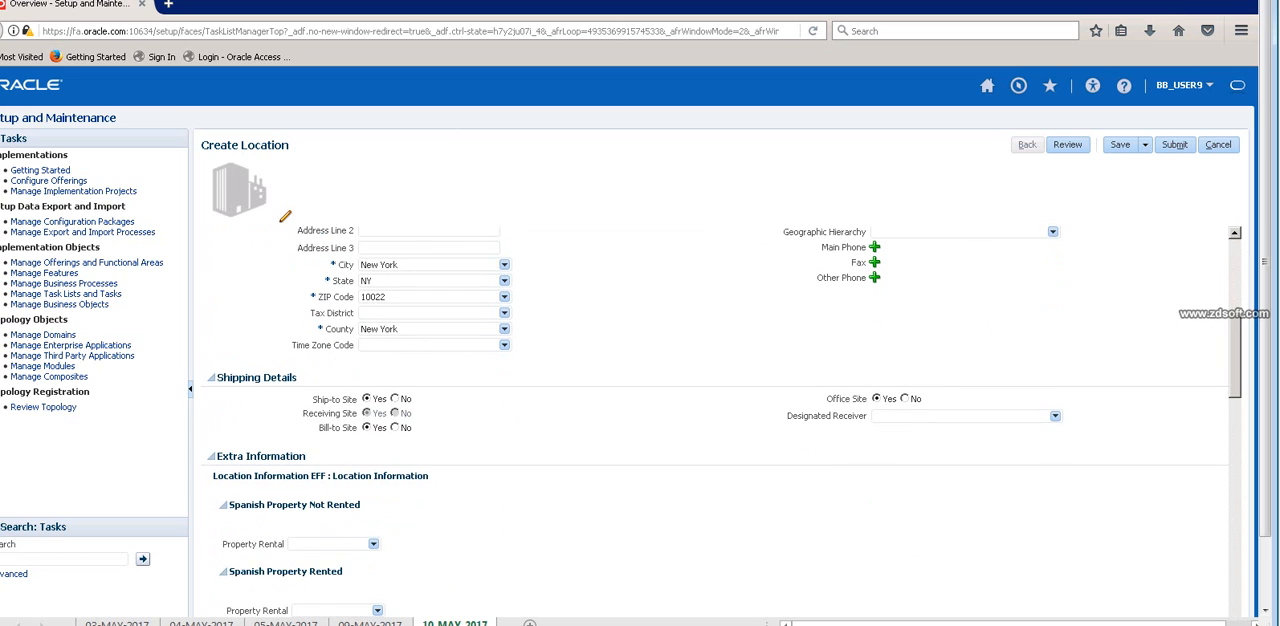
scroll(720, 420, "up", 5)
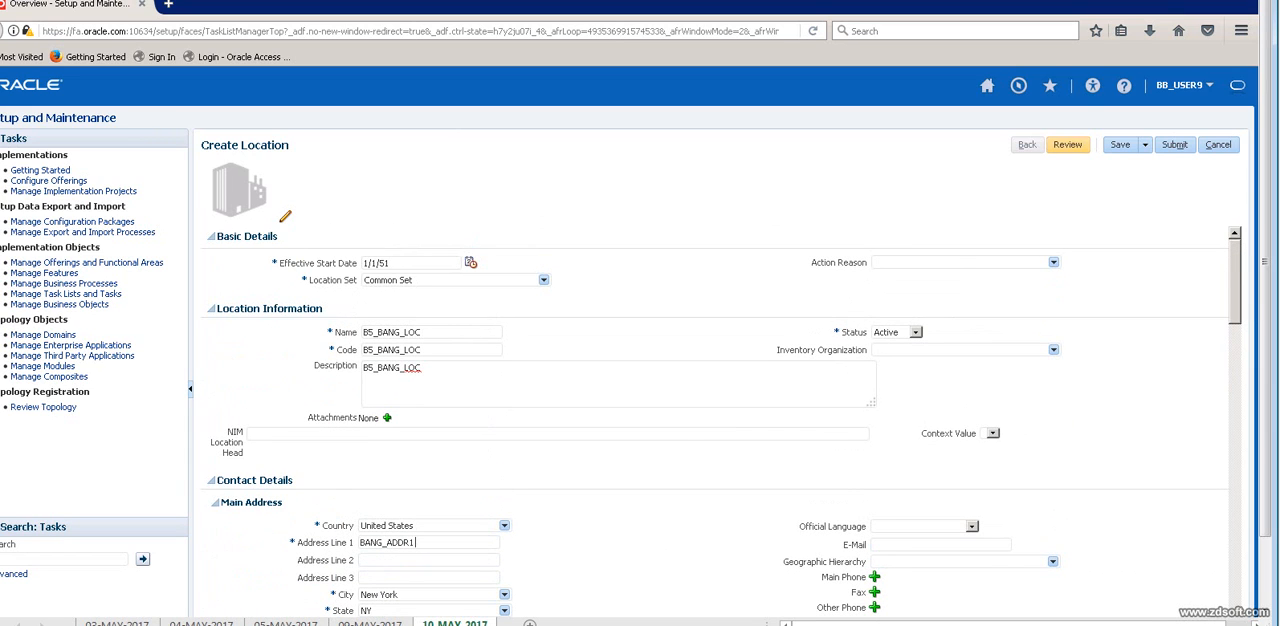
Save the B5_BANG_LOC location and submit its creation request, confirming the submission.
left_click(1120, 145)
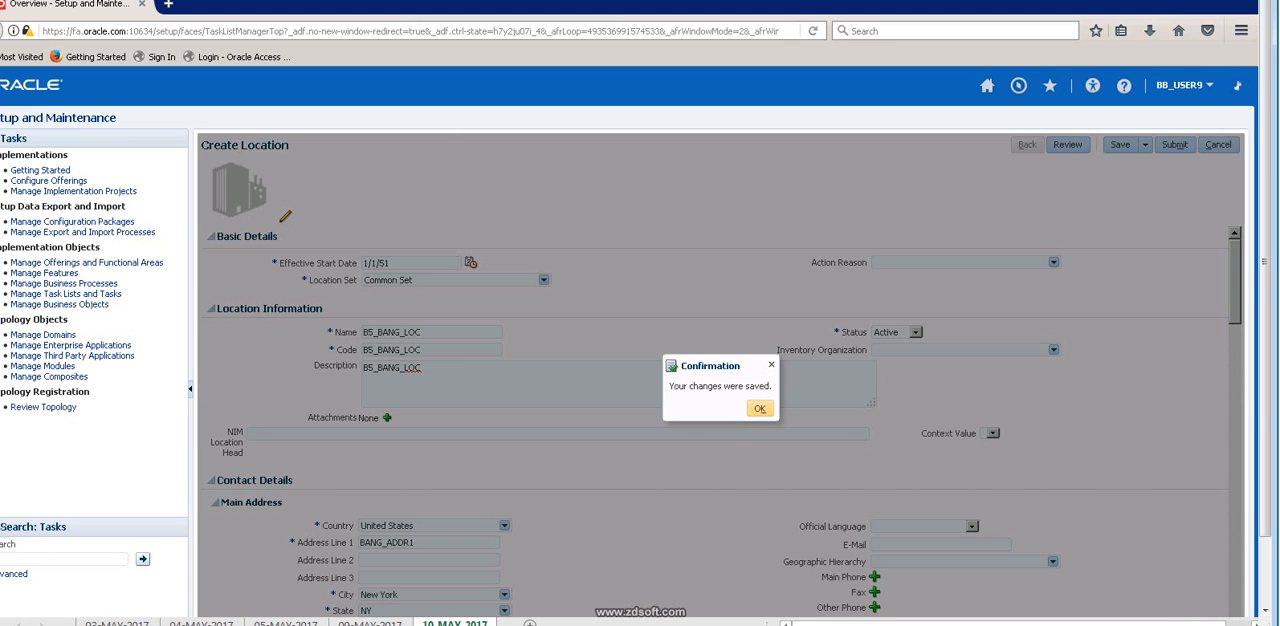
left_click(759, 408)
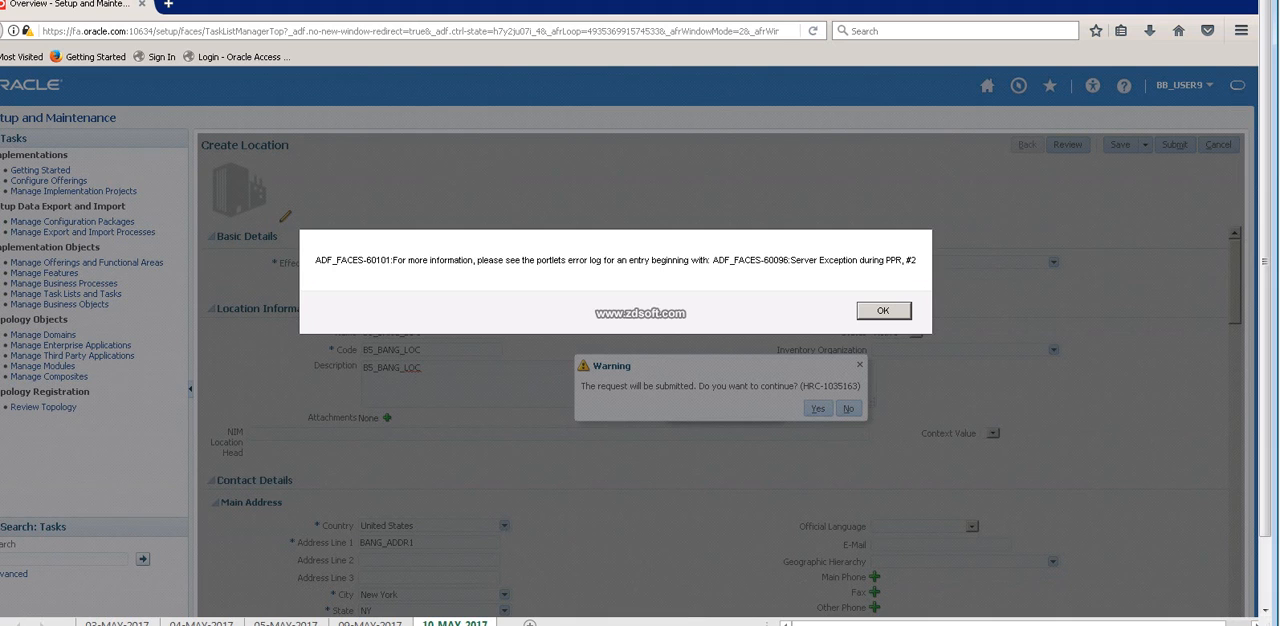
key("Return")
left_click(818, 408)
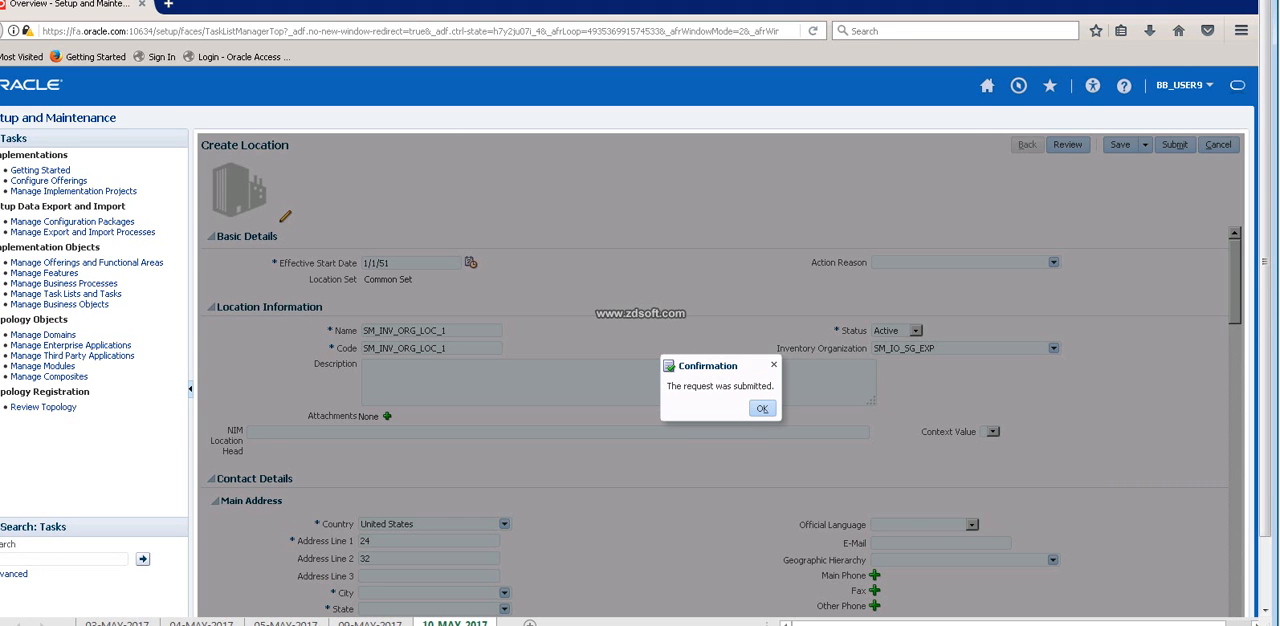
left_click(762, 408)
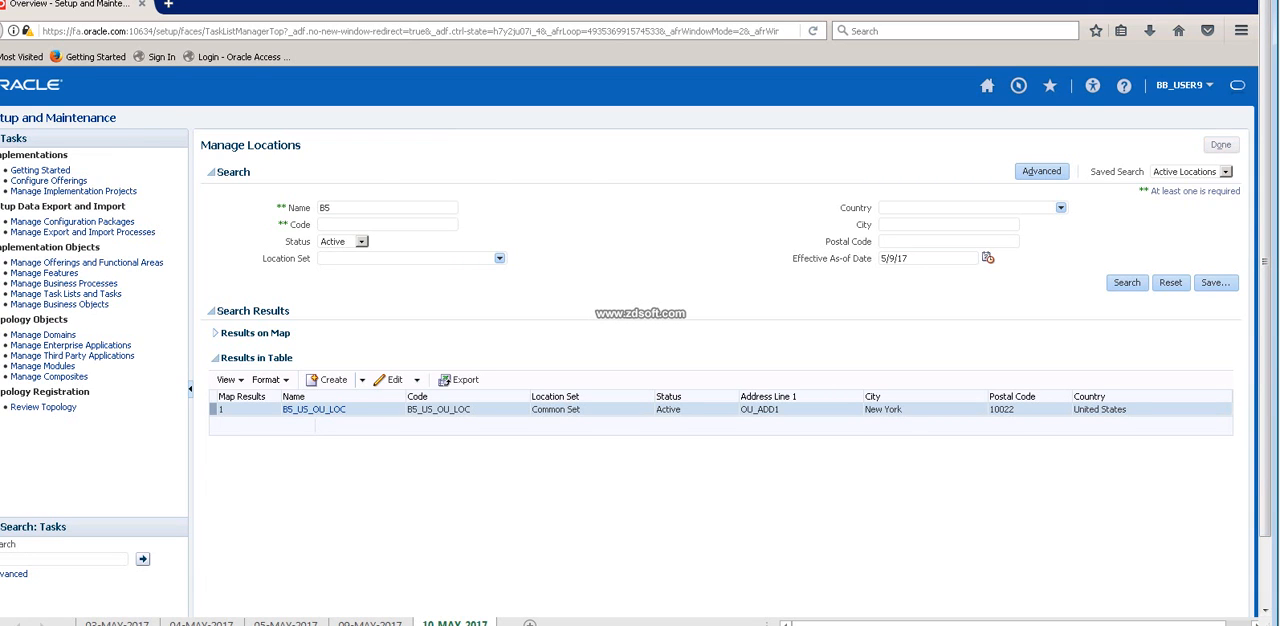
Close Manage Locations, sign out of the application, and close the browser window.
left_click(1220, 145)
left_click(1184, 85)
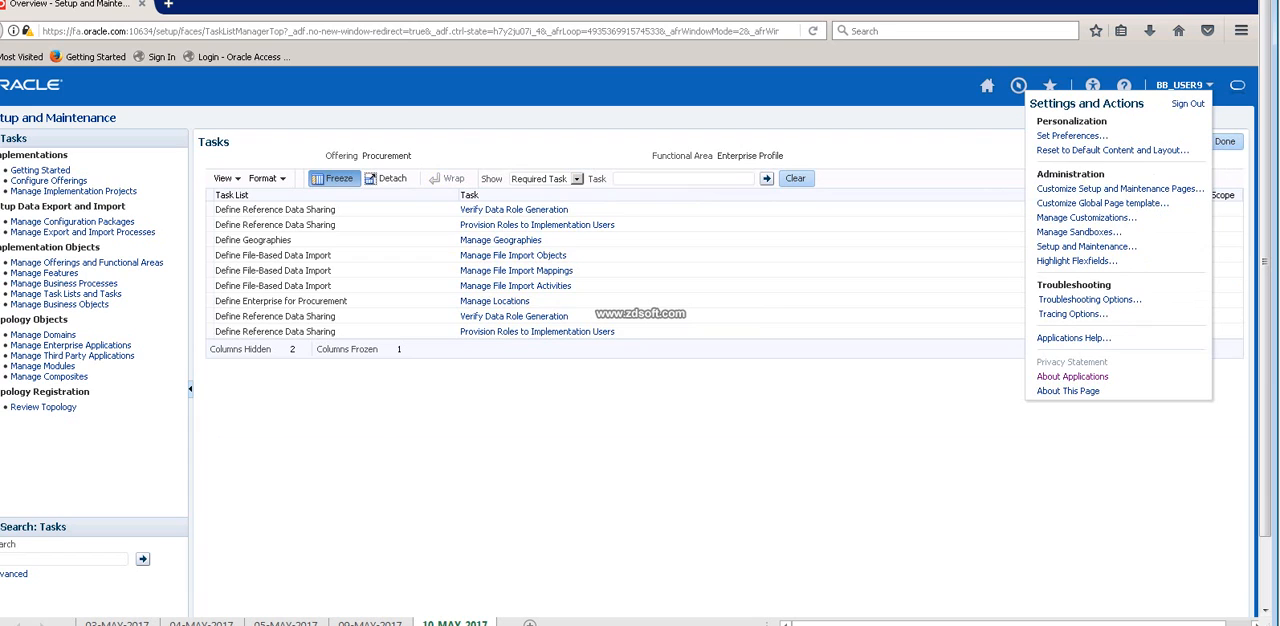
left_click(1188, 104)
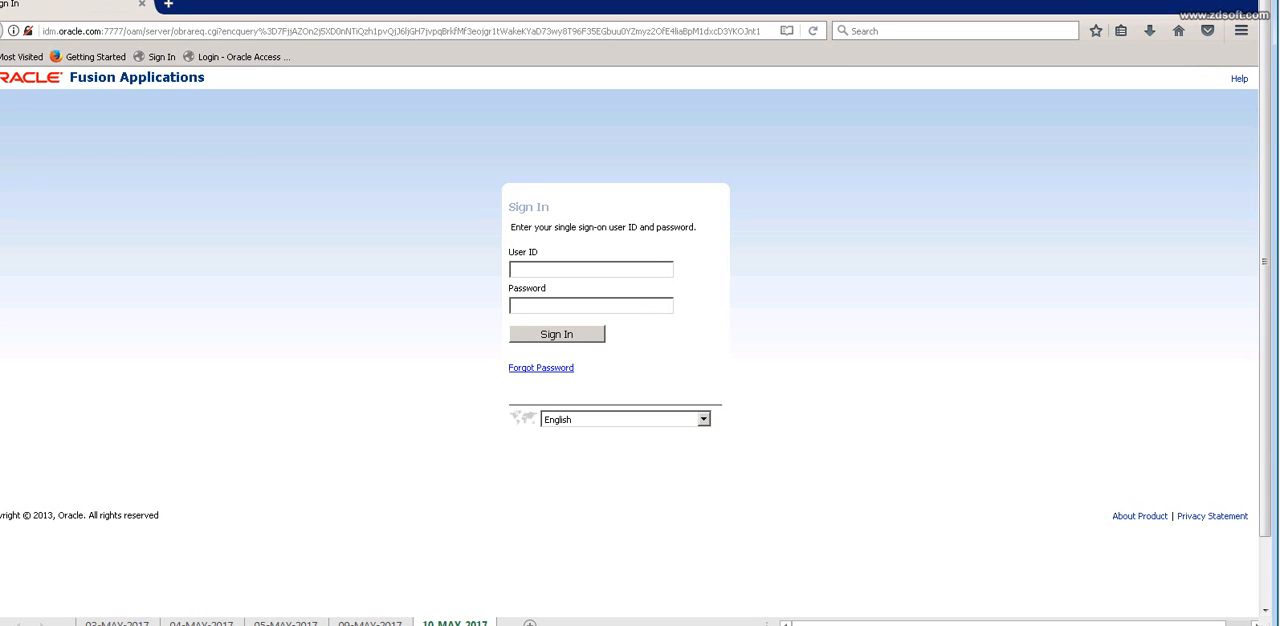
left_click(1247, 3)
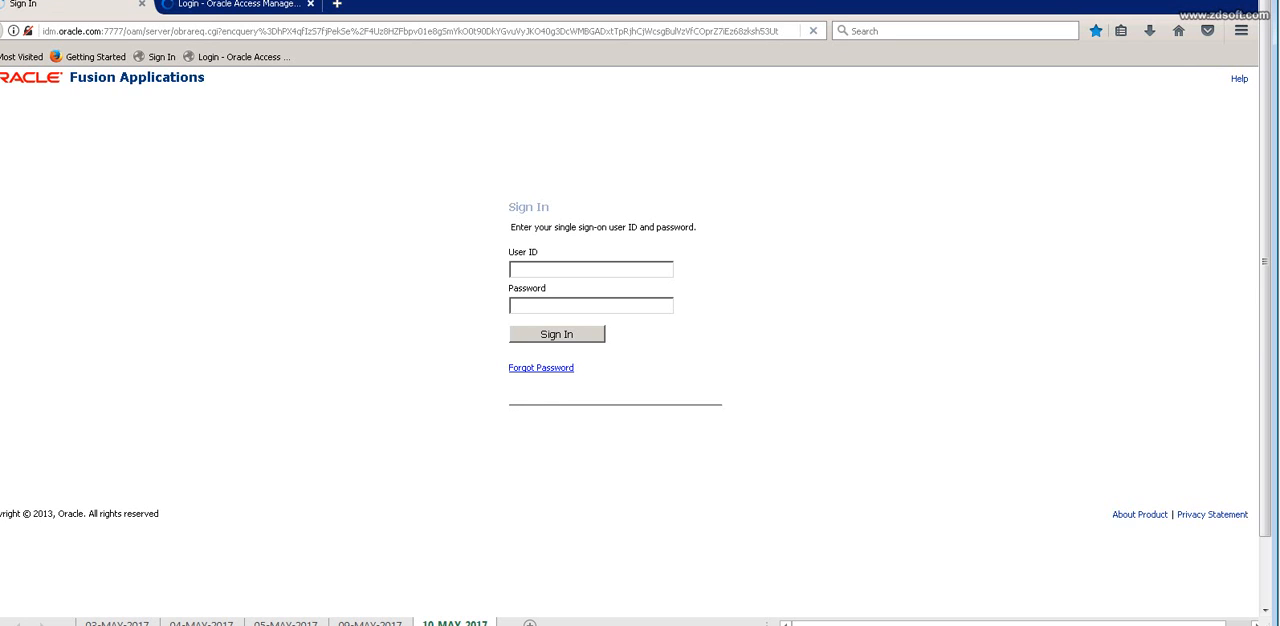
Sign back in to Fusion Applications by entering the user ID and the account password.
type("BB_")
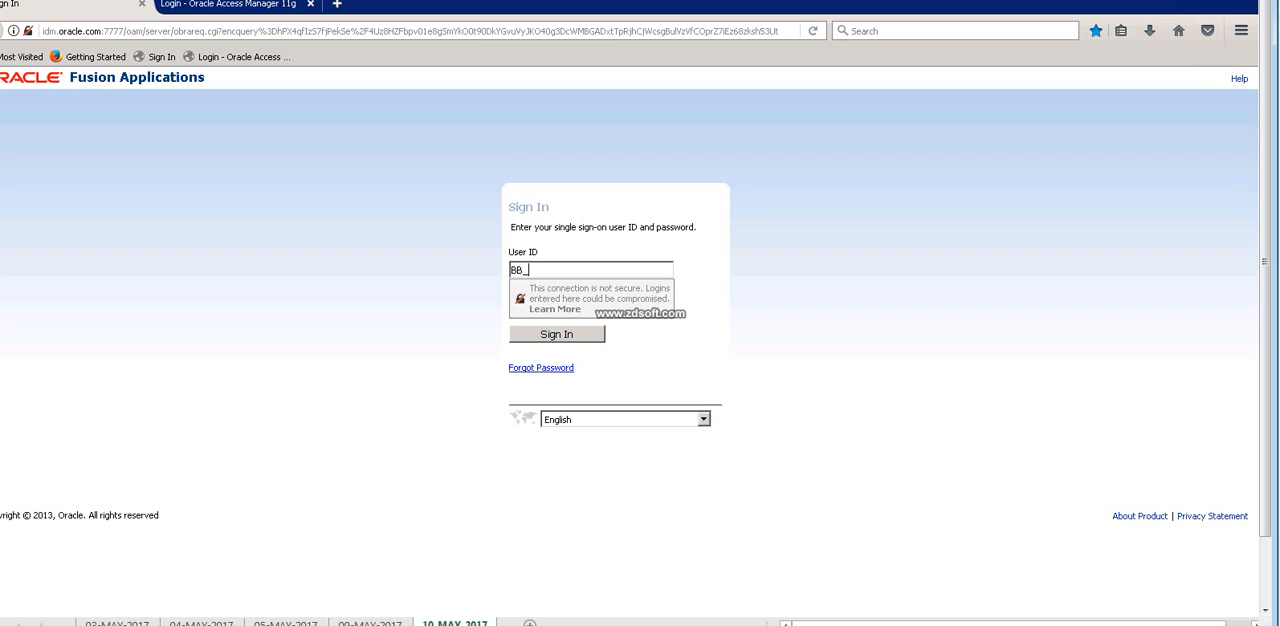
type("IUSER9")
key("Tab")
type("***")
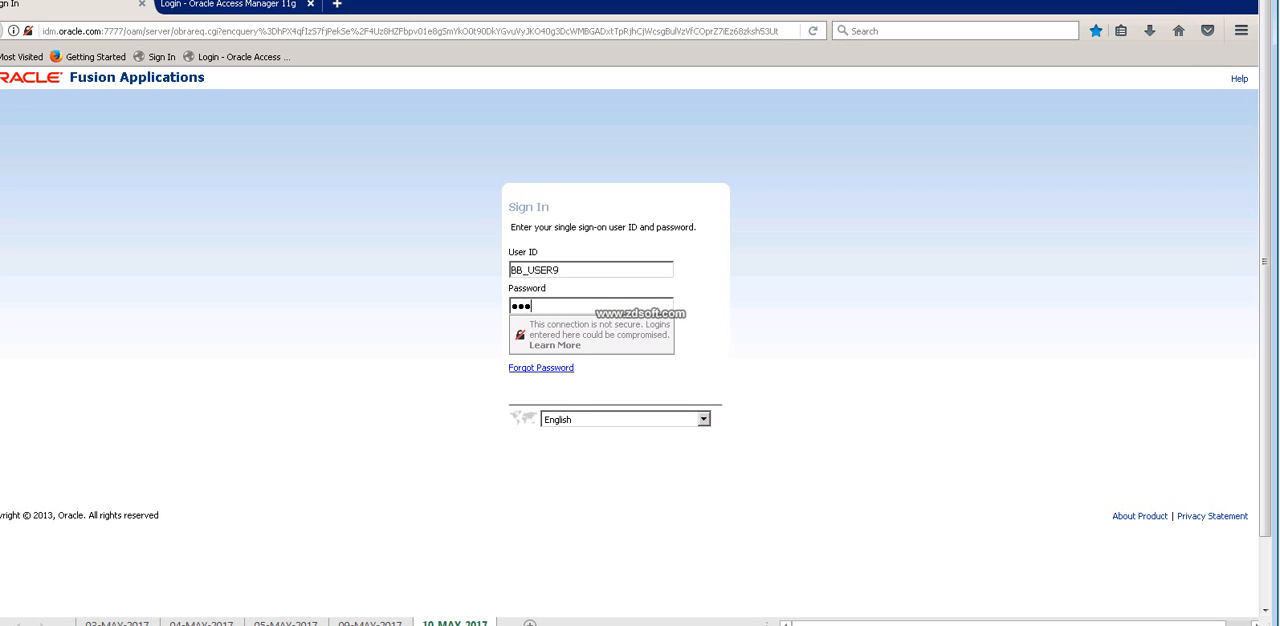
type("******")
key("Return")
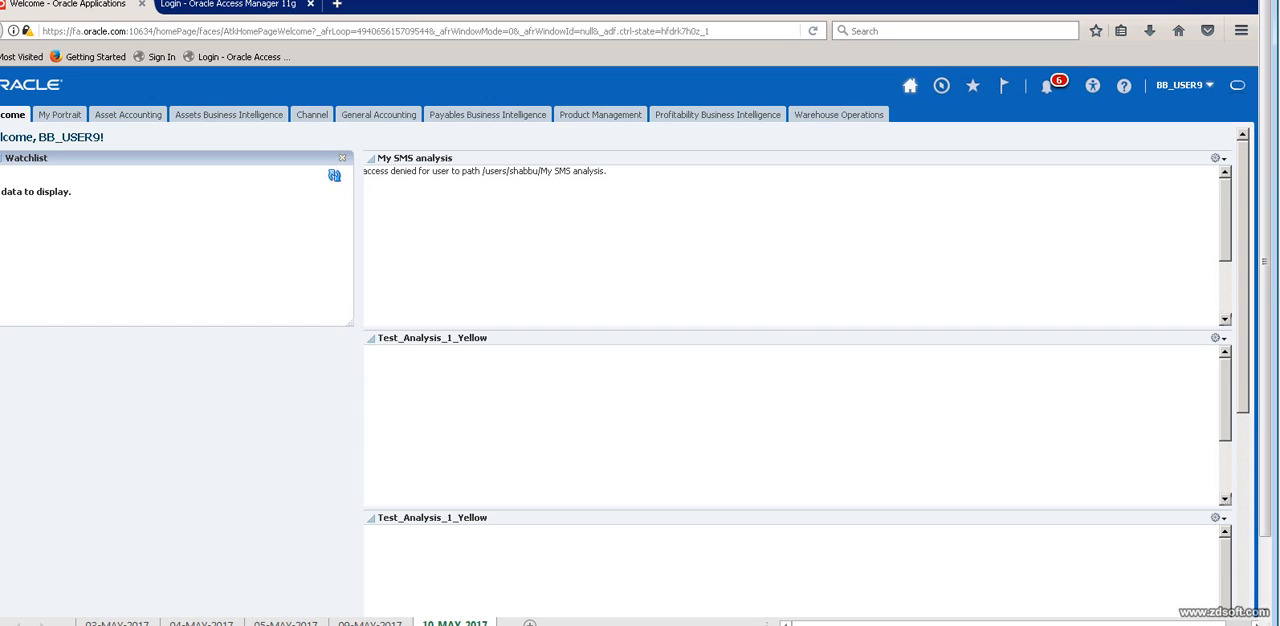
Check the recent notifications about the location requests, and go to Setup and Maintenance.
left_click(1180, 85)
left_click(1046, 87)
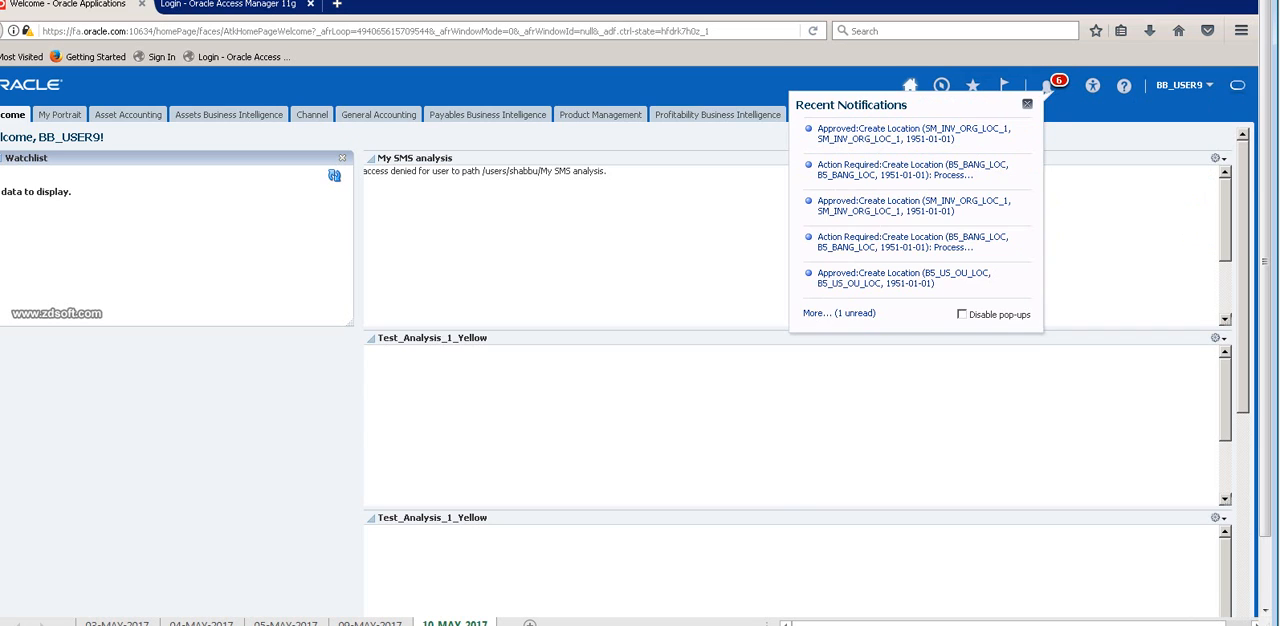
left_click(1209, 85)
left_click(1238, 86)
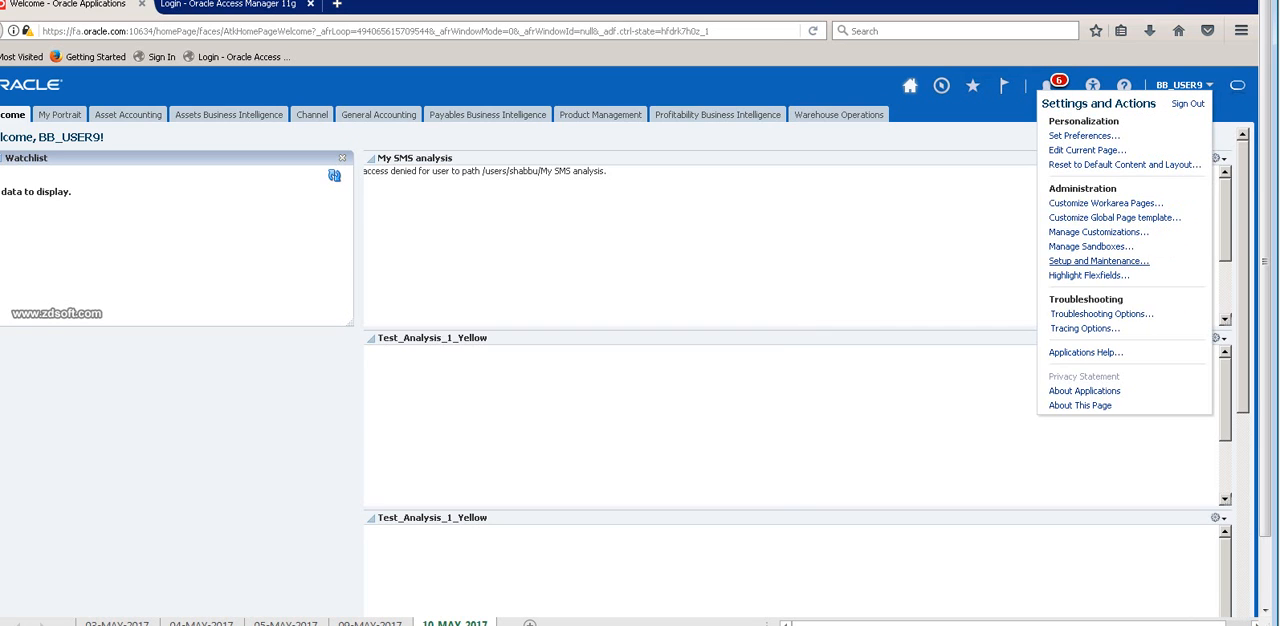
left_click(1098, 261)
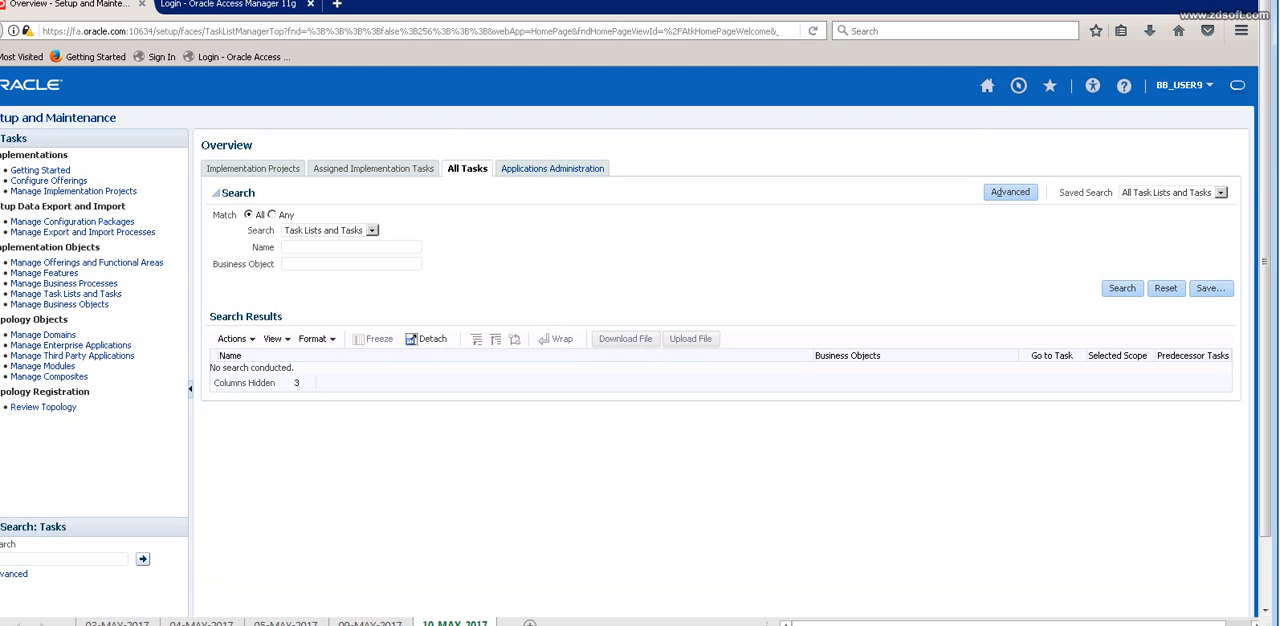
Show the Procurement offering's functional areas under Applications Administration.
left_click(552, 169)
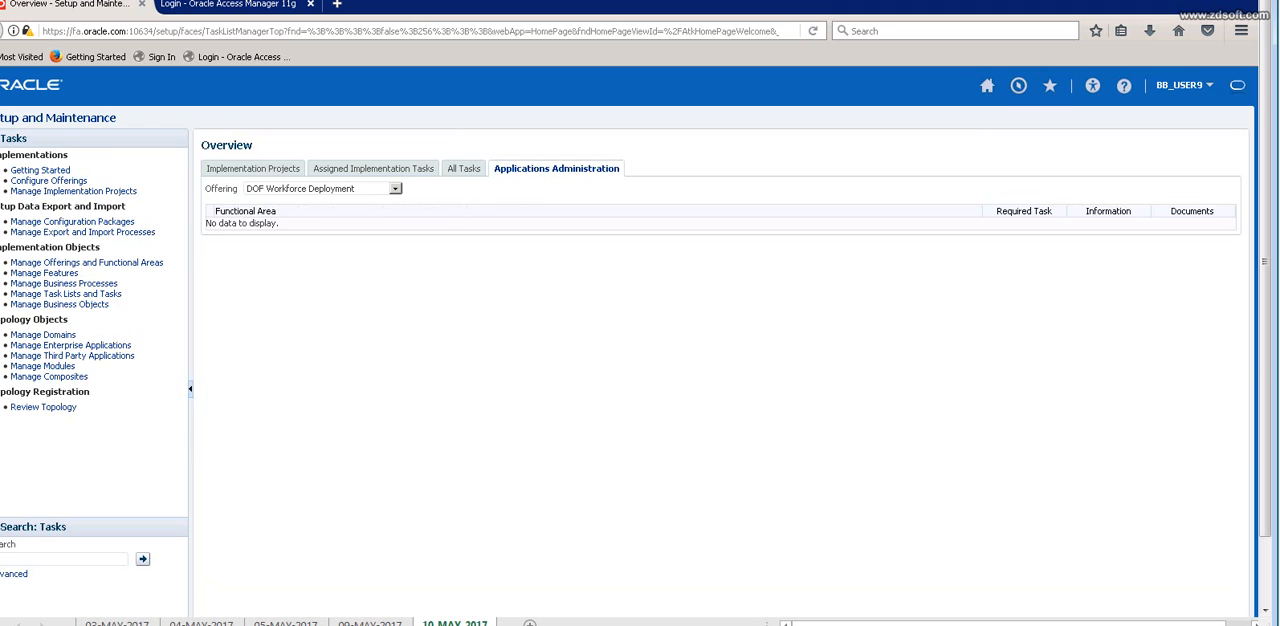
left_click(396, 189)
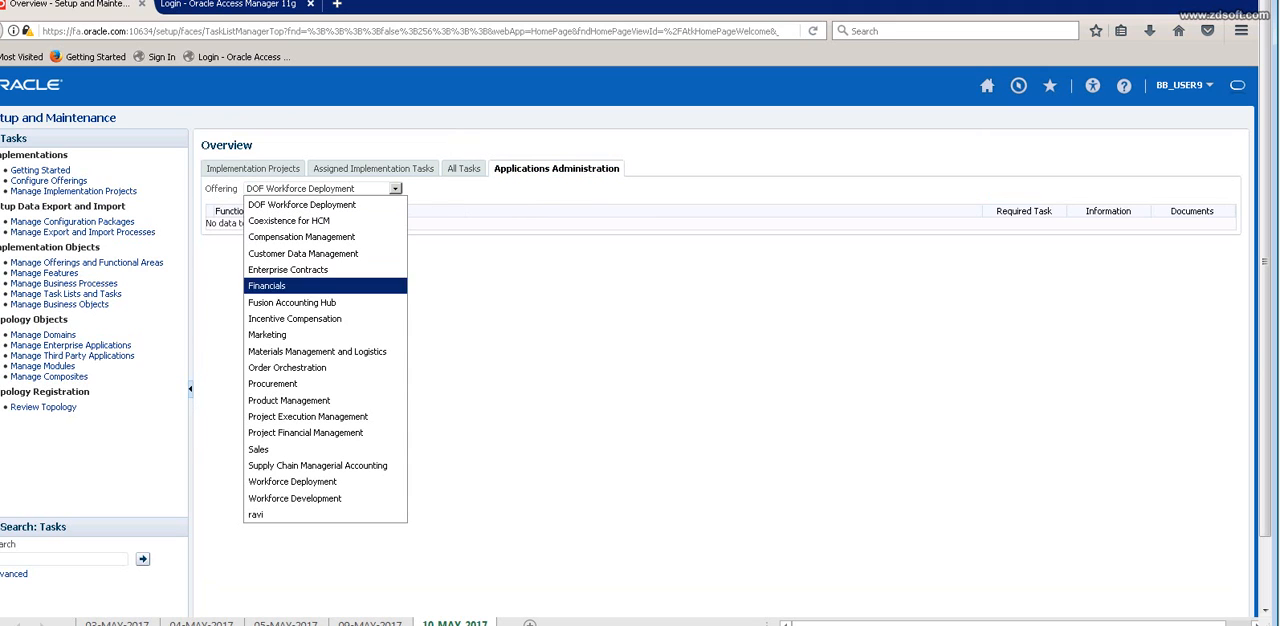
left_click(272, 384)
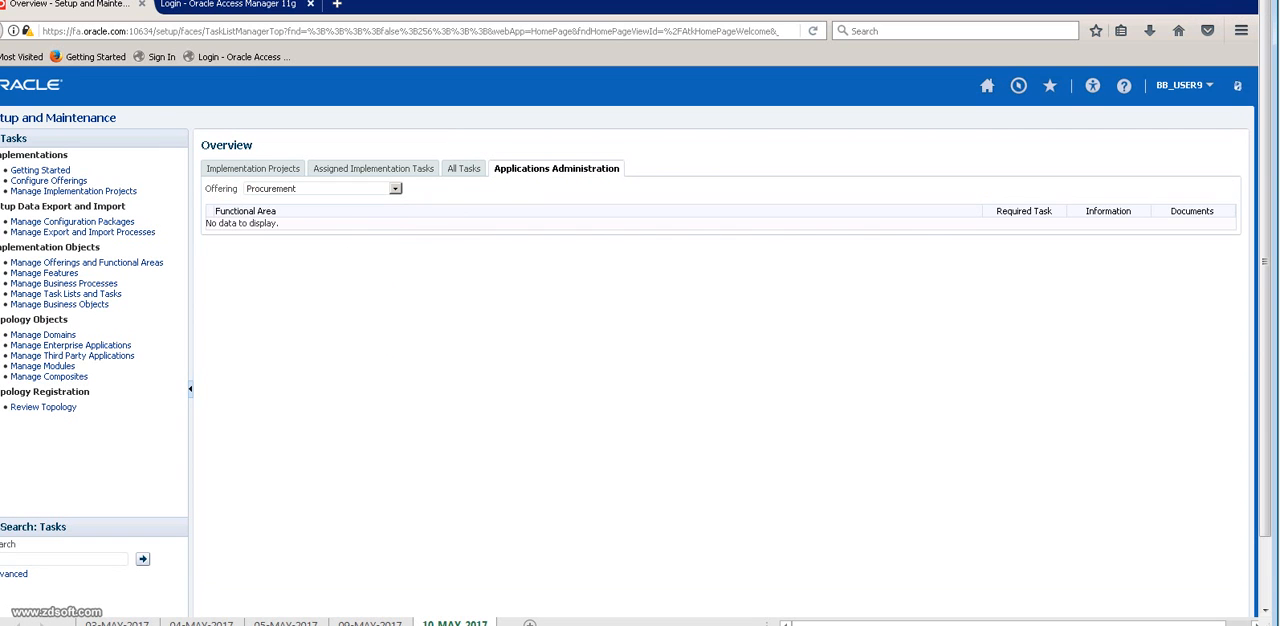
Open Manage Locations from the Enterprise Profile functional area and search the active locations by the name B5%.
left_click(248, 241)
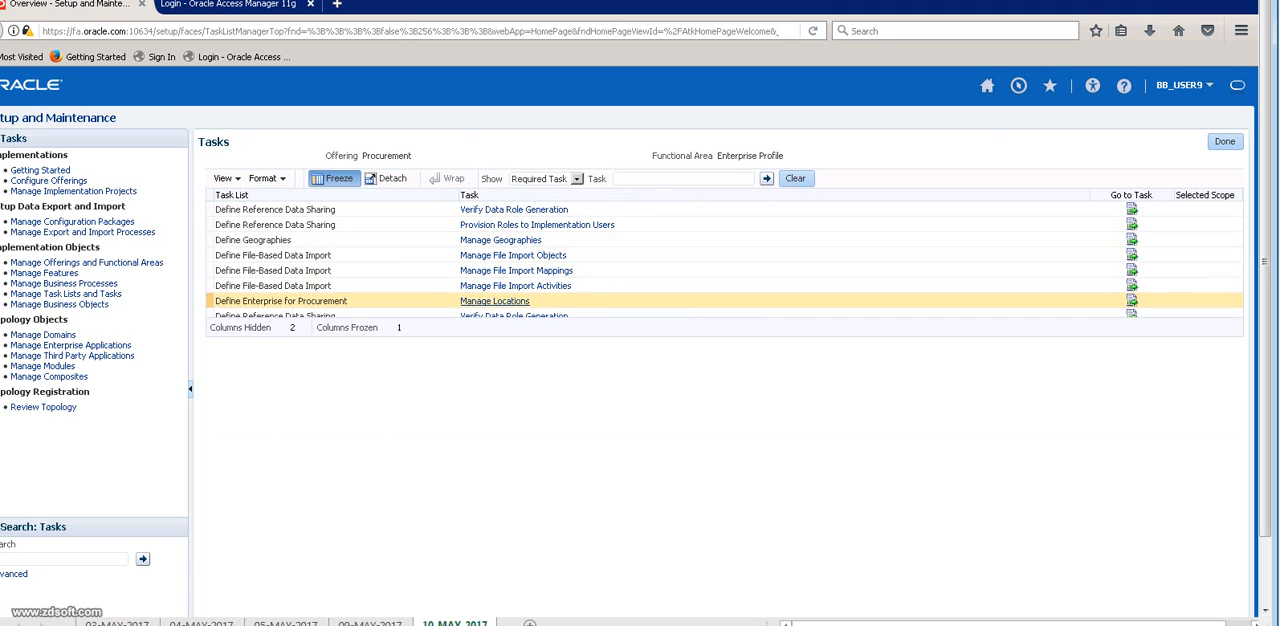
left_click(494, 301)
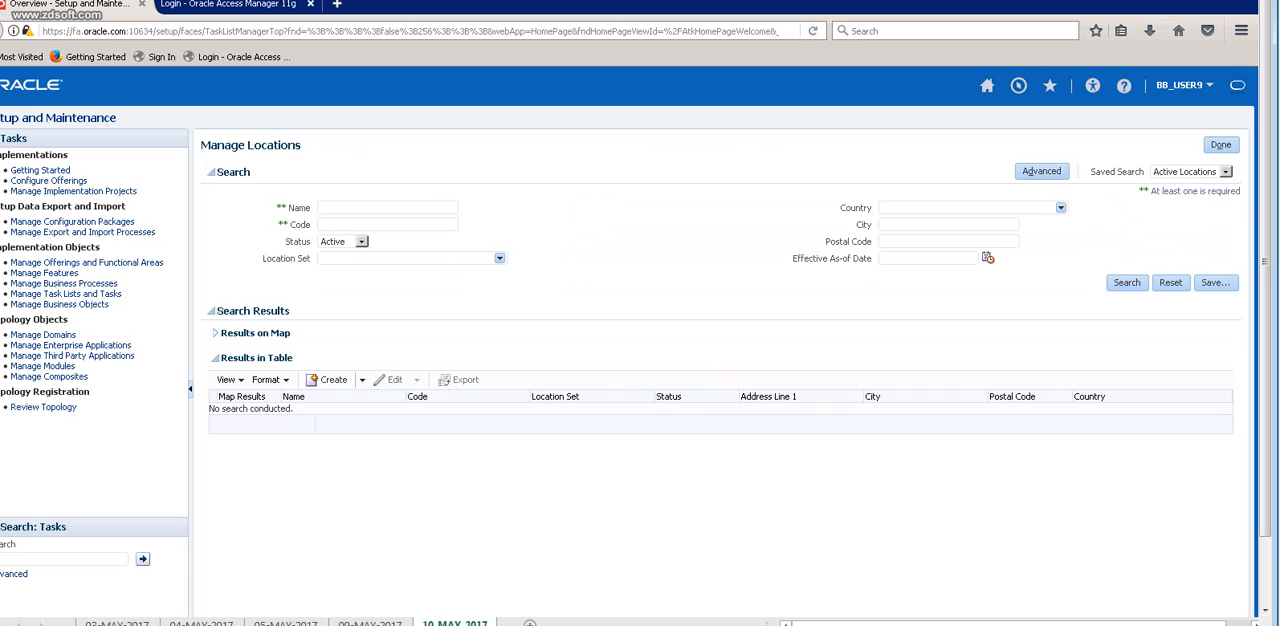
type("BS")
key("Return")
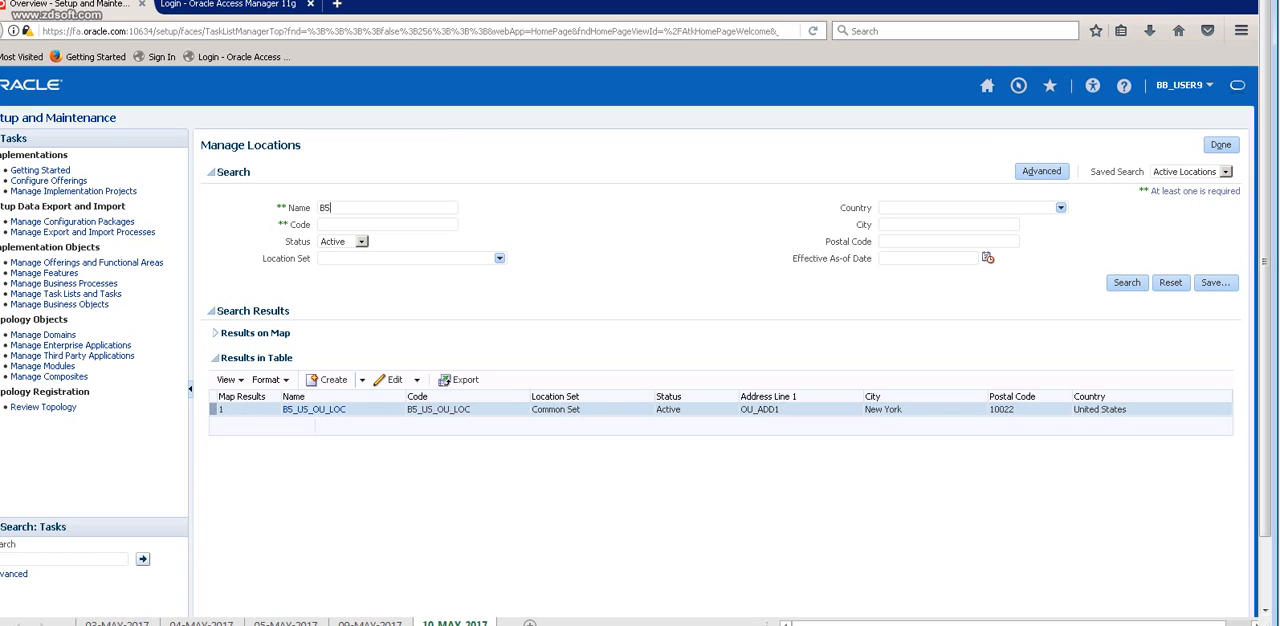
type("%")
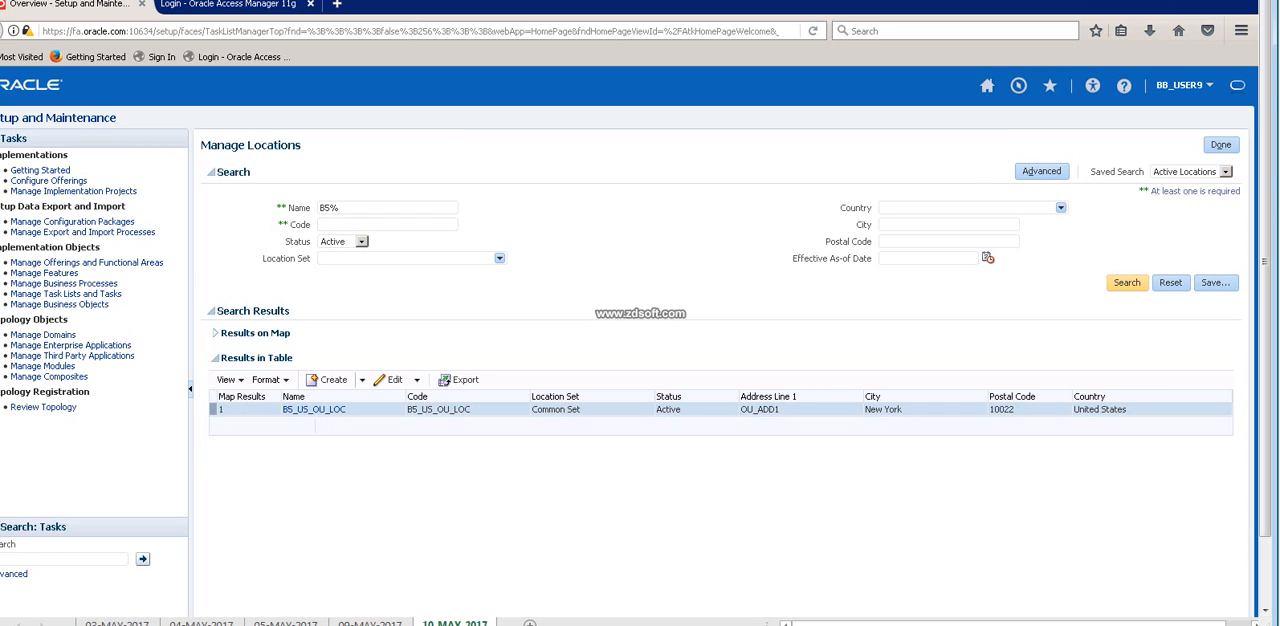
left_click(1127, 283)
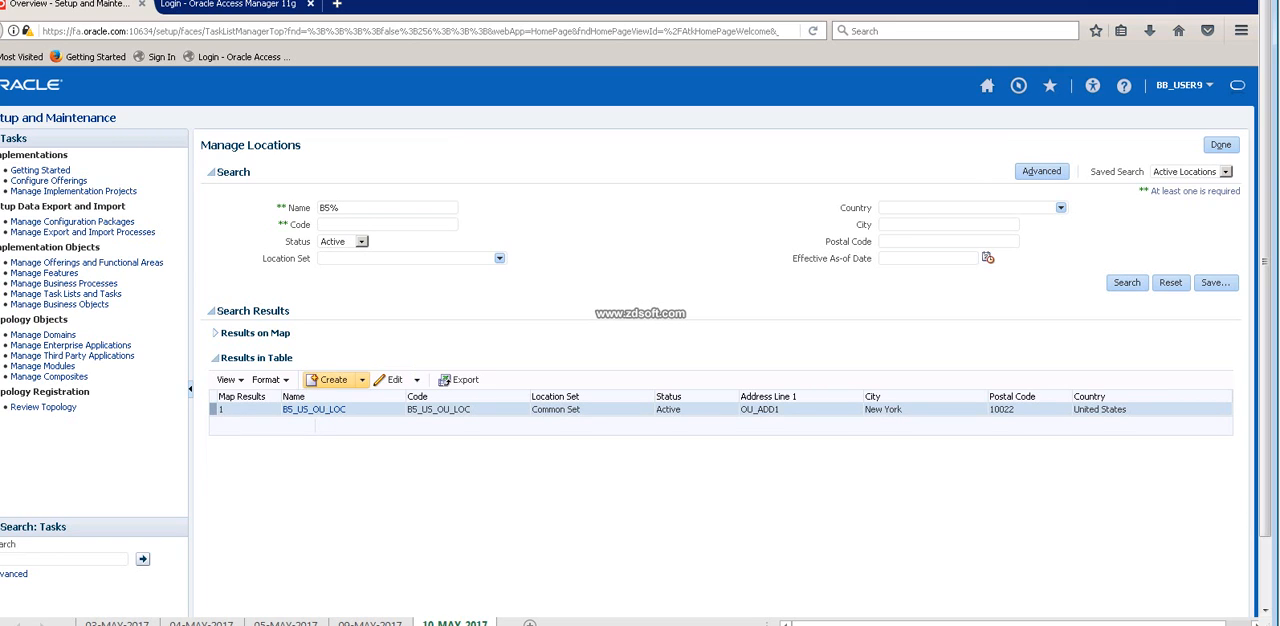
Create a new location with B5_HYD_LOC as its name, code and description.
left_click(328, 380)
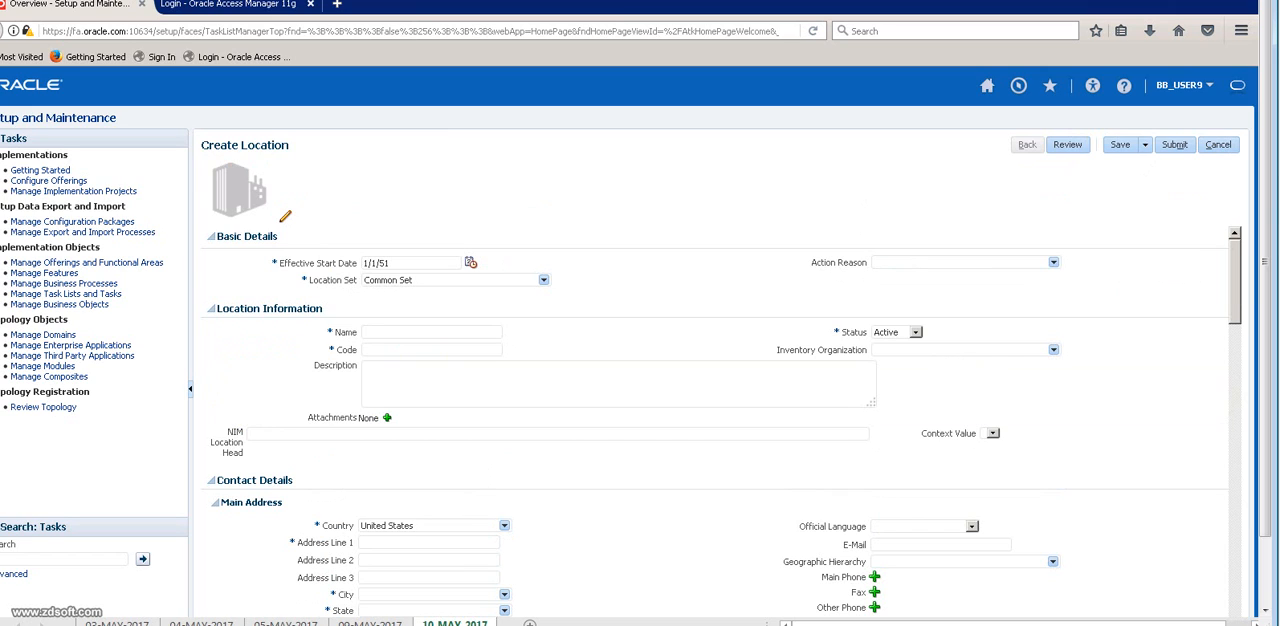
type("B5_")
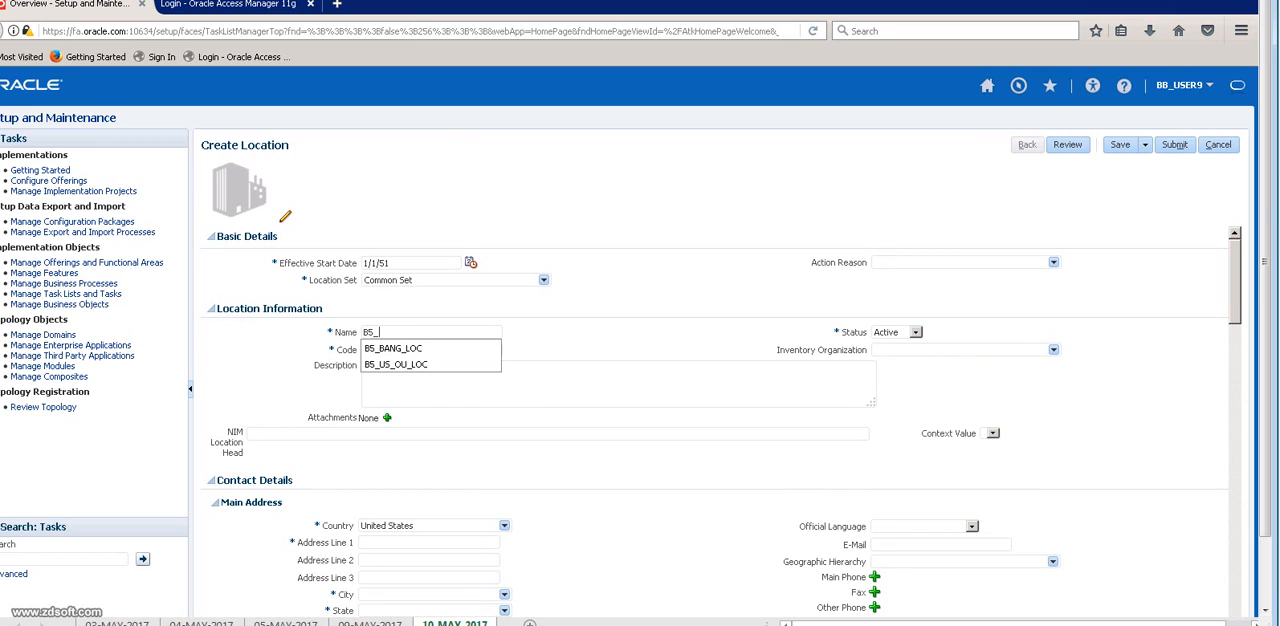
type("HYD_LOC")
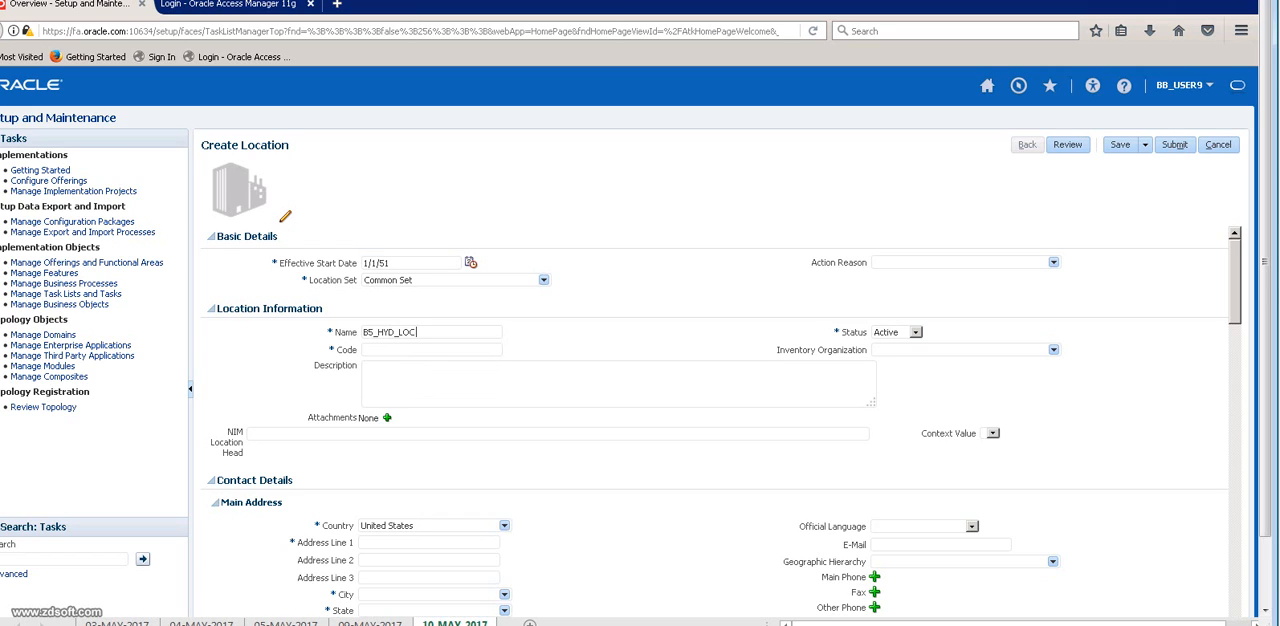
key("ctrl+a")
key("ctrl+c")
key("Tab")
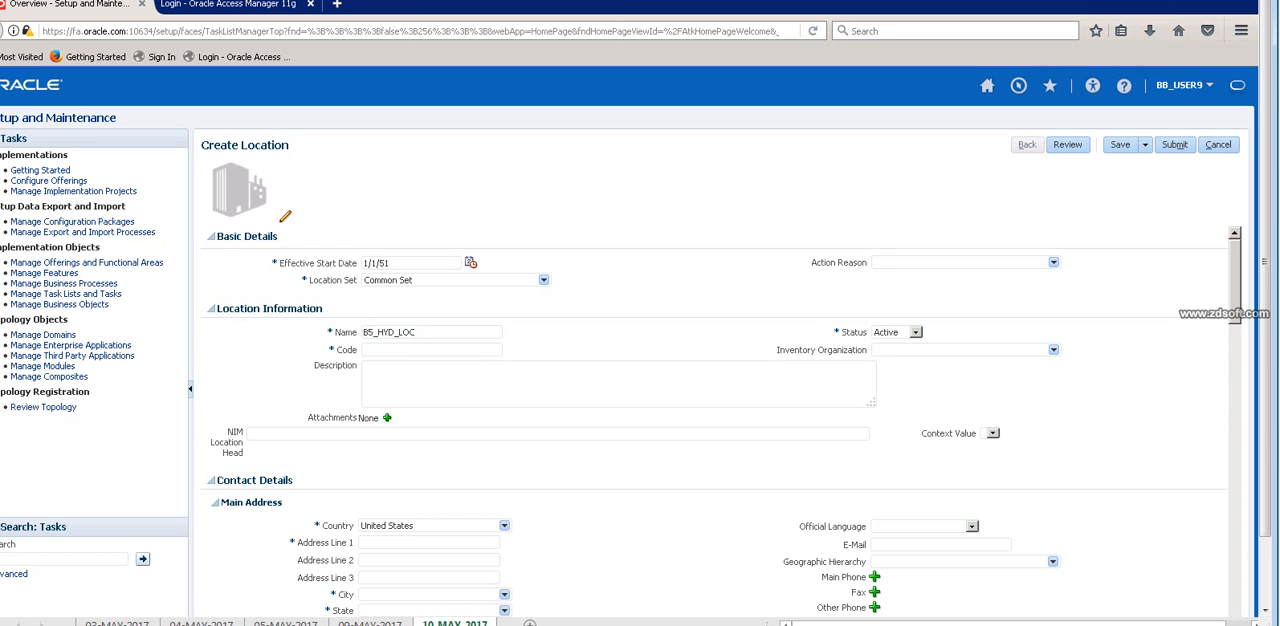
key("ctrl+v")
key("Tab")
key("ctrl+v")
Set the main address to HYD_ADDR1 with ZIP code 10022 in New York, New York, NY.
scroll(720, 420, "down", 4)
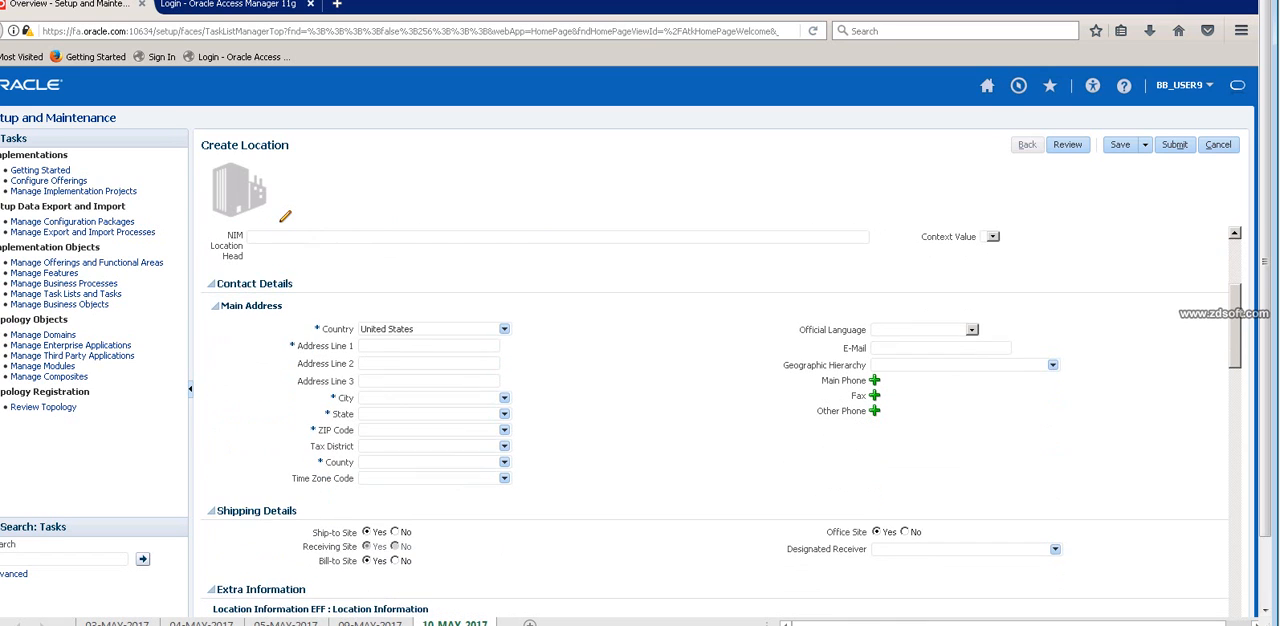
type("HYD_ADD")
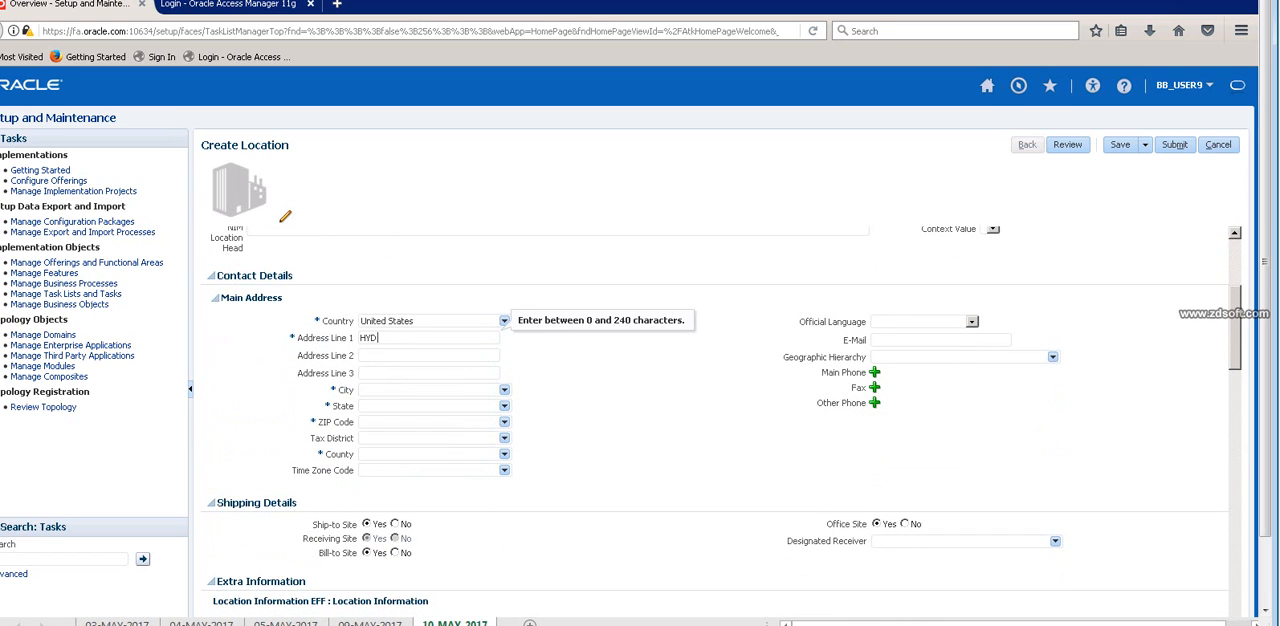
type("R1")
left_click(400, 422)
type("10022")
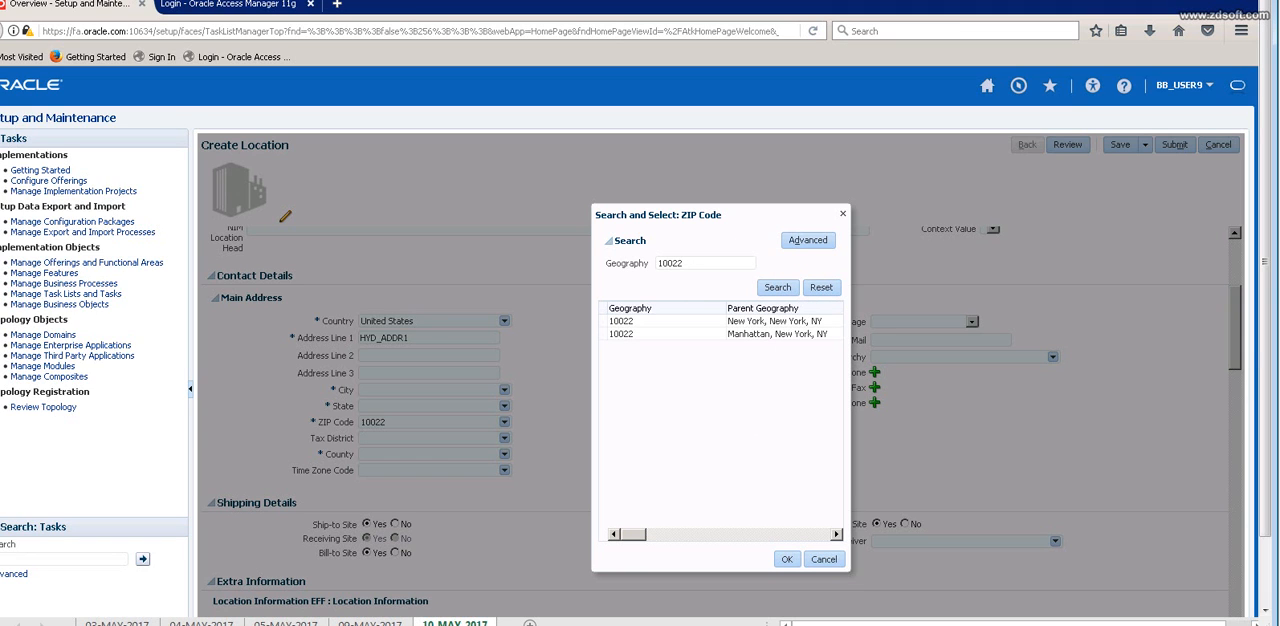
left_click(787, 559)
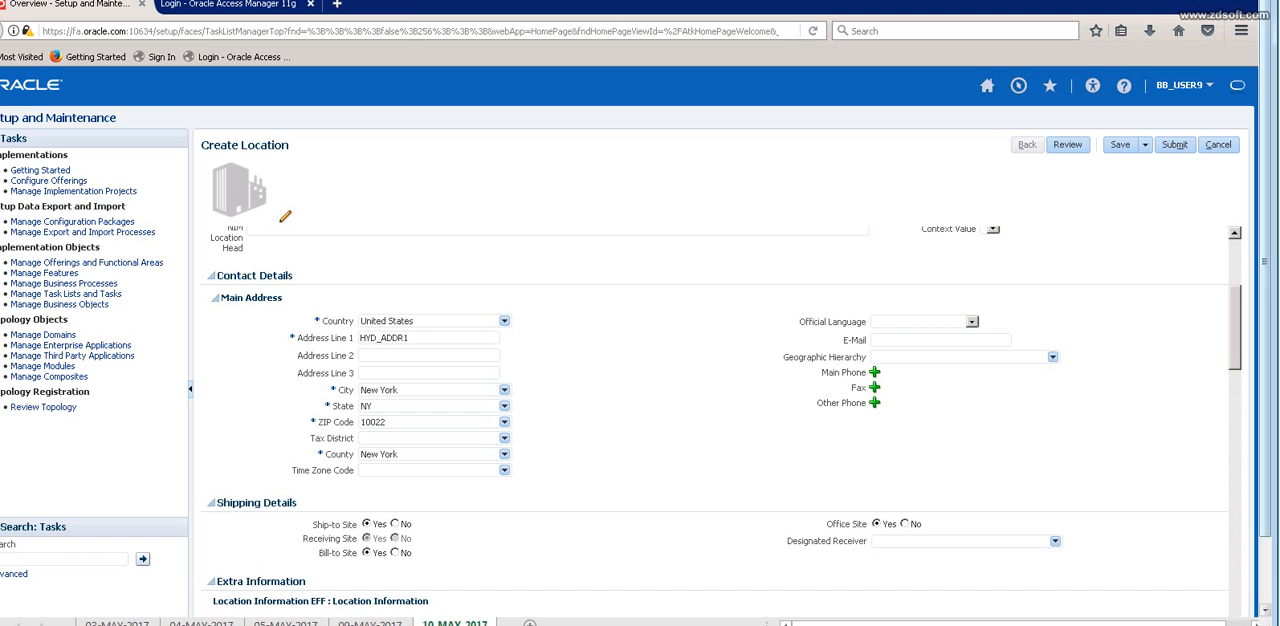
Save the B5_HYD_LOC location and submit its request, acknowledging the dialogs.
scroll(714, 420, "up", 3)
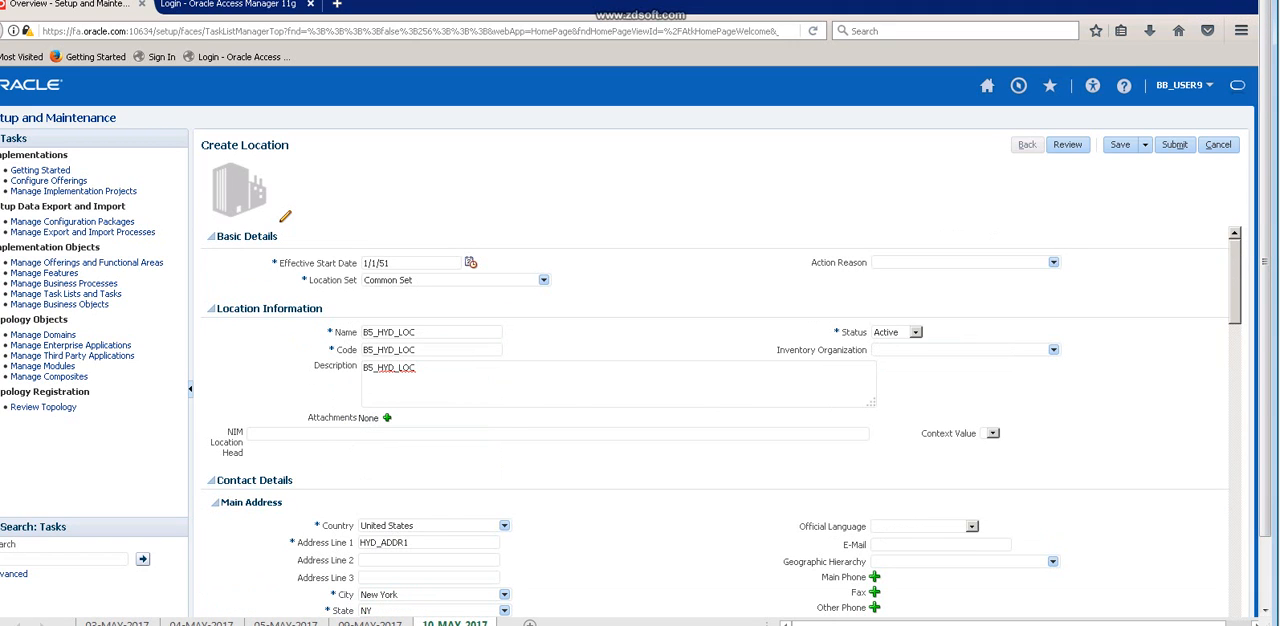
left_click(1120, 145)
left_click(1175, 145)
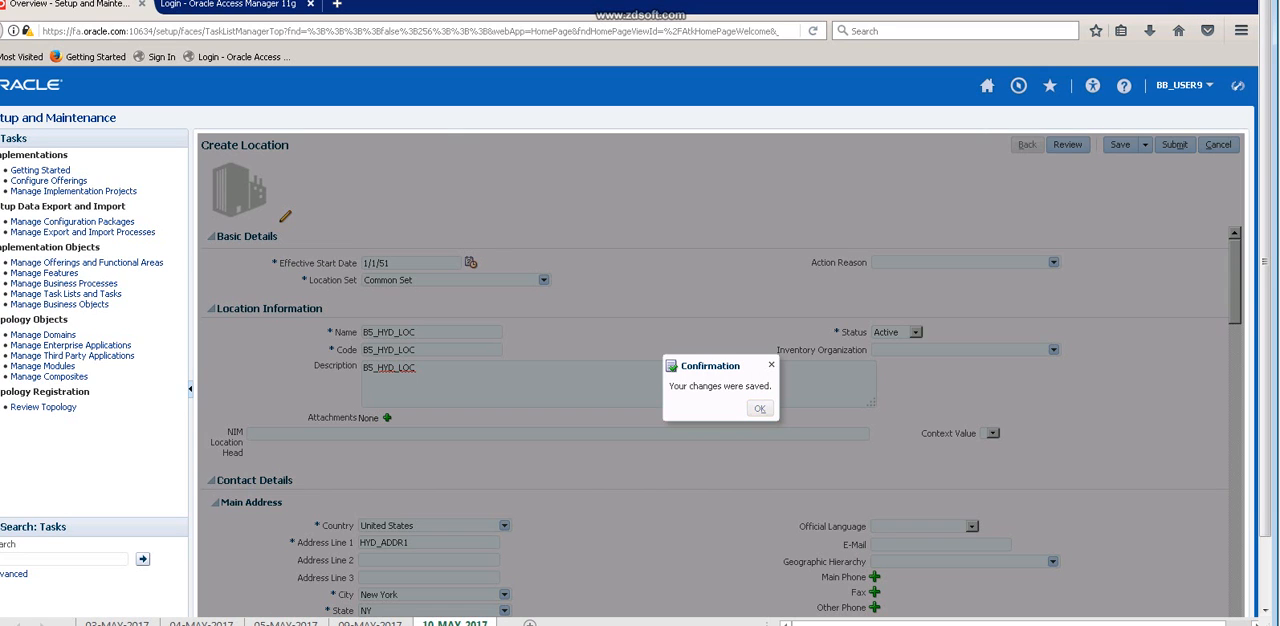
key("Return")
key("Return")
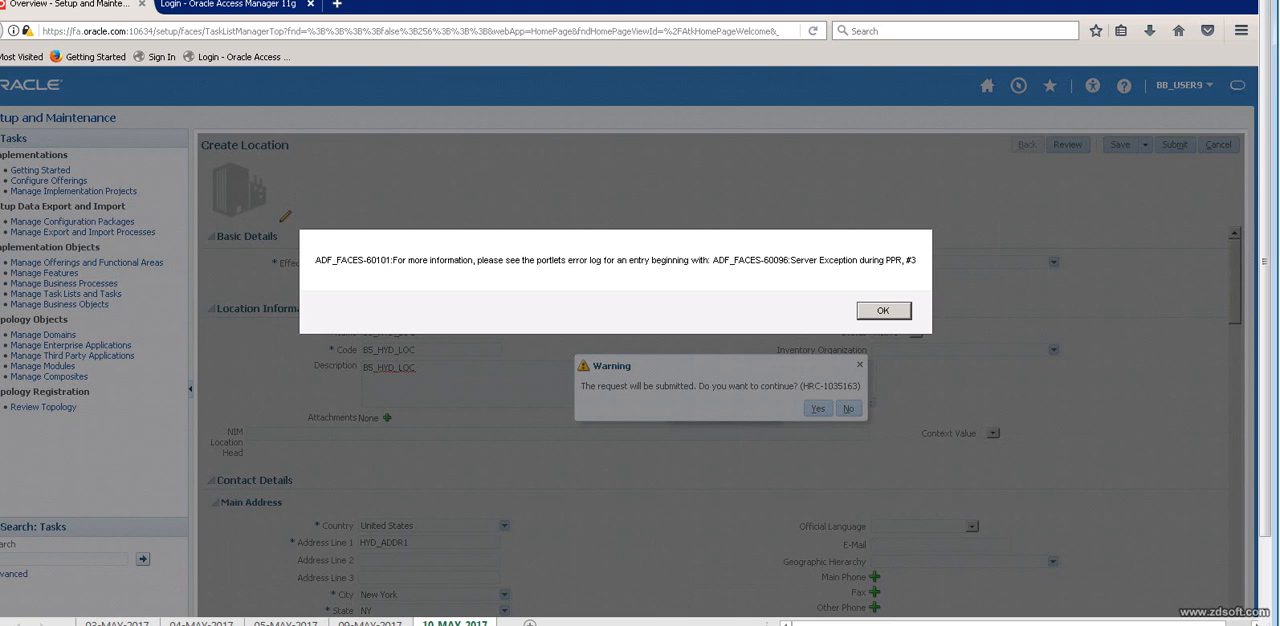
key("Return")
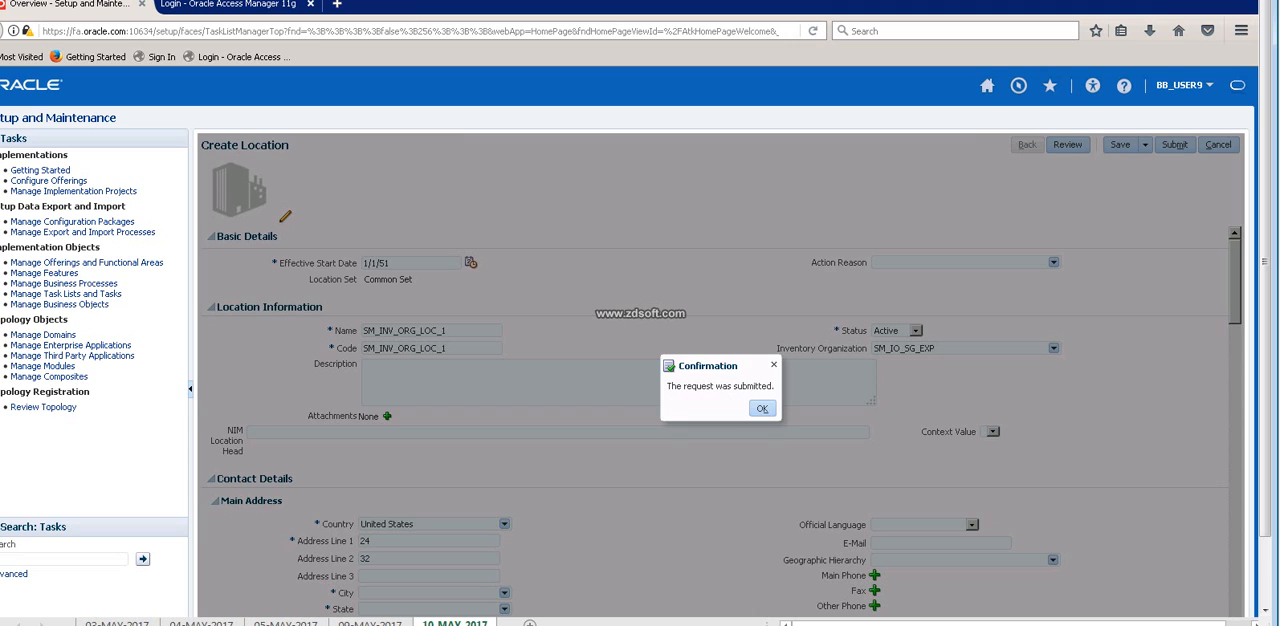
left_click(762, 408)
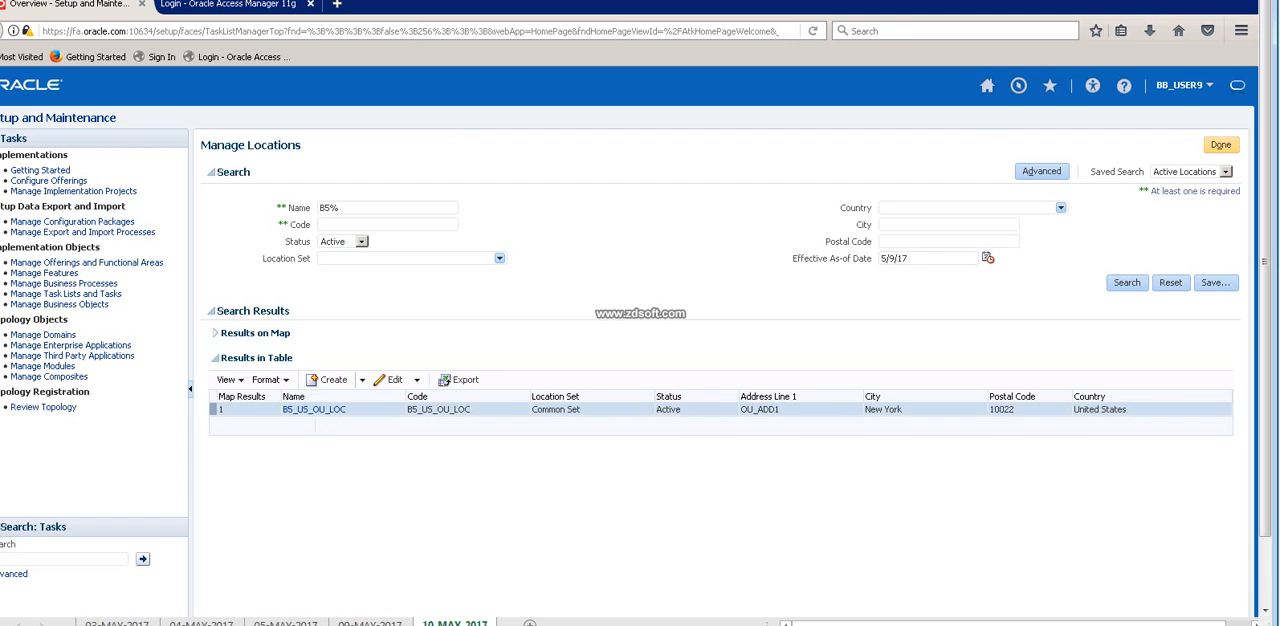
Repeat the B5% location search, reopen Manage Locations to search for names starting with B4, and return to the task list.
left_click(1127, 283)
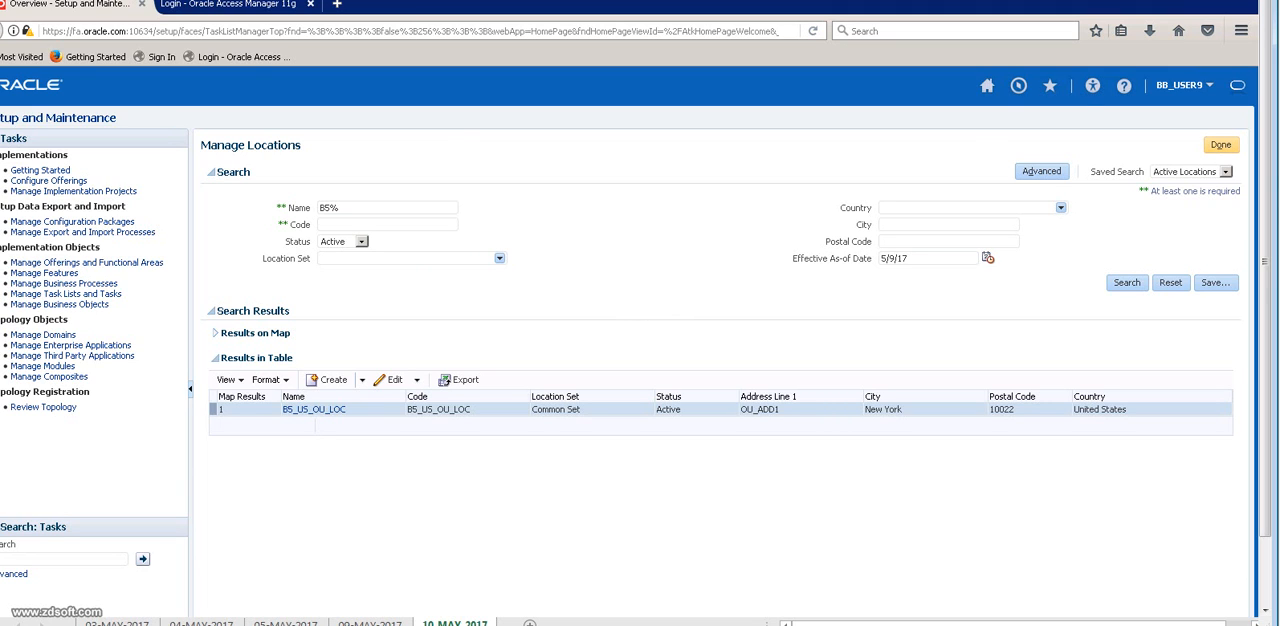
left_click(1221, 145)
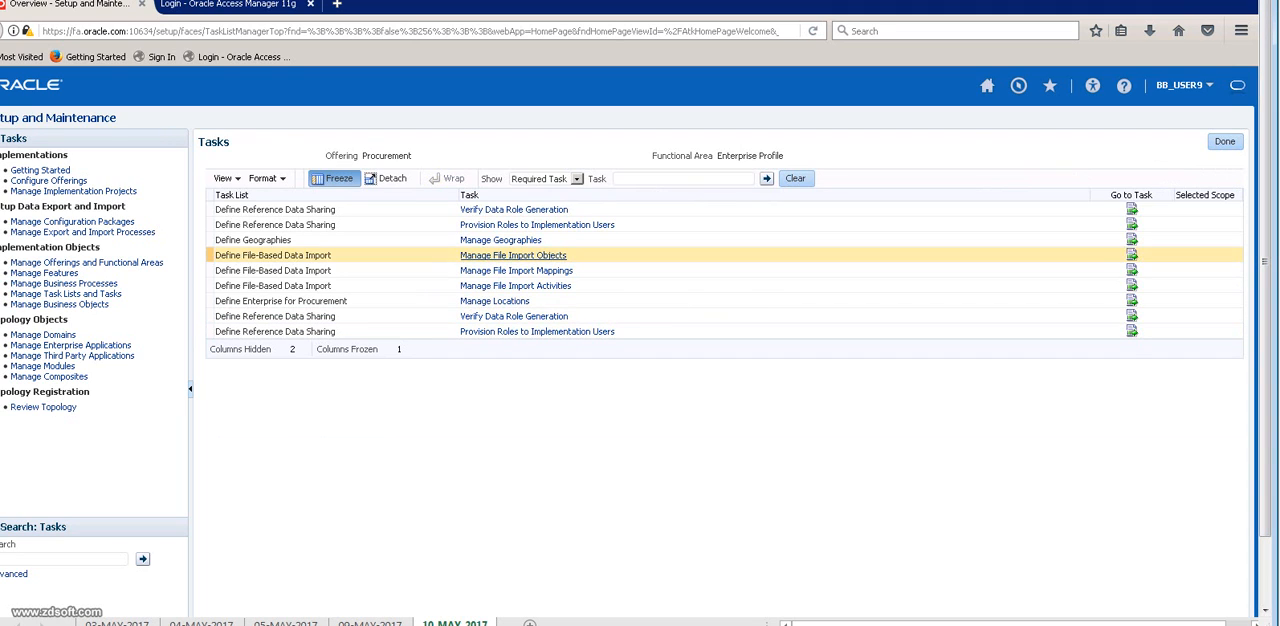
left_click(495, 301)
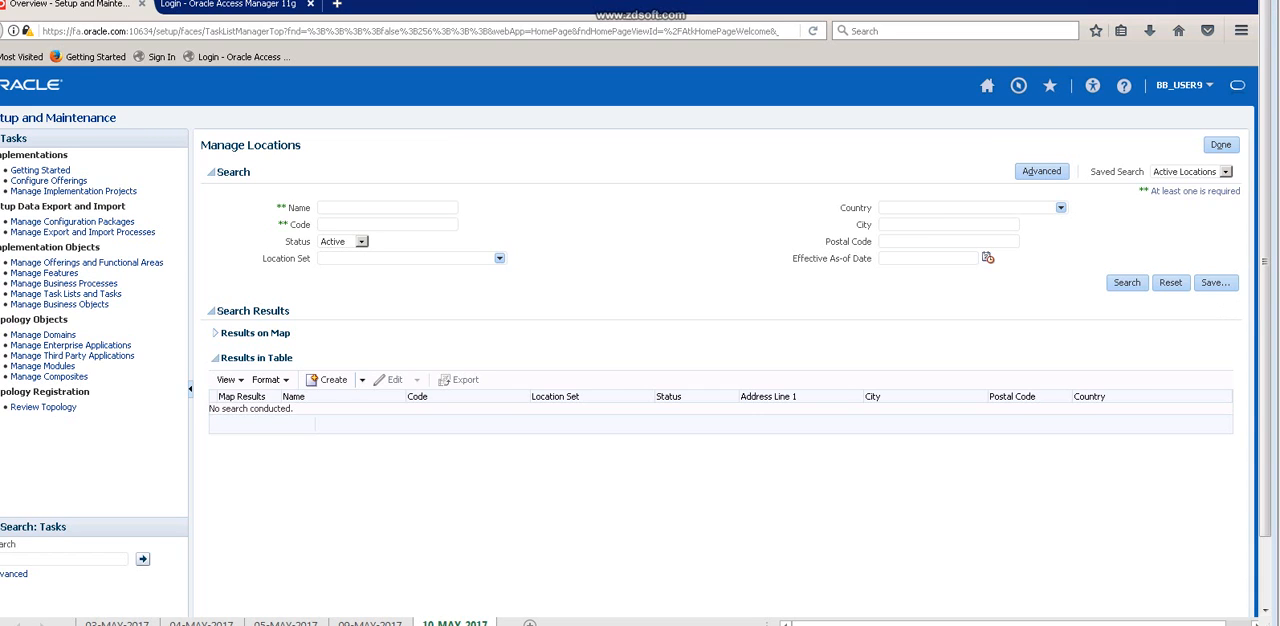
left_click(387, 208)
type("B")
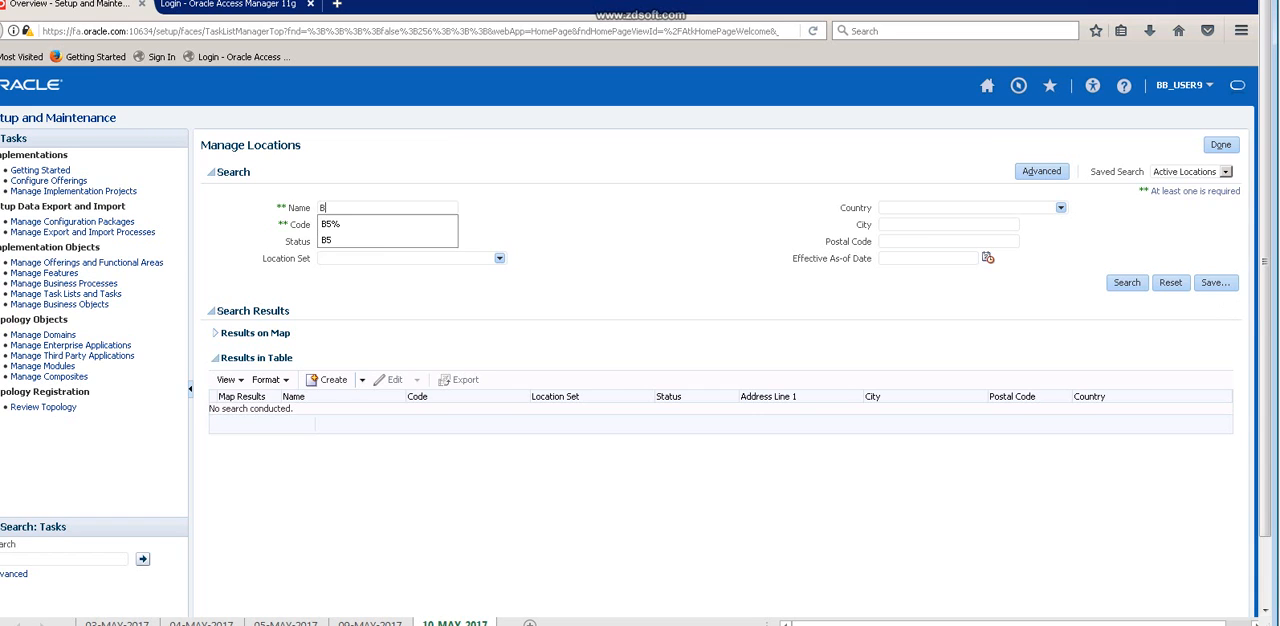
type("4")
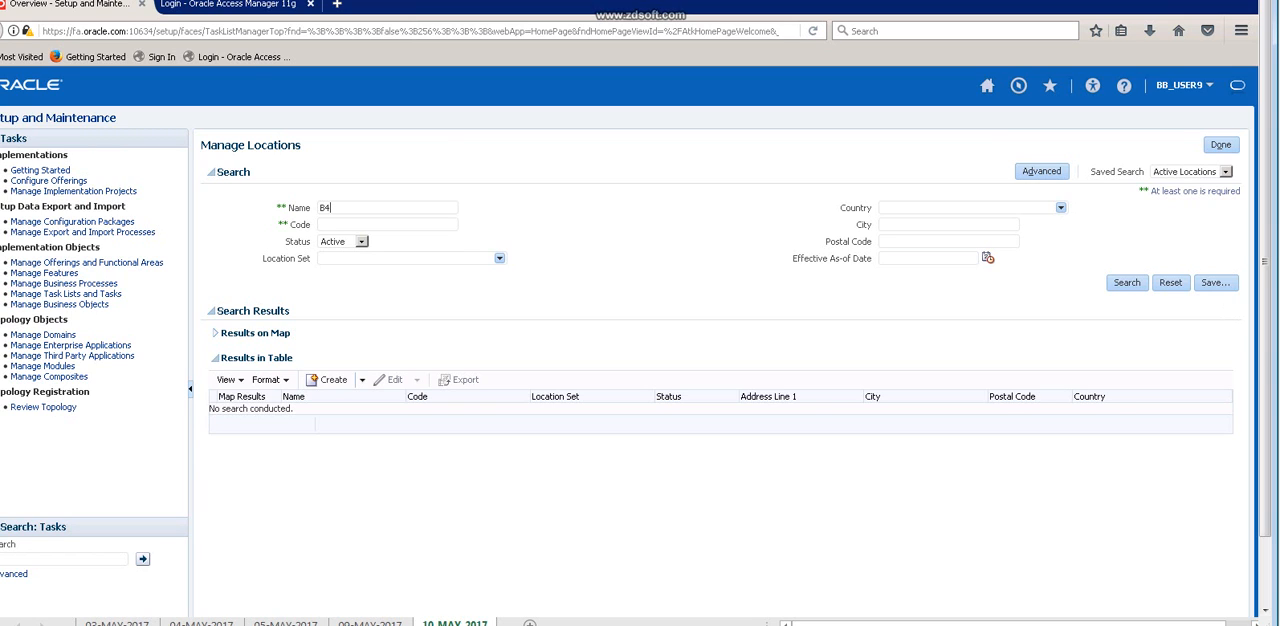
key("Return")
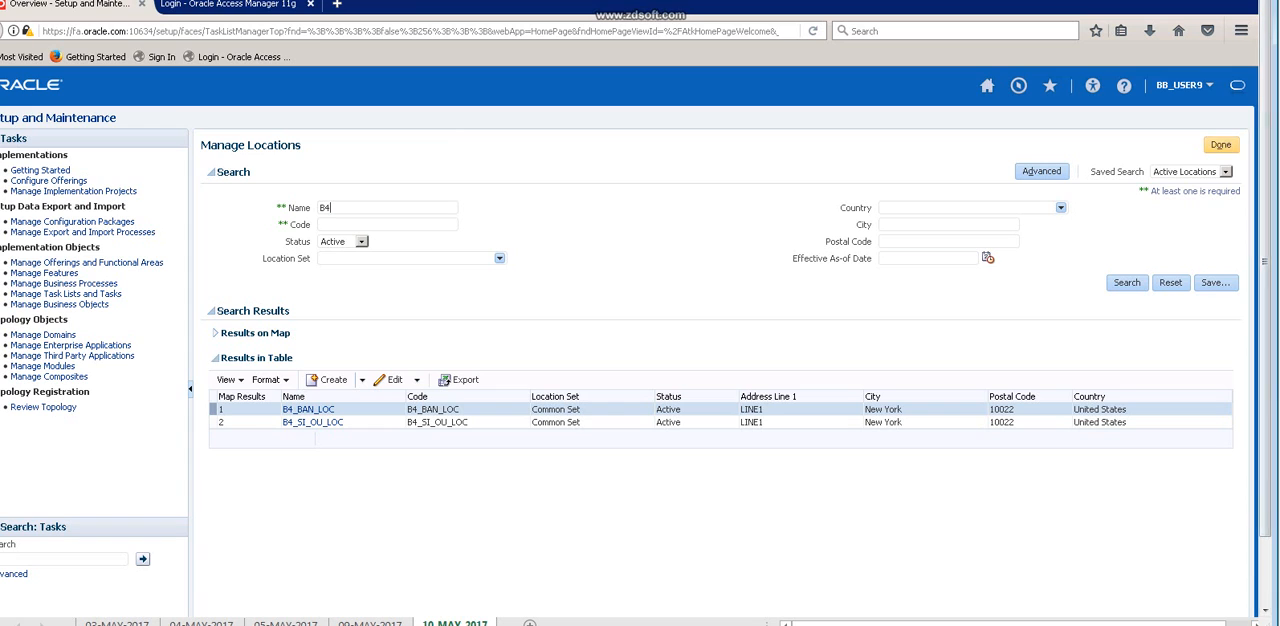
left_click(1221, 145)
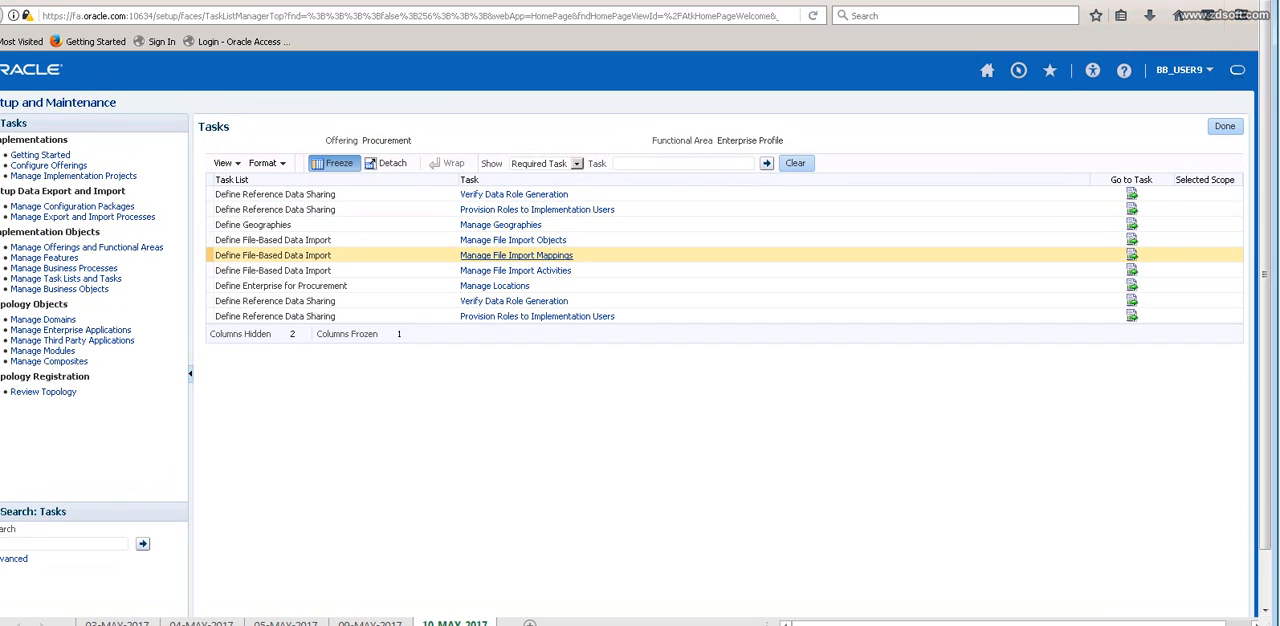
Show all tasks of the Enterprise Profile functional area and look through the list.
left_click(577, 163)
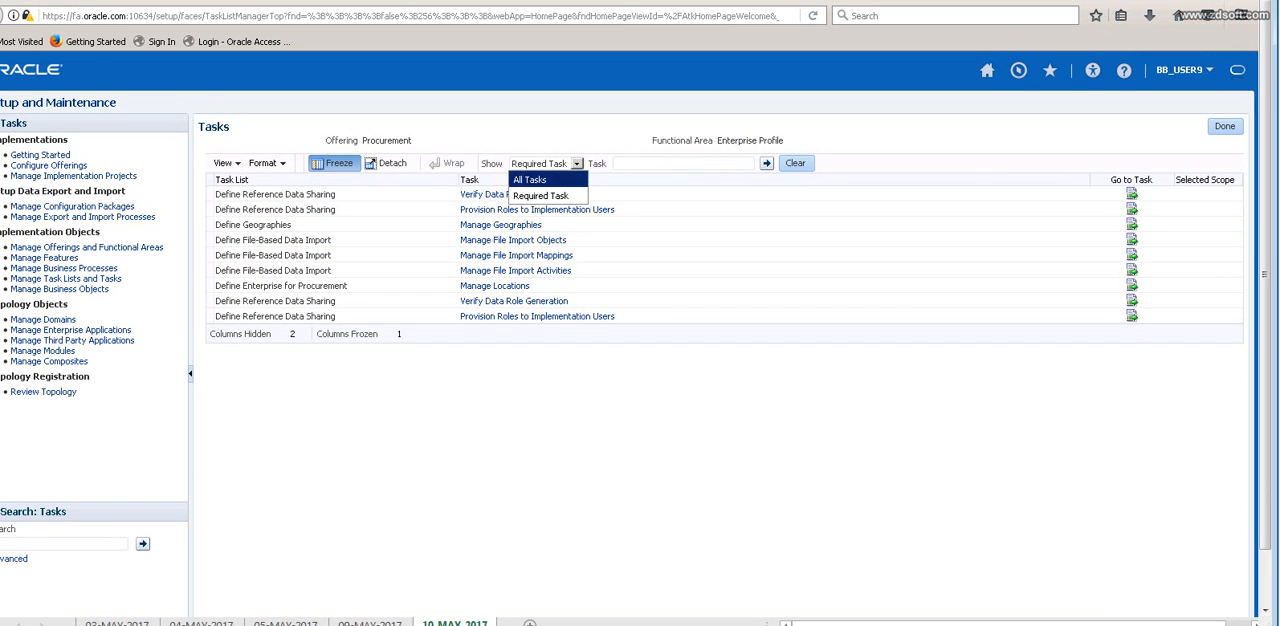
left_click(530, 179)
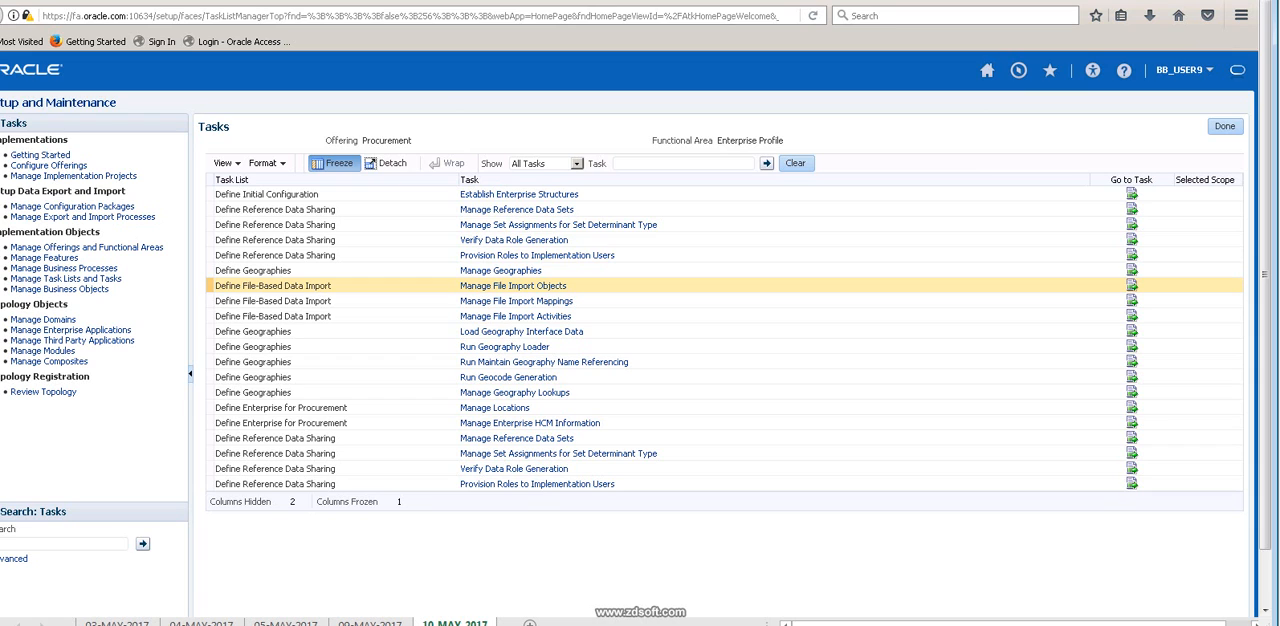
key("Up")
key("Up")
key("Up")
key("Up")
key("Up")
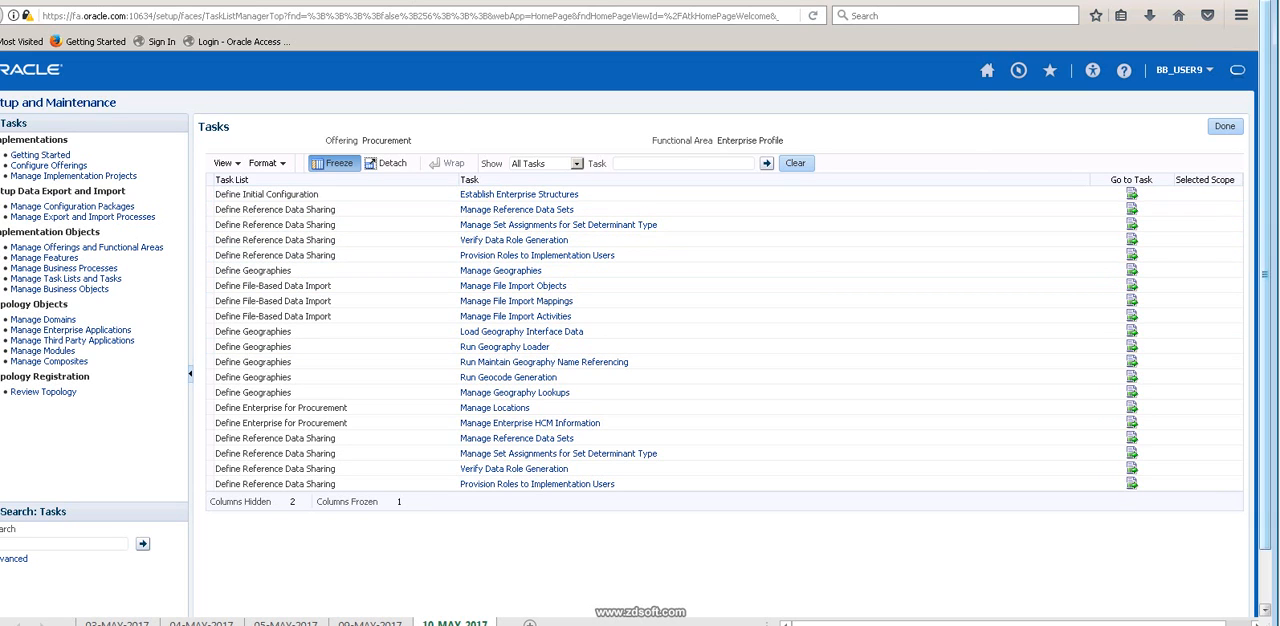
mouse_move(1265, 347)
left_mouse_down()
mouse_move(1265, 381)
mouse_move(1265, 336)
left_mouse_up()
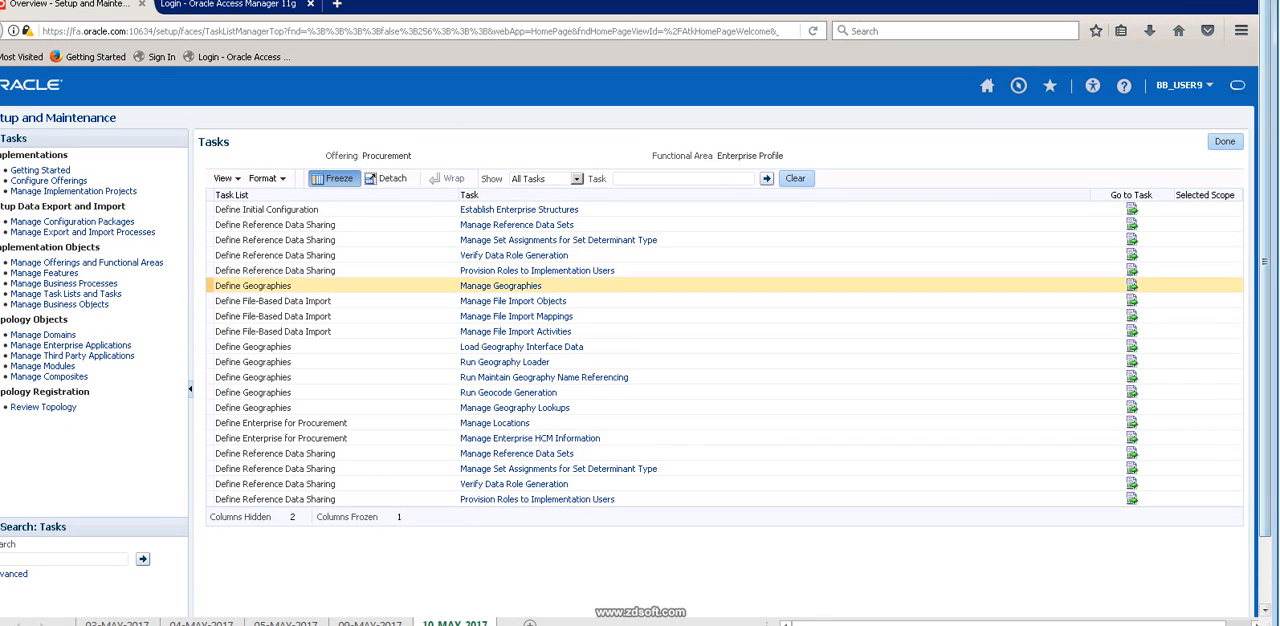
Show all tasks of the Organization Structures functional area and open Manage Inventory Organization Locations.
left_click(1225, 141)
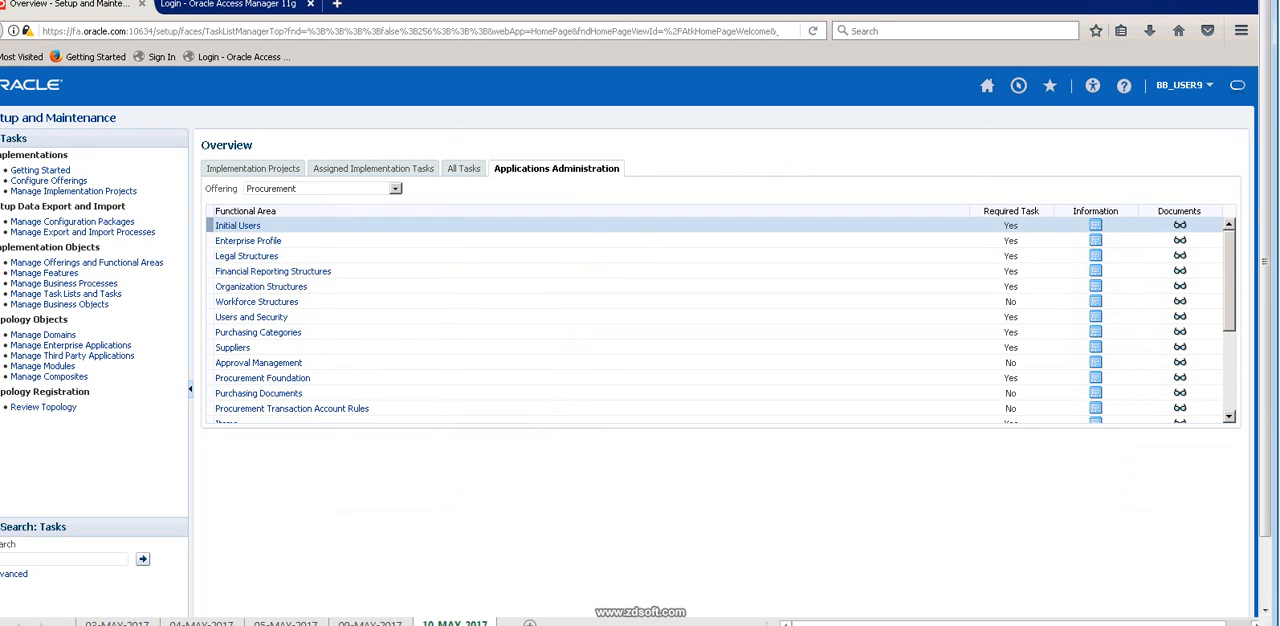
left_click(261, 286)
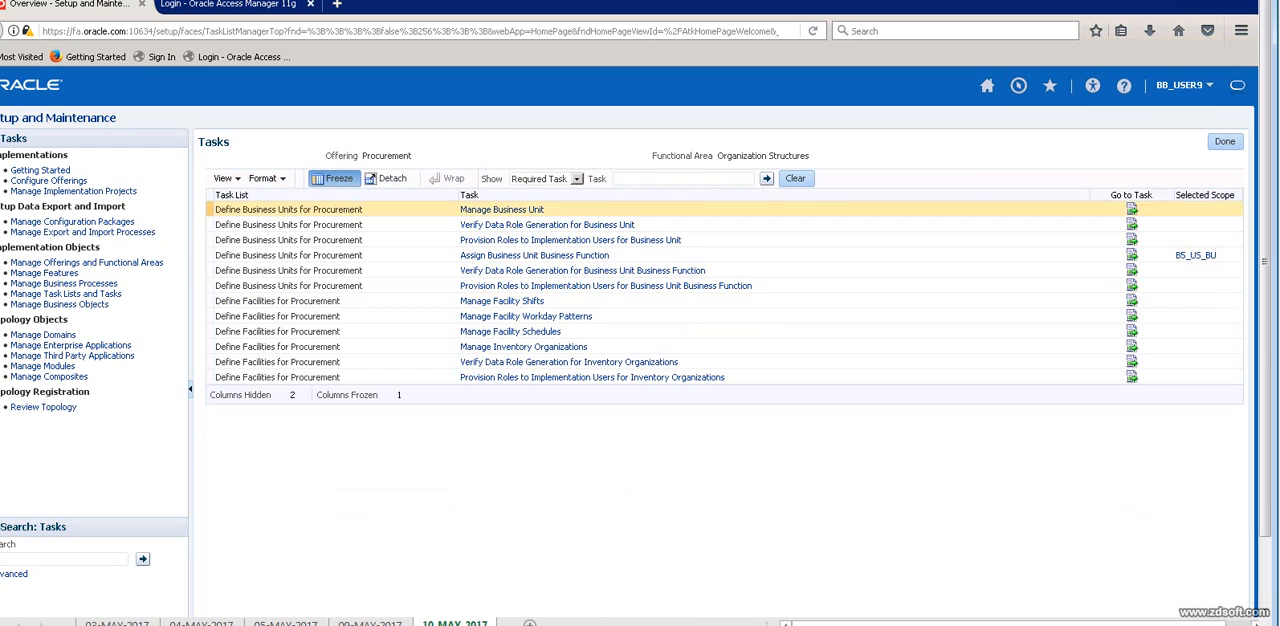
left_click(577, 179)
left_click(545, 194)
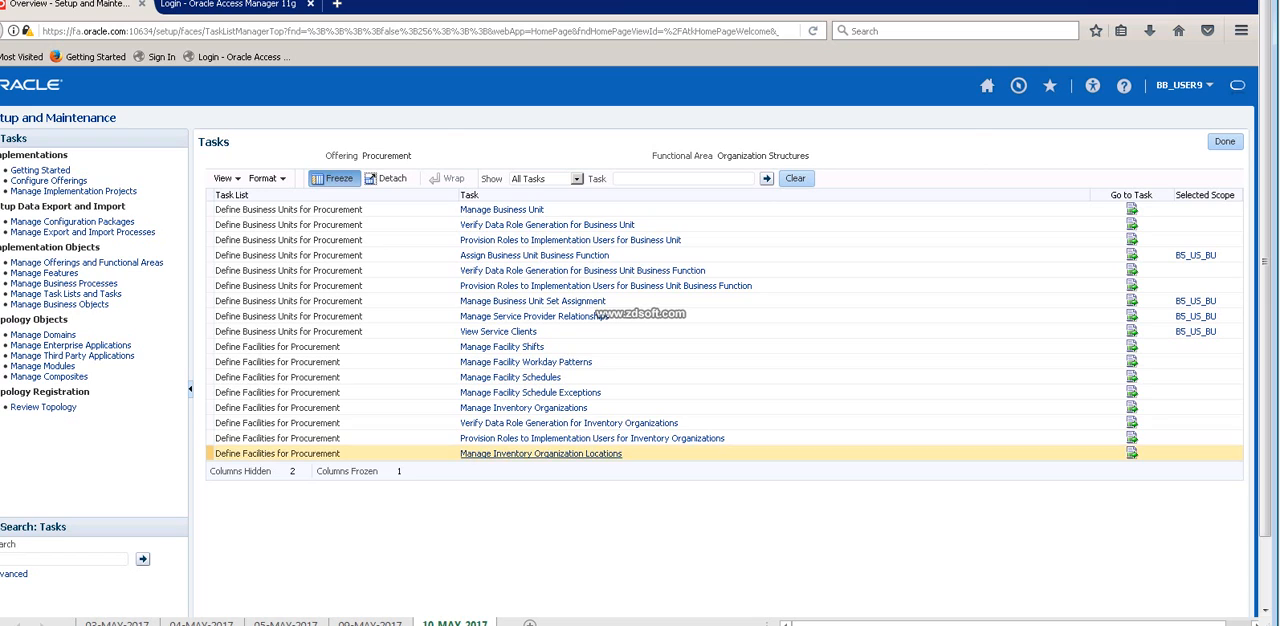
left_click(540, 454)
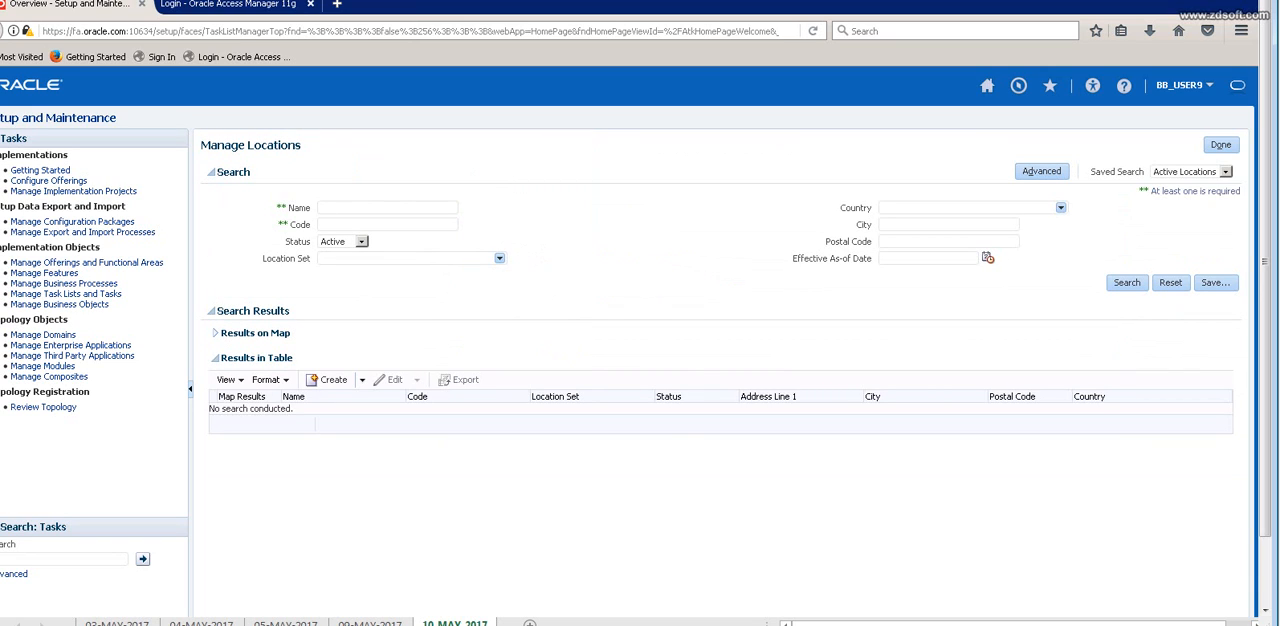
Search active locations for B5 and start a new location with name, code and description B5_PUNE_LOC.
type("B5")
left_click(1127, 283)
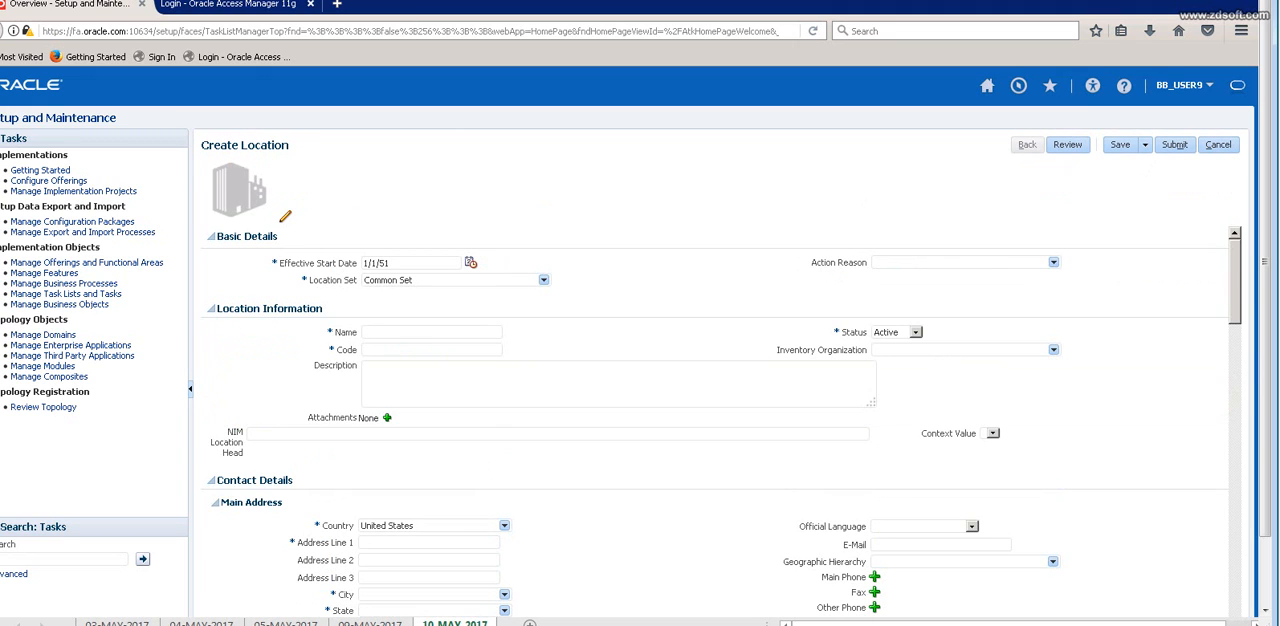
type("B5")
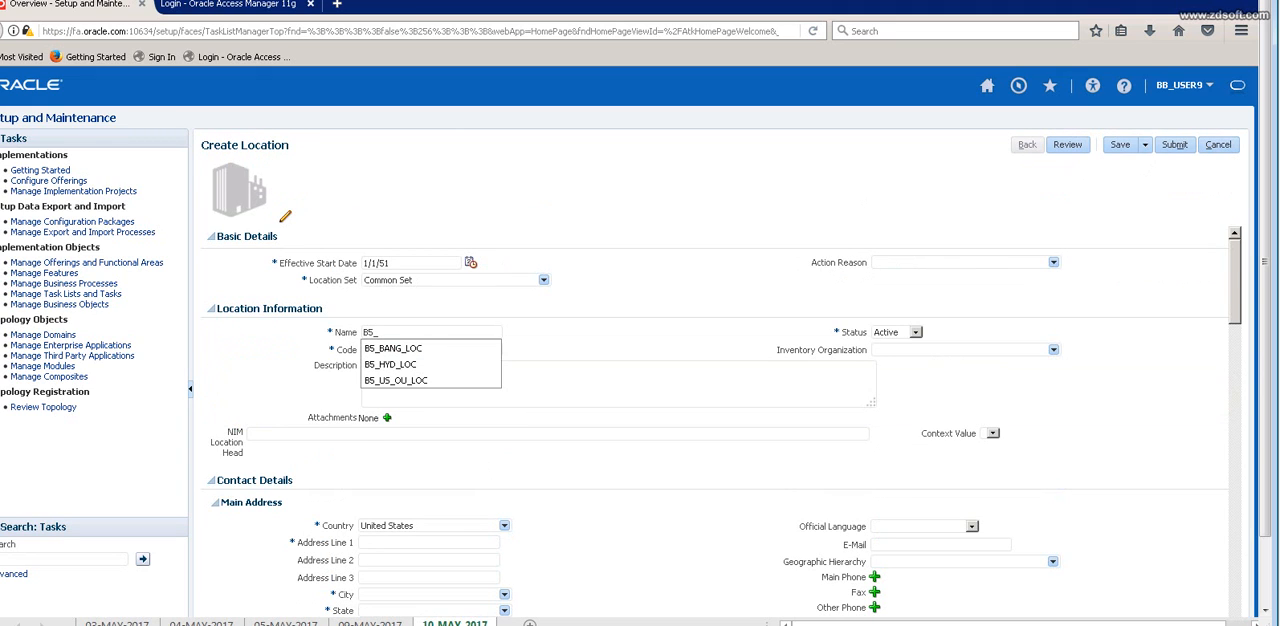
type("_PUNE_LOC")
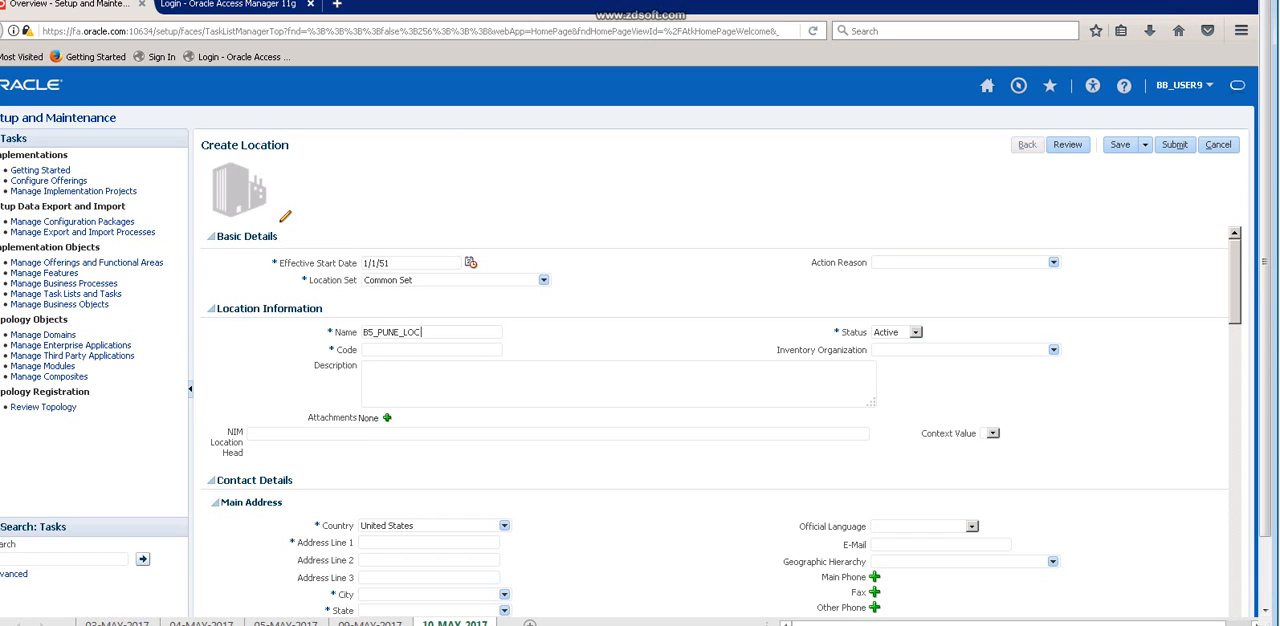
key("ctrl+a")
key("ctrl+c")
key("Tab")
key("ctrl+v")
key("Tab")
key("ctrl+v")
Set the new location's Address Line 1 to PUNE_ADDR1 and its ZIP Code to 10022 for New York, New York, NY.
left_click(428, 542)
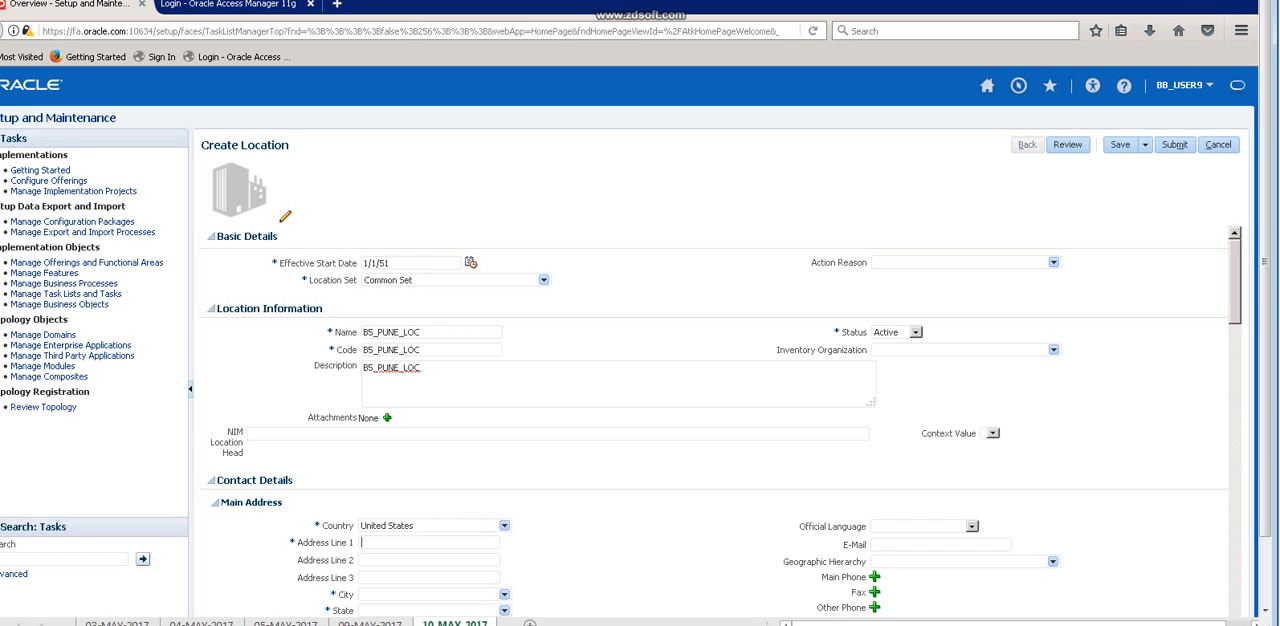
type("PUNE_ADDR1")
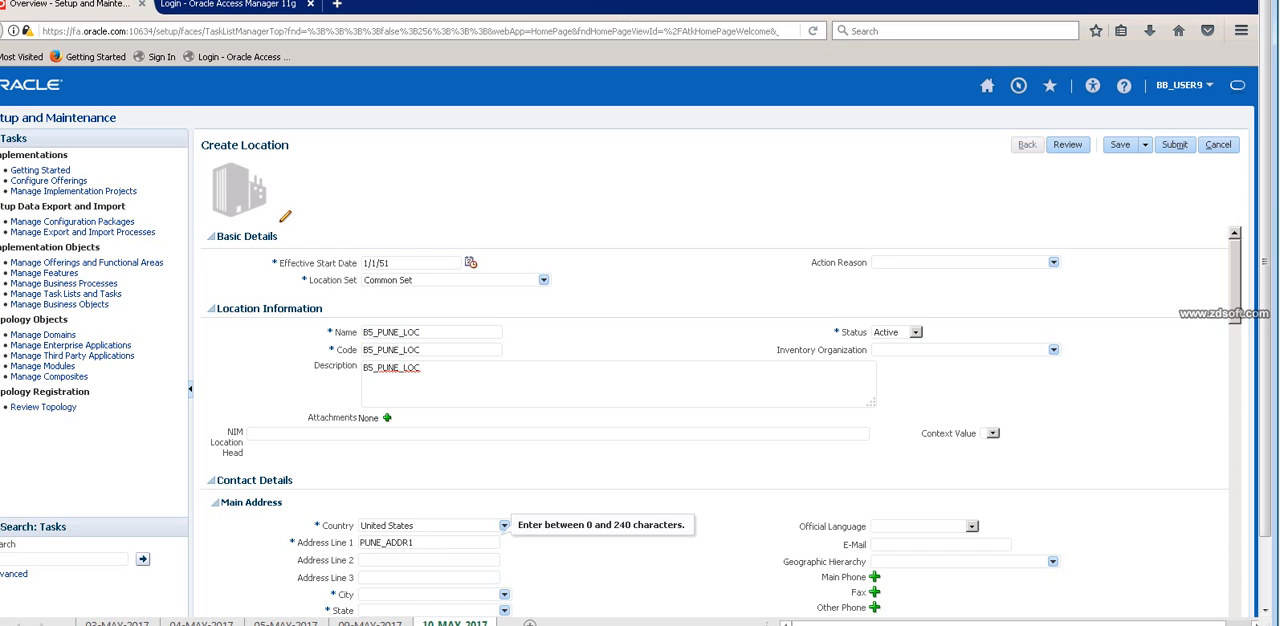
scroll(721, 424, "down", 1)
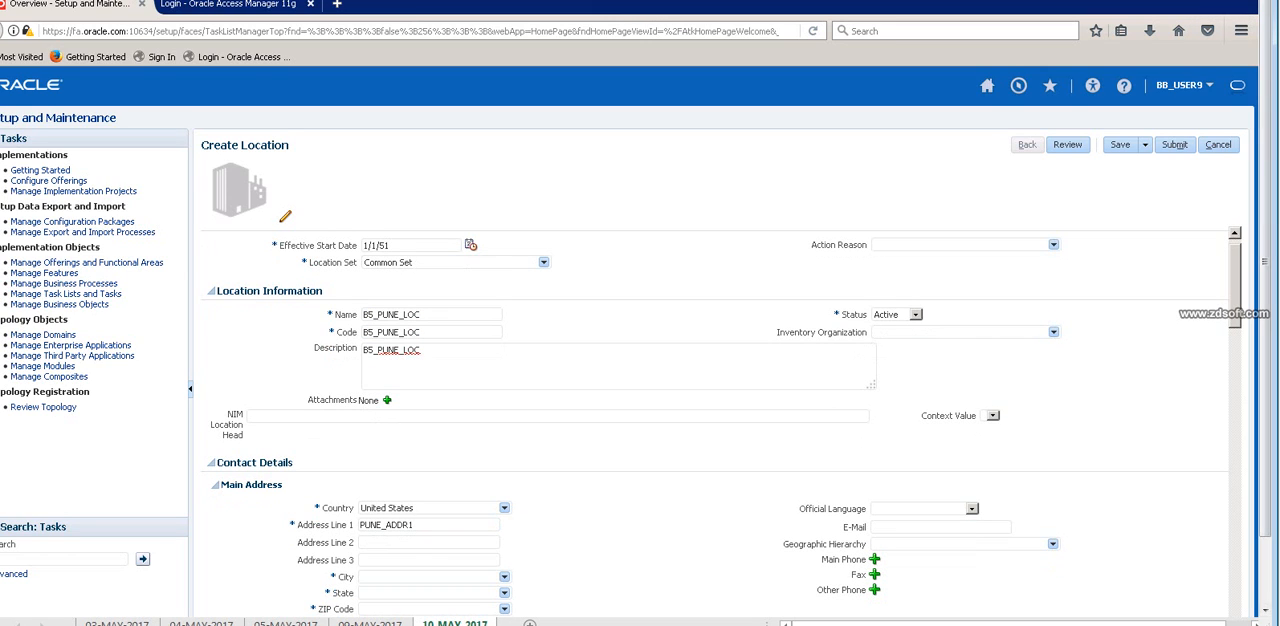
left_click_drag(1265, 262, 1265, 320)
scroll(715, 366, "down", 4)
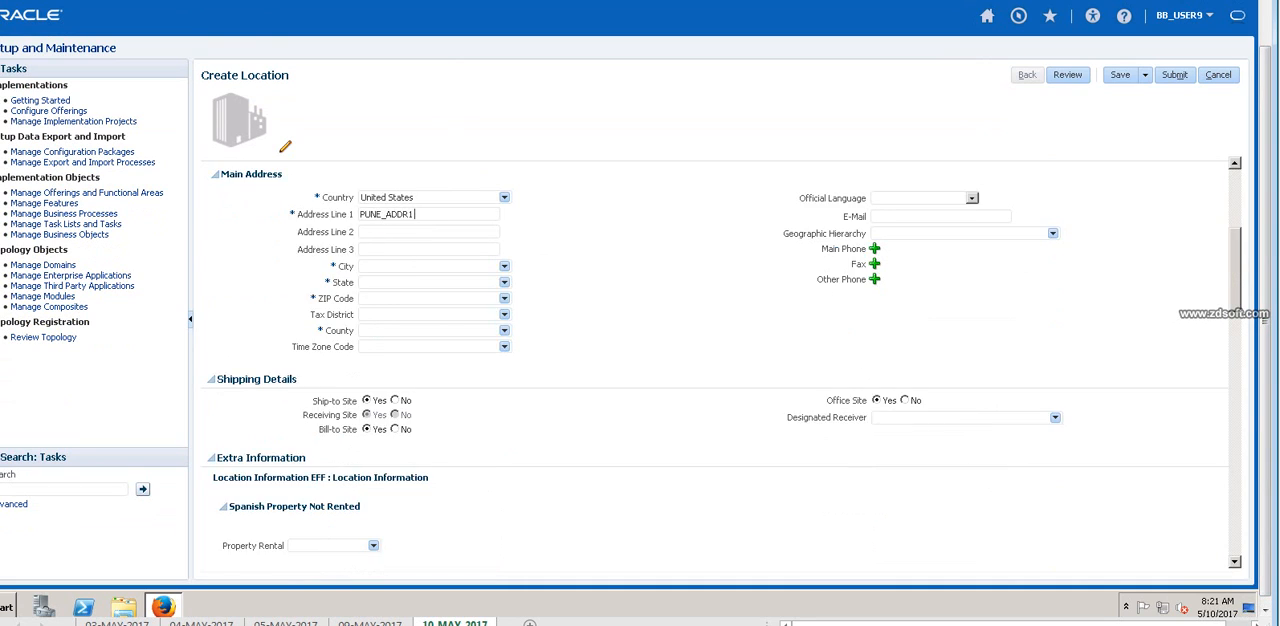
scroll(715, 366, "down", 4)
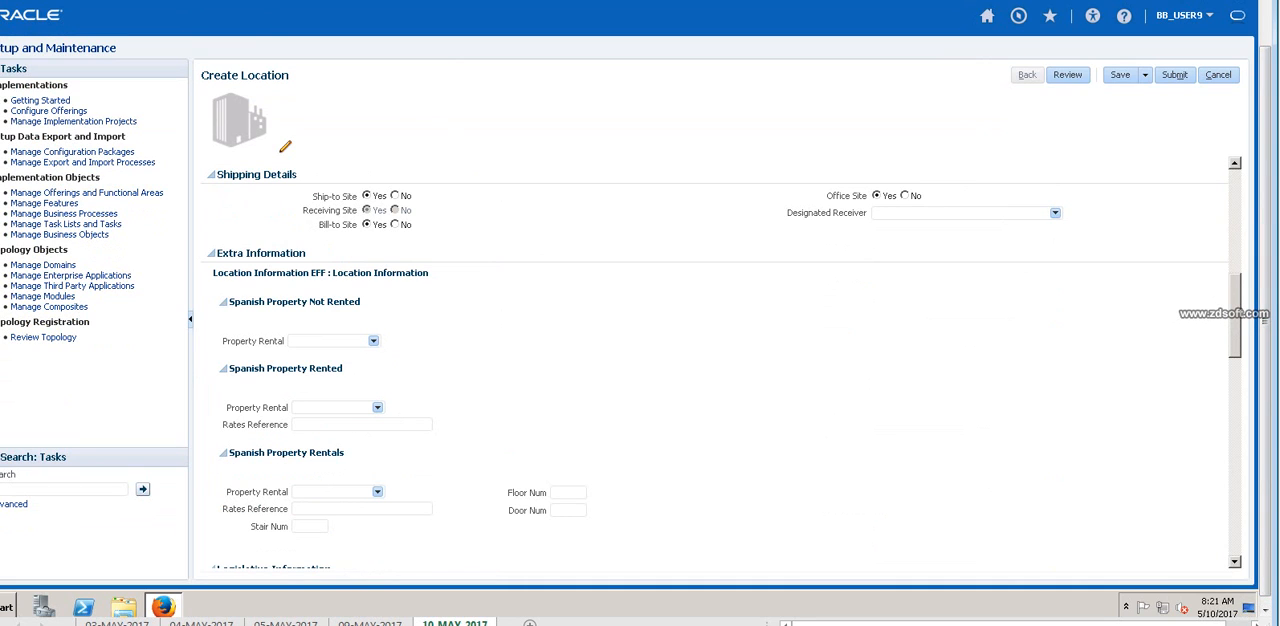
scroll(715, 366, "up", 2)
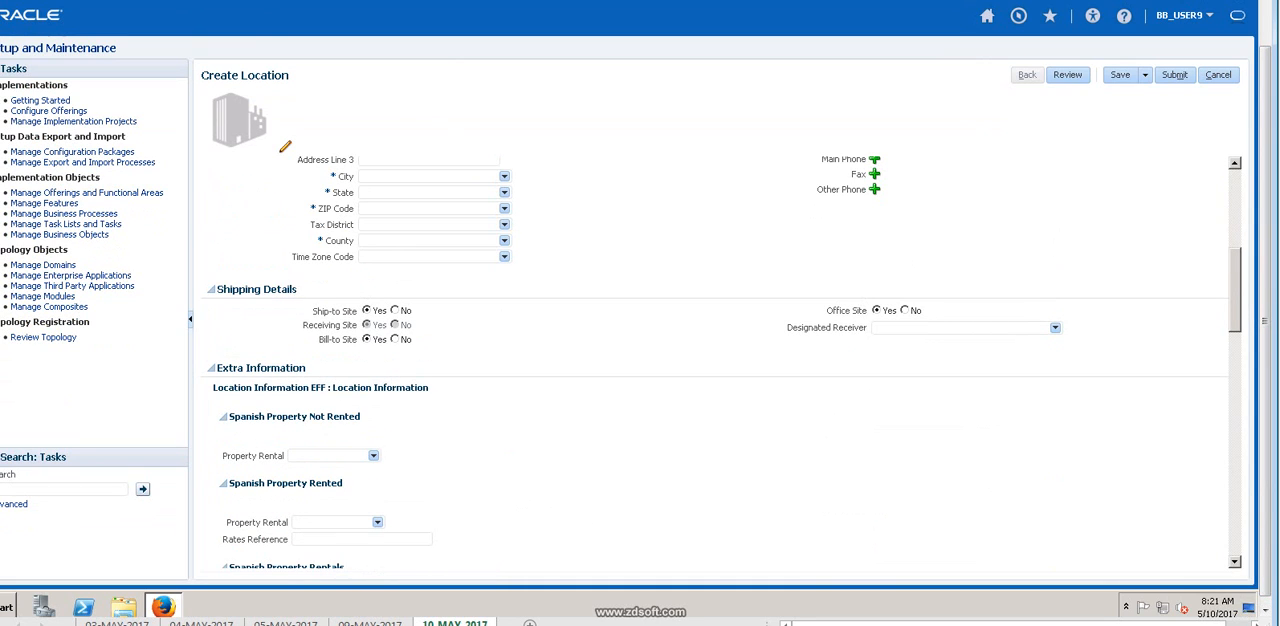
type("0022")
key("Tab")
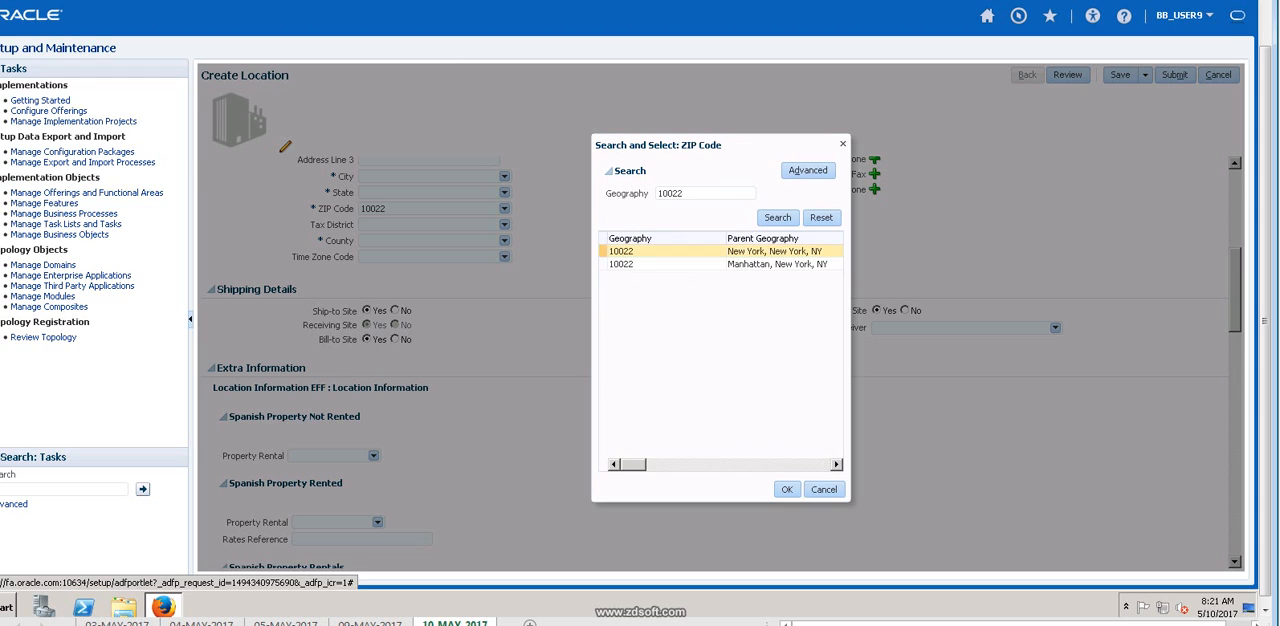
left_click(786, 489)
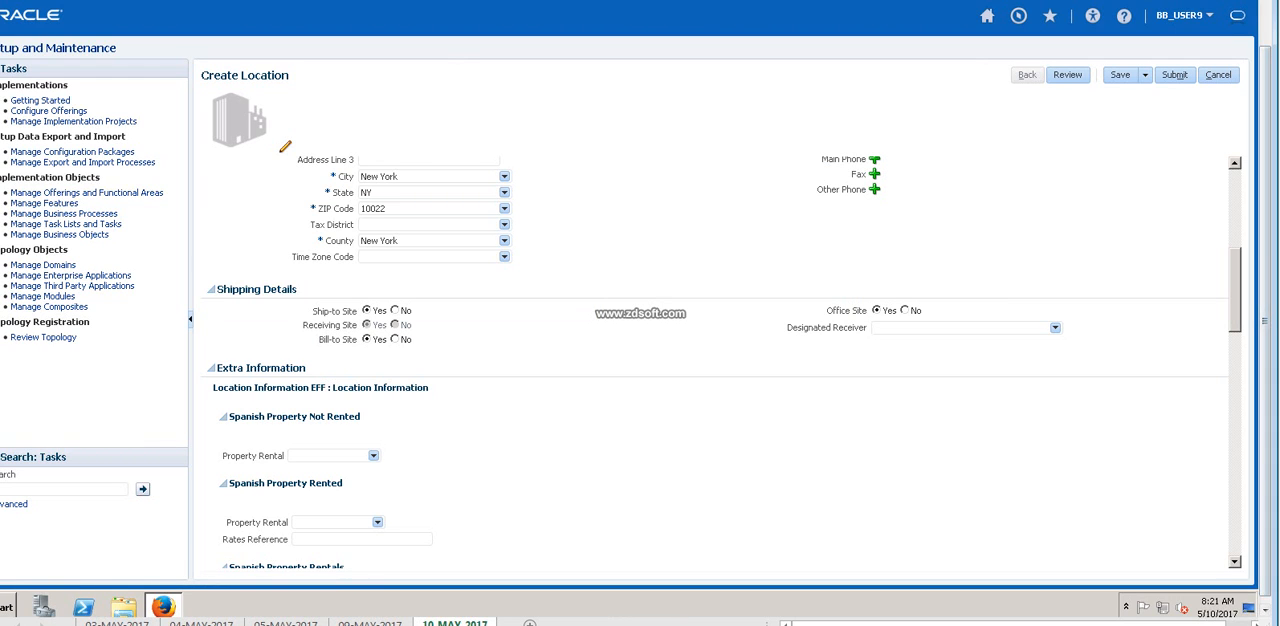
Save the B5_PUNE_LOC location and submit its request, acknowledging the dialogs.
scroll(715, 360, "up", 3)
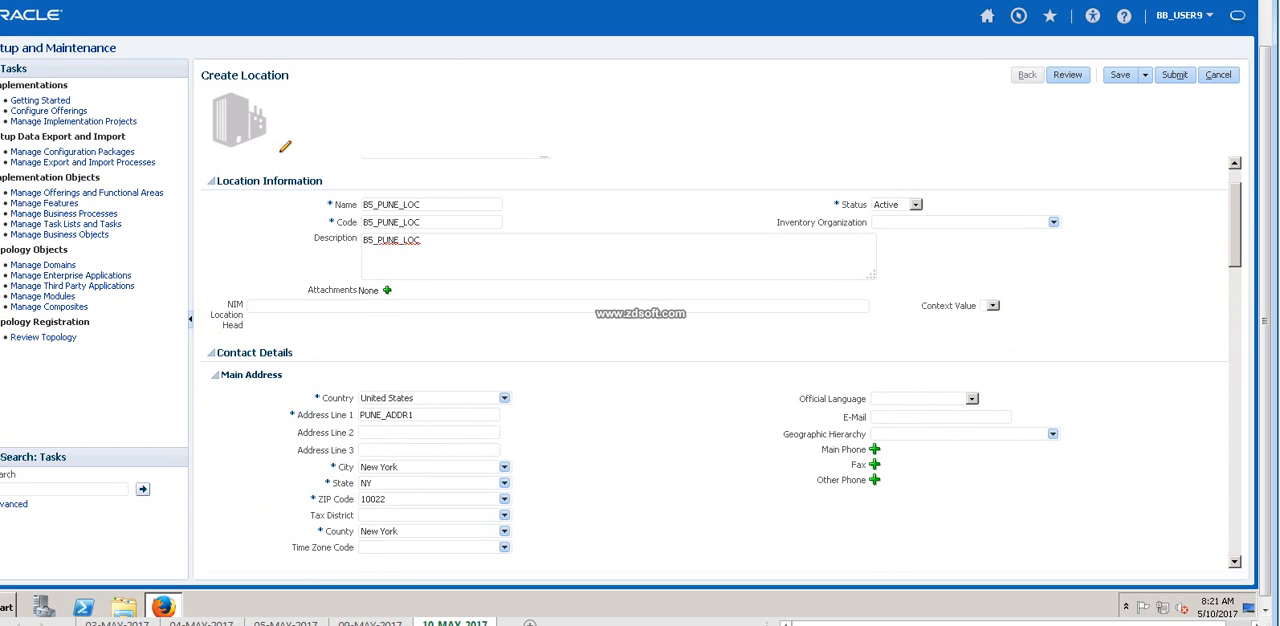
left_click(1145, 75)
left_click(1154, 94)
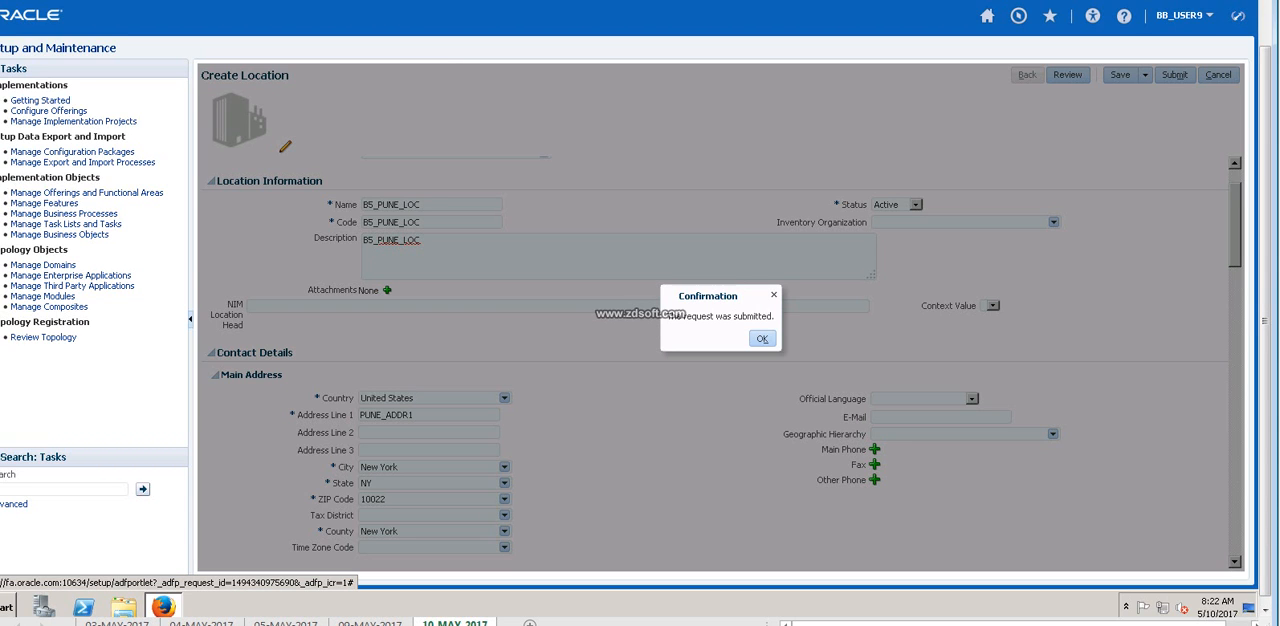
left_click(762, 339)
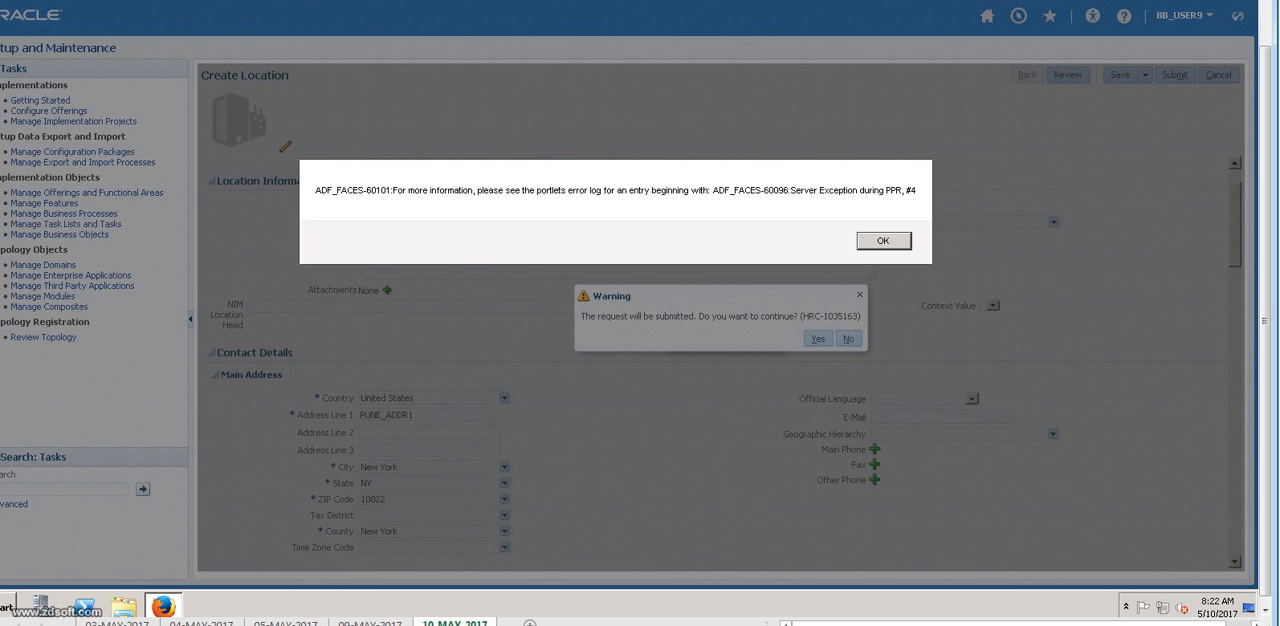
left_click(884, 241)
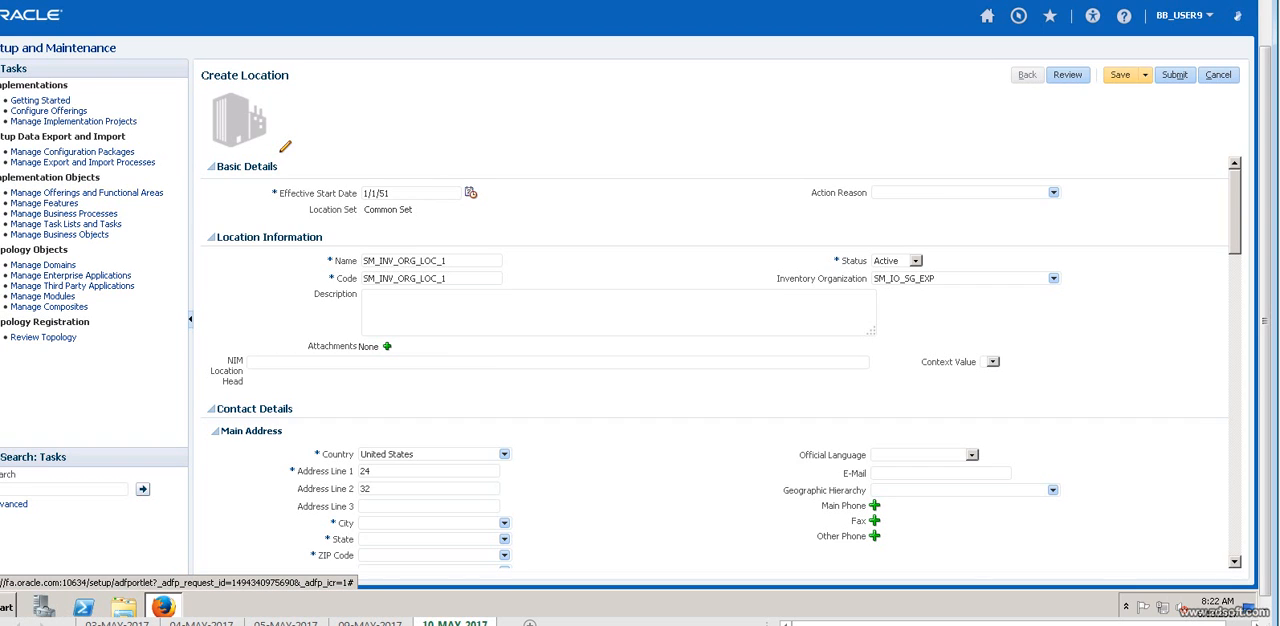
left_click(1174, 74)
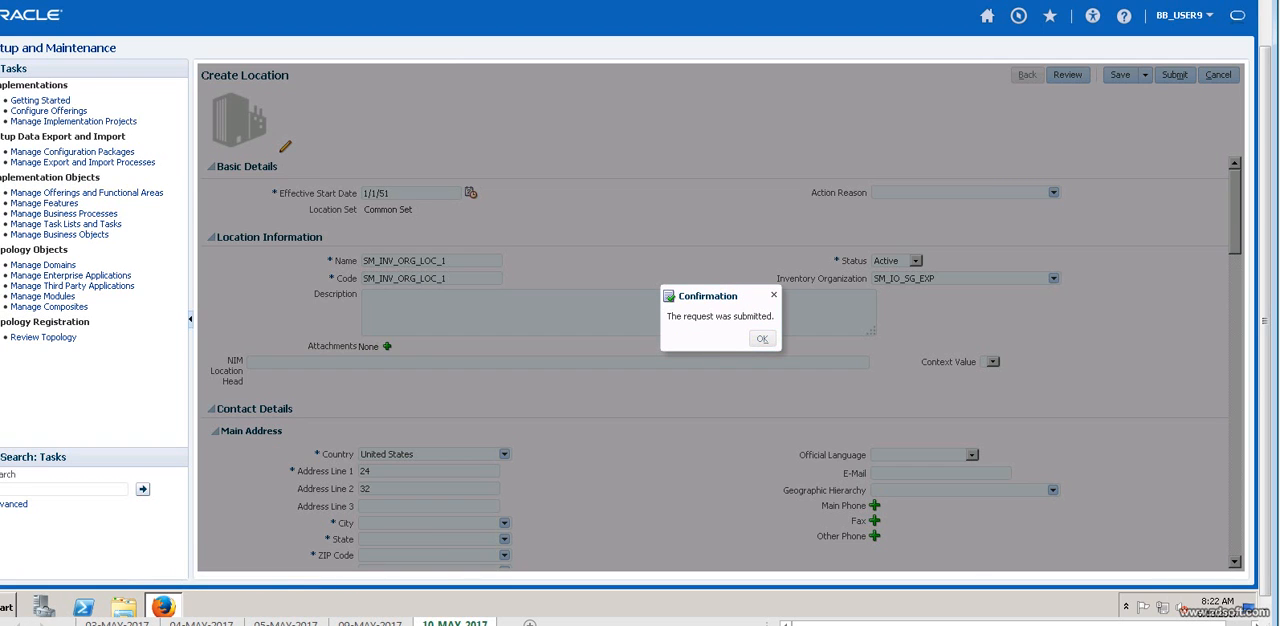
left_click(761, 338)
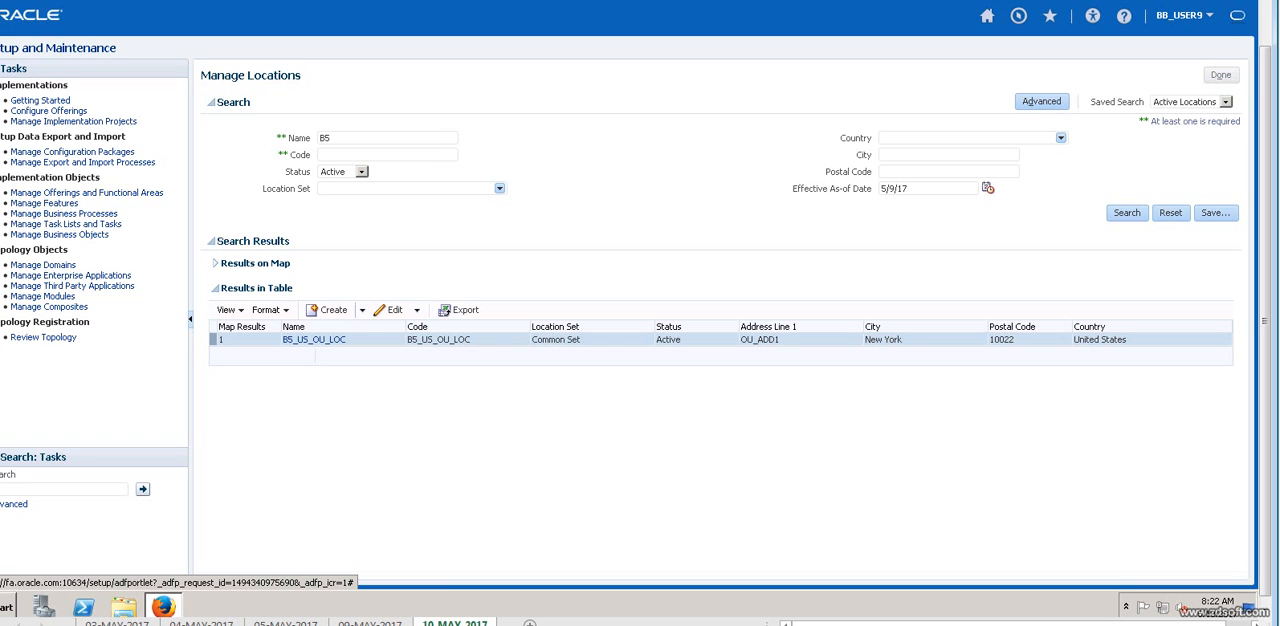
Leave Manage Locations, reopen the Organization Structures functional area with all tasks shown, and open Manage Inventory Organizations.
left_click(1221, 74)
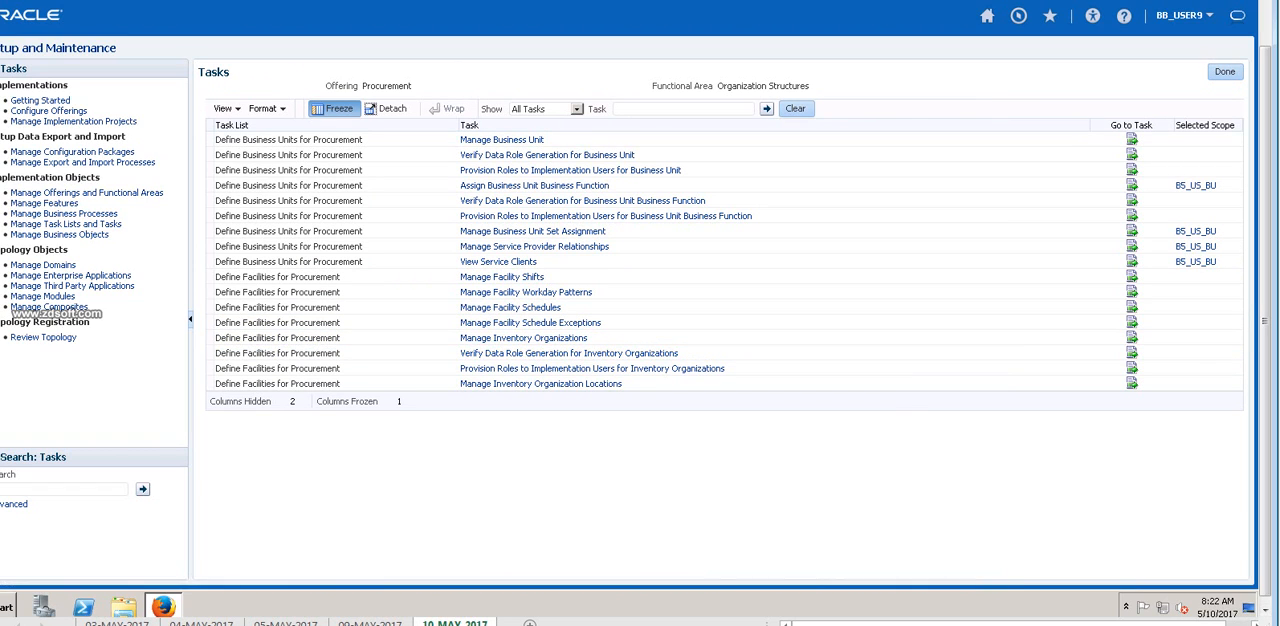
left_click(1225, 72)
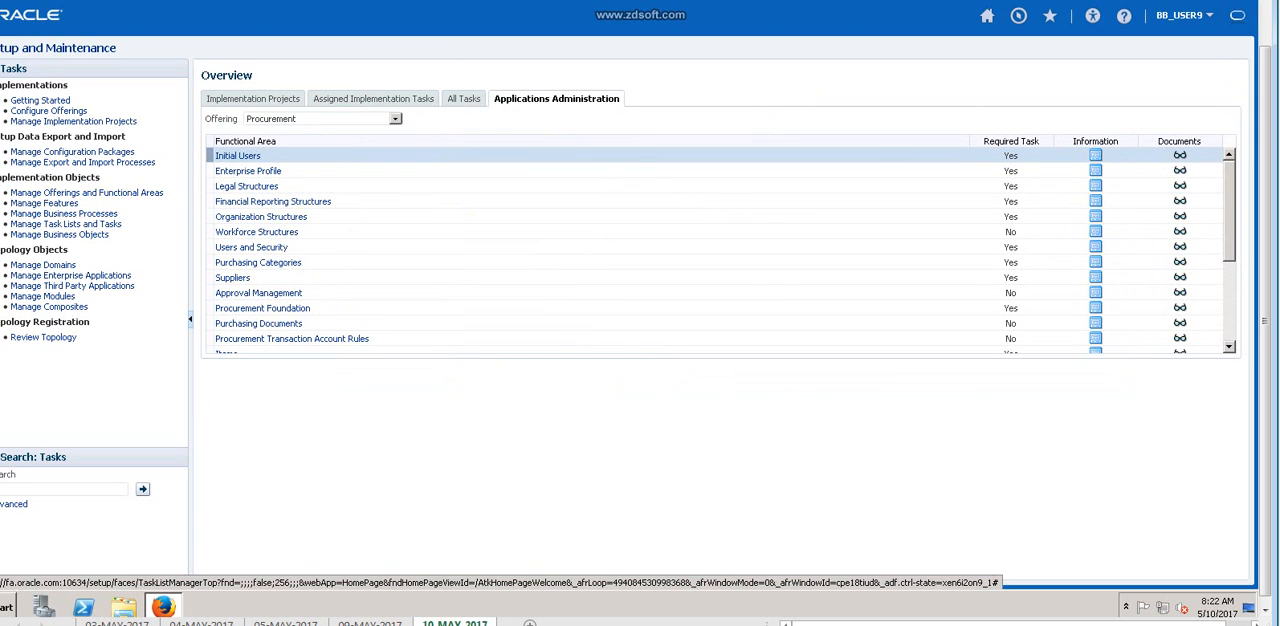
left_click(261, 217)
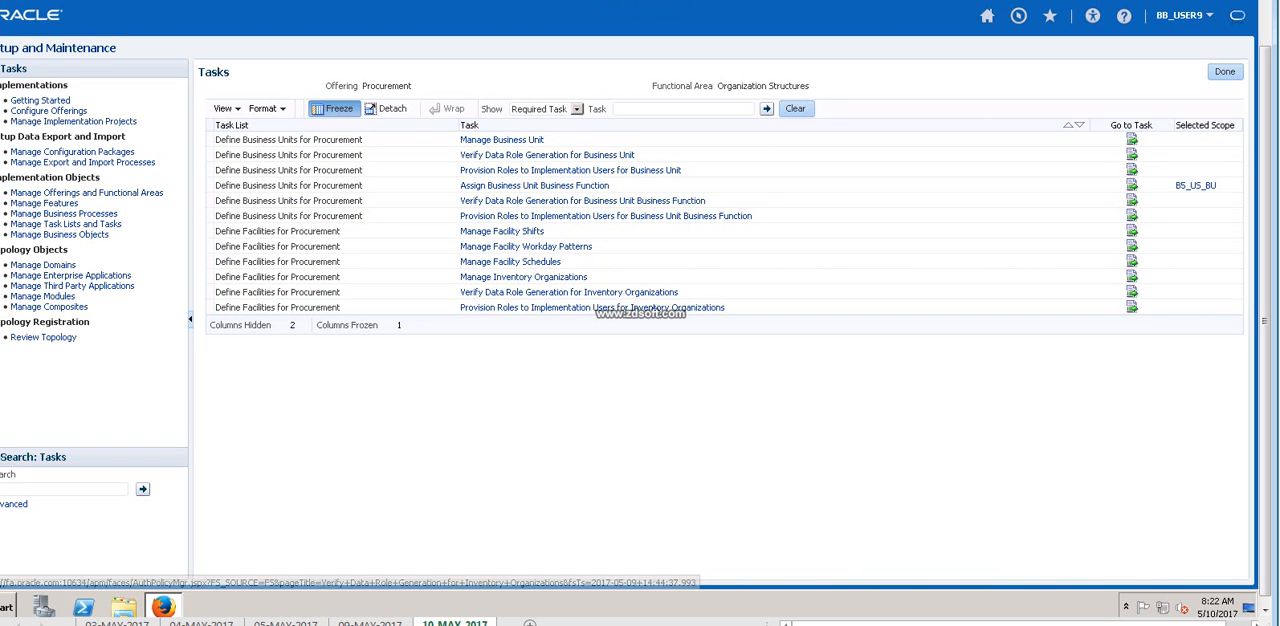
left_click(577, 109)
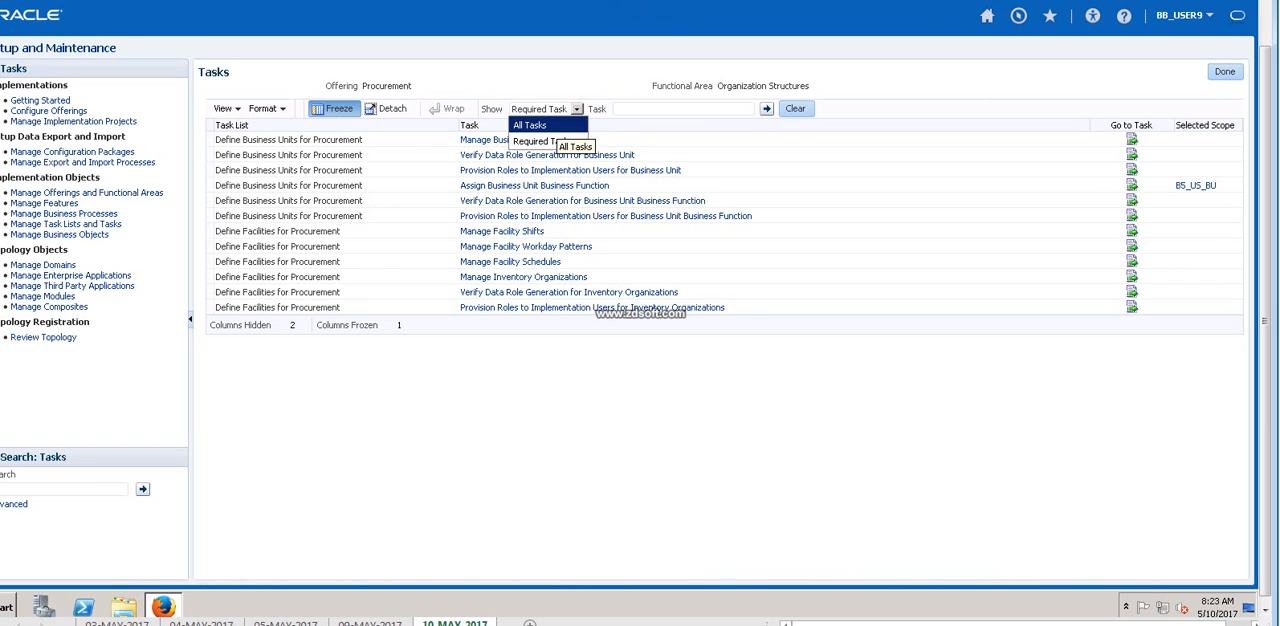
left_click(554, 125)
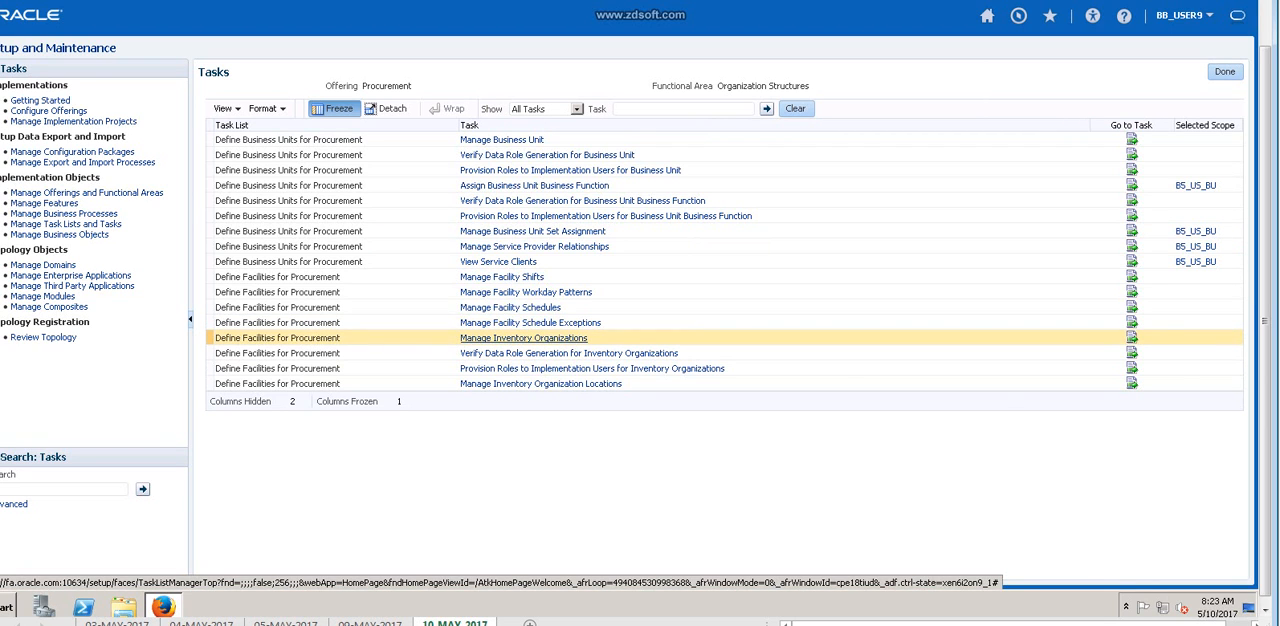
left_click(523, 338)
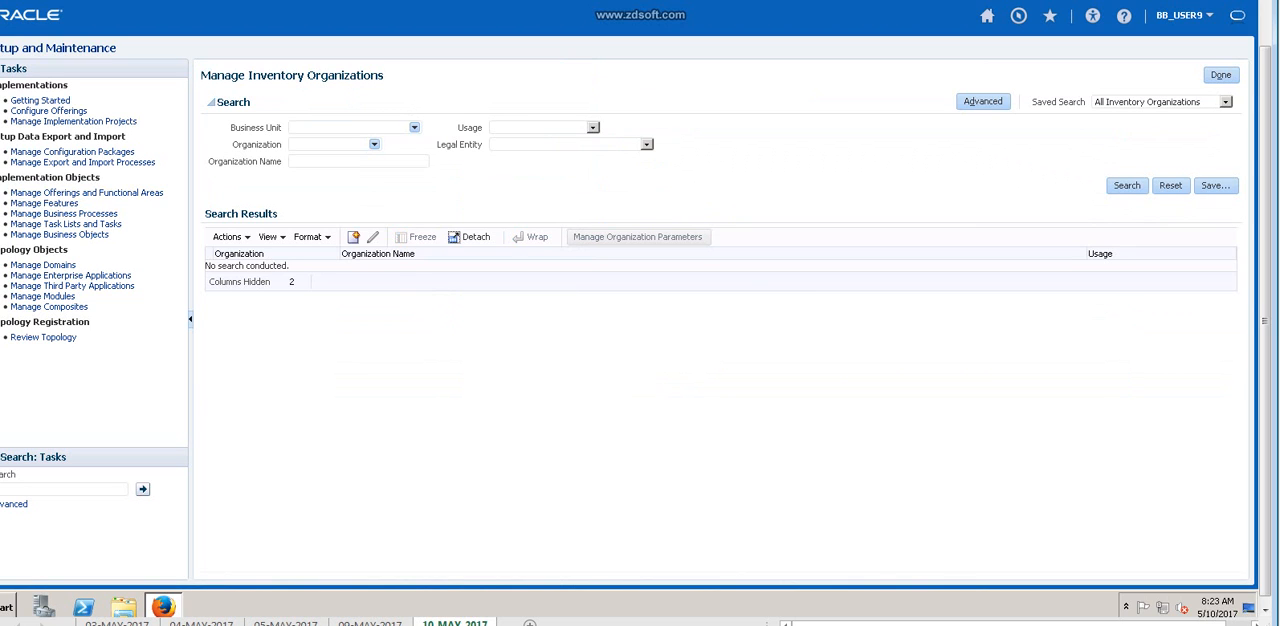
Switch to the Excel notes and enter the comparison headings R12 in D64 and Fusion in H64.
key("alt+Tab")
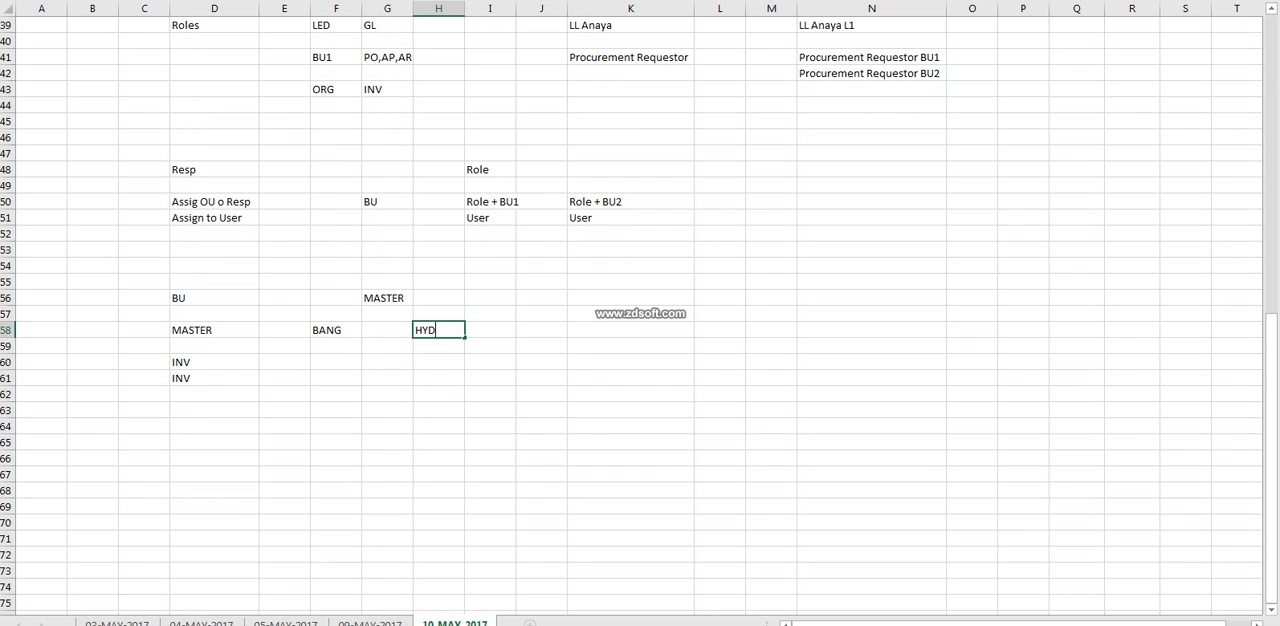
left_click(214, 426)
type("R12")
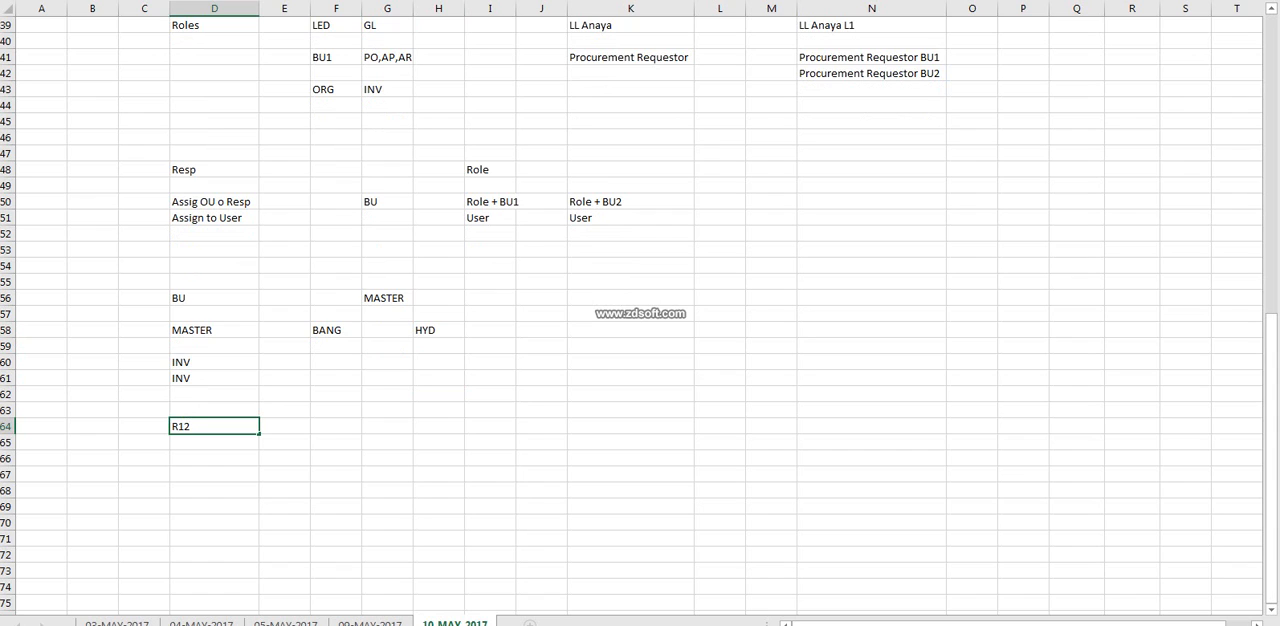
left_click(438, 426)
type("Fusion")
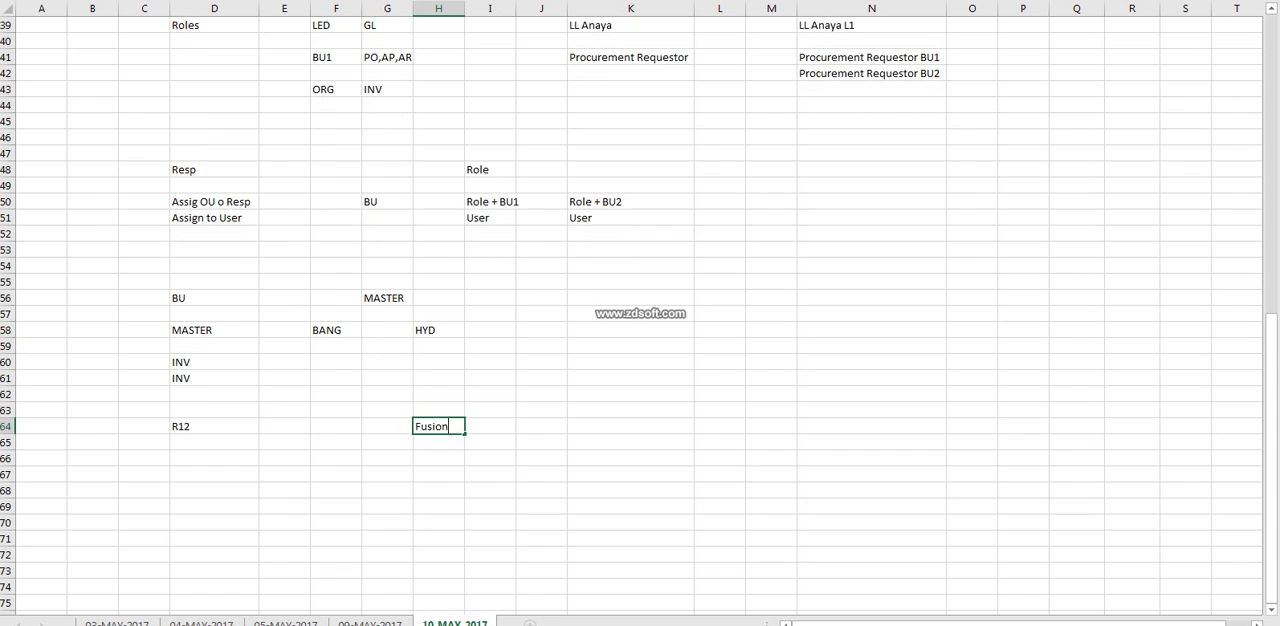
Enter MASTER/INV in cell D66 under the R12 heading.
left_click(214, 458)
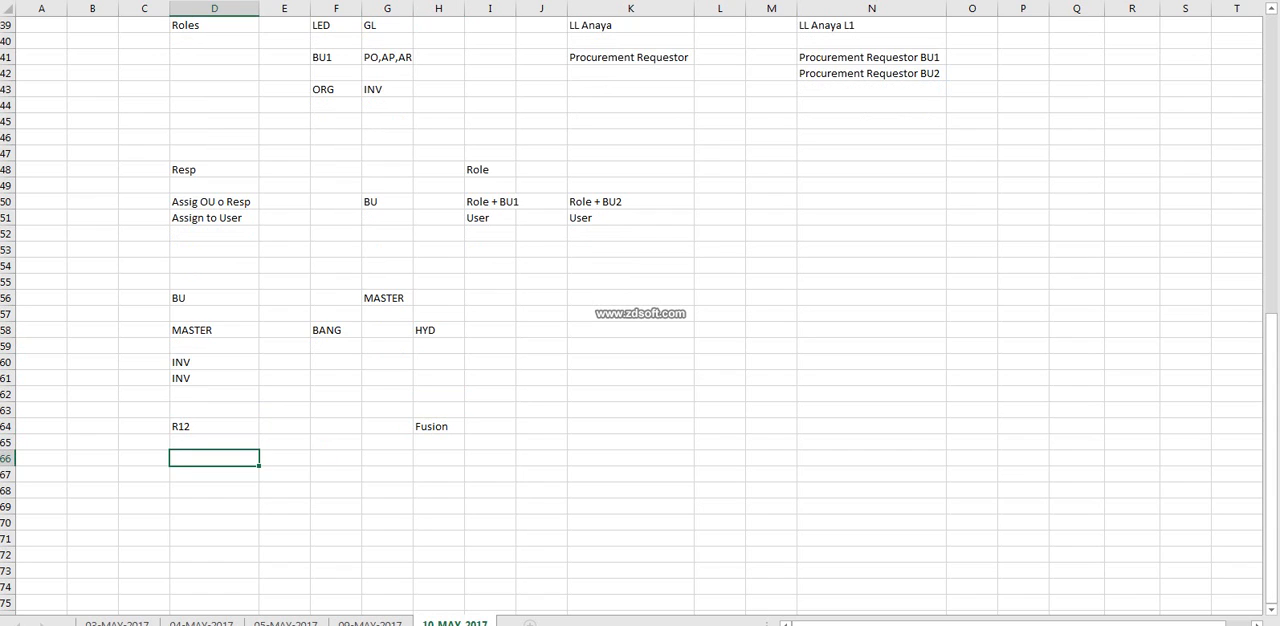
type("MASTER/C")
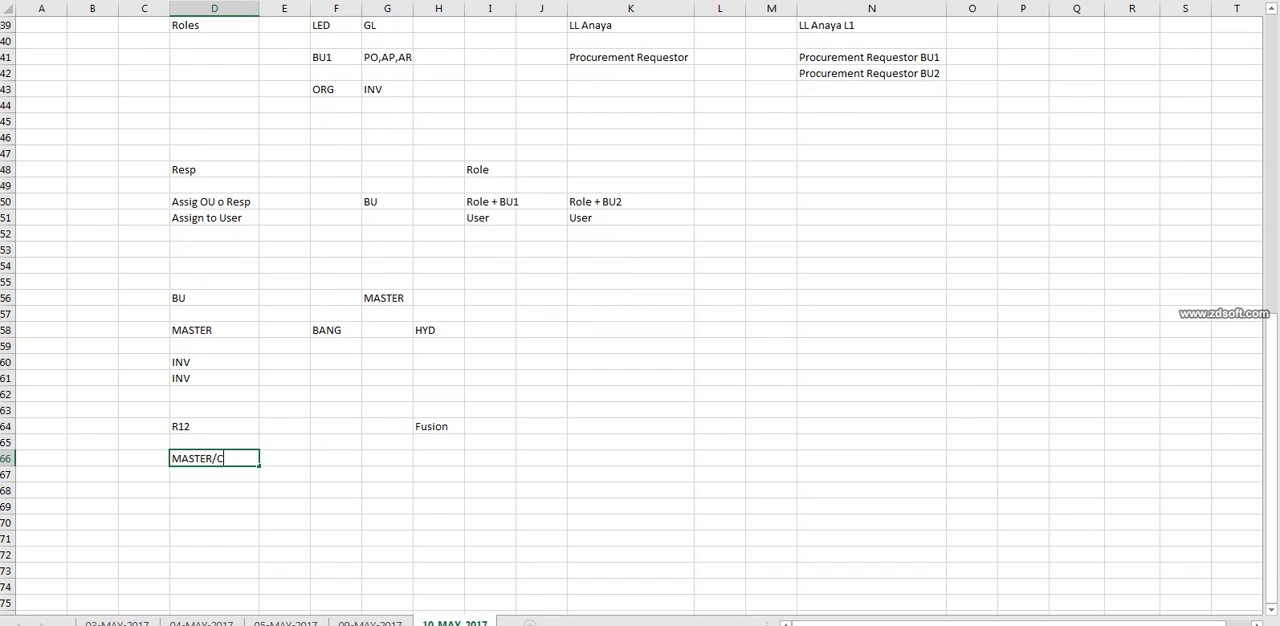
key("BackSpace")
key("BackSpace")
type("/INV")
key("Tab")
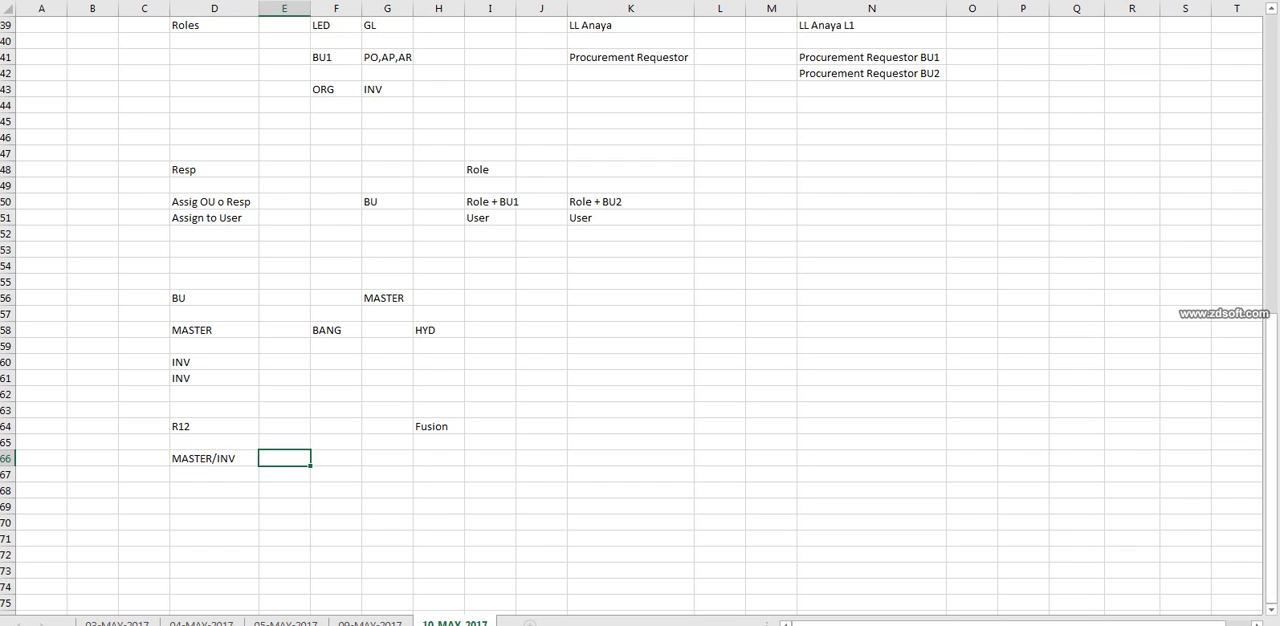
key("Left")
key("F2")
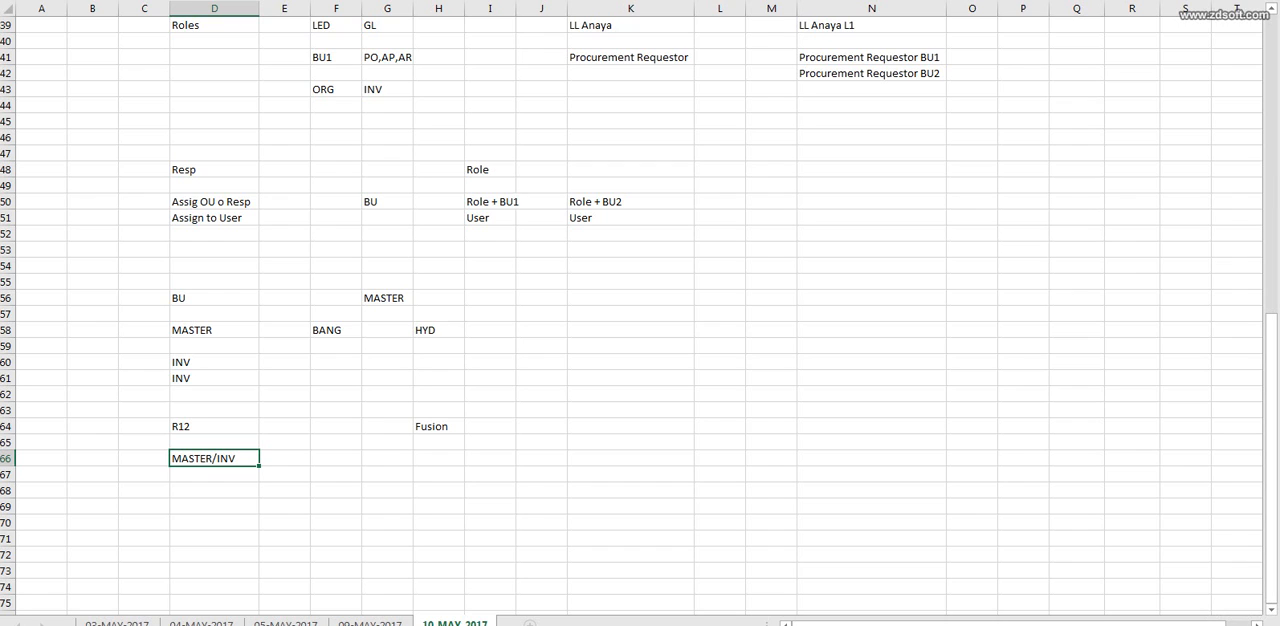
key("F2")
left_click(438, 458)
left_click(214, 458)
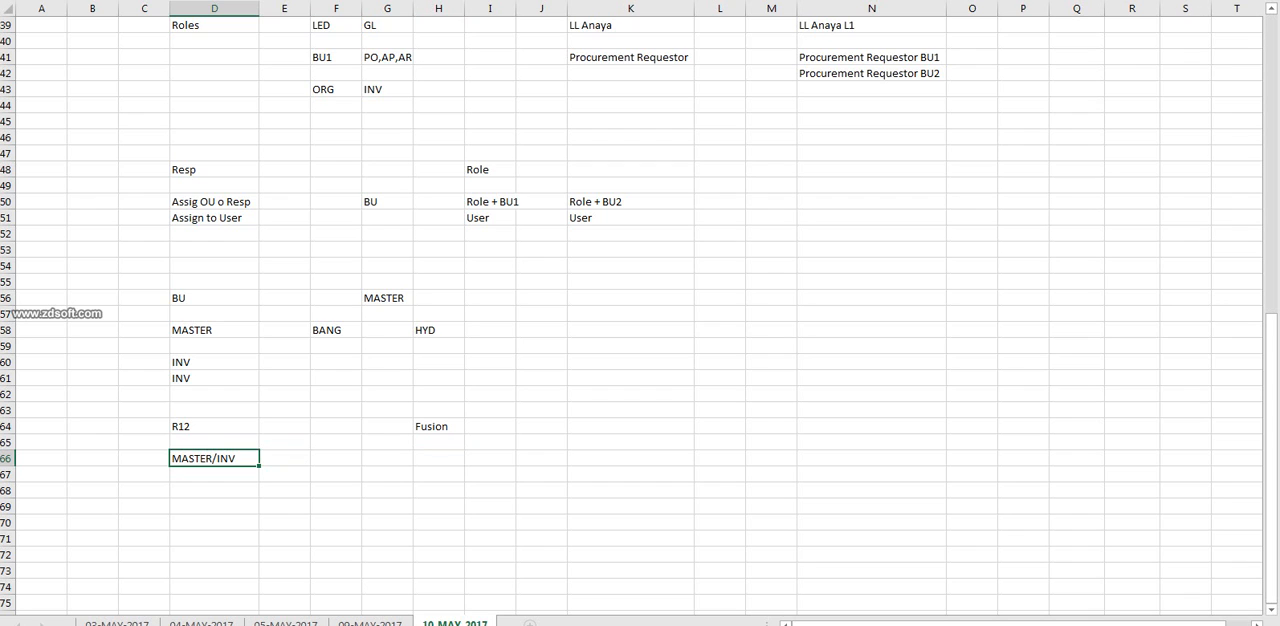
Under the Fusion heading, enter MASTER in H66 and INV Org in H68.
left_click(438, 458)
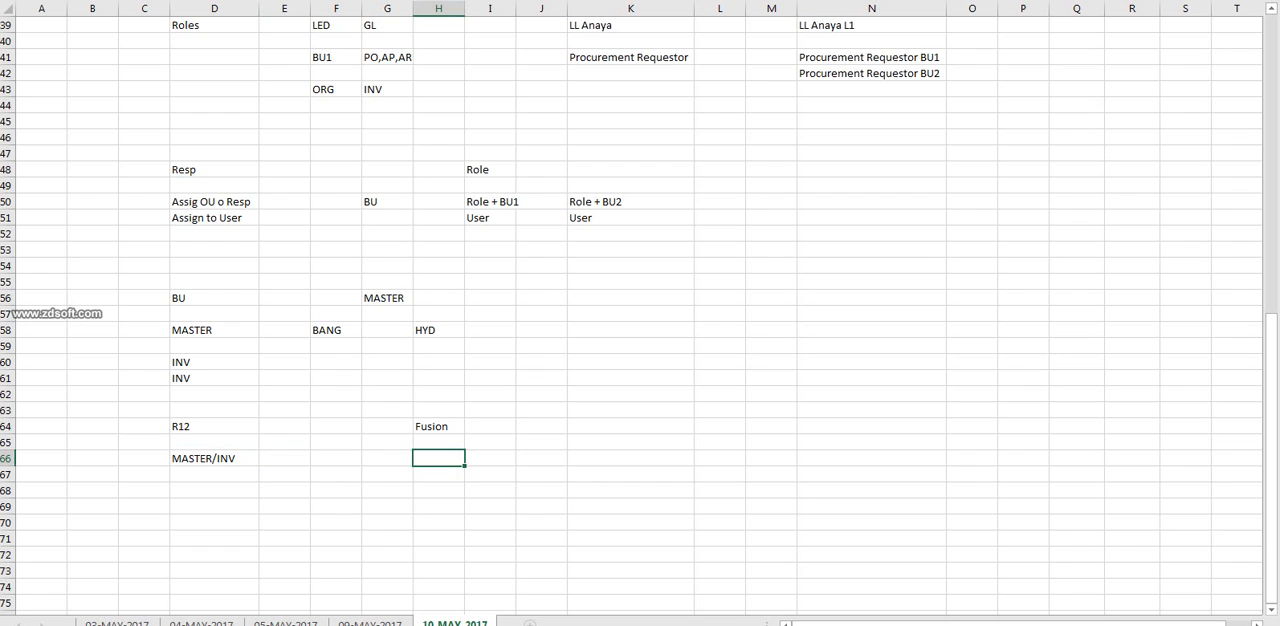
type("MASTER")
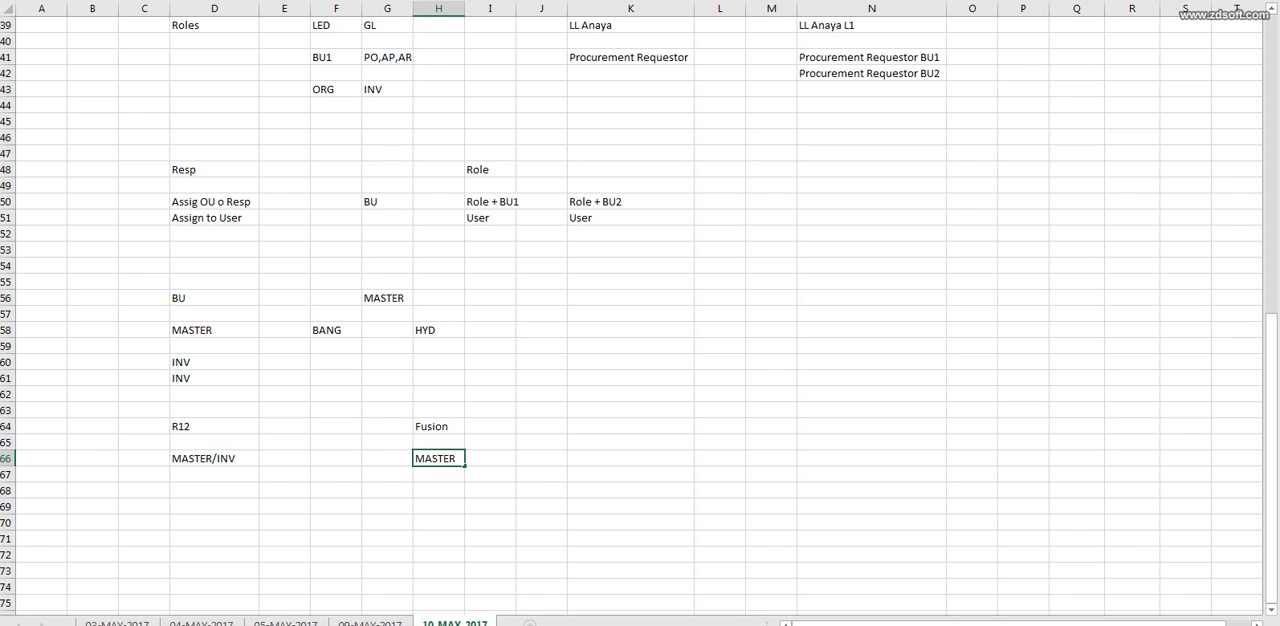
key("Right")
key("Left")
key("Down")
key("Down")
type("INV")
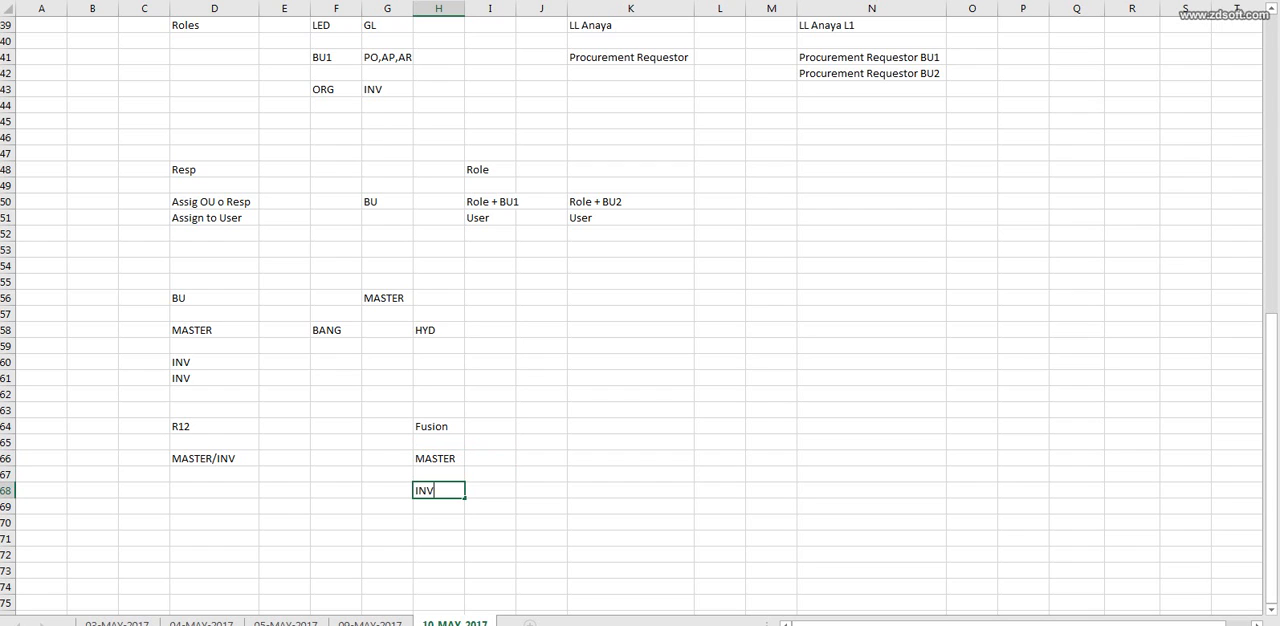
type(" Org")
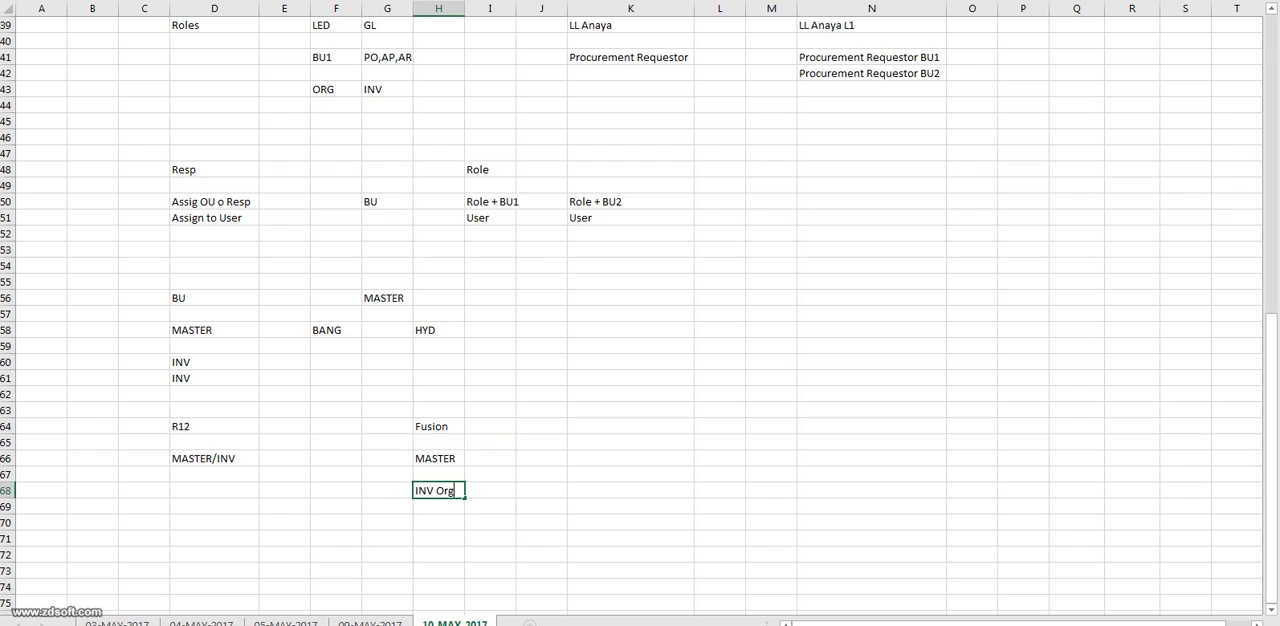
key("Up")
key("Up")
key("ctrl+Left")
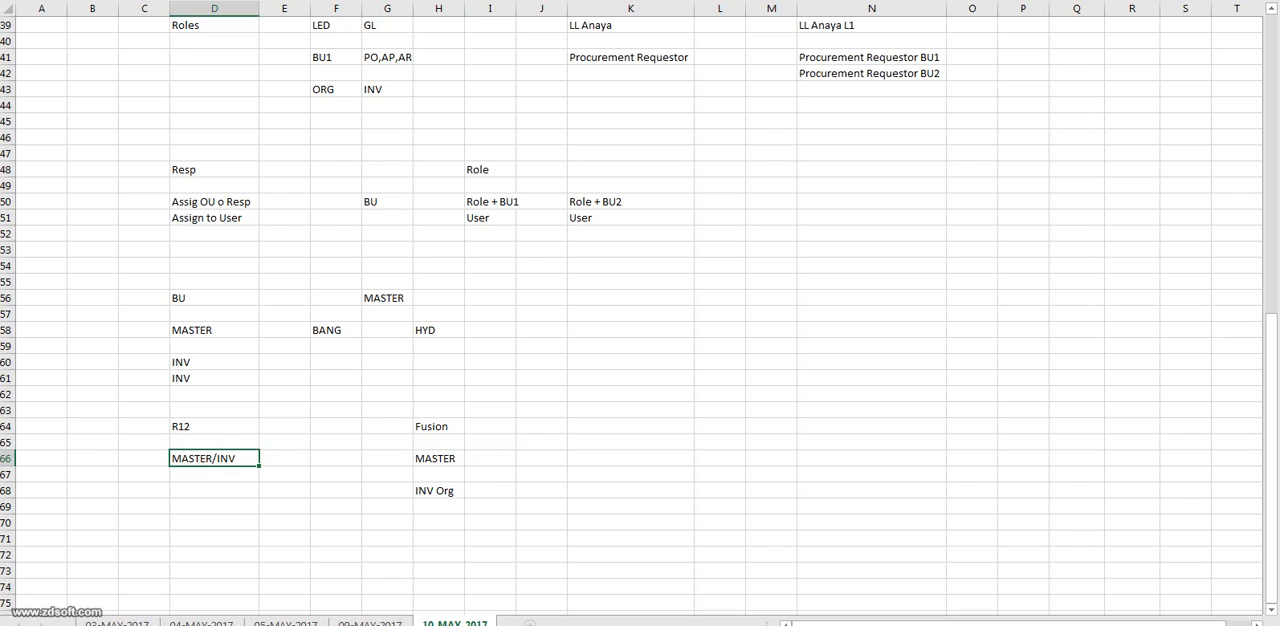
left_click(6, 459)
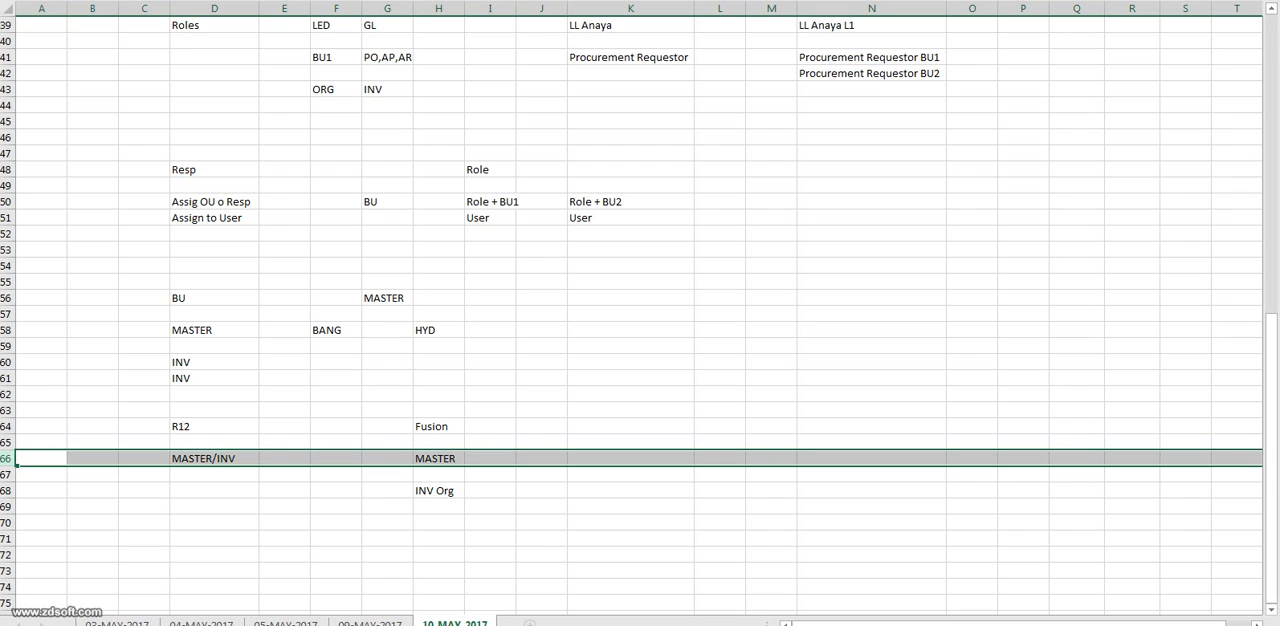
left_click(214, 459)
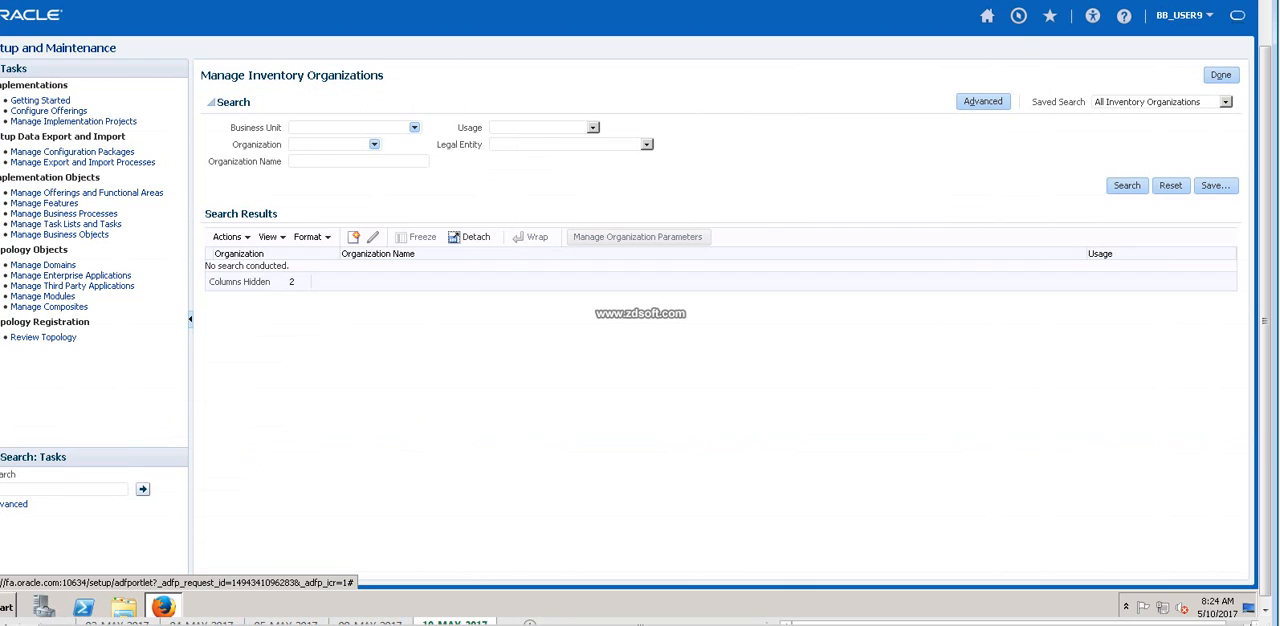
Start creating a new inventory organization and enter B5_BANG_INV_ORG as both its name and organization.
left_click(353, 237)
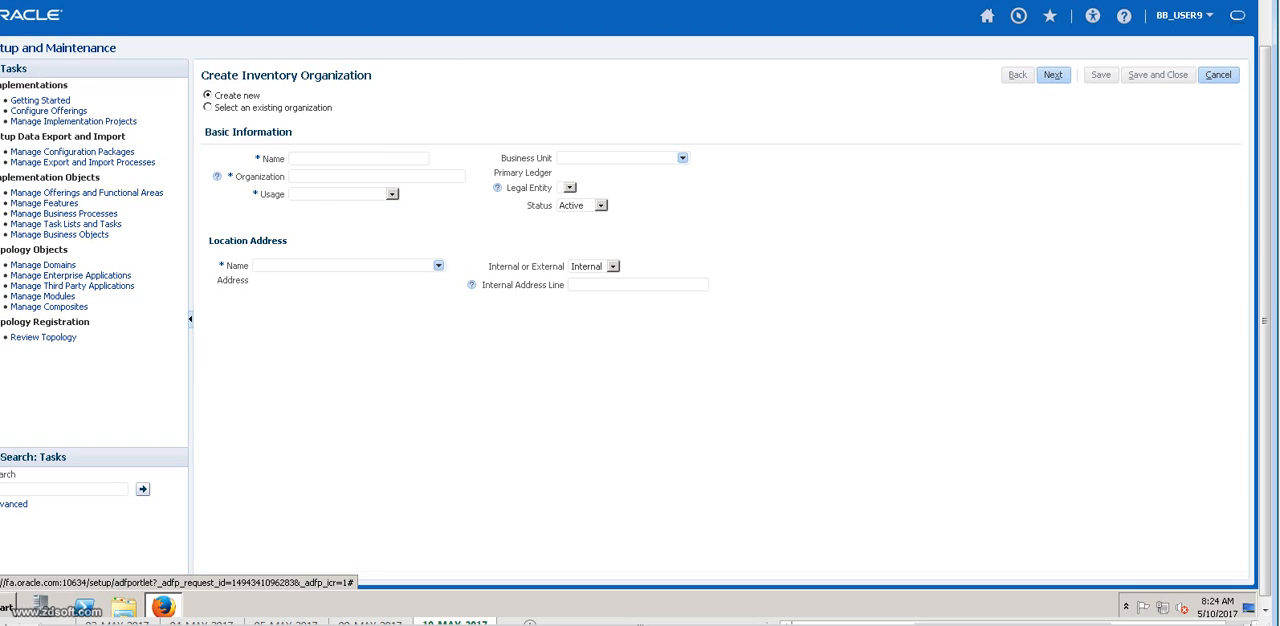
type("BS_")
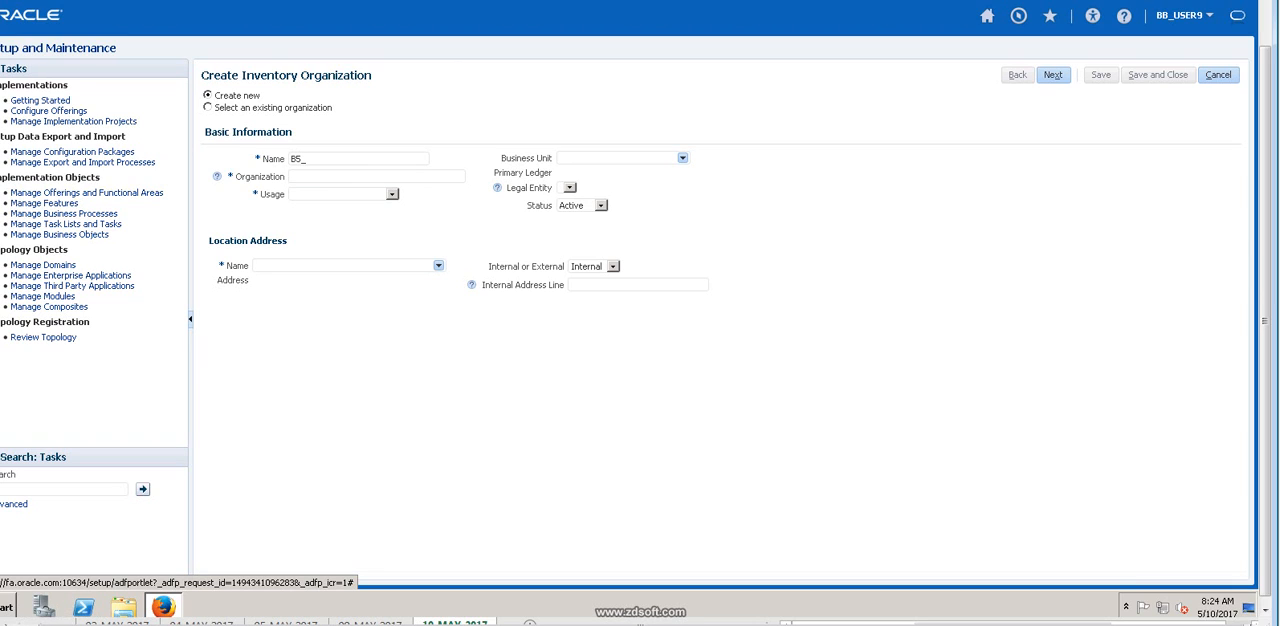
type("BANG_INV_ORG")
key("ctrl+a")
left_click(330, 177)
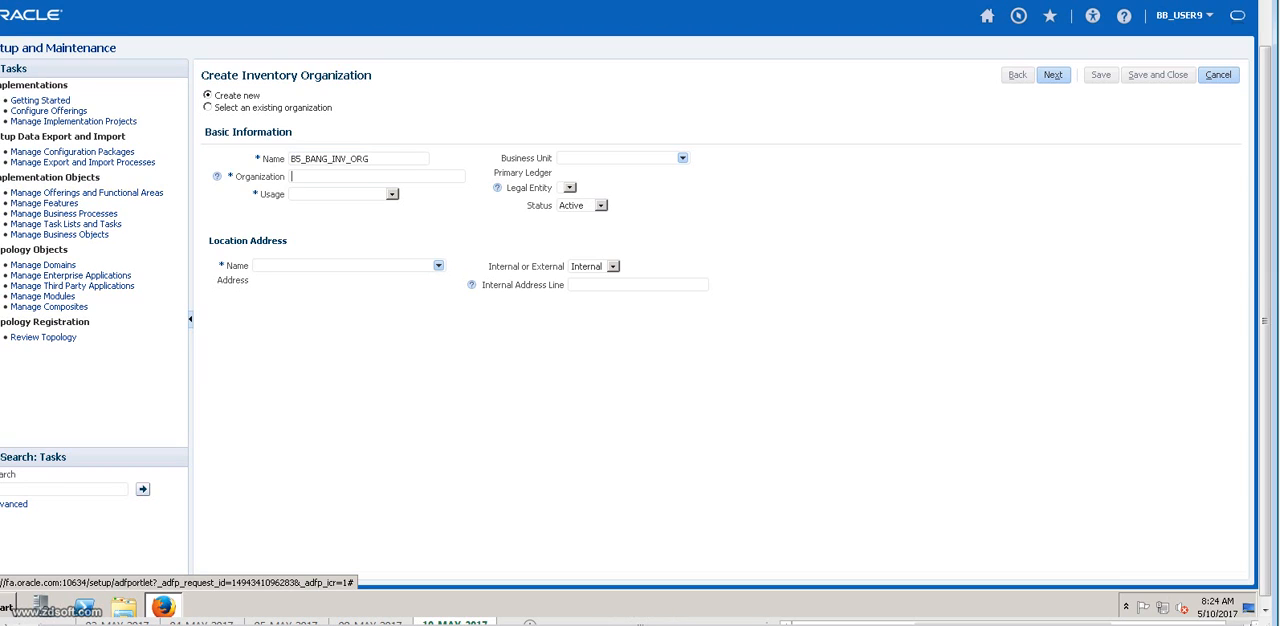
type("B5_BANG_INV_ORG")
left_click(392, 194)
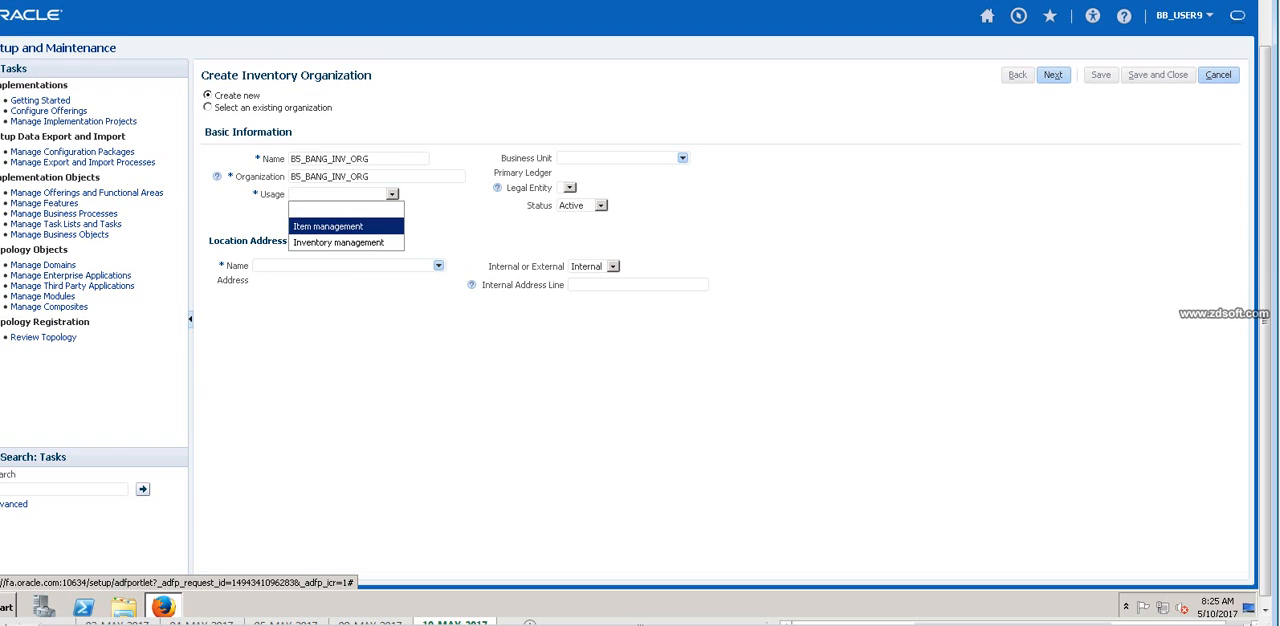
Change both the name and the organization of the new inventory organization to B5_MASTER_INV_ORG.
left_click(378, 159)
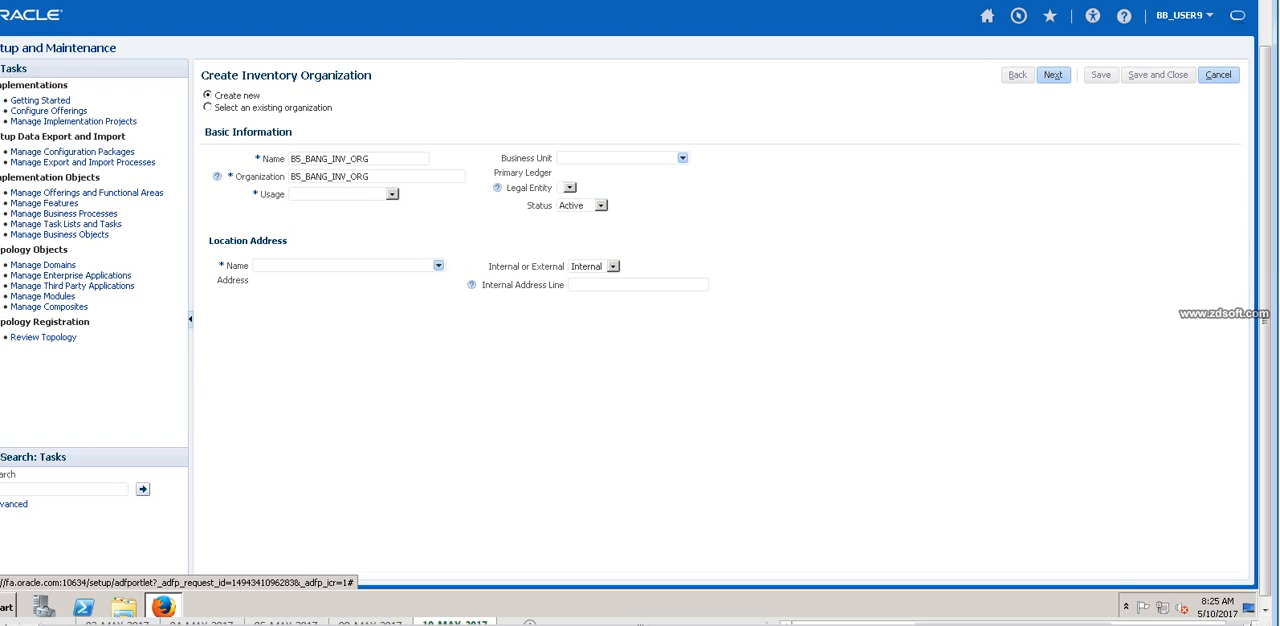
key("BackSpace")
key("BackSpace")
key("BackSpace")
key("BackSpace")
key("BackSpace")
key("BackSpace")
key("BackSpace")
key("BackSpace")
key("BackSpace")
key("BackSpace")
key("BackSpace")
key("BackSpace")
type("M")
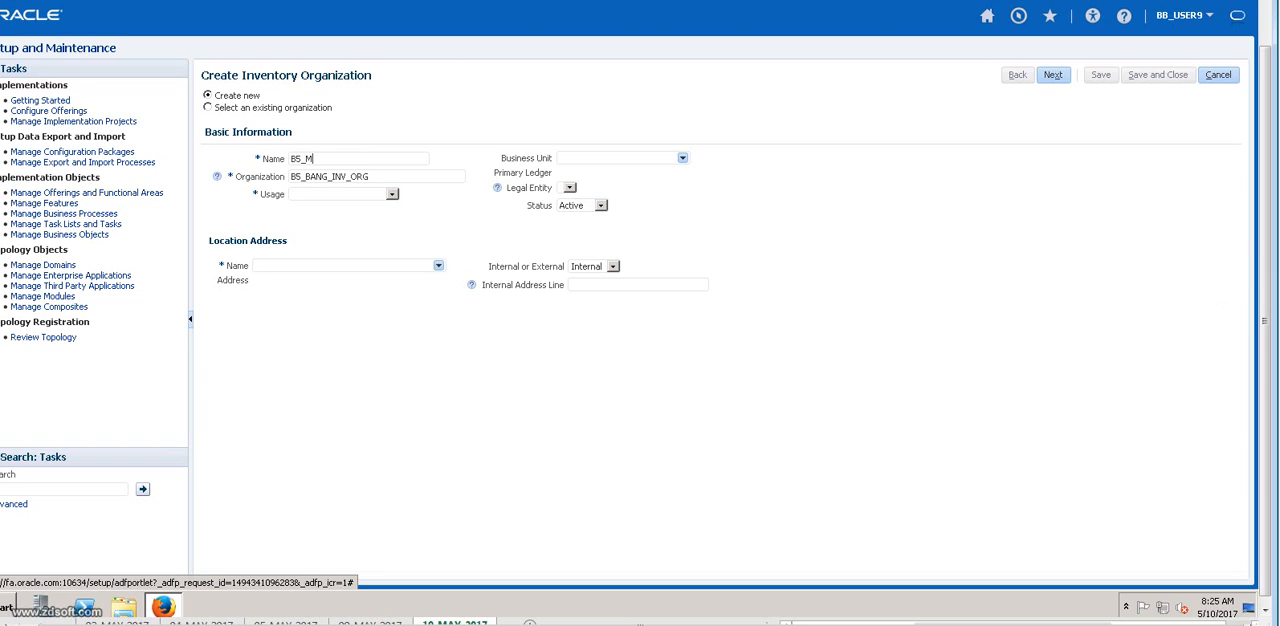
type("ASTER_INV_ORG")
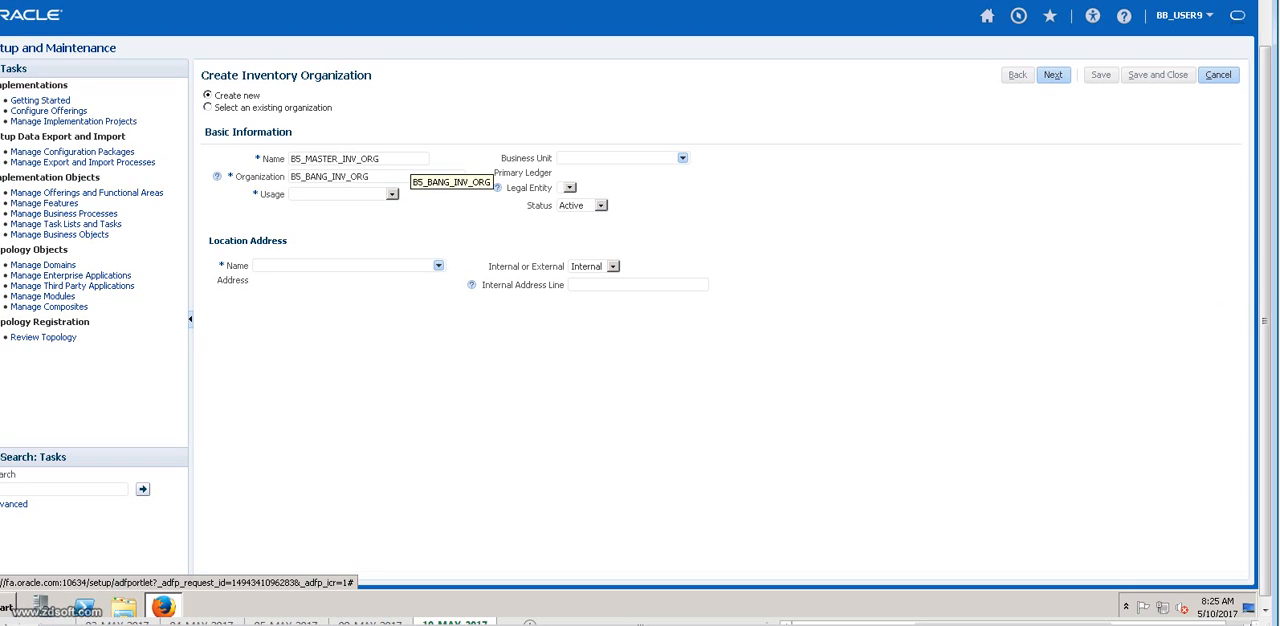
key("ctrl+a")
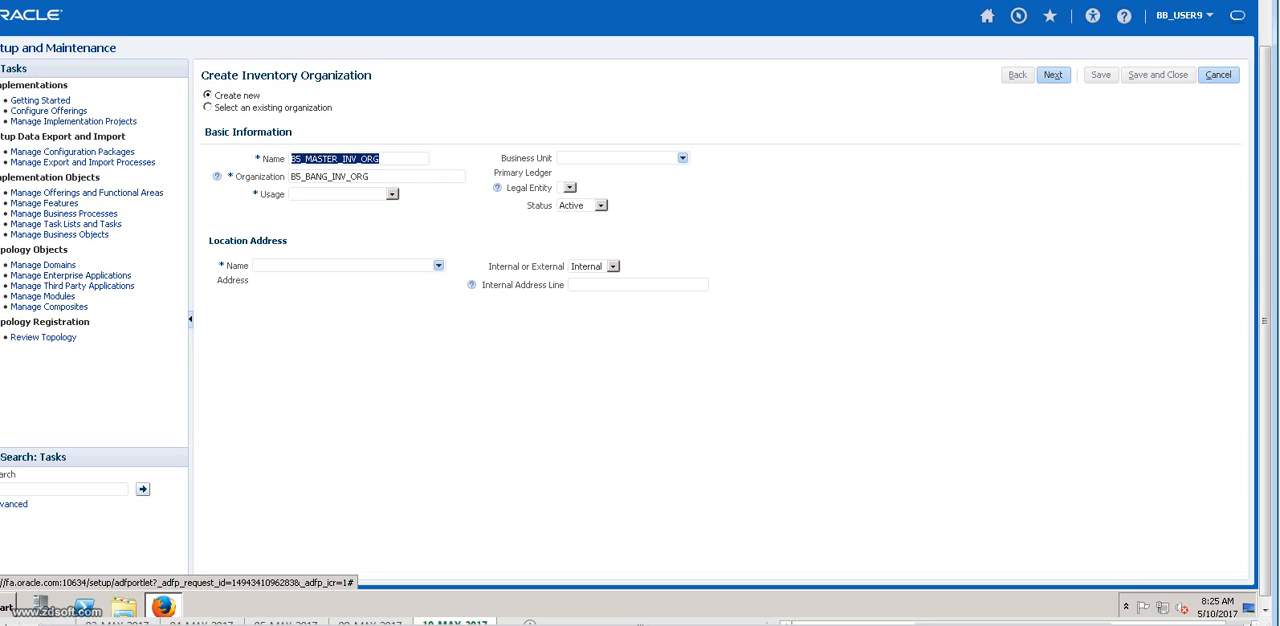
left_click_drag(370, 177, 289, 177)
type("B5_MASTER_INV_ORG")
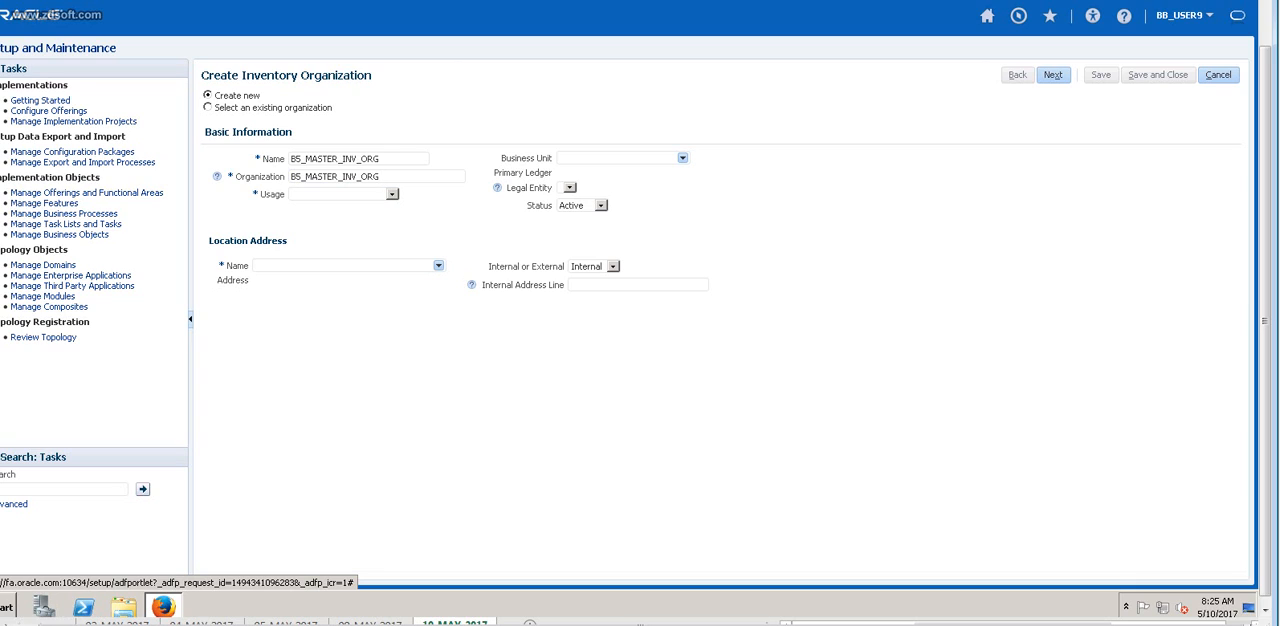
Set the usage to Item management, then search business units for B5 and assign B5_US_BU.
left_click(392, 194)
left_click(328, 227)
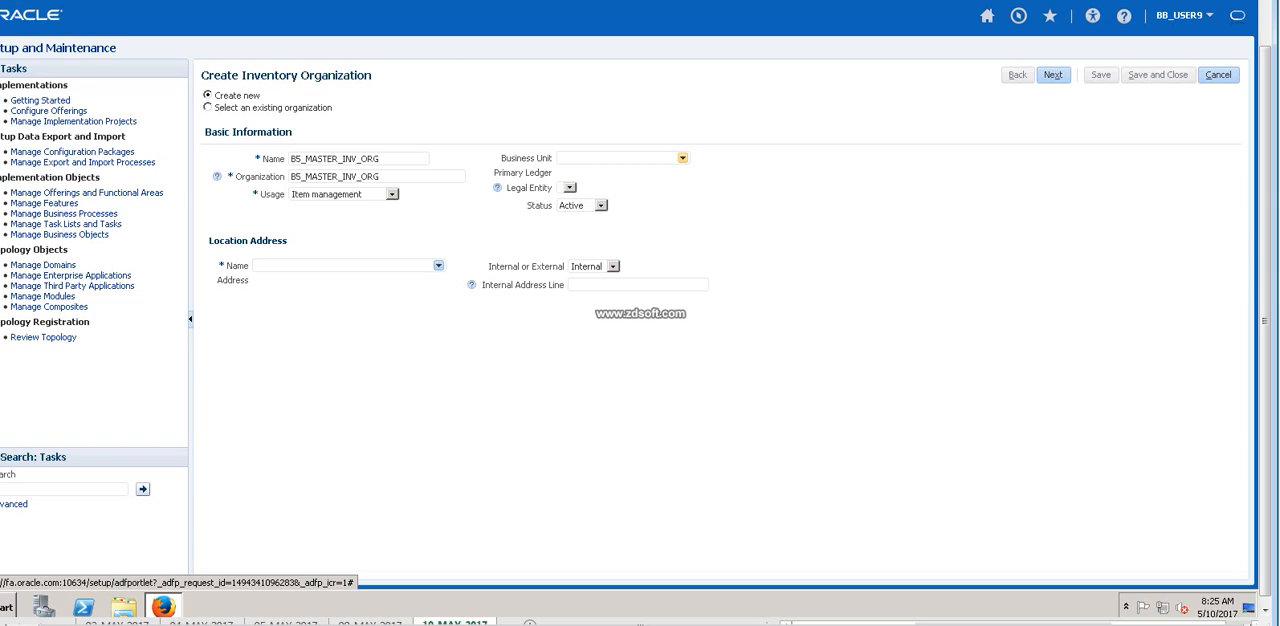
left_click(682, 158)
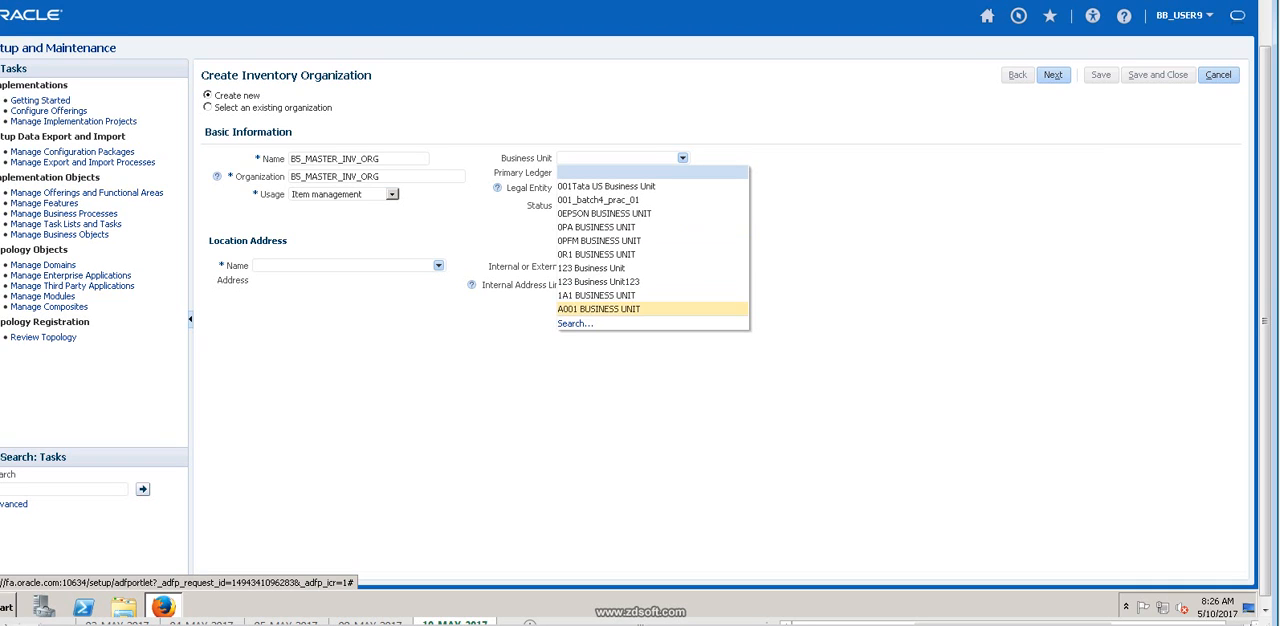
left_click(575, 323)
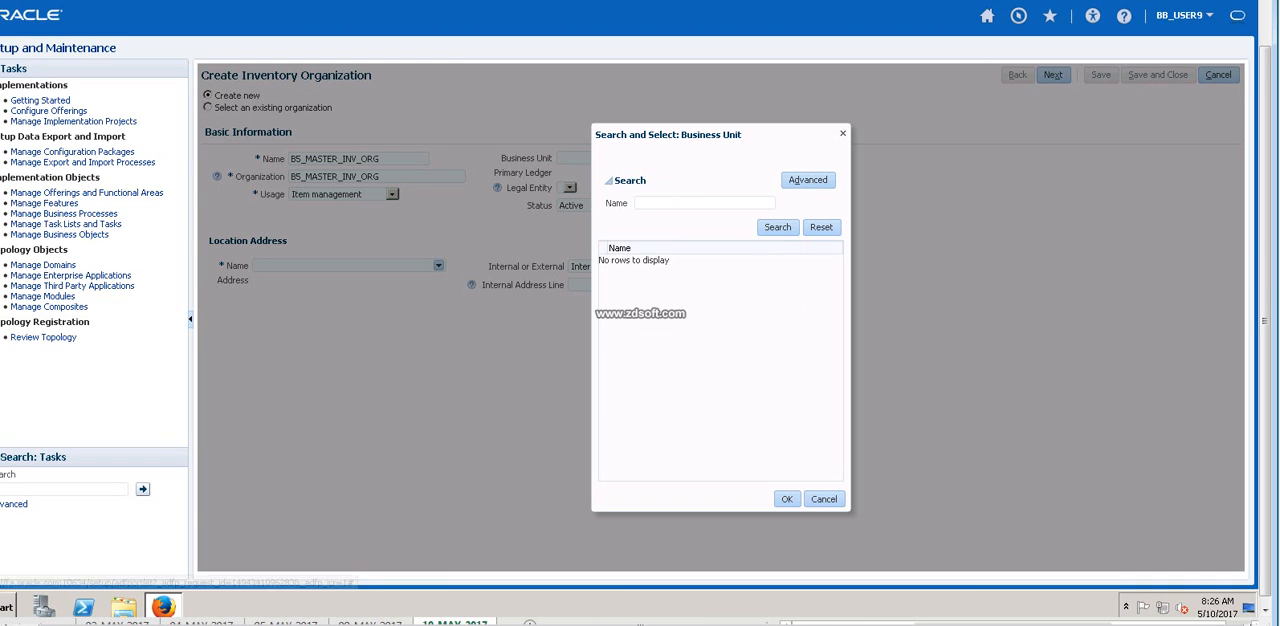
type("BS")
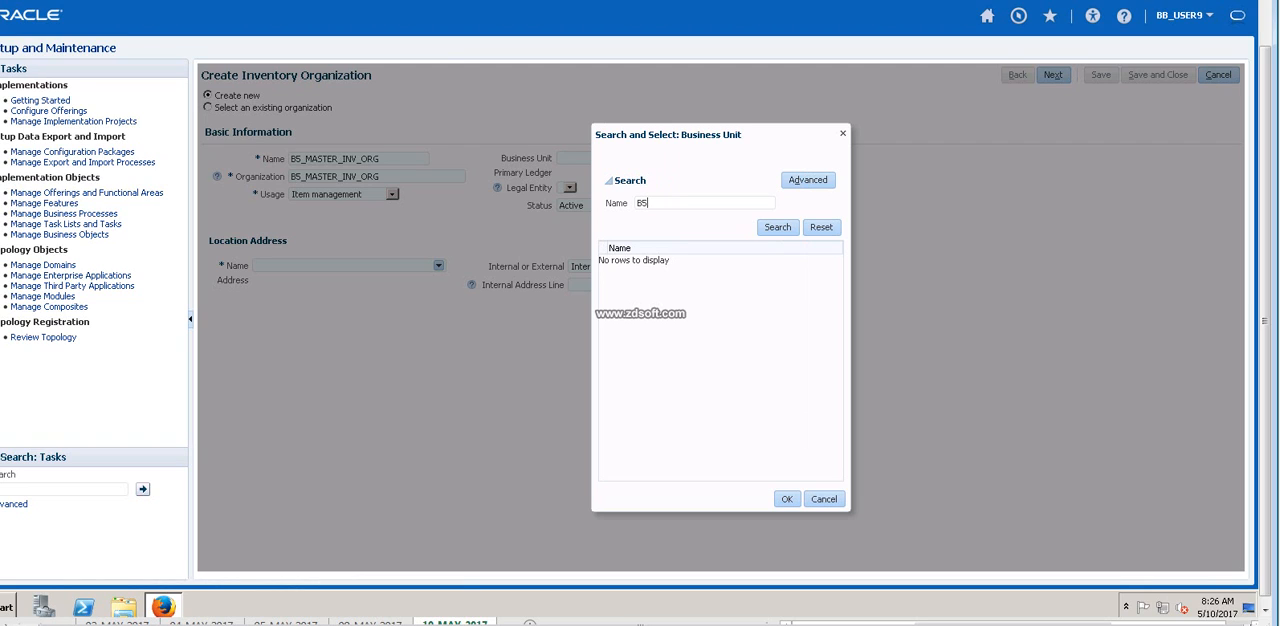
left_click(778, 228)
left_click(700, 261)
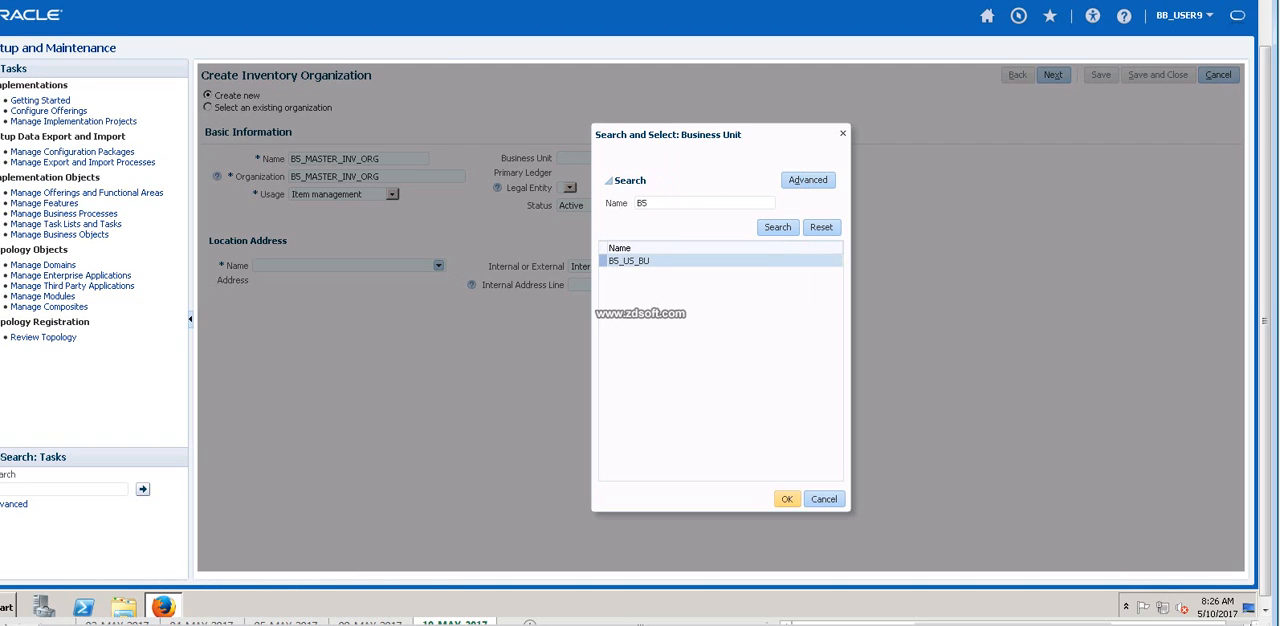
left_click(787, 499)
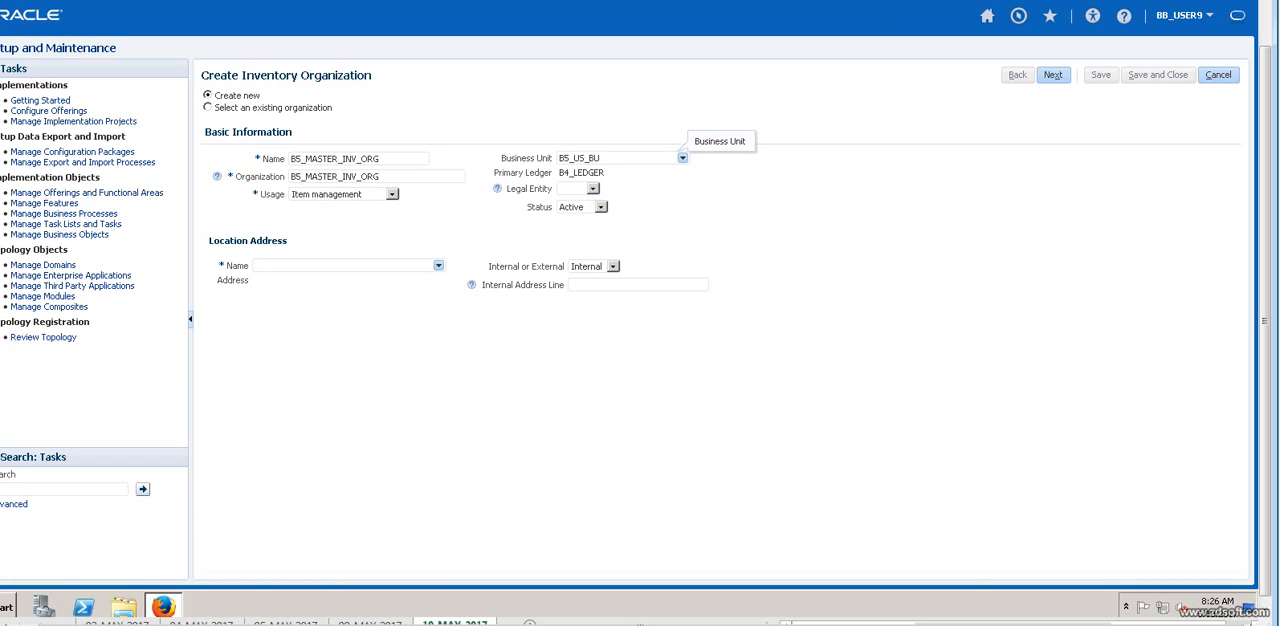
Assign B4_LE as the legal entity of the inventory organization.
left_click_drag(606, 172, 565, 172)
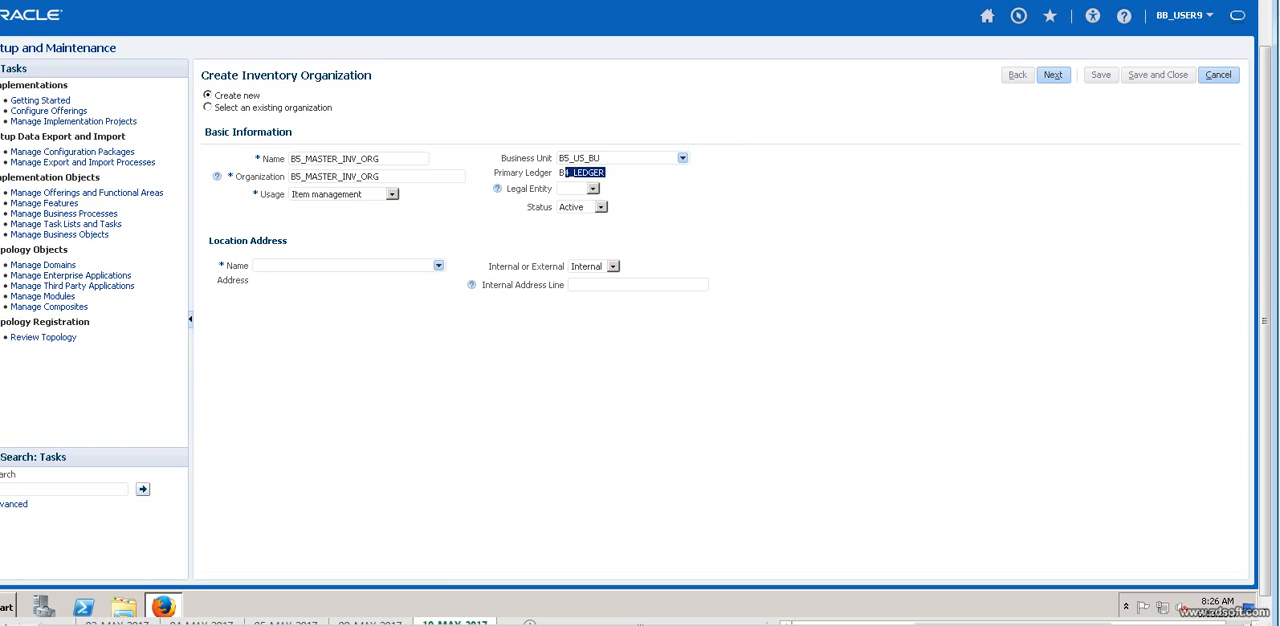
left_click(682, 158)
left_click(593, 189)
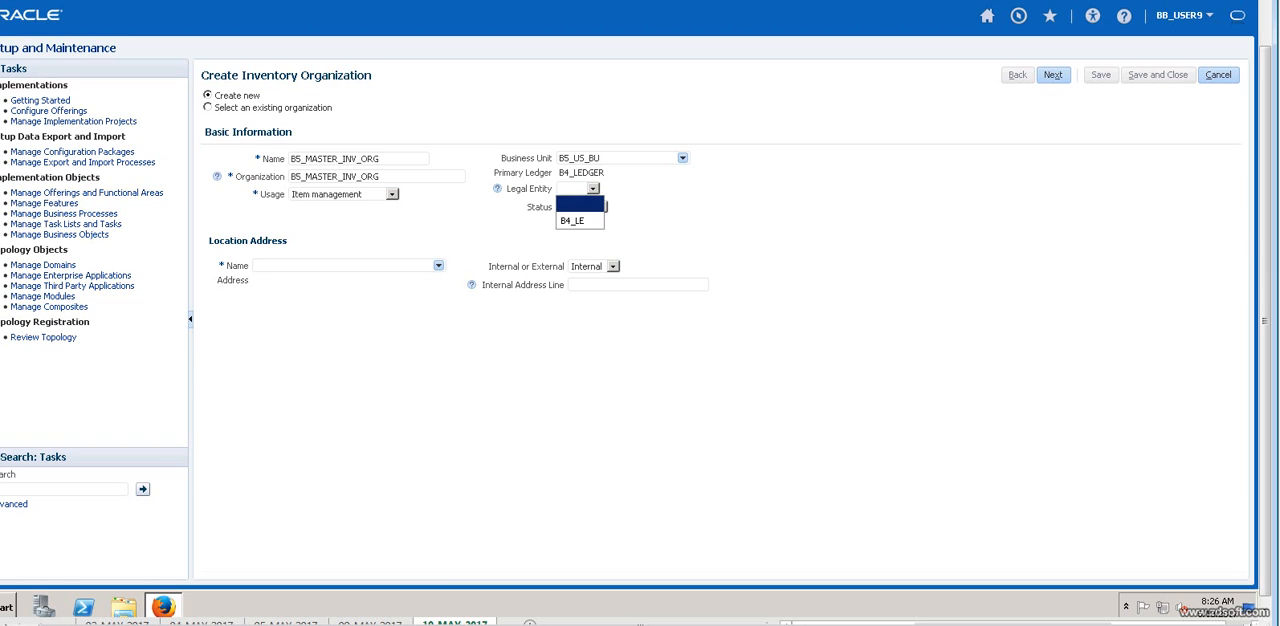
left_click(579, 220)
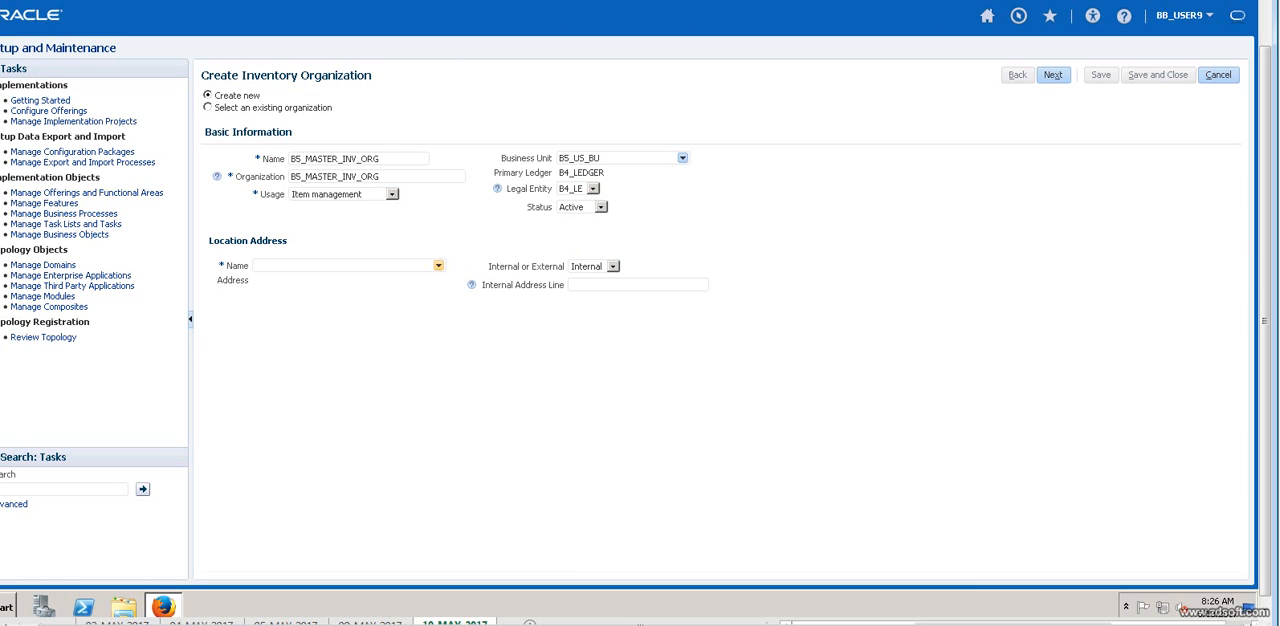
Search locations by the name B5 and assign B5_US_OU_LOC as the organization's location address.
left_click(438, 265)
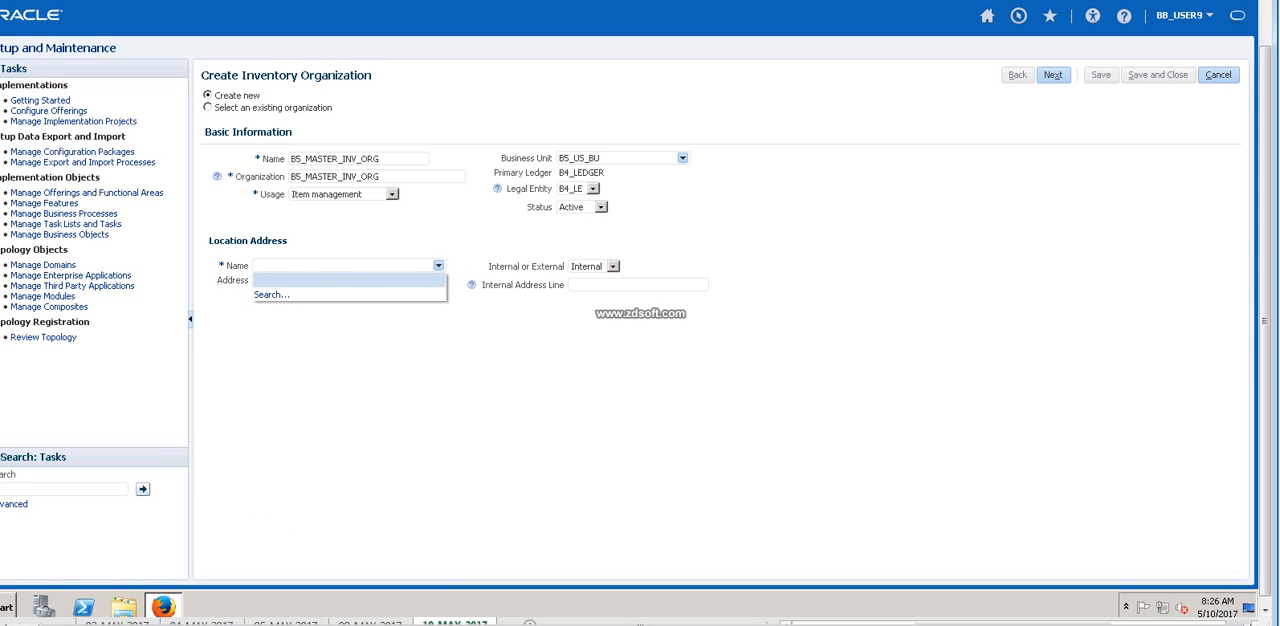
left_click(271, 294)
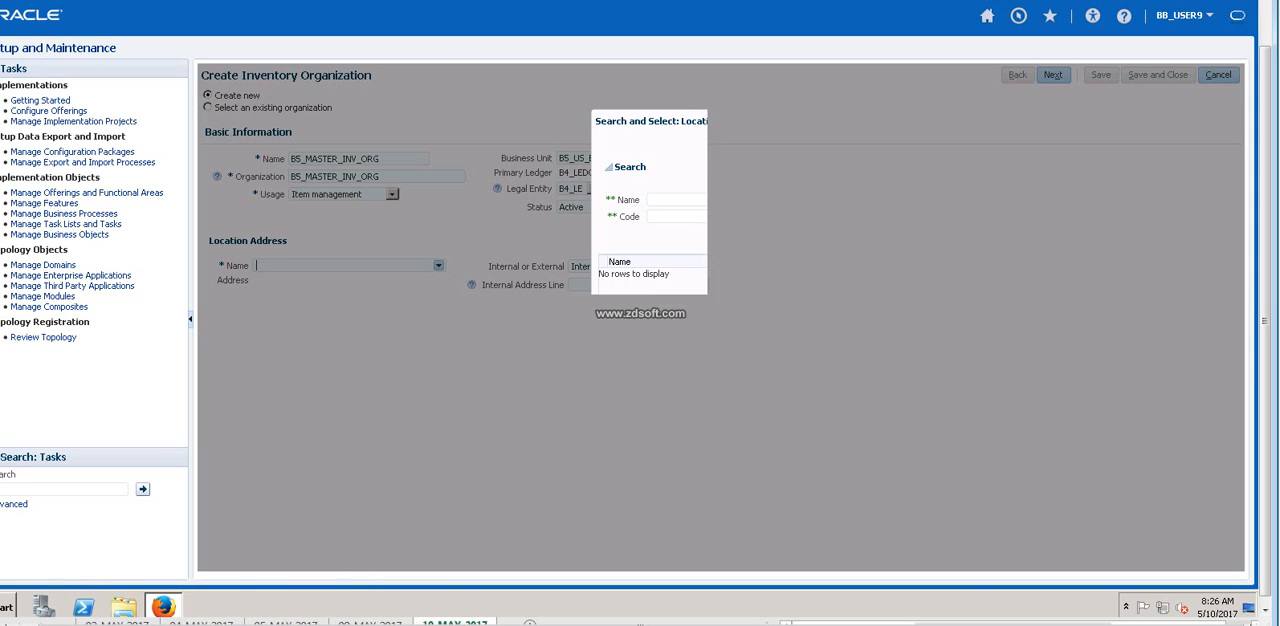
left_click(690, 200)
type("B5")
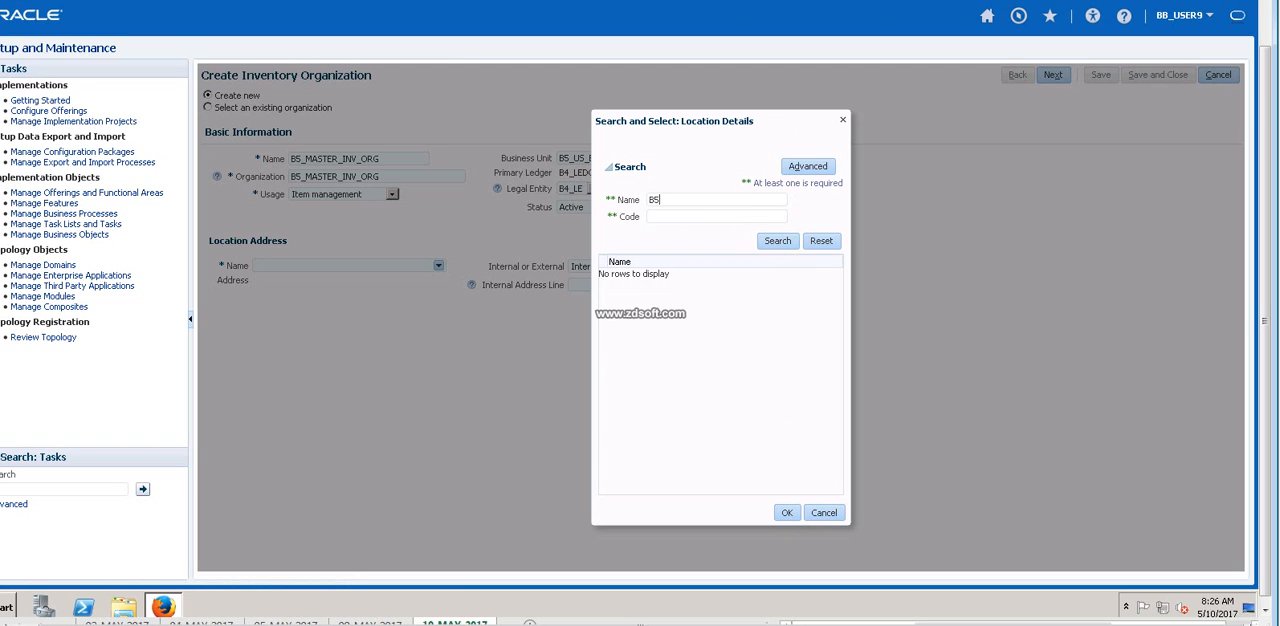
key("Return")
left_click(640, 274)
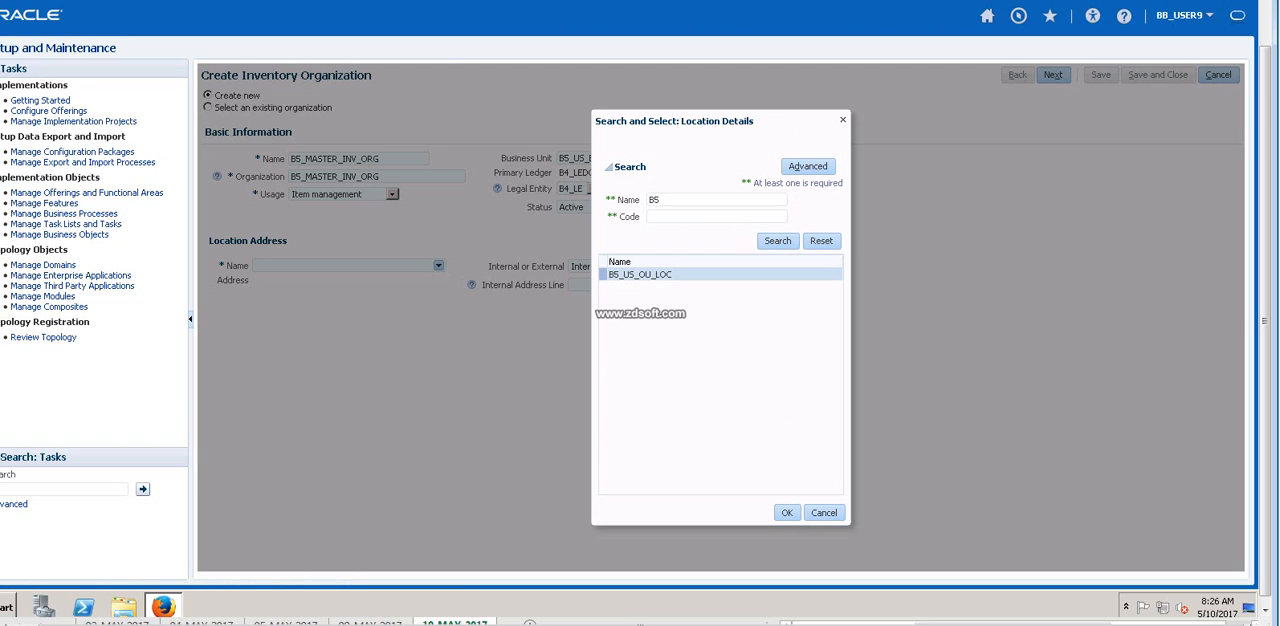
left_click(787, 512)
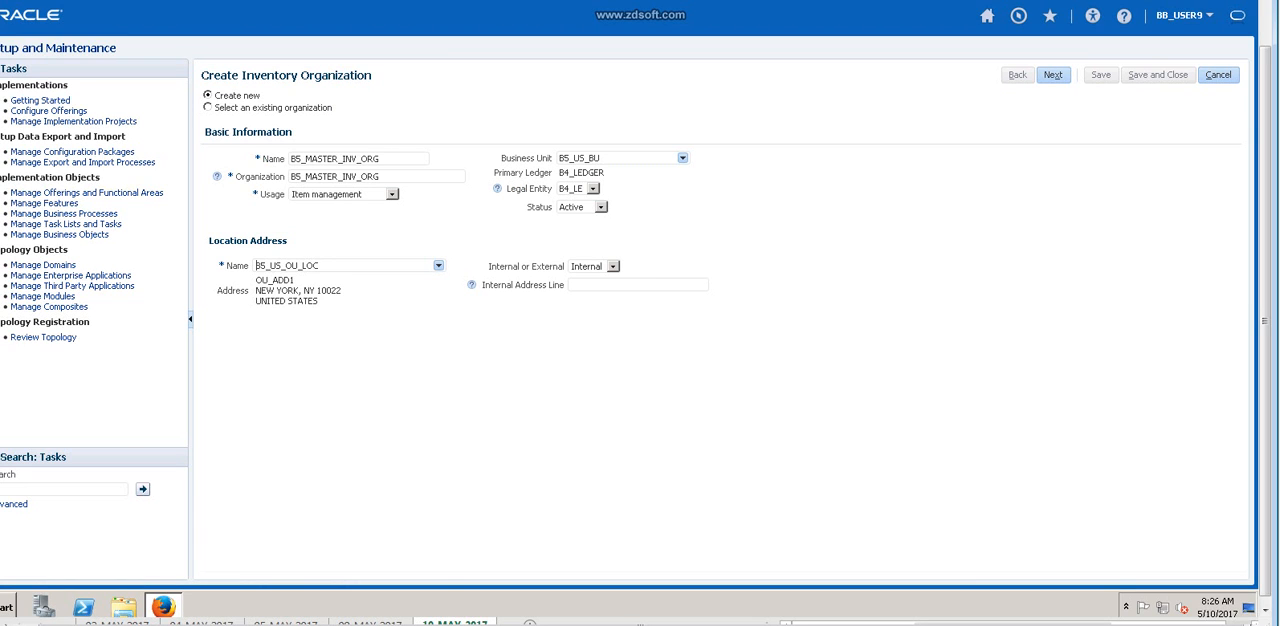
Continue to the item organization parameters and set the item master organization to B5_MASTER_INV_ORG.
left_click(1053, 75)
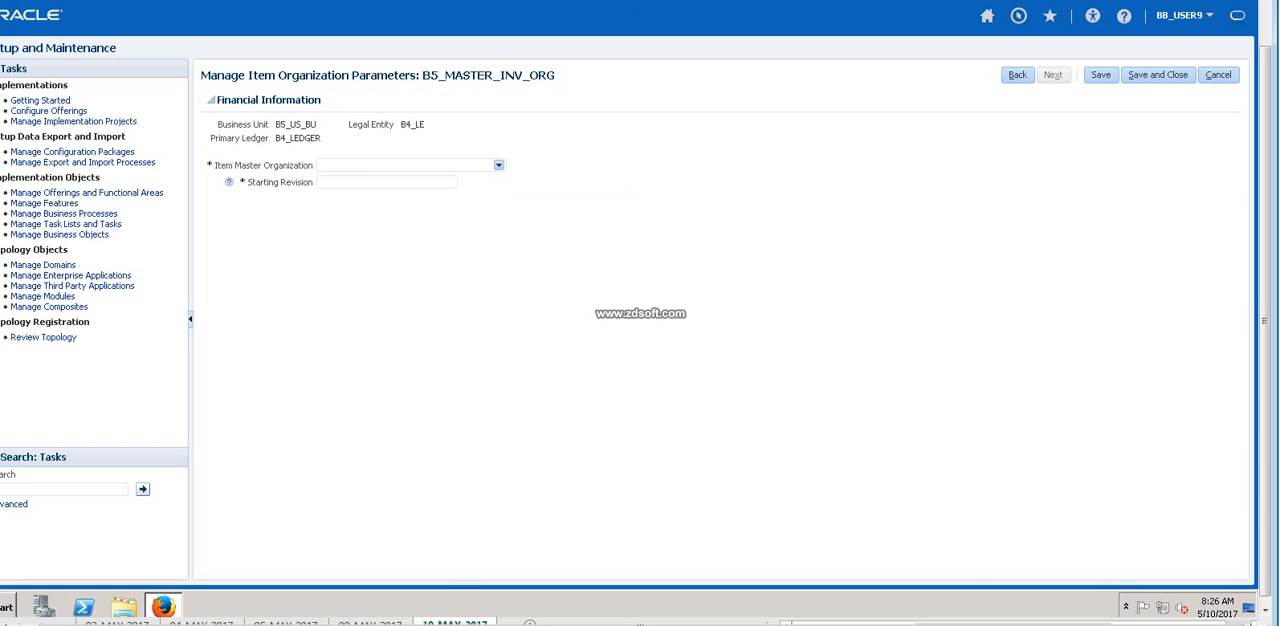
left_click_drag(423, 75, 555, 75)
key("ctrl+c")
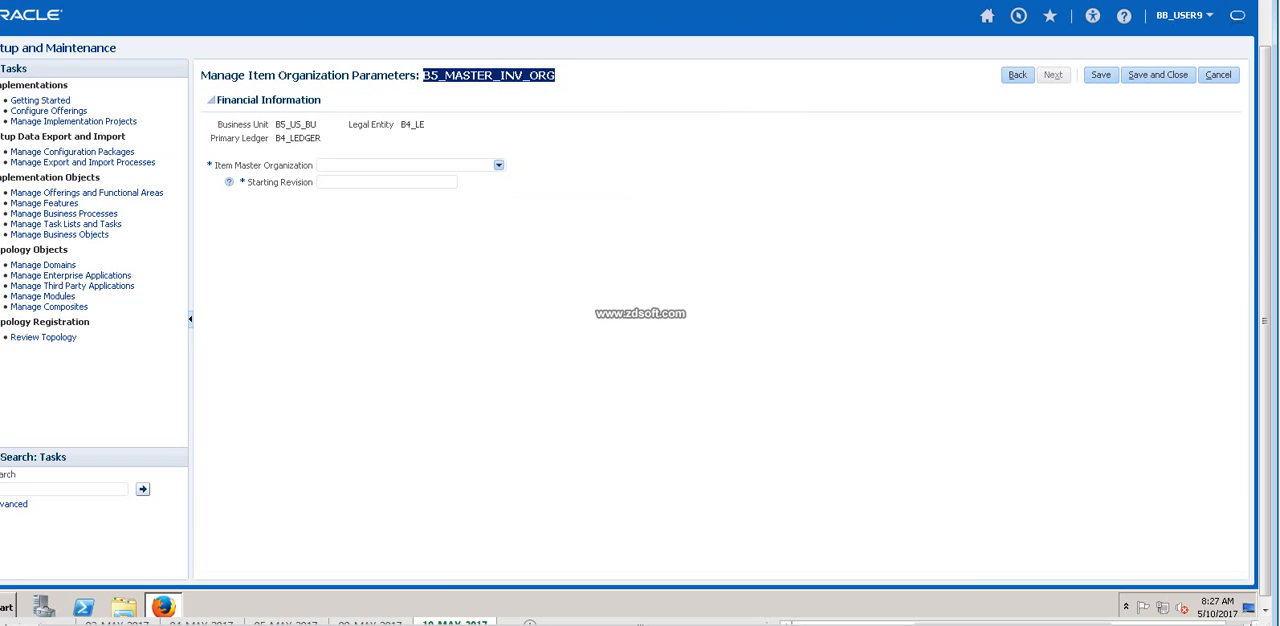
left_click(499, 165)
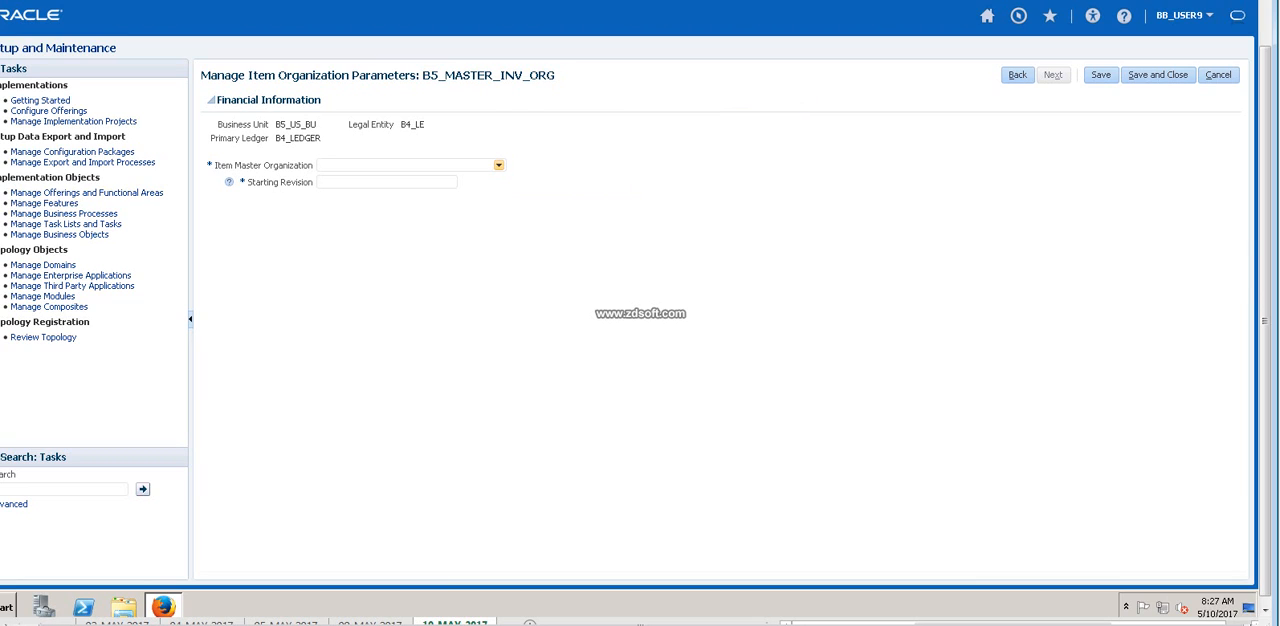
left_click(366, 179)
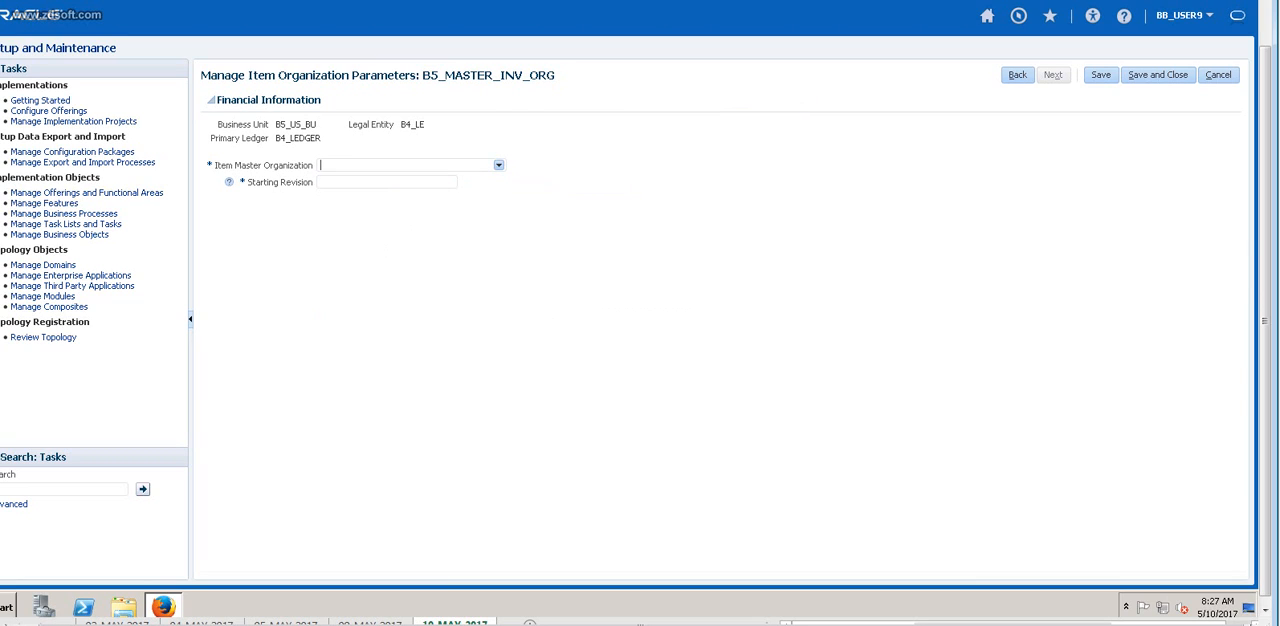
key("ctrl+v")
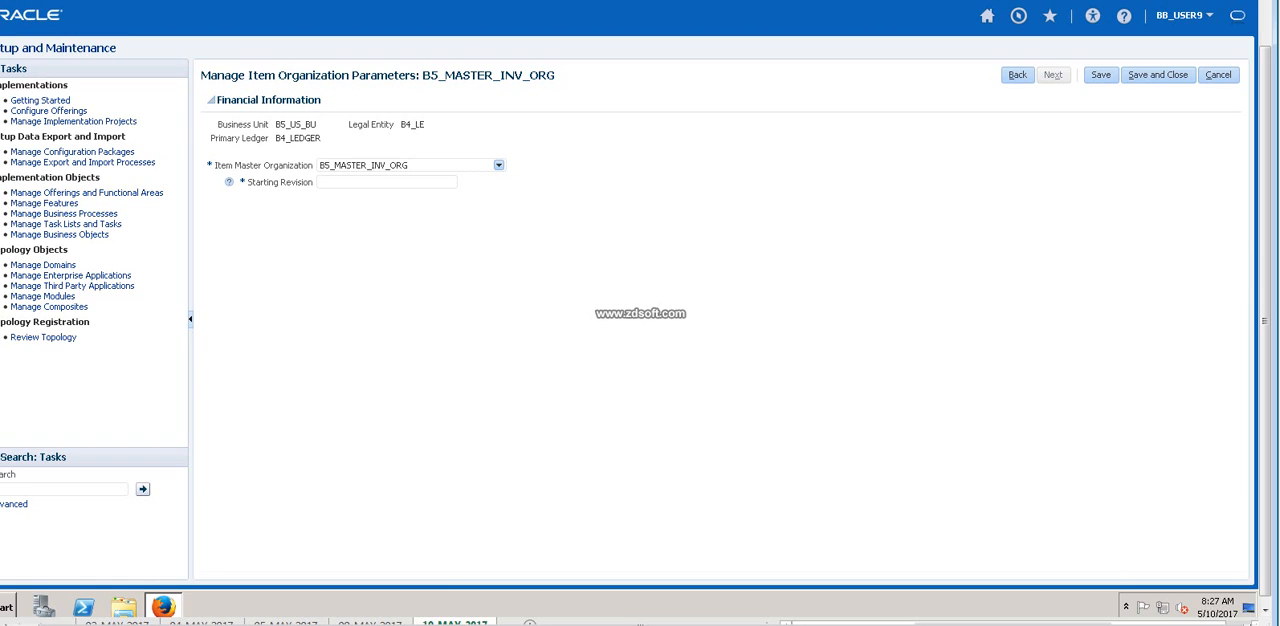
Set the starting revision to 0 and save the item organization parameters.
left_click_drag(423, 75, 555, 75)
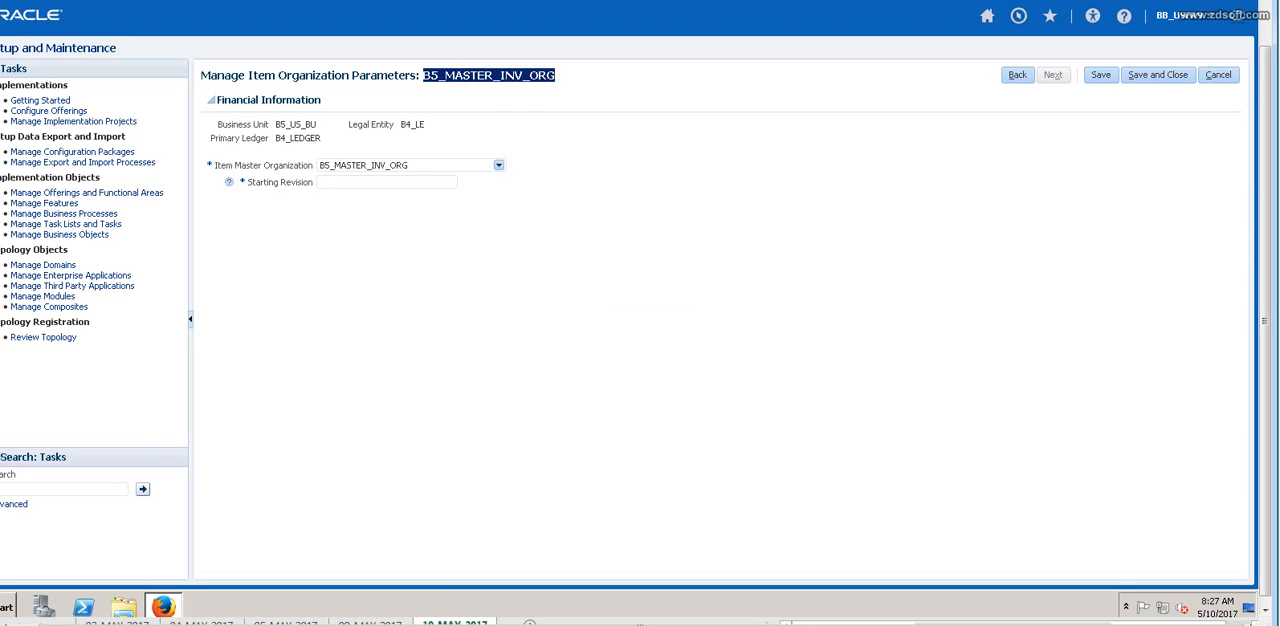
left_click(387, 182)
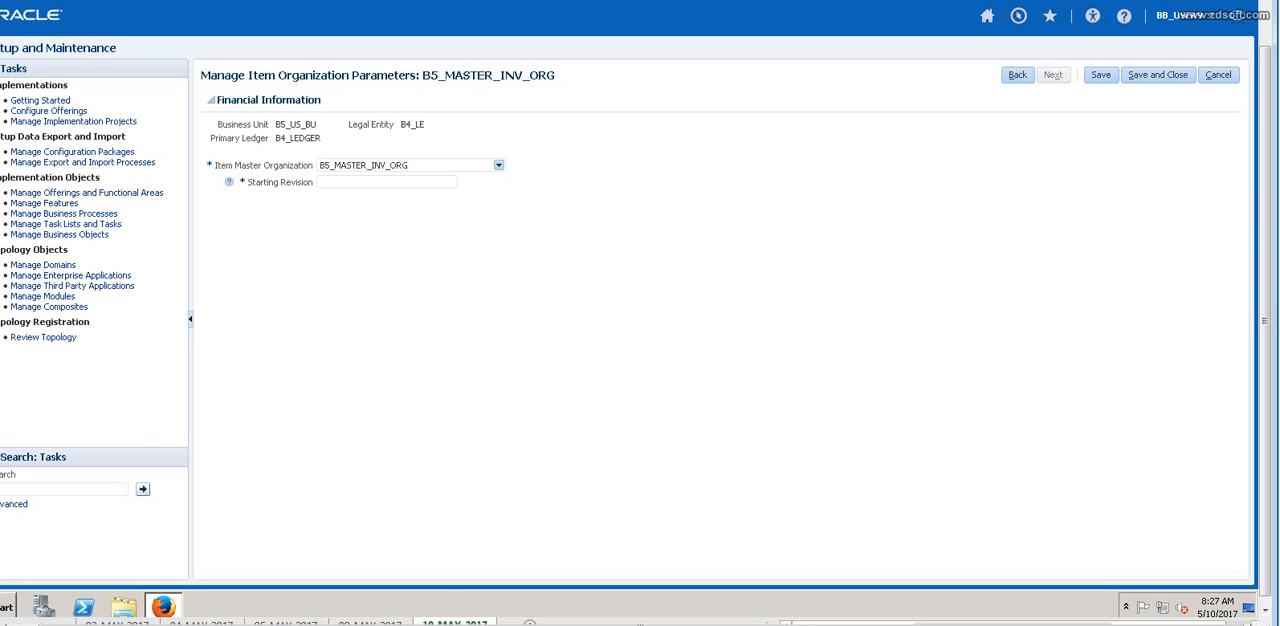
type("0")
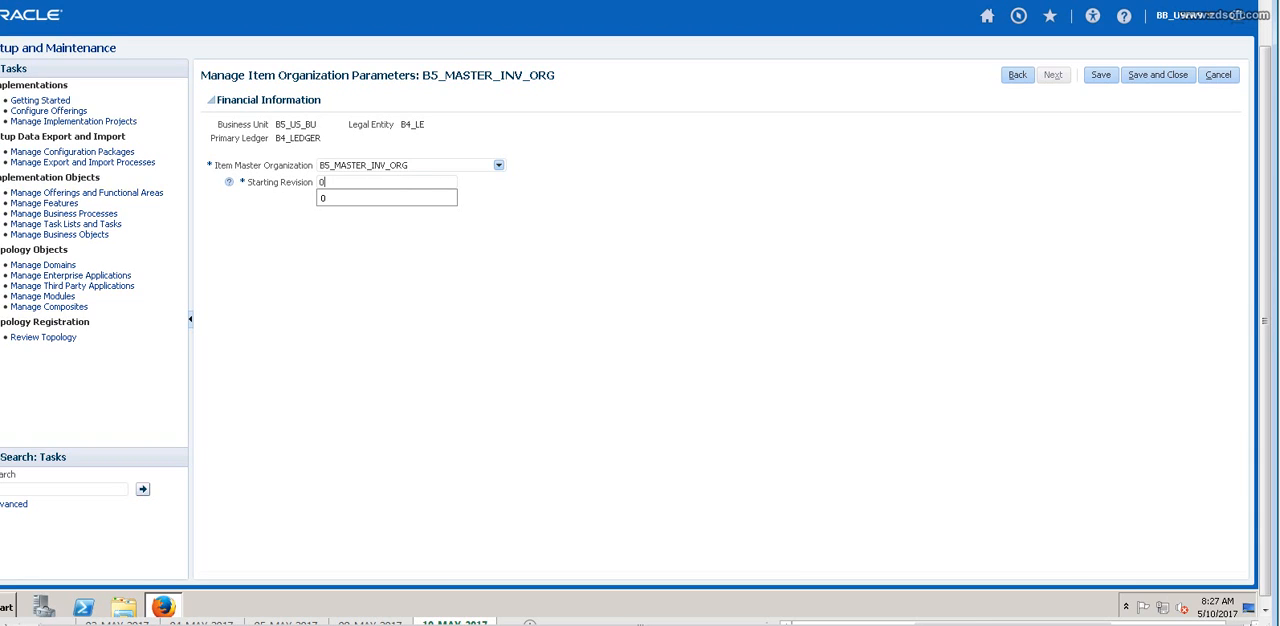
key("Tab")
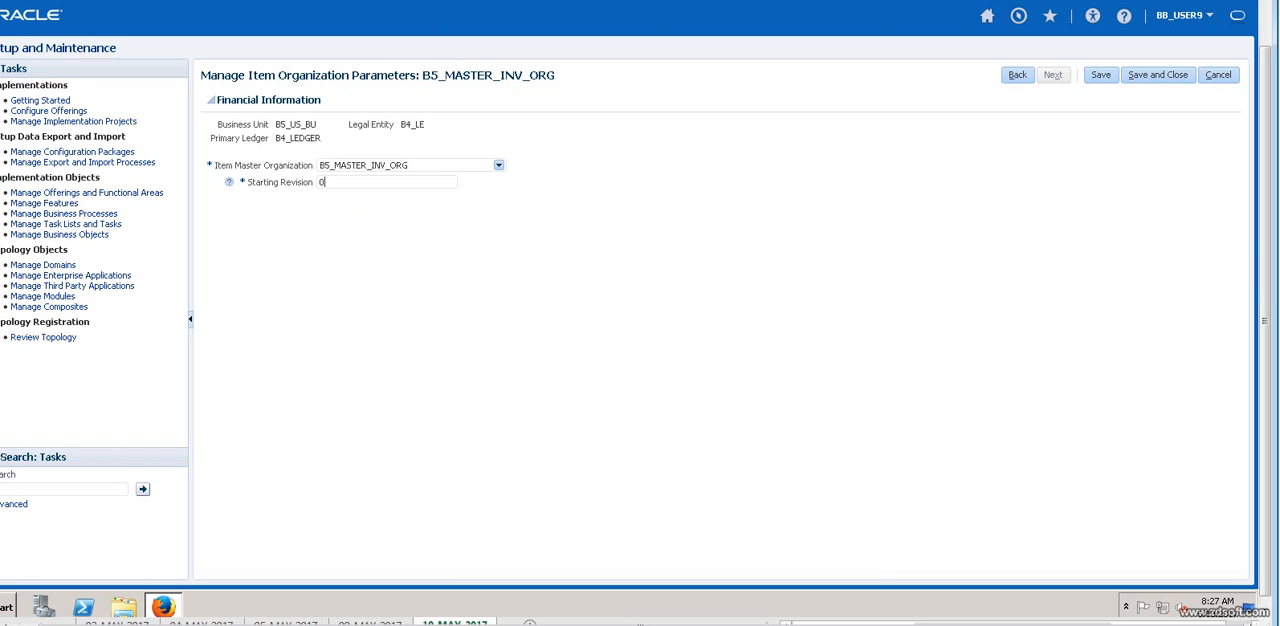
left_click(1100, 75)
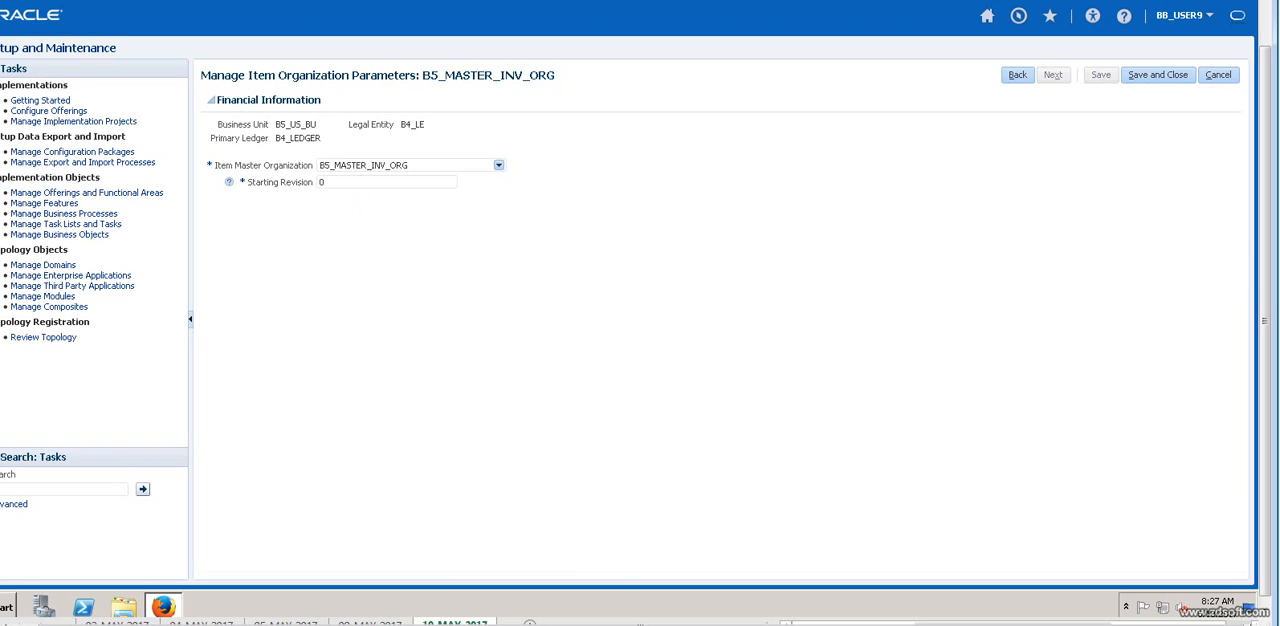
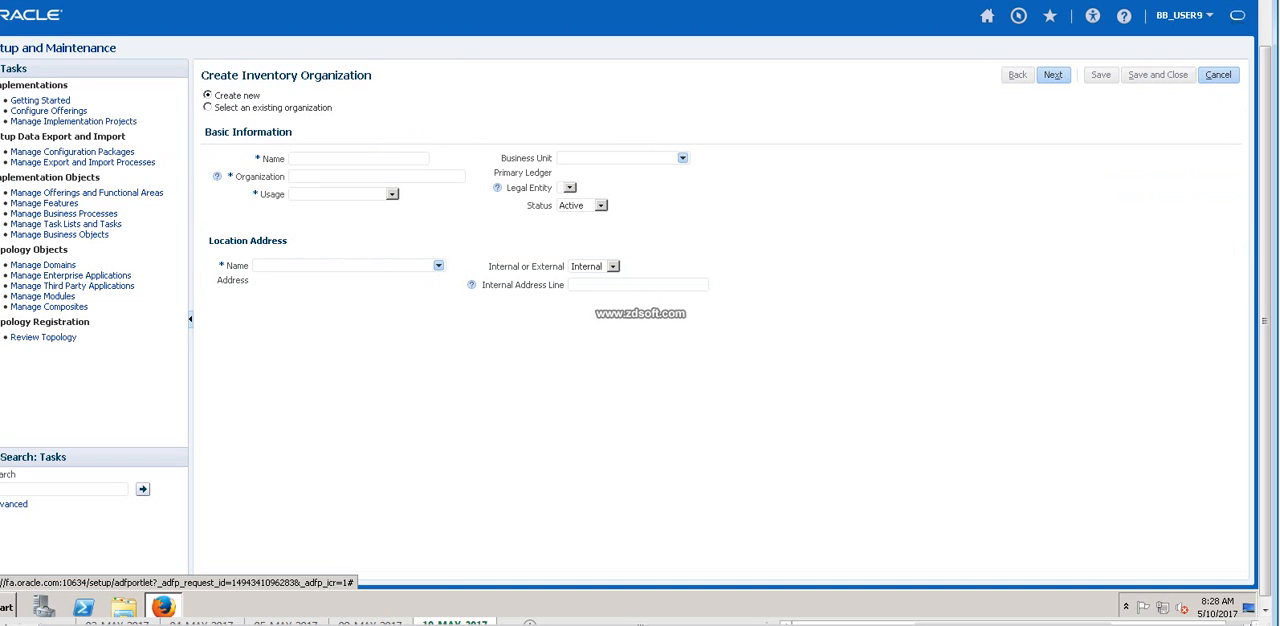
Enter the trial inventory organization's name 3453453 and organization code 453453245, and set its usage to Inventory management.
type("3453453")
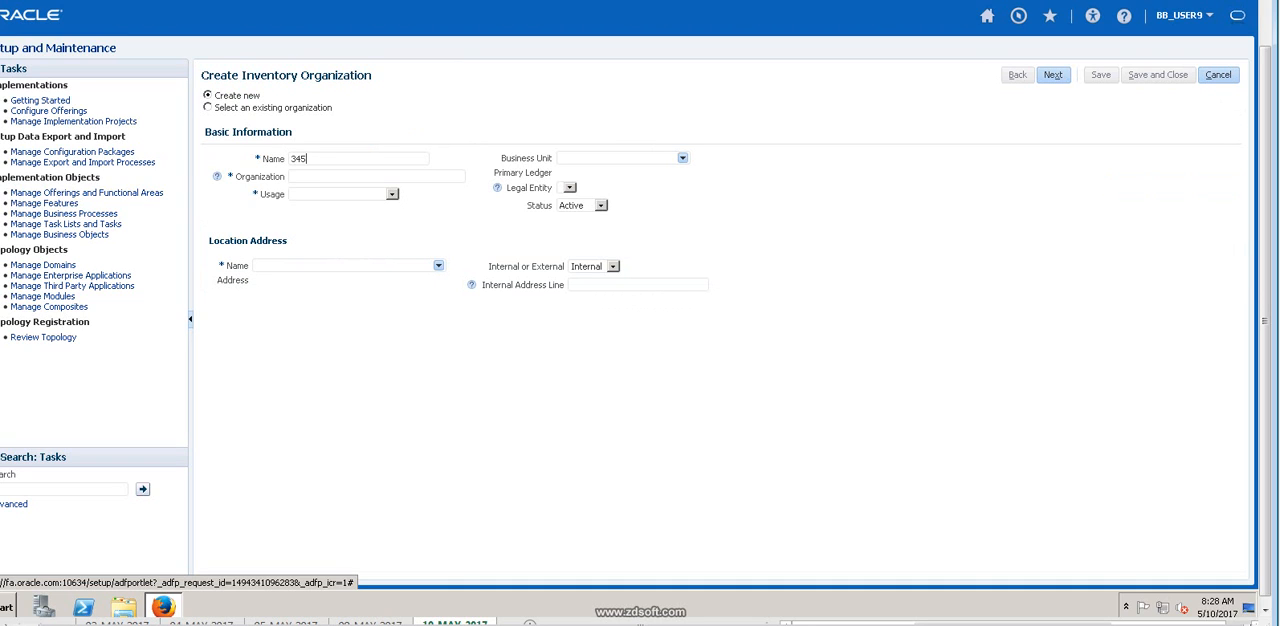
key("Tab")
type("453453245")
key("Tab")
key("alt+Down")
key("Down")
key("Down")
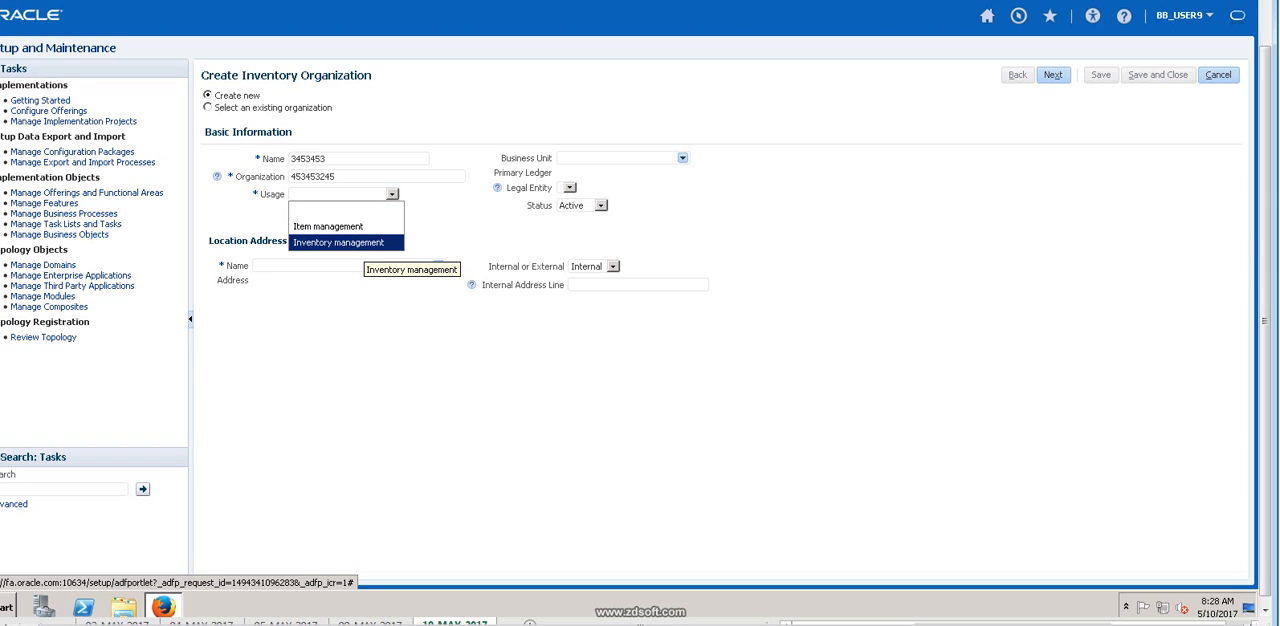
key("Return")
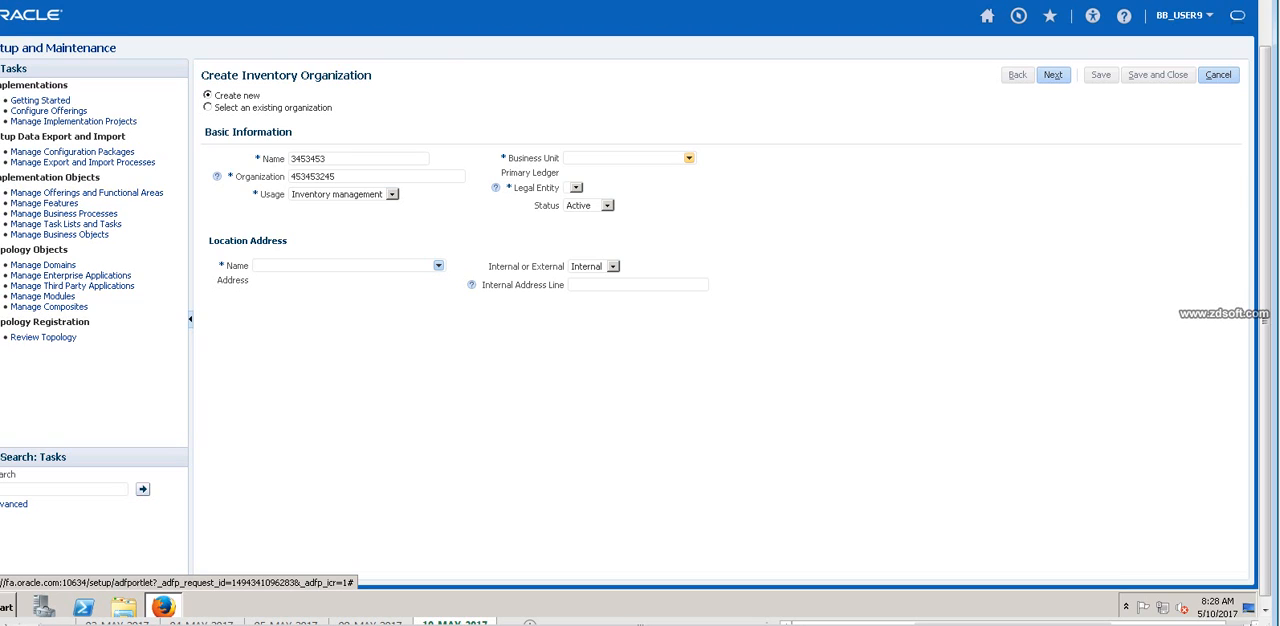
Assign the business unit 001Tata US Business Unit and the legal entity 001Amin Legal Entity to the inventory organization.
left_click(688, 158)
left_click(634, 186)
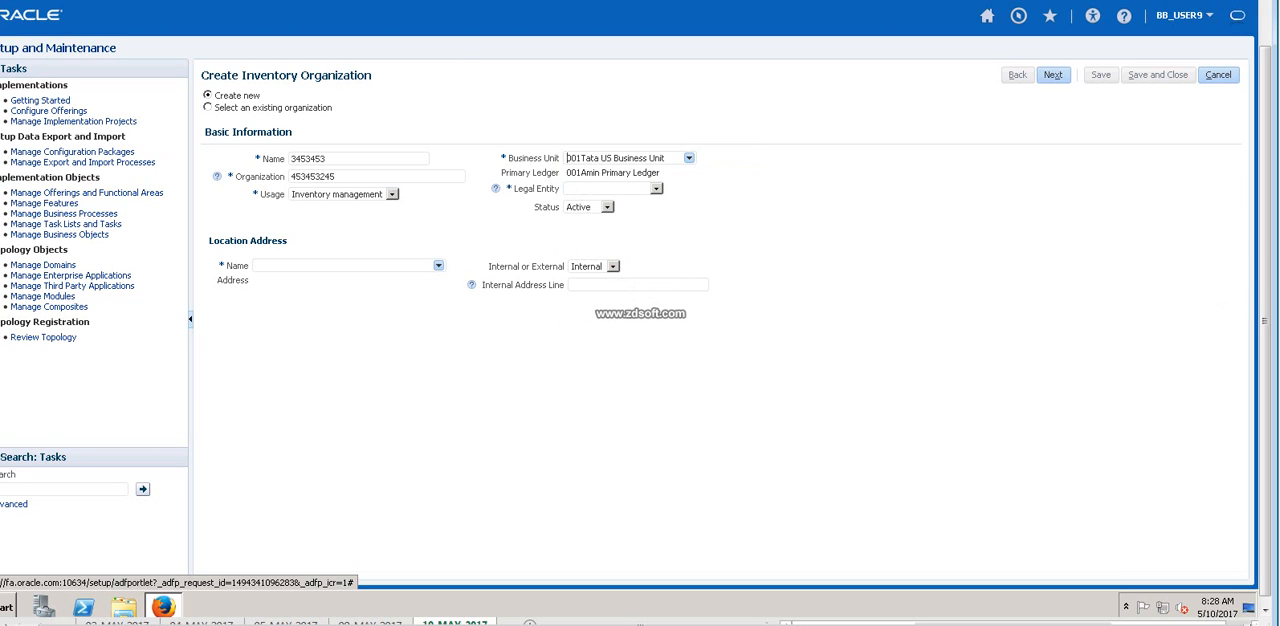
left_click(656, 188)
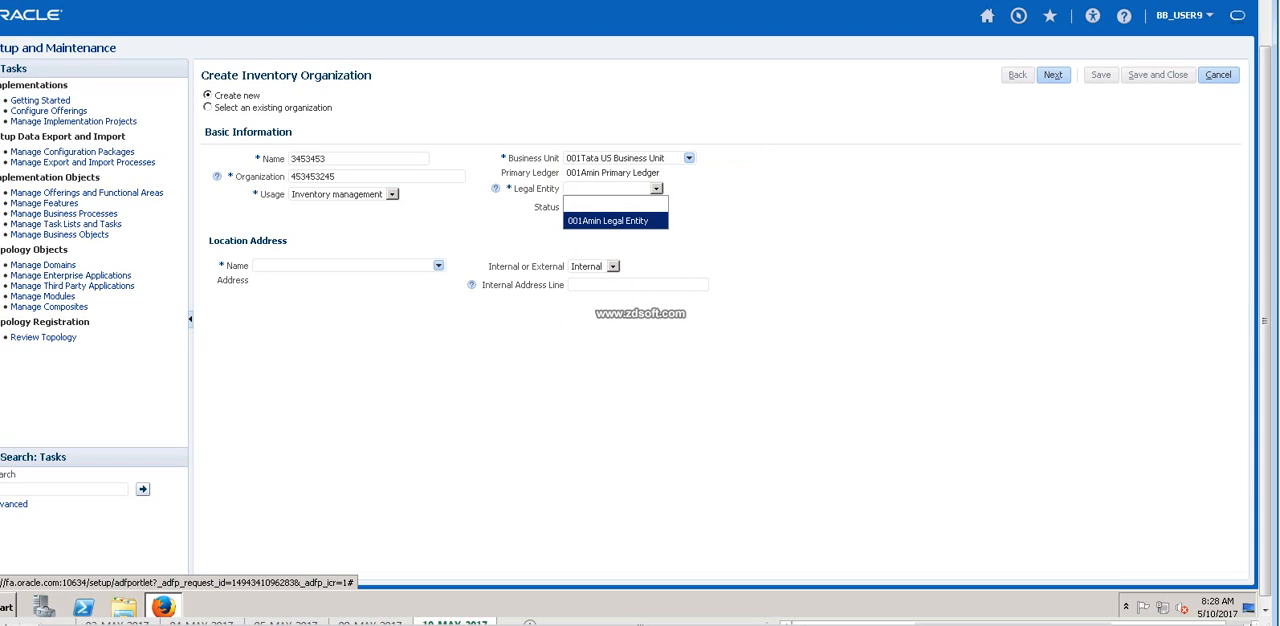
left_click(608, 221)
Search locations by the name B and assign Bennz Hyd Service center as the organization's location address.
left_click(438, 266)
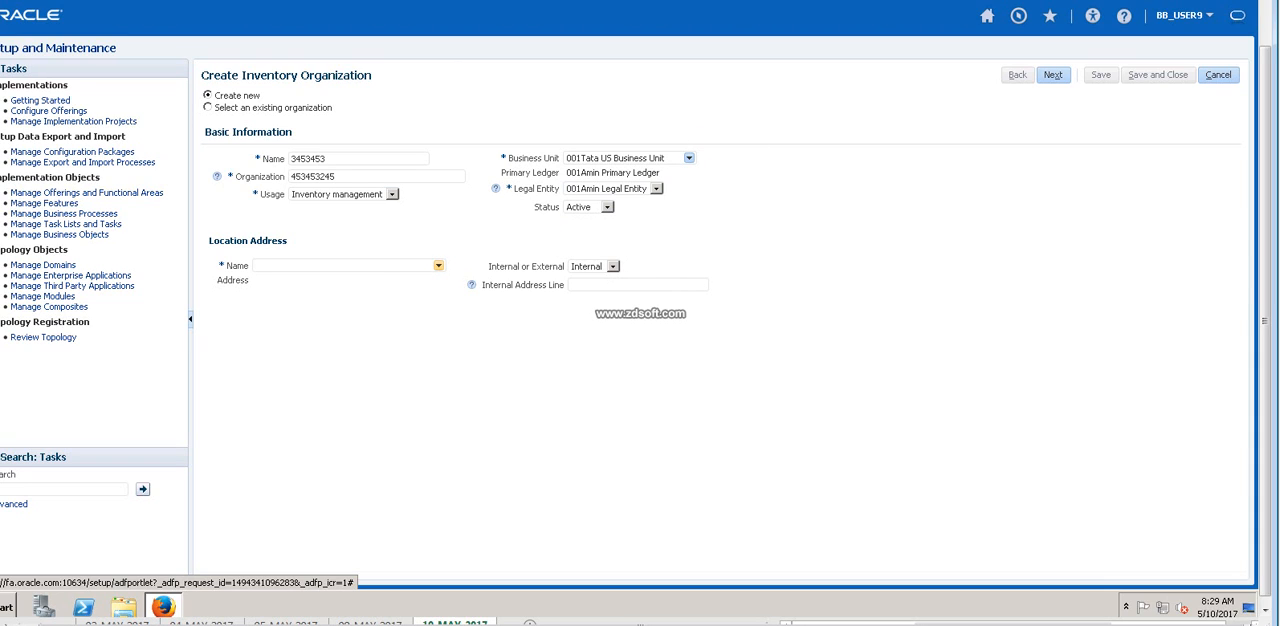
left_click(273, 295)
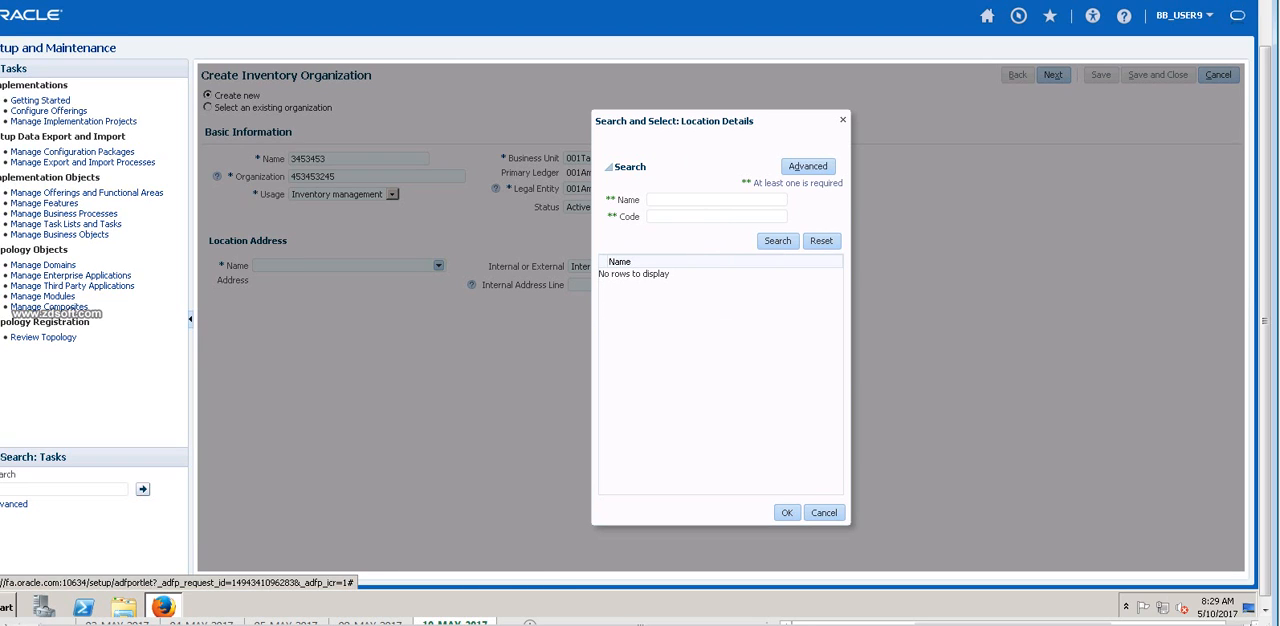
left_click(778, 241)
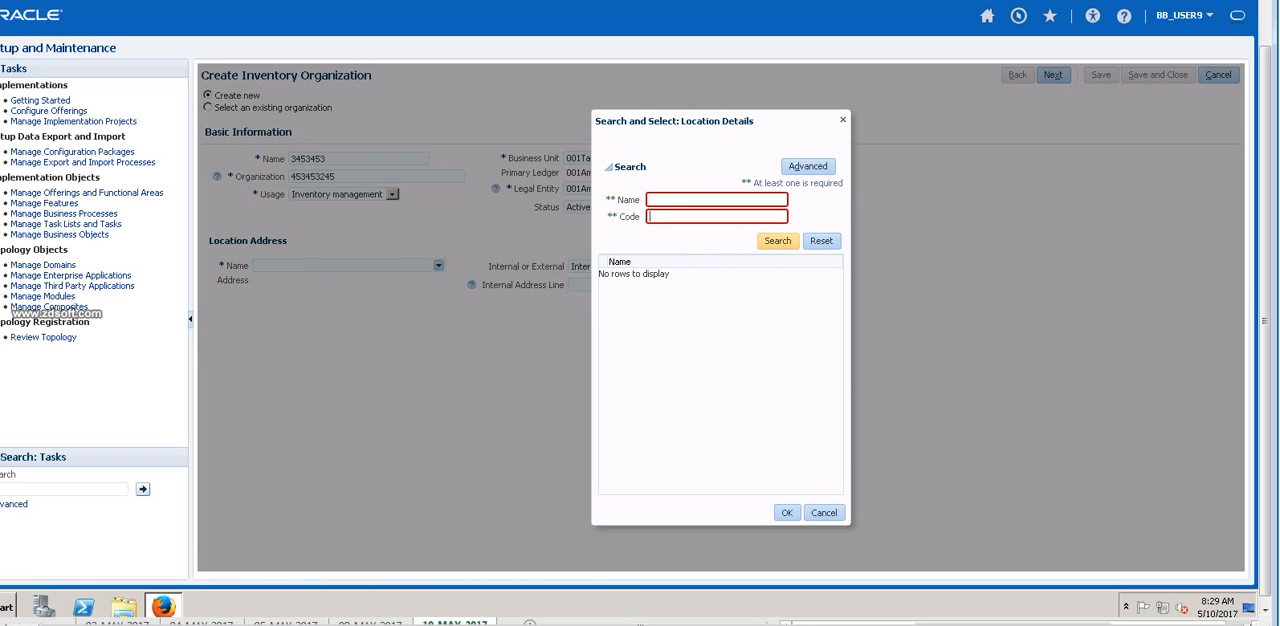
left_click(716, 200)
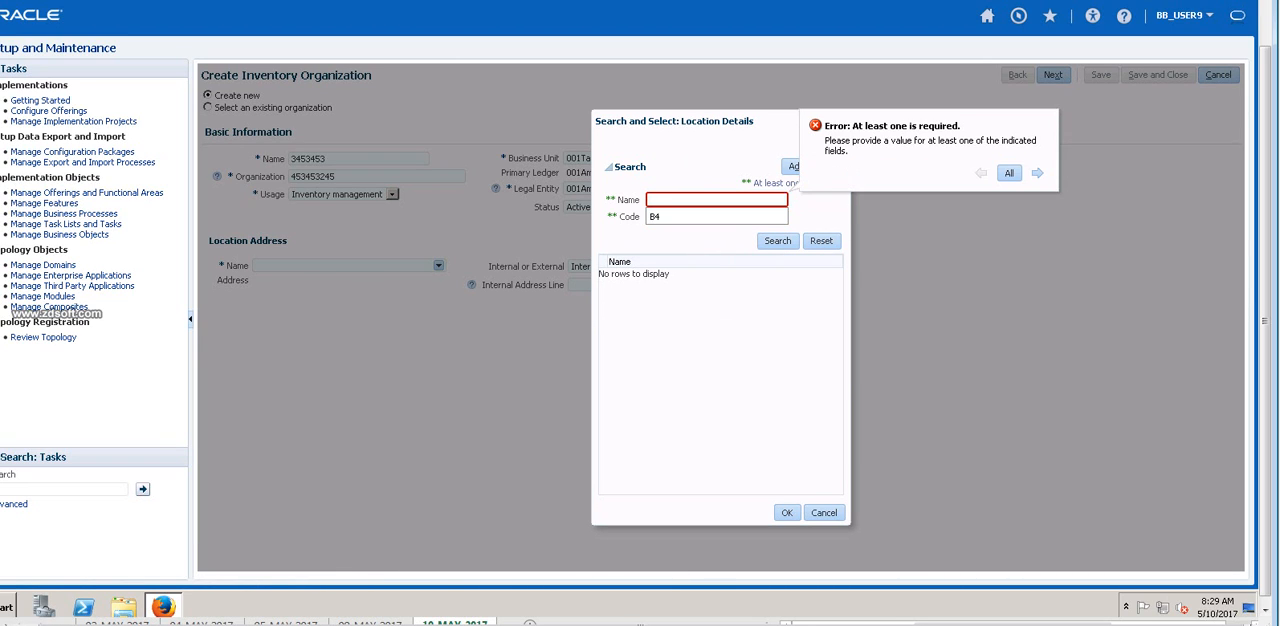
type("B")
key("Return")
left_click(640, 287)
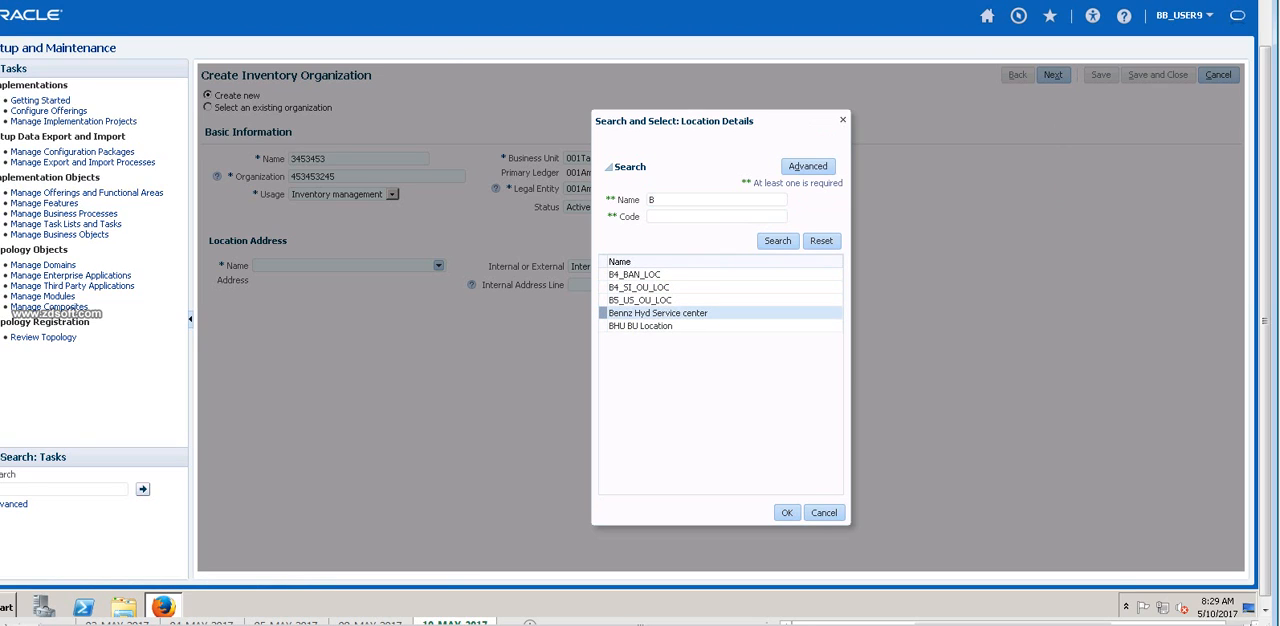
left_click(658, 313)
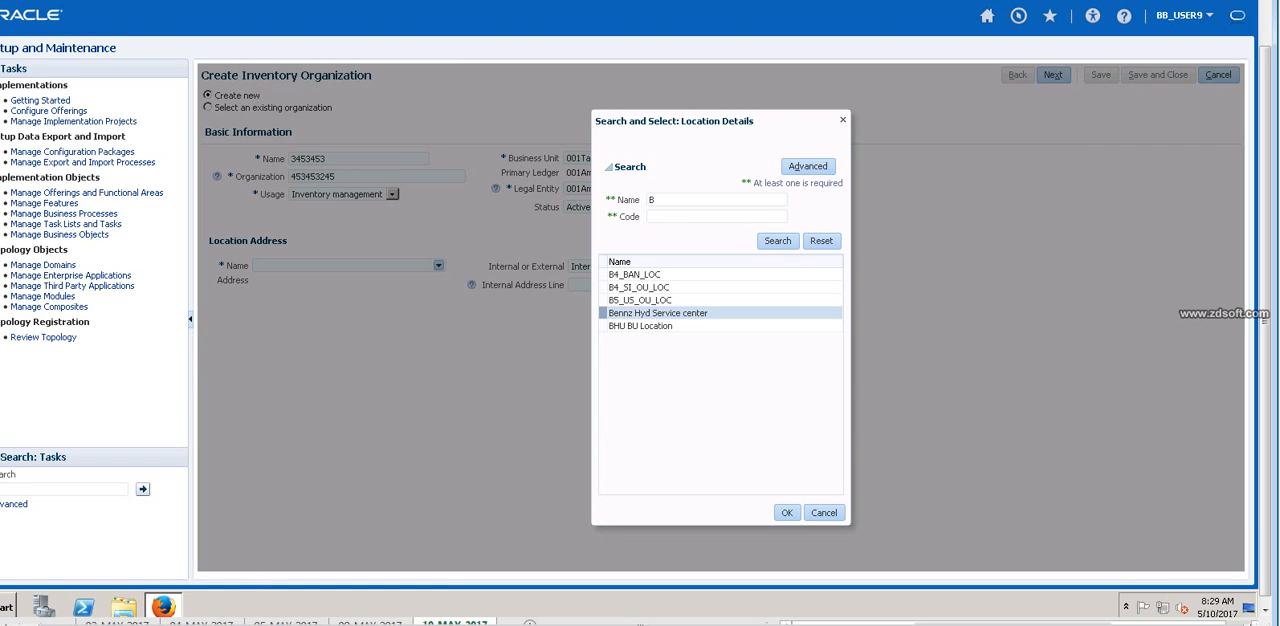
left_click(787, 513)
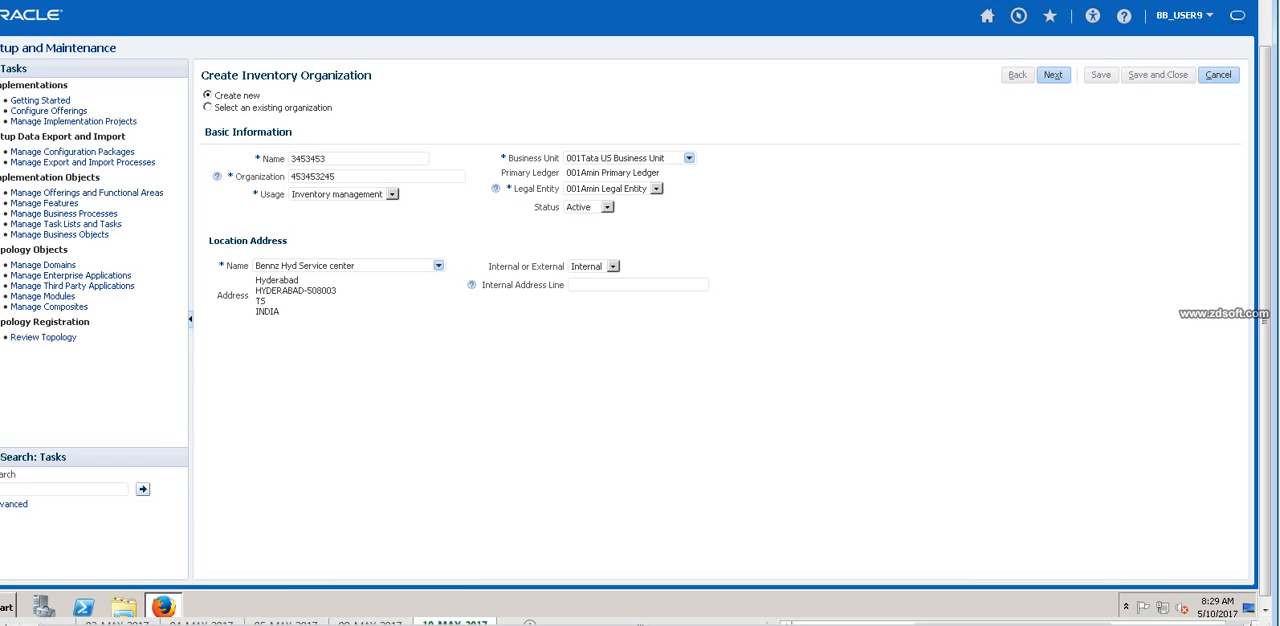
Continue to the inventory organization parameters and review the schedules available for selection.
left_click(1053, 75)
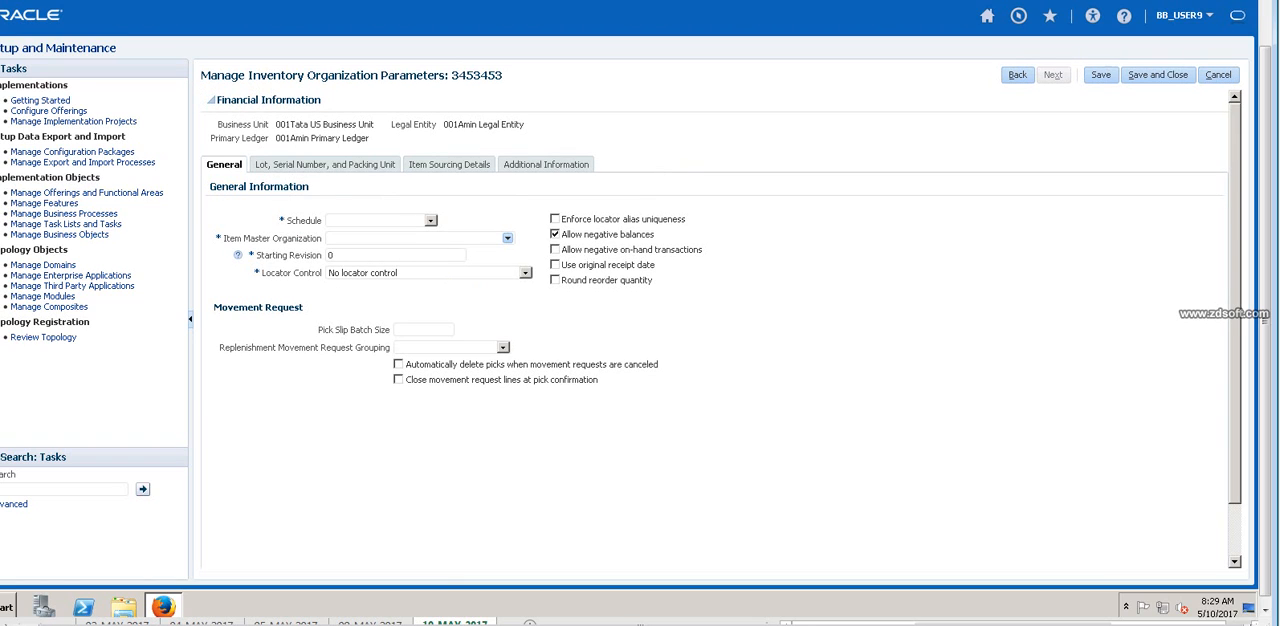
left_click(431, 221)
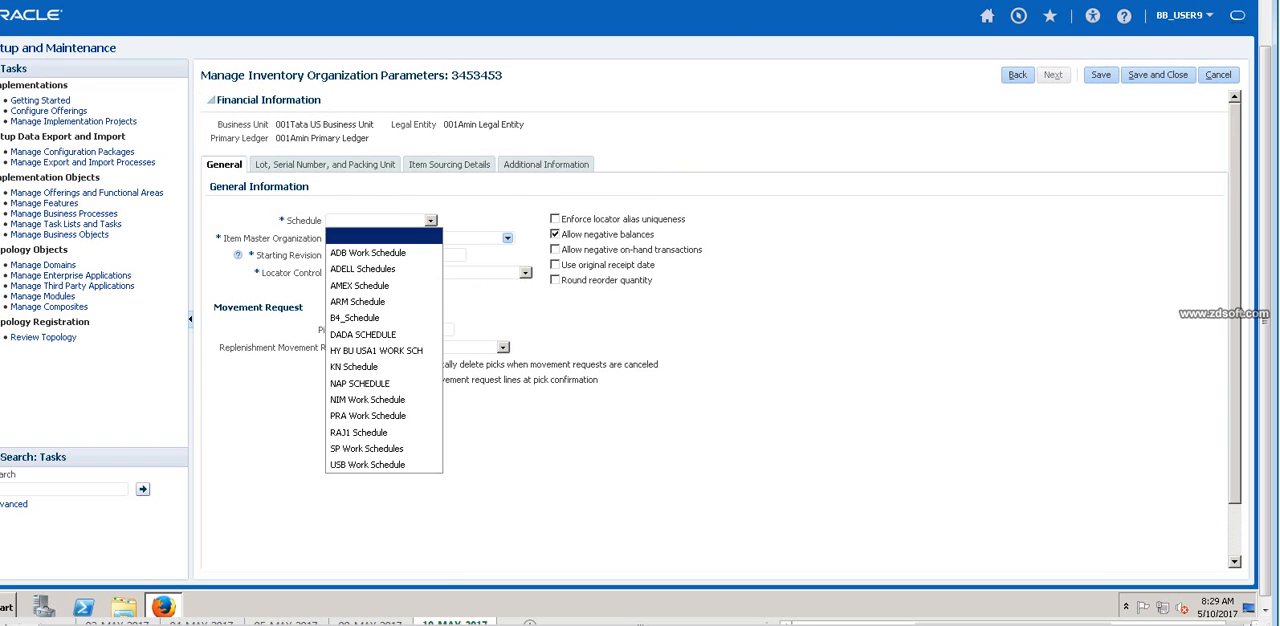
key("Escape")
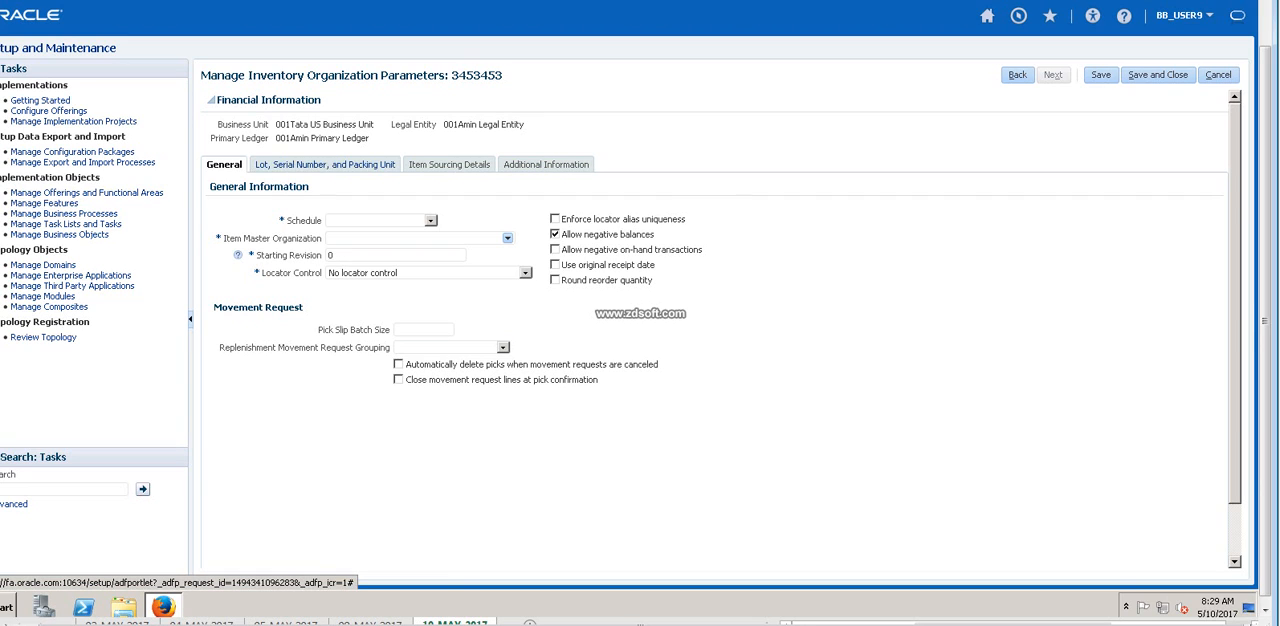
Compare the general, lot and serial number, item sourcing, and additional information parameters of the inventory organization.
left_click(325, 165)
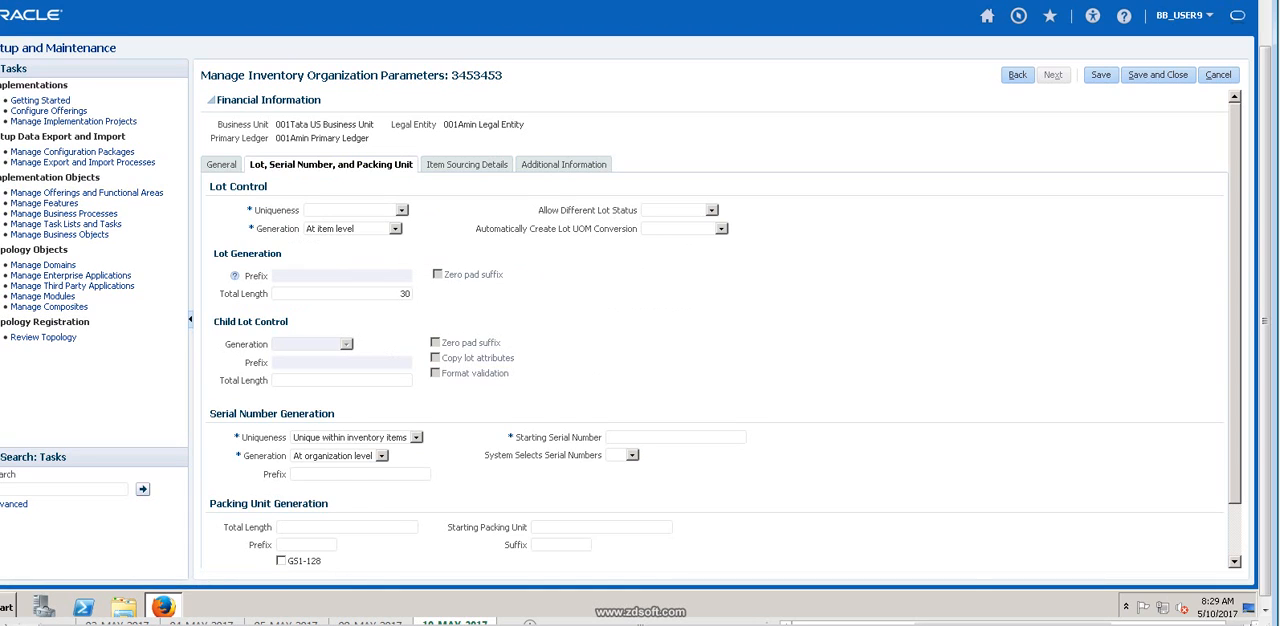
left_click(466, 164)
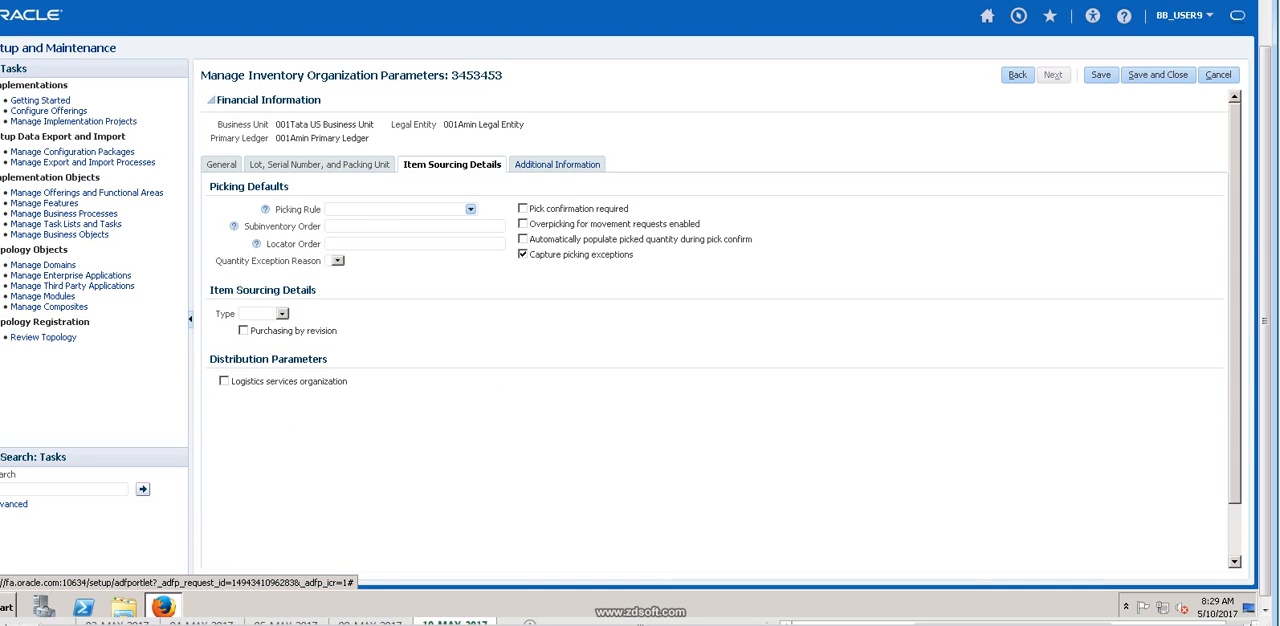
left_click(557, 165)
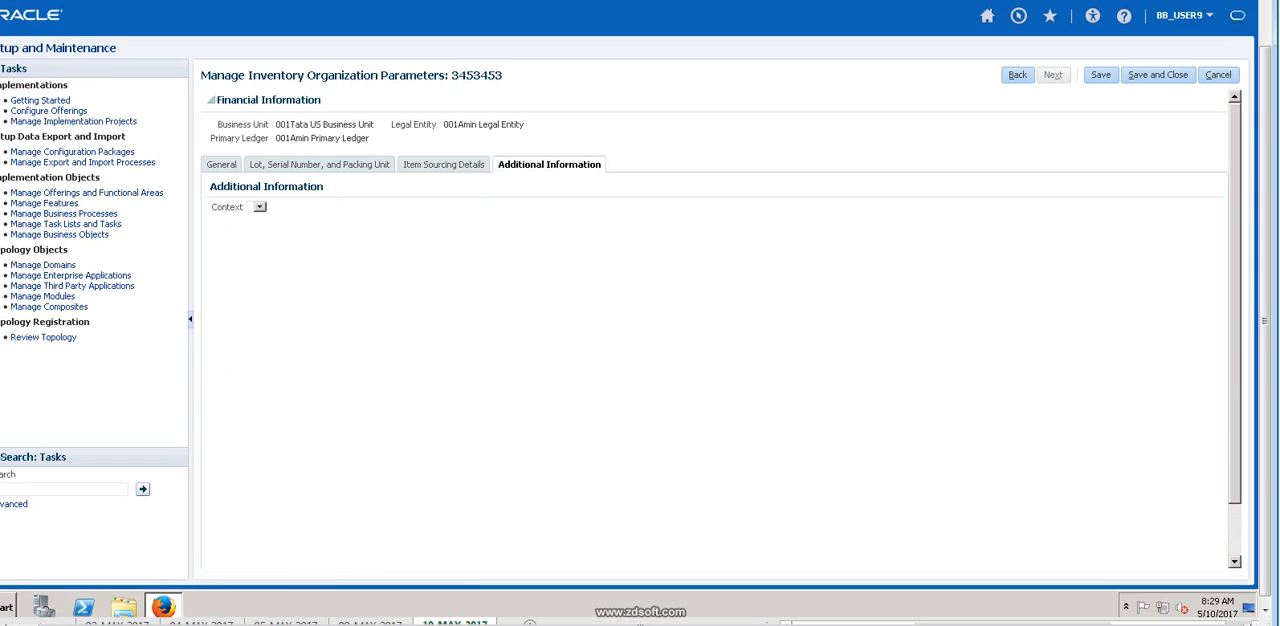
left_click(221, 164)
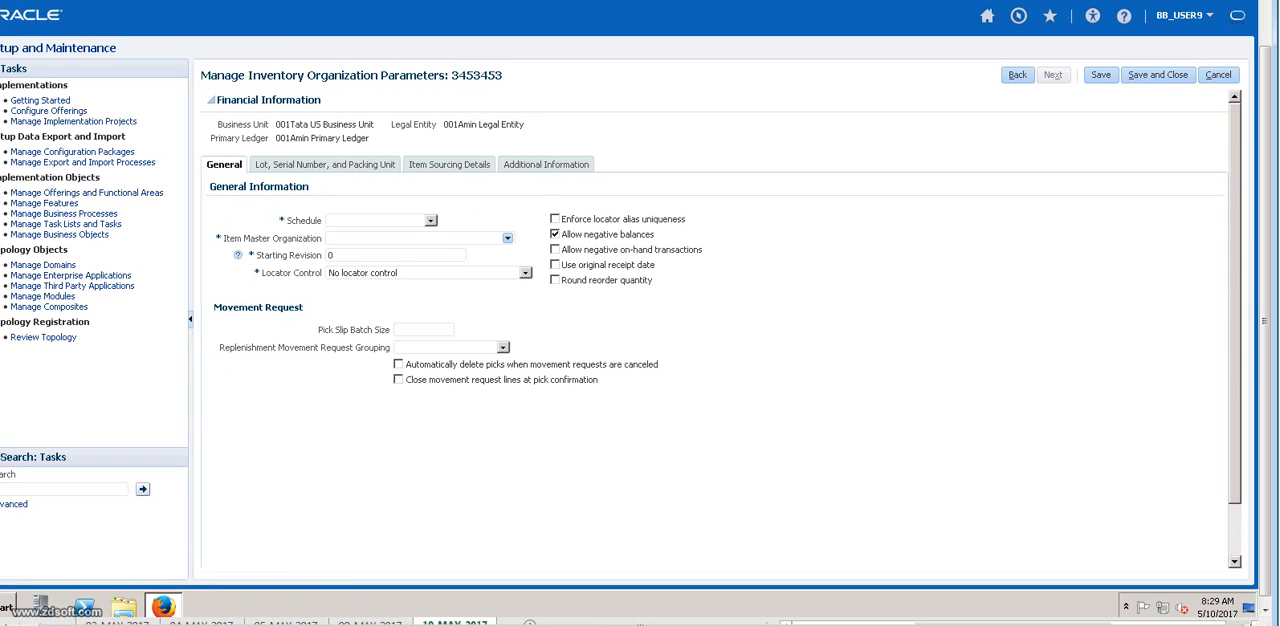
left_click(325, 165)
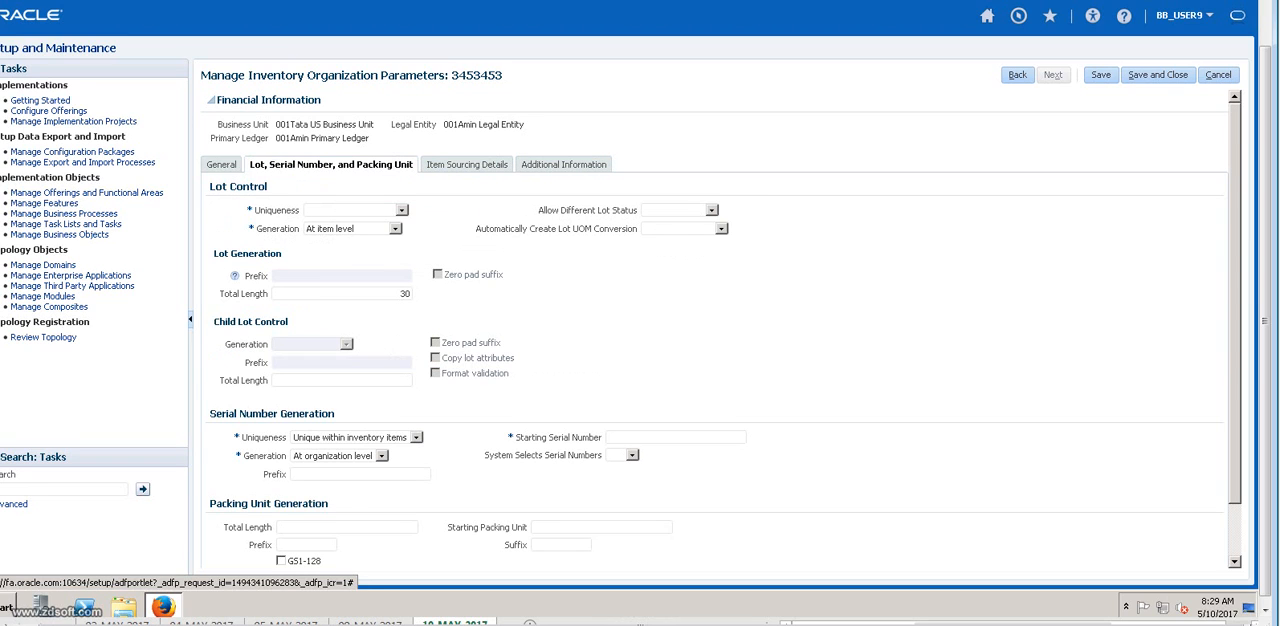
left_click(222, 165)
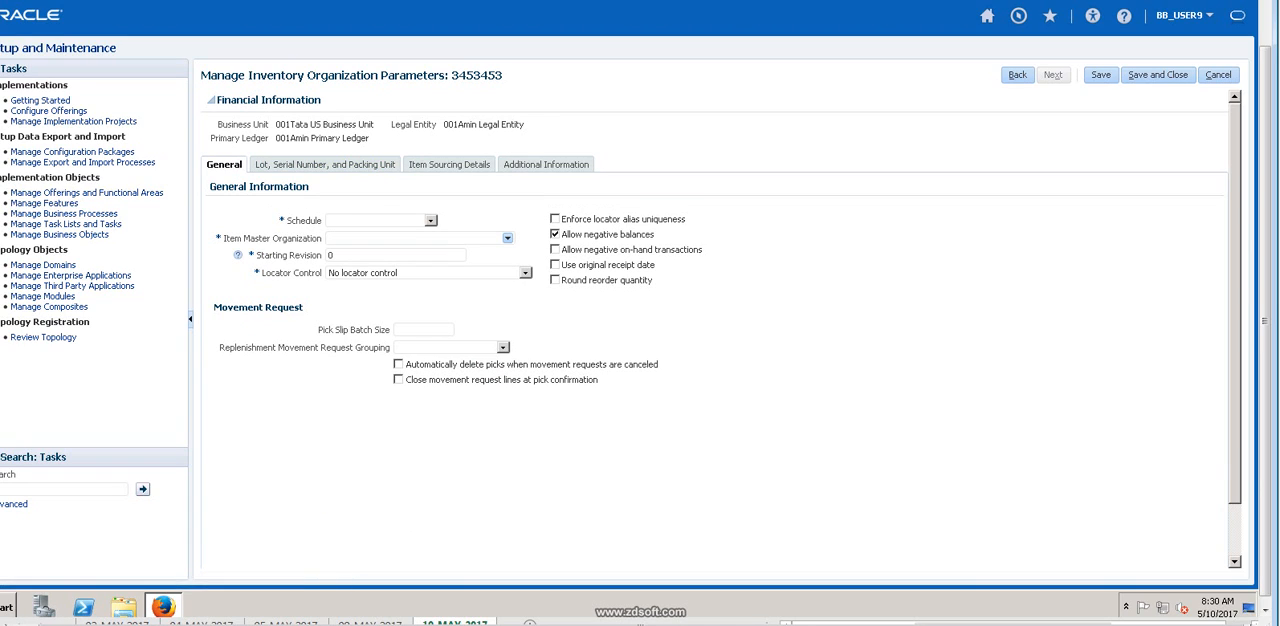
left_click_drag(248, 75, 502, 75)
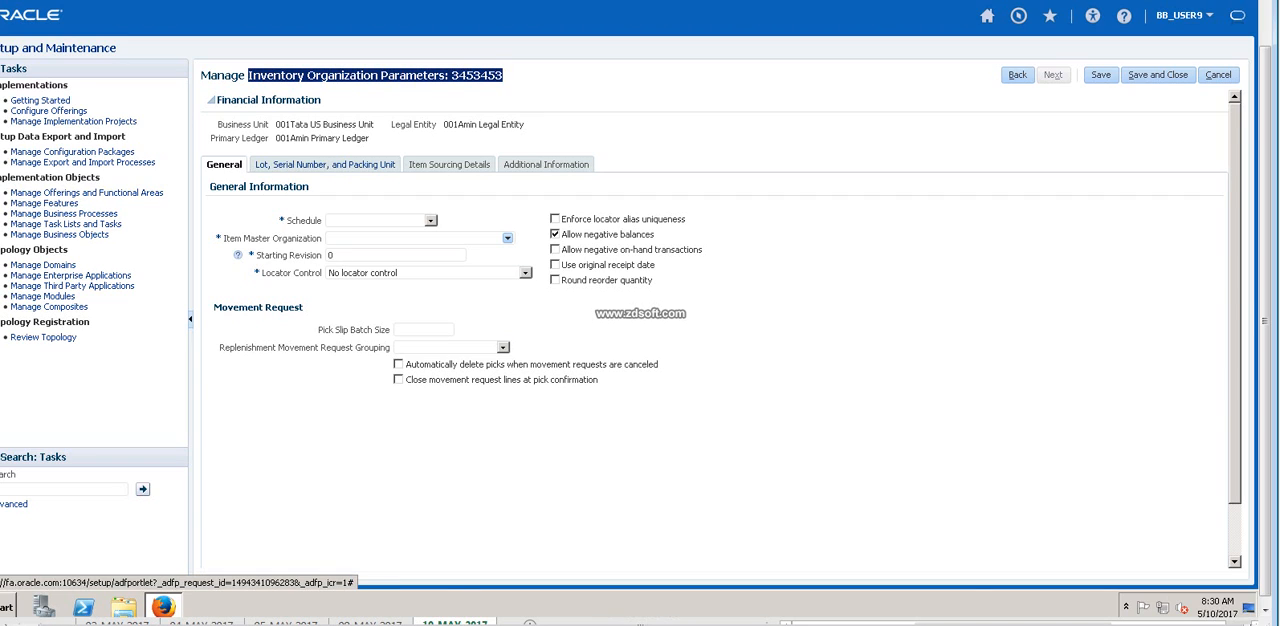
left_click(325, 164)
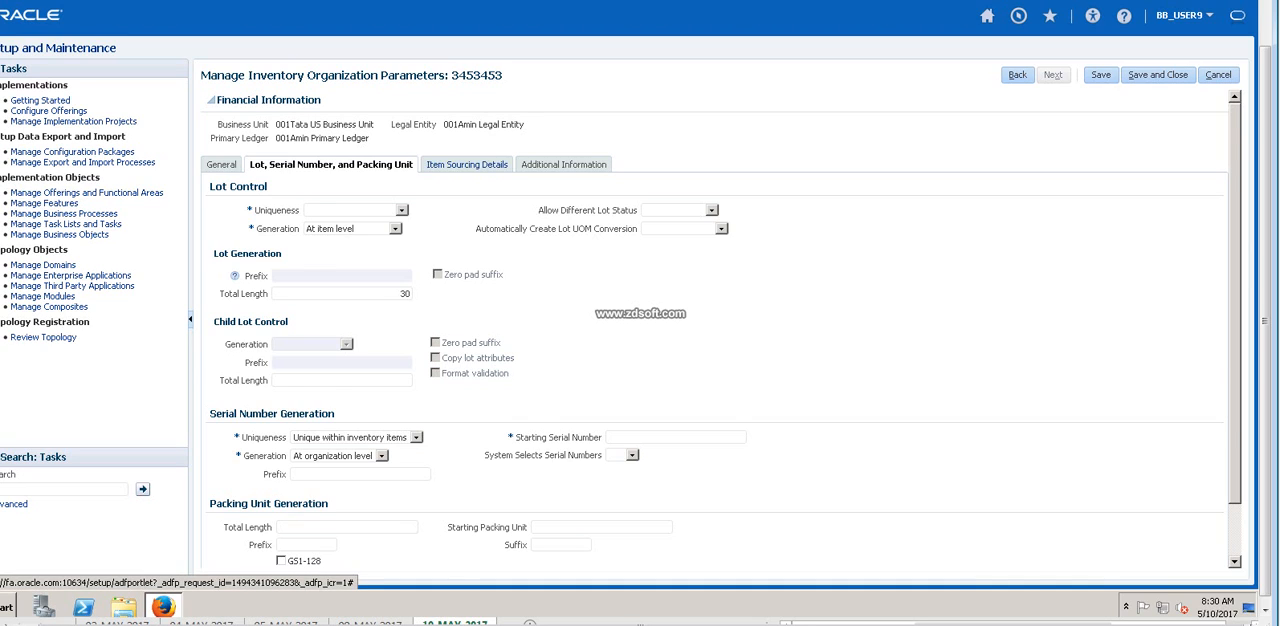
left_click(467, 164)
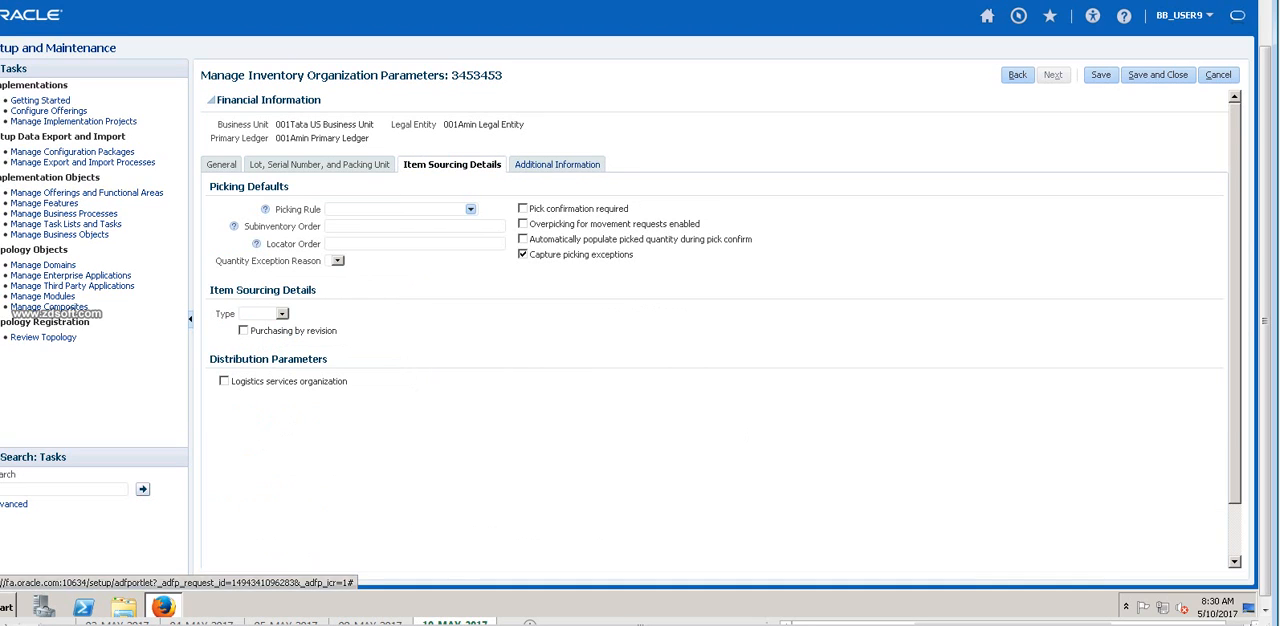
left_click(557, 164)
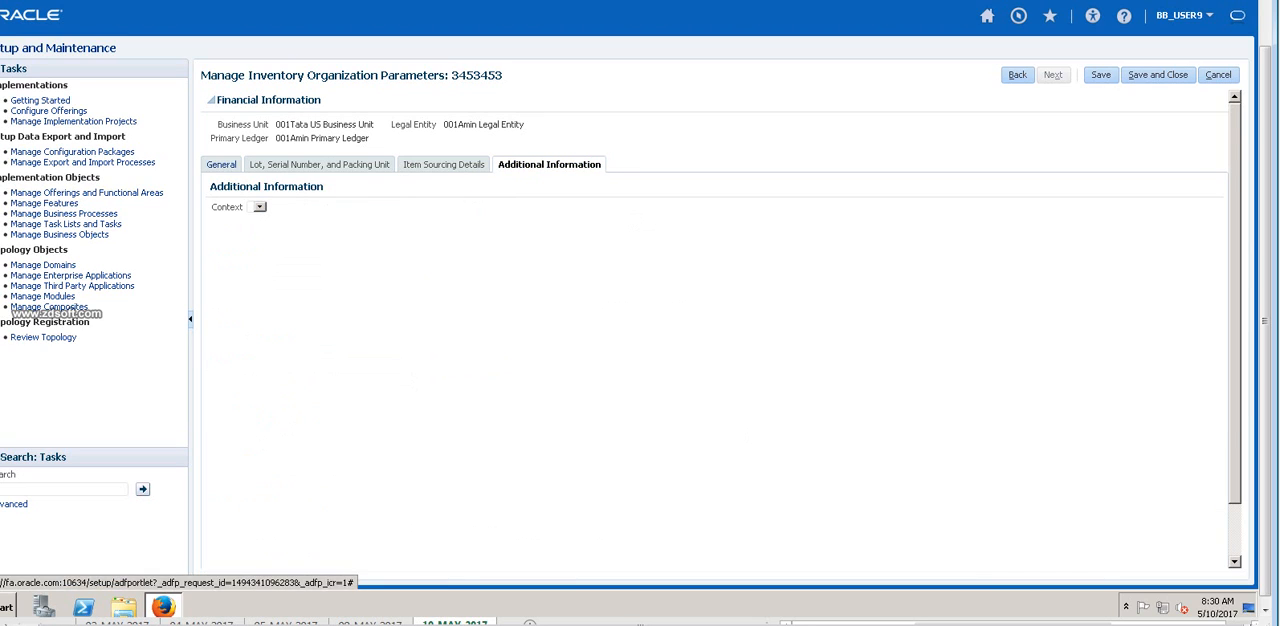
left_click(222, 164)
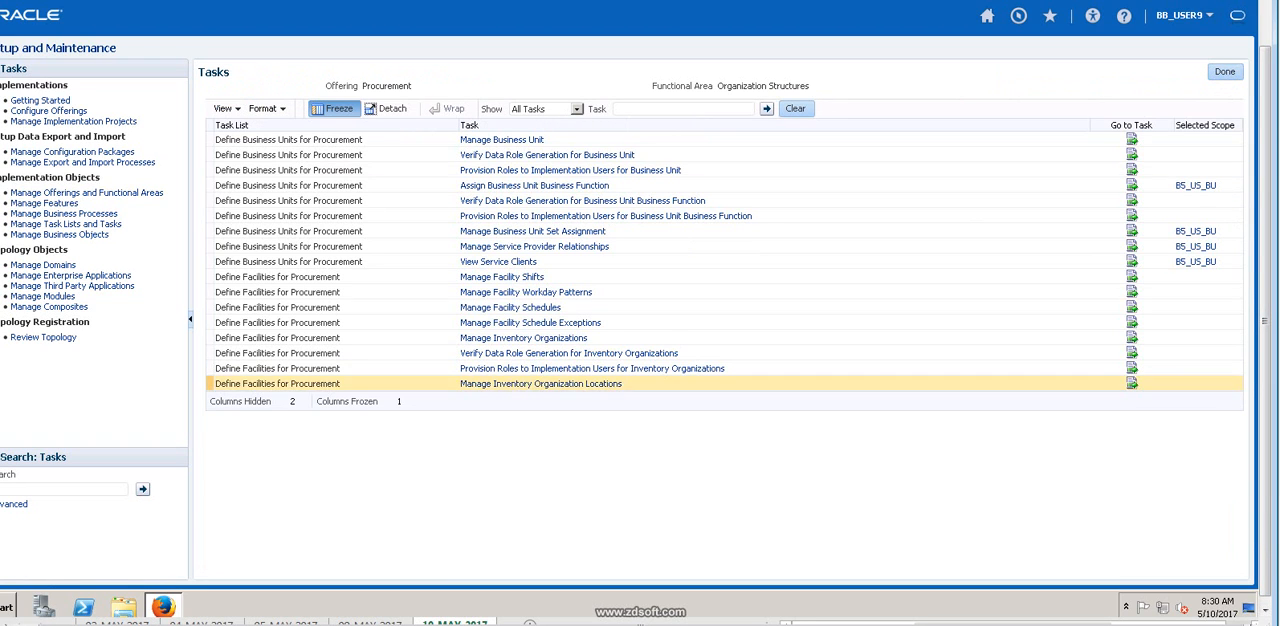
Open the Verify Data Role Generation for Inventory Organizations task from the Organization Structures tasks.
left_click(569, 353)
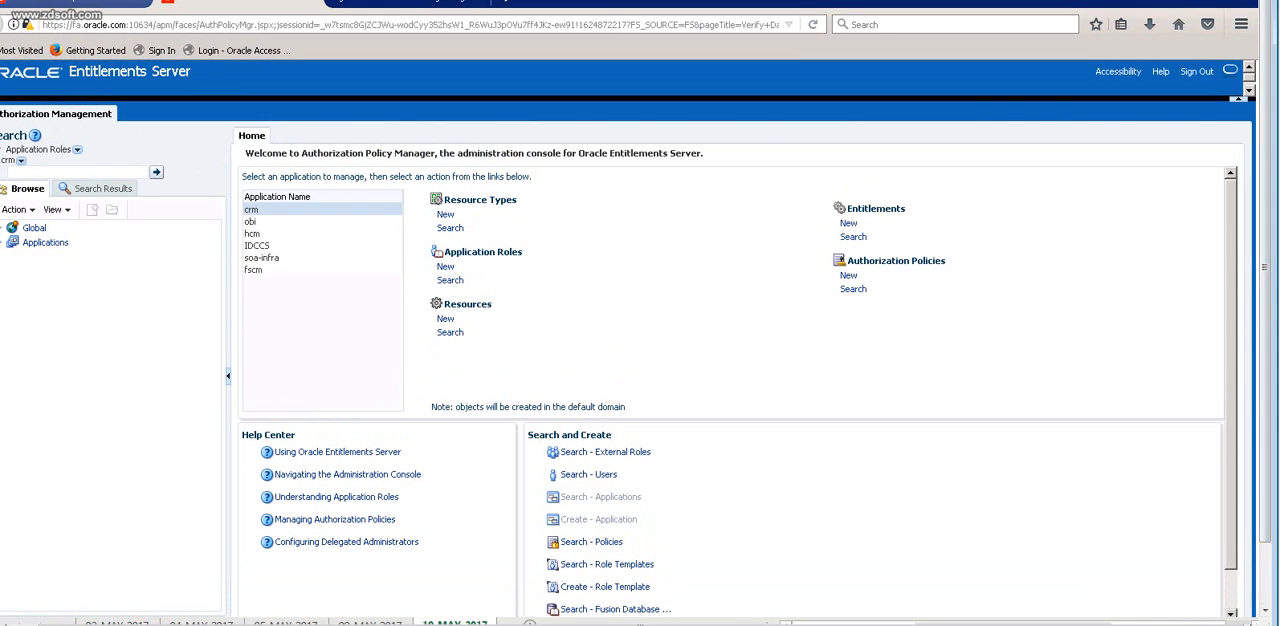
left_click(80, 3)
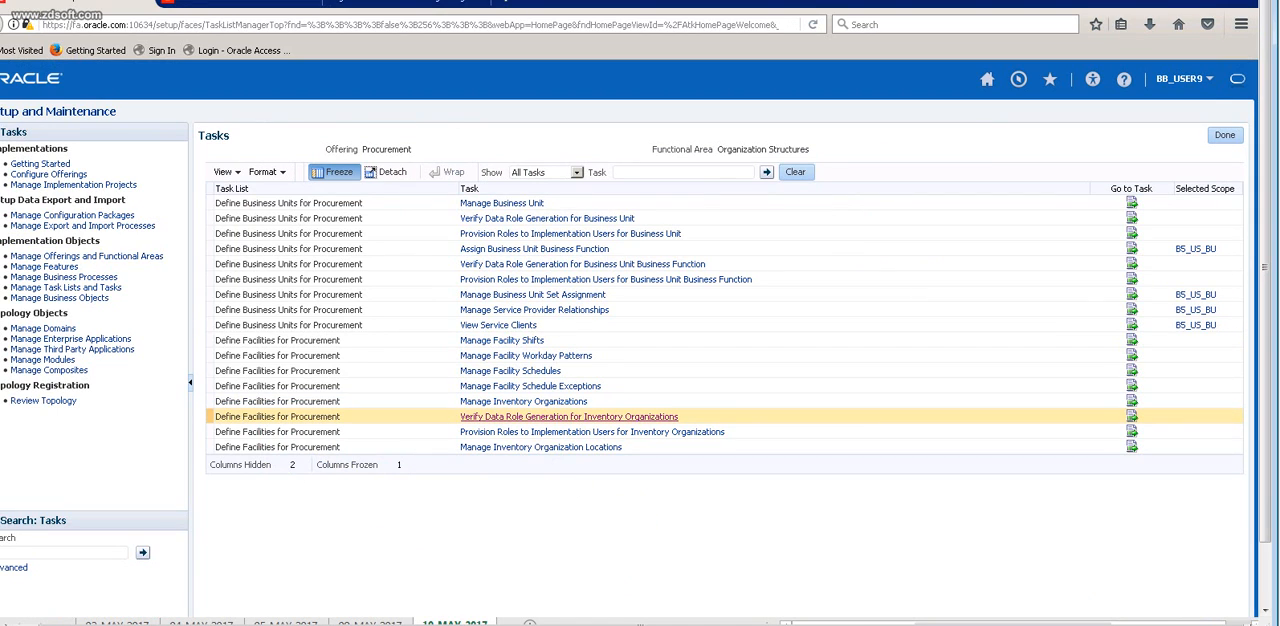
left_click(569, 416)
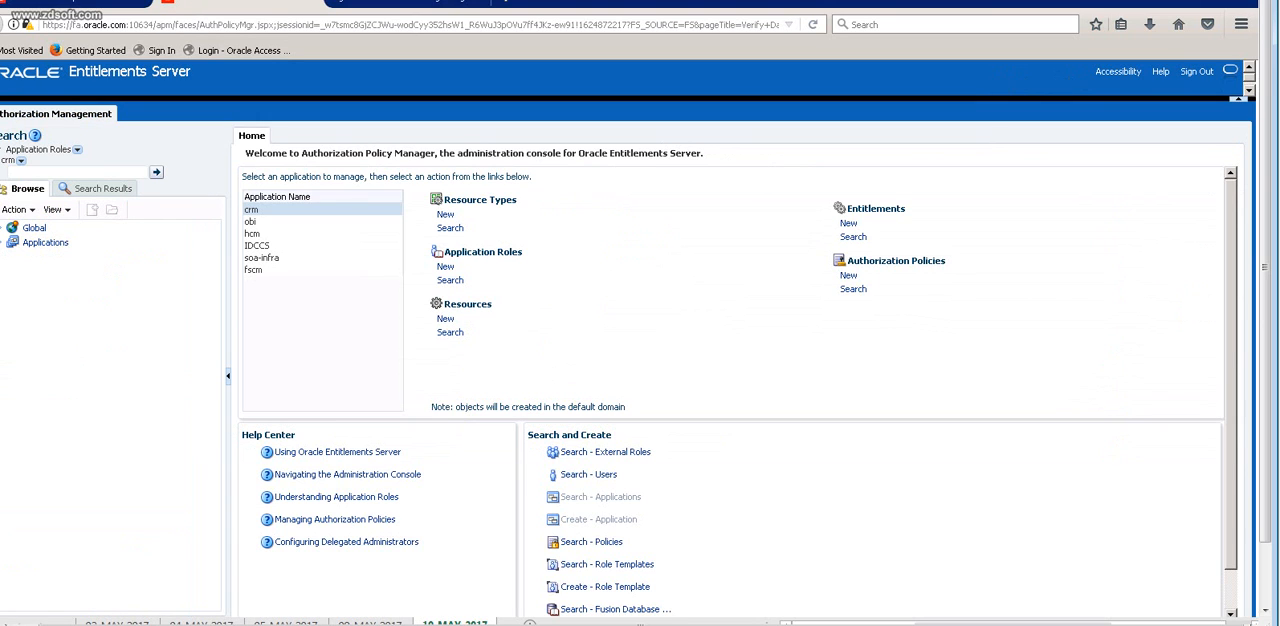
Search the external roles in the global scope for B5_MAS.
left_click(77, 149)
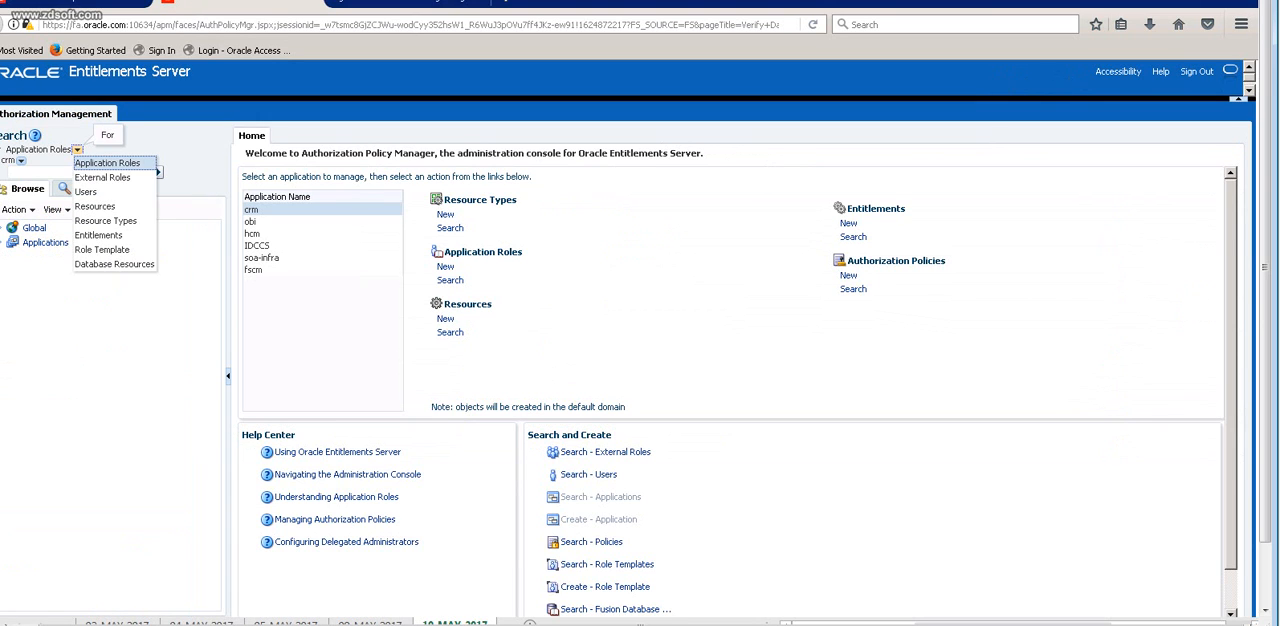
left_click(102, 177)
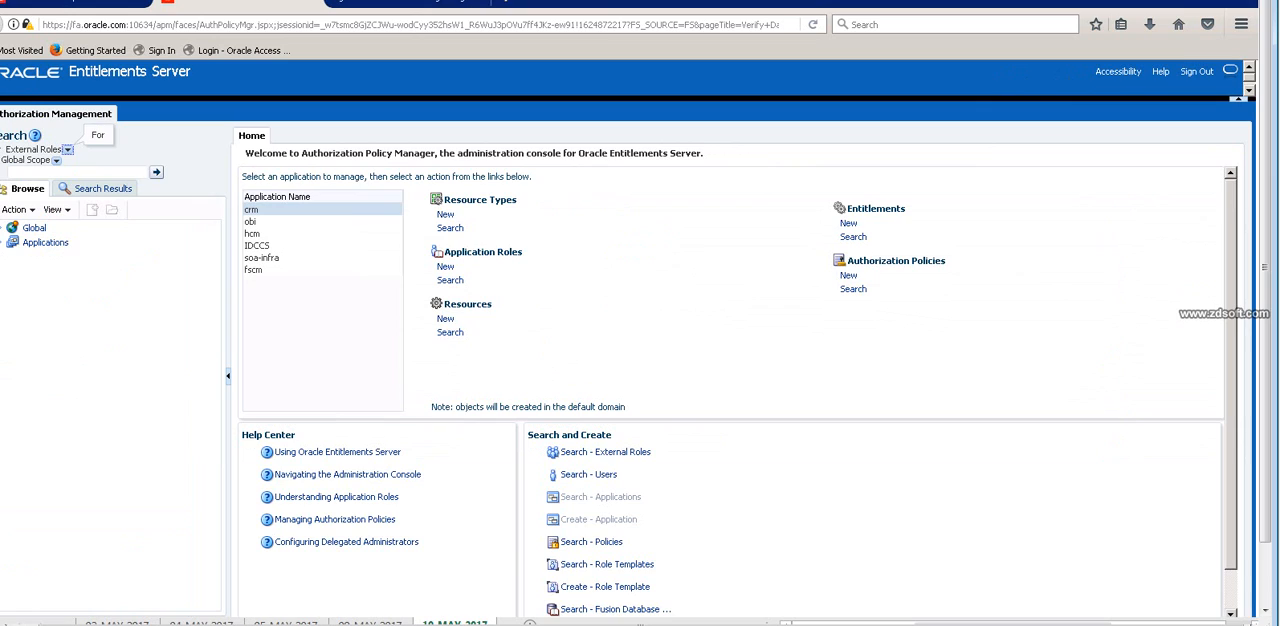
left_click(76, 172)
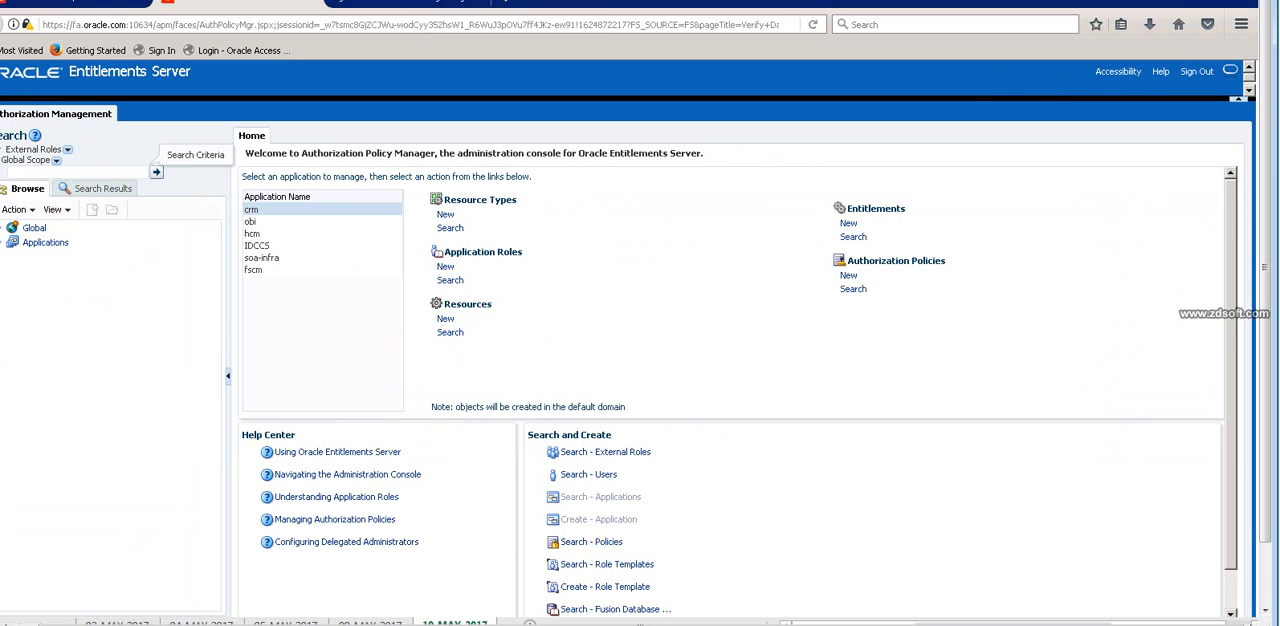
type("B%")
key("BackSpace")
type("S_MAS")
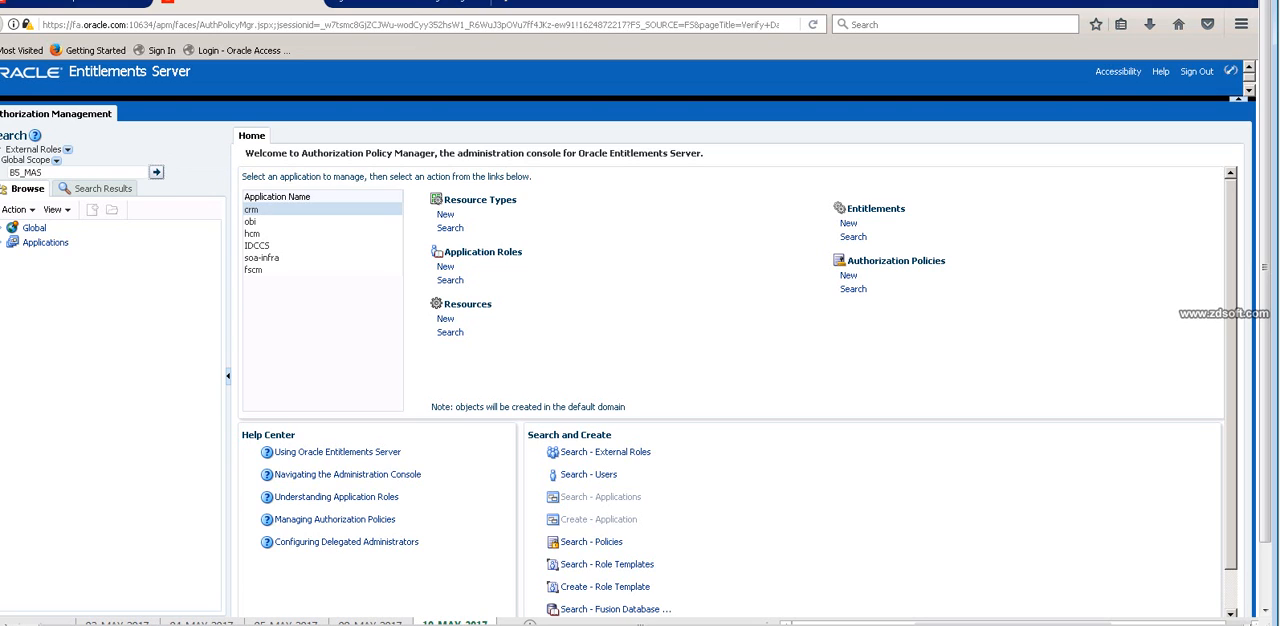
left_click(156, 172)
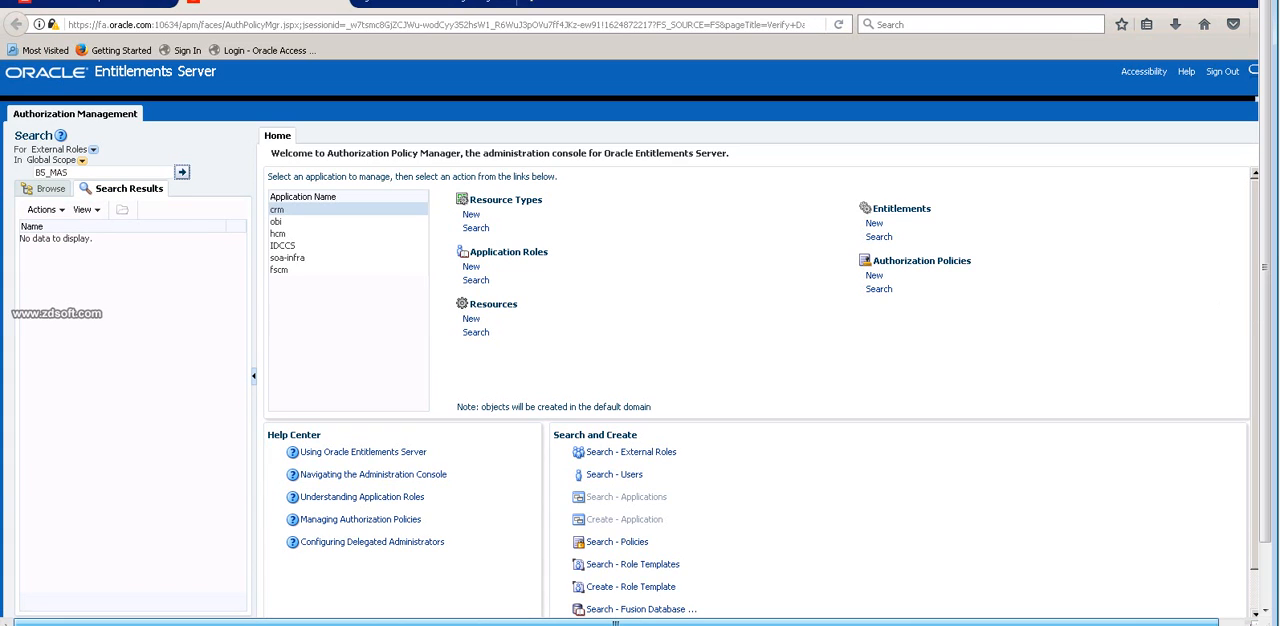
Replace the external role search criteria with B5_HYD.
left_click_drag(69, 173, 35, 173)
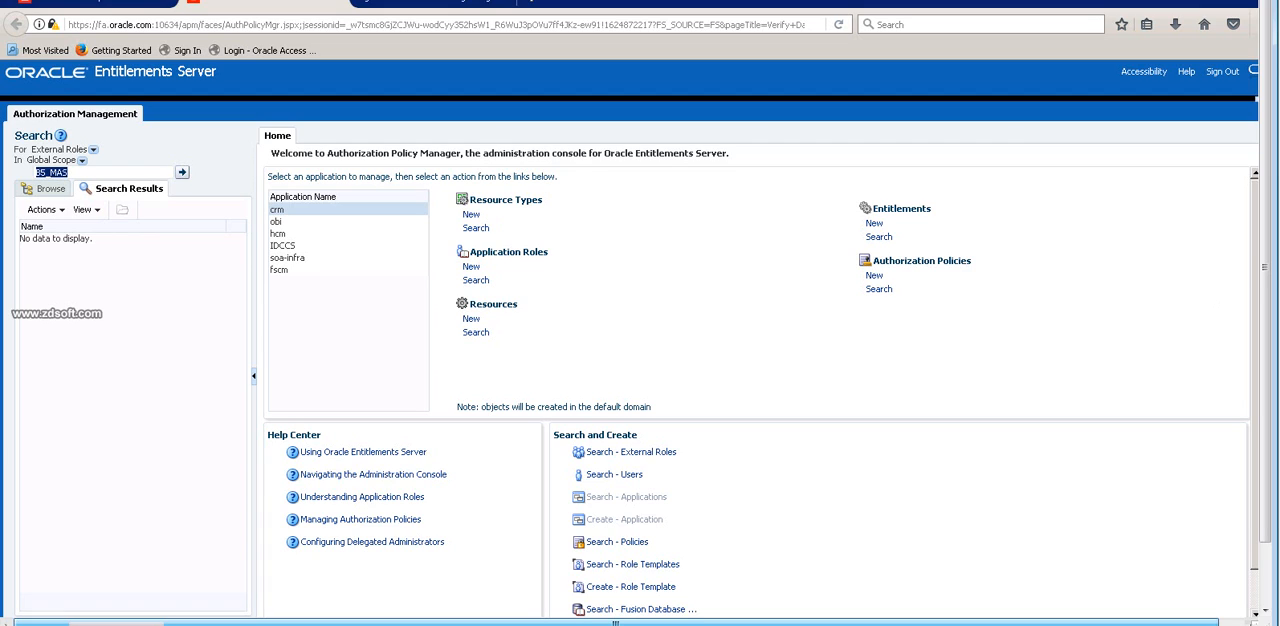
left_click(69, 173)
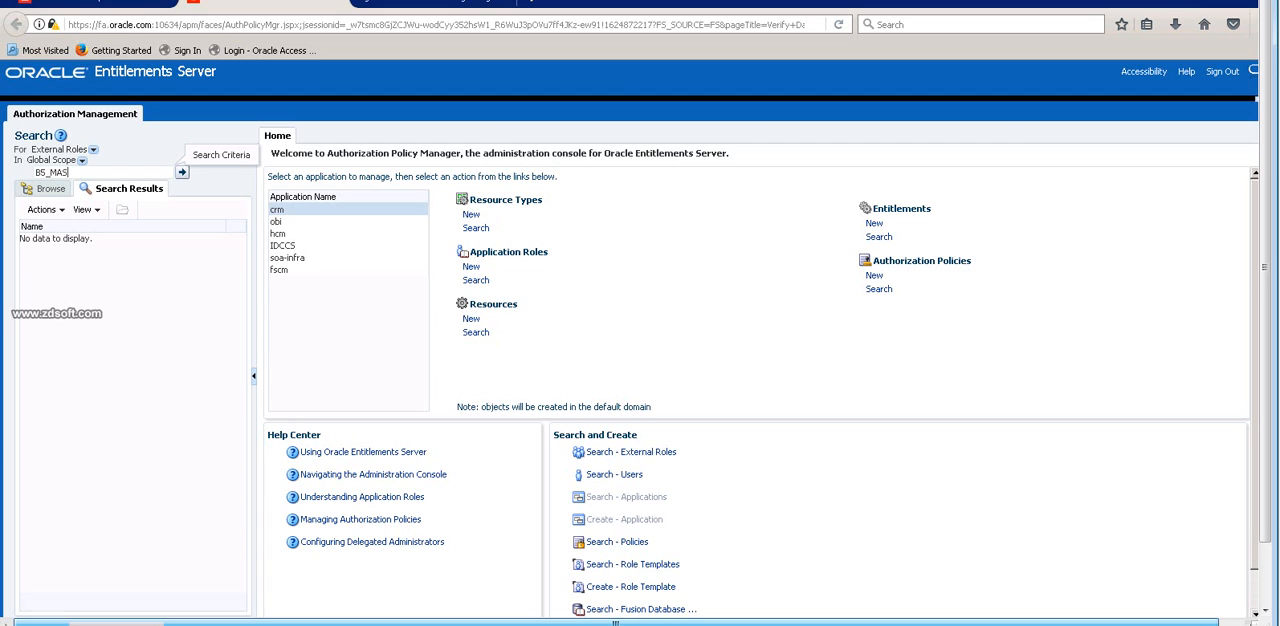
key("BackSpace")
key("BackSpace")
key("BackSpace")
type("HYD")
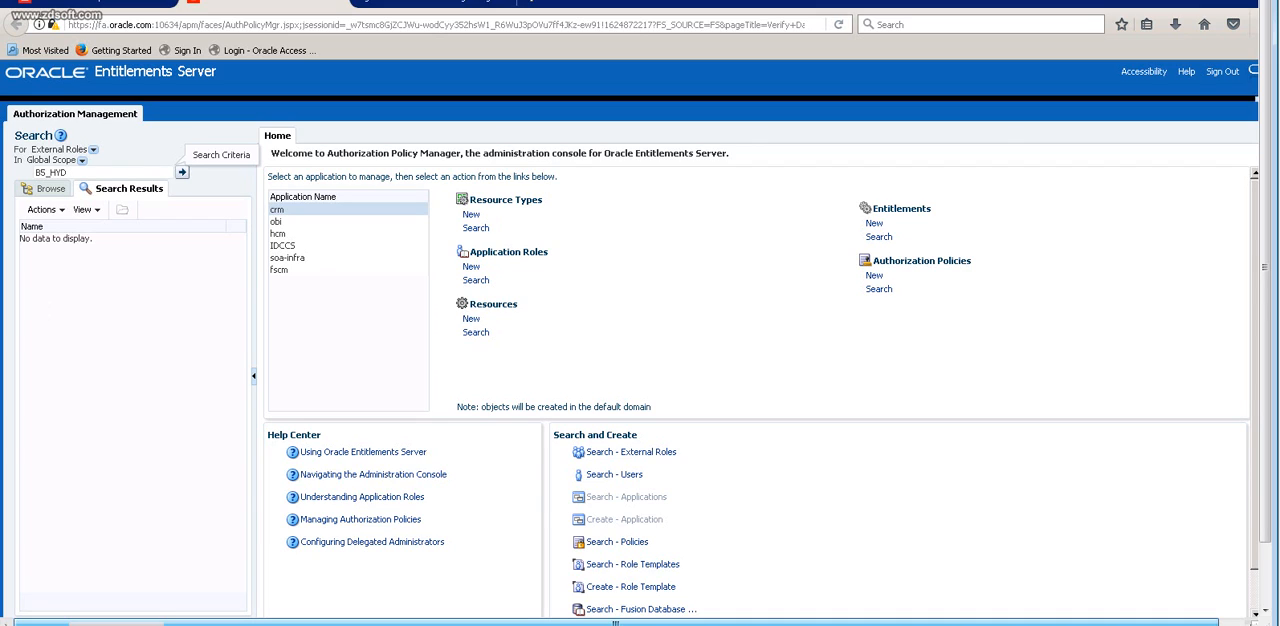
key("ctrl+a")
left_click(68, 173)
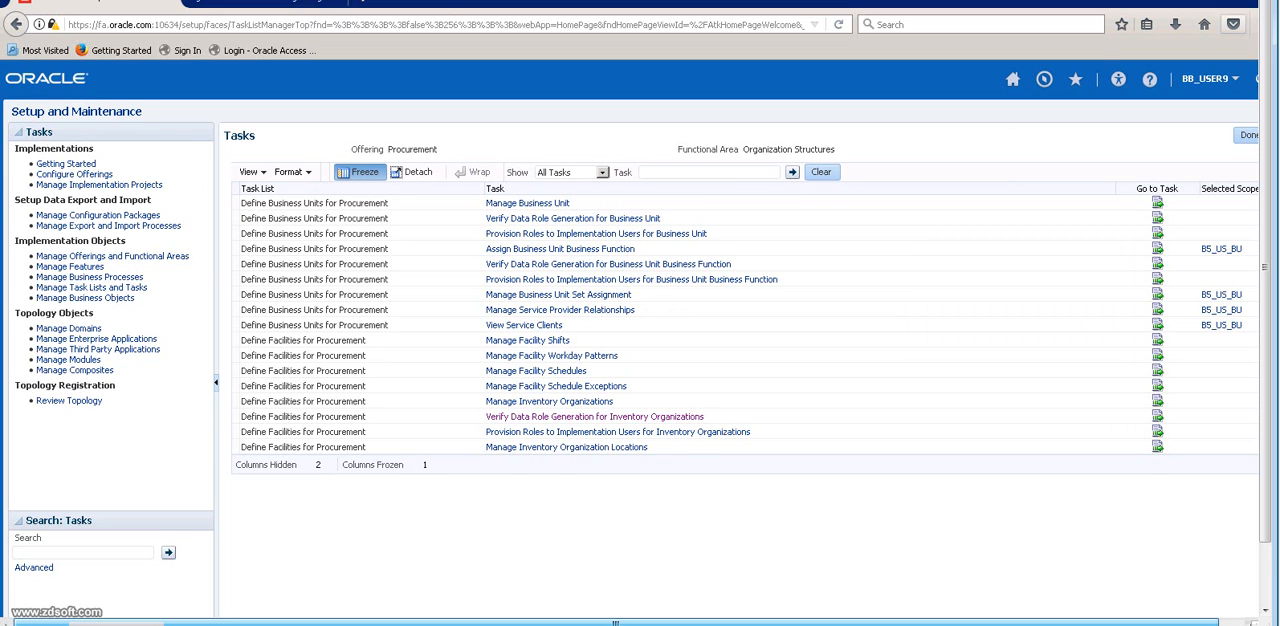
left_click_drag(1265, 38, 1265, 60)
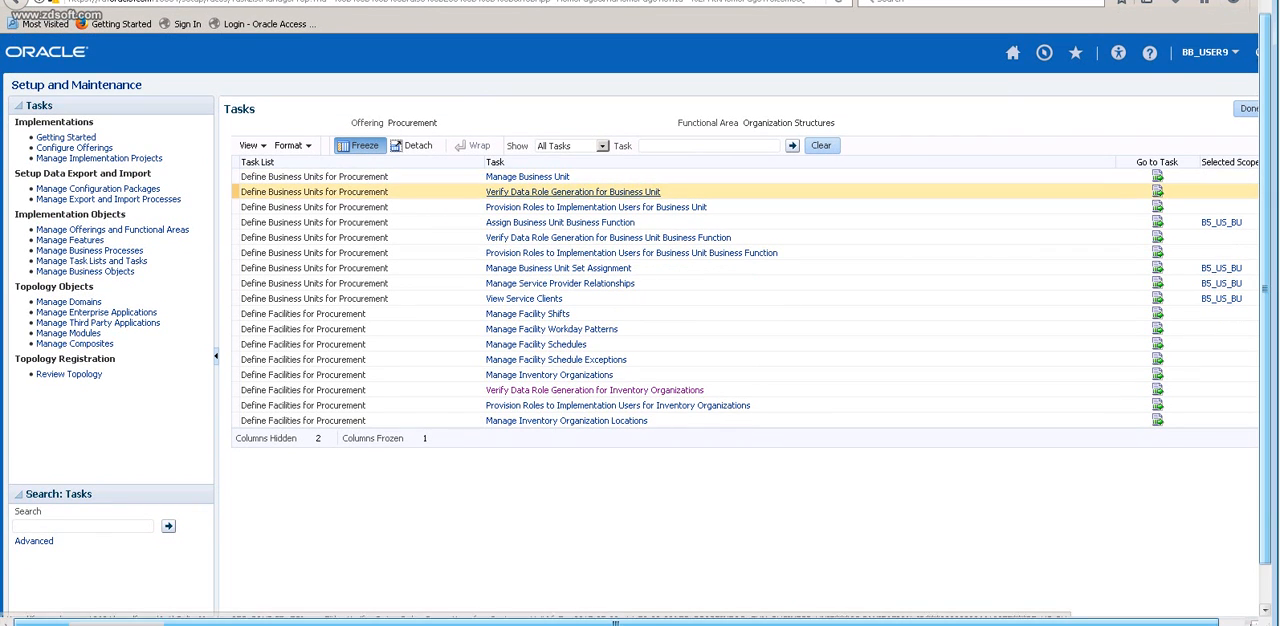